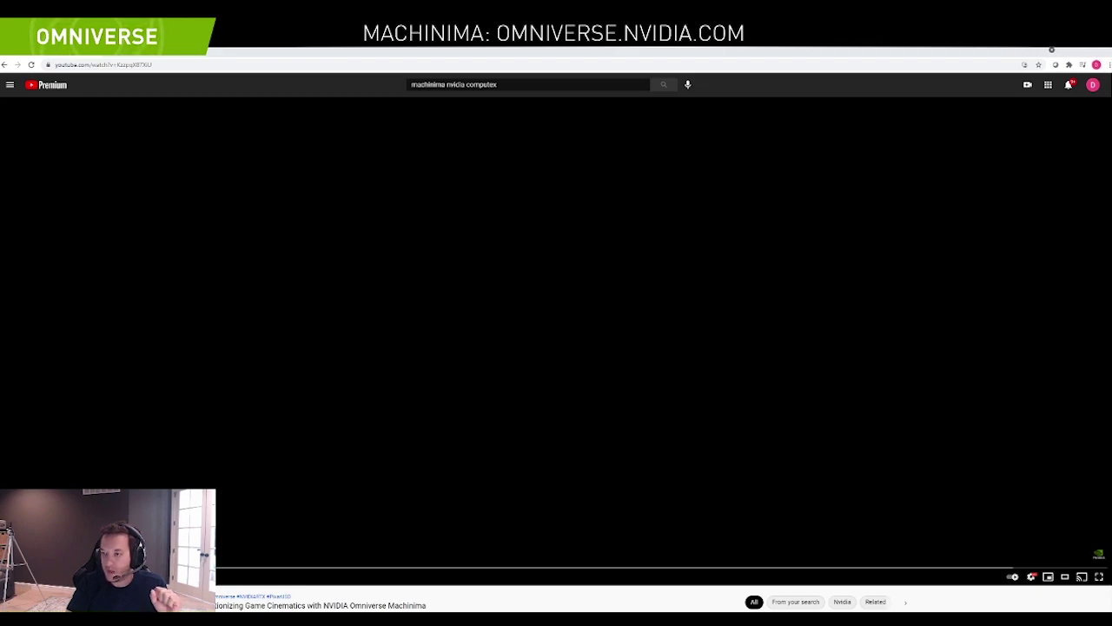
Play the NVIDIA Omniverse Machinima game cinematics video and skip to a moment near its end
click(8, 576)
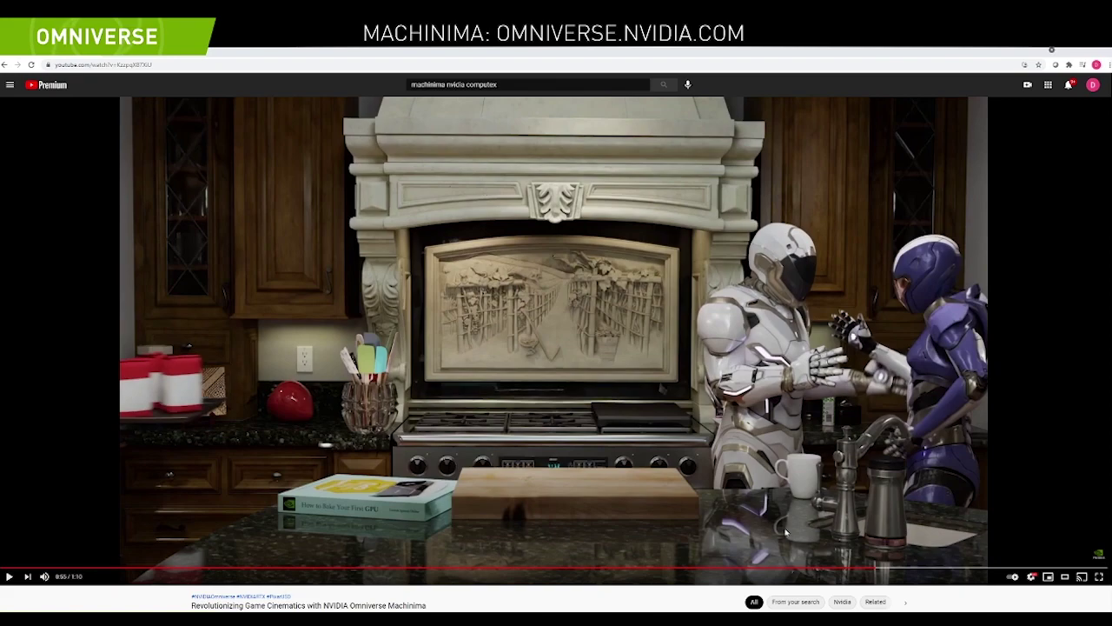
click(815, 571)
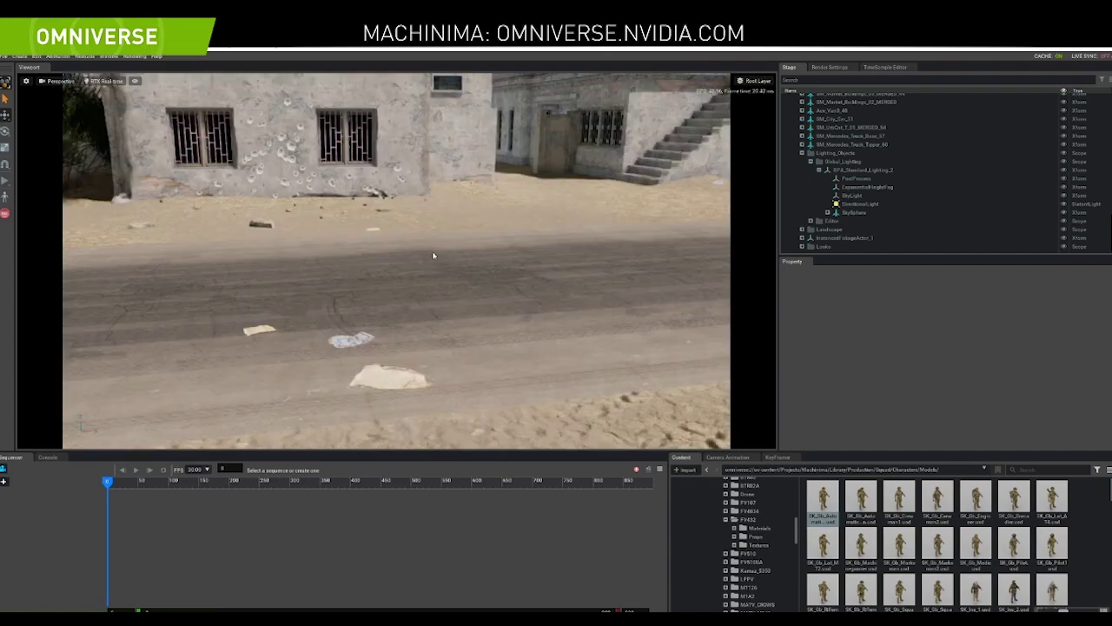
Examine the desert town map from the street out to an aerial overview of its buildings and roads
alt+drag(433, 256, 464, 253)
scroll(453, 273, down, 5)
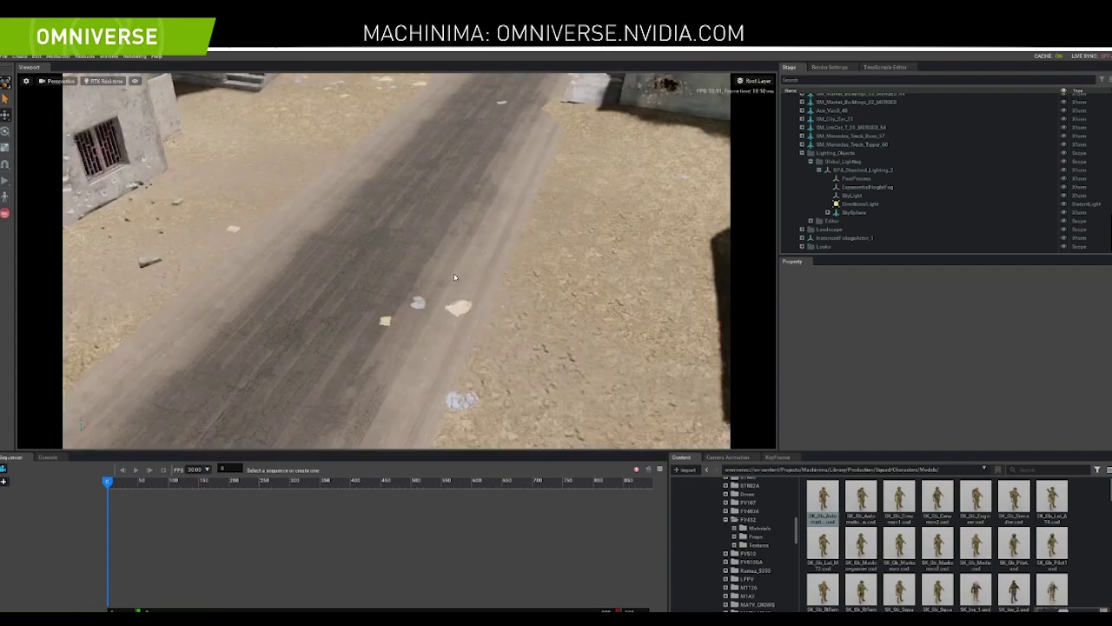
scroll(452, 280, down, 10)
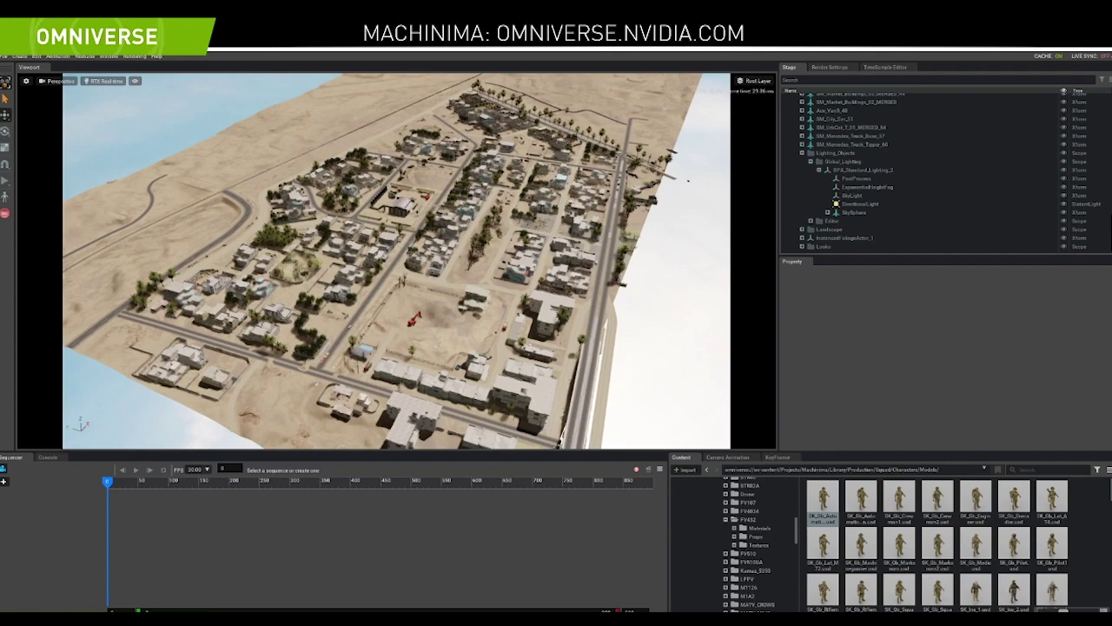
right_click(193, 621)
click(178, 624)
scroll(455, 276, up, 5)
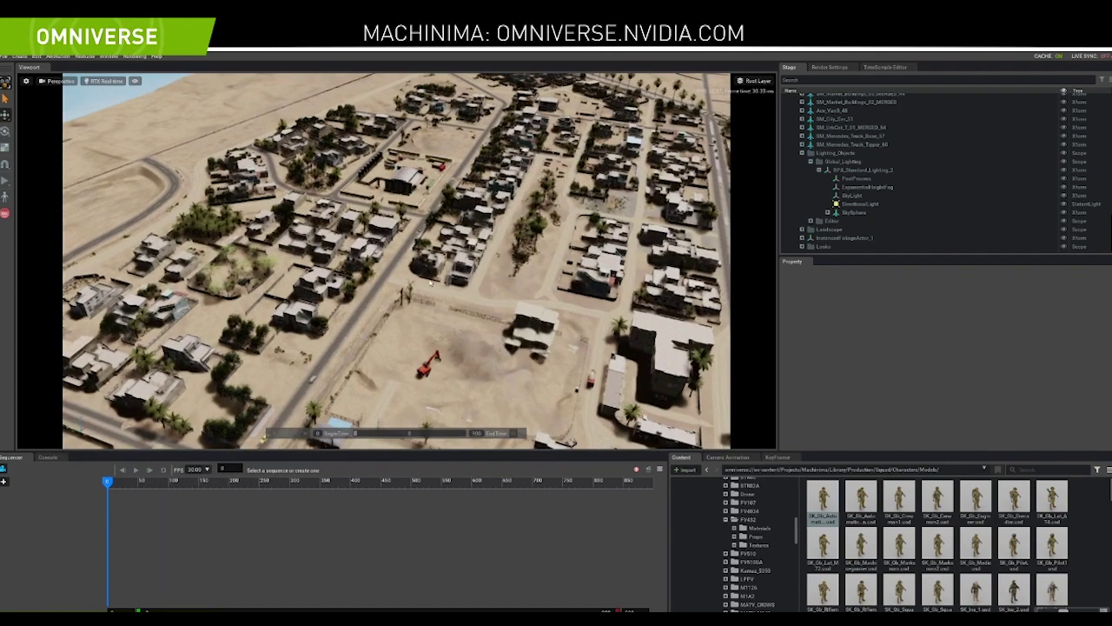
alt+drag(364, 265, 496, 240)
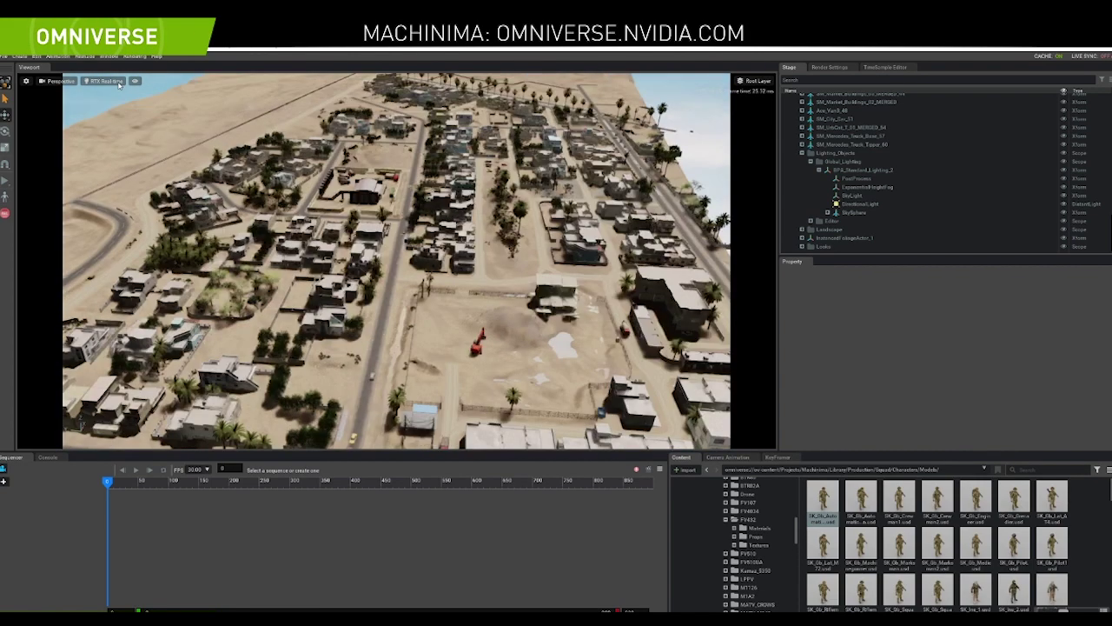
Switch the viewport renderer to RTX Path-Traced and inspect the town from an overview down to street level
click(105, 81)
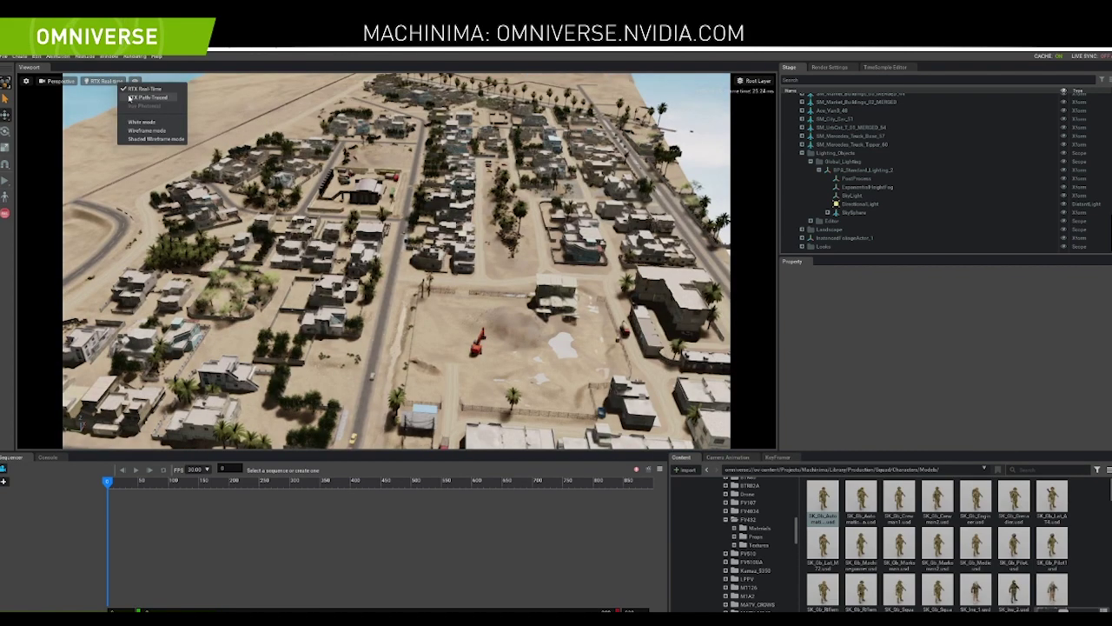
click(148, 98)
alt+drag(588, 271, 279, 196)
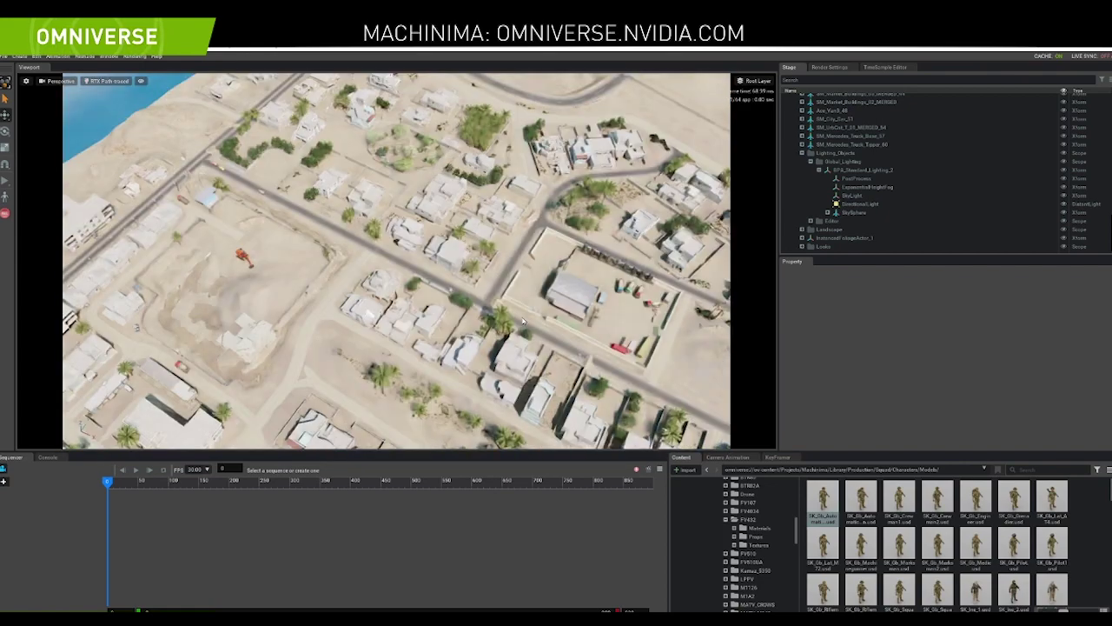
alt+drag(524, 320, 521, 326)
scroll(520, 326, down, 10)
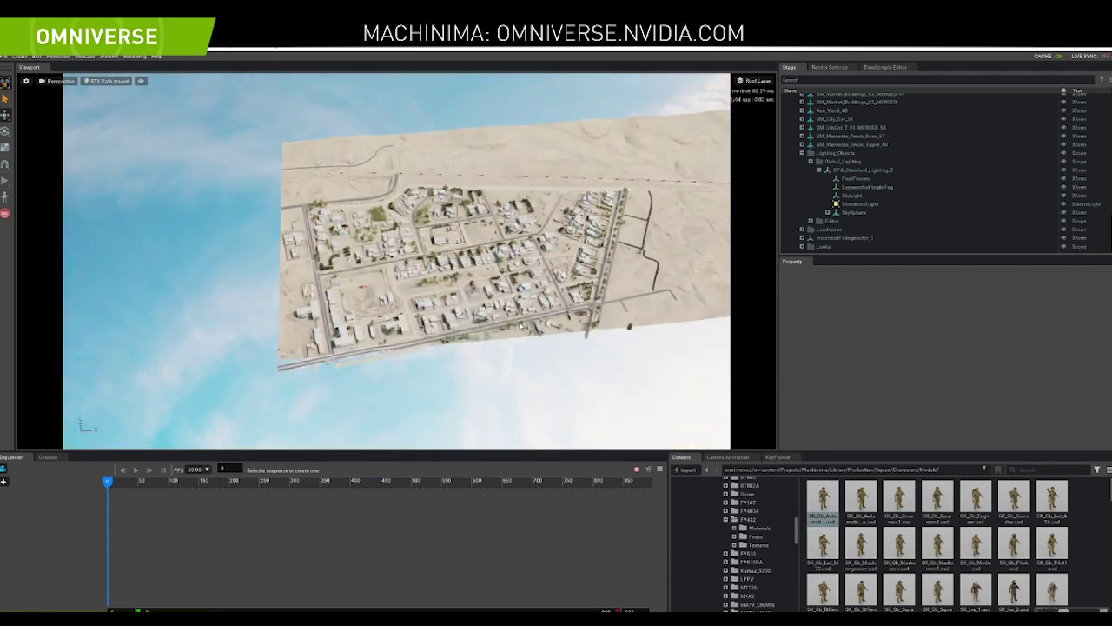
scroll(519, 326, up, 10)
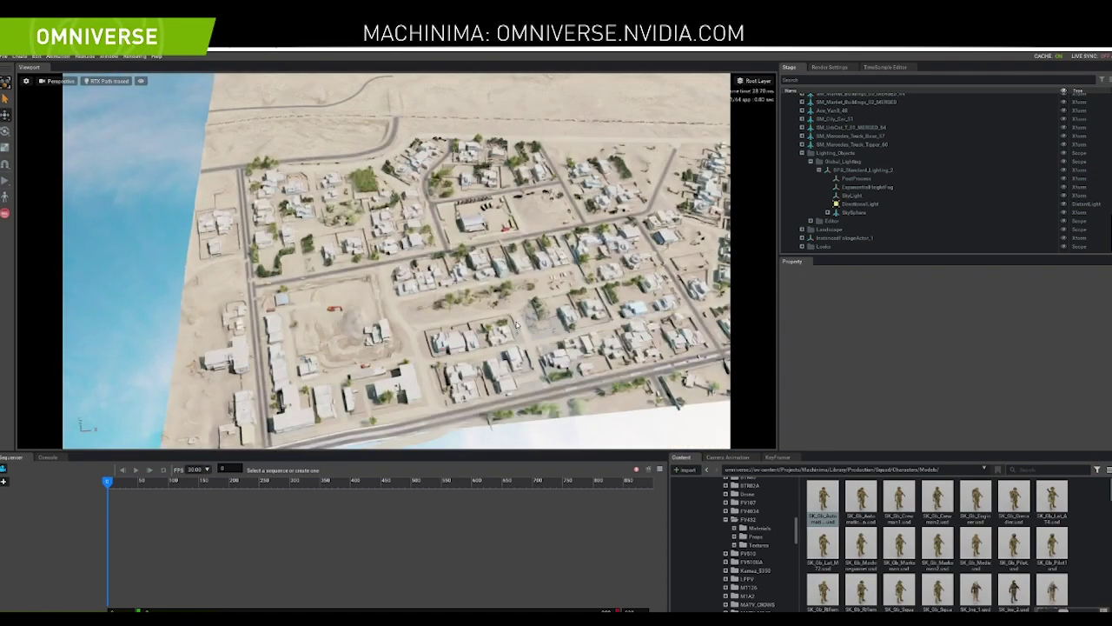
scroll(517, 324, up, 10)
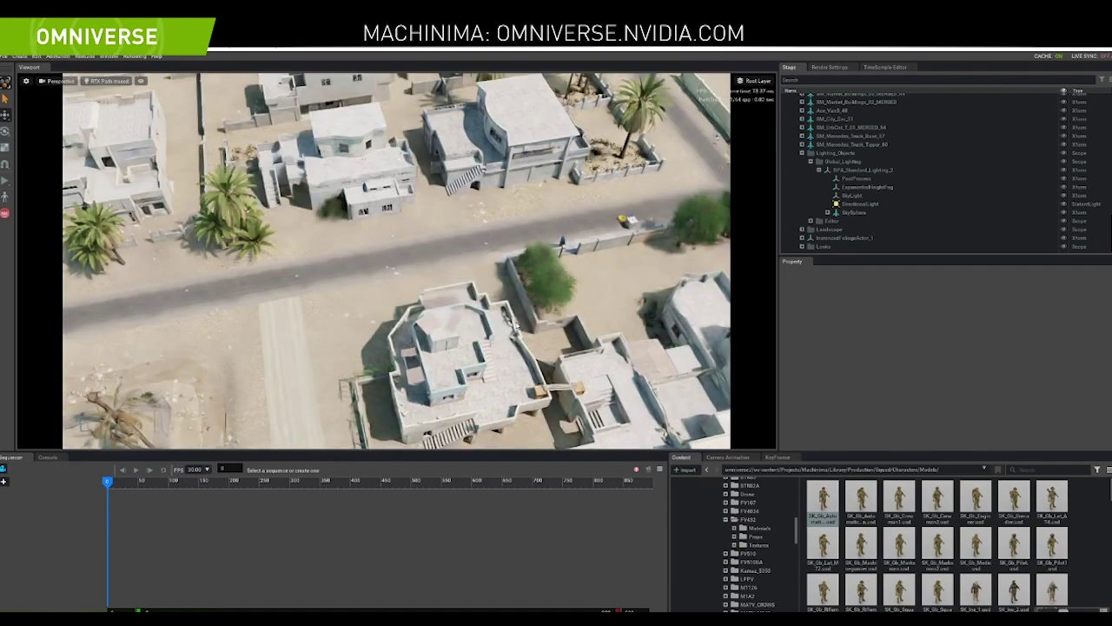
scroll(517, 324, up, 10)
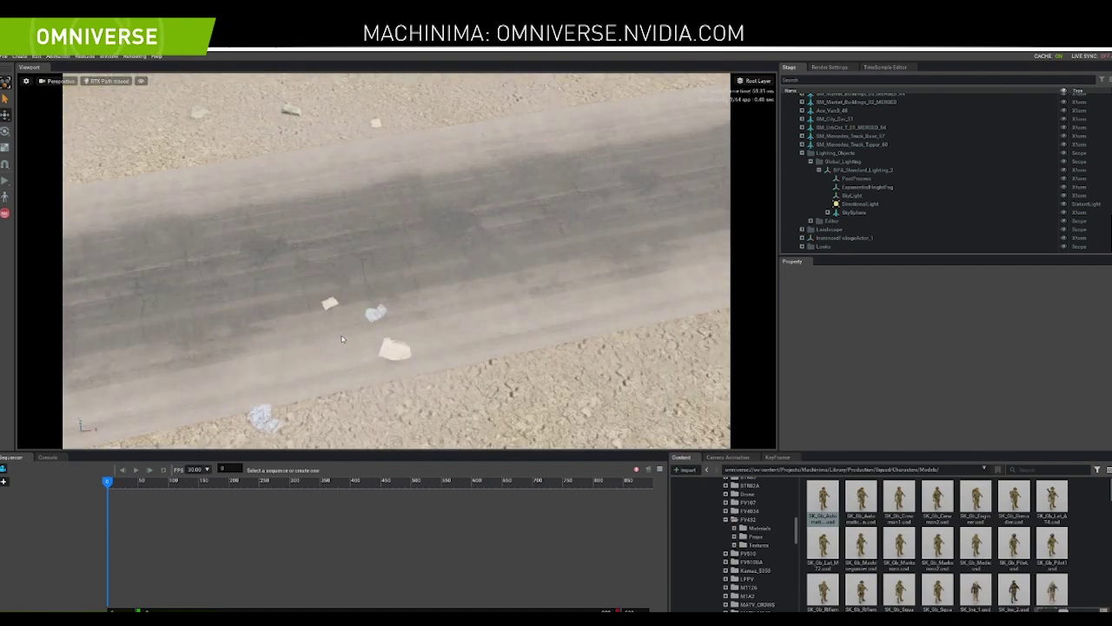
mouse_move(418, 309)
alt+mouse_down()
mouse_move(495, 236)
mouse_move(479, 237)
alt+mouse_up()
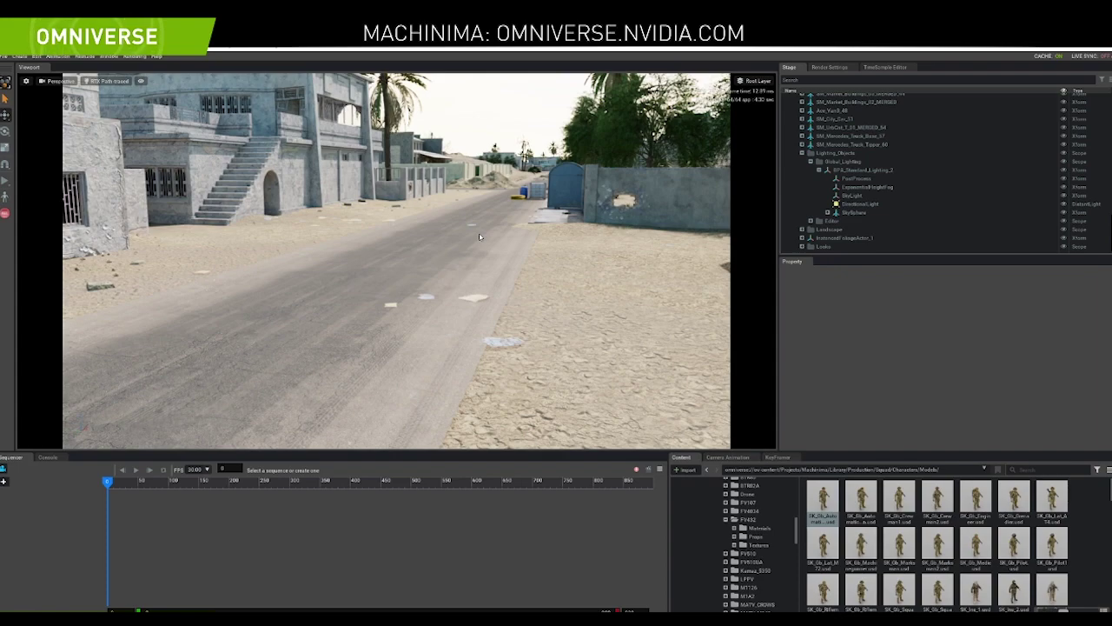
Place FV432.usd from the Squad vehicle library on the road beside the paper litter
click(747, 519)
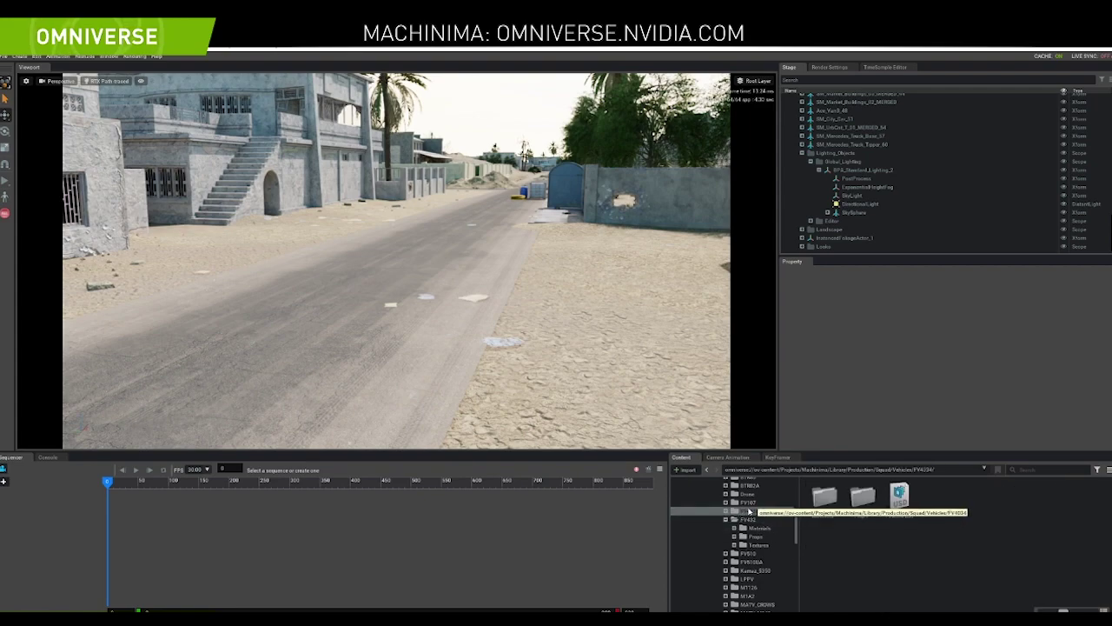
scroll(752, 521, down, 1)
drag(941, 501, 421, 287)
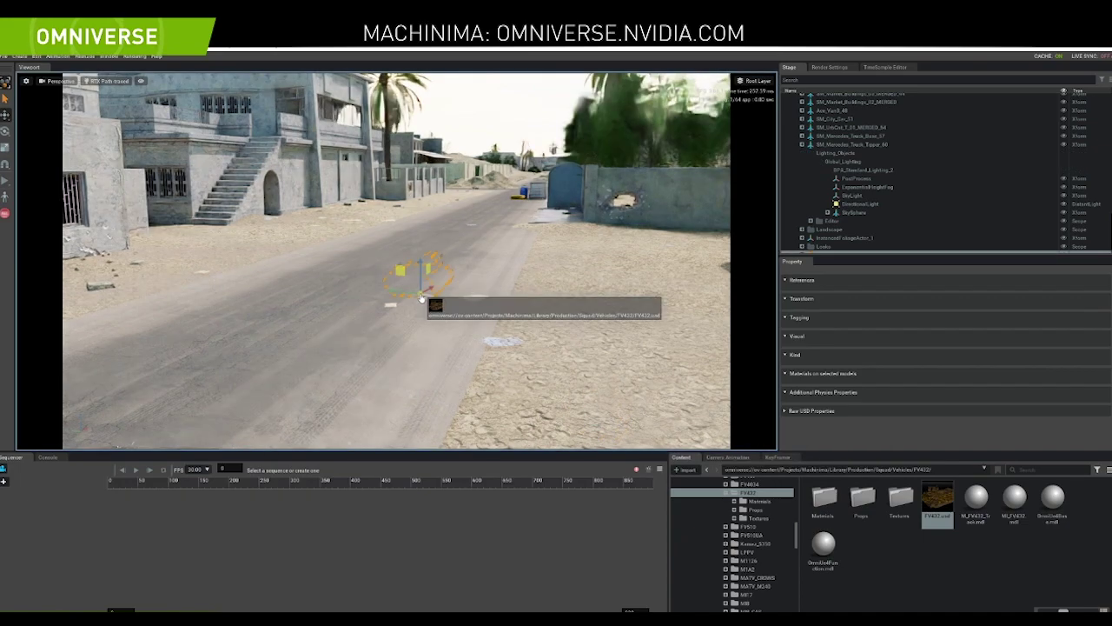
drag(405, 311, 304, 300)
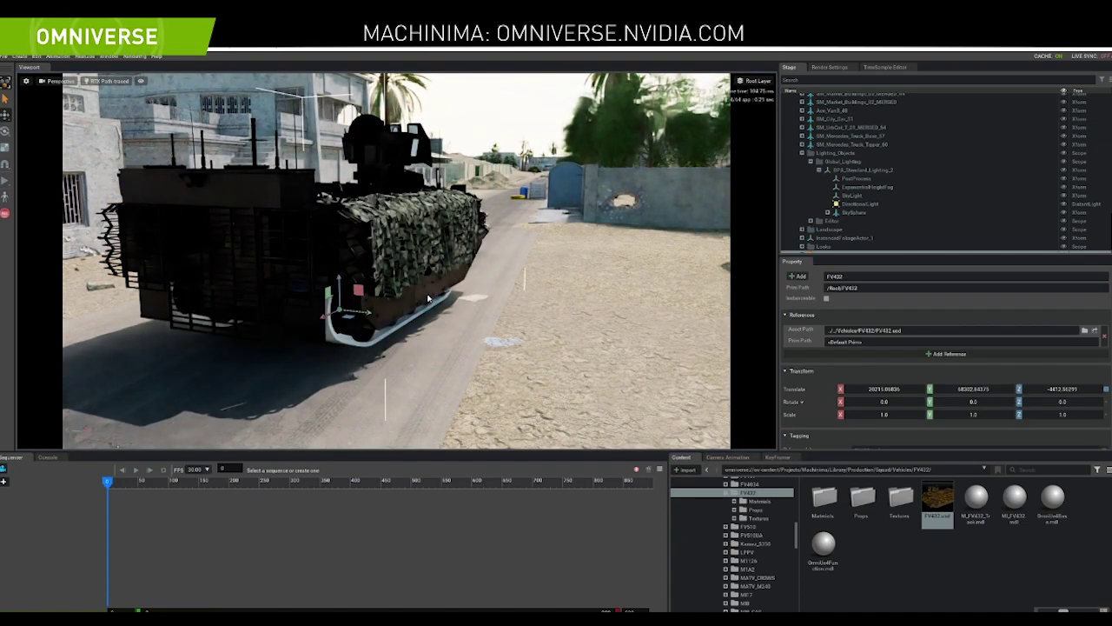
alt+drag(526, 326, 397, 358)
scroll(397, 358, up, 3)
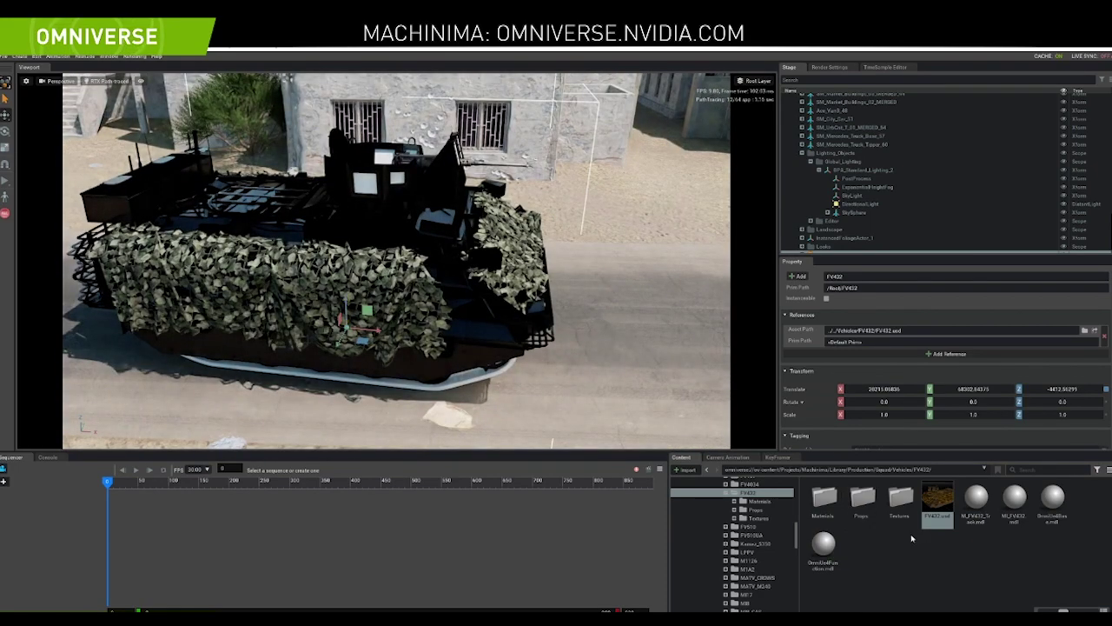
Delete the FV432 vehicle from the stage
scroll(835, 247, down, 1)
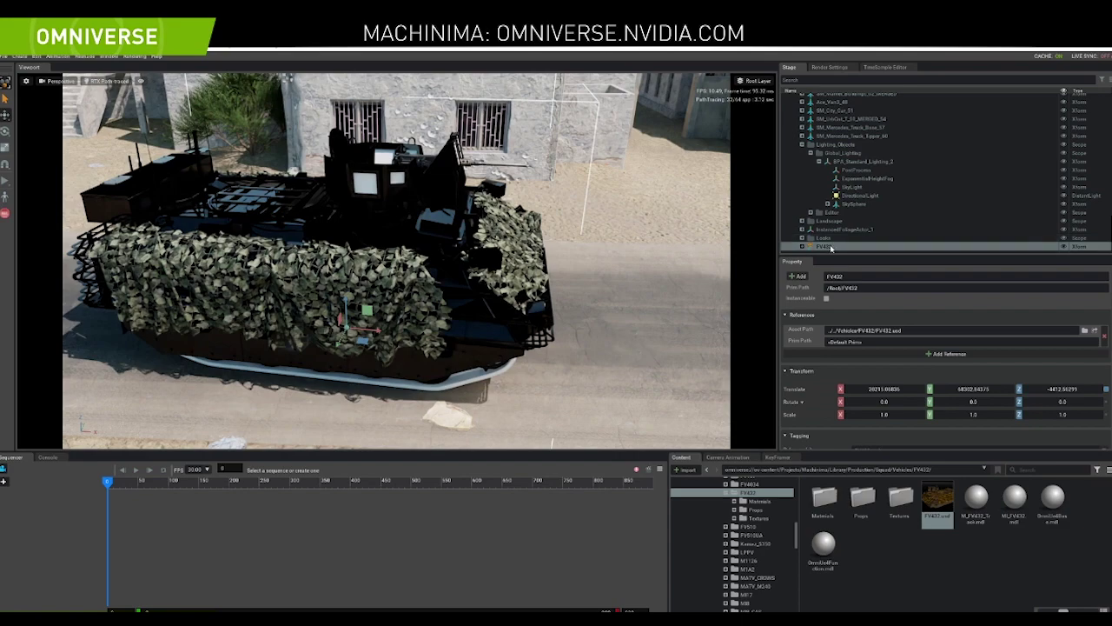
key(Delete)
Place MATV_M240.usd from the Squad vehicle library on the road and inspect it from several sides
scroll(756, 546, up, 3)
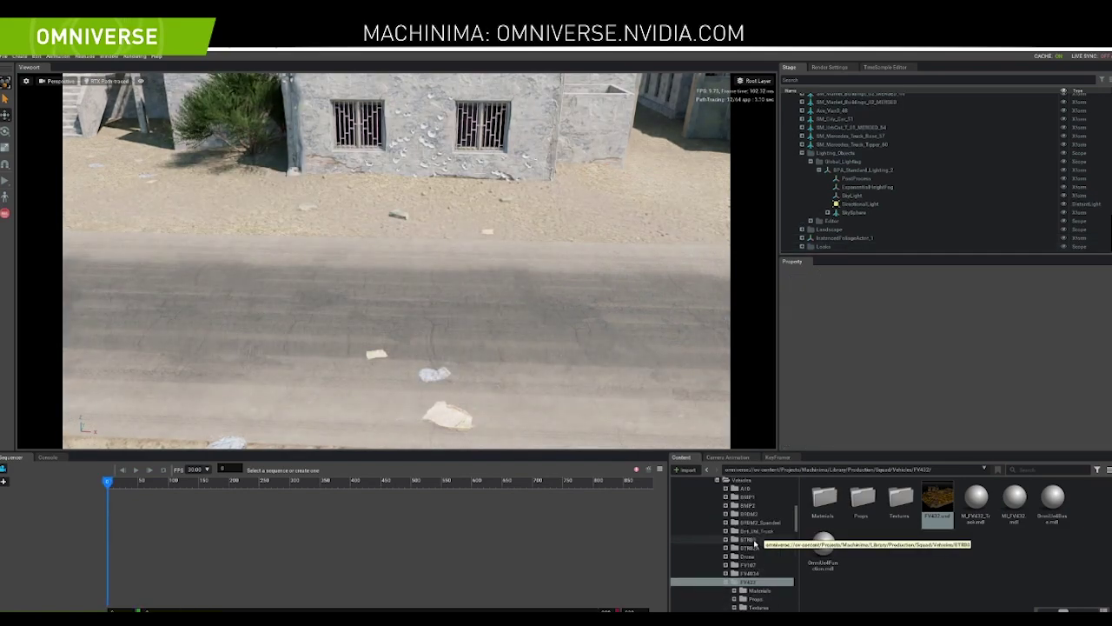
click(725, 582)
scroll(748, 574, down, 3)
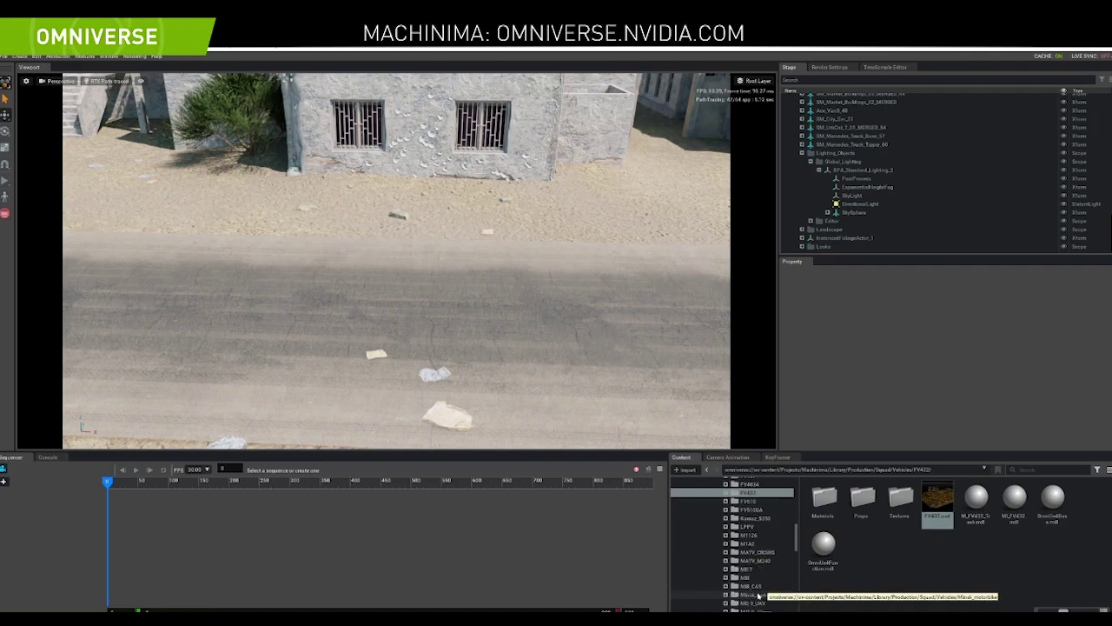
click(755, 561)
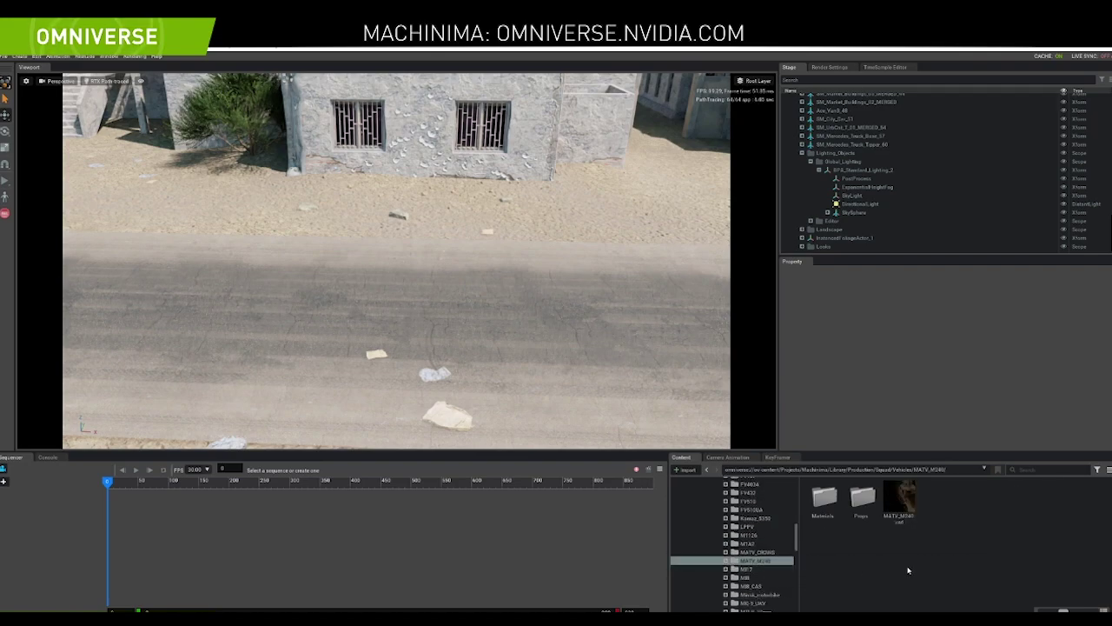
click(910, 511)
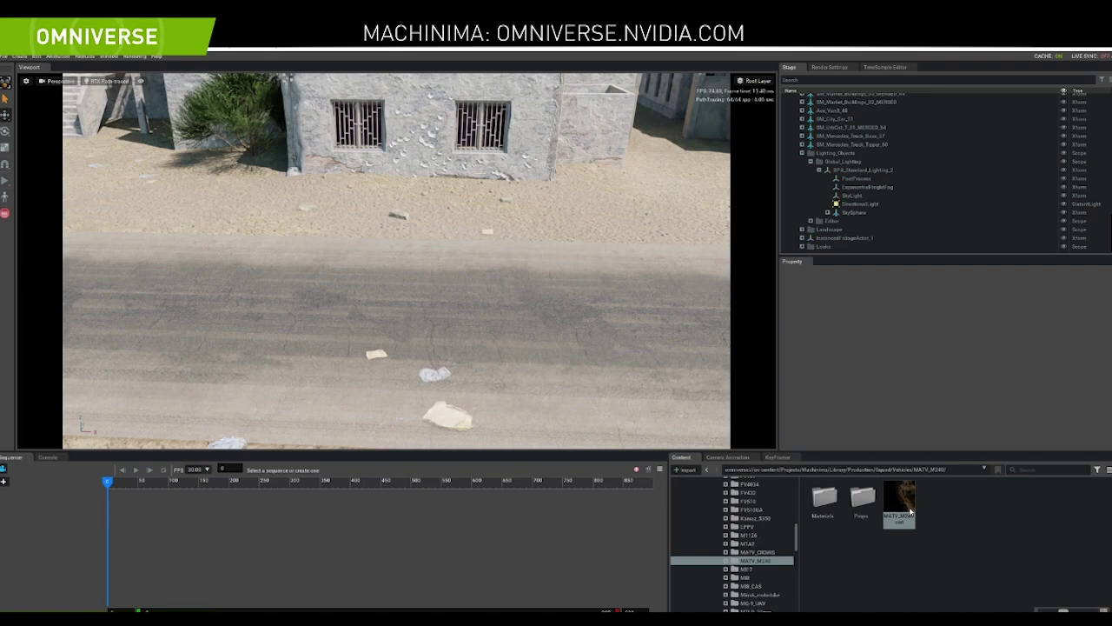
drag(904, 503, 377, 328)
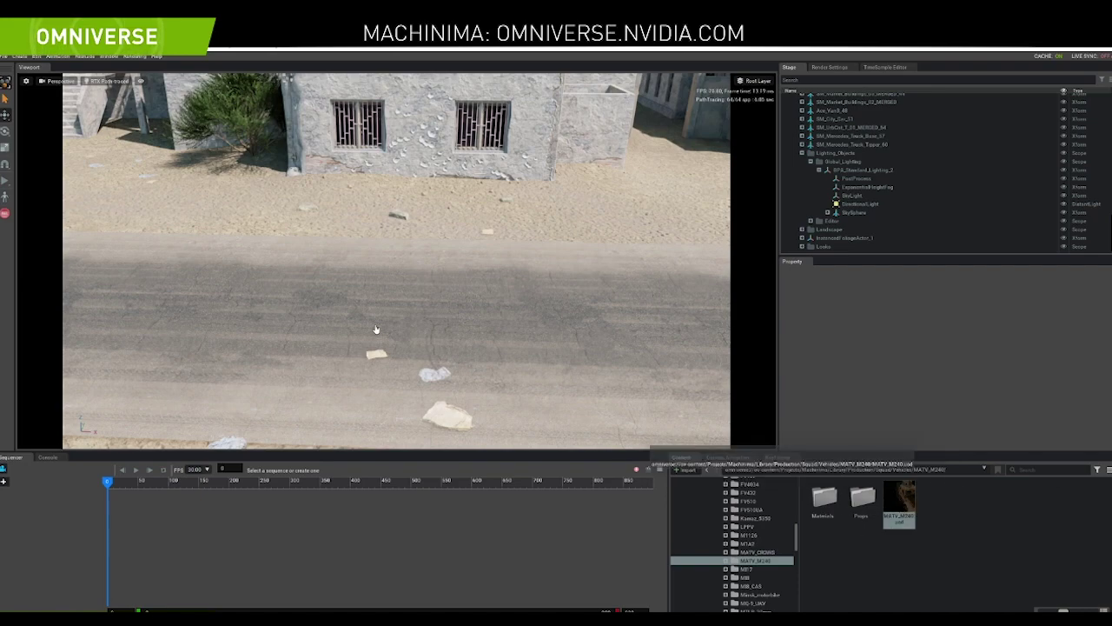
drag(259, 337, 452, 347)
alt+drag(588, 350, 428, 365)
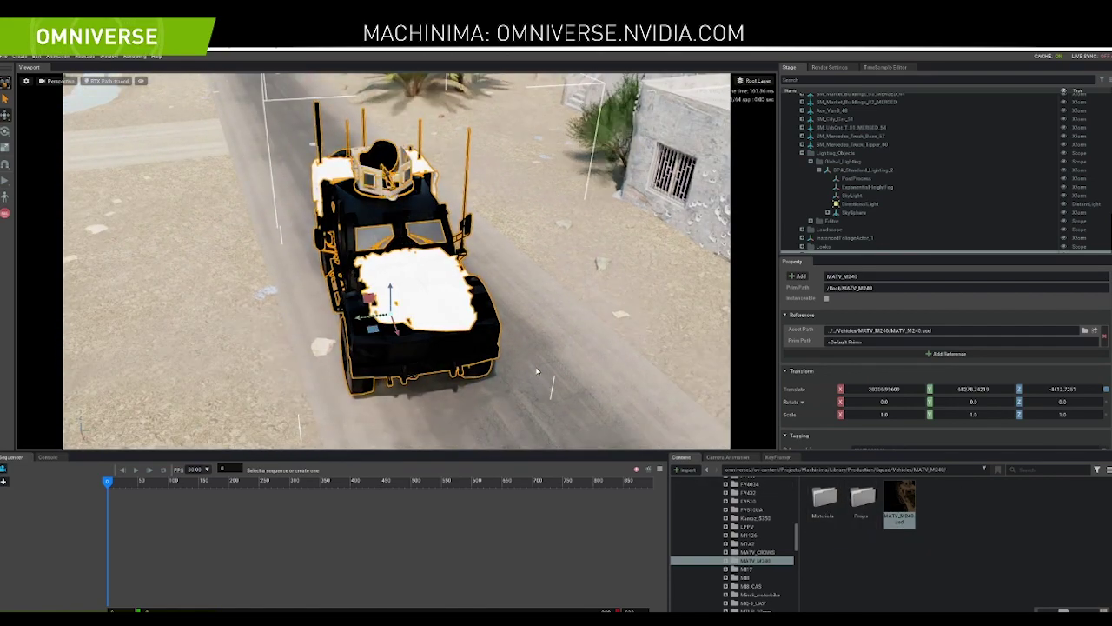
alt+drag(528, 341, 345, 348)
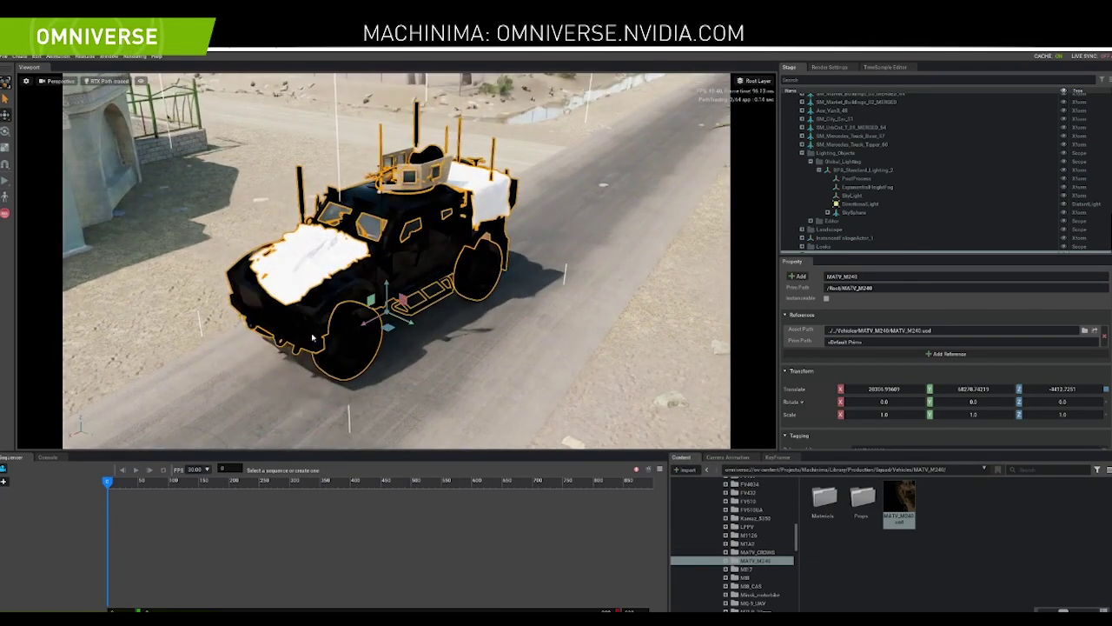
key(Escape)
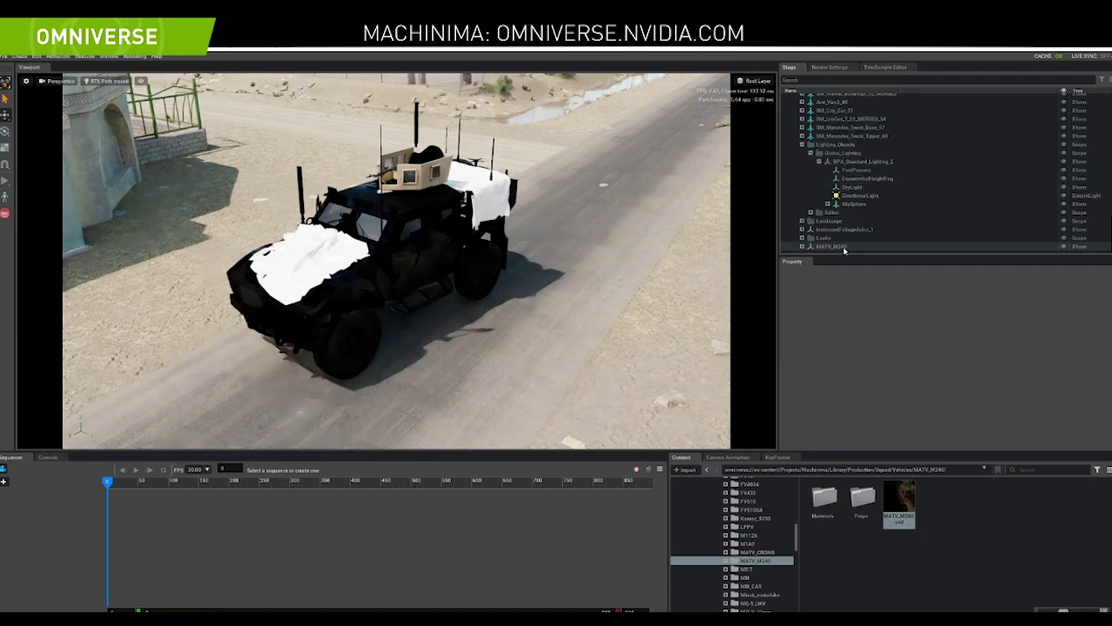
Move the MATV_M240 sideways across the road and rotate it about 8 degrees around its vertical axis
click(523, 245)
drag(390, 330, 467, 333)
key(e)
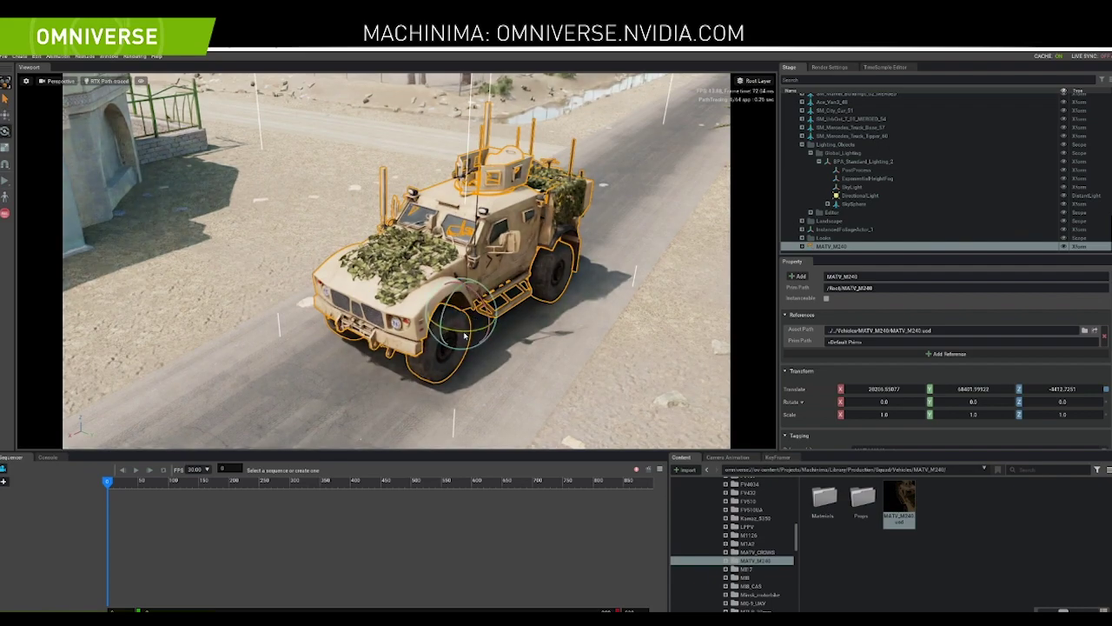
drag(470, 337, 471, 337)
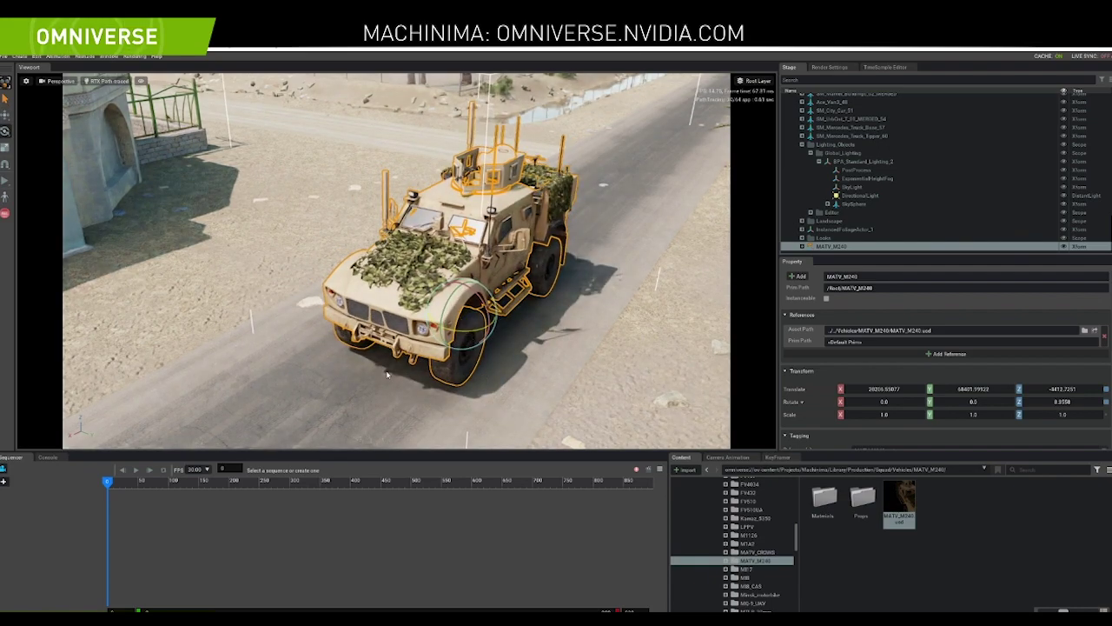
Reposition the MATV_M240 to about Y 68357 and lower it onto the road surface at about Z -4418
alt+drag(388, 374, 867, 362)
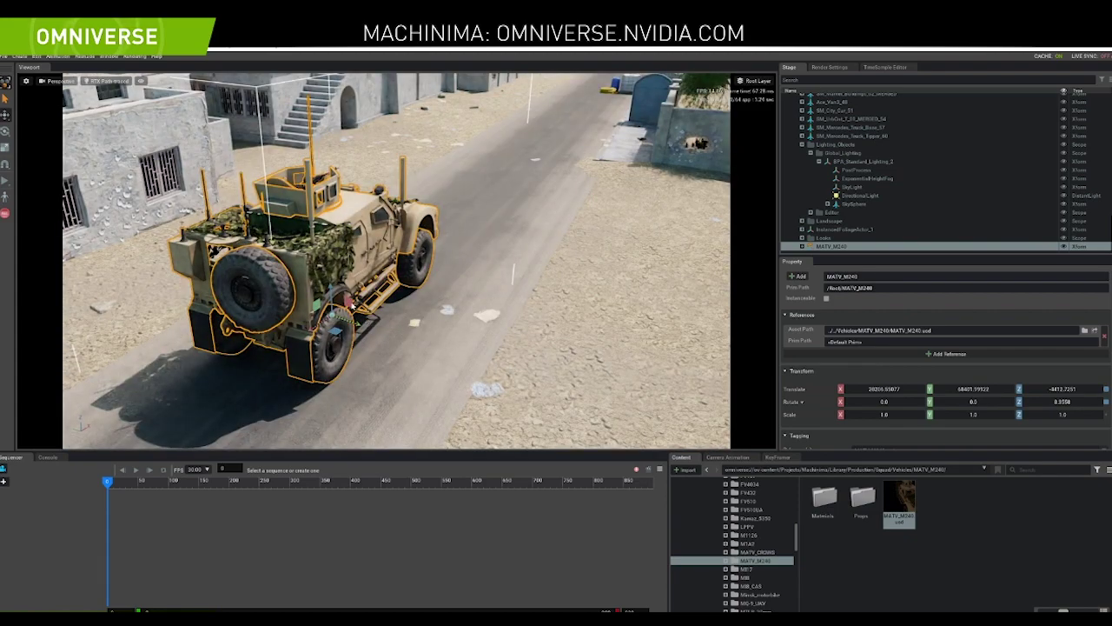
drag(357, 304, 375, 322)
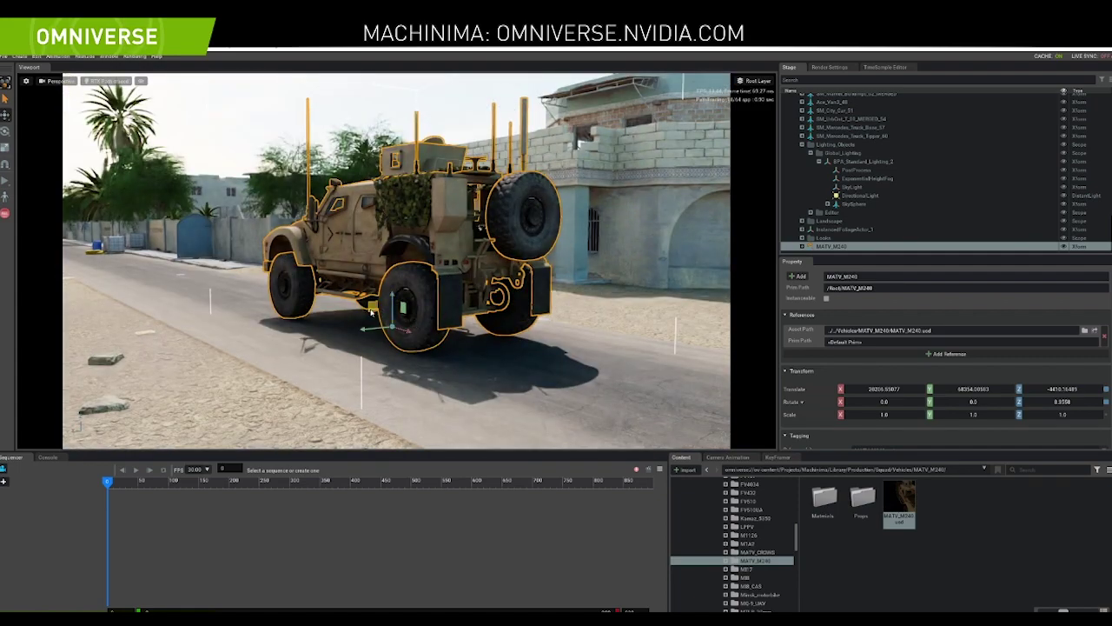
drag(371, 314, 371, 317)
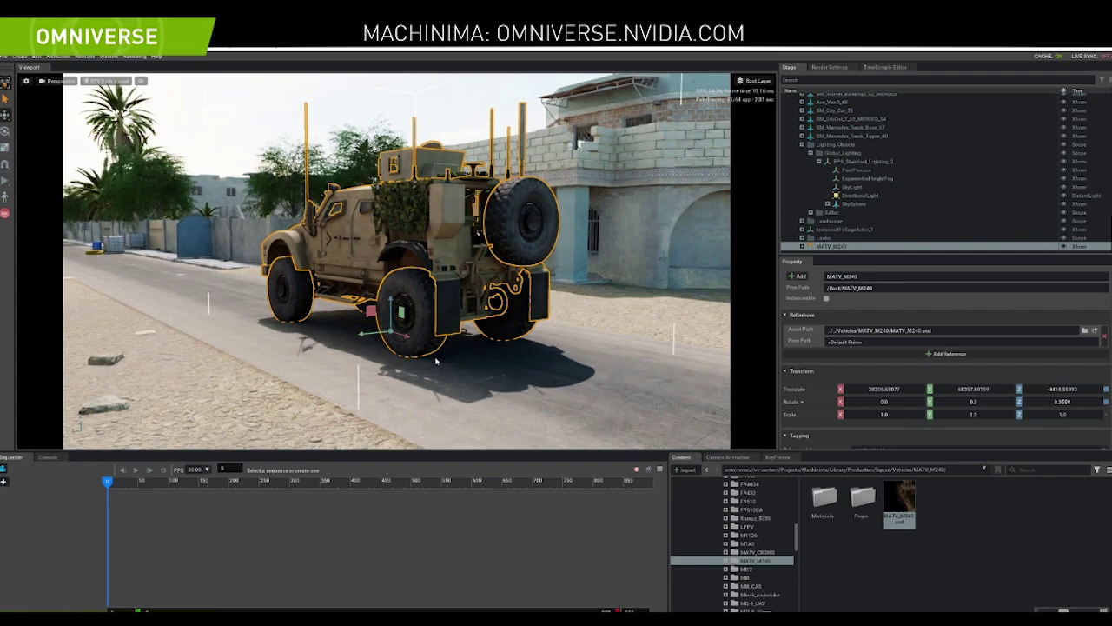
alt+drag(351, 339, 696, 365)
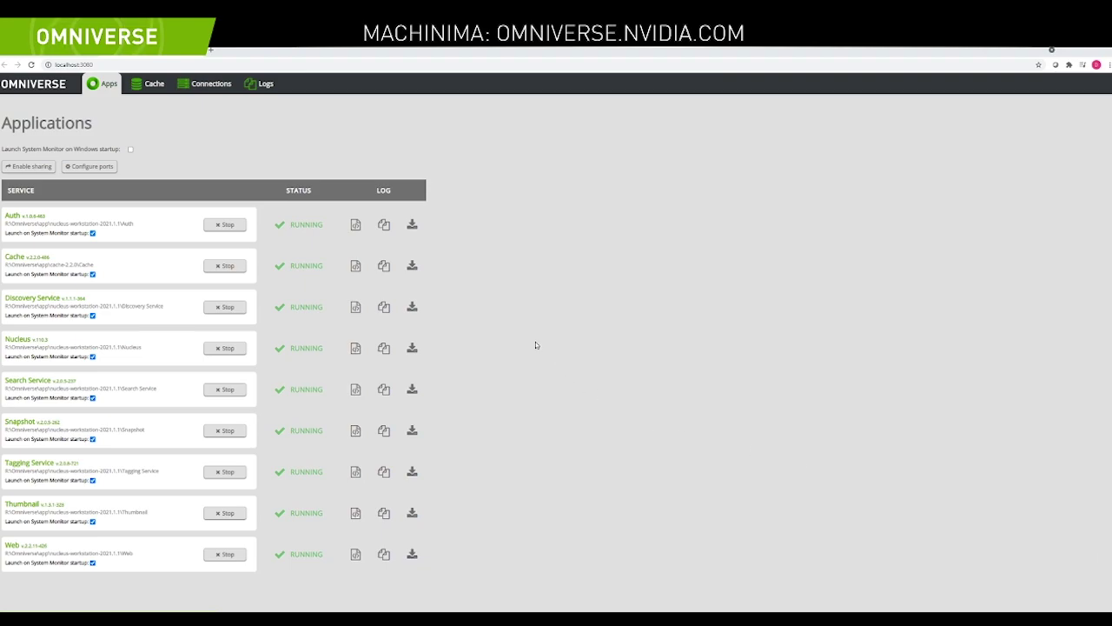
Check the local cache directory and disk usage in the Omniverse System Monitor, and return to the Machinima scene
click(153, 85)
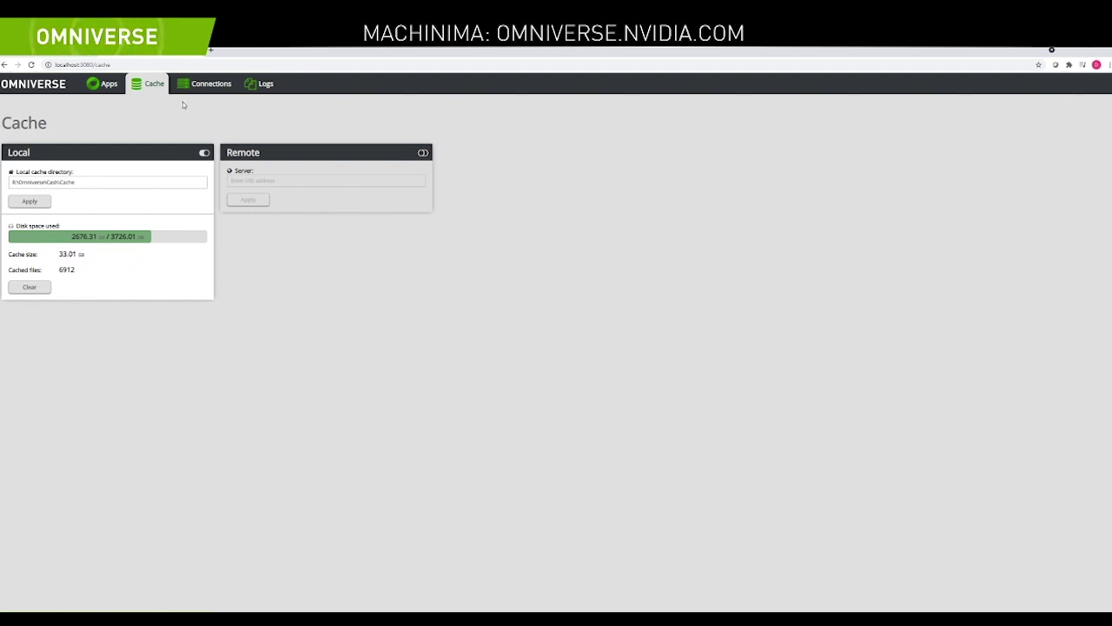
click(1072, 50)
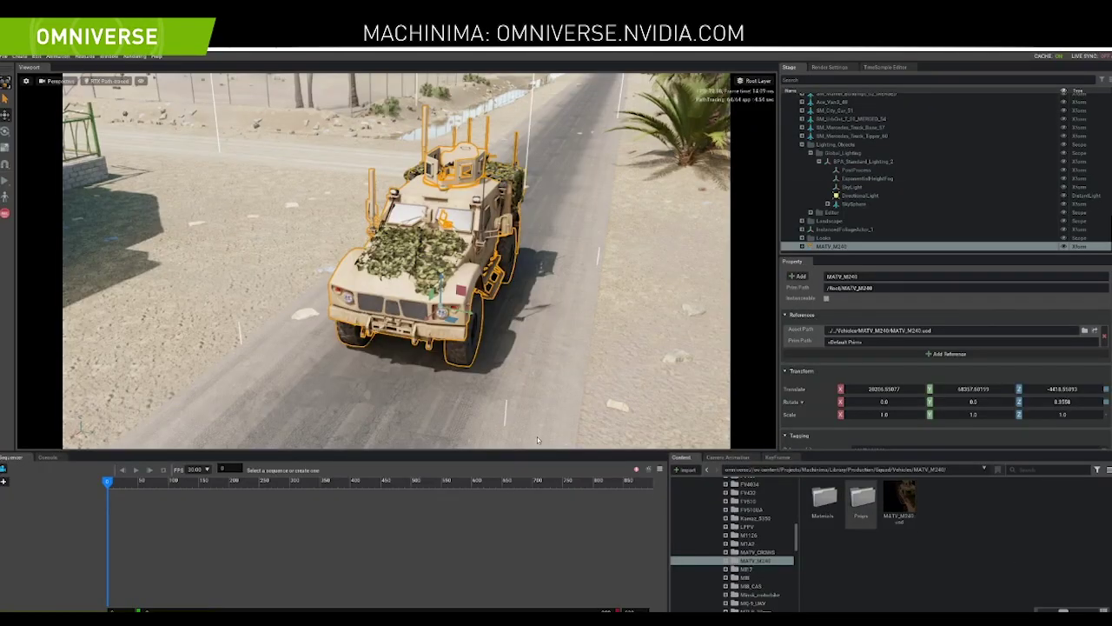
Examine the MATV_M240's cab, windows and mirrors up close
key(w)
right_drag(379, 352, 254, 332)
key(w)
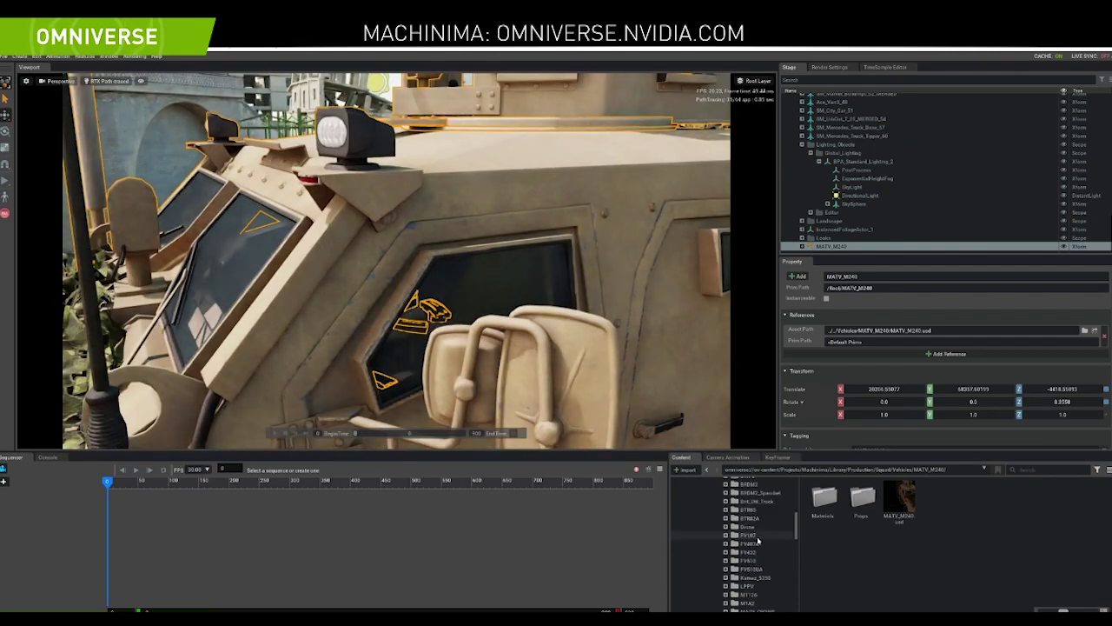
Place SK_Gb_Automatic_Rifleman from the Squad Characters/Models folder on the road by the MATV's front bumper, and delete it again
scroll(758, 541, up, 5)
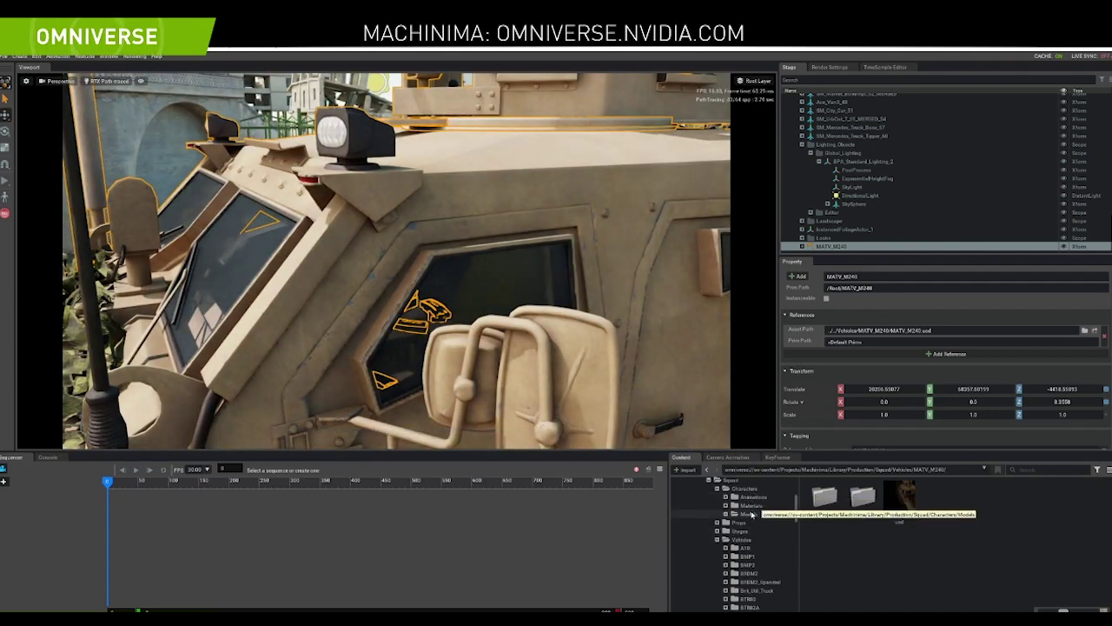
click(751, 513)
right_drag(523, 296, 536, 304)
key(s)
key(Escape)
mouse_move(823, 500)
mouse_down()
mouse_move(641, 414)
mouse_move(612, 413)
mouse_move(651, 386)
mouse_move(607, 399)
mouse_move(619, 382)
mouse_move(539, 383)
mouse_move(395, 350)
mouse_move(218, 347)
mouse_move(165, 261)
mouse_move(96, 391)
mouse_up()
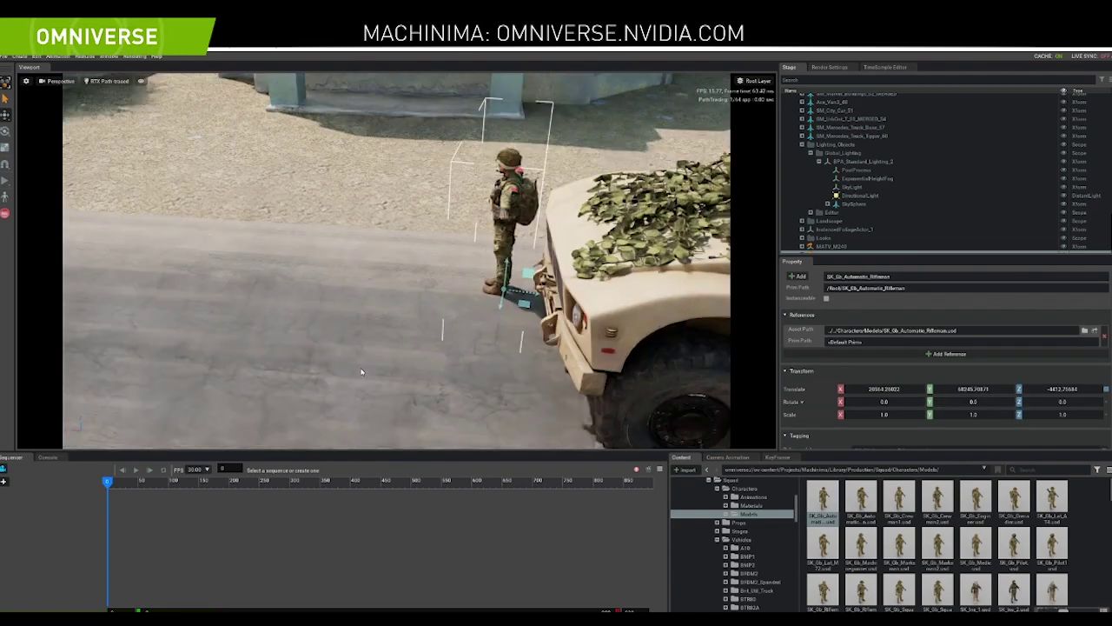
right_drag(363, 372, 424, 400)
key(Delete)
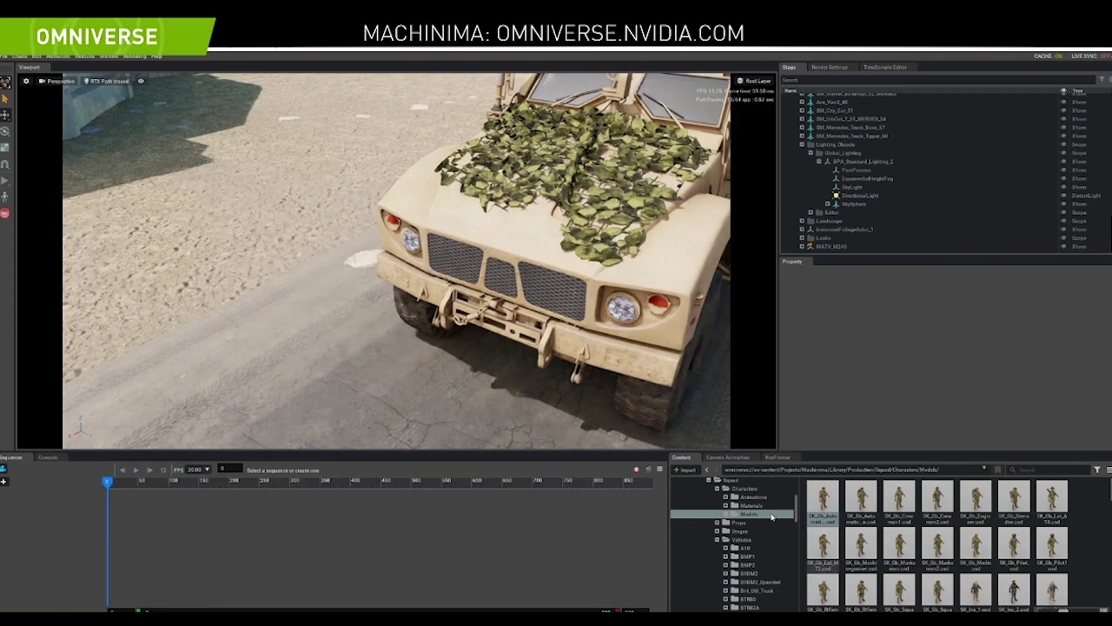
Try the second rifleman model, SK_Gb_AutomaticRifleman, on the road beside the MATV's front wheel, and delete it
click(860, 500)
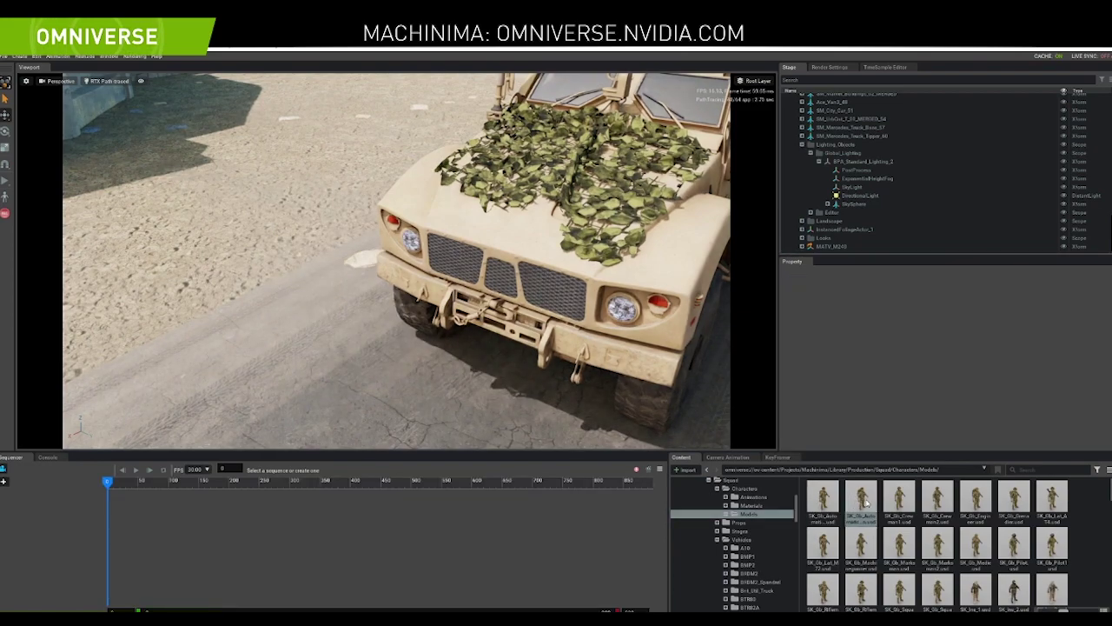
drag(865, 503, 339, 349)
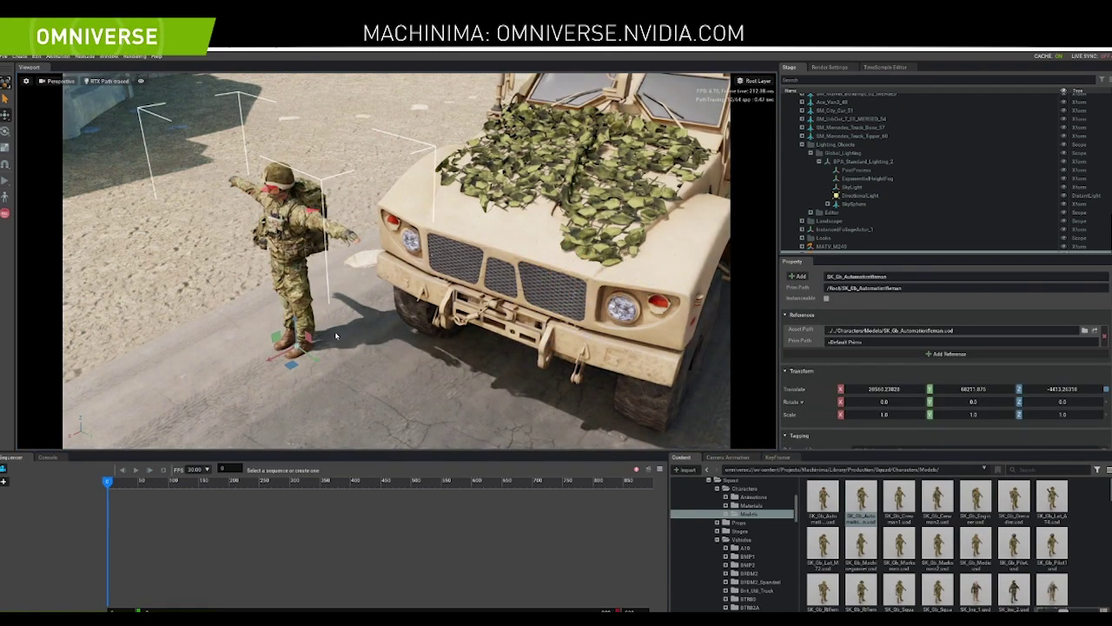
key(Delete)
Open the localhost asset folder NVIDIA/Assets/Machinima/Squad/Characters/Models
drag(797, 512, 799, 484)
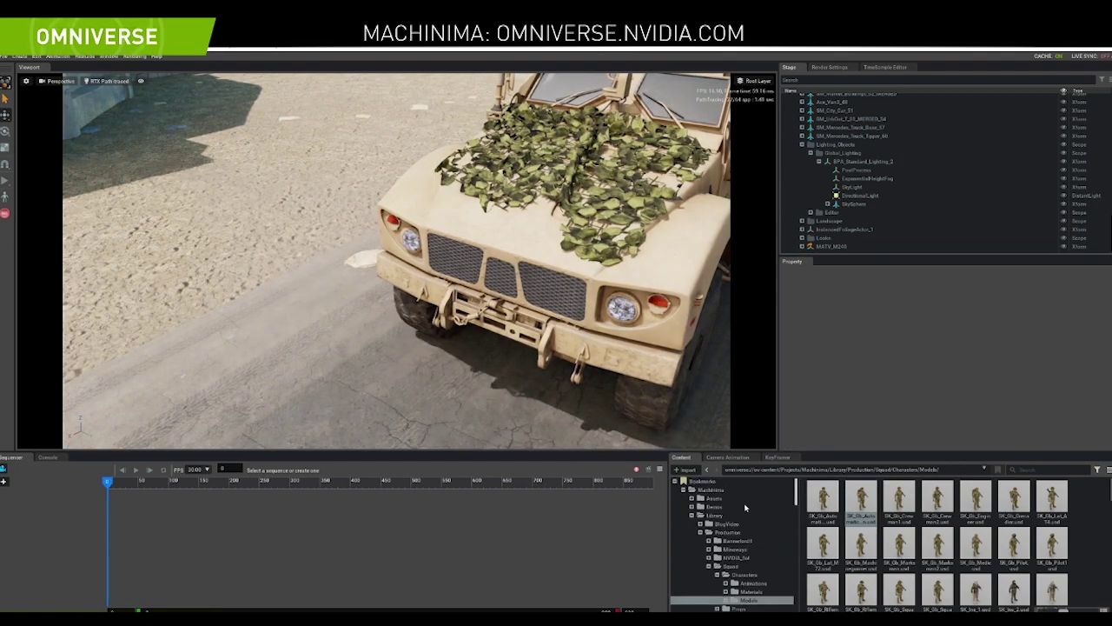
click(683, 489)
click(683, 515)
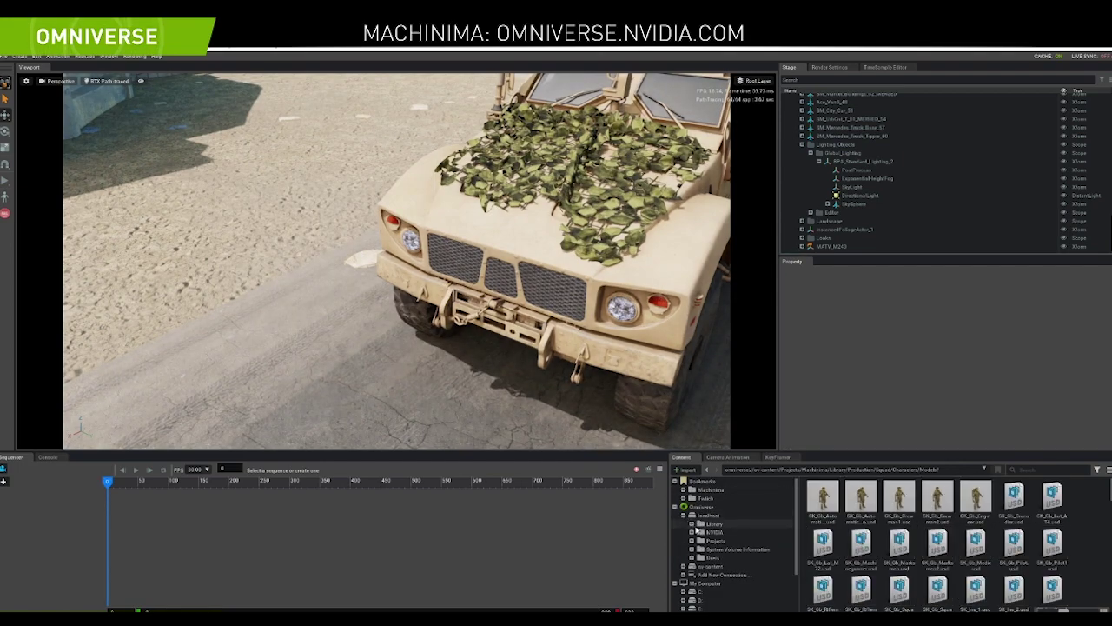
click(706, 533)
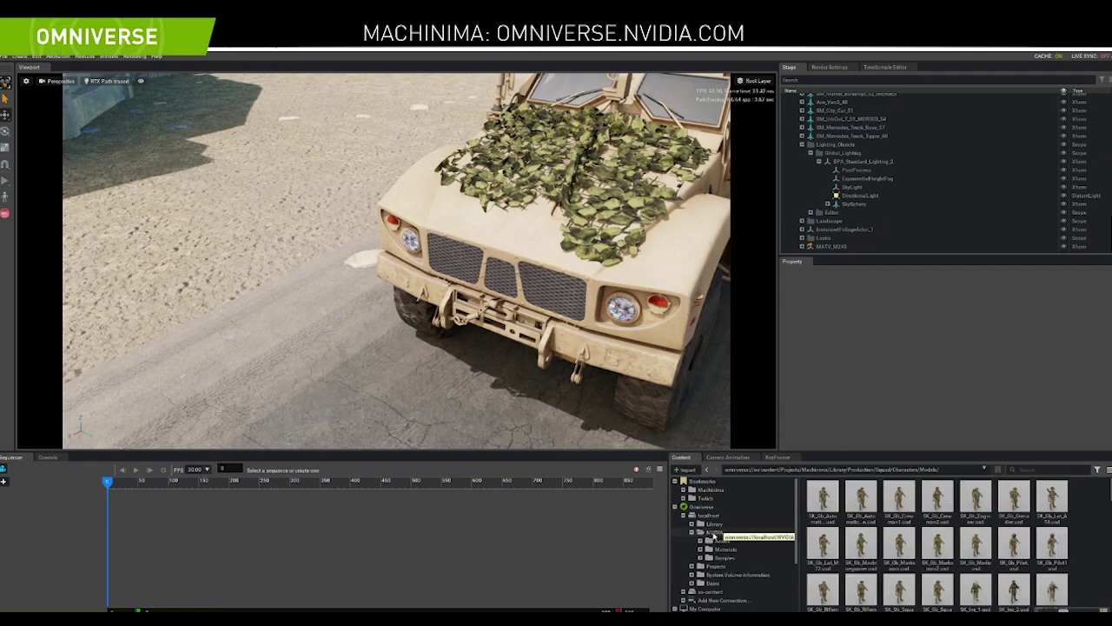
click(721, 541)
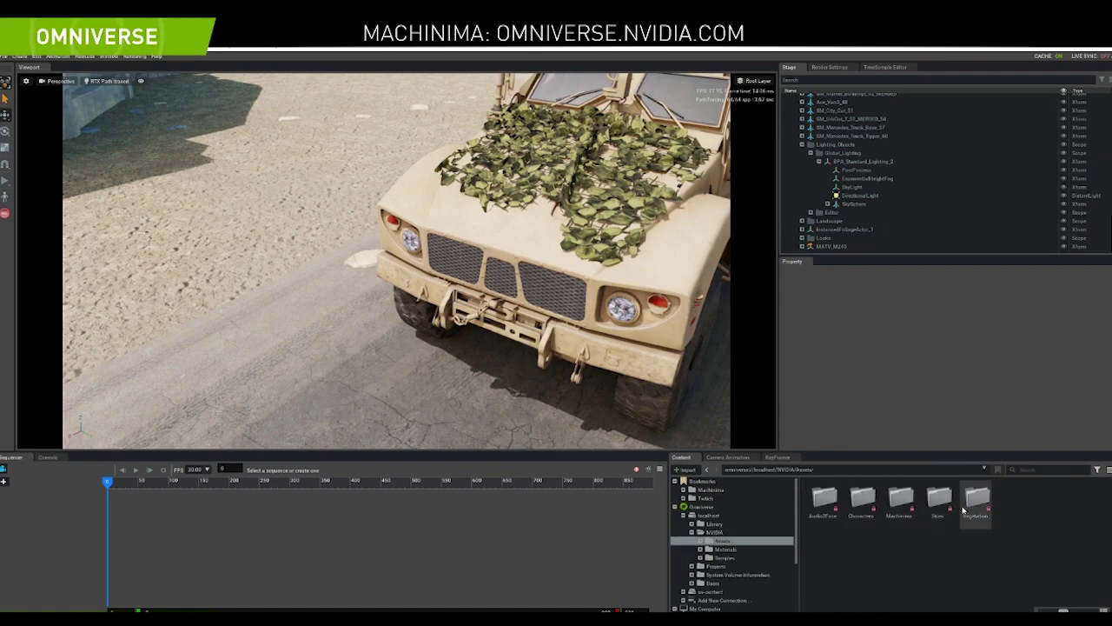
double_click(863, 502)
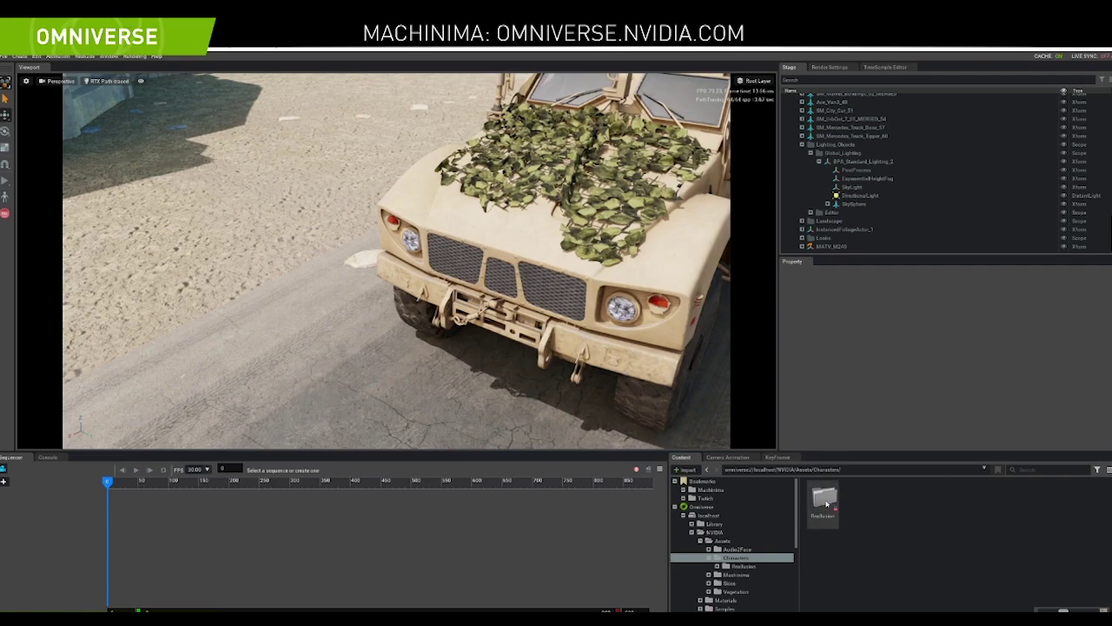
click(736, 575)
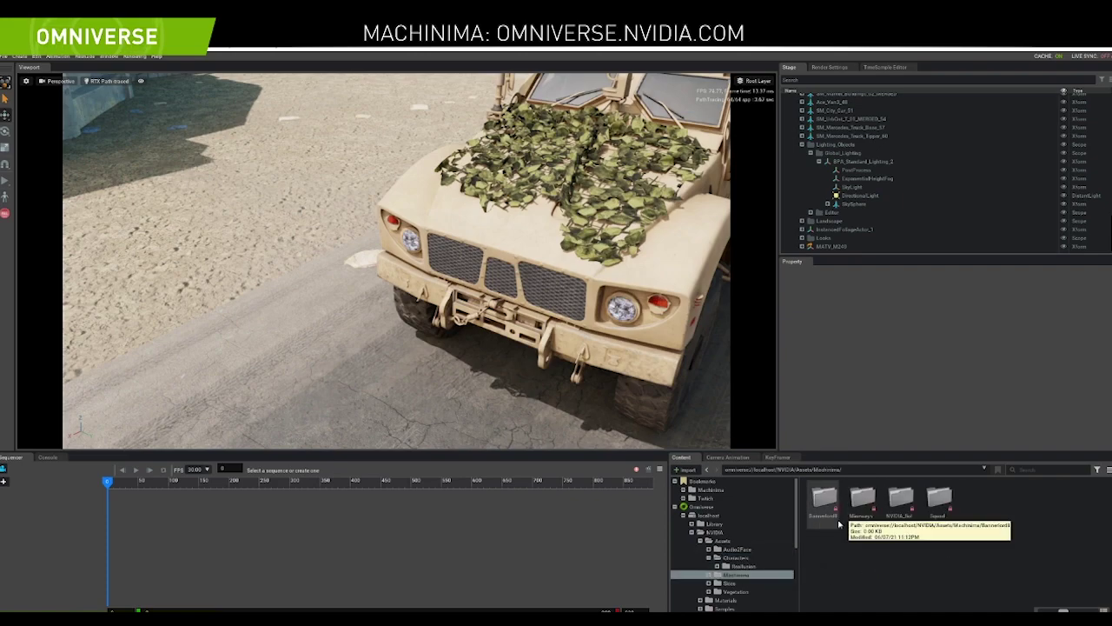
double_click(939, 498)
scroll(747, 548, down, 3)
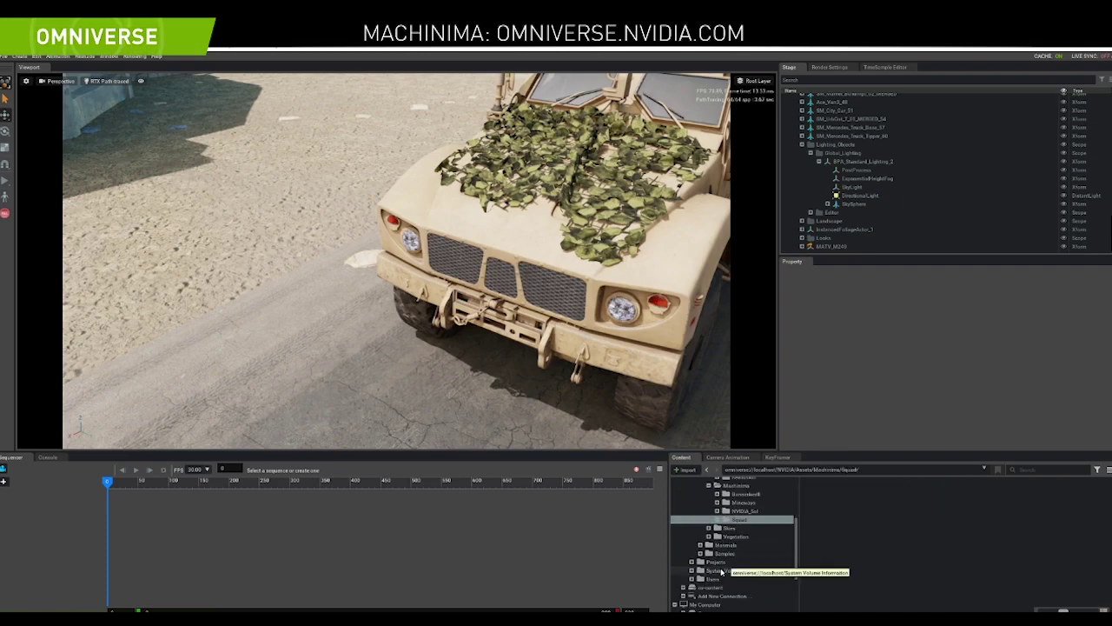
double_click(739, 519)
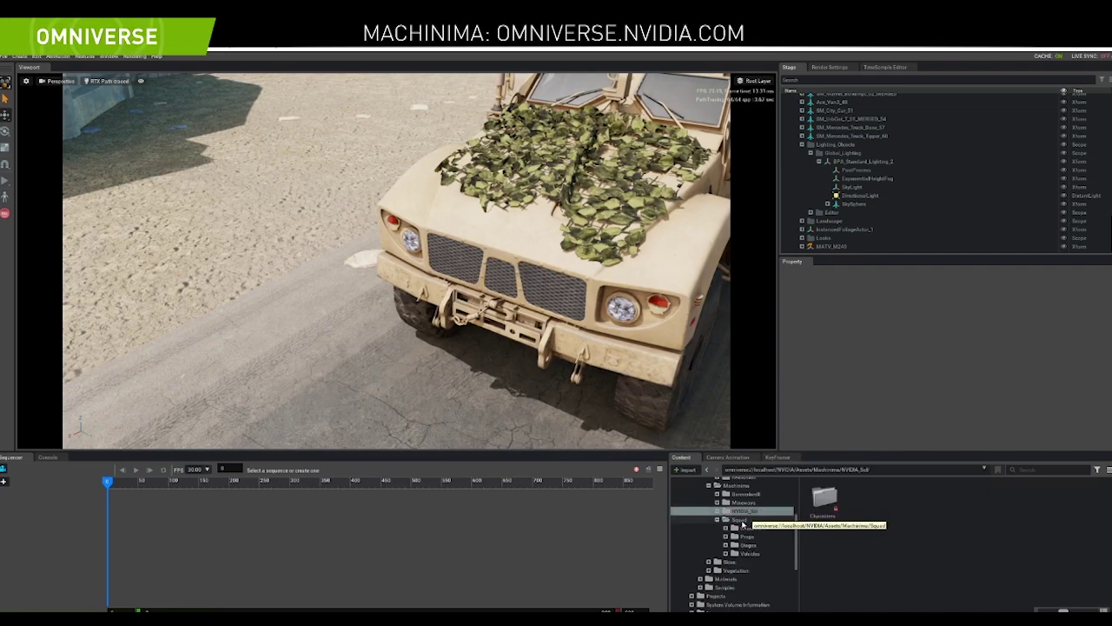
click(746, 527)
double_click(895, 497)
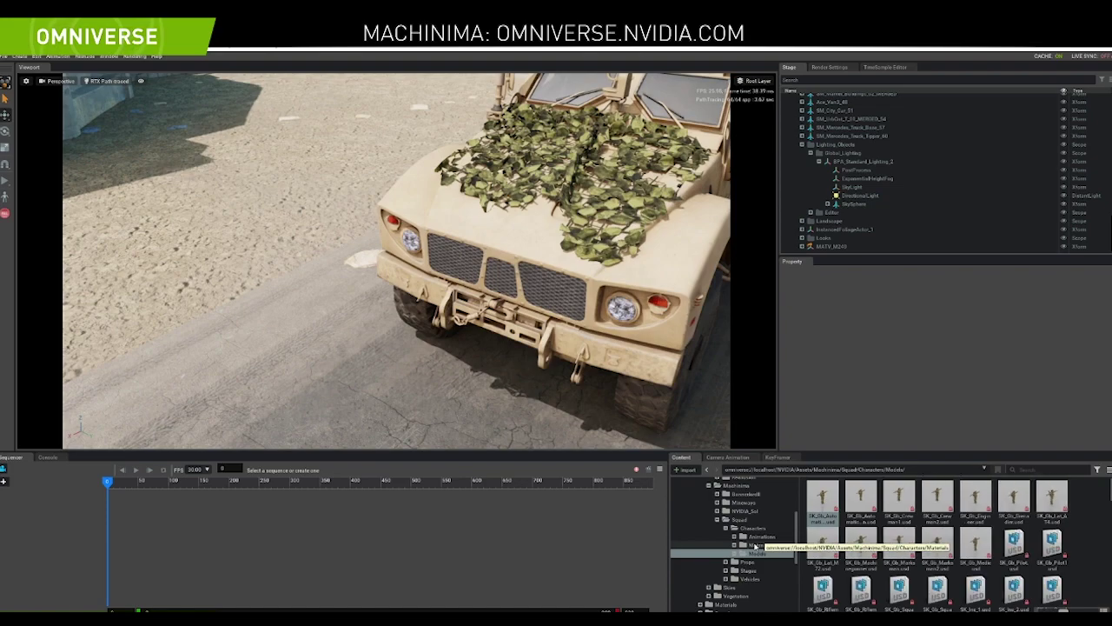
Place the localhost SK_Gb_Automatic_Rifleman model on the road in front of the MATV's headlight, and deselect it
scroll(1028, 546, down, 2)
scroll(1028, 546, up, 2)
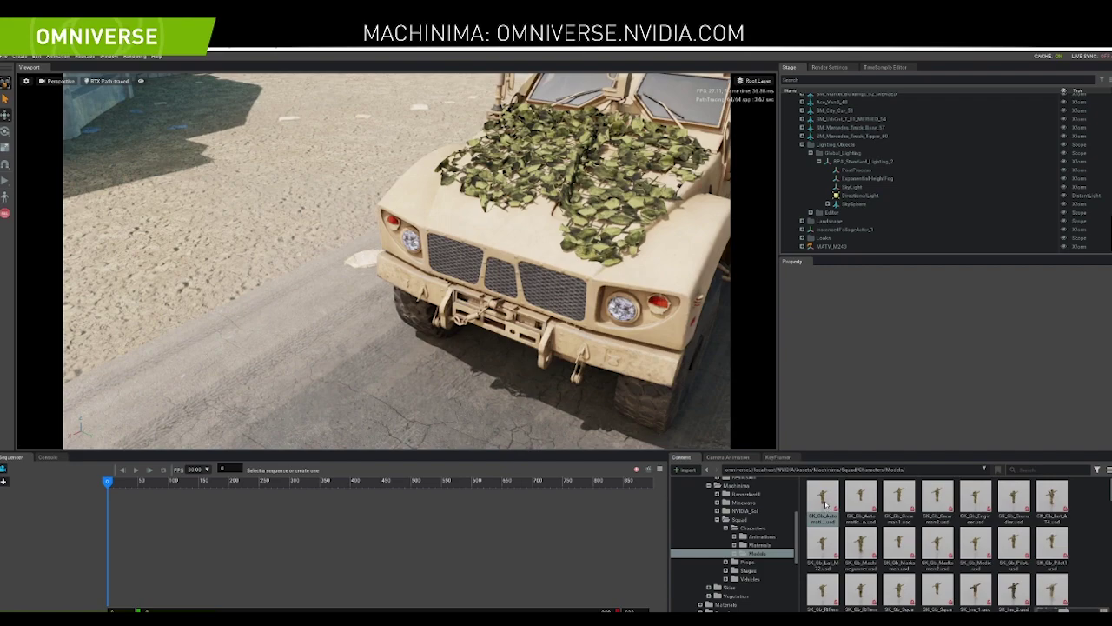
drag(826, 502, 366, 385)
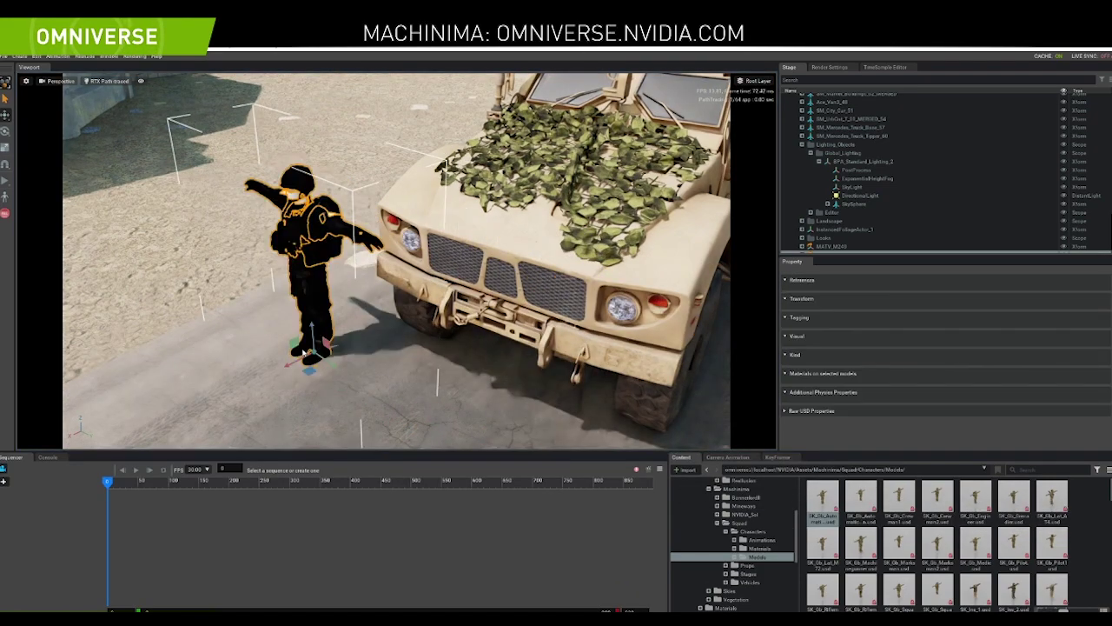
click(362, 371)
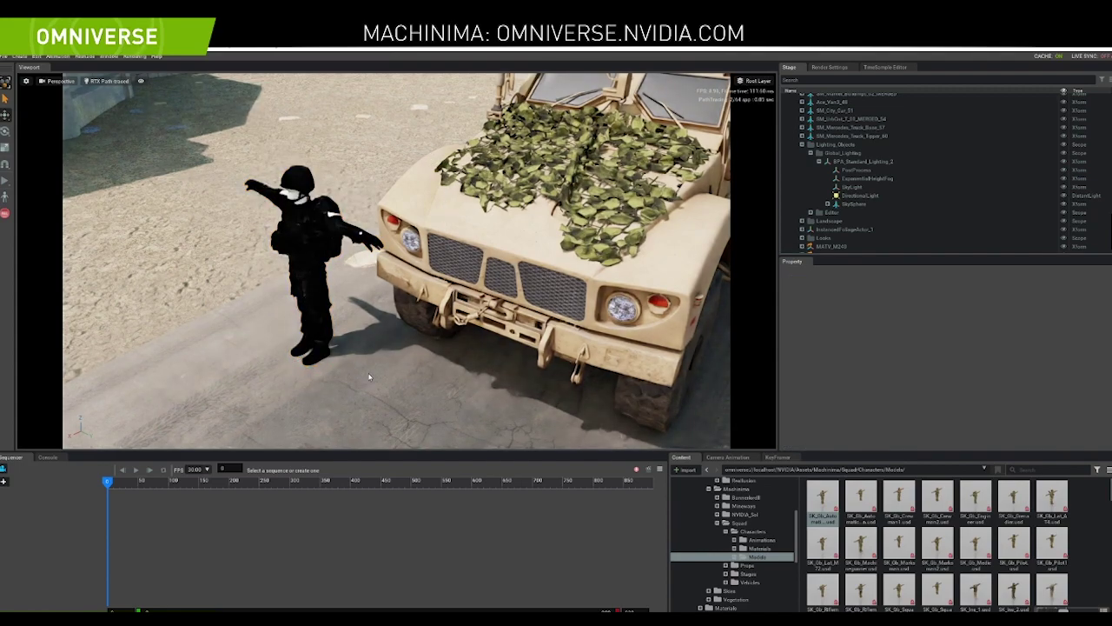
alt+drag(299, 349, 452, 344)
Open the Squad Characters/Animations folder and select the Sitting_Idle animation for the rifleman
click(761, 540)
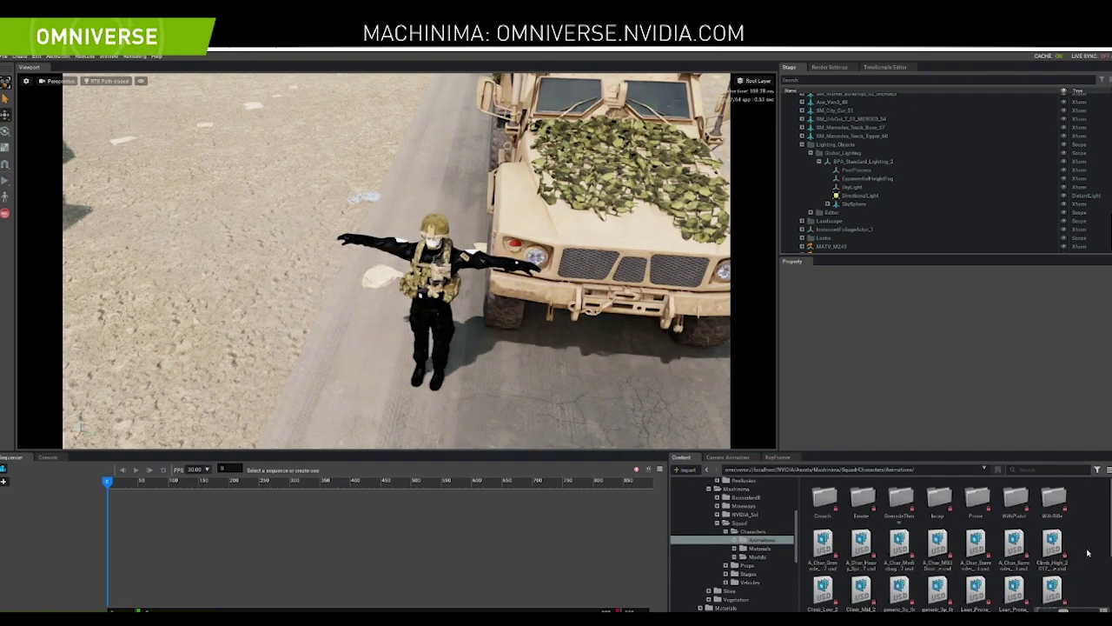
scroll(1087, 552, down, 2)
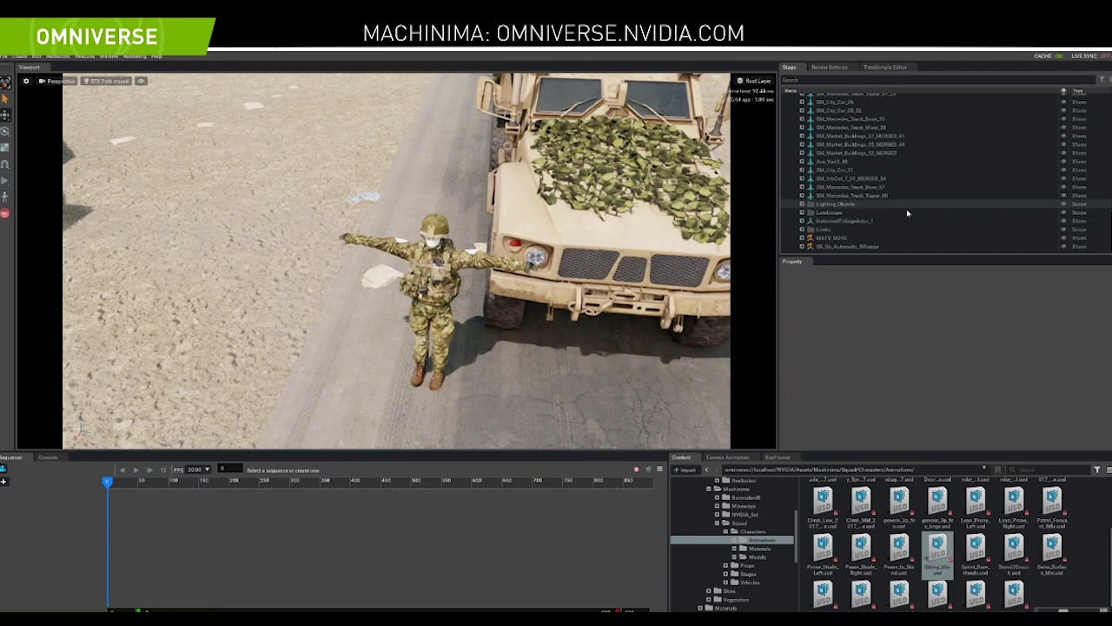
click(869, 246)
key(w)
right_drag(462, 354, 457, 321)
key(s)
key(Escape)
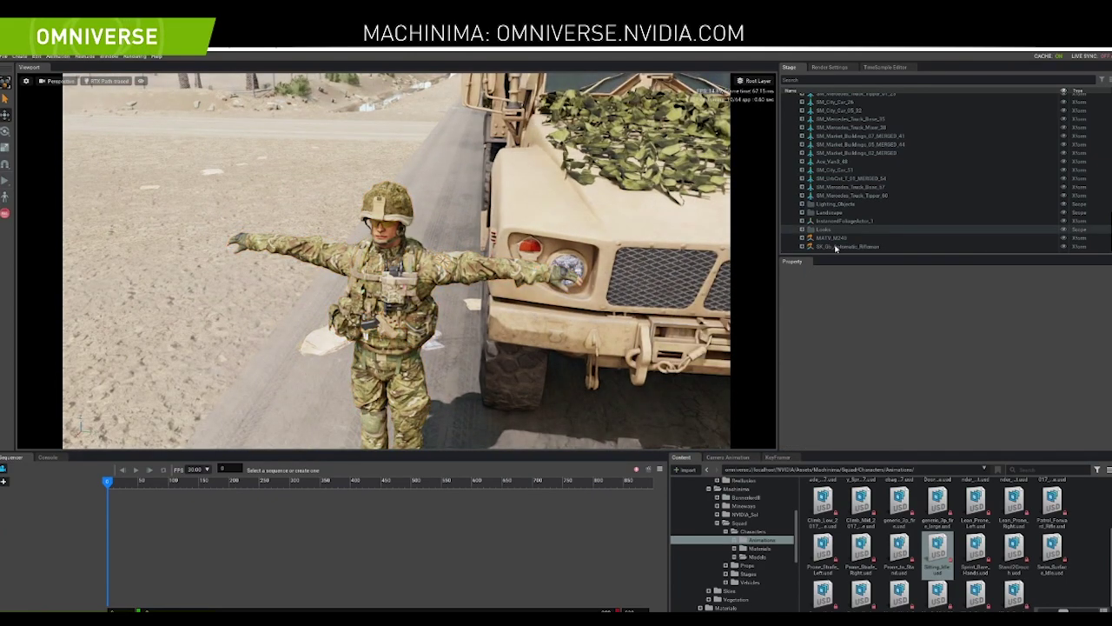
Add SK_Gb_Automatic_Rifleman to the sequencer as a new track with its clip starting at about frame 27
click(854, 248)
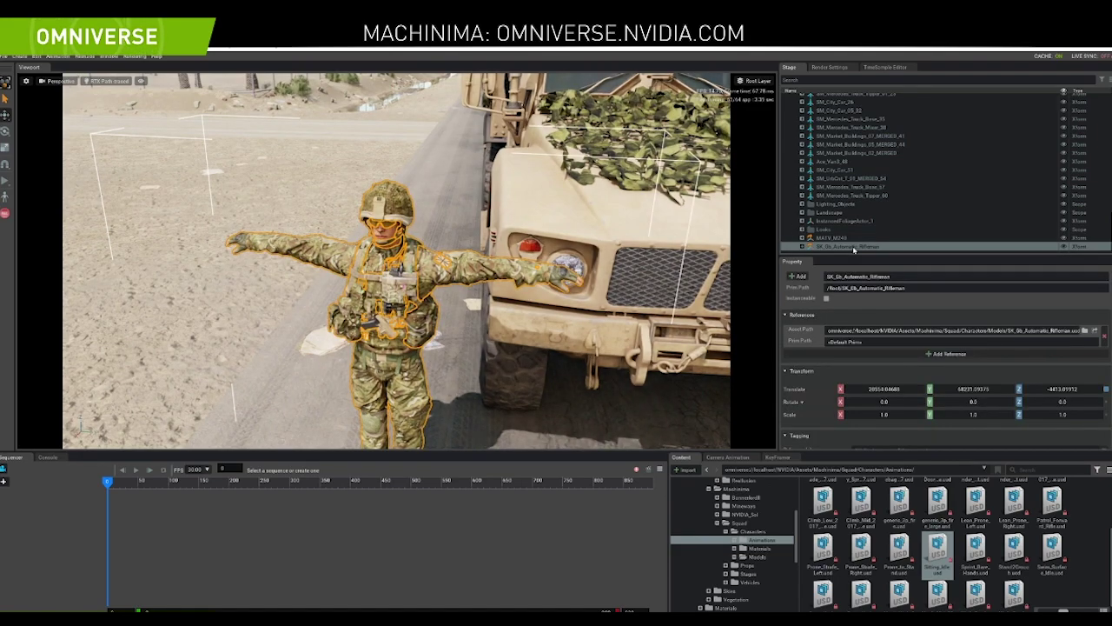
drag(853, 249, 126, 508)
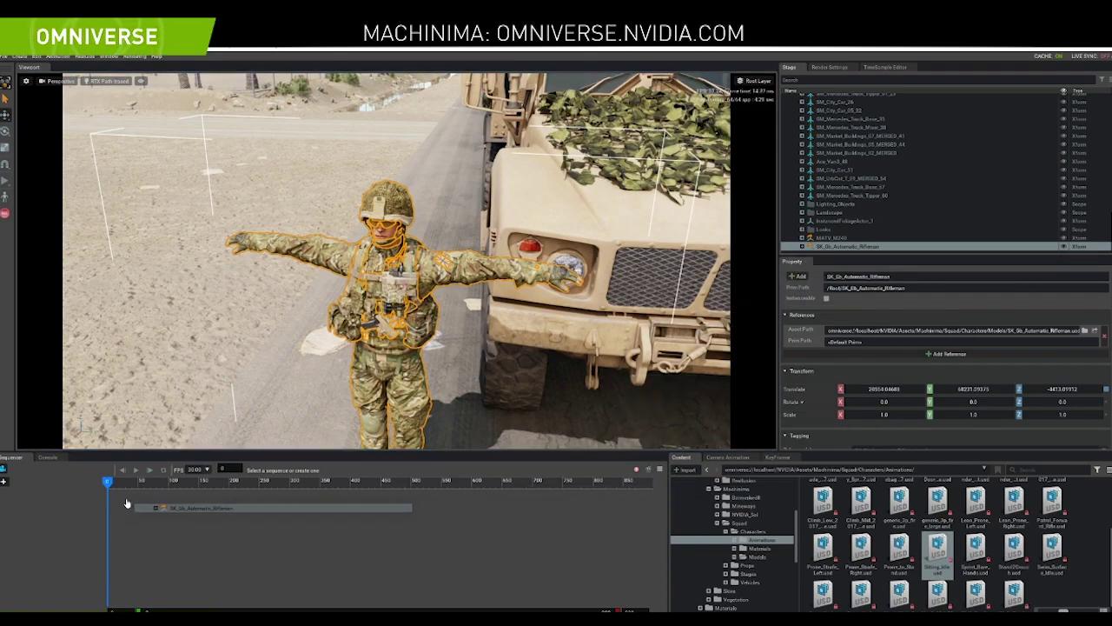
drag(127, 504, 129, 502)
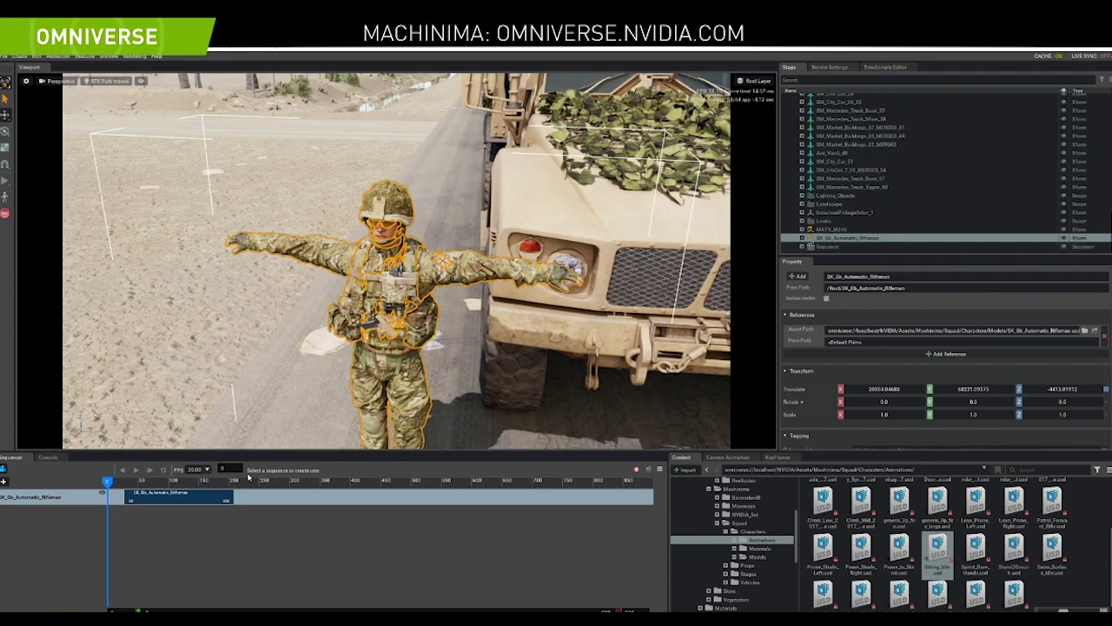
drag(108, 482, 157, 483)
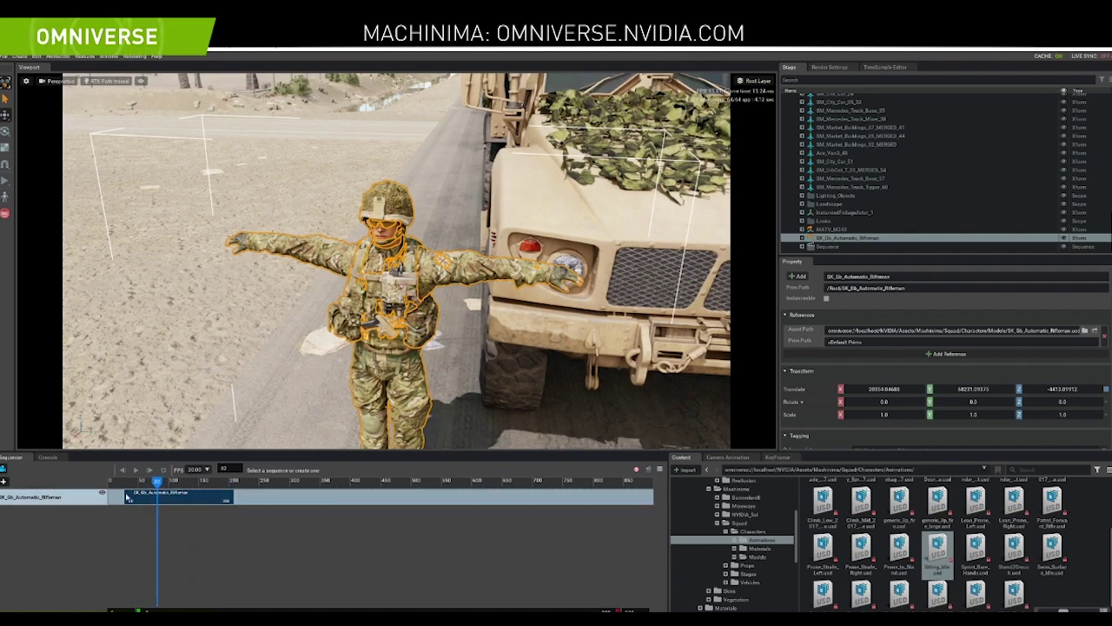
click(231, 502)
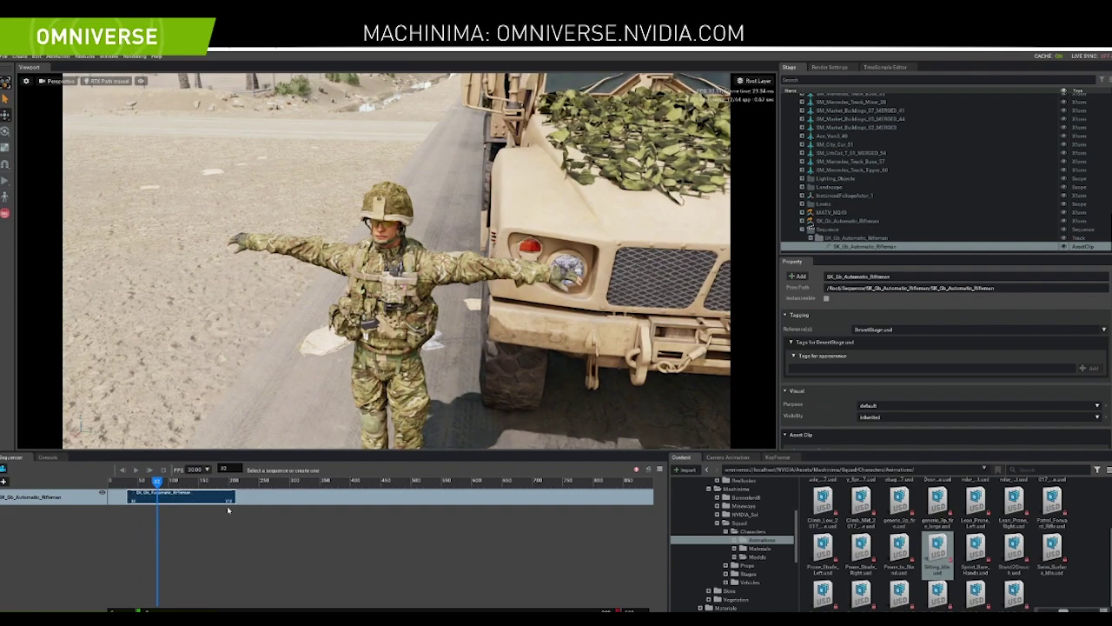
drag(213, 513, 177, 513)
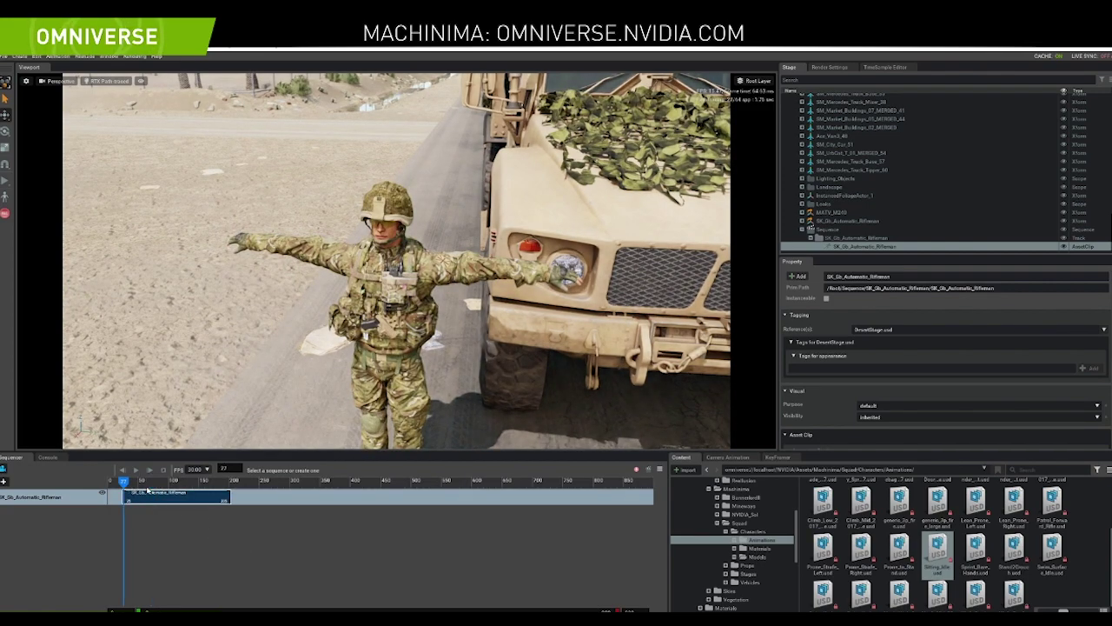
Apply the Sitting_Idle animation to the rifleman's sequencer clip and play it back up close
drag(856, 578, 206, 505)
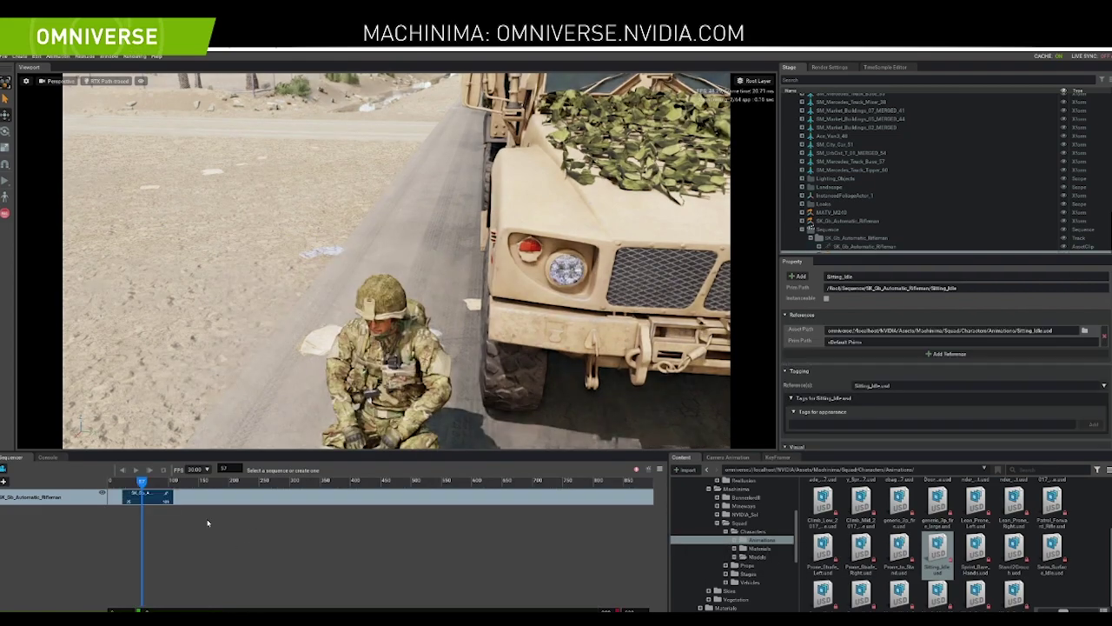
right_drag(314, 337, 304, 254)
key(w)
key(s)
click(271, 432)
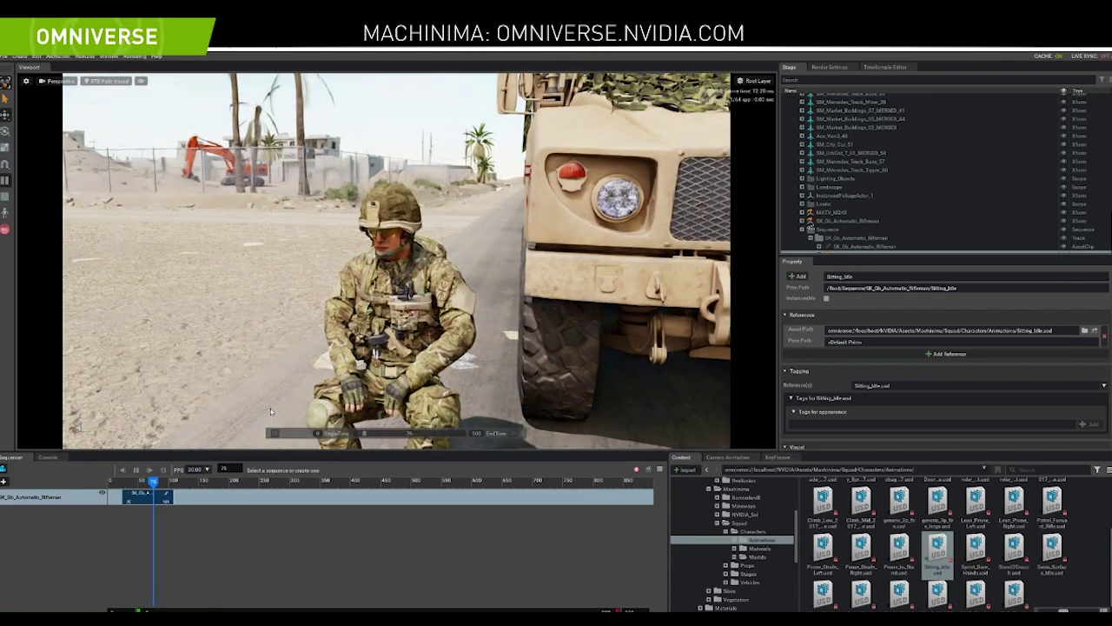
click(135, 484)
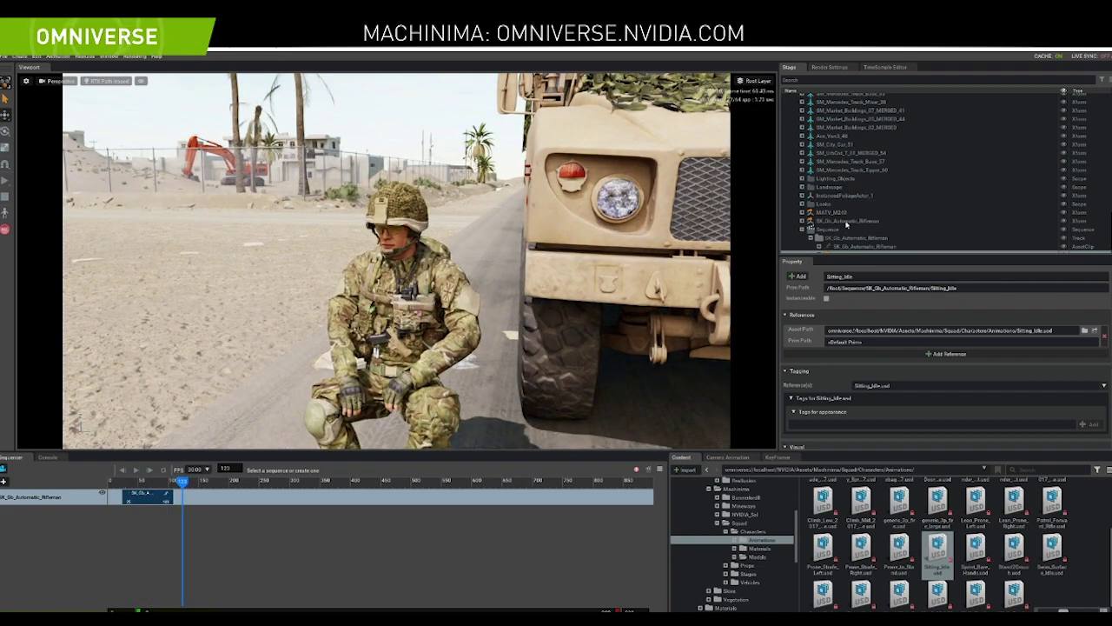
Select the rifleman in the stage and switch the viewport renderer to RTX Real-Time
click(847, 223)
right_drag(487, 291, 151, 120)
key(s)
key(d)
click(104, 81)
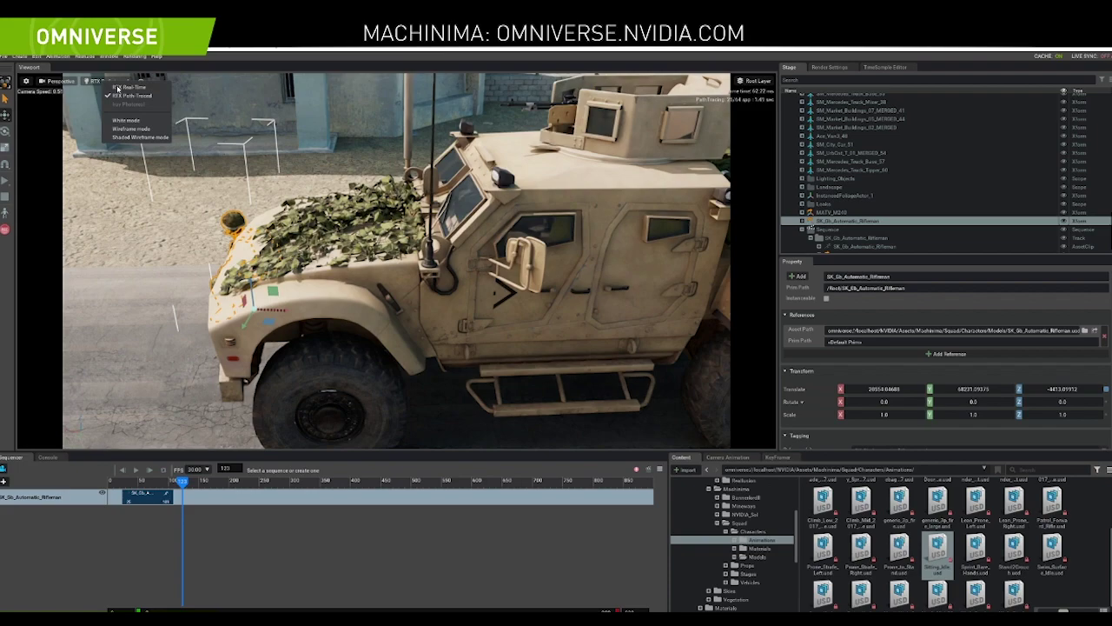
click(117, 89)
Move the seated rifleman into the MATV's cab onto the seat, at about Y 68307 and Z -4311
drag(521, 267, 519, 264)
right_drag(520, 263, 478, 303)
key(f)
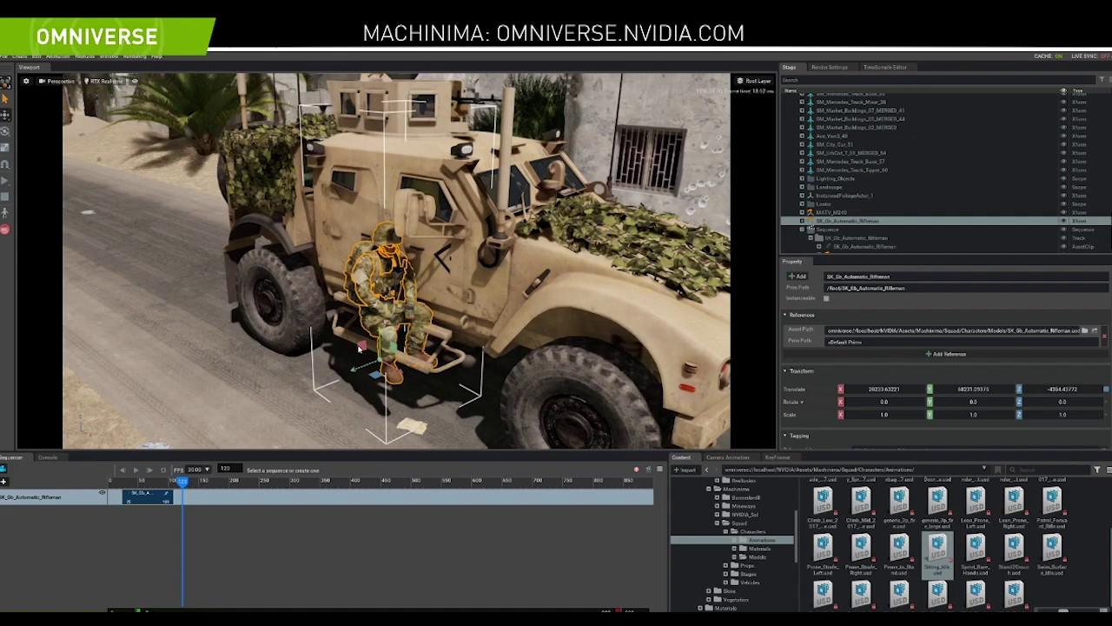
drag(359, 347, 419, 287)
alt+drag(596, 276, 513, 302)
scroll(511, 291, up, 10)
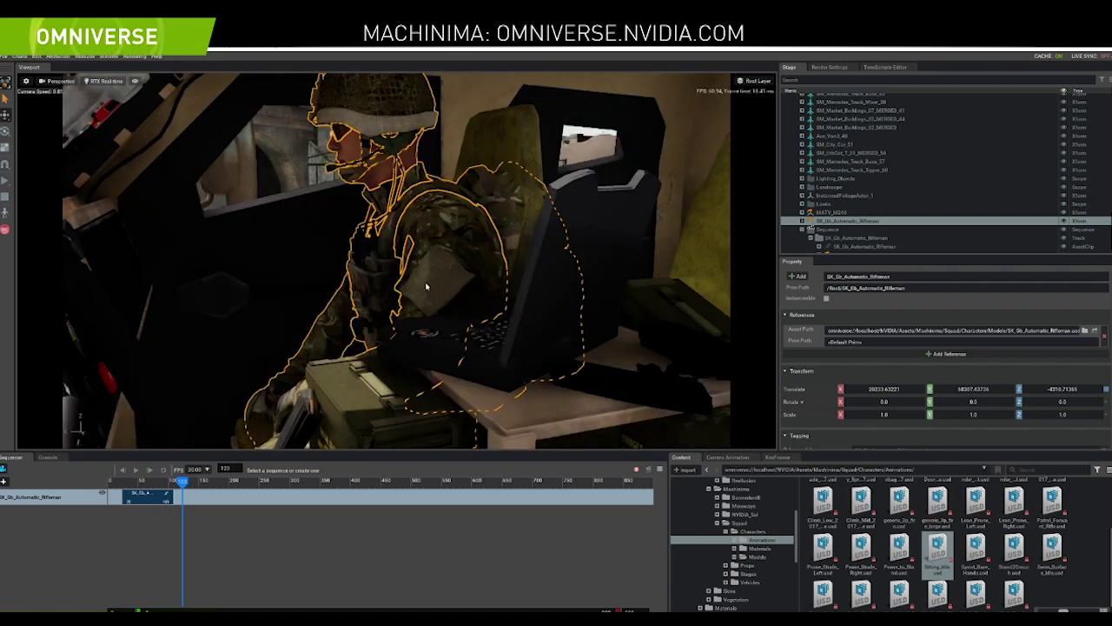
Set the playhead to frame 48 and check the seated rifleman from inside and outside the MATV
mouse_move(427, 287)
right_down()
mouse_move(412, 282)
mouse_move(428, 290)
mouse_move(415, 330)
mouse_move(441, 278)
mouse_move(424, 292)
right_up()
click(135, 481)
drag(126, 485, 137, 483)
middle_drag(556, 365, 489, 346)
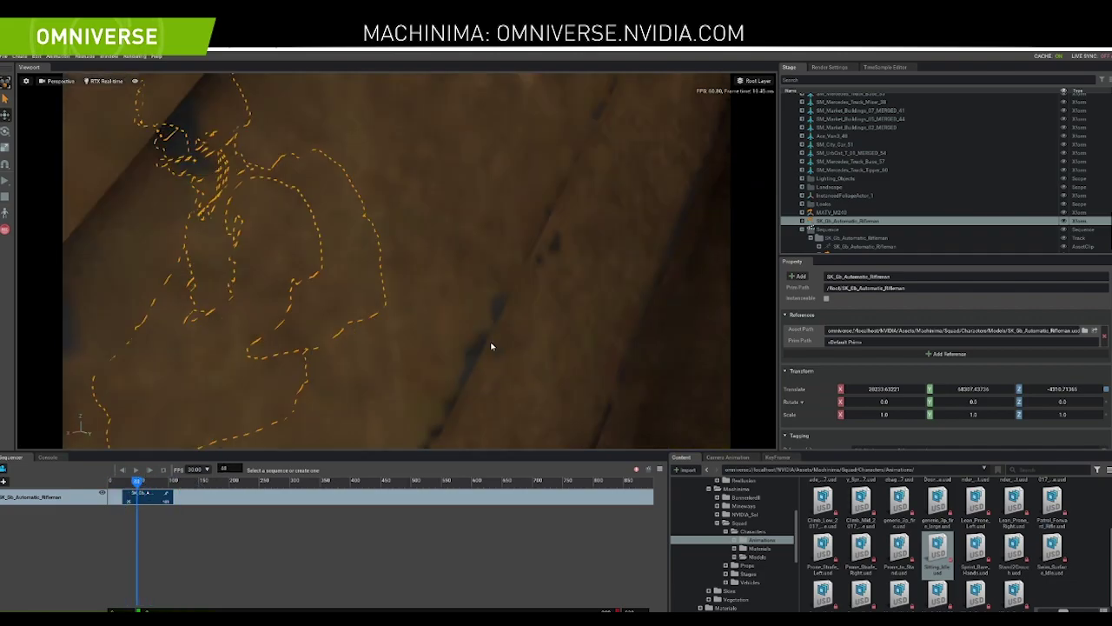
scroll(488, 346, down, 8)
alt+drag(653, 334, 730, 357)
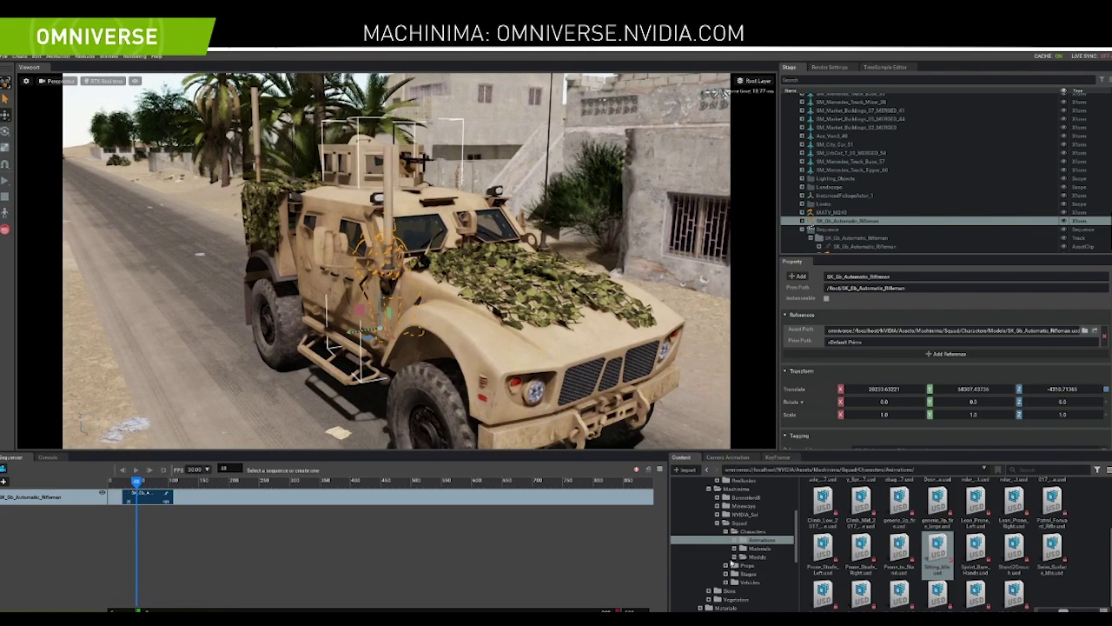
Add the Imperial_Legionary character from the Bannerlord characters folder to the stage and position it on the road in front of the MATV
click(765, 497)
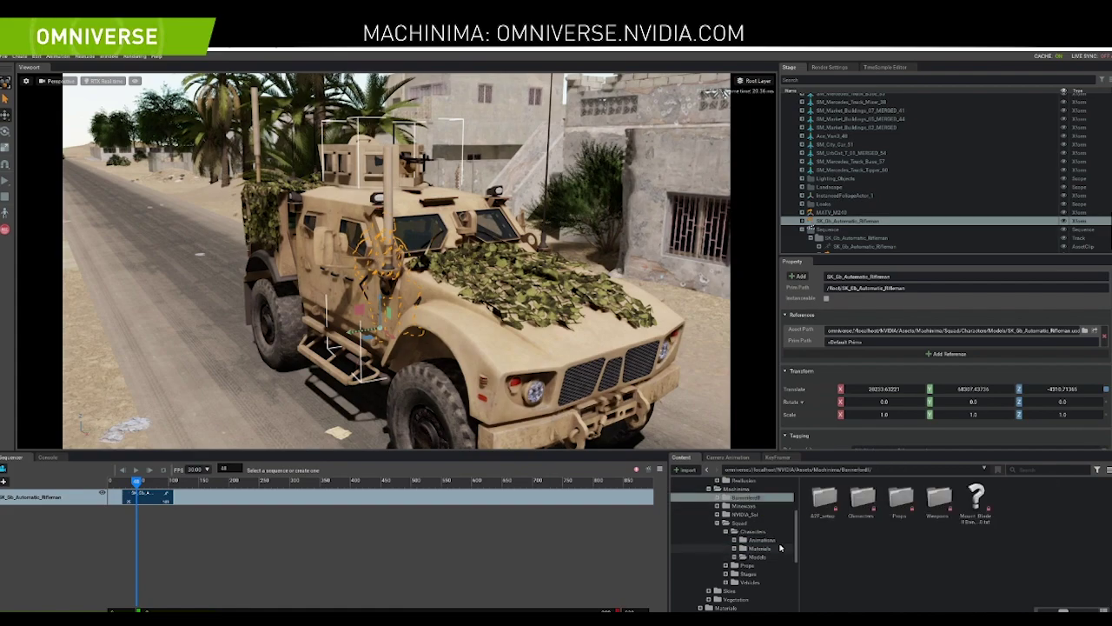
double_click(871, 506)
click(980, 502)
alt+drag(643, 317, 600, 383)
drag(975, 500, 473, 386)
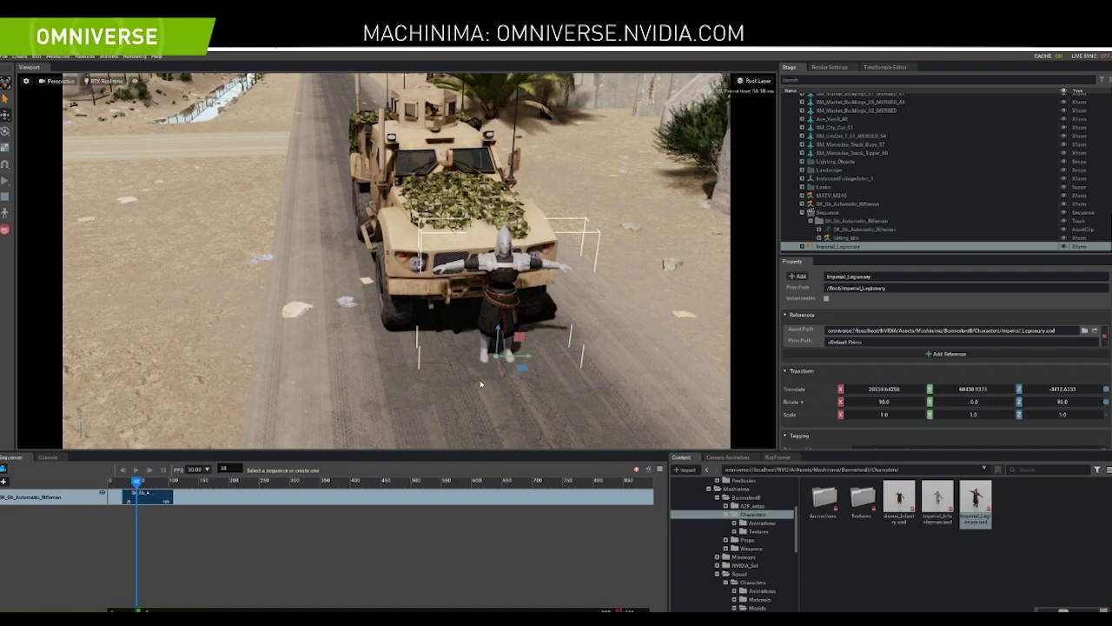
drag(519, 337, 548, 324)
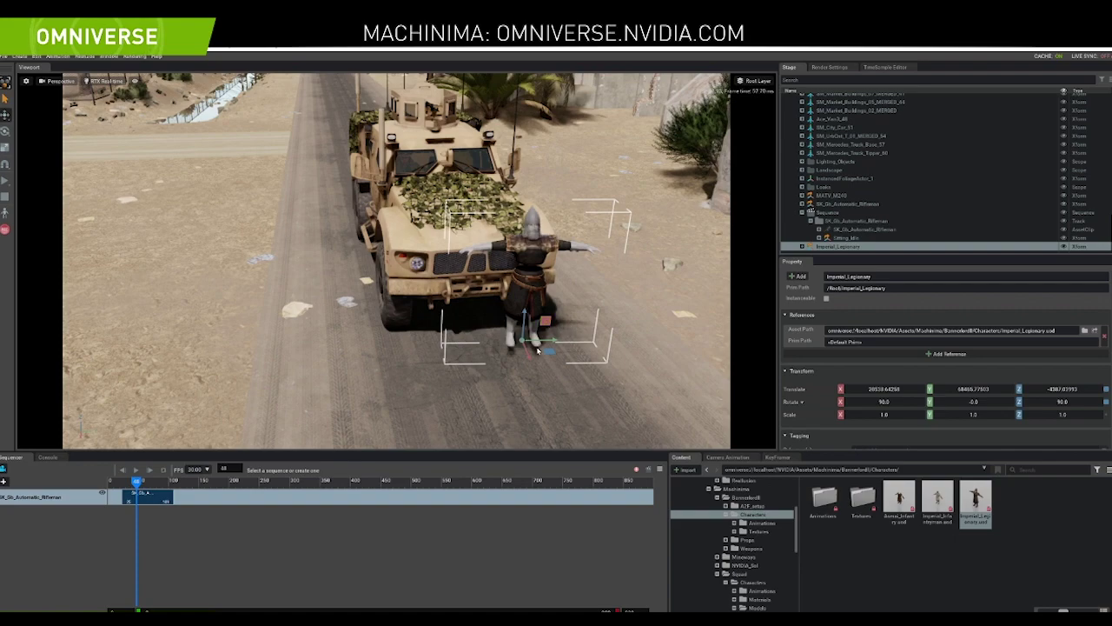
Hide the legionary's helmet mesh, empire_lord_helmet_c_2
click(533, 220)
click(886, 191)
click(888, 176)
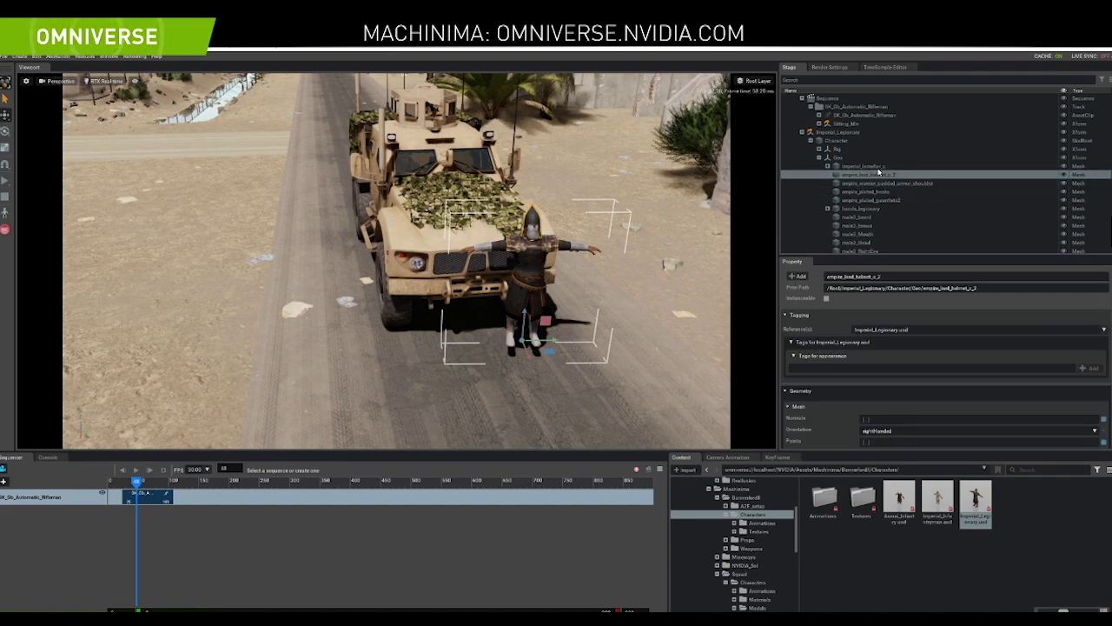
key(f)
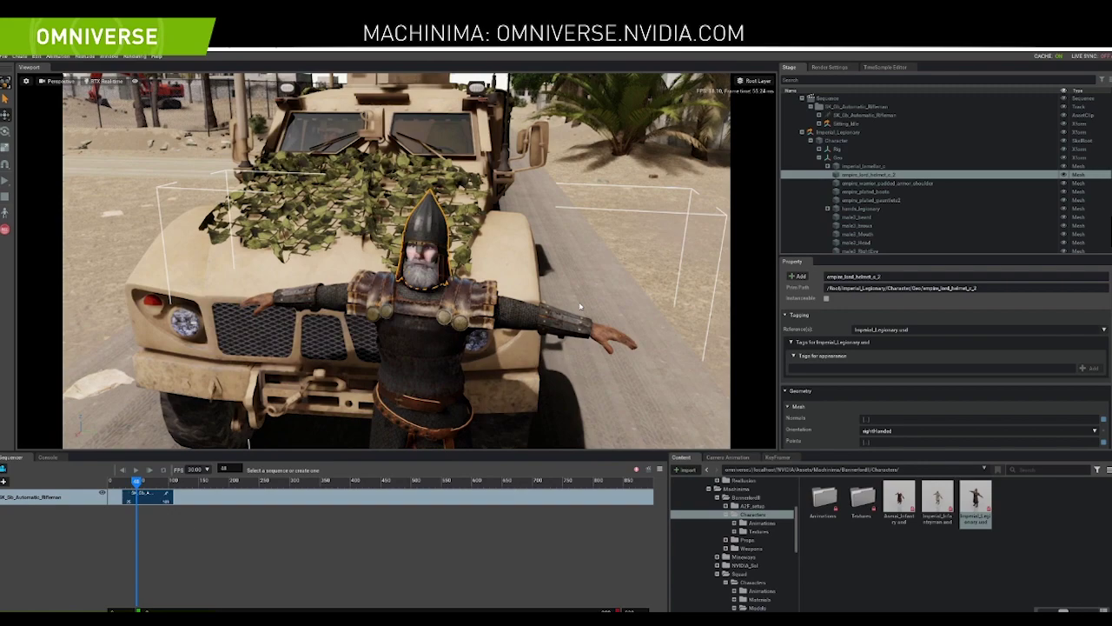
key(h)
Move the whole Imperial_Legionary into the MATV's cab beside the rifleman, at about Y 68428 and Z -4349
alt+drag(569, 319, 373, 313)
scroll(474, 322, down, 5)
click(838, 133)
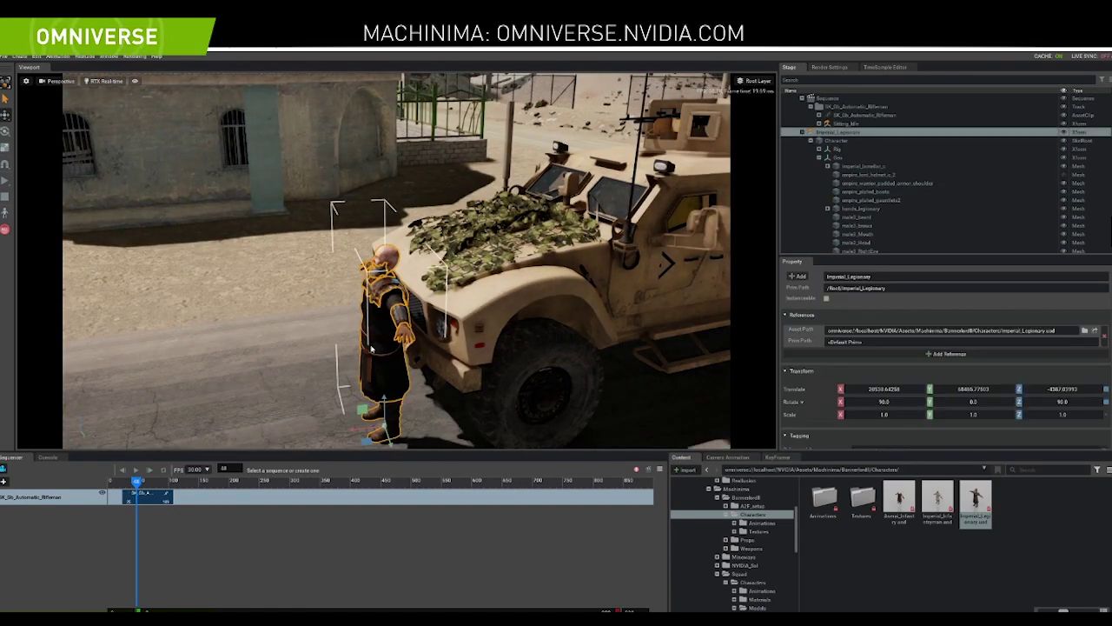
drag(363, 410, 662, 323)
key(f)
alt+drag(558, 264, 608, 283)
scroll(510, 290, up, 5)
alt+drag(510, 290, 665, 271)
mouse_move(665, 271)
right_down()
mouse_move(654, 259)
mouse_move(629, 266)
mouse_move(679, 285)
mouse_move(293, 248)
mouse_move(338, 267)
mouse_move(365, 260)
right_up()
Switch the viewport renderer to RTX Path-traced, frame the rifleman inside the cab and clear the selection
click(104, 81)
click(133, 96)
right_drag(122, 107, 26, 277)
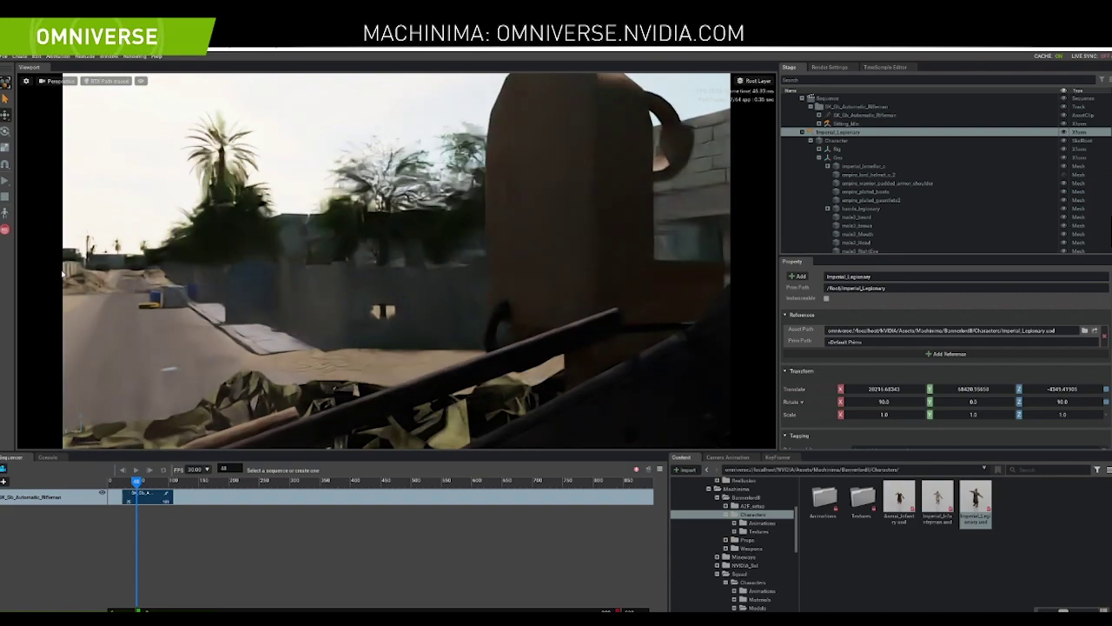
right_drag(263, 286, 321, 313)
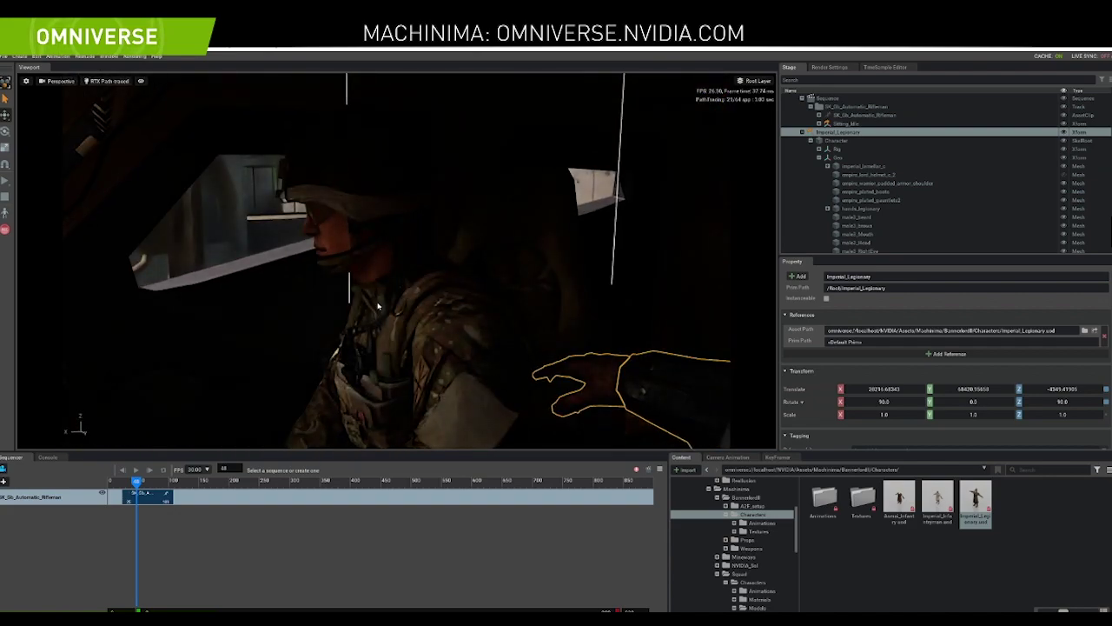
key(Escape)
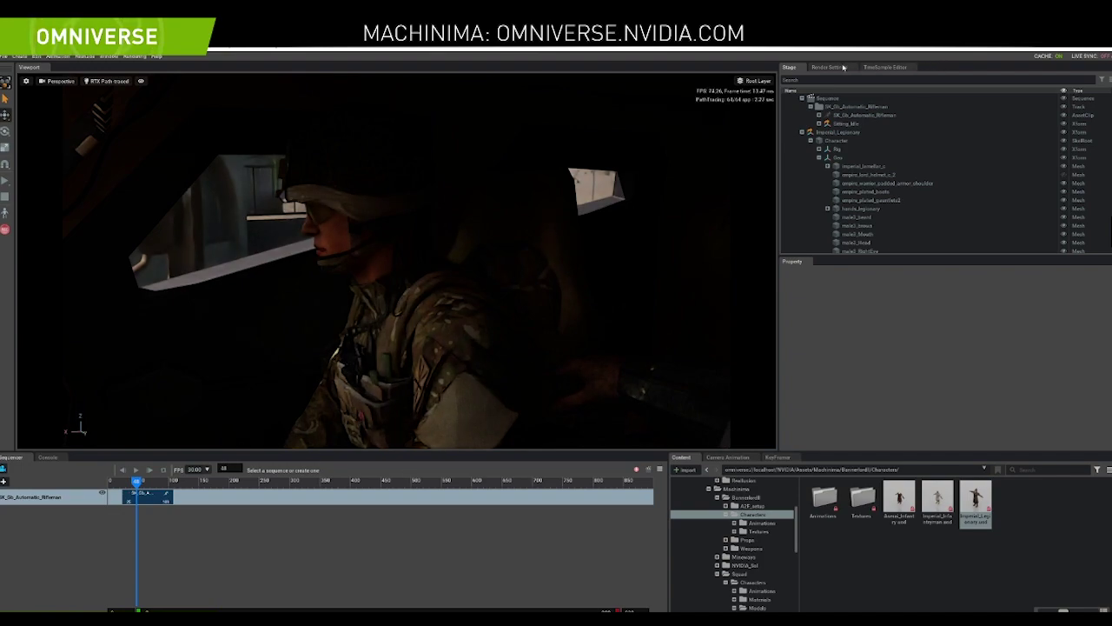
Raise the Film ISO in the tone mapping post-processing settings to about 747 to brighten the cab interior
click(837, 68)
click(1049, 99)
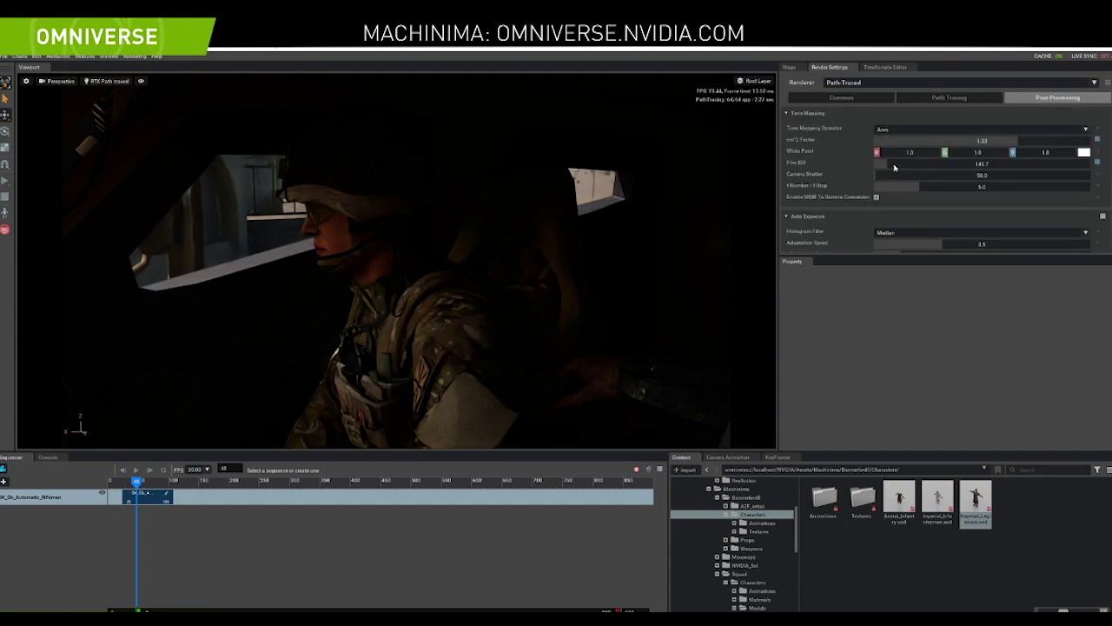
drag(895, 167, 1004, 176)
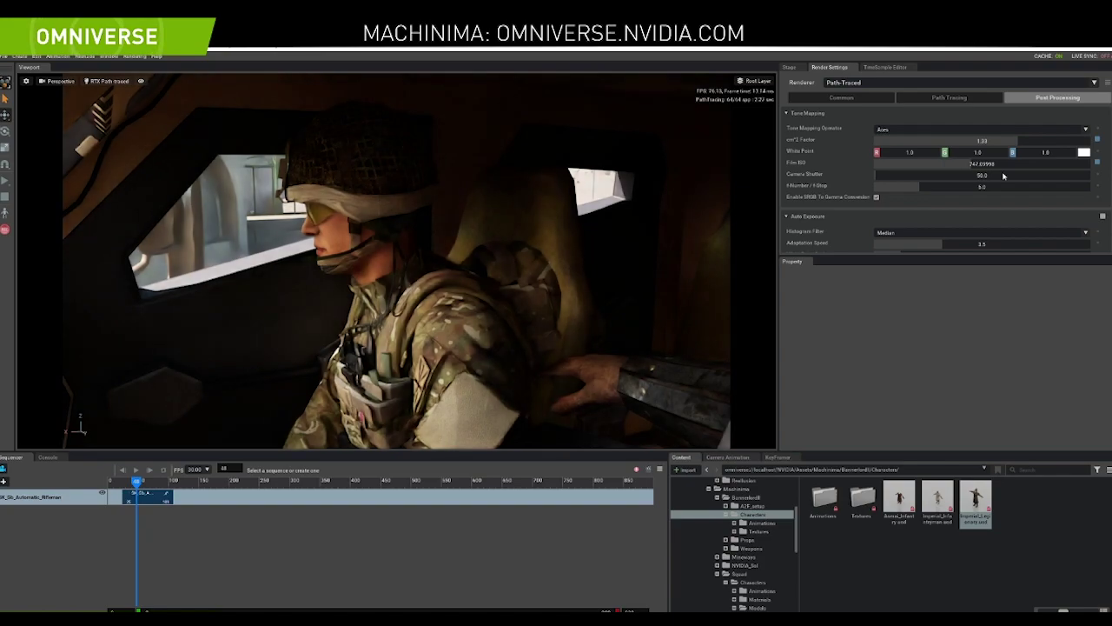
mouse_move(263, 226)
right_down()
mouse_move(449, 222)
mouse_move(335, 246)
mouse_move(266, 247)
mouse_move(218, 230)
right_up()
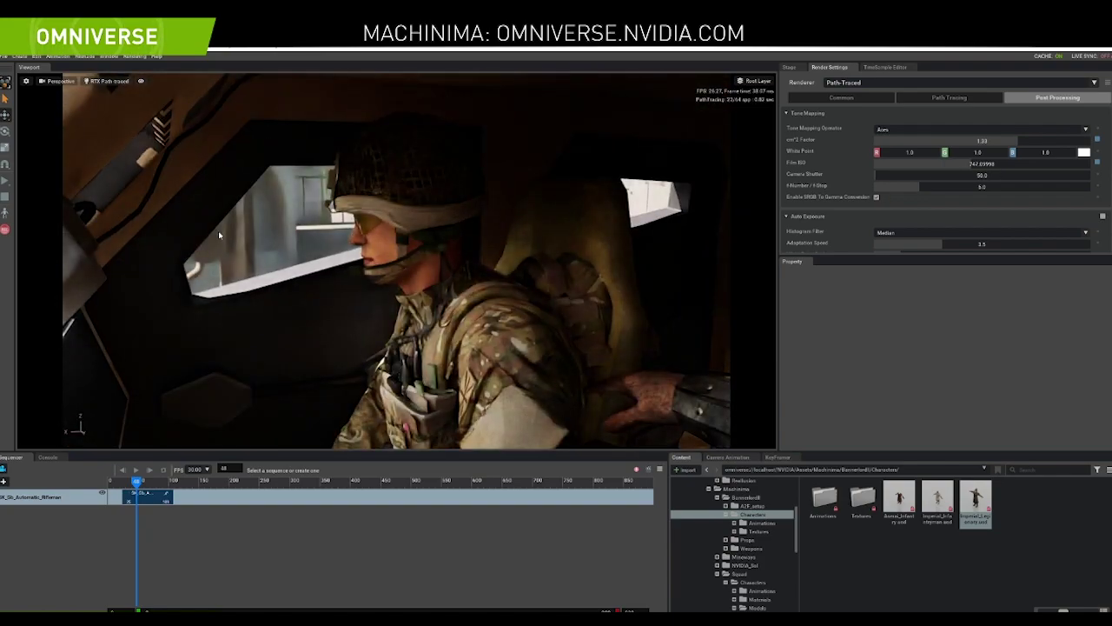
right_drag(282, 267, 374, 285)
Move the rifleman's animation clip to the start of the sequence and duplicate it twice so three clips run back to back
right_click(151, 501)
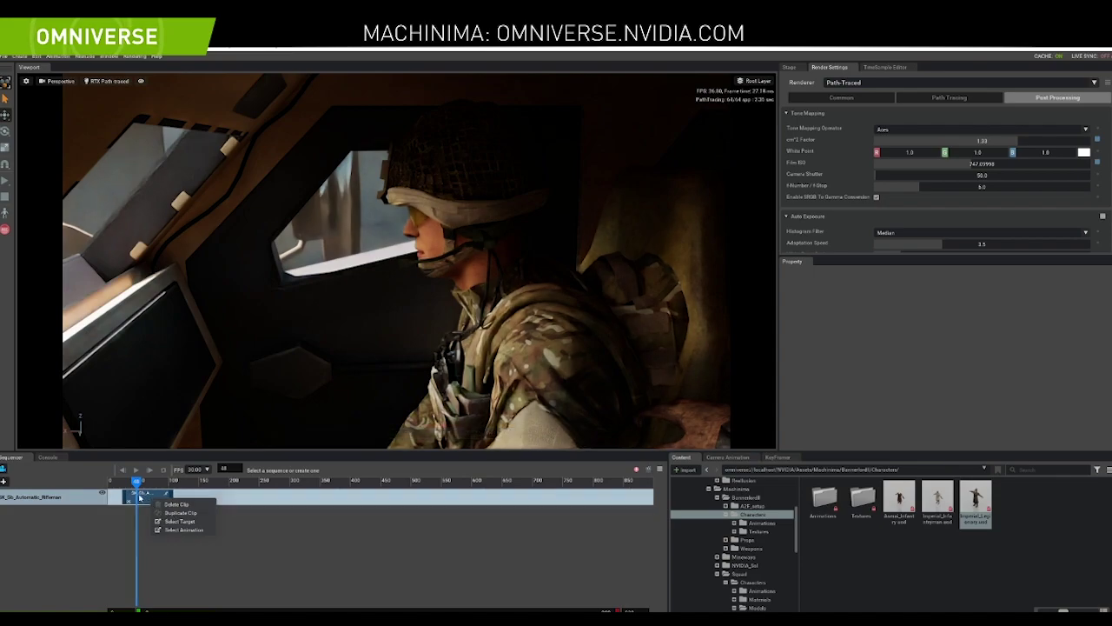
click(155, 498)
drag(155, 498, 141, 498)
right_click(152, 499)
click(161, 517)
drag(137, 481, 205, 485)
right_click(200, 496)
click(210, 513)
mouse_move(215, 483)
mouse_down()
mouse_move(243, 483)
mouse_move(141, 483)
mouse_move(220, 484)
mouse_up()
Create a camera from the view of the rifleman's profile in the cab and set its focal length to 14.4
alt+drag(341, 315, 386, 301)
right_drag(386, 302, 374, 273)
click(58, 82)
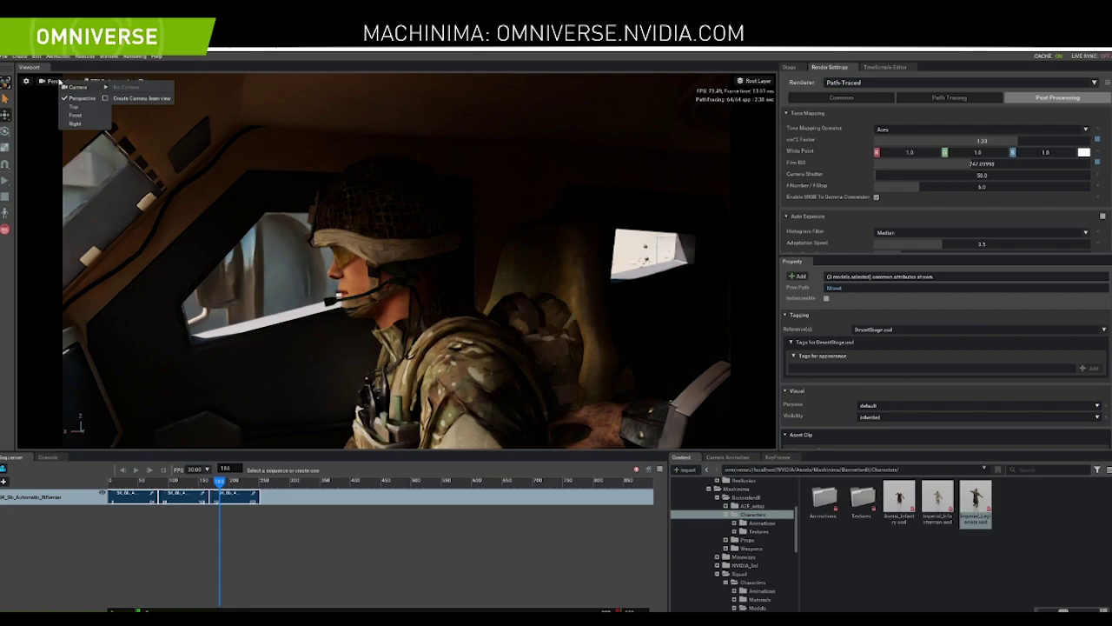
click(134, 101)
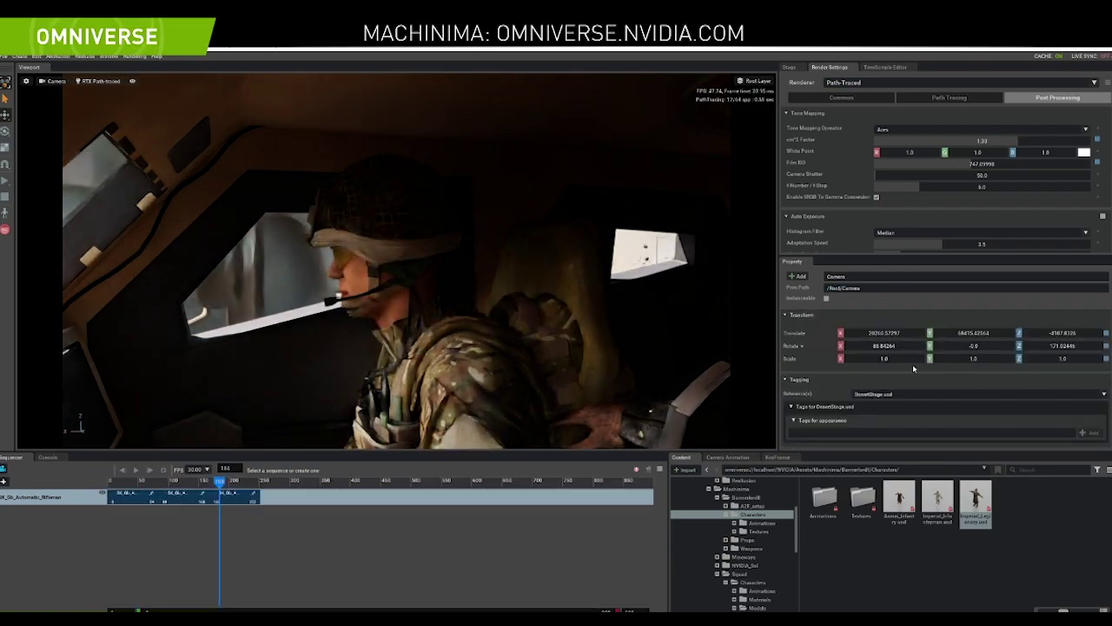
scroll(932, 362, down, 3)
scroll(933, 366, down, 3)
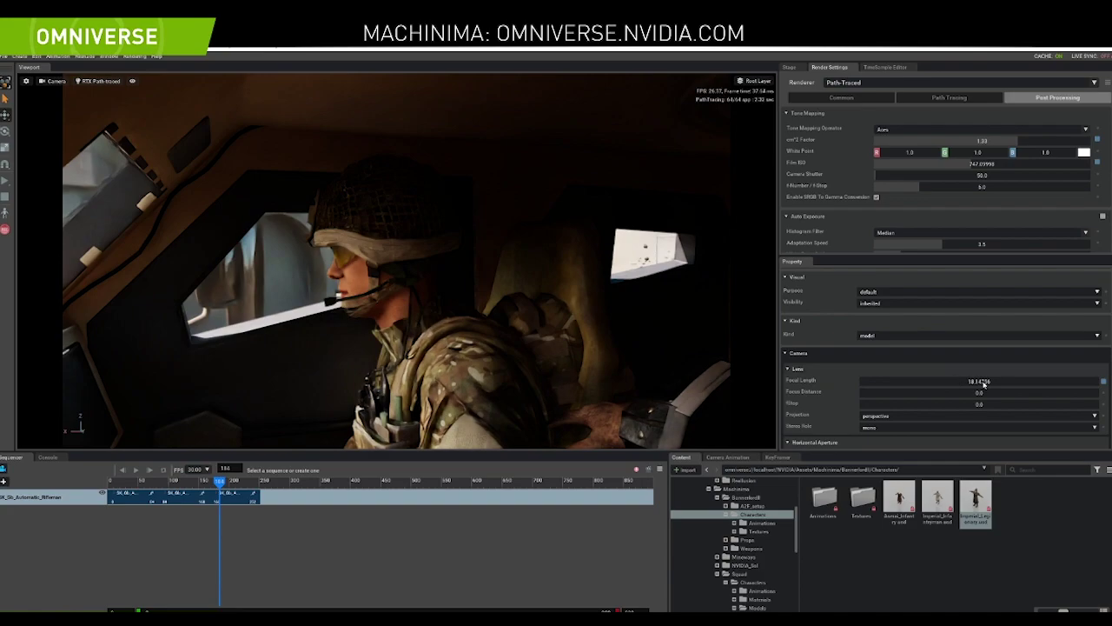
drag(980, 382, 964, 383)
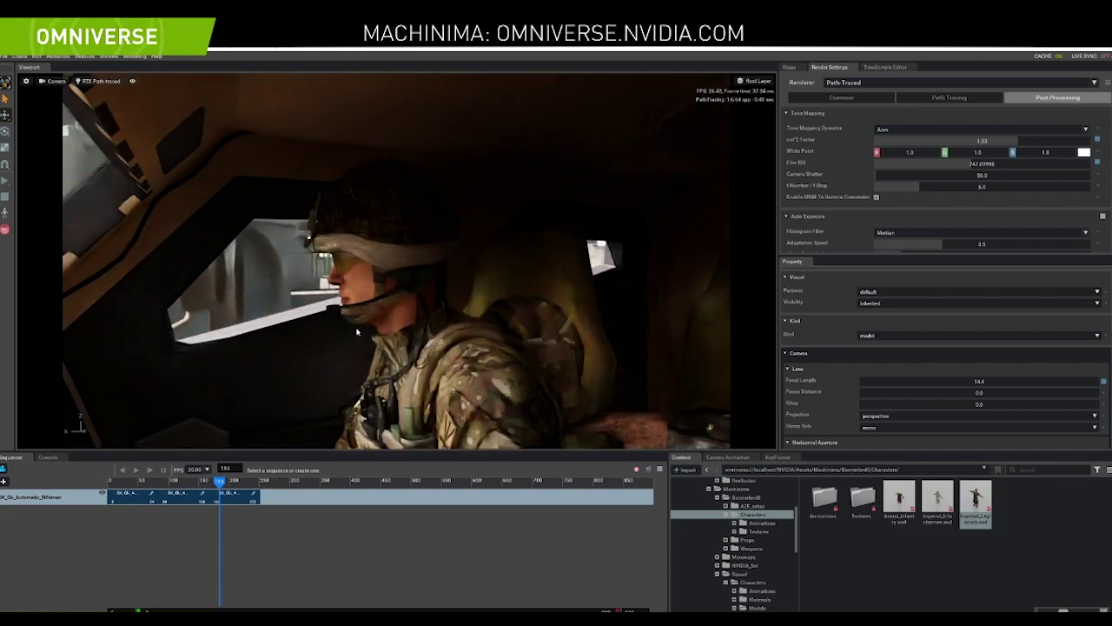
Create a second camera from a view of the legionary beside the window and set its focal length to 15.7
click(54, 83)
click(77, 100)
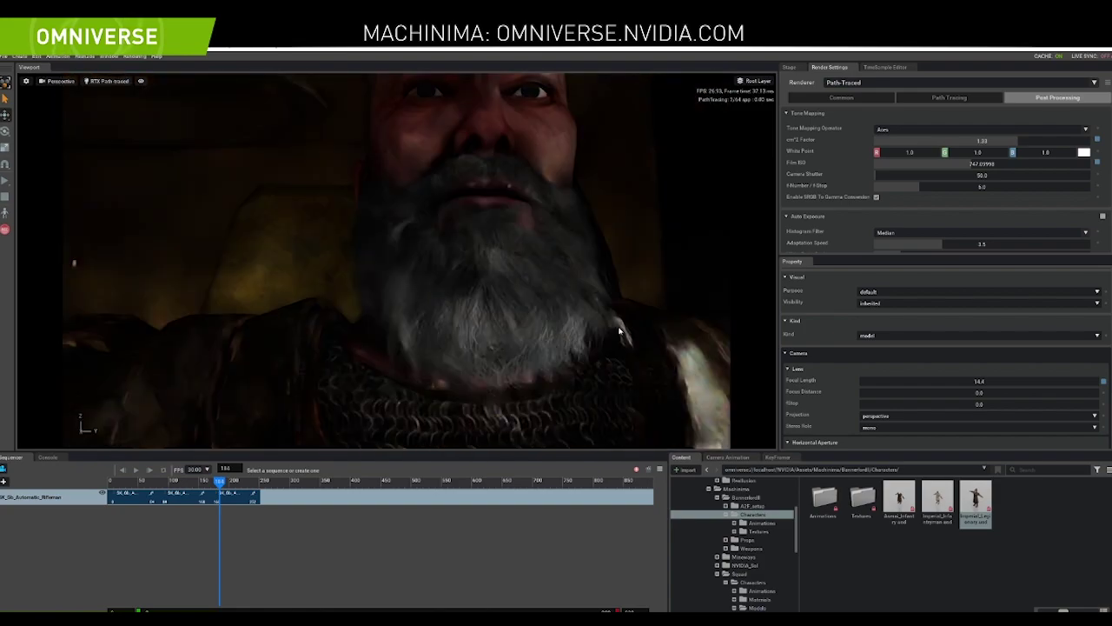
click(59, 81)
click(116, 102)
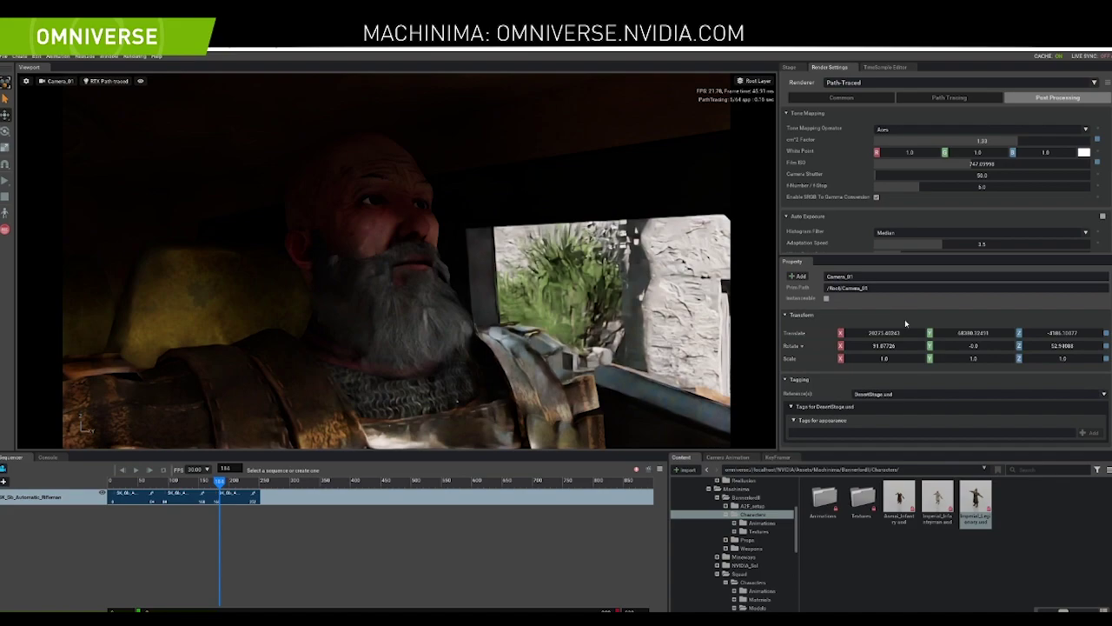
scroll(923, 351, down, 6)
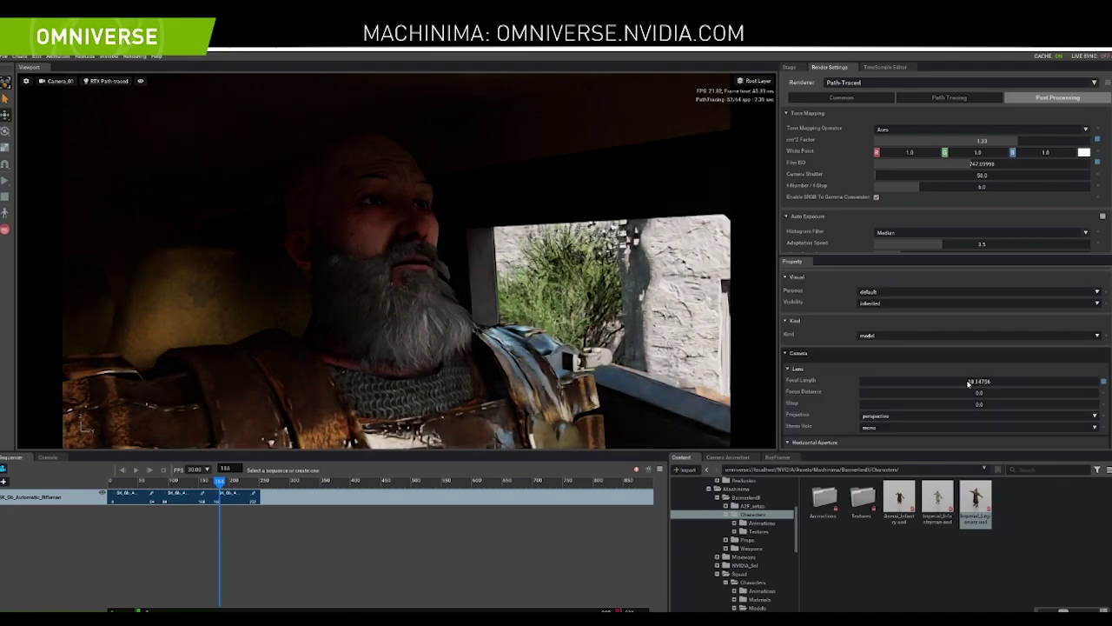
drag(962, 383, 958, 385)
Rename Camera as SquadCamera and Camera_01 as BannerlordCamera
click(789, 67)
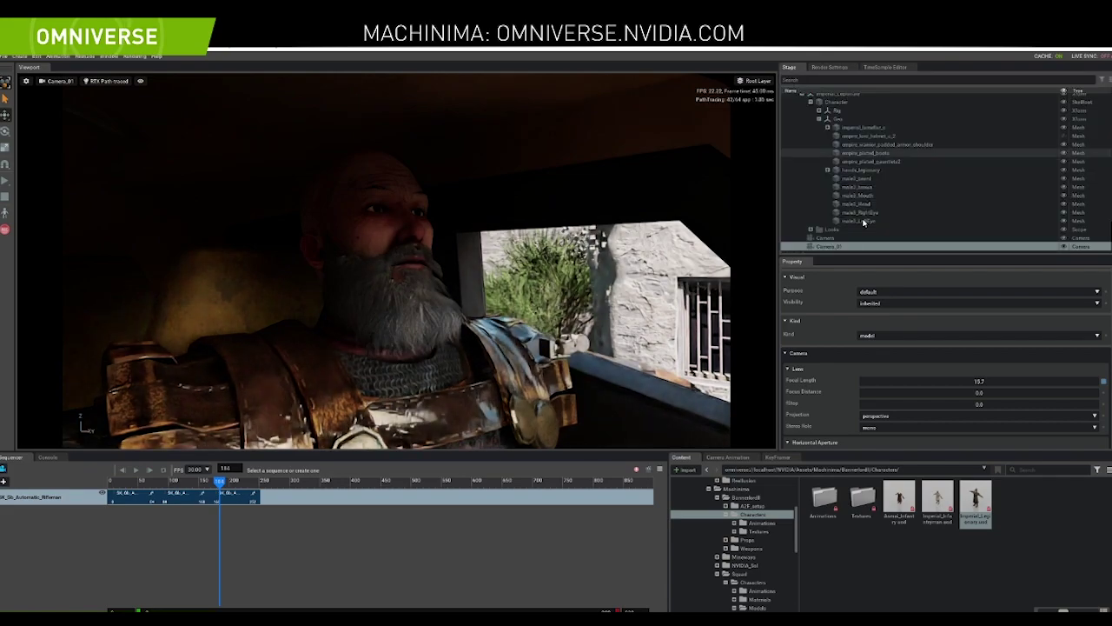
click(830, 239)
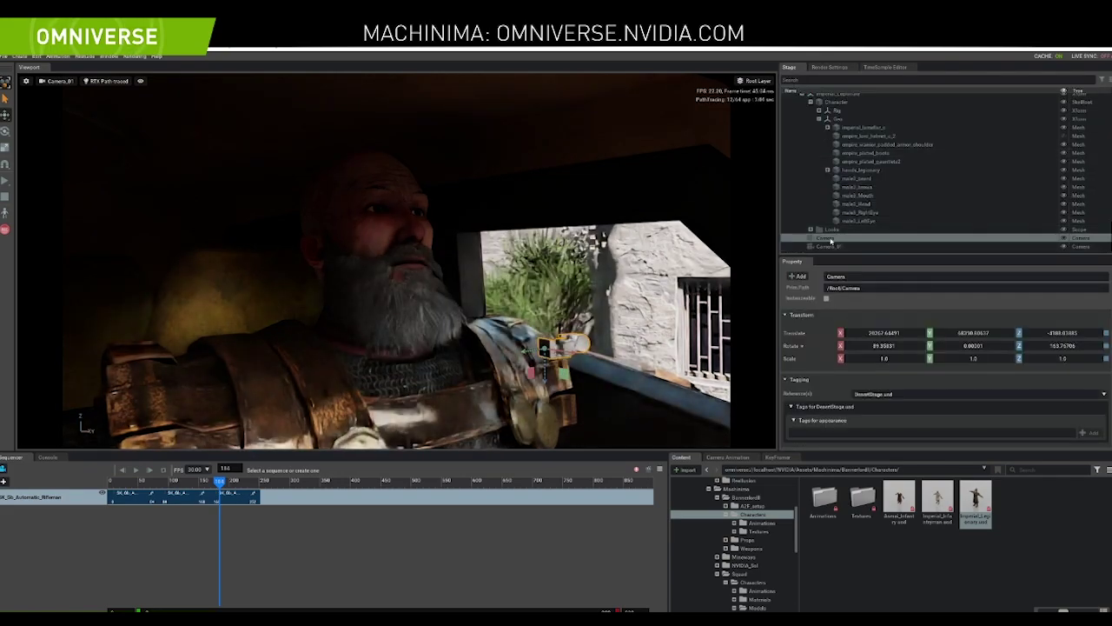
right_click(830, 240)
click(854, 283)
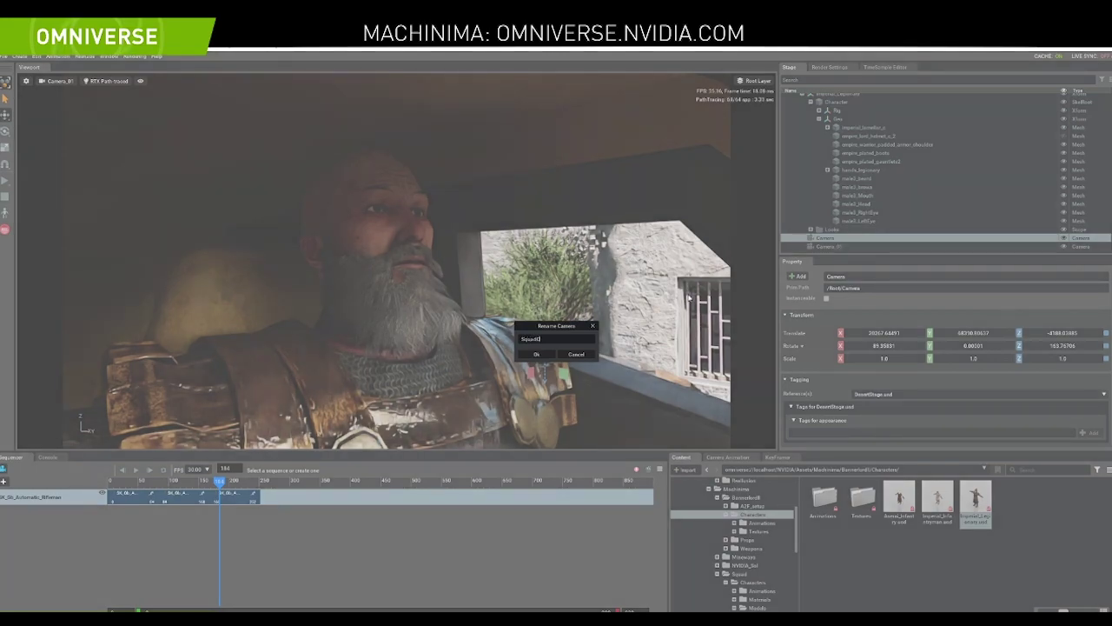
click(545, 356)
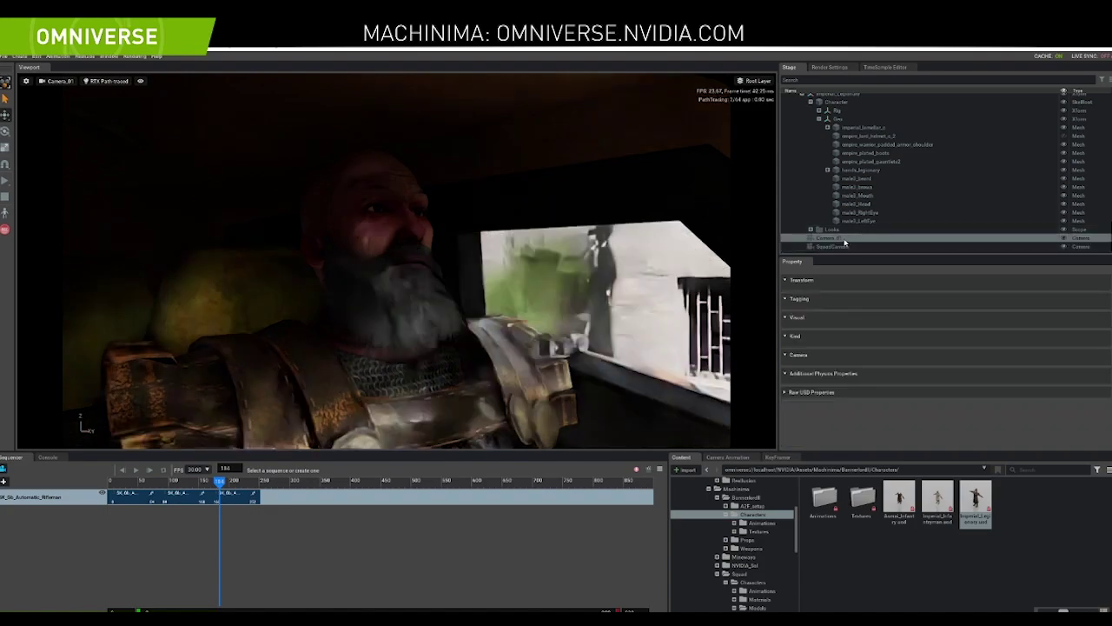
right_click(841, 240)
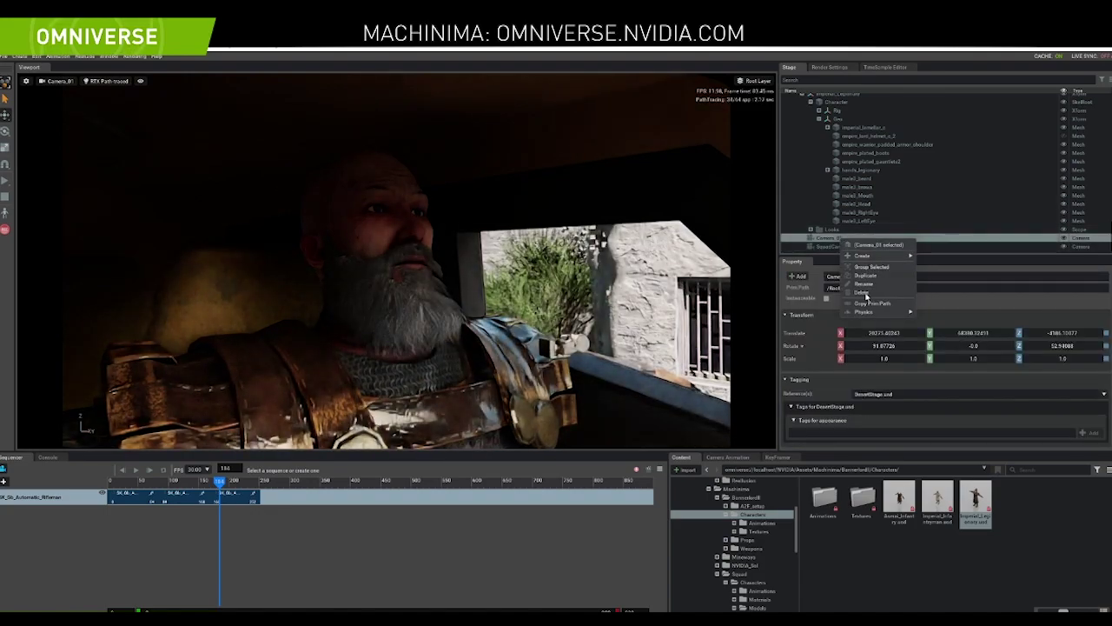
click(865, 283)
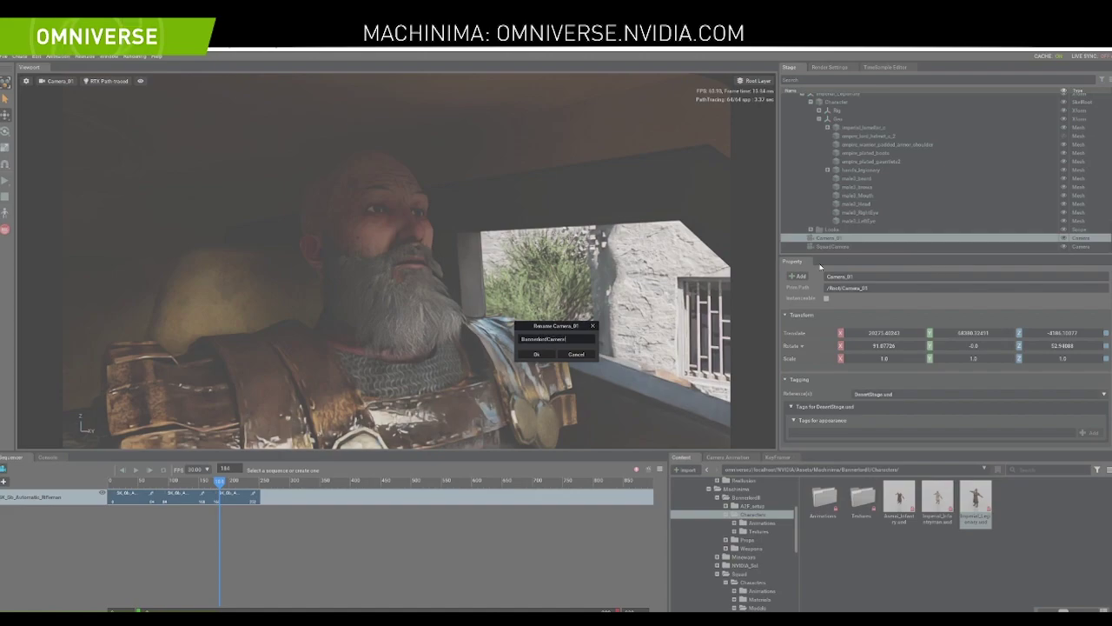
click(539, 355)
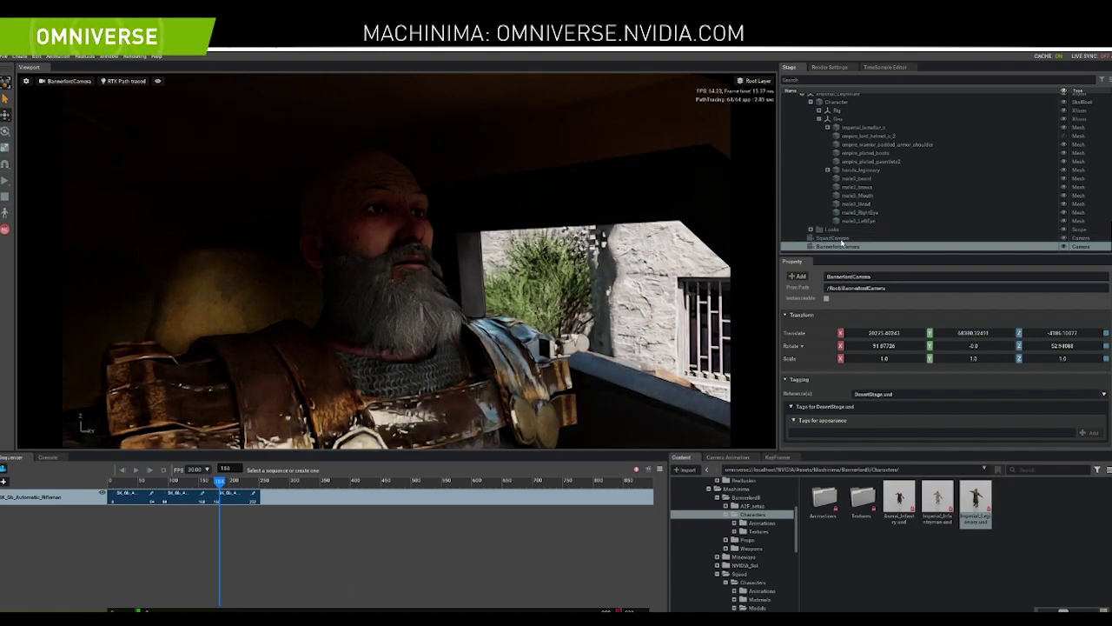
Add SquadCamera to the sequencer at the start and BannerlordCamera at about frame 134 as overlapping shot clips on separate tracks
click(834, 238)
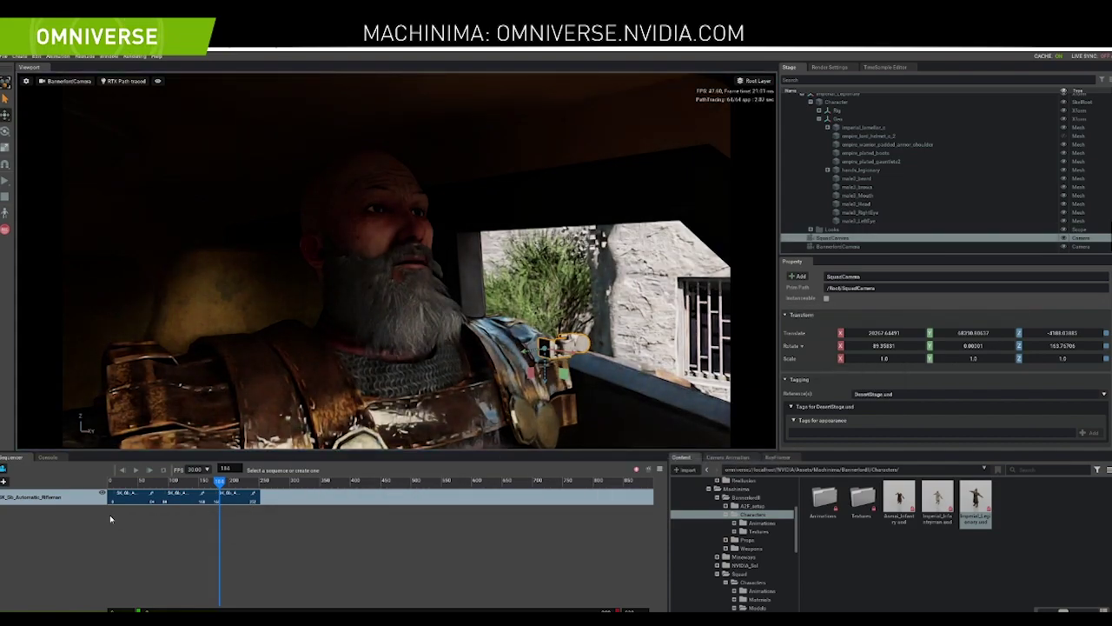
drag(111, 519, 111, 519)
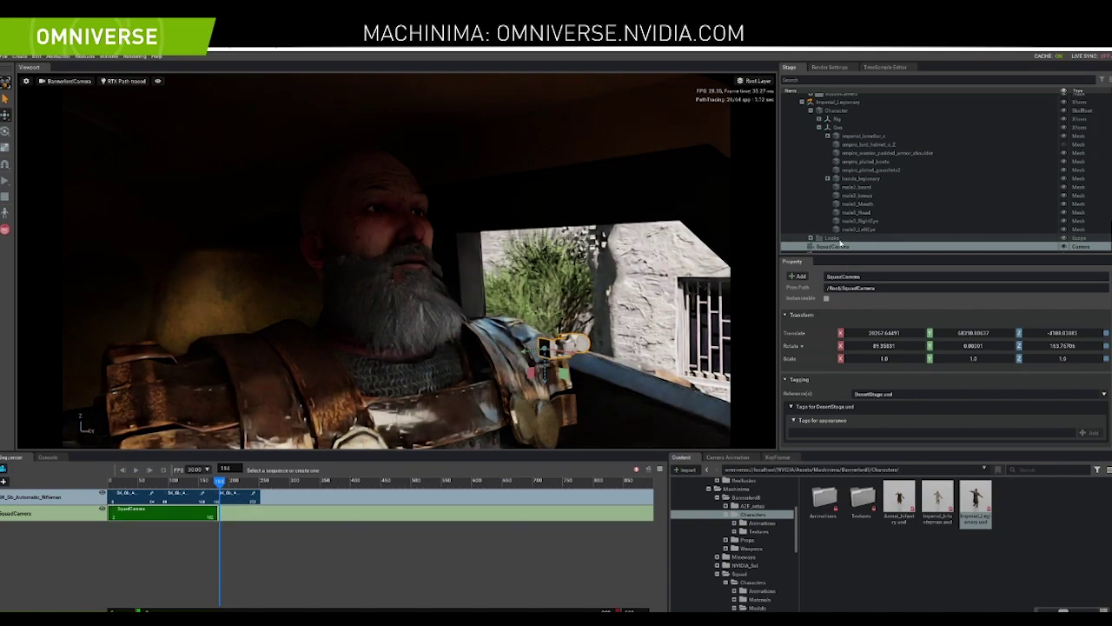
drag(842, 247, 189, 536)
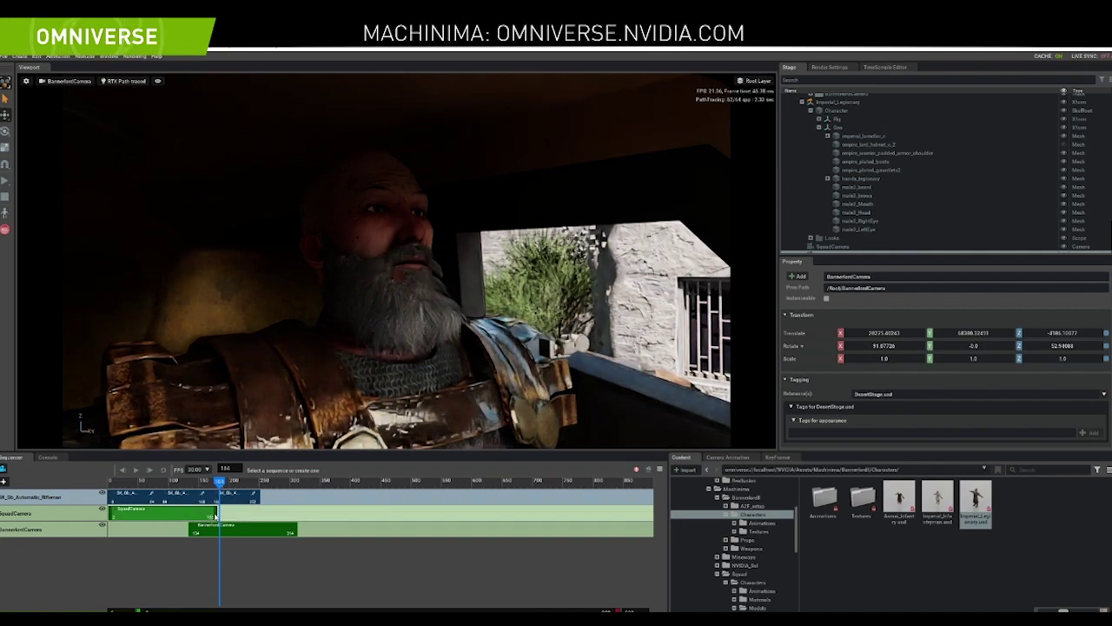
Play the sequence to check the cut from SquadCamera to BannerlordCamera
click(201, 518)
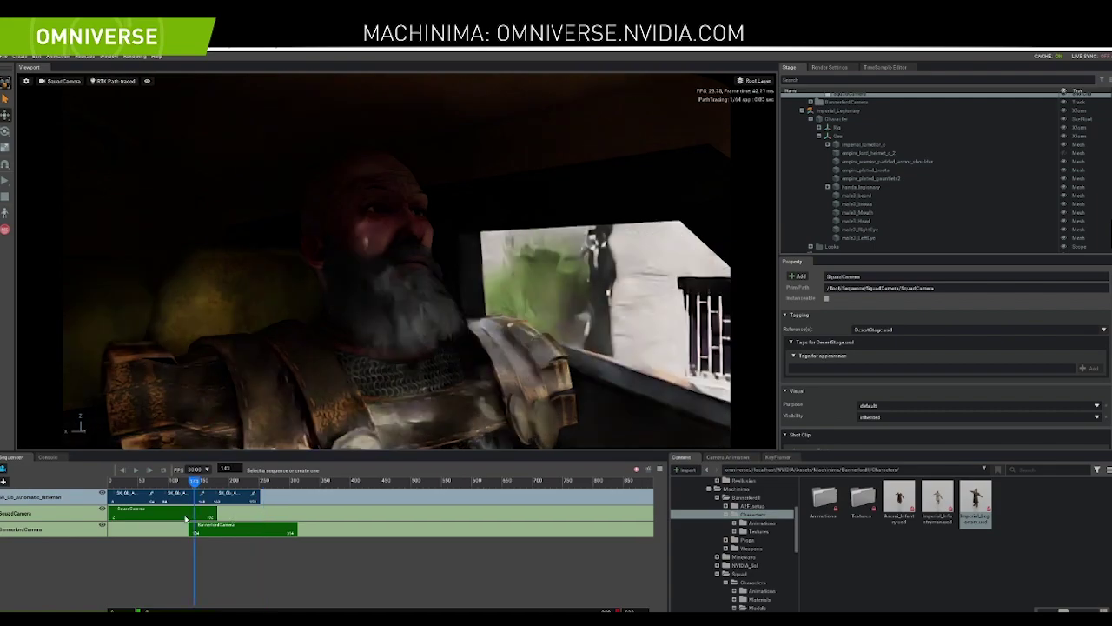
click(121, 513)
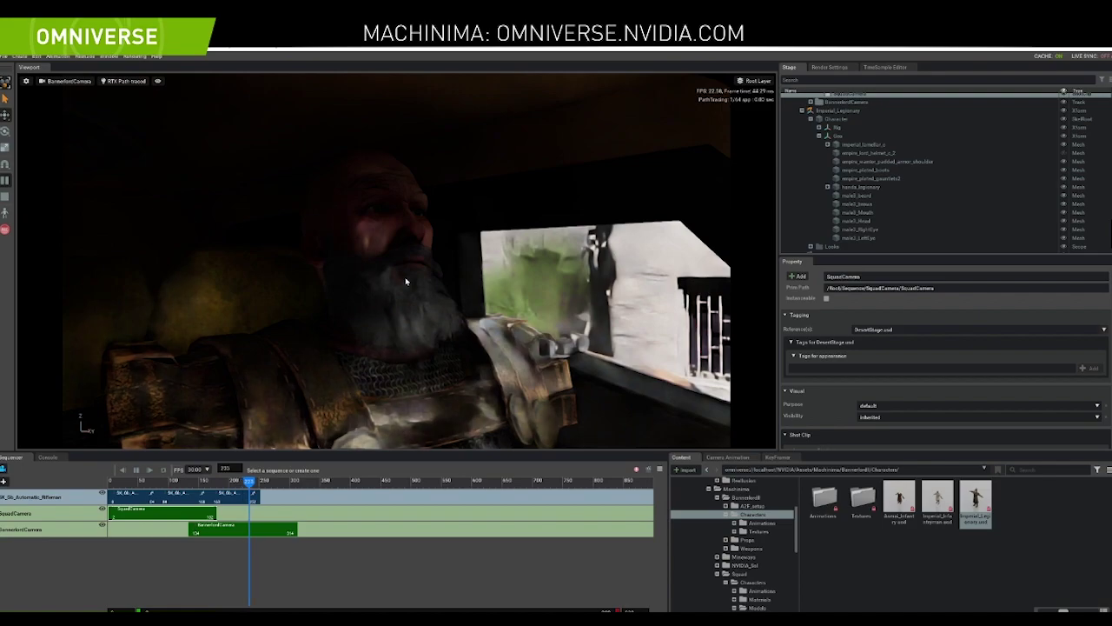
click(488, 123)
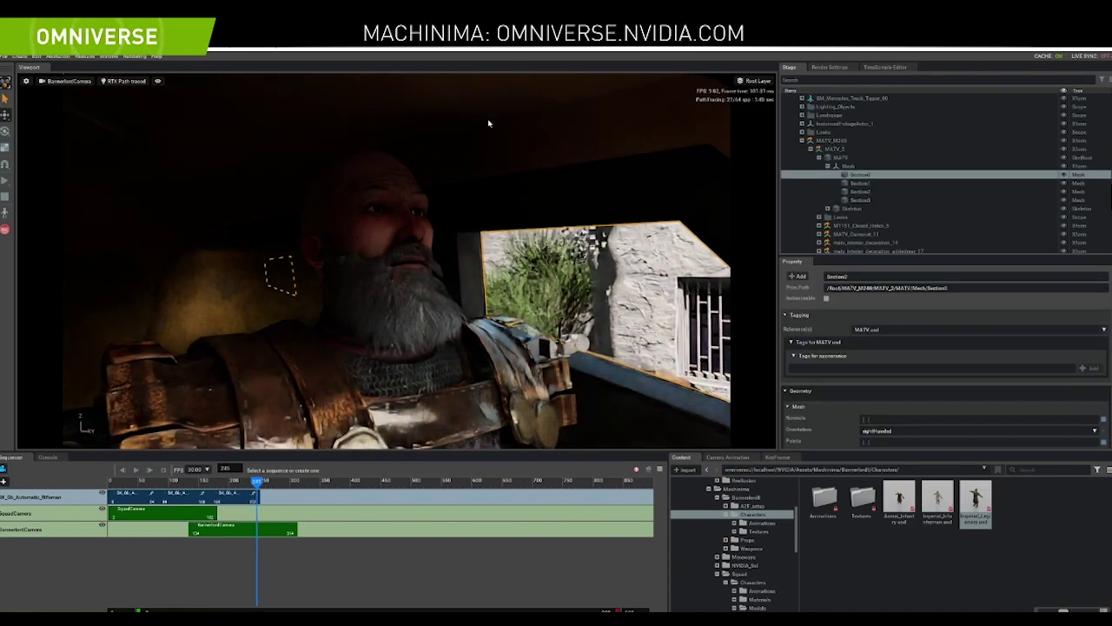
Reframe the legionary in BannerlordCamera and set the tone-mapping film ISO to about 759 and f-number to about 2.6
click(886, 67)
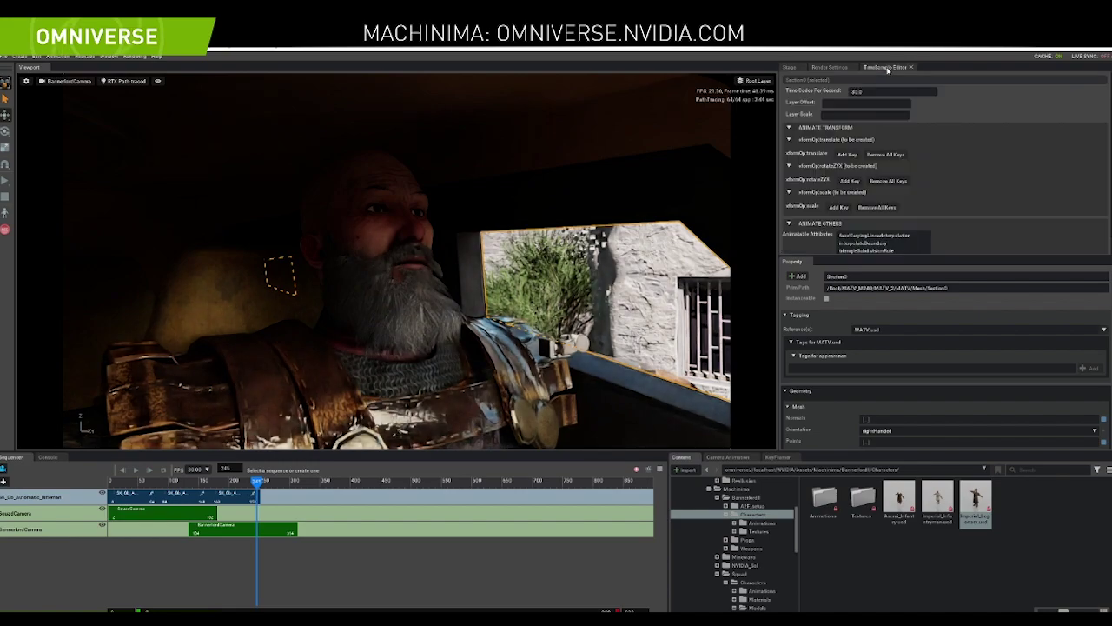
click(830, 67)
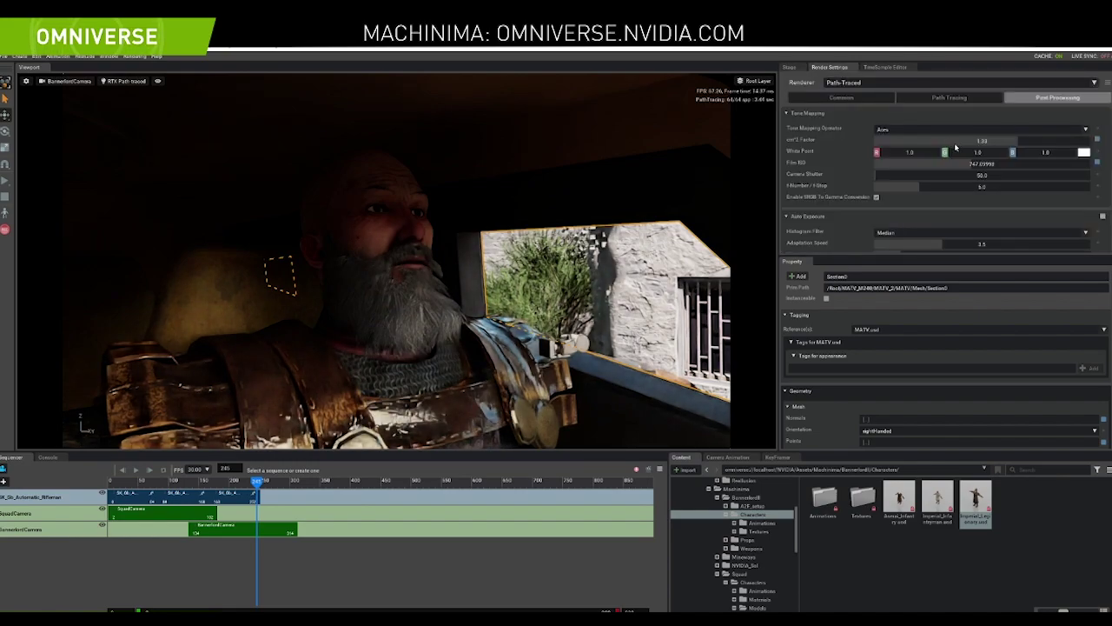
right_drag(528, 299, 506, 285)
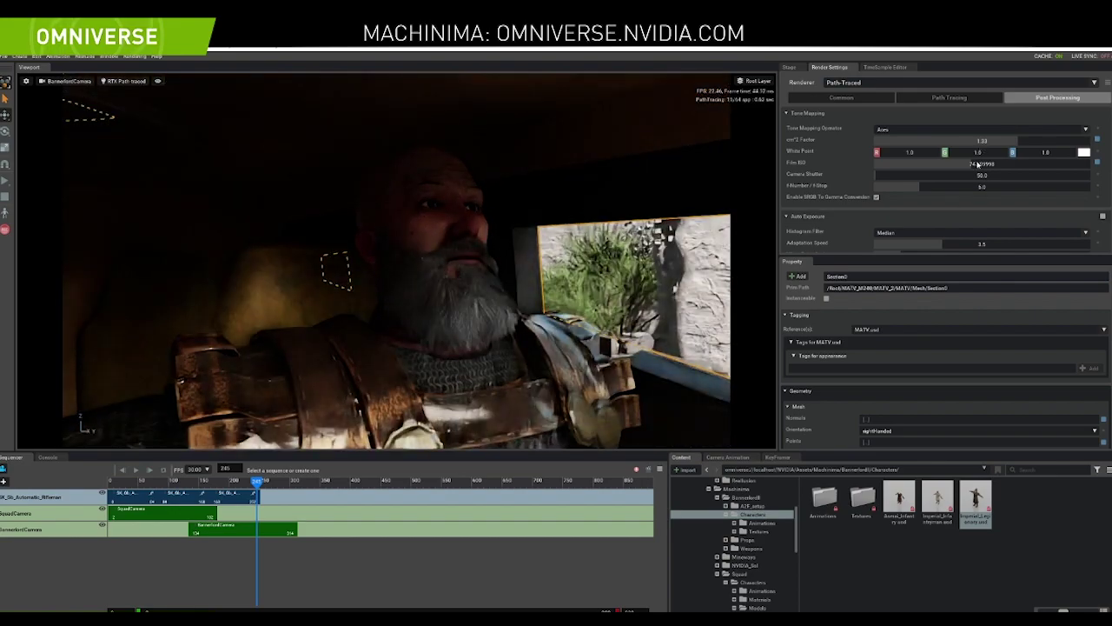
mouse_move(985, 164)
mouse_down()
mouse_move(1062, 165)
mouse_move(997, 171)
mouse_up()
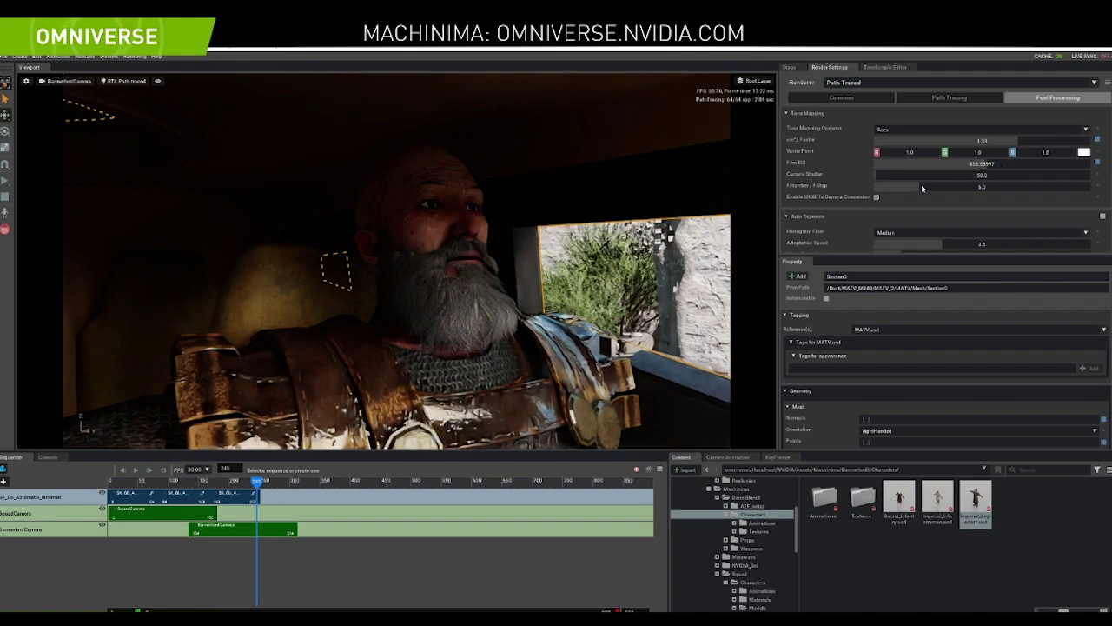
drag(917, 188, 894, 189)
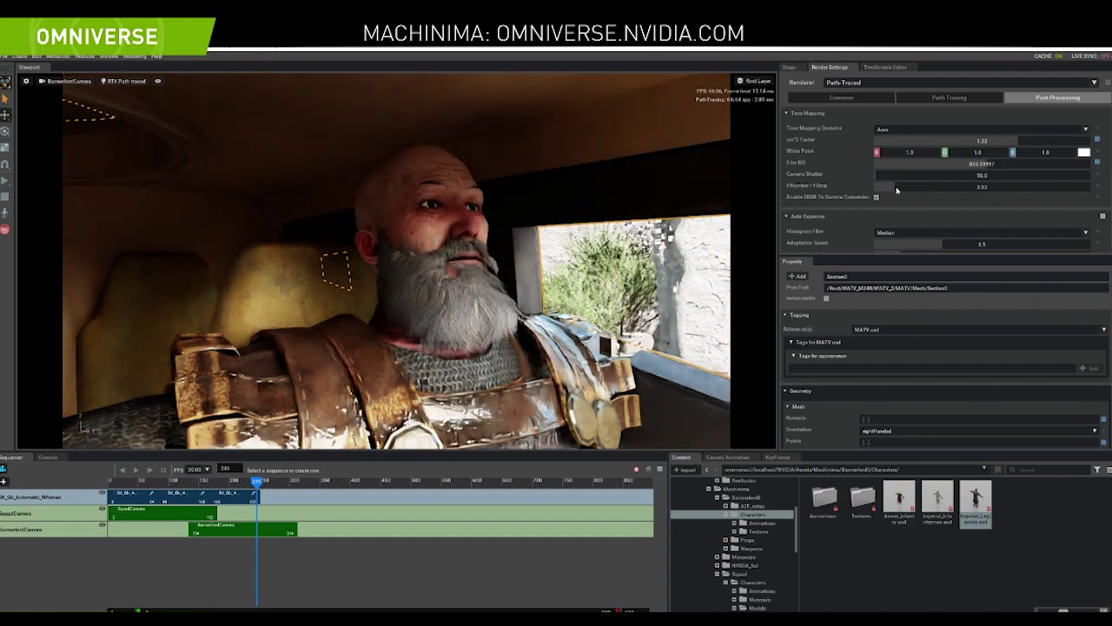
drag(985, 166, 950, 172)
Shorten the SquadCamera clip to end near frame 100 and move the BannerlordCamera clip to start right after it
click(172, 516)
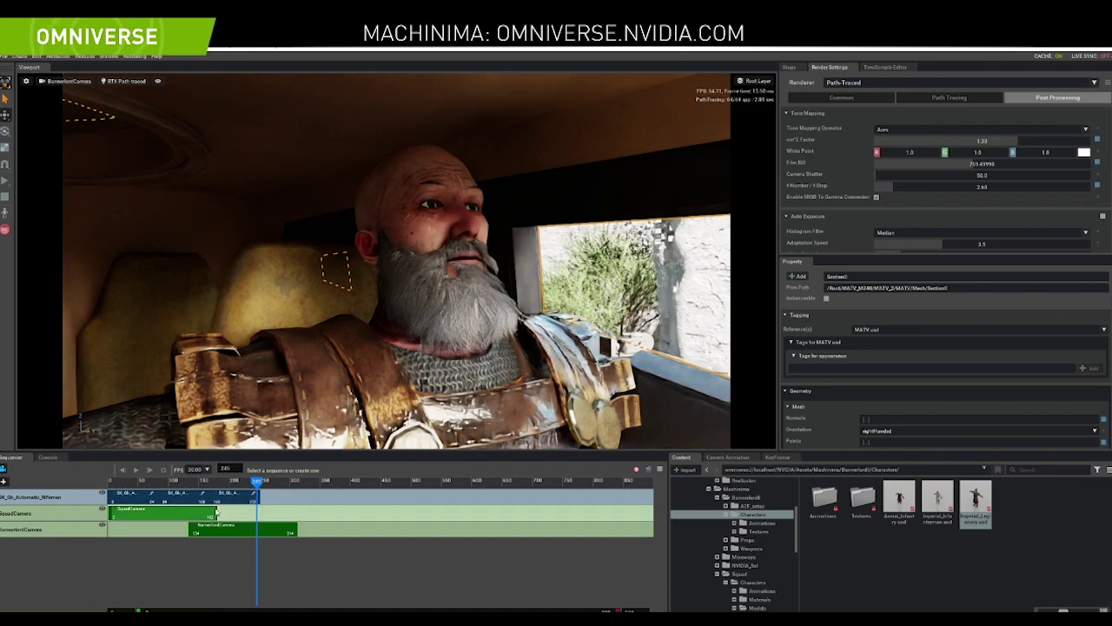
drag(205, 514, 199, 536)
drag(232, 485, 146, 495)
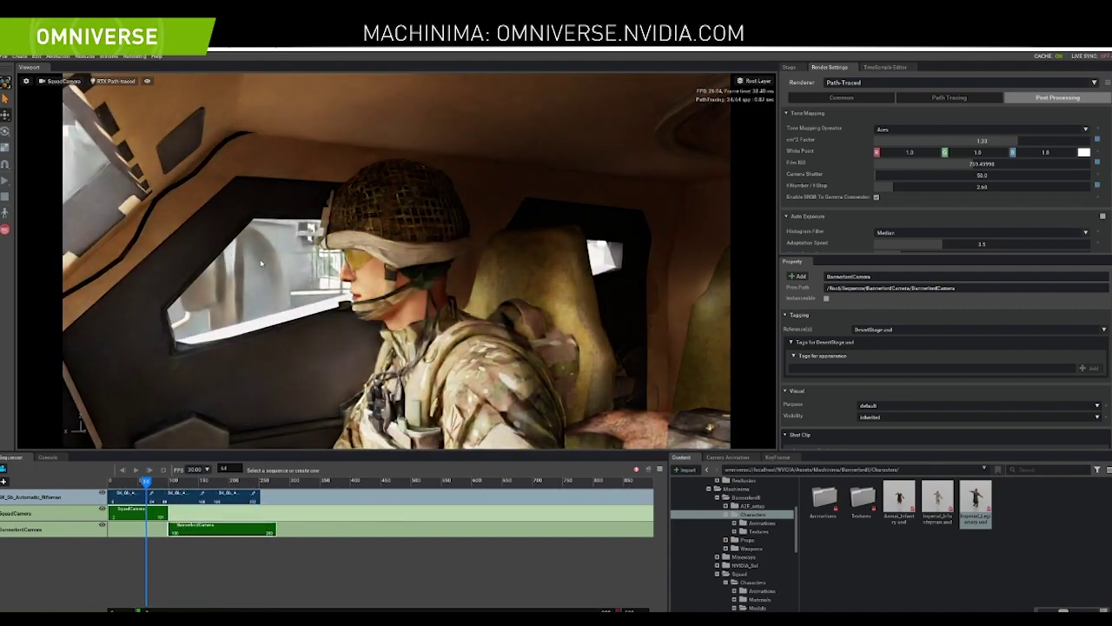
Compare the SquadCamera shot in RTX Real-Time and RTX Path-traced rendering, ending on path-traced
click(113, 81)
click(148, 86)
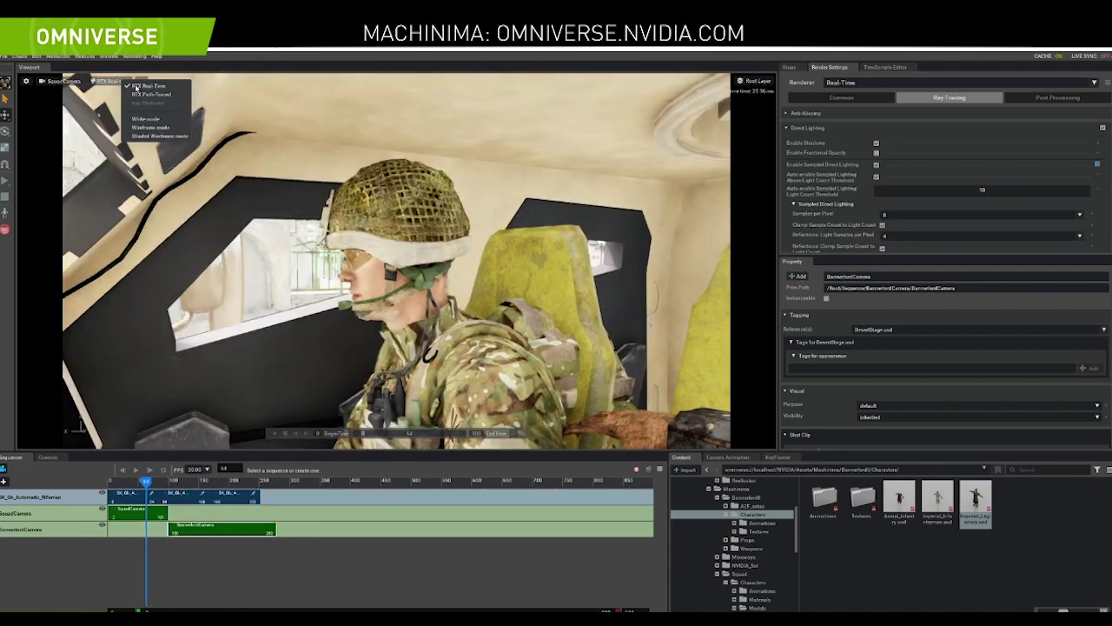
click(141, 94)
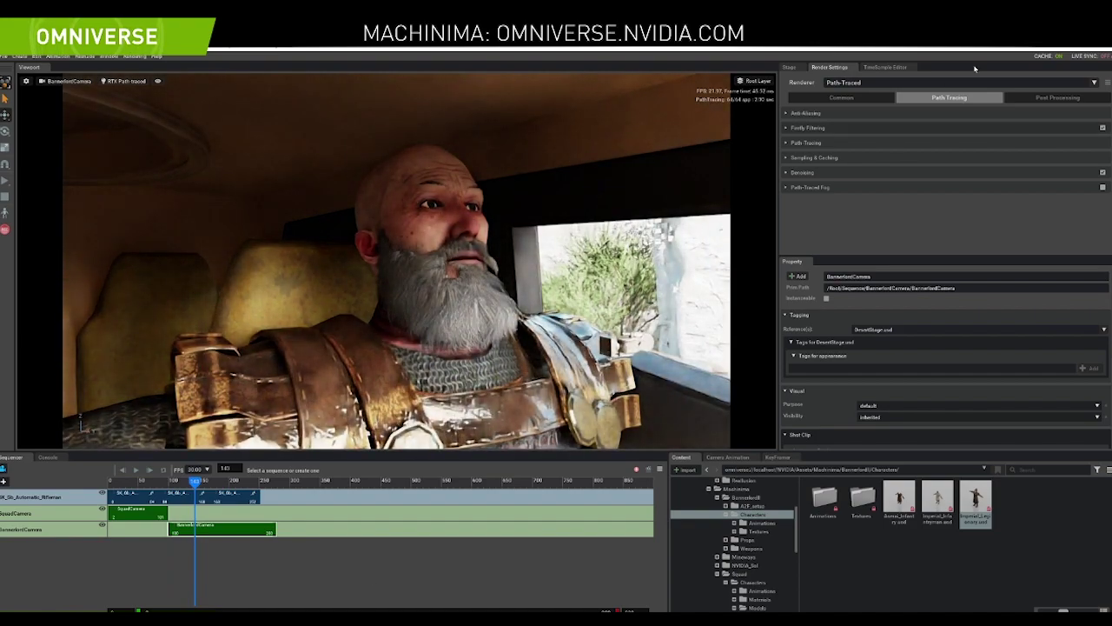
Set the film ISO to about 423 and trim the BannerlordCamera clip to end near frame 200
click(1061, 97)
drag(955, 168, 871, 176)
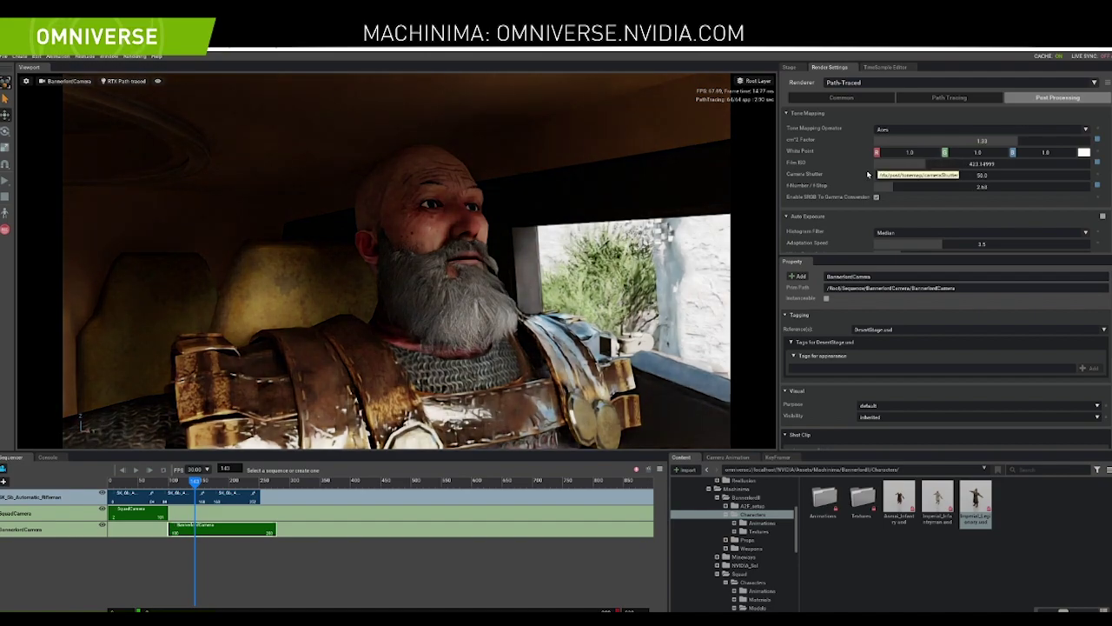
drag(275, 531, 229, 532)
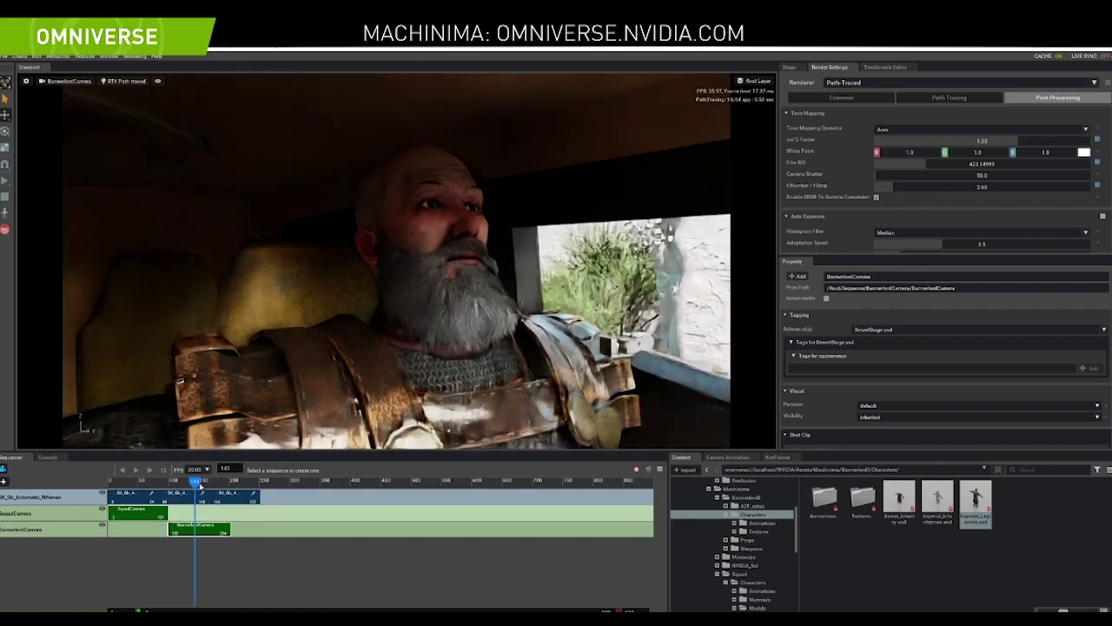
drag(188, 487, 224, 487)
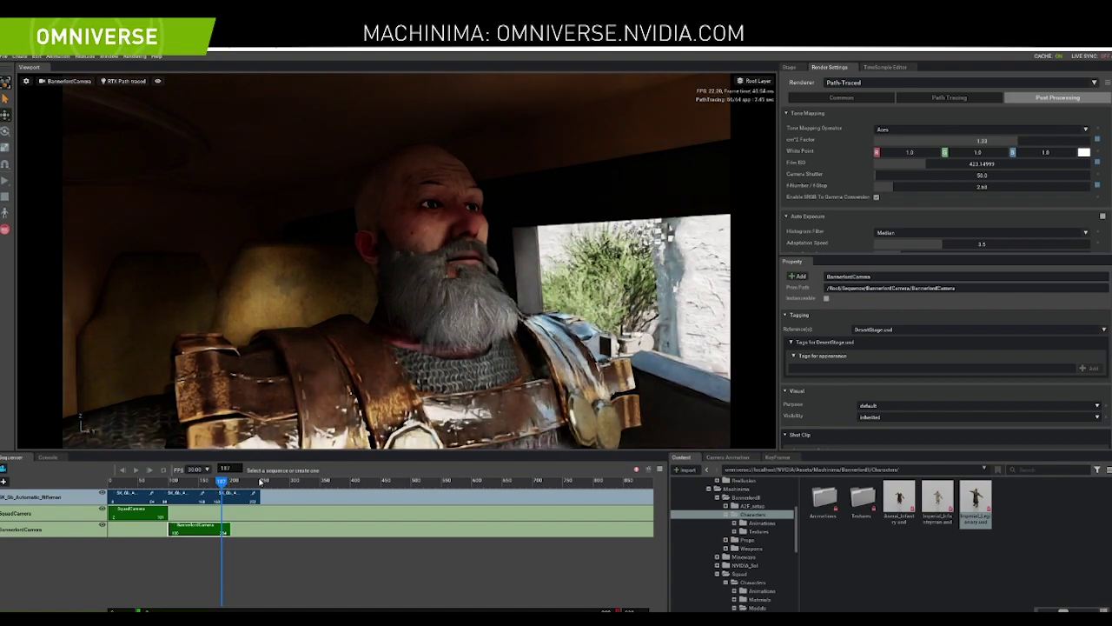
Collapse the Imperial_Legionary and Sequence hierarchies in the stage and select the SK_Gb_Automatic_Rifleman prim
click(789, 67)
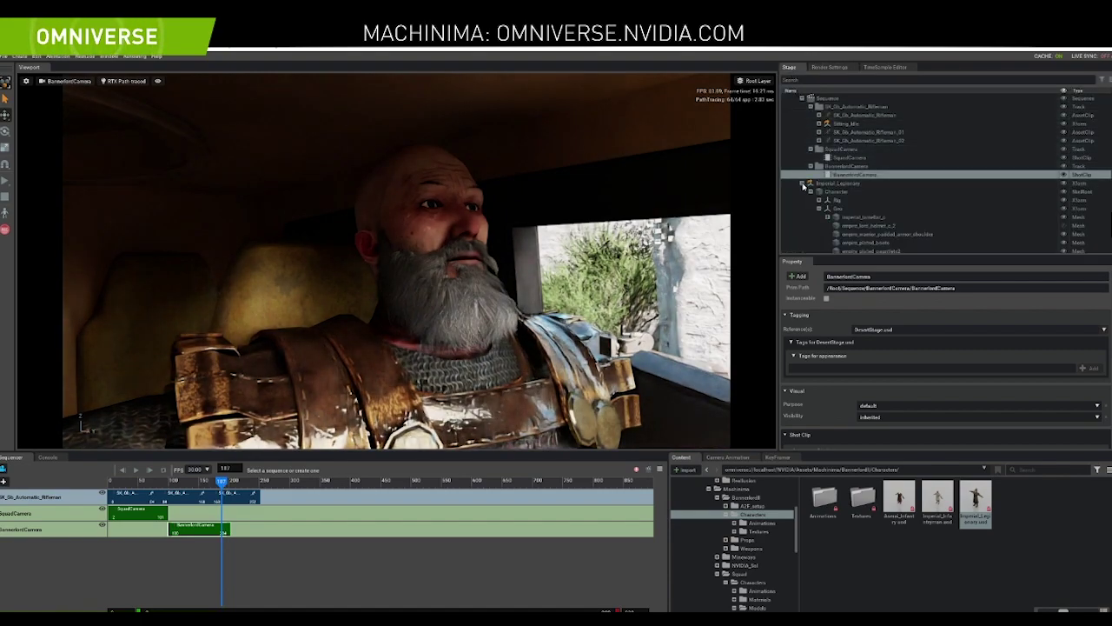
click(803, 184)
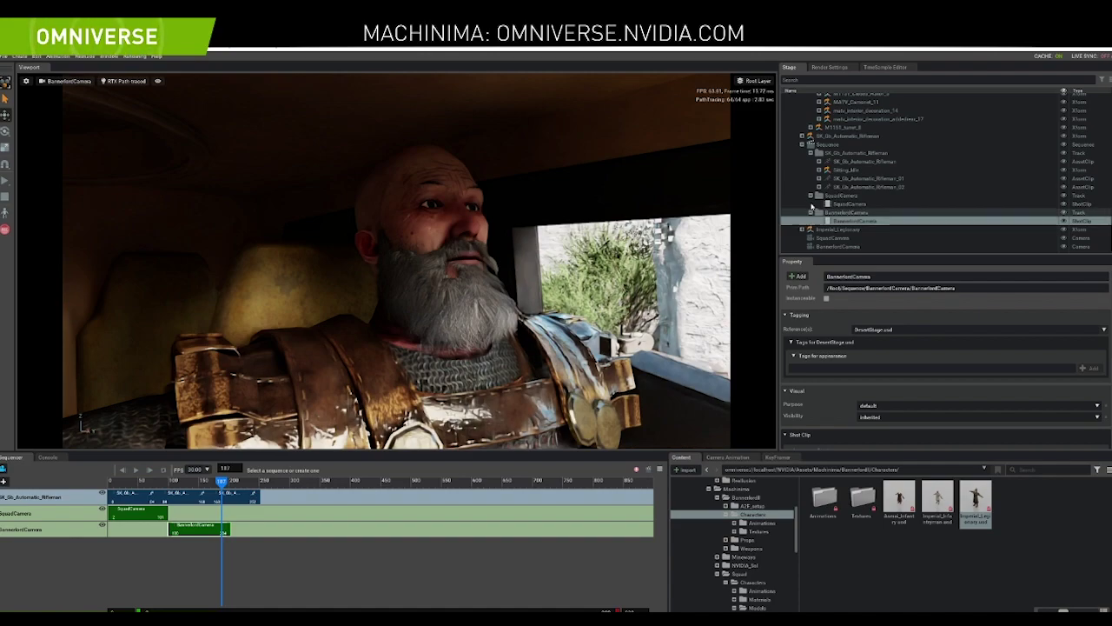
click(805, 144)
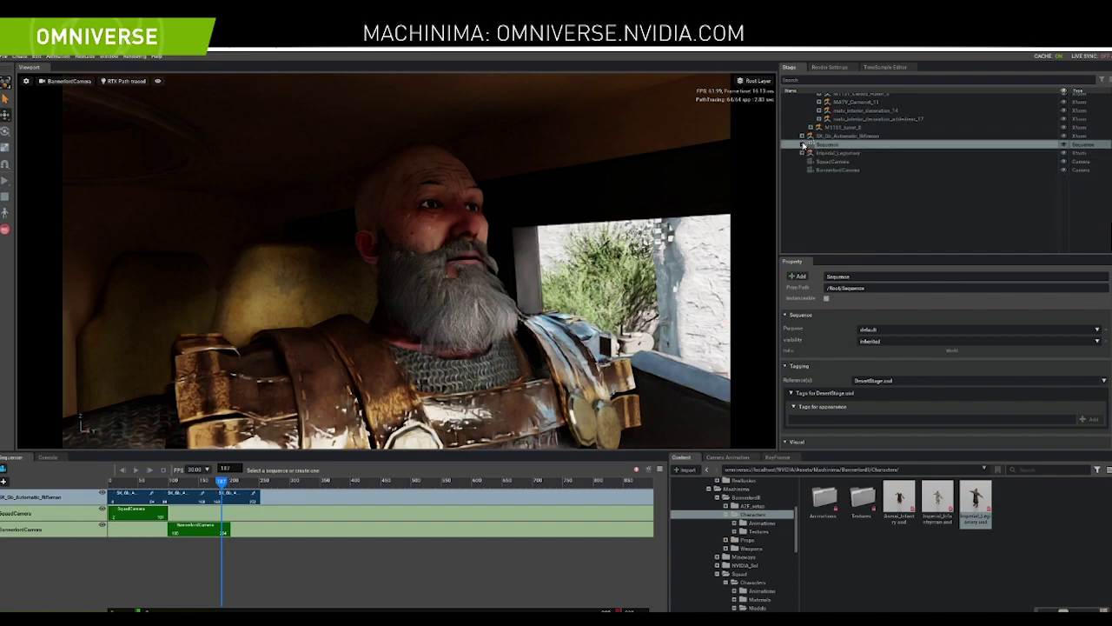
click(802, 144)
click(837, 212)
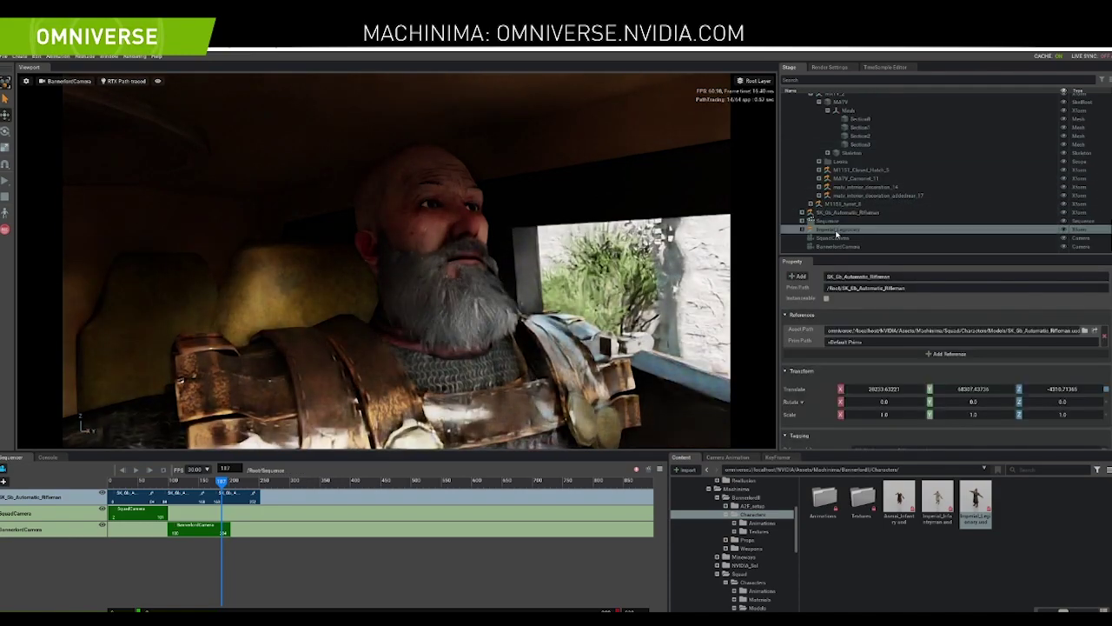
click(837, 228)
click(843, 212)
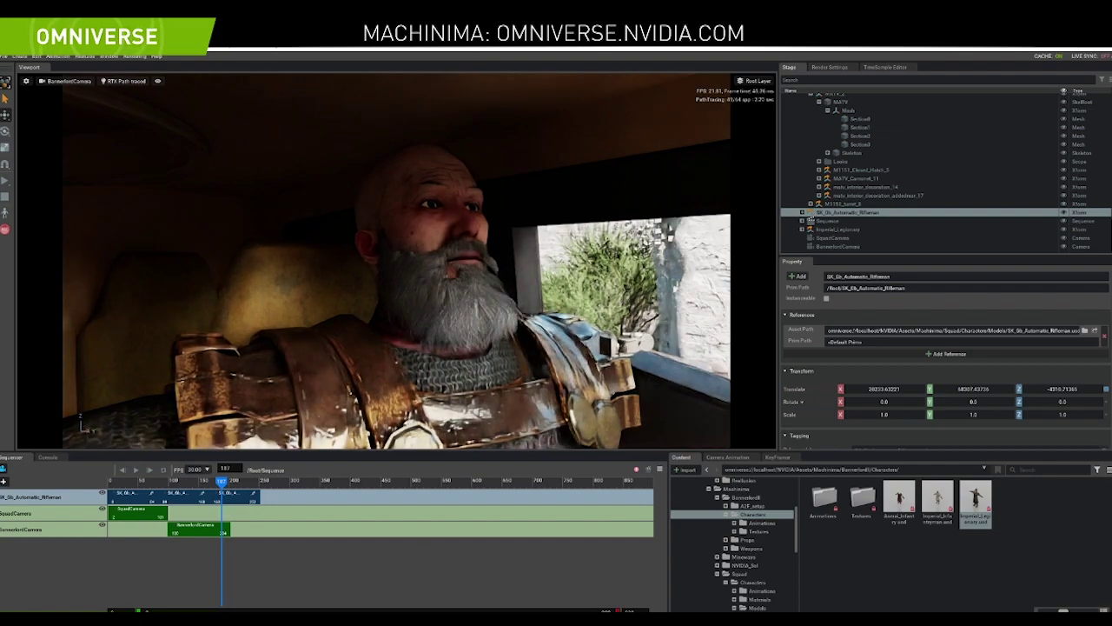
Switch to Audio2Face with the legionary head setup and move its window lower over the scene
click(339, 620)
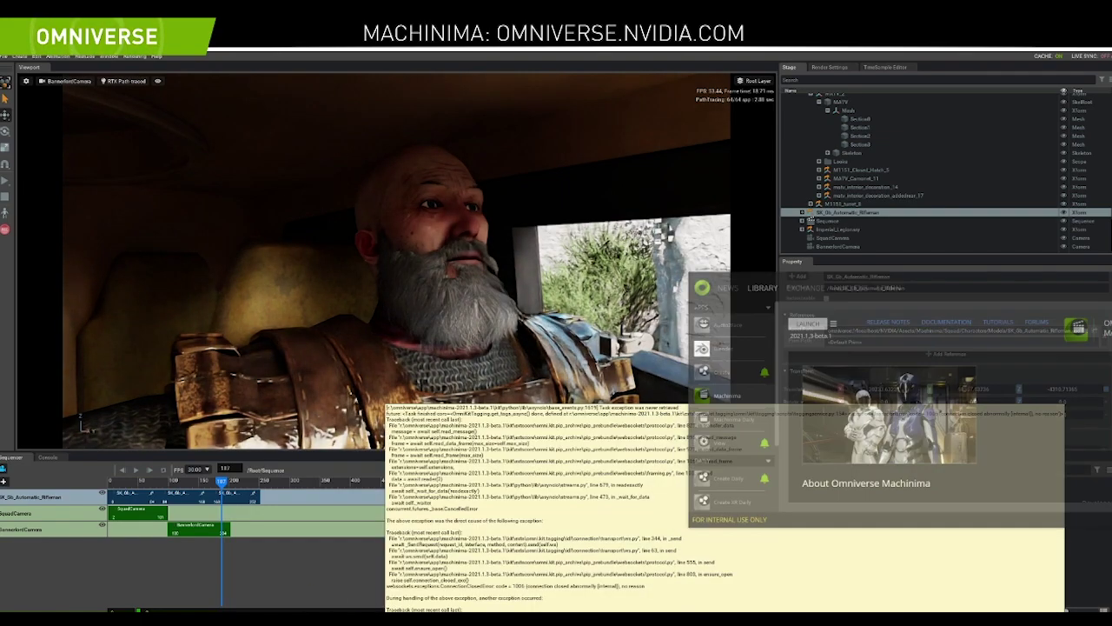
click(767, 295)
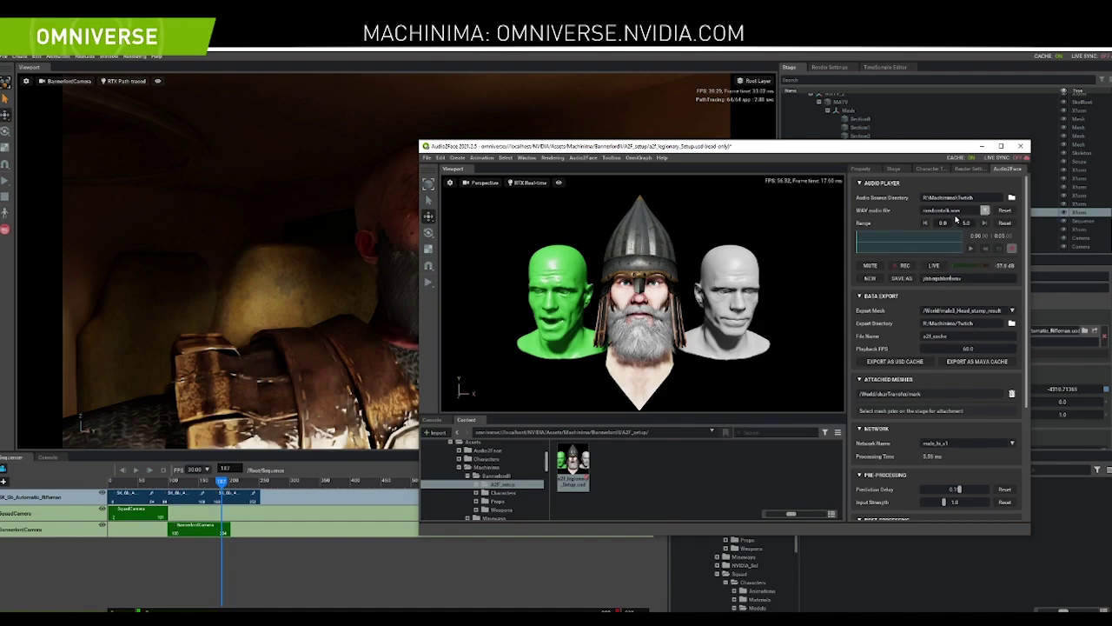
drag(958, 337, 922, 341)
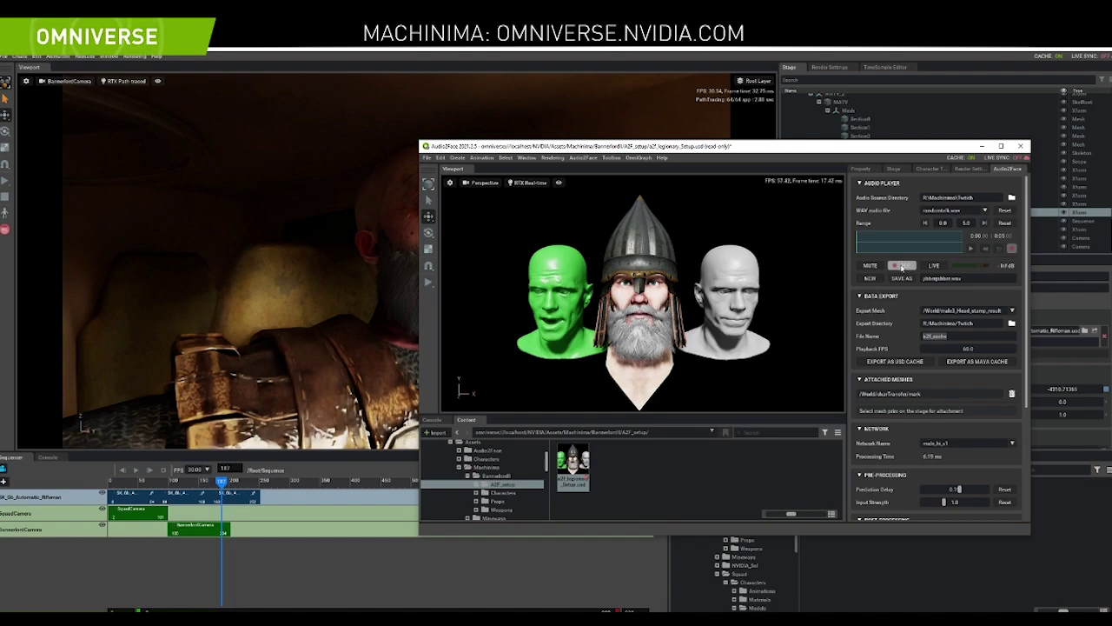
drag(648, 146, 635, 174)
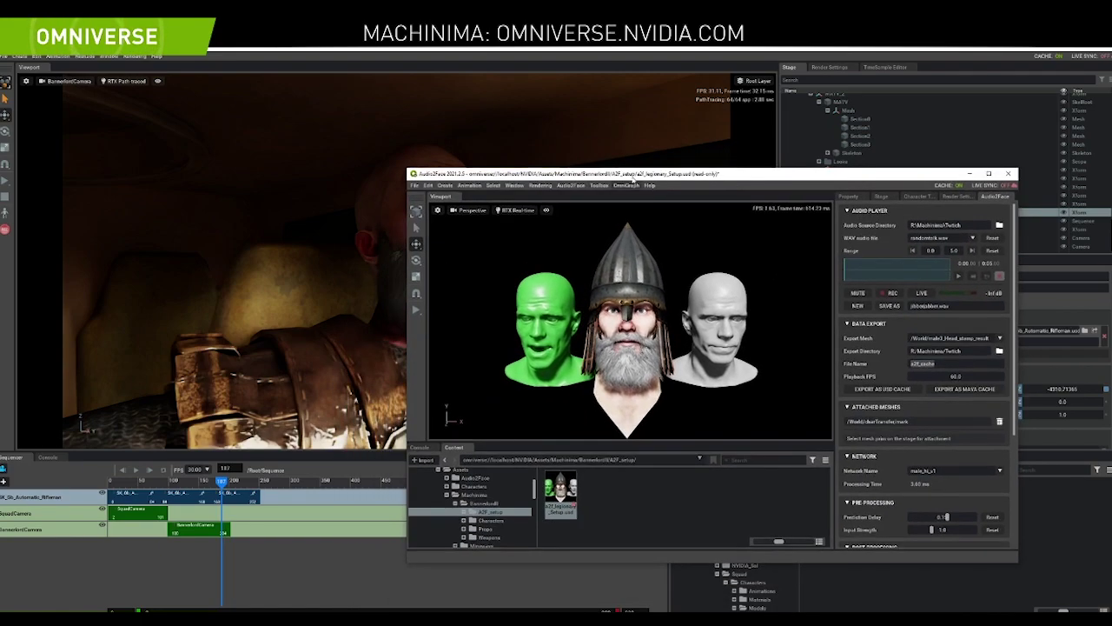
Record a voice clip of about 13 seconds with live face animation and play it back on the legionary head
click(920, 294)
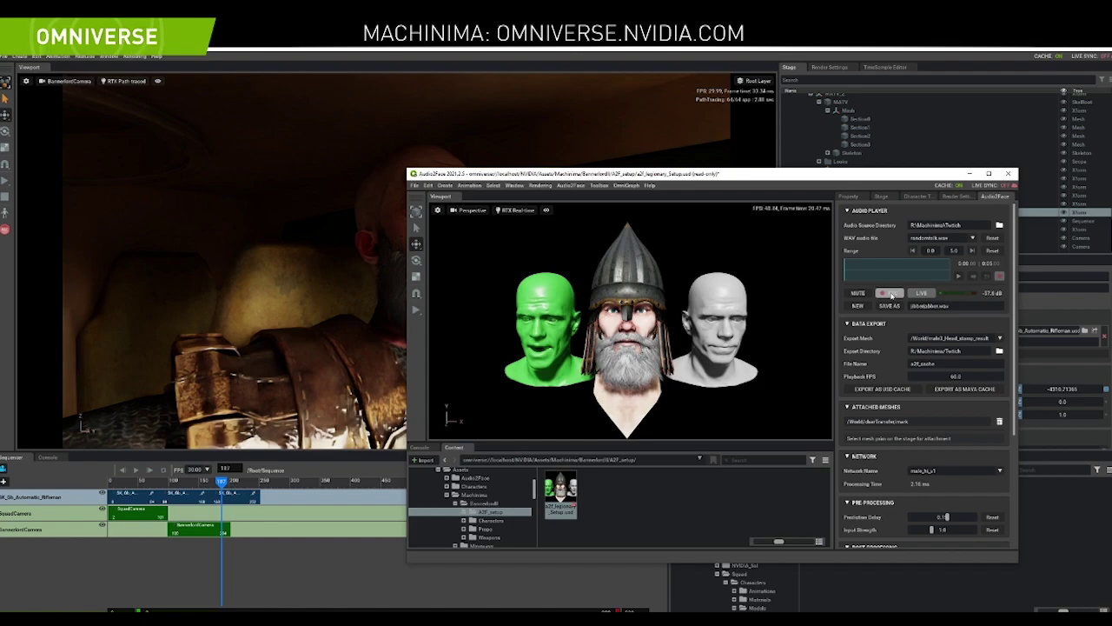
click(890, 294)
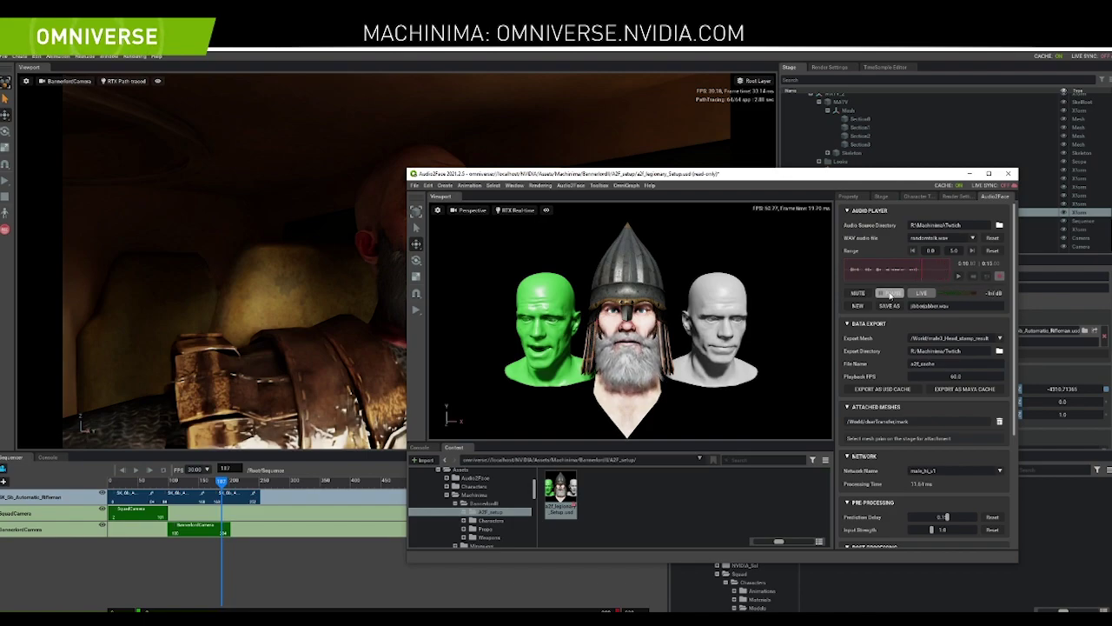
click(890, 295)
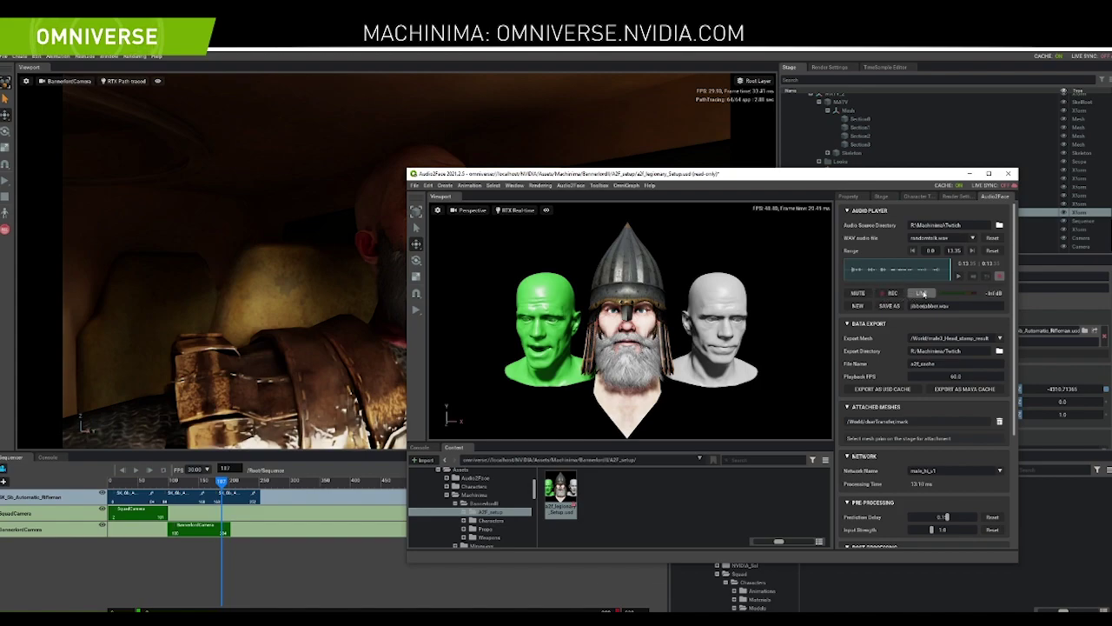
click(960, 276)
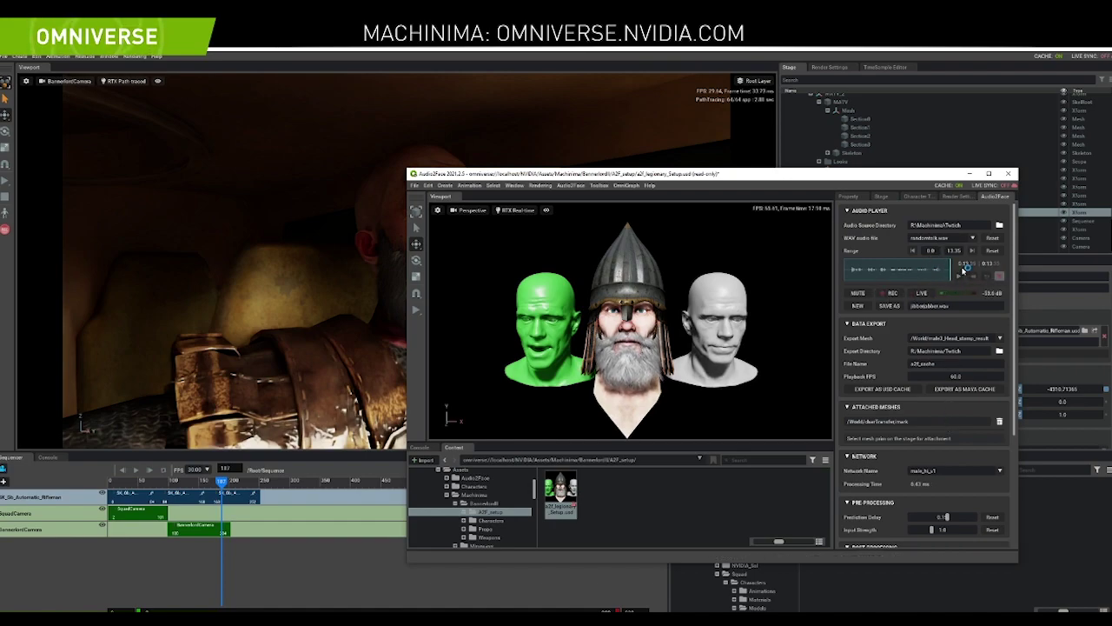
click(962, 274)
Save the recorded audio as jibberjabber.wav in the R:/Machinima/Twitch folder
click(893, 306)
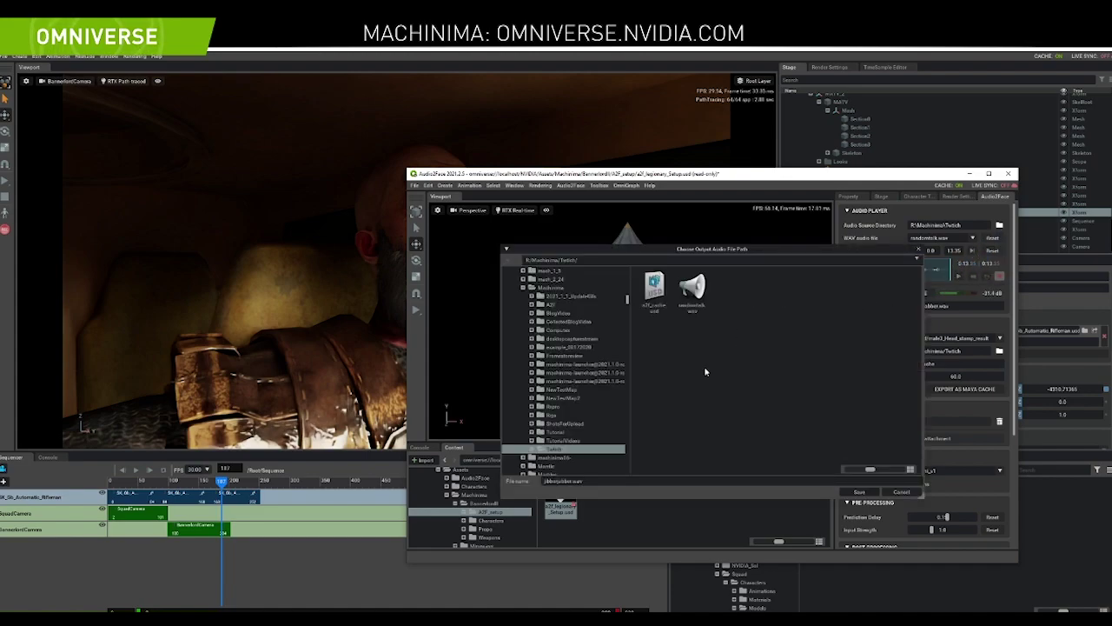
click(869, 493)
scroll(890, 308, down, 2)
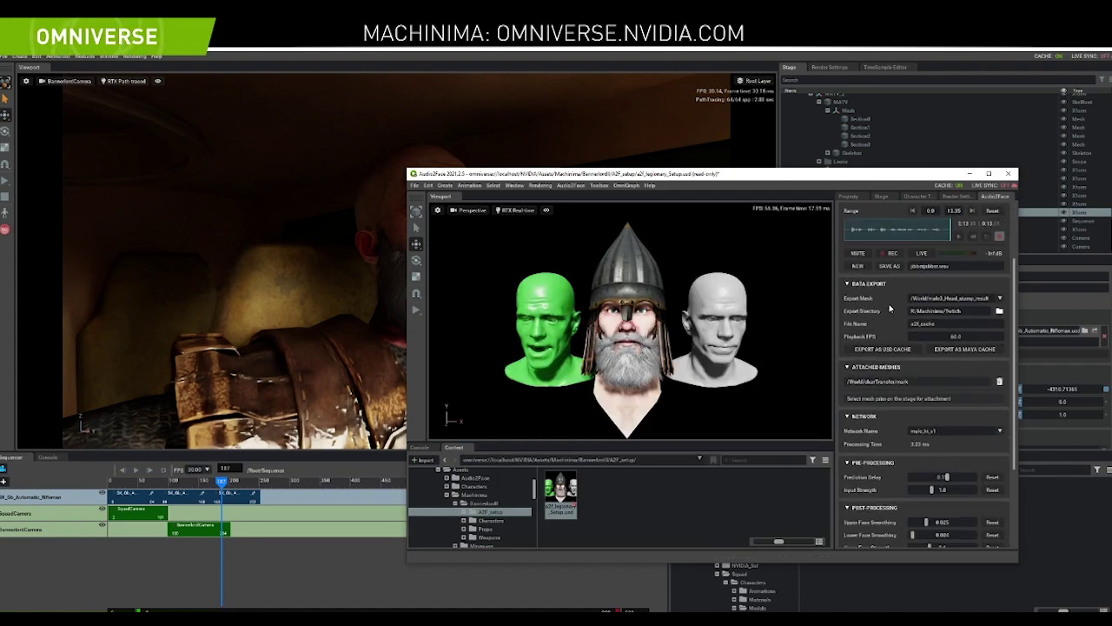
scroll(890, 307, up, 1)
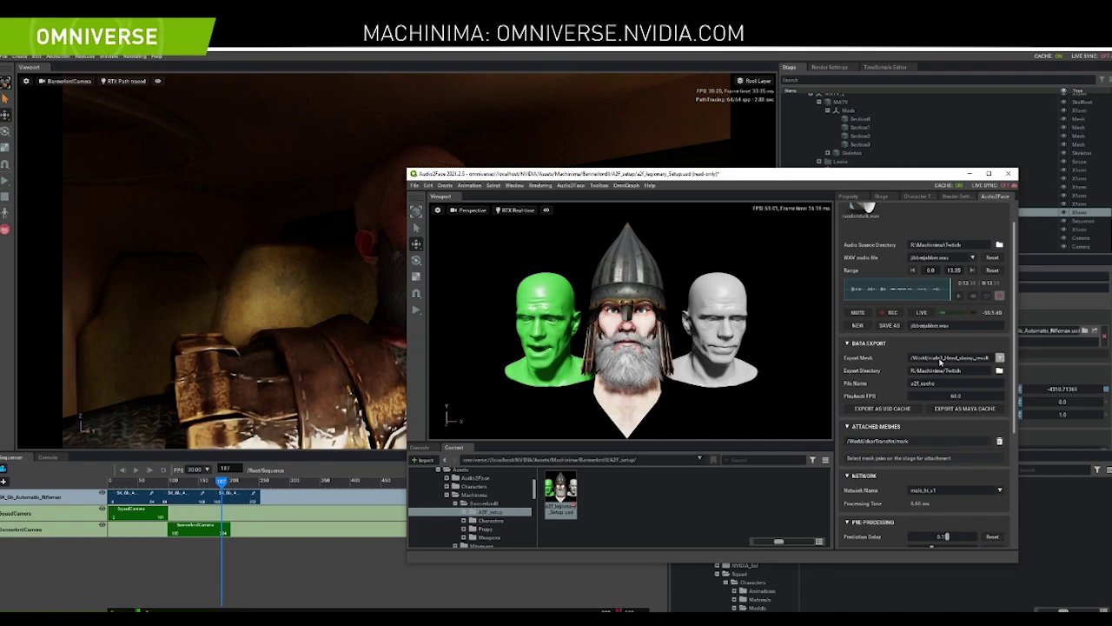
Export the male3_Head_stamp_result mesh as a USD cache named head_cache_jibberjabber
click(941, 360)
click(956, 427)
double_click(918, 386)
text(head_cache_jibberjabber)
click(900, 409)
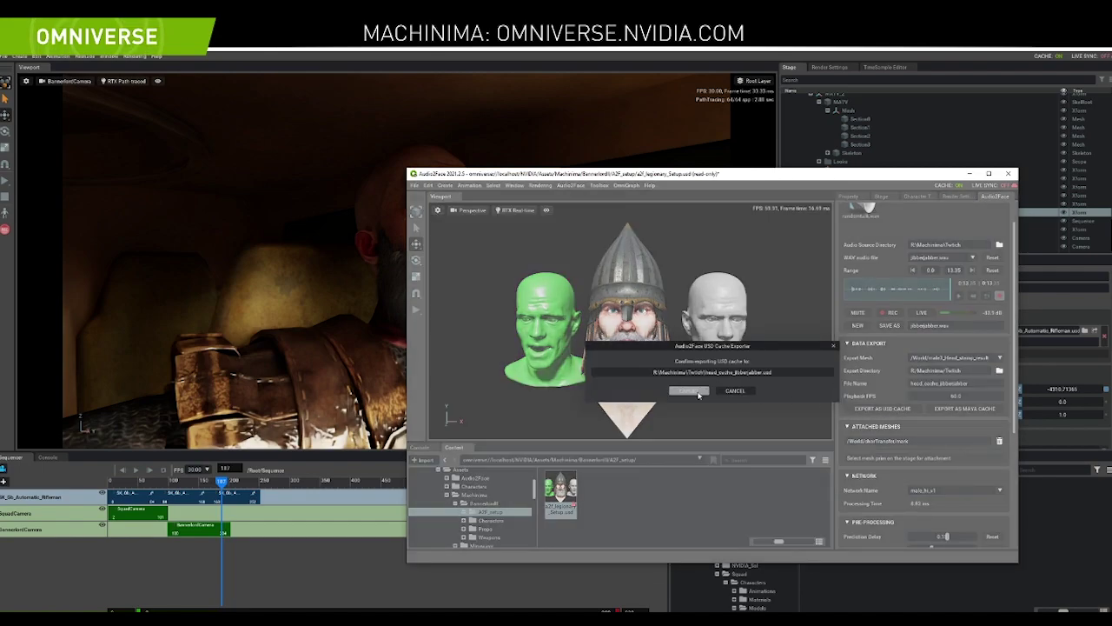
click(698, 393)
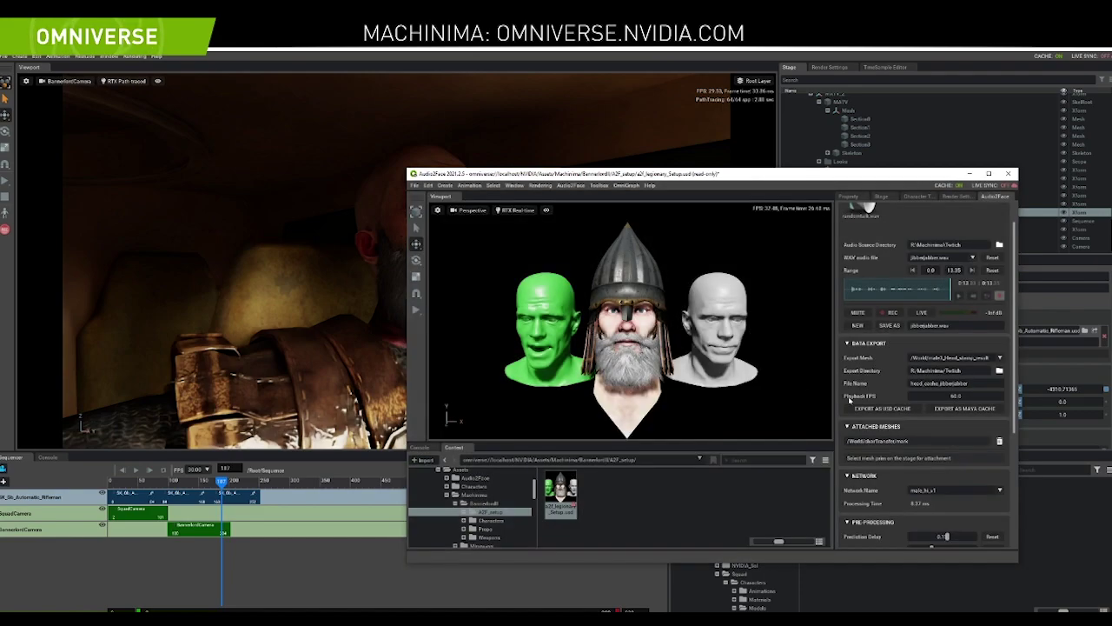
Export the male3_beard_stamp mesh as a USD cache named beard_cache_jibberjabber
click(982, 357)
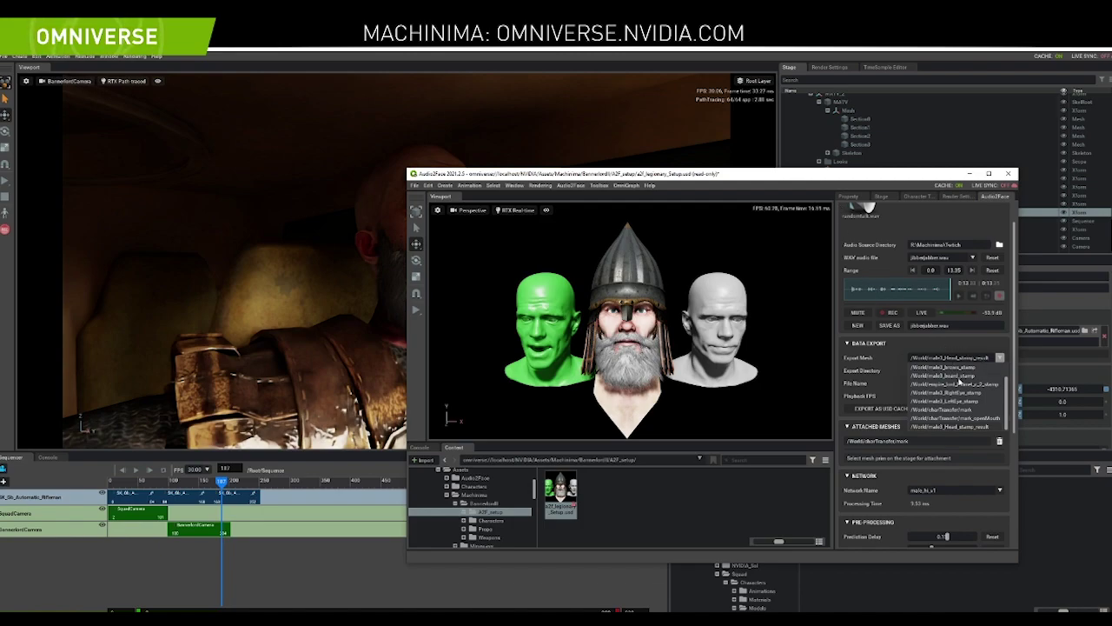
click(960, 376)
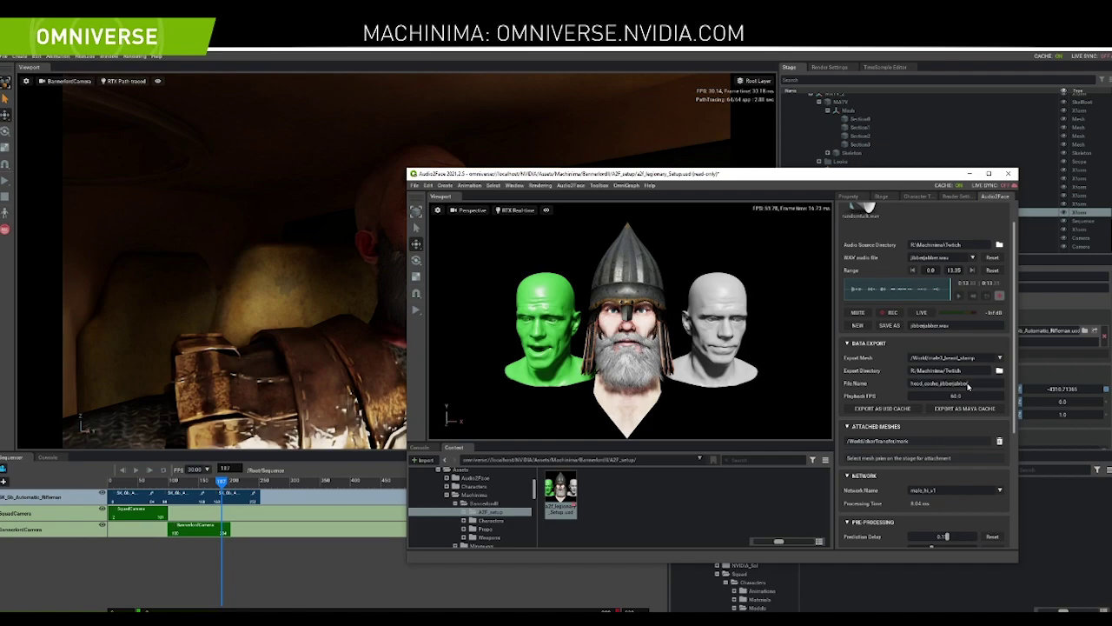
text(beard)
click(883, 408)
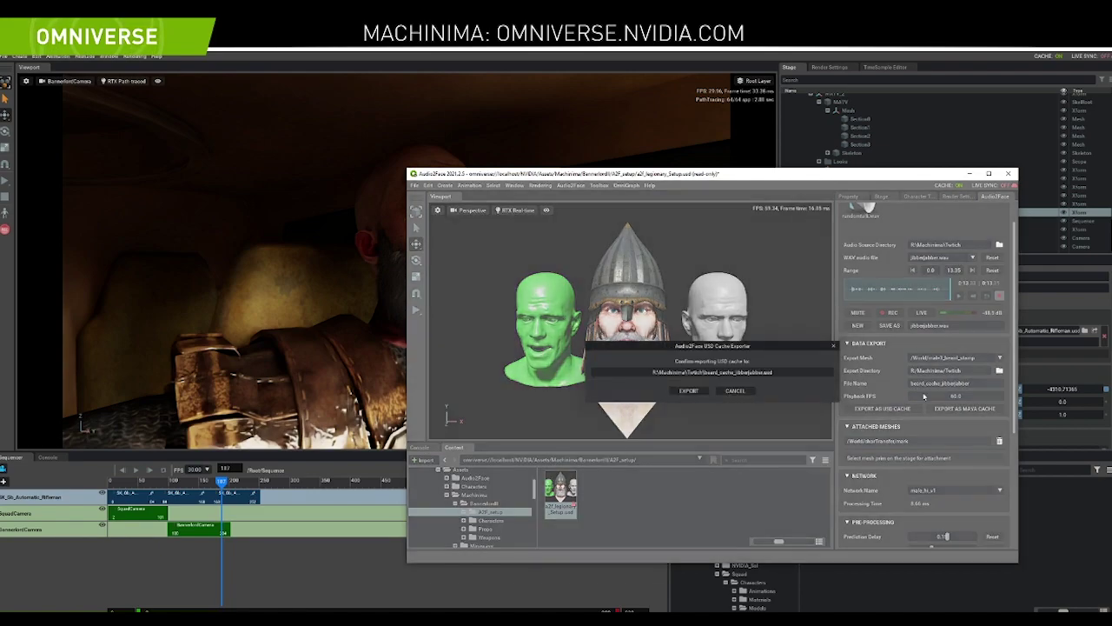
click(690, 391)
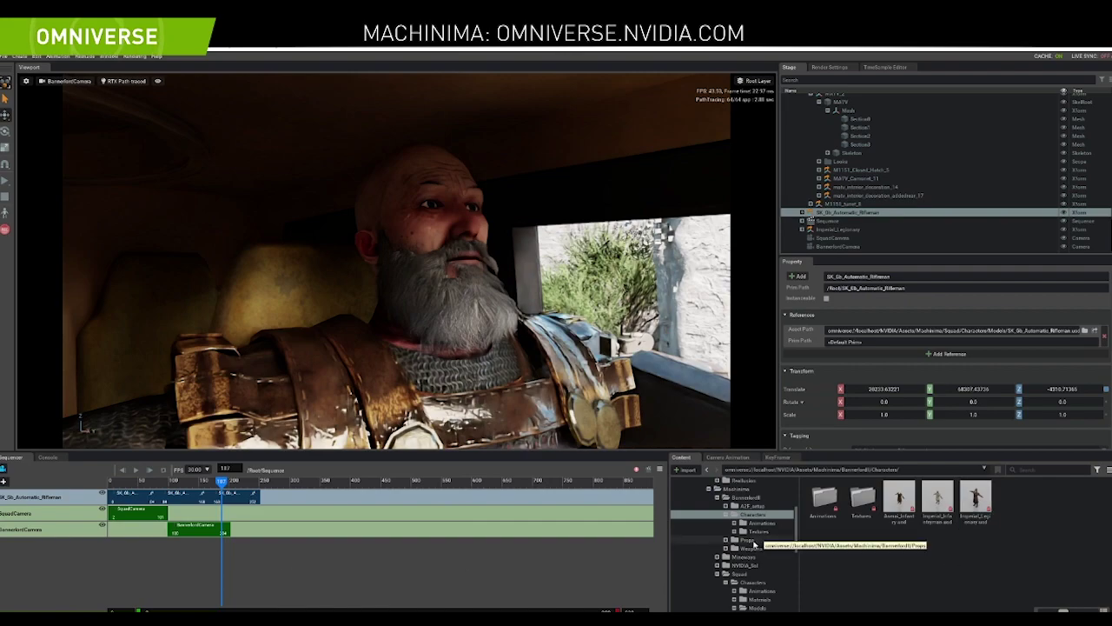
Open the R:/Machinima/Twitch folder in the content browser
scroll(747, 539, down, 8)
click(707, 575)
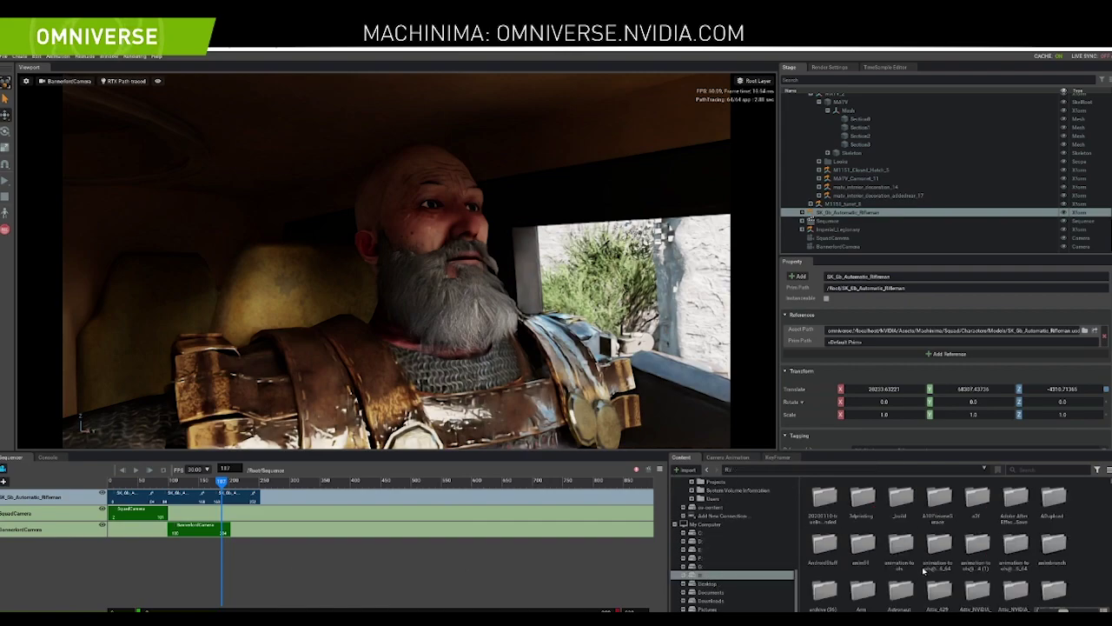
scroll(1005, 569, down, 1)
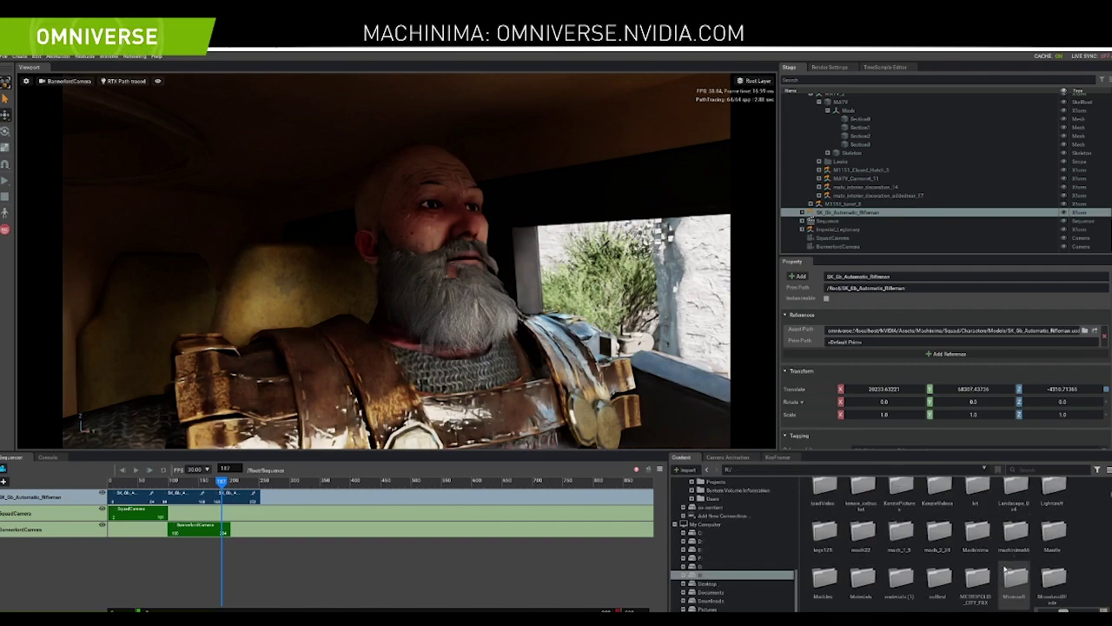
double_click(978, 533)
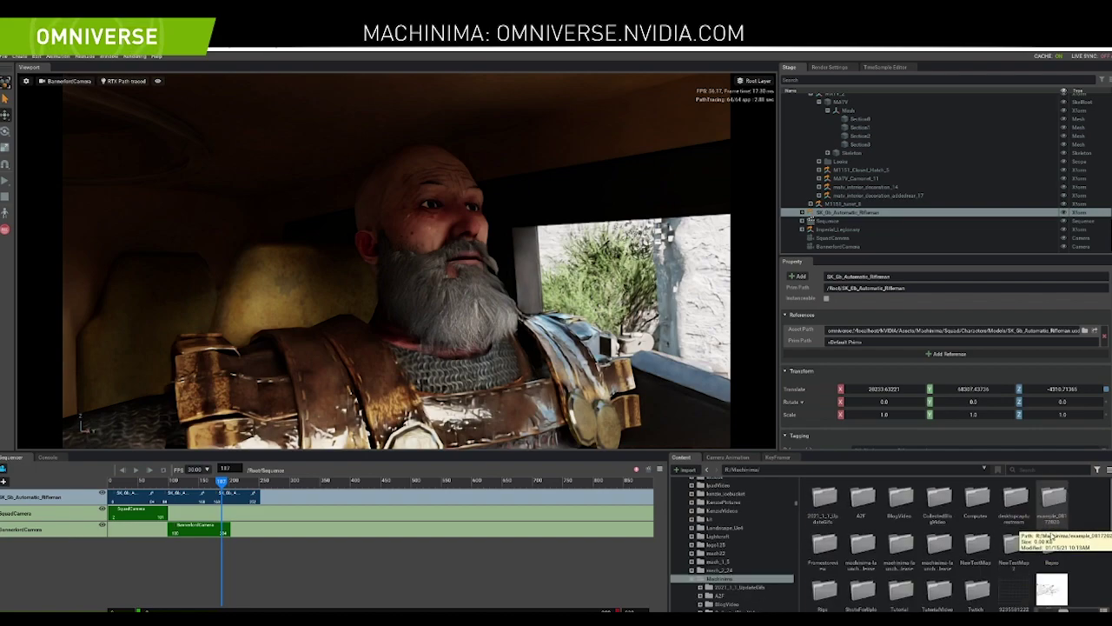
double_click(990, 598)
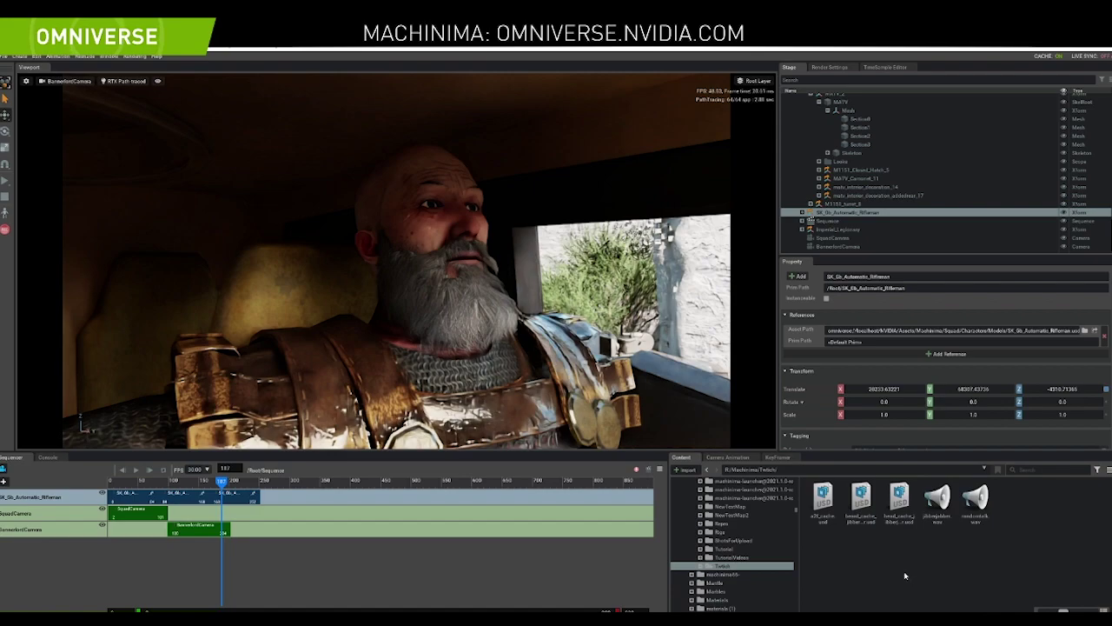
Enlarge the stage list, collapse the military vehicle's hierarchy, and add jibberjabber.wav to the stage as a sound
click(936, 503)
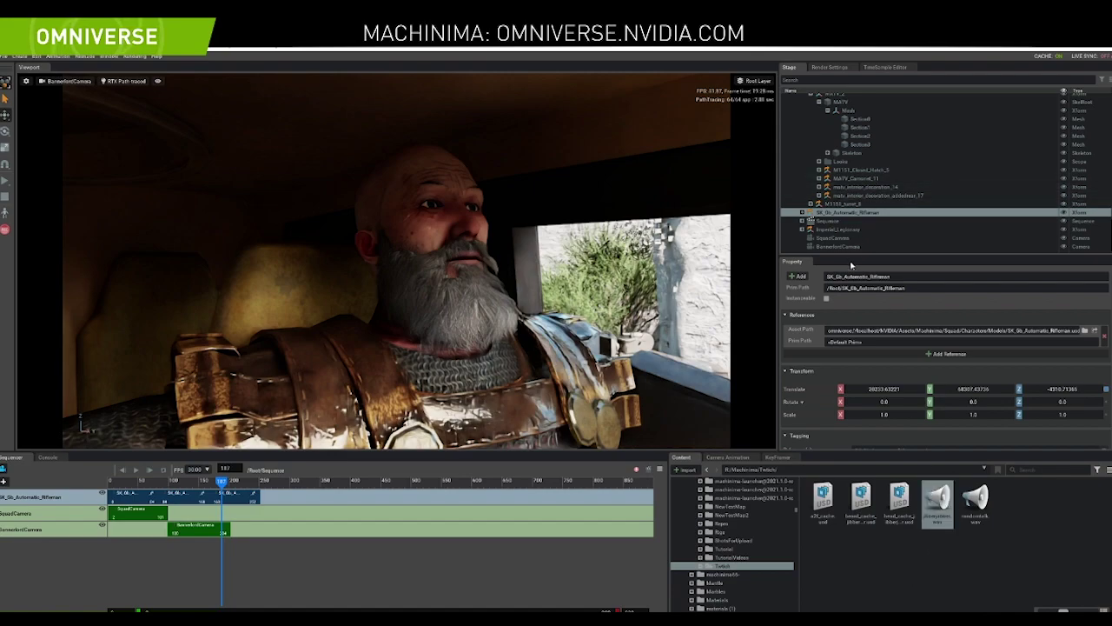
drag(858, 254, 857, 363)
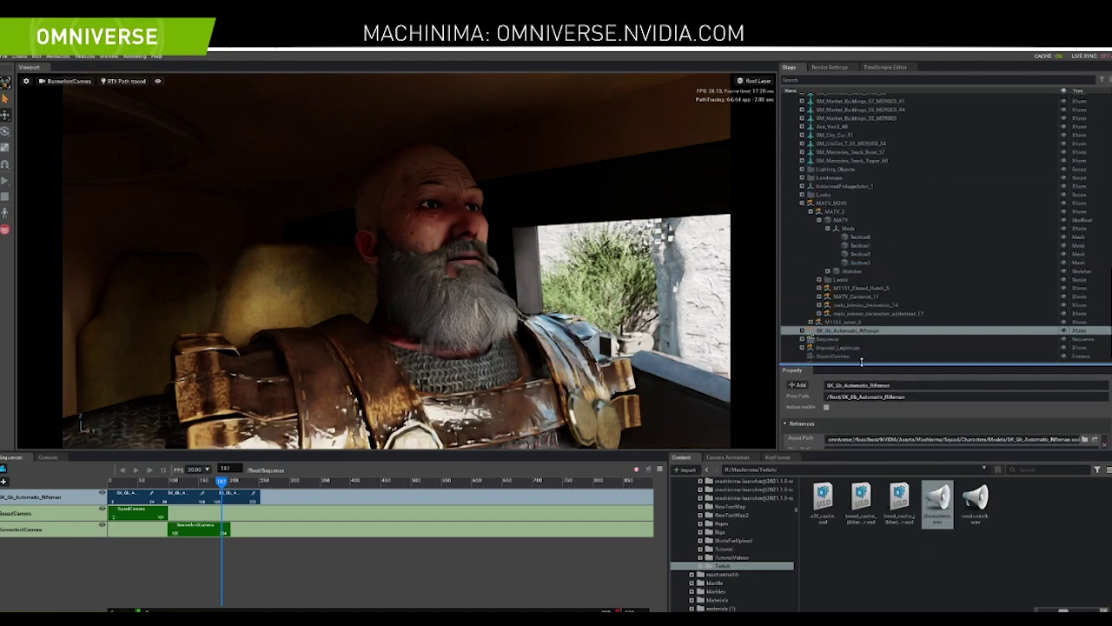
click(802, 202)
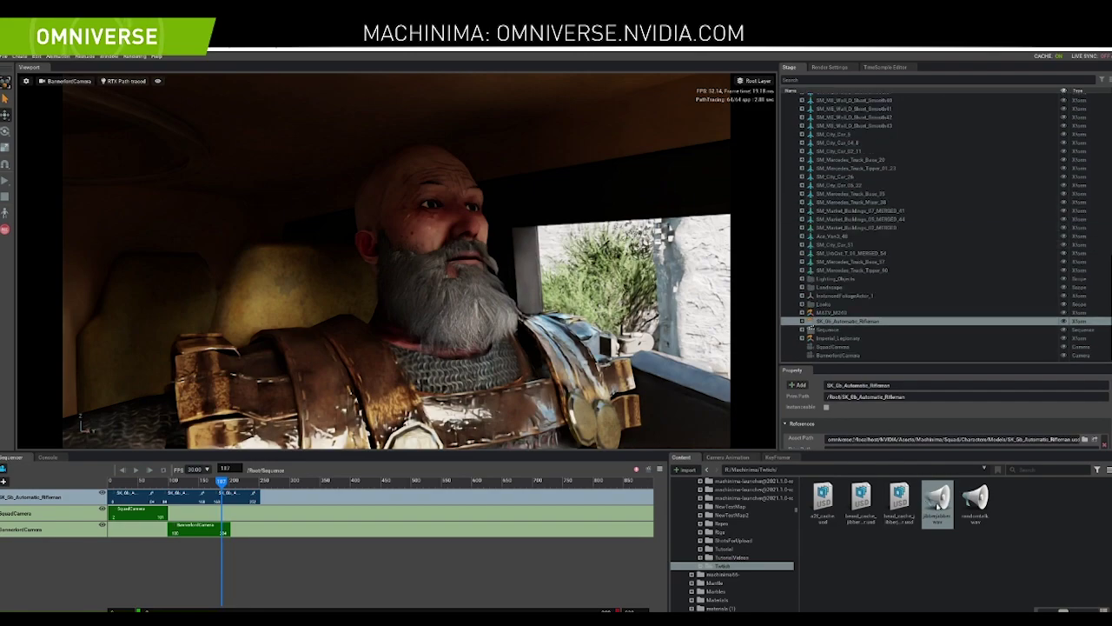
drag(803, 456, 841, 361)
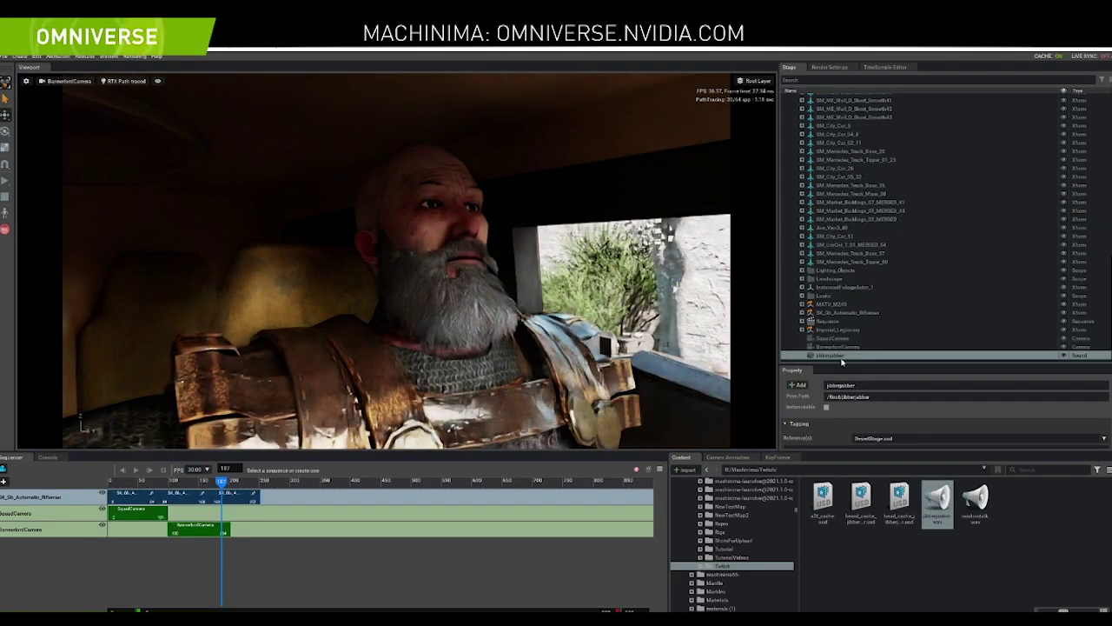
Add an Audio track to the sequence and place the jibberjabber sound on it near the start
click(3, 481)
click(21, 504)
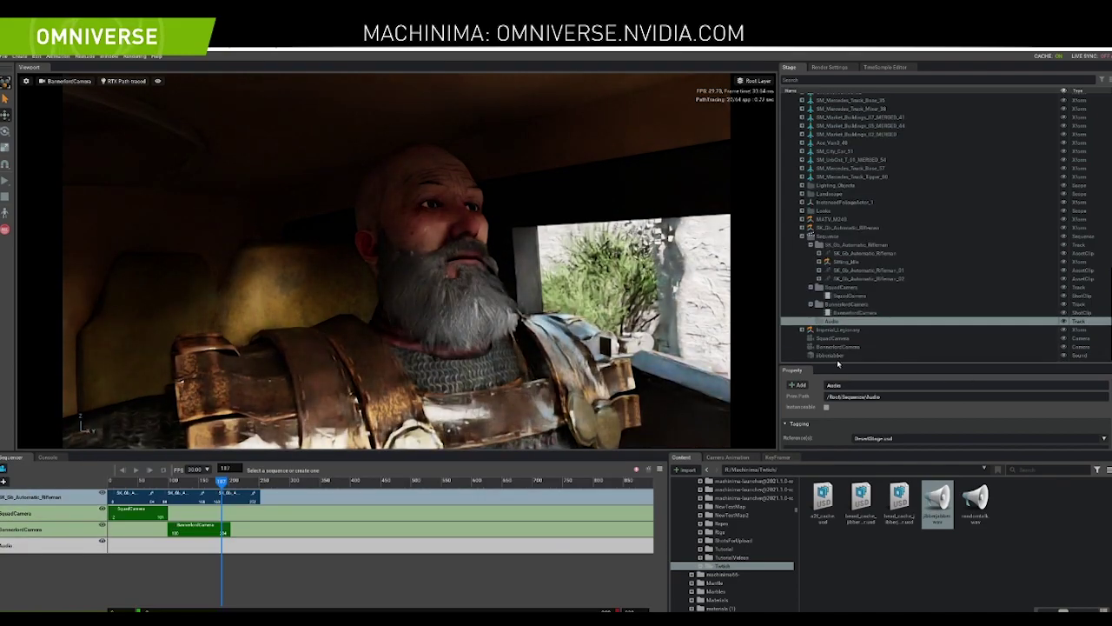
drag(835, 358, 130, 549)
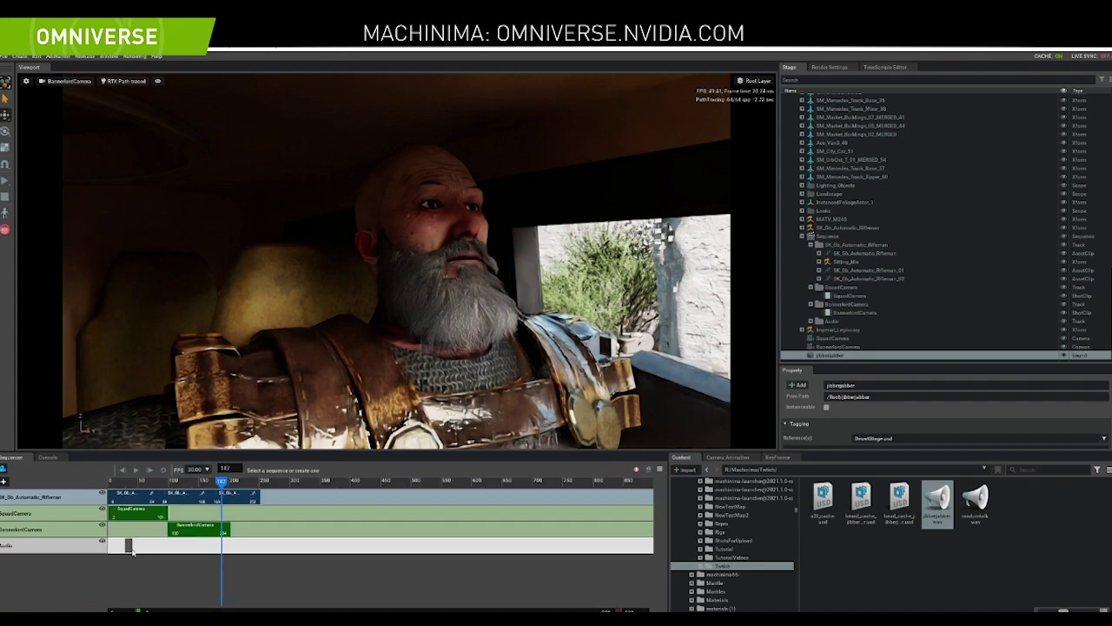
Play the sequence with the audio clip from frame 17 and return the playhead to frame 0
drag(223, 482, 118, 482)
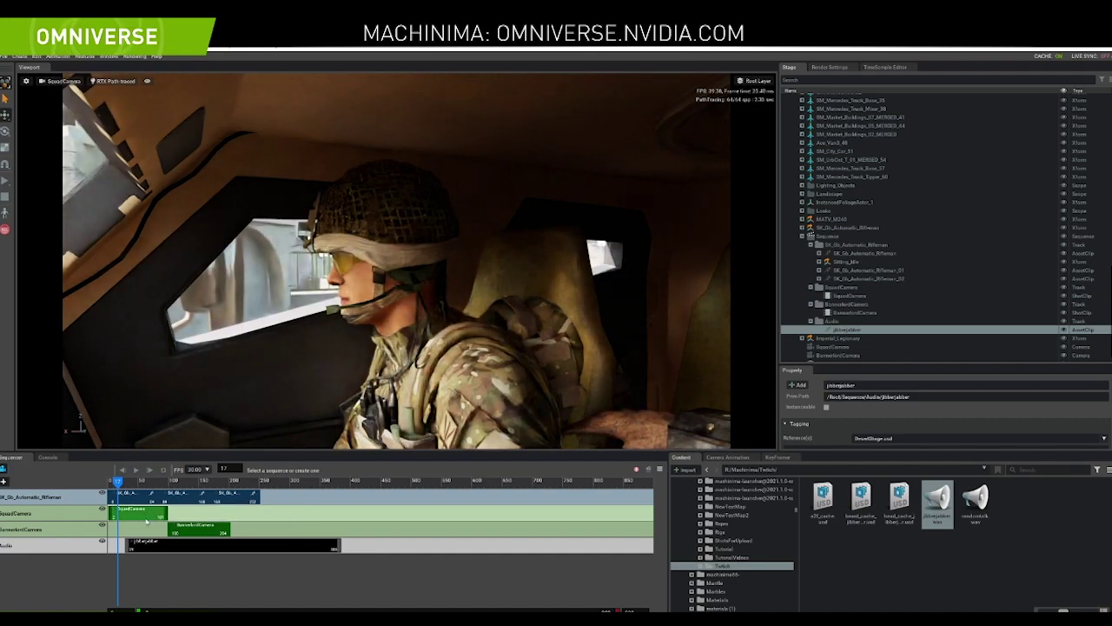
key(space)
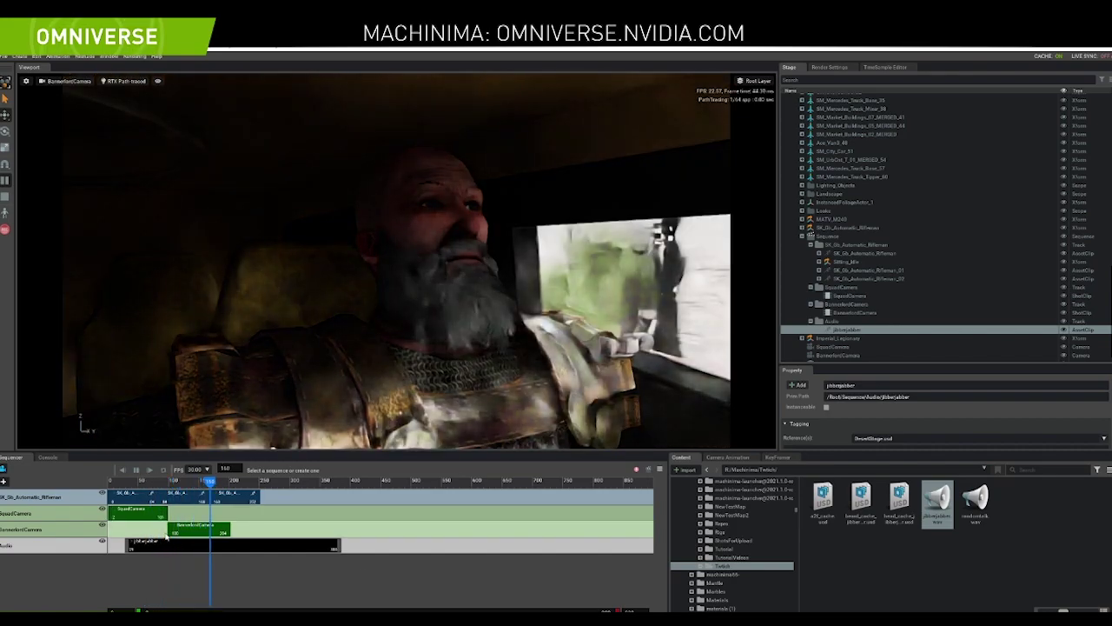
key(space)
drag(164, 482, 107, 493)
scroll(851, 278, down, 1)
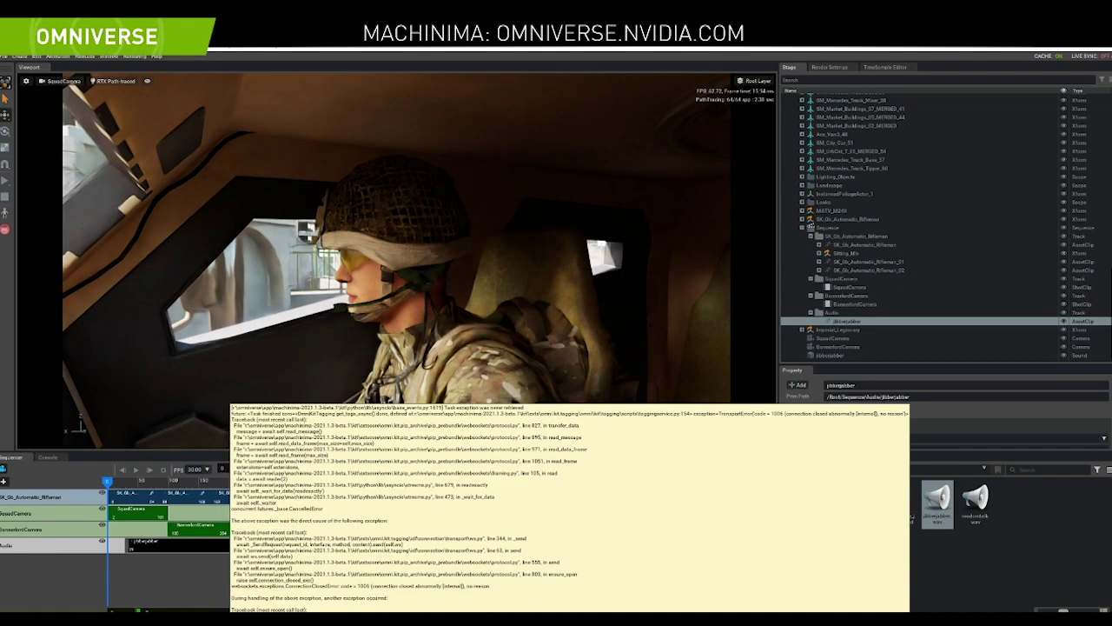
Delete the jibberjabber clip from the Audio track
mouse_move(234, 619)
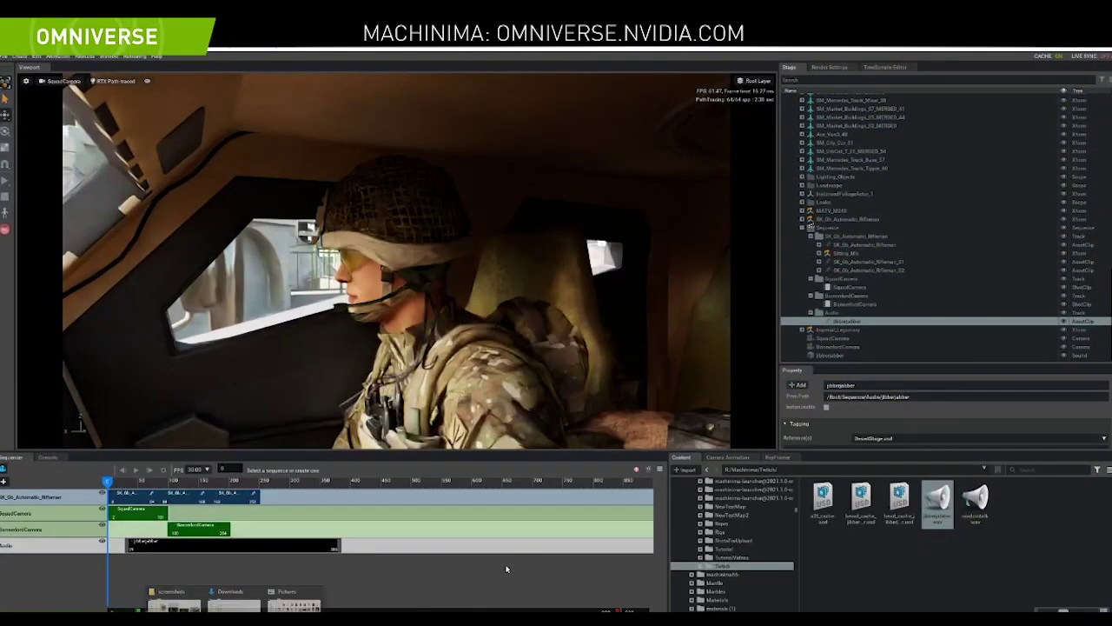
right_click(276, 548)
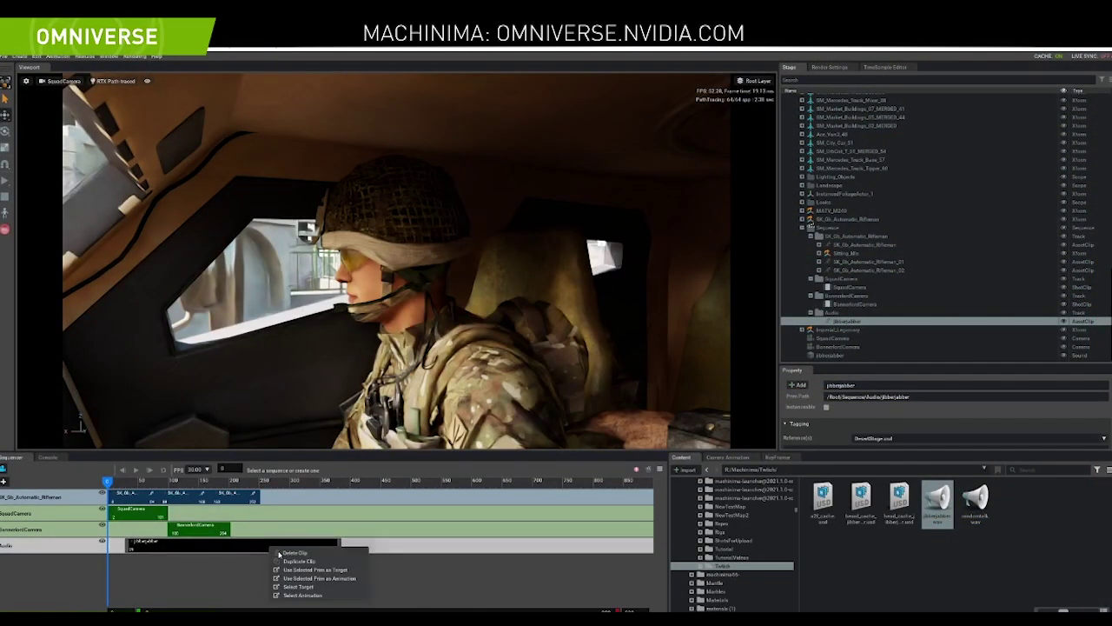
click(287, 553)
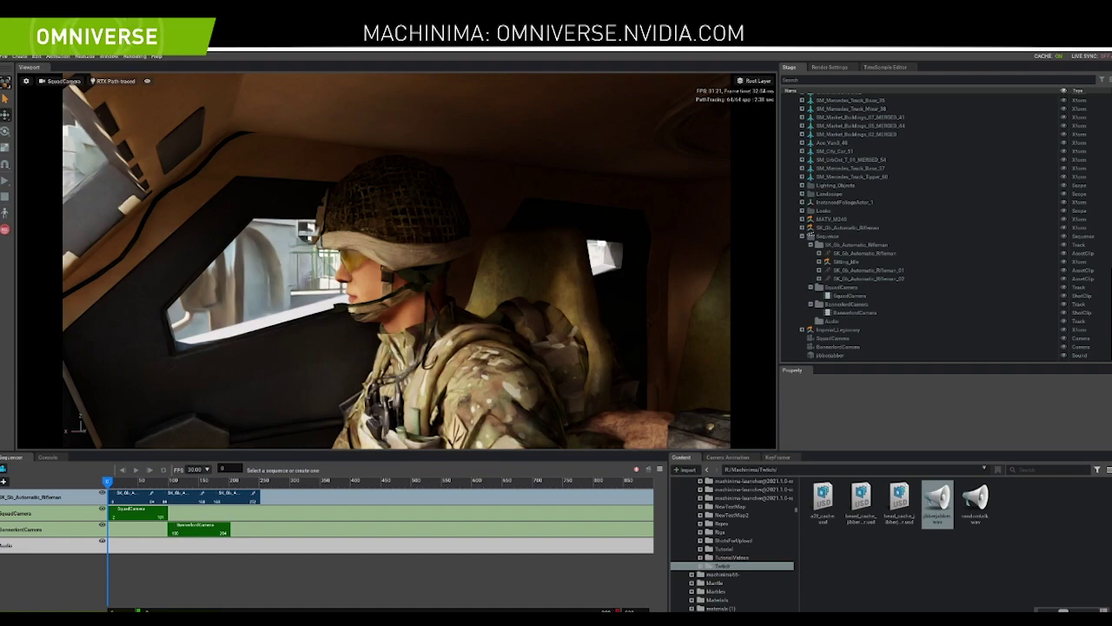
Switch to Audio2Face and play back the jibberjabber recording
click(975, 499)
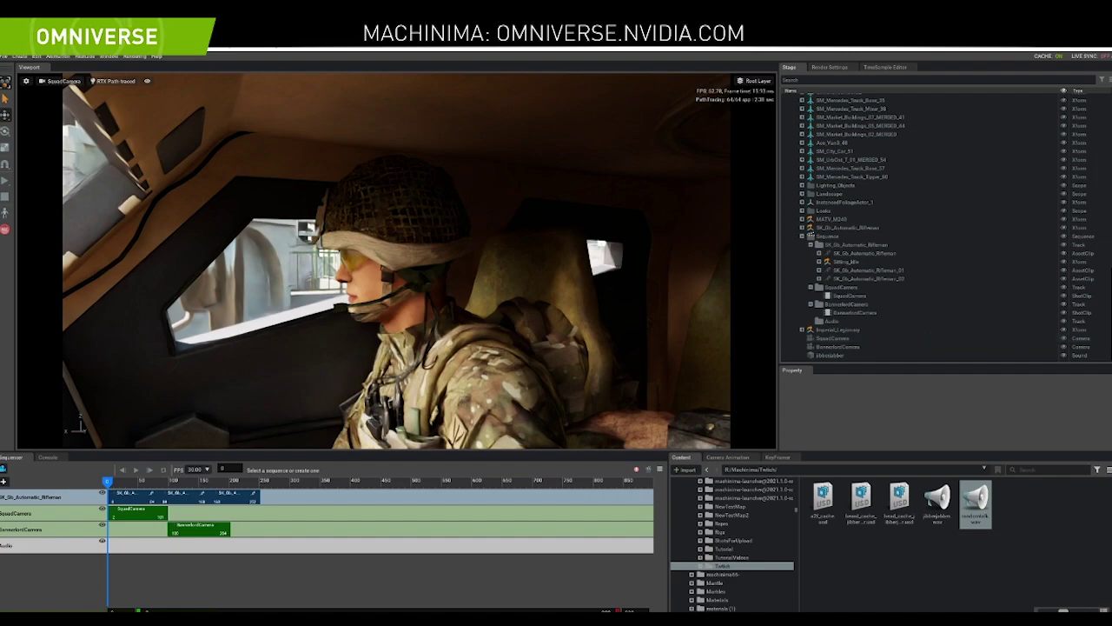
key(alt+Tab)
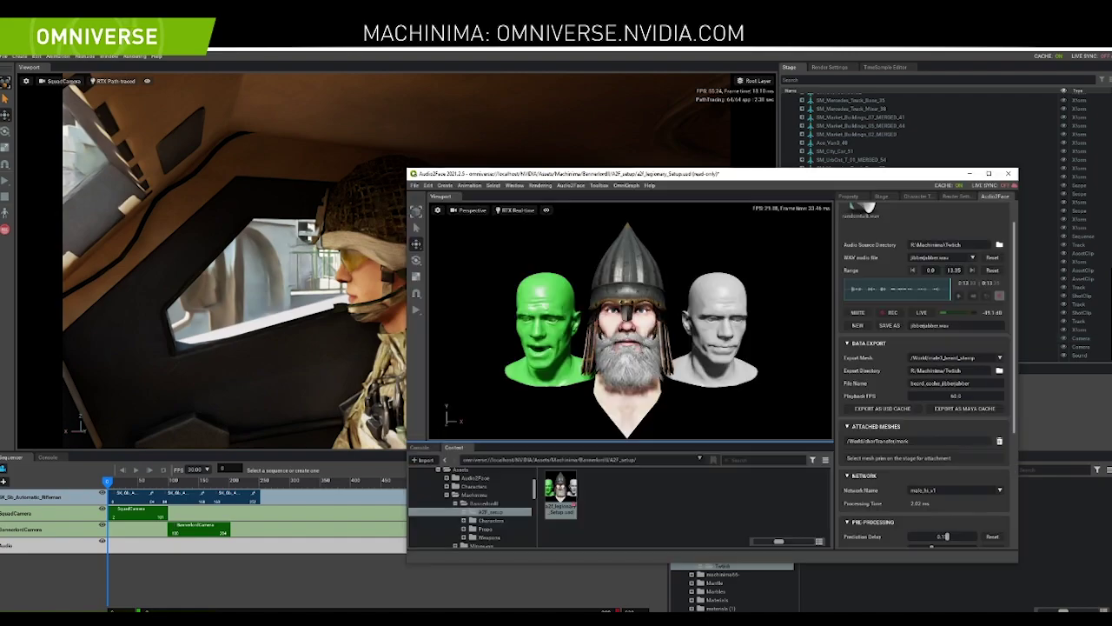
click(960, 298)
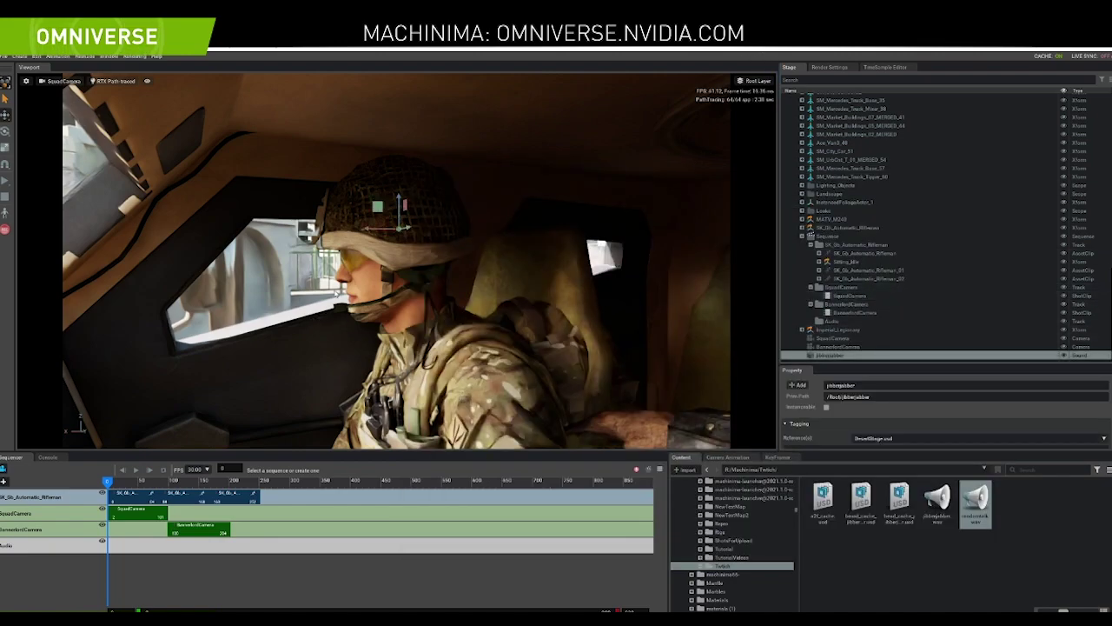
Switch Machinima's viewport to the Perspective camera and darken the exterior exposure with Film ISO about 330 and Camera Shutter about 315
click(59, 81)
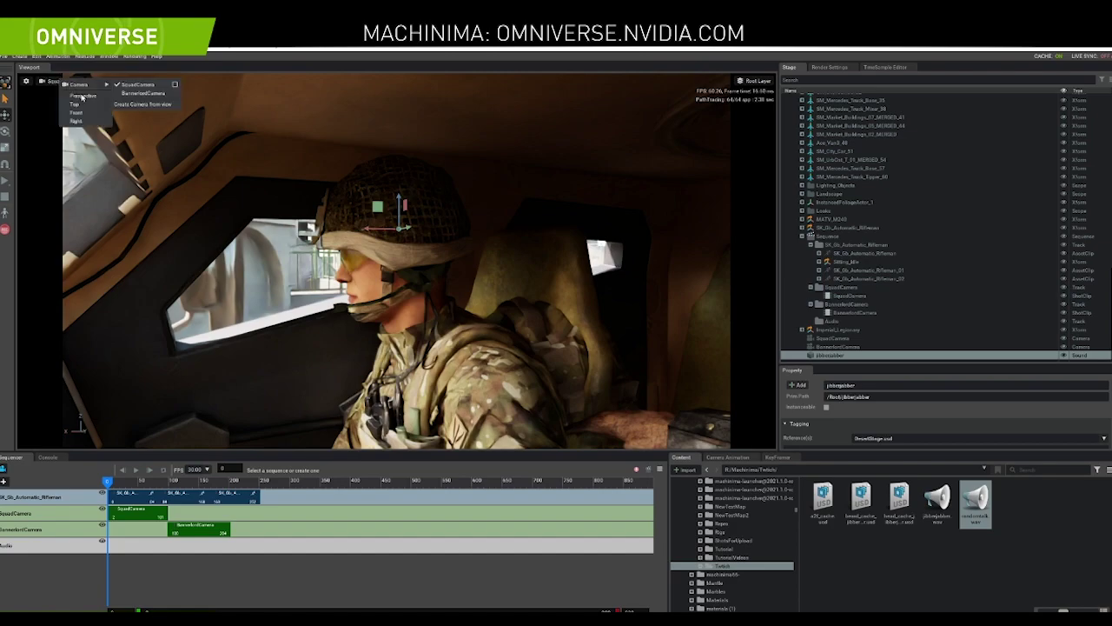
click(84, 98)
right_drag(324, 287, 337, 344)
key(s)
click(837, 68)
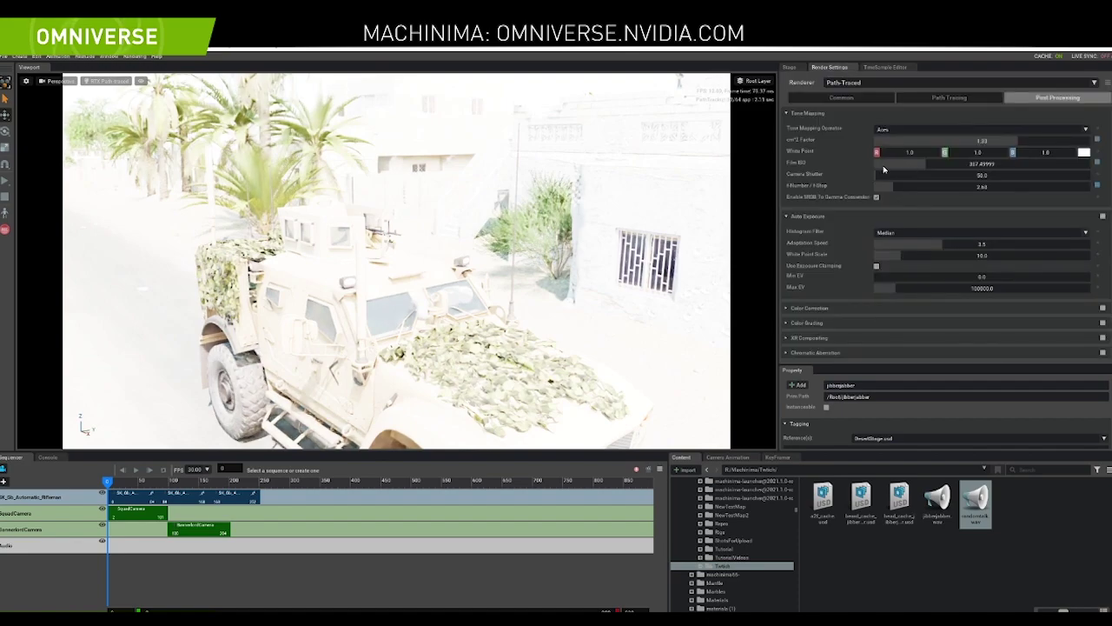
drag(887, 176, 909, 177)
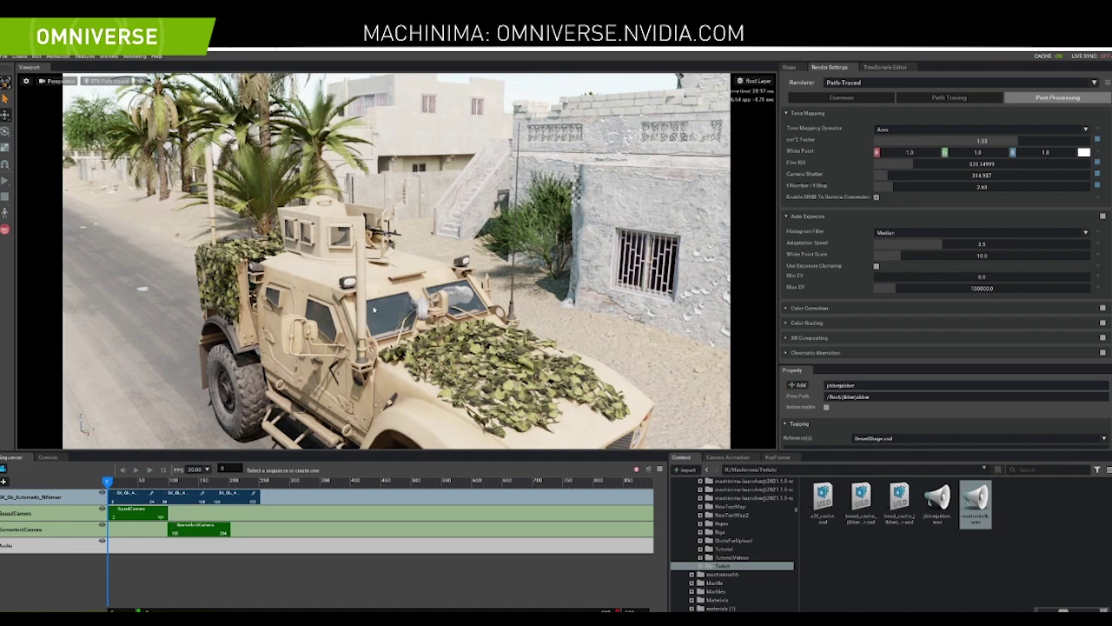
Place the jibberjabber sound on the Audio track again and shift the clip so it starts during the BannerlordCamera shot
key(w)
mouse_move(374, 309)
right_down()
mouse_move(363, 334)
mouse_move(367, 315)
right_up()
key(w)
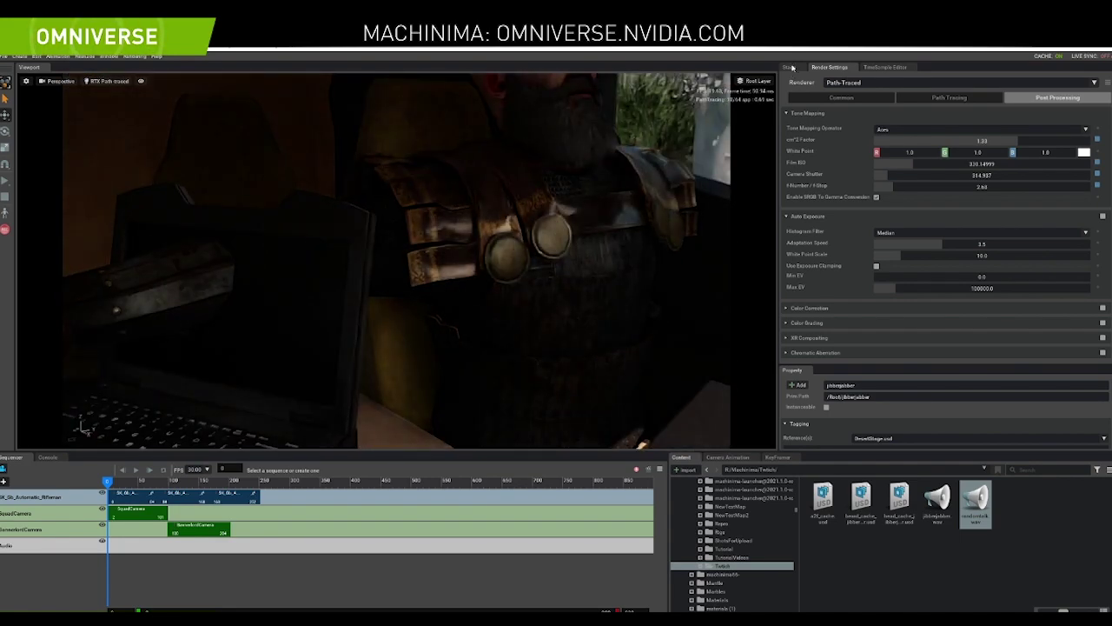
click(791, 66)
click(834, 347)
click(836, 356)
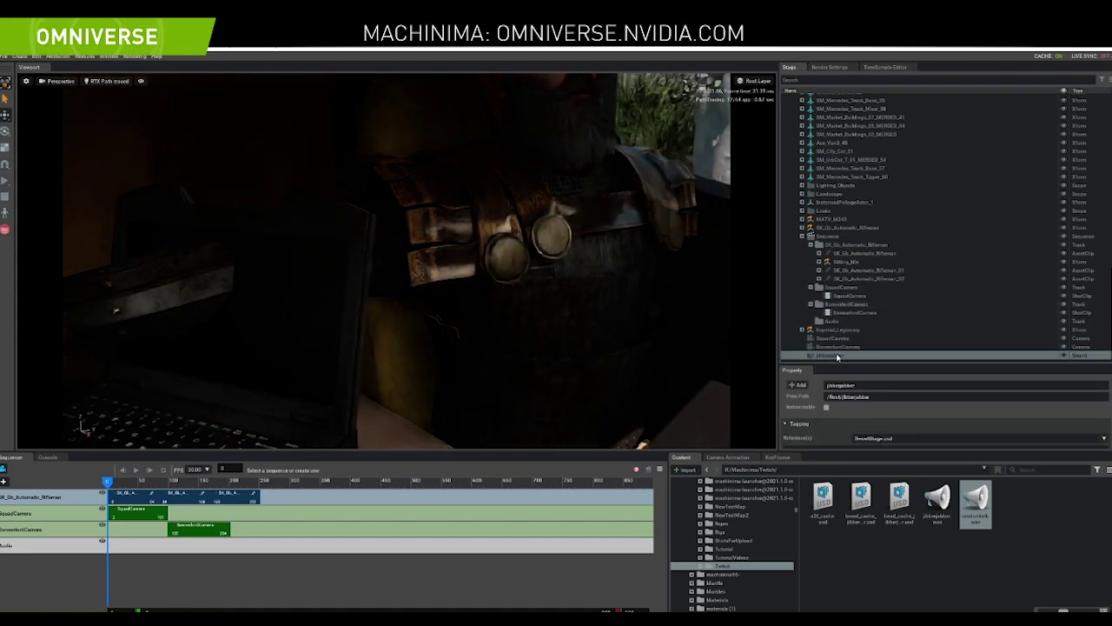
drag(826, 360, 149, 556)
key(space)
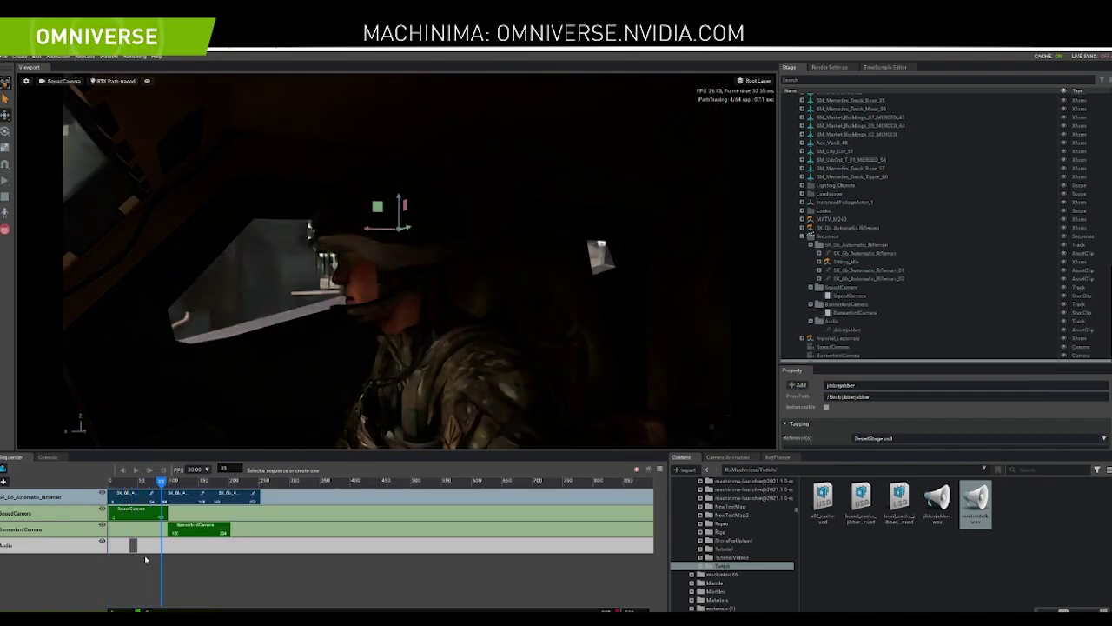
click(137, 548)
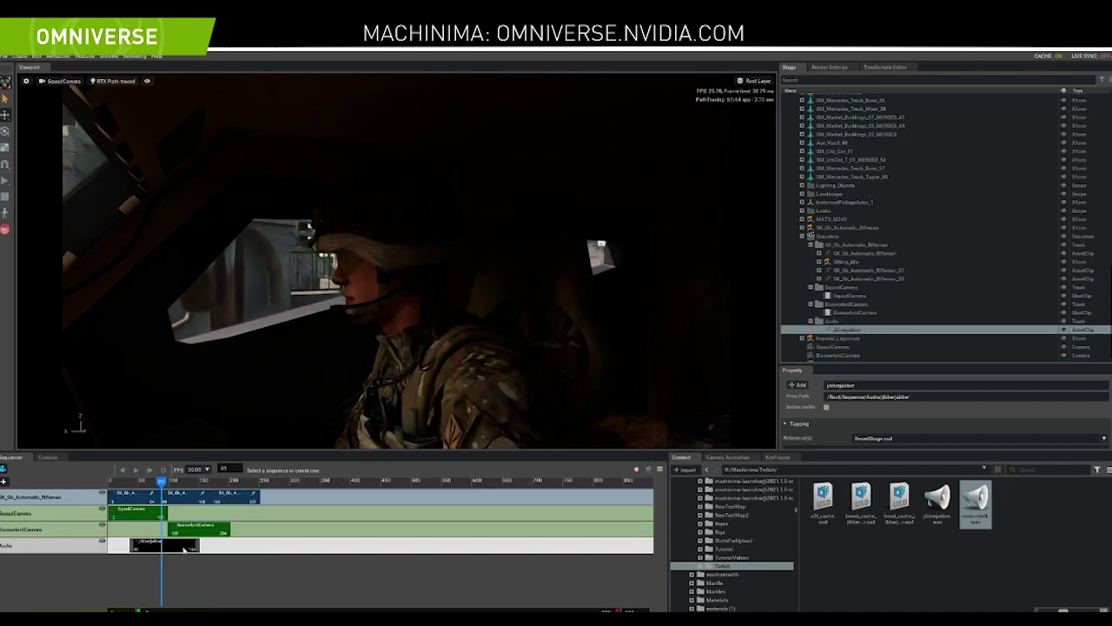
drag(152, 547, 211, 549)
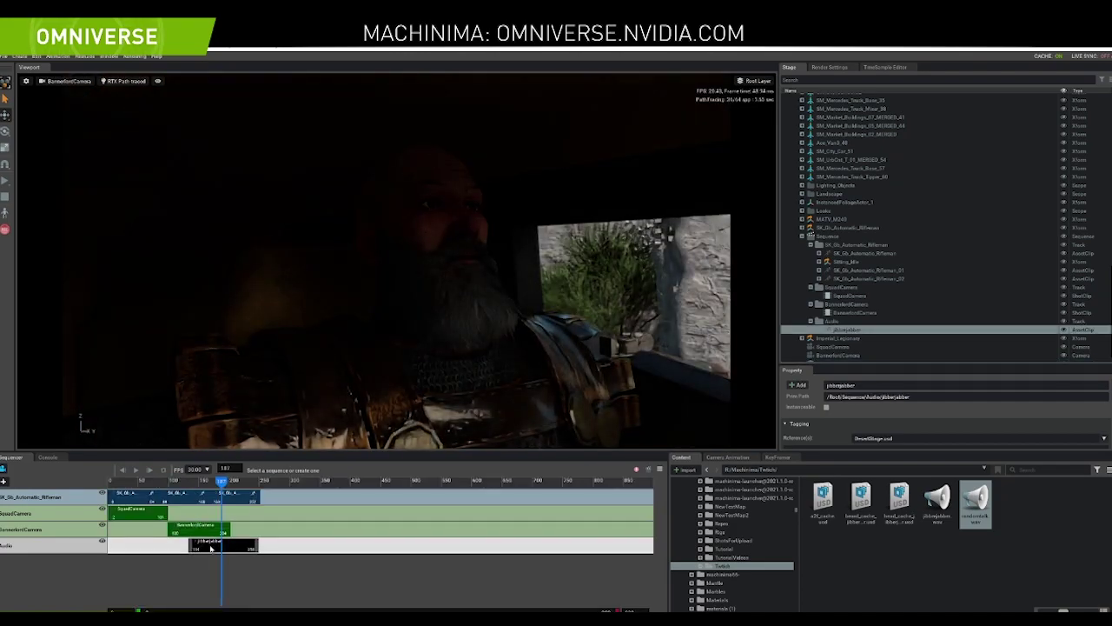
Move the playhead to frame 140 and remove the shifted jibberjabber clip from the Audio track
drag(222, 481, 193, 483)
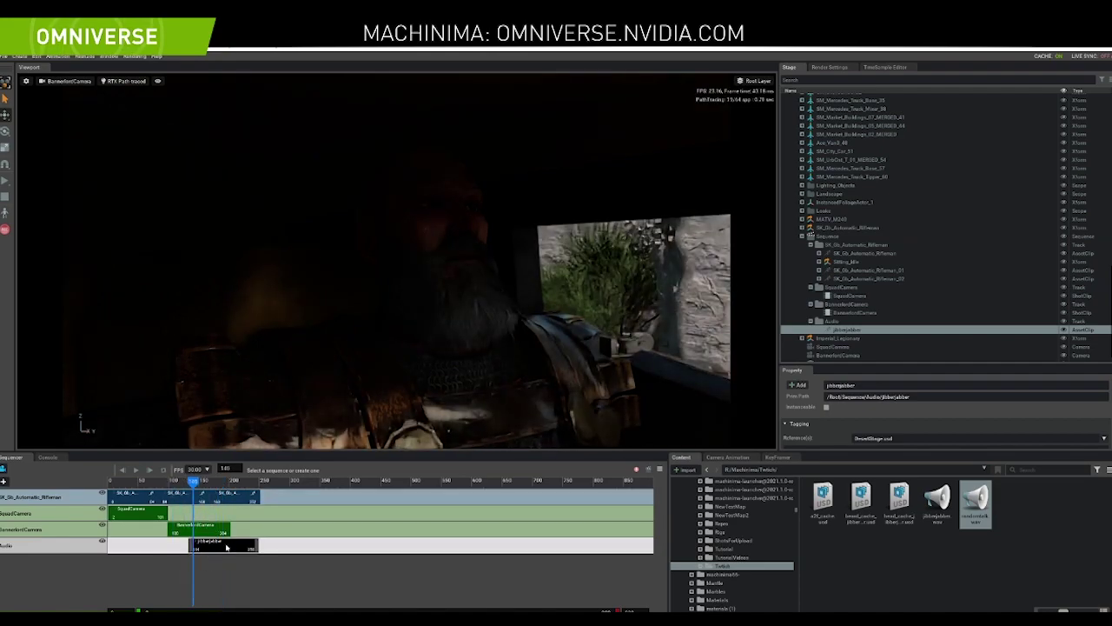
right_click(226, 545)
click(281, 560)
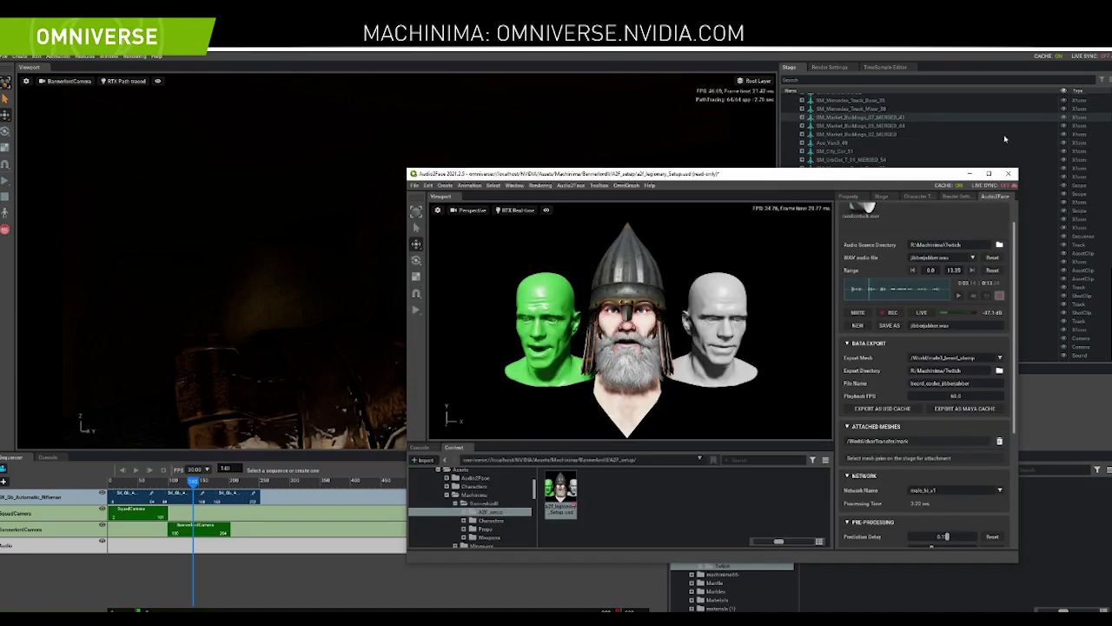
Place the head_cache_jibberjabber and beard_cache_jibberjabber USD files on the ground beside the vehicle and locate them in the stage list
click(900, 499)
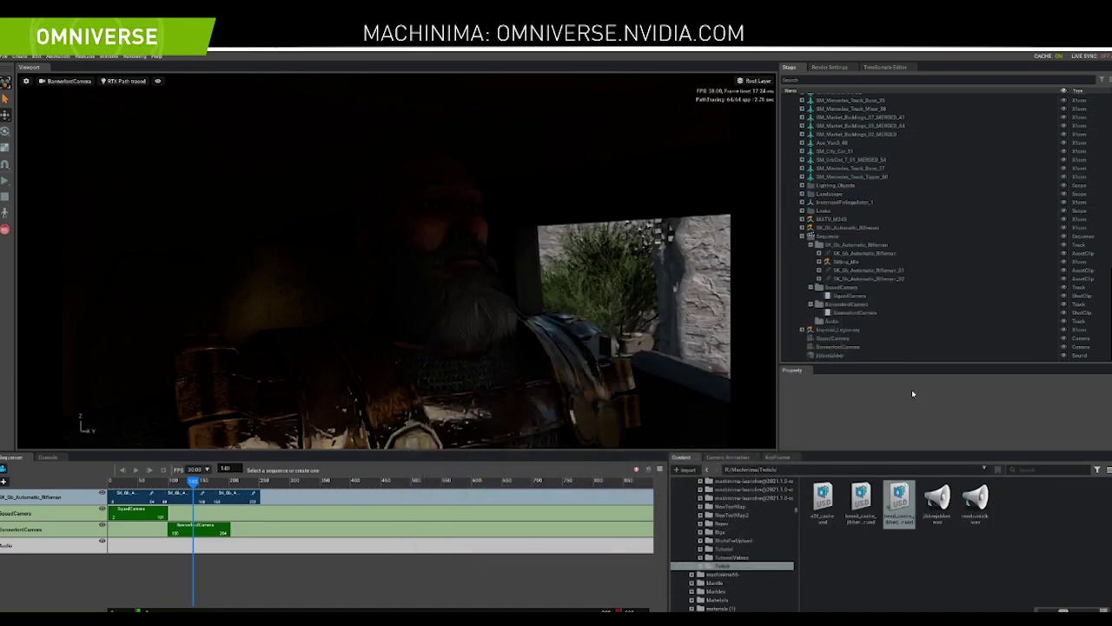
drag(913, 365, 914, 438)
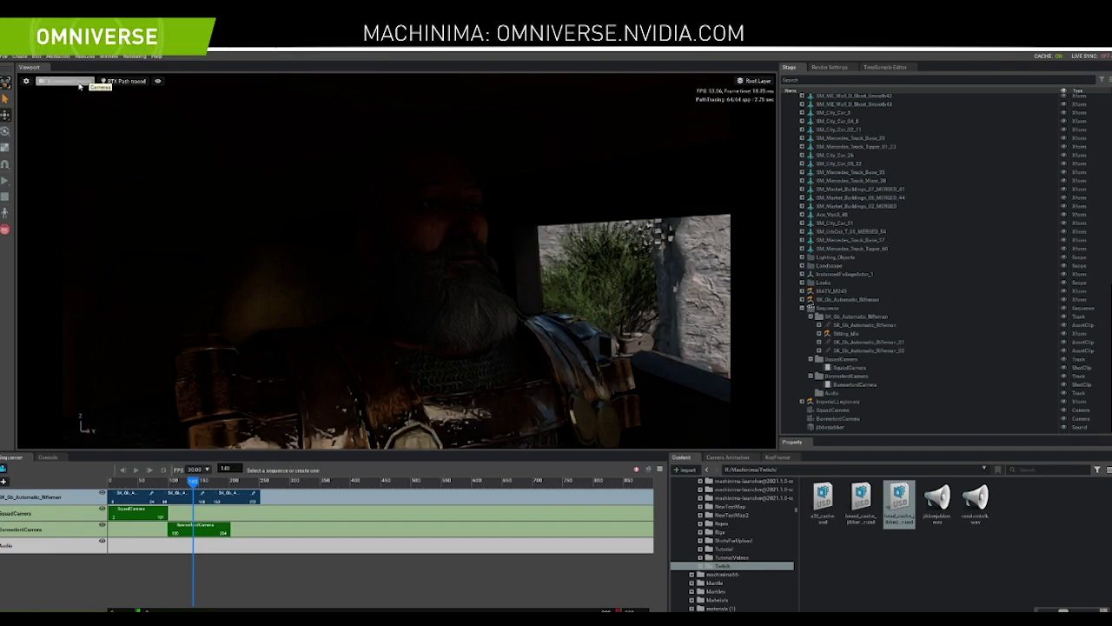
click(830, 67)
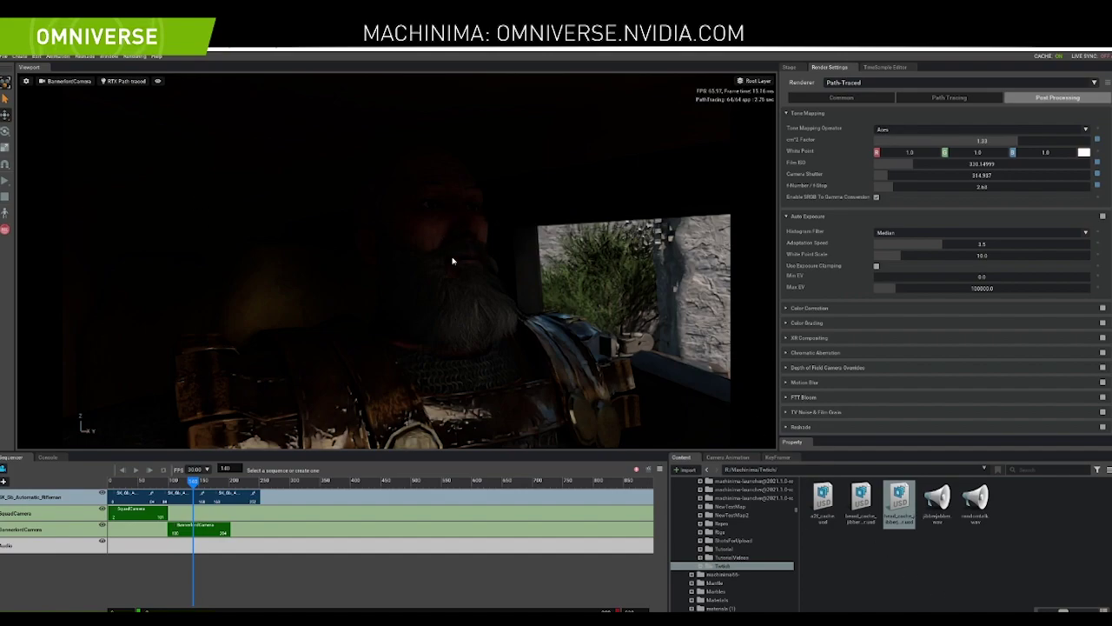
mouse_move(557, 294)
right_down()
mouse_move(559, 334)
mouse_move(551, 327)
right_up()
drag(900, 503, 459, 380)
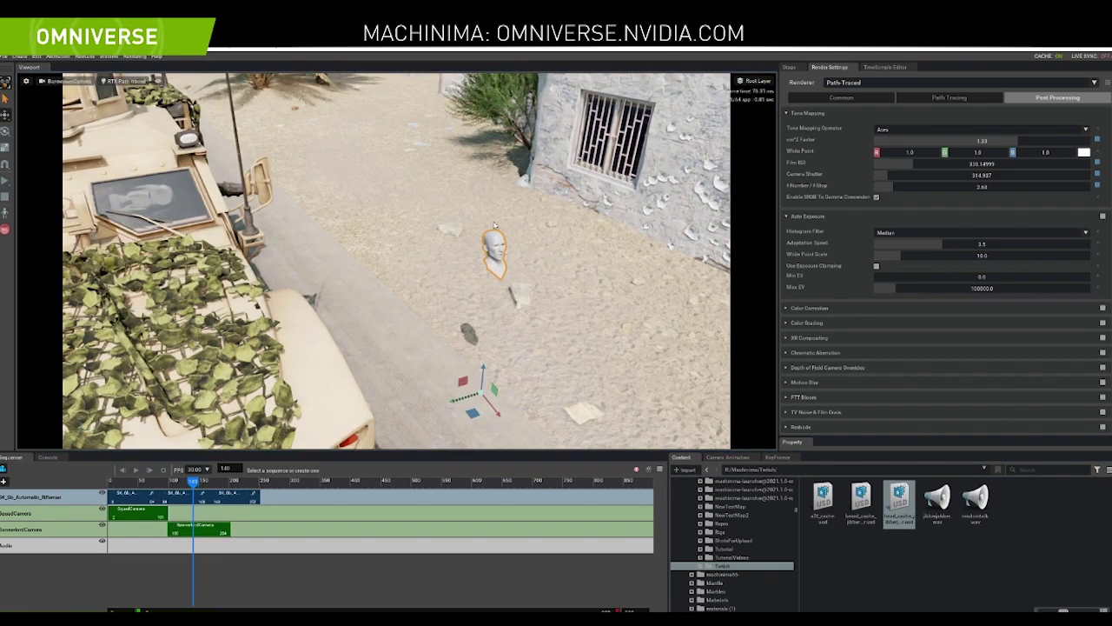
drag(861, 502, 476, 409)
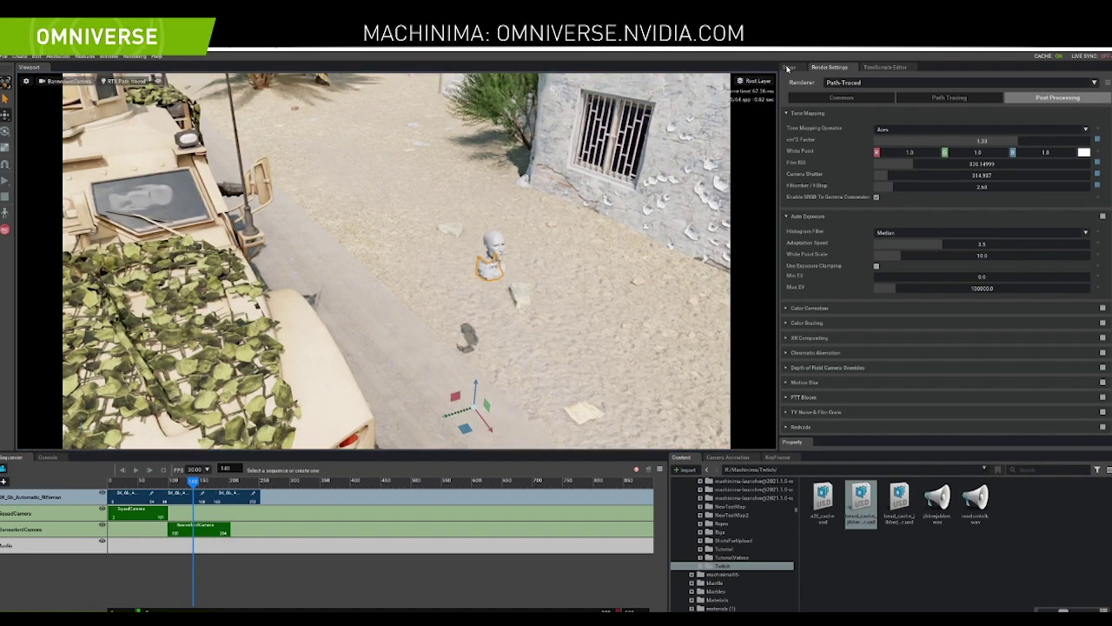
click(790, 68)
click(871, 419)
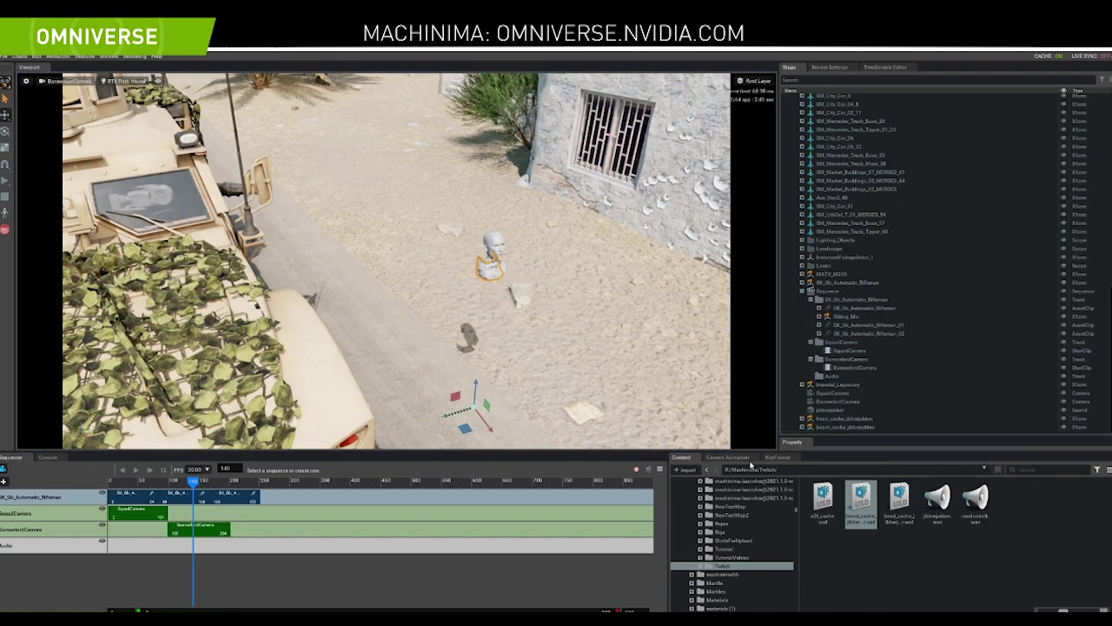
Move head_cache_jibberjabber on the ground to line up with the beard mesh and set the playhead to frame 270
drag(842, 437, 842, 211)
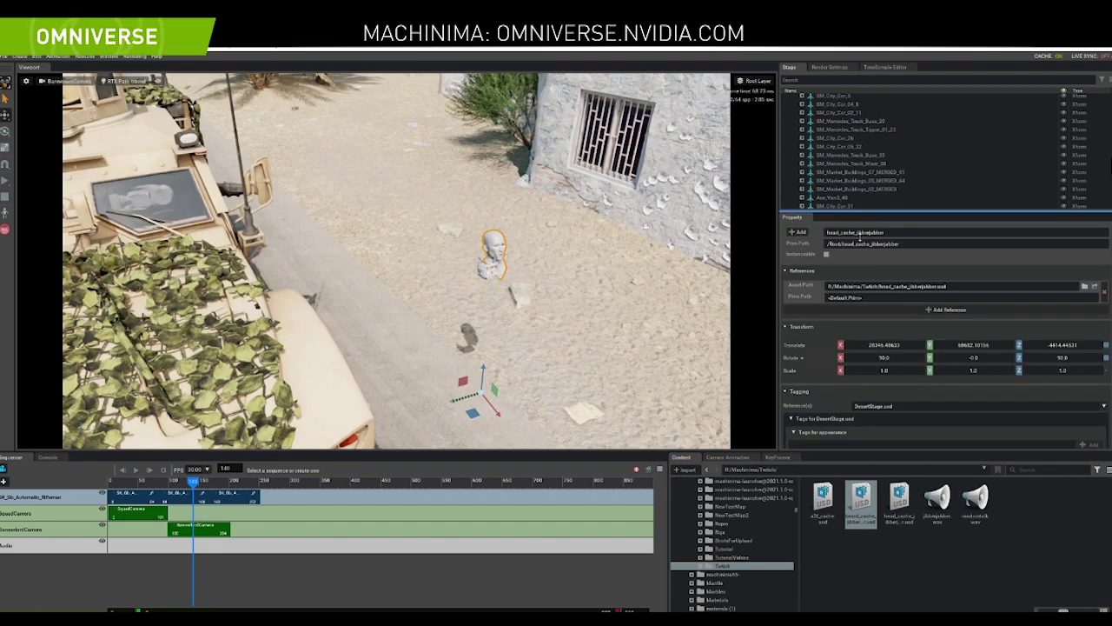
double_click(862, 345)
mouse_move(478, 415)
mouse_down()
mouse_move(463, 420)
mouse_move(472, 429)
mouse_up()
right_drag(567, 326, 619, 332)
key(w)
drag(149, 492, 272, 490)
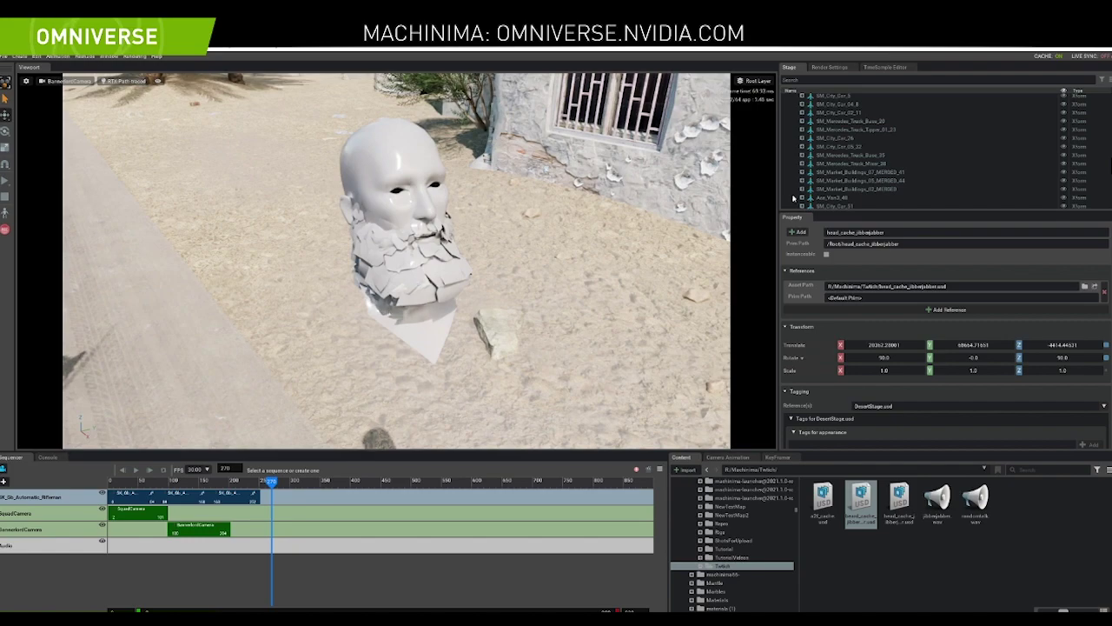
Hide the MATV_M240 vehicle around the seated legionary to expose his head and shoulders
right_drag(421, 196, 337, 250)
click(509, 149)
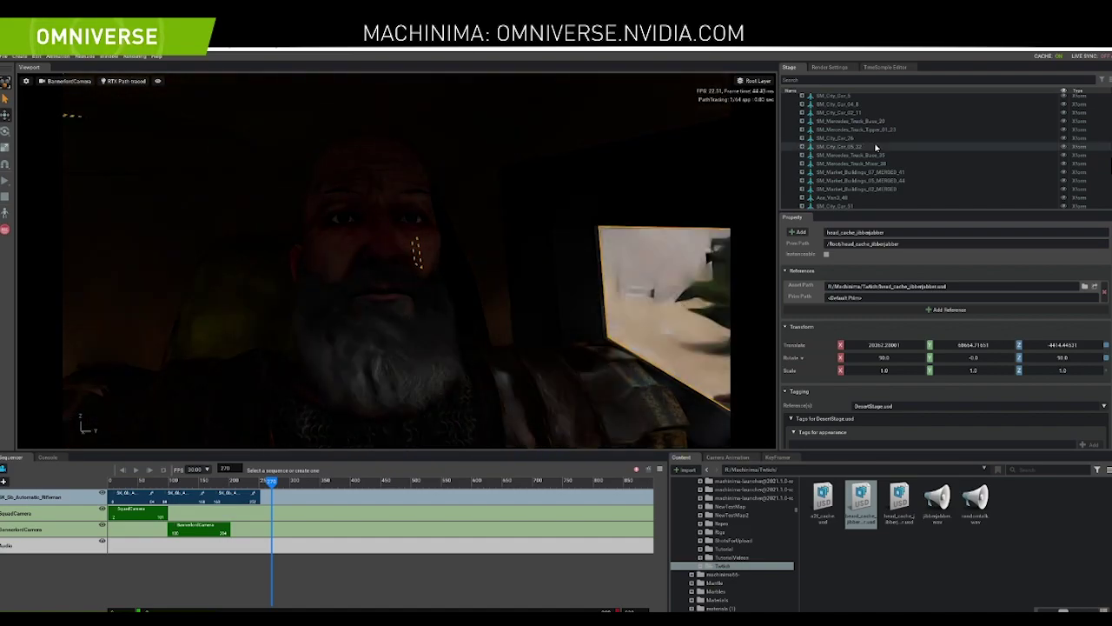
click(852, 117)
key(h)
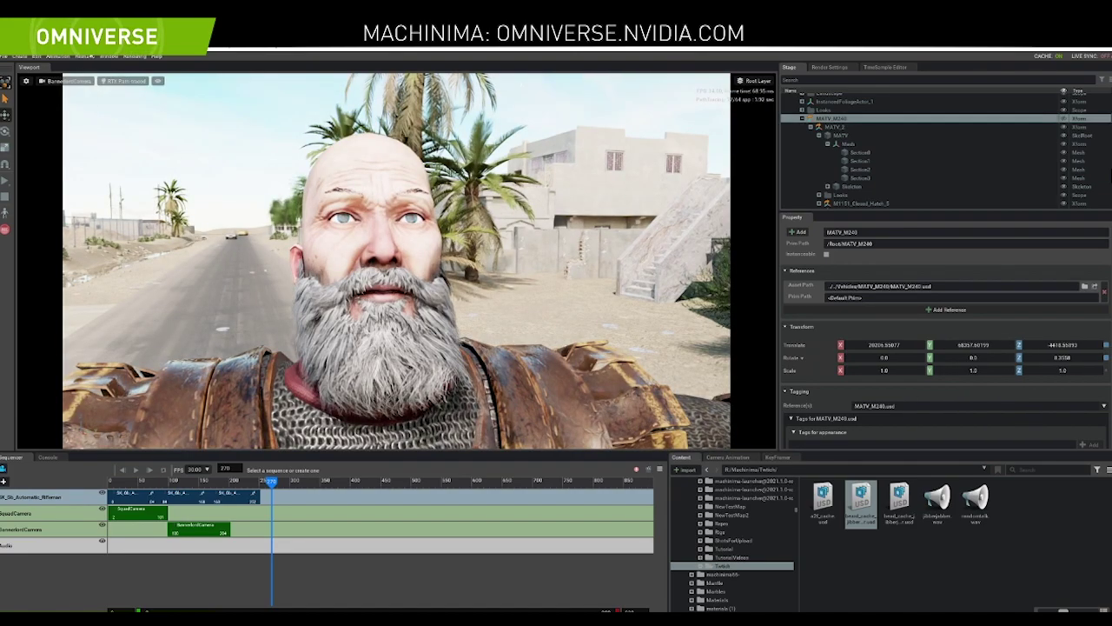
Search the extension manager for "tool", "anim tool" and "animation toolkit"
click(110, 56)
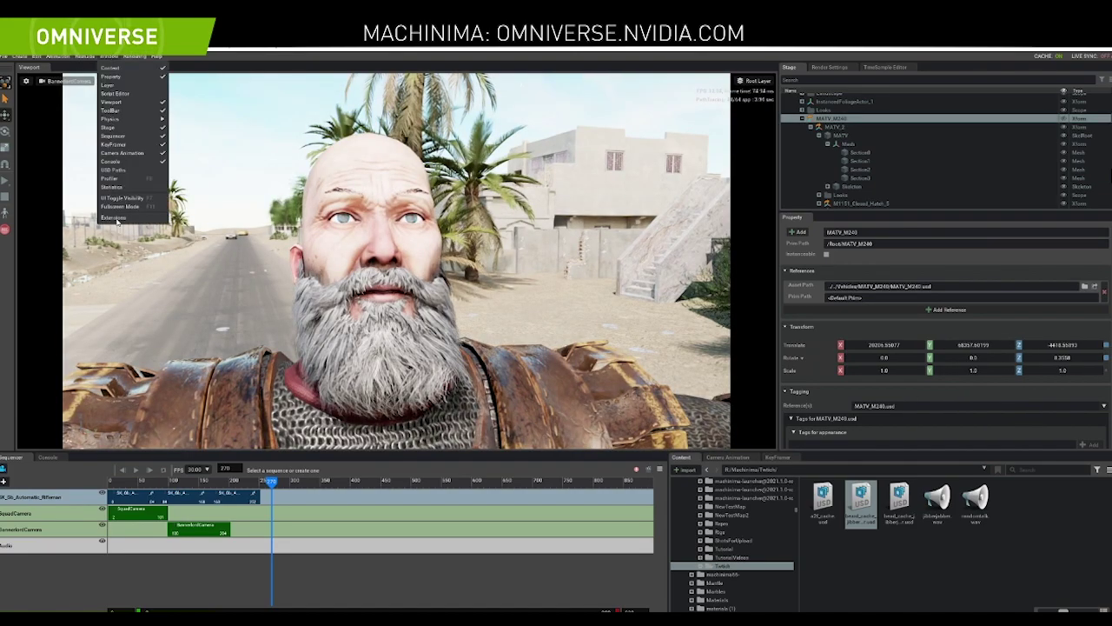
click(113, 216)
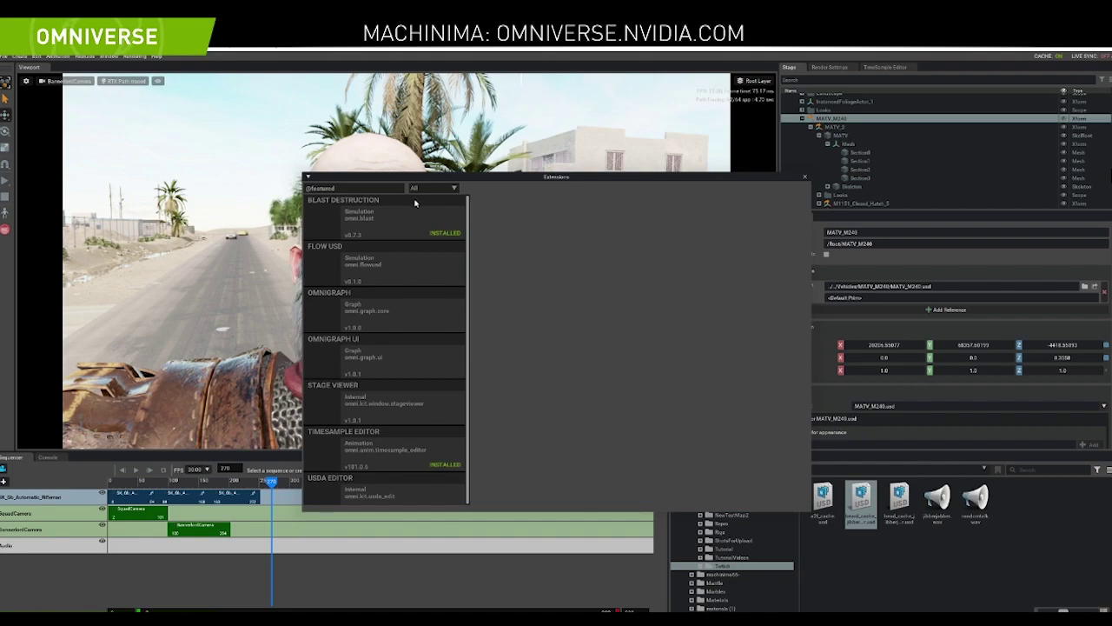
double_click(347, 188)
key(BackSpace)
text(too)
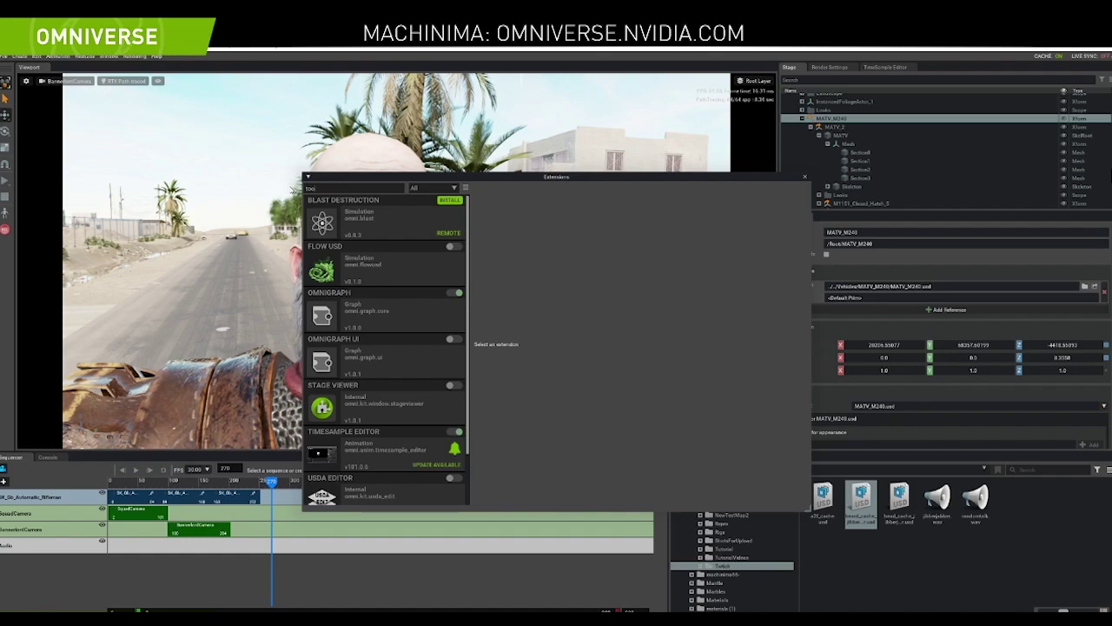
text(l)
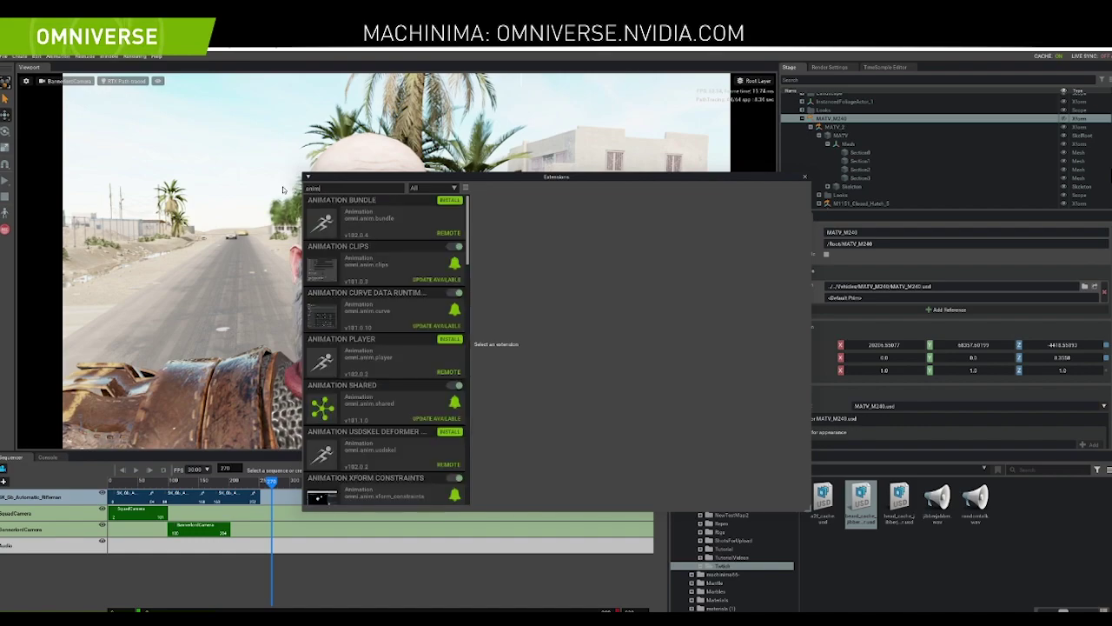
text( tool)
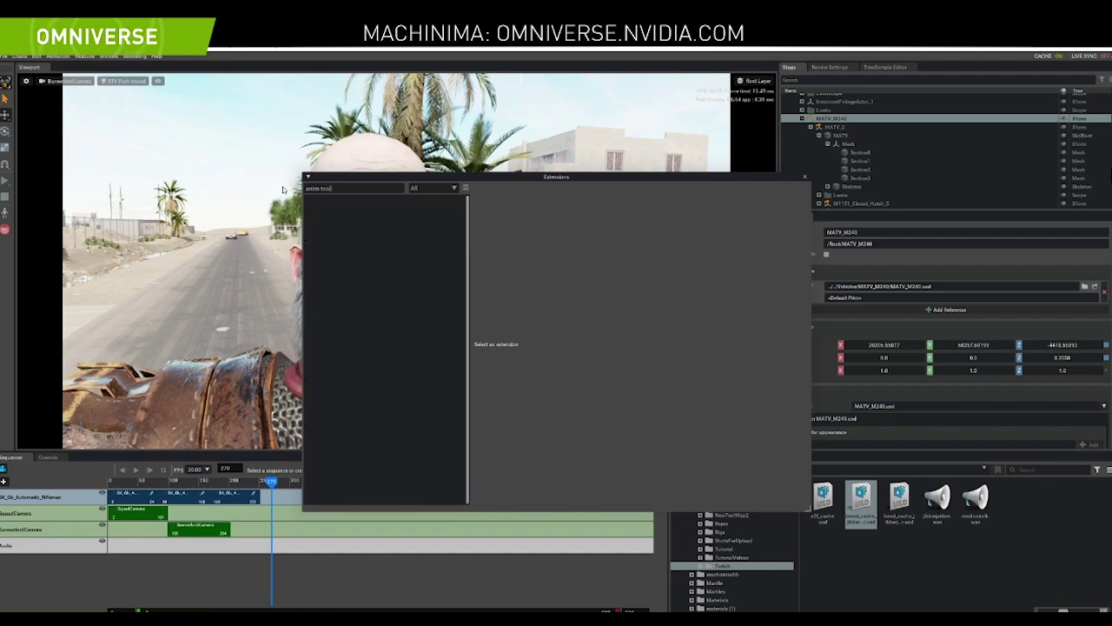
key(BackSpace)
key(BackSpace)
key(BackSpace)
key(BackSpace)
key(BackSpace)
text(atio)
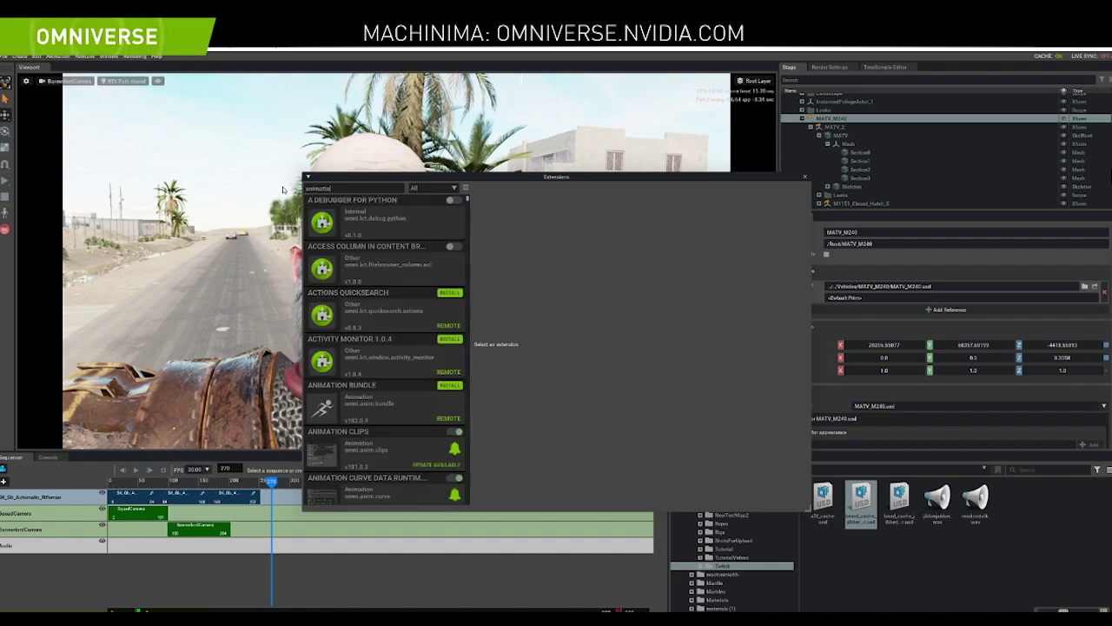
text(n toolkit)
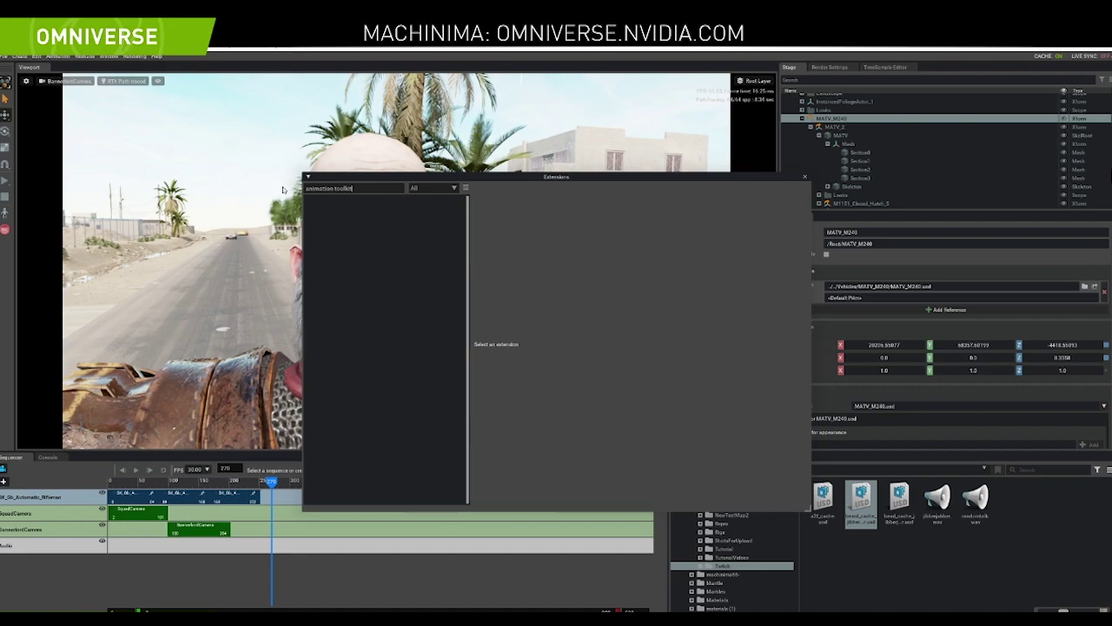
Browse the extensions filtered to the Animation category and examine the Kit Toolbox Extension details
drag(332, 187, 273, 190)
key(BackSpace)
click(438, 187)
click(804, 178)
click(438, 187)
click(427, 212)
double_click(378, 188)
key(BackSpace)
scroll(379, 293, down, 15)
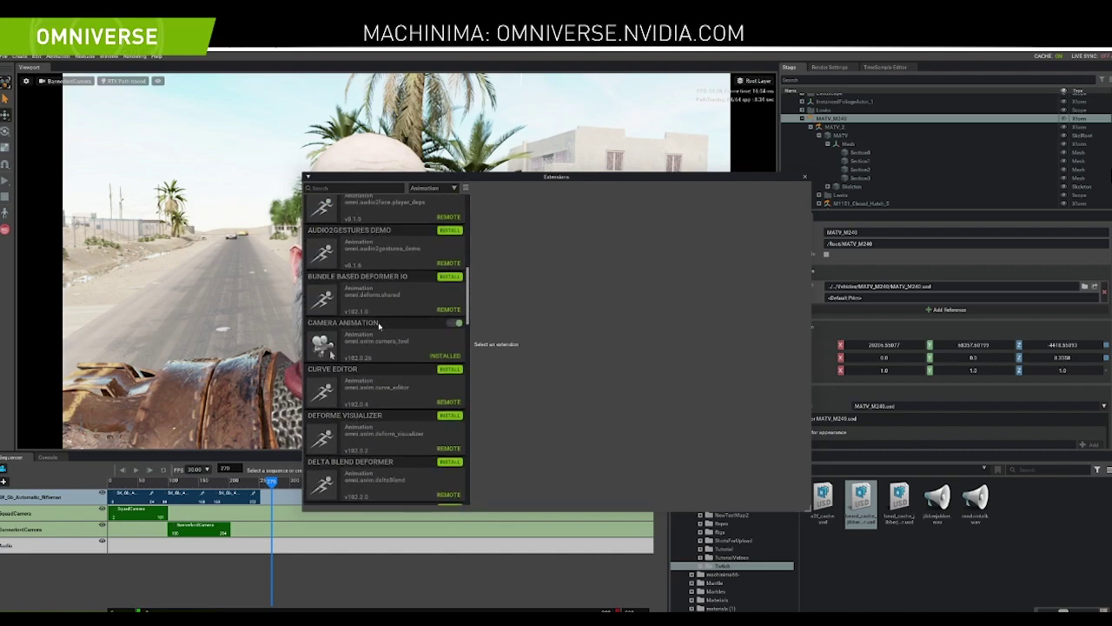
scroll(374, 332, down, 5)
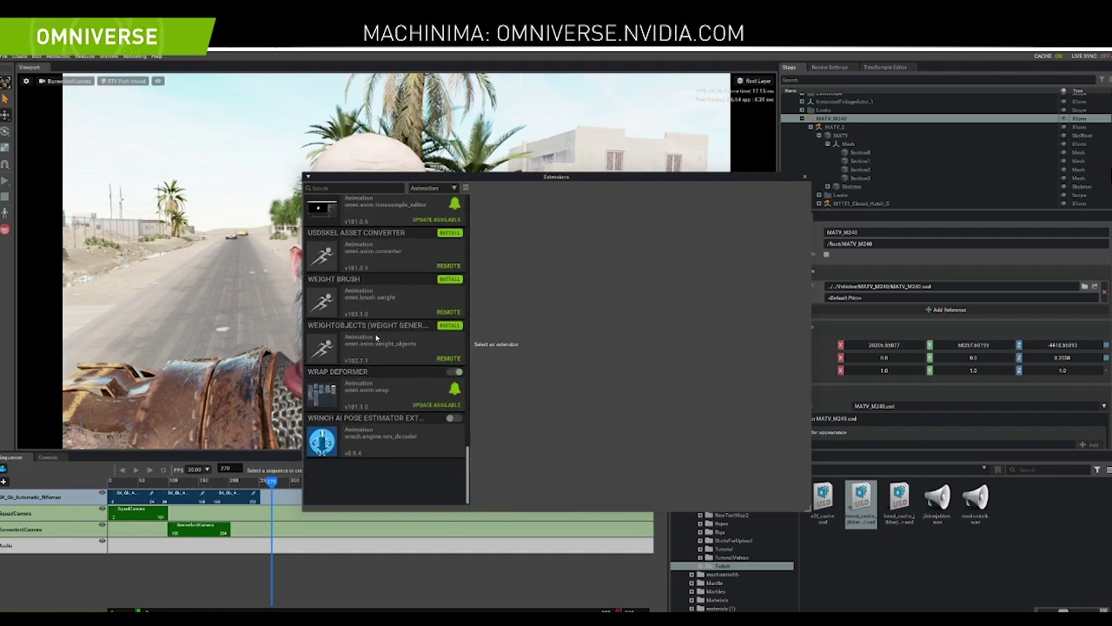
scroll(378, 380, up, 5)
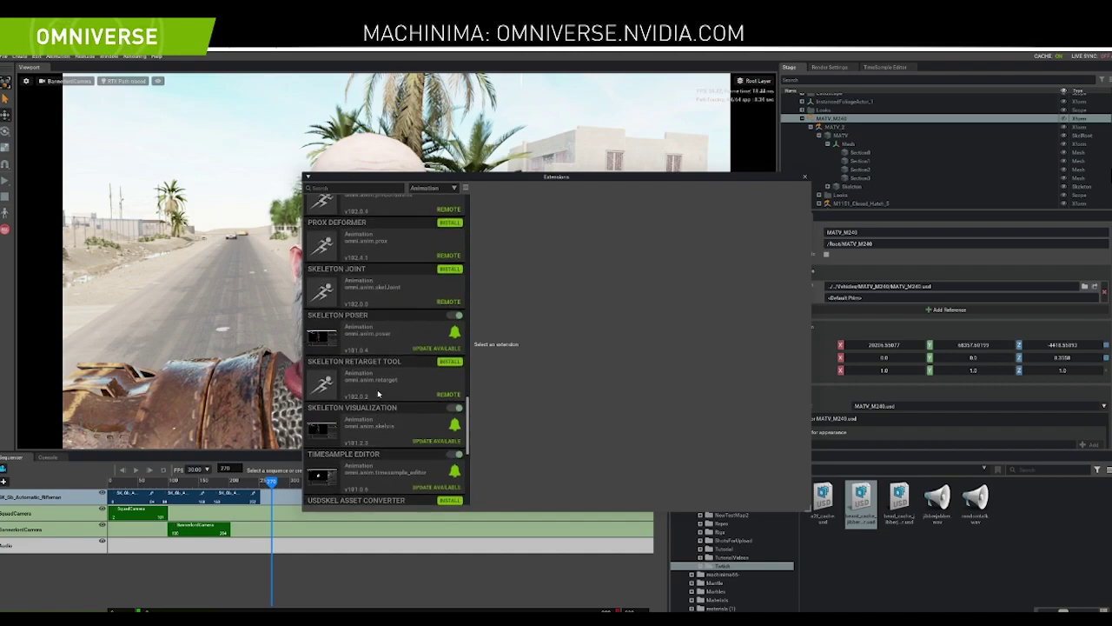
scroll(379, 394, up, 5)
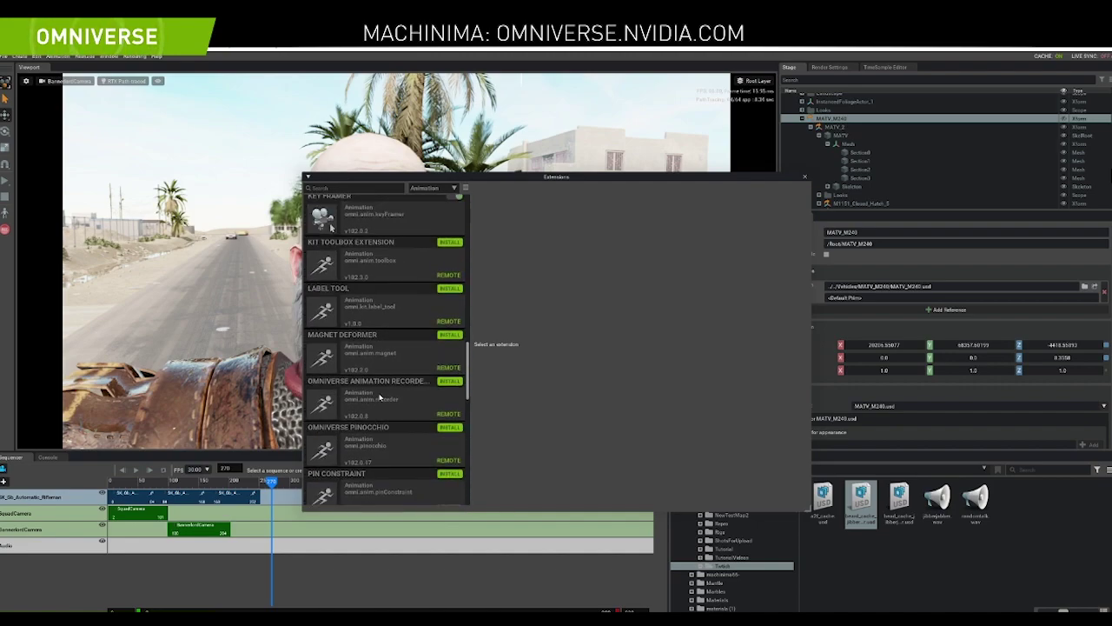
click(382, 262)
scroll(383, 261, up, 8)
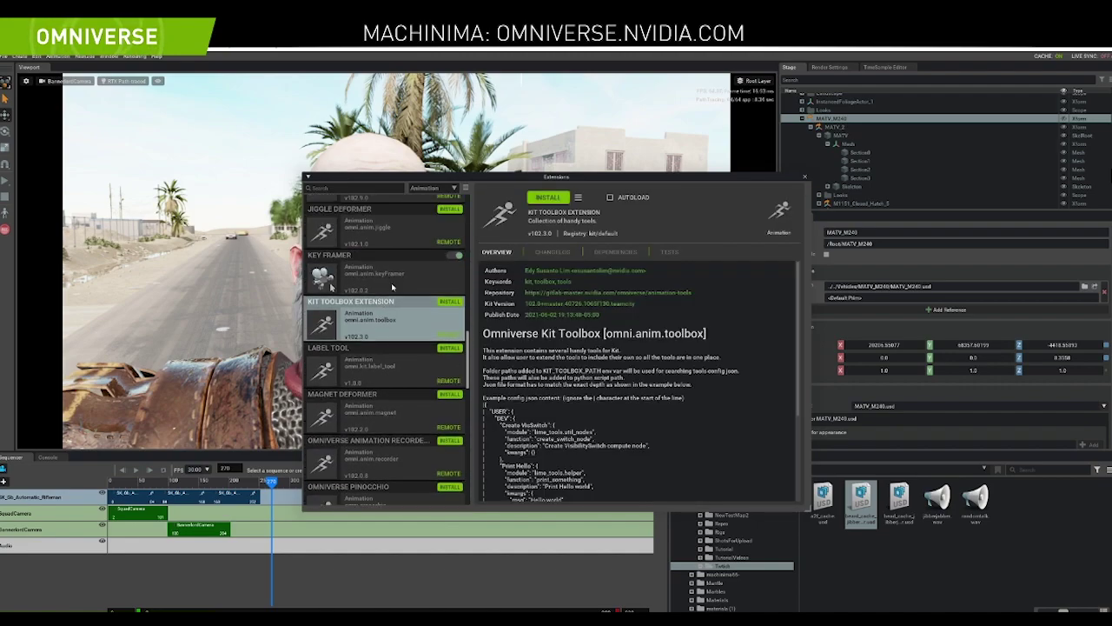
scroll(396, 354, up, 8)
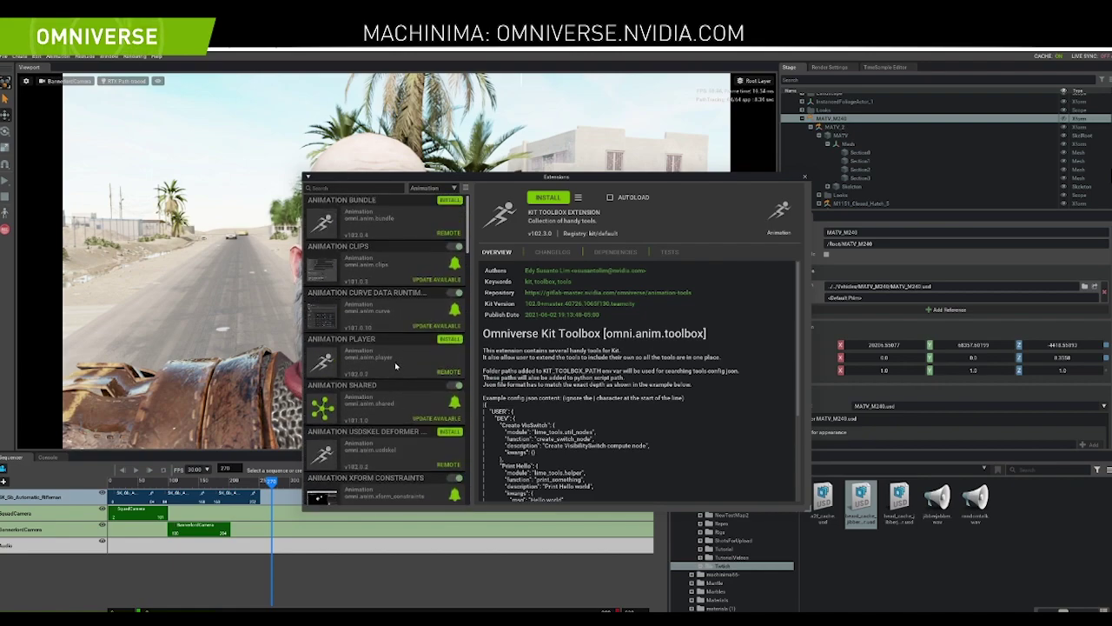
click(805, 176)
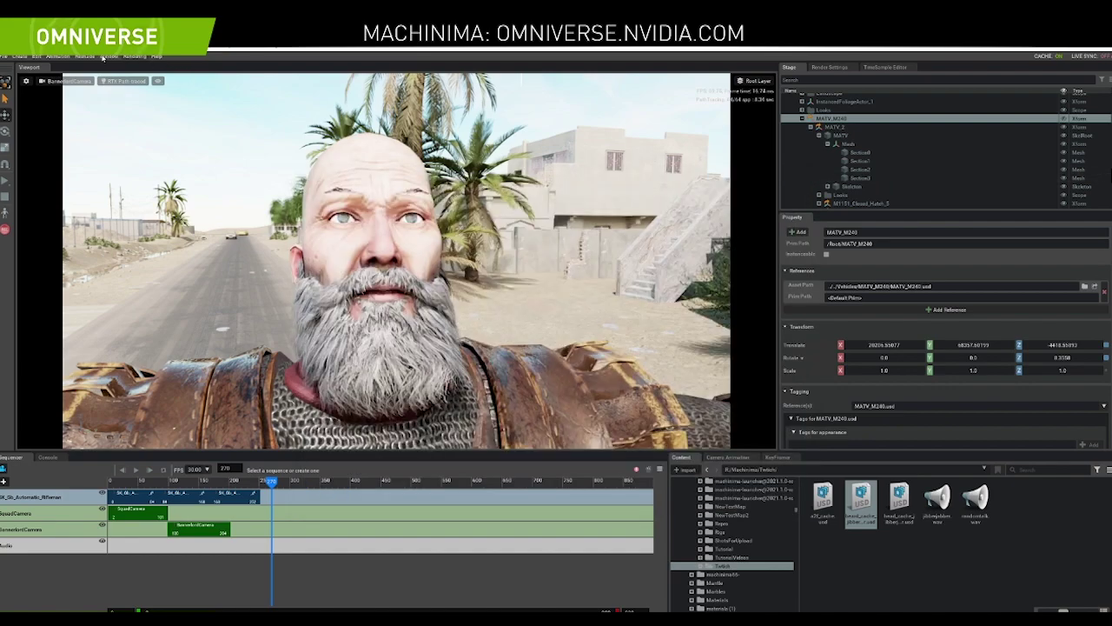
Search all extensions again for "toolki" and "tool", look through the list and close the extension manager
click(108, 56)
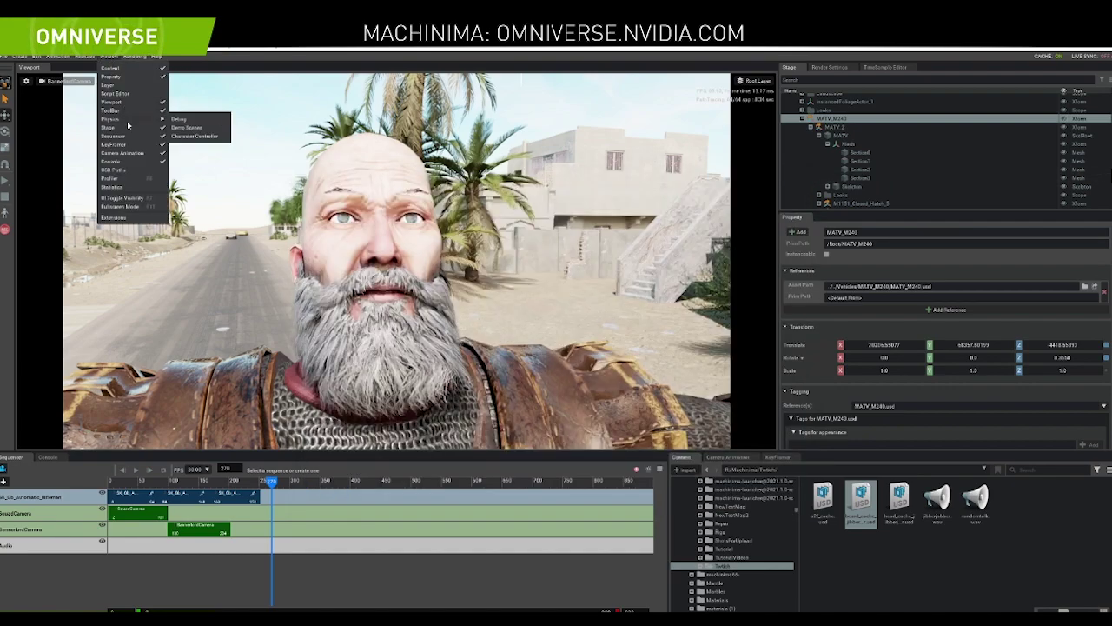
click(121, 218)
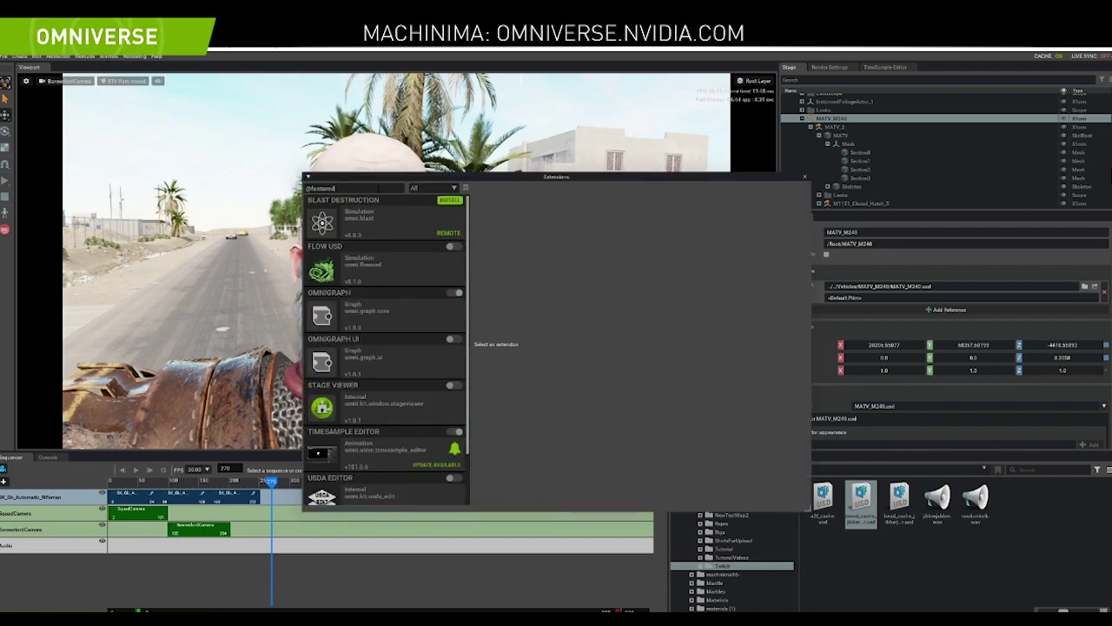
text(toolk)
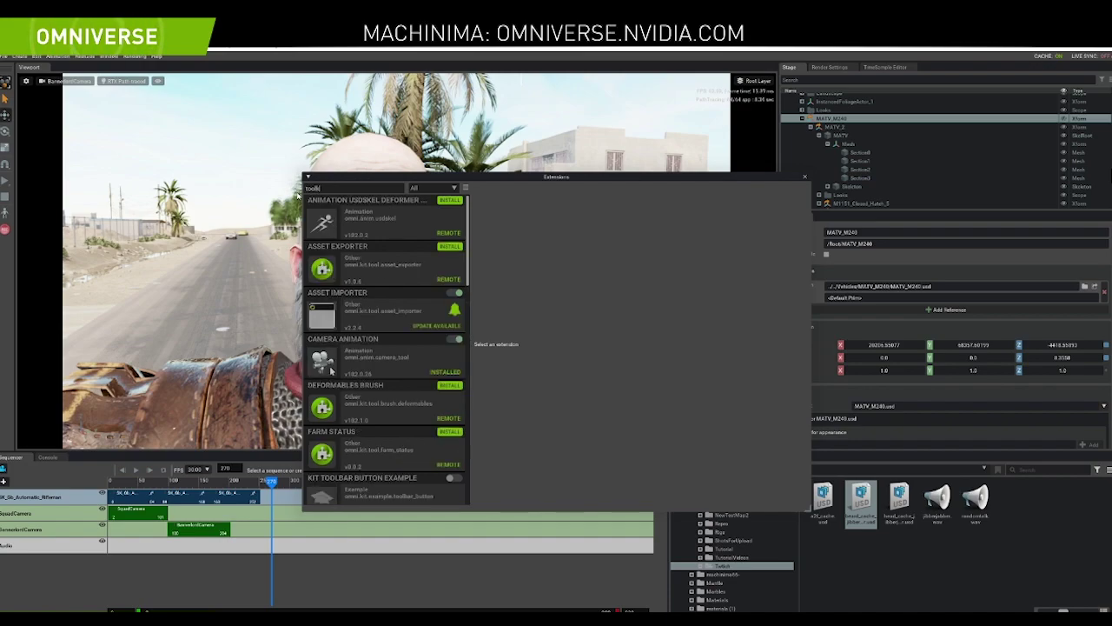
text(i)
key(BackSpace)
key(BackSpace)
scroll(346, 387, down, 10)
scroll(377, 414, down, 8)
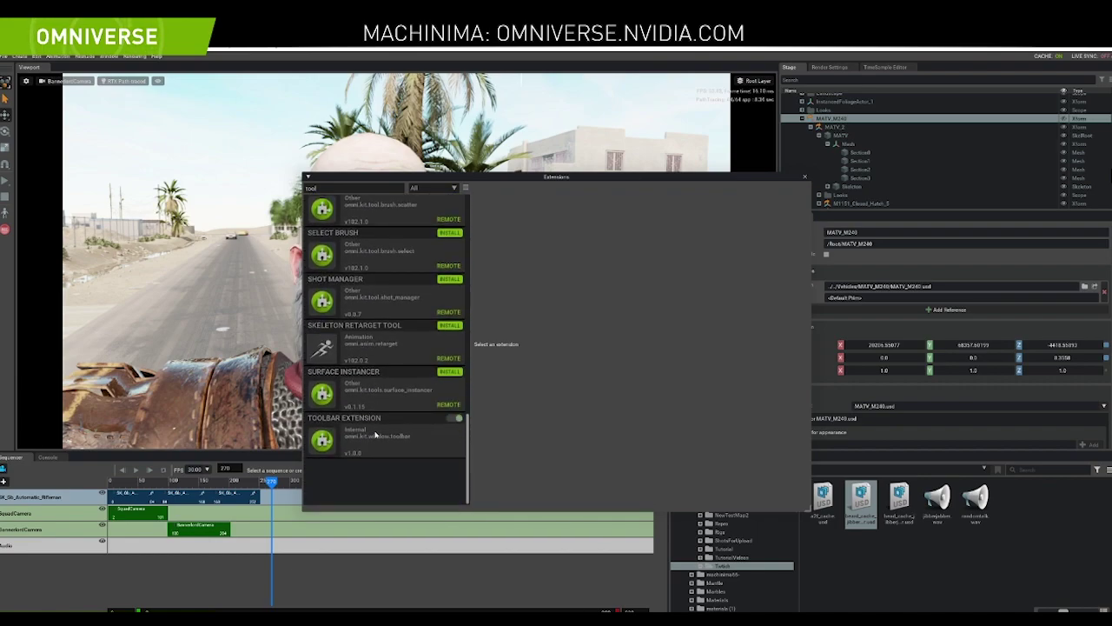
scroll(378, 438, up, 6)
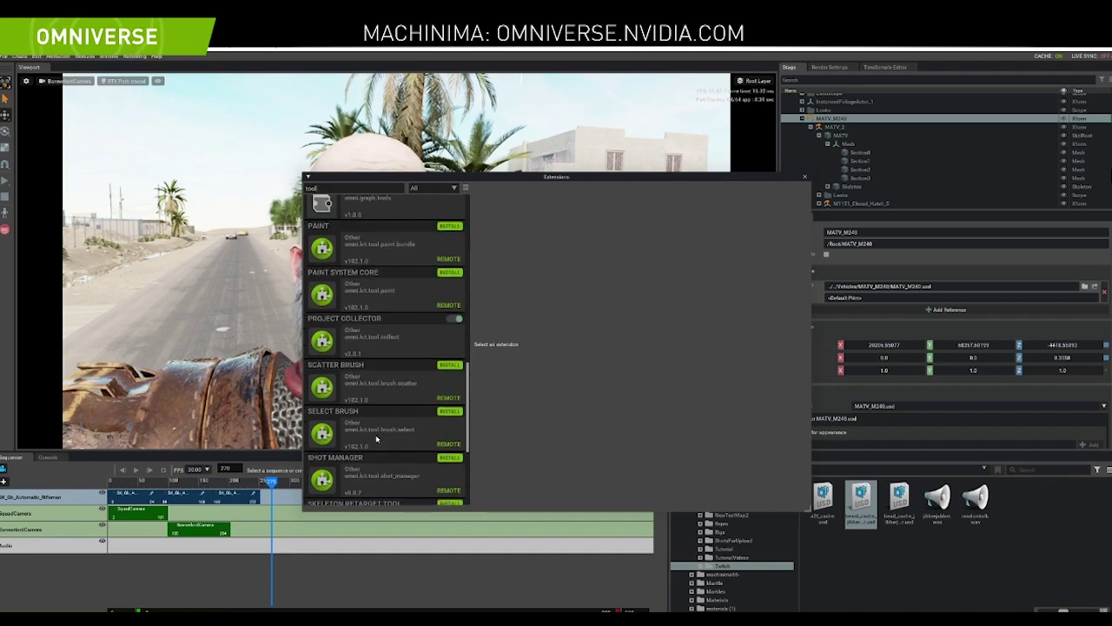
scroll(374, 442, up, 1)
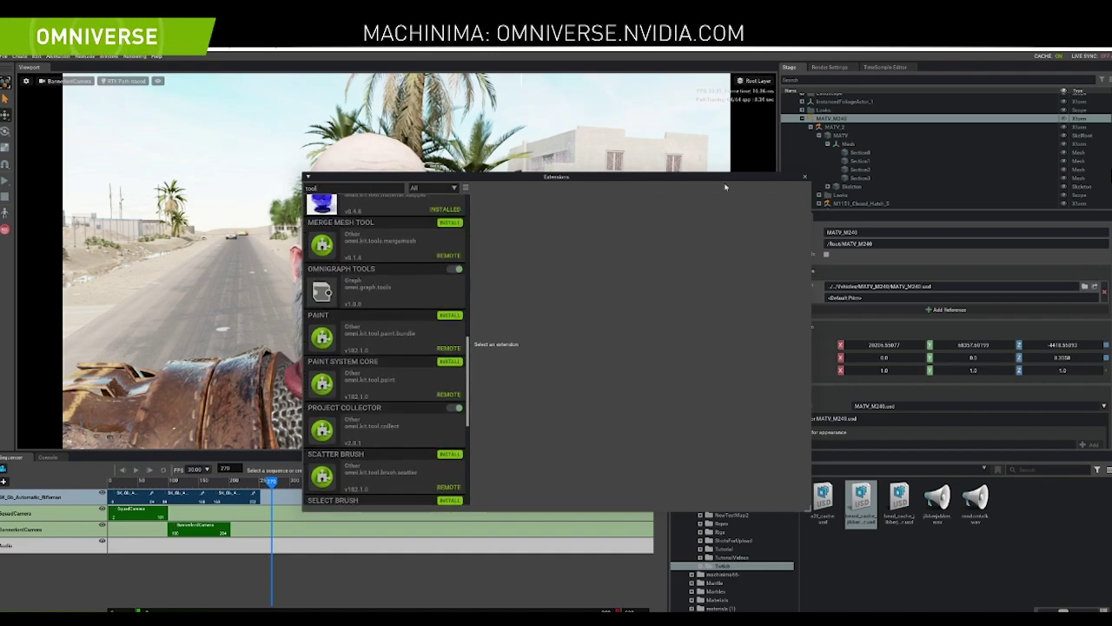
scroll(459, 302, up, 4)
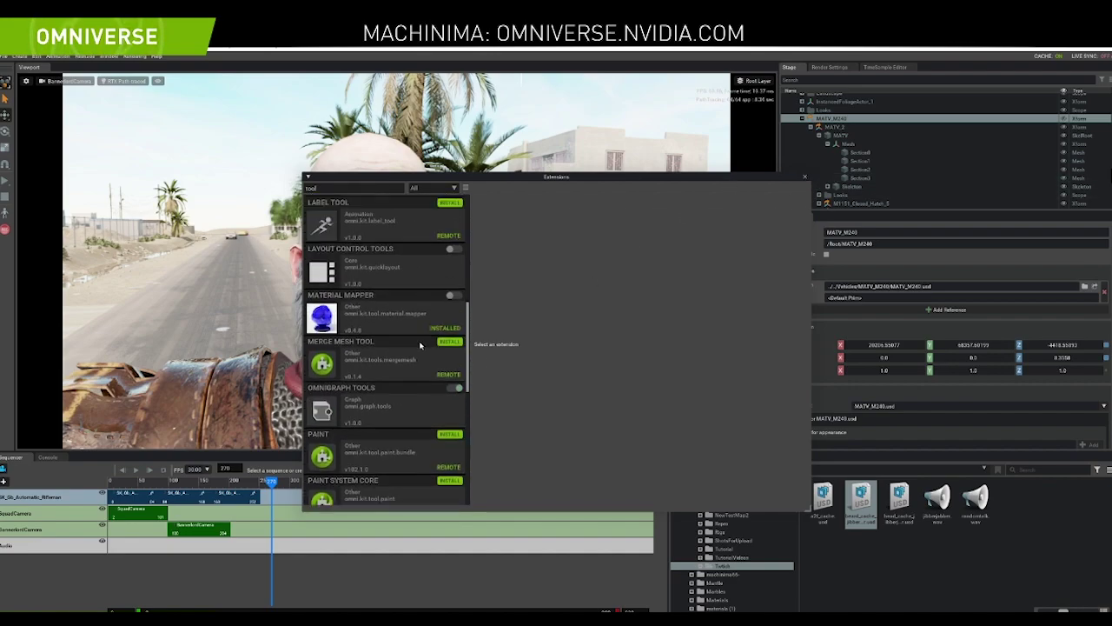
scroll(416, 367, up, 10)
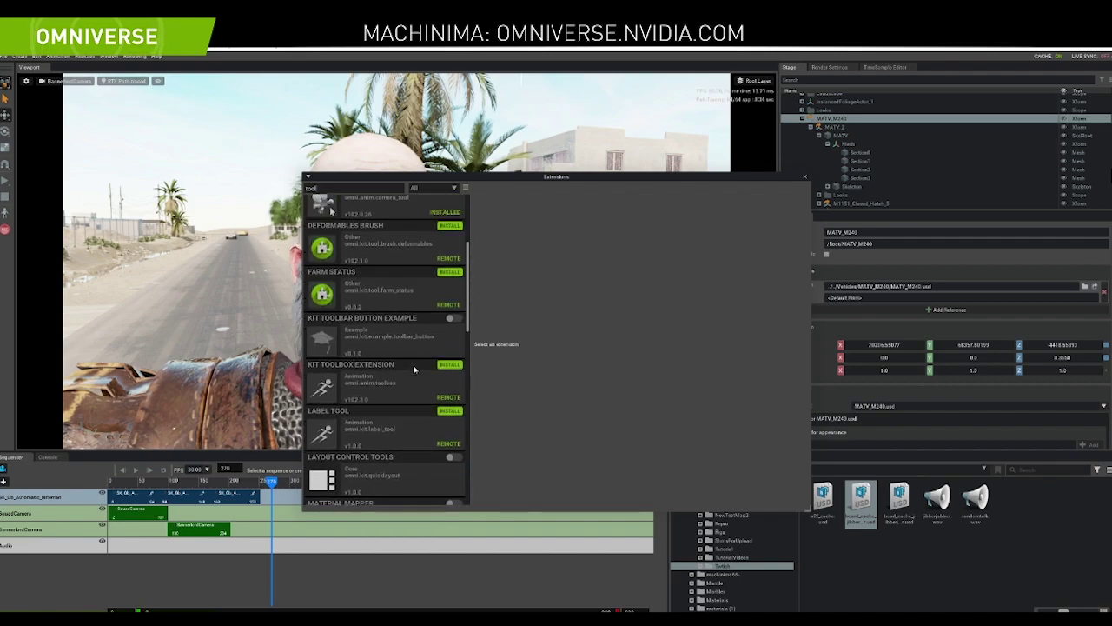
click(806, 177)
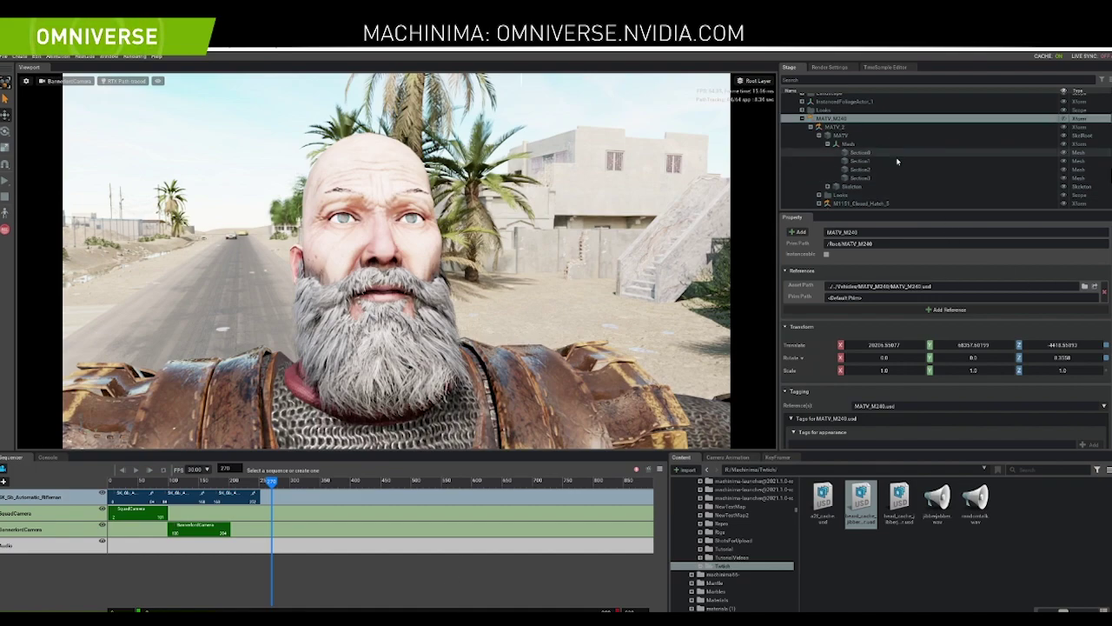
Parent head_cache_jibberjabber and beard_cache_jibberjabber under Imperial_Legionary and set their X translation to 0
scroll(878, 148, up, 3)
scroll(878, 161, down, 5)
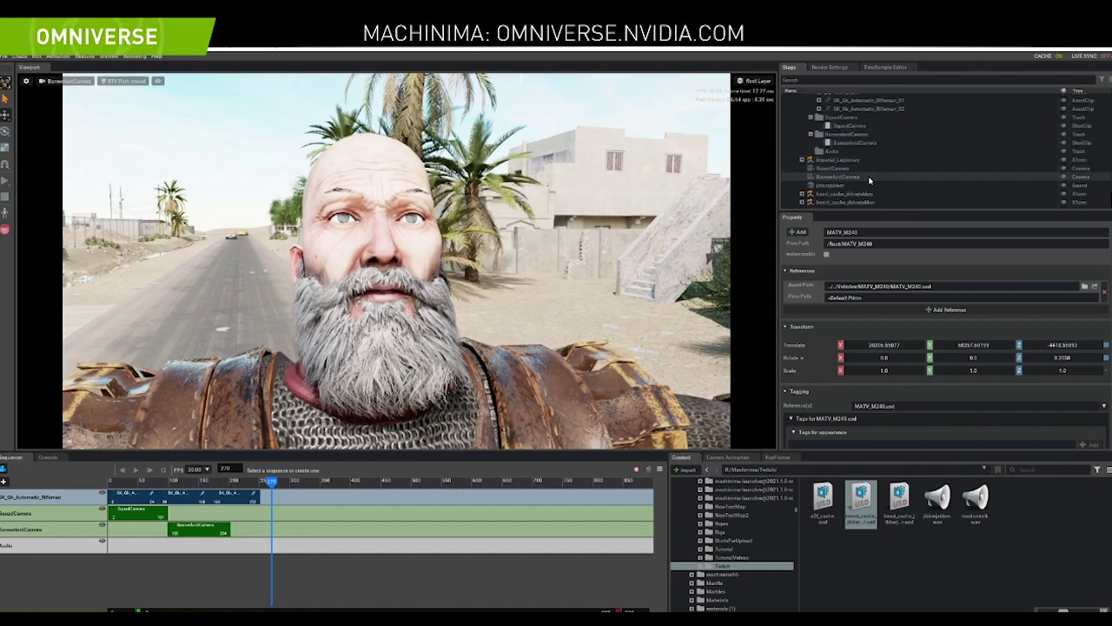
click(852, 193)
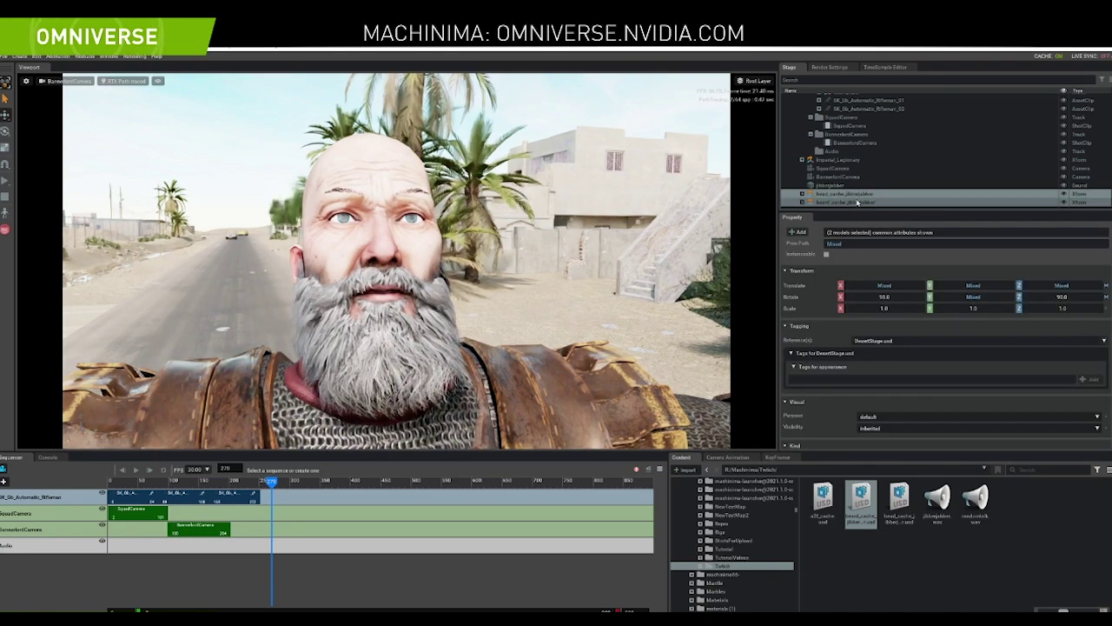
ctrl+click(853, 201)
drag(859, 194, 847, 161)
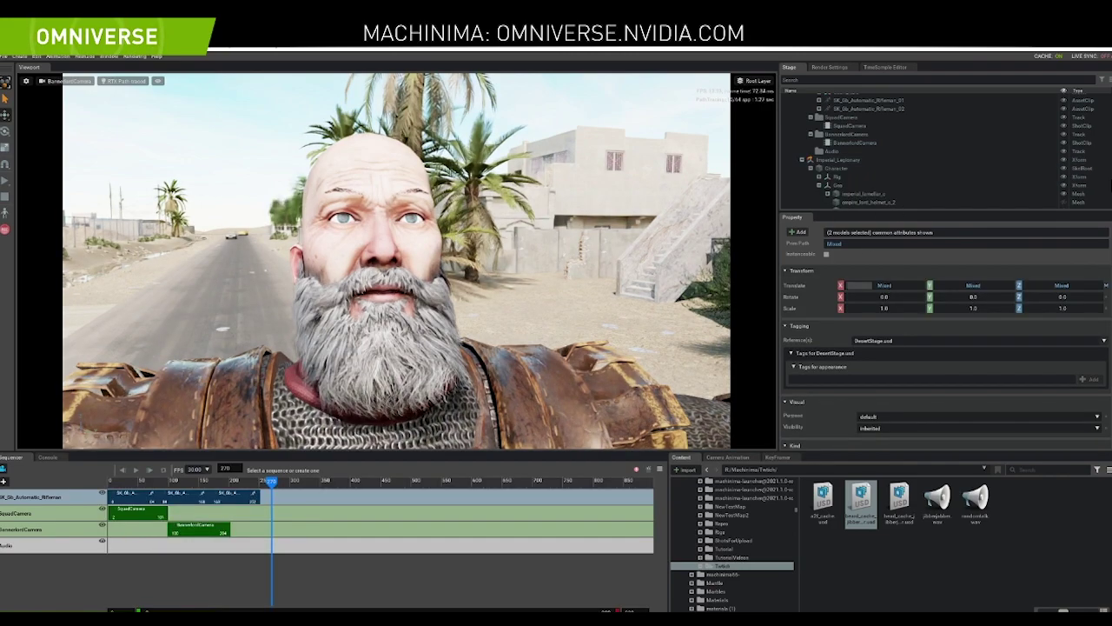
text(0)
key(Return)
Set the Y and Z translation of head_cache_jibberjabber under Imperial_Legionary to 0
click(867, 197)
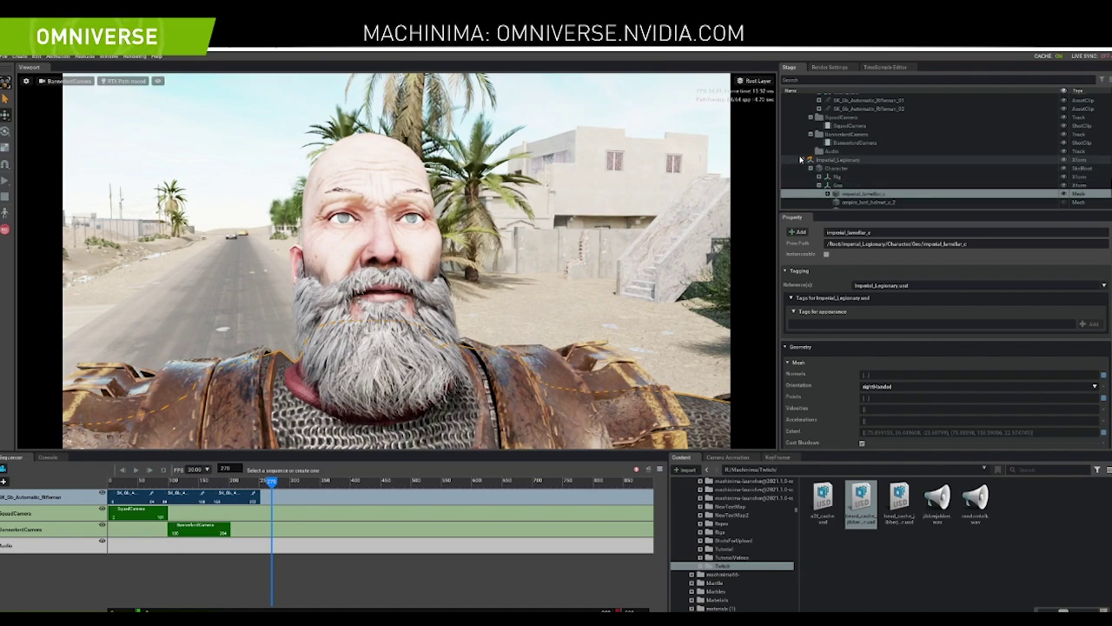
click(801, 159)
click(803, 160)
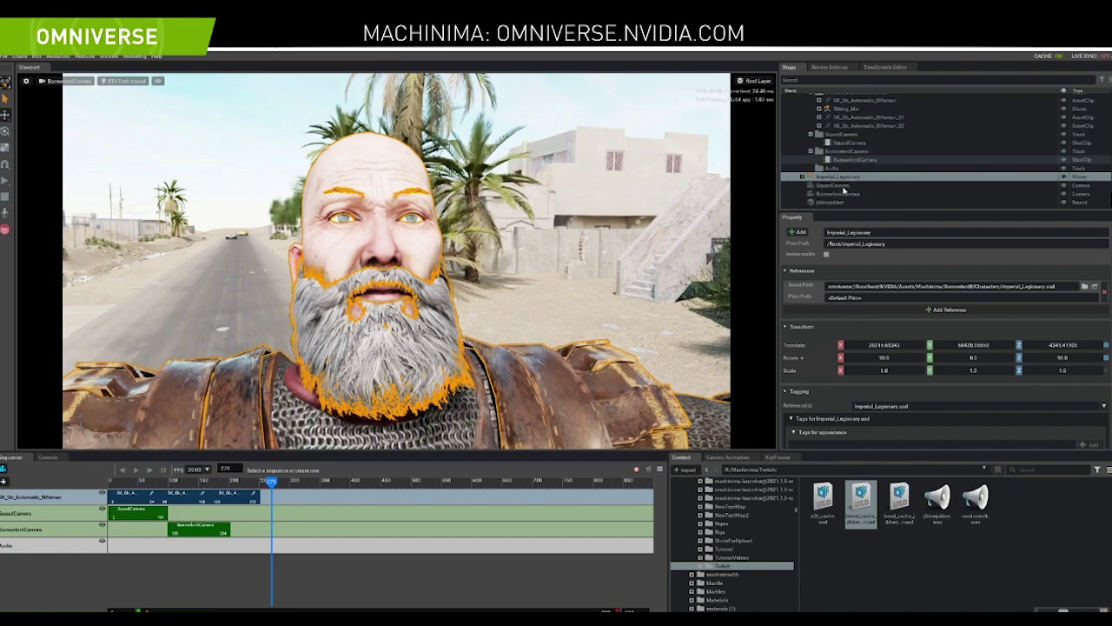
click(802, 177)
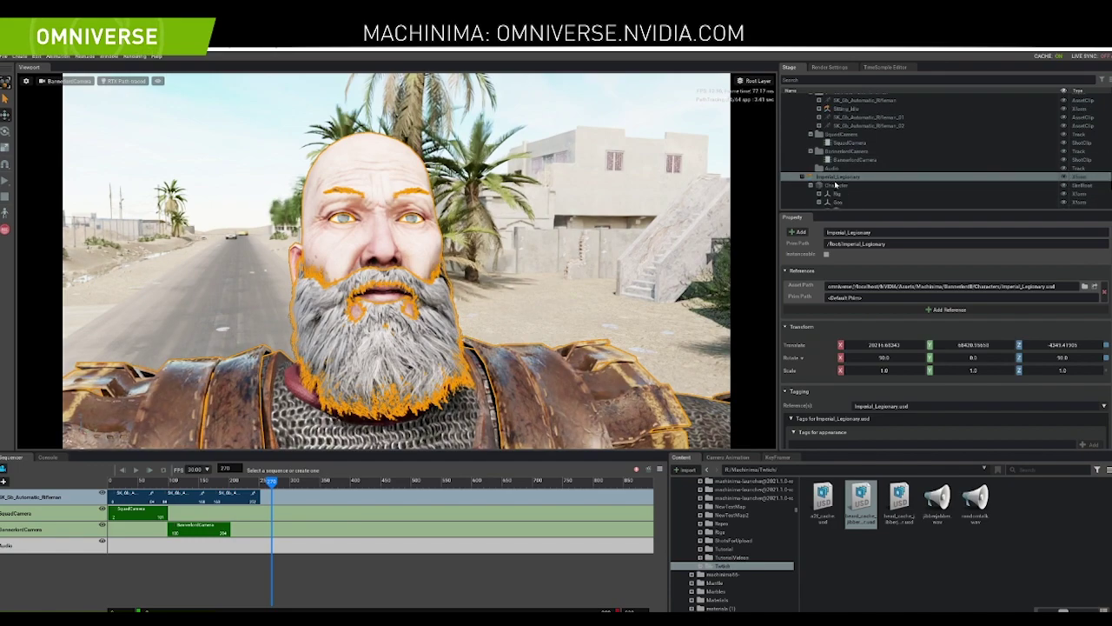
scroll(855, 193, down, 2)
click(818, 144)
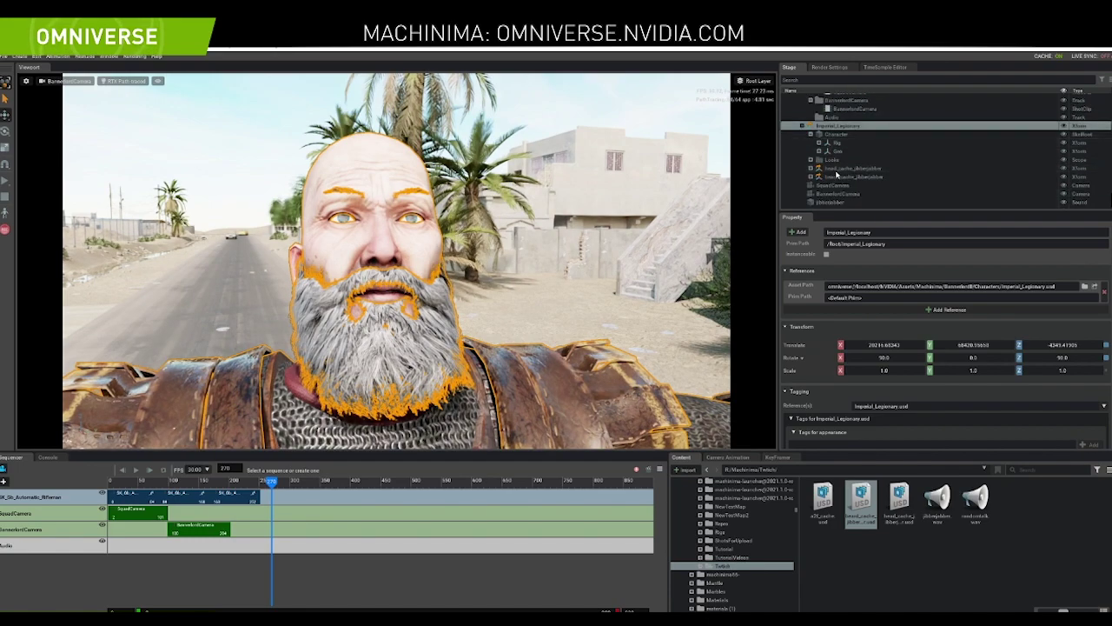
click(852, 167)
double_click(973, 345)
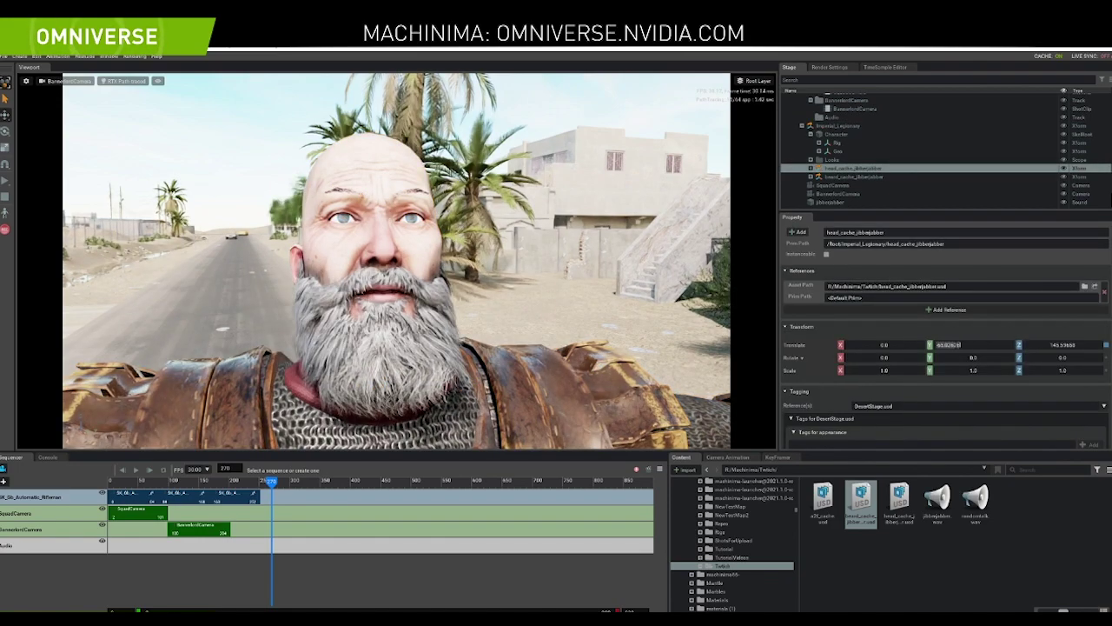
text(0)
key(Return)
double_click(1062, 345)
text(0)
key(Return)
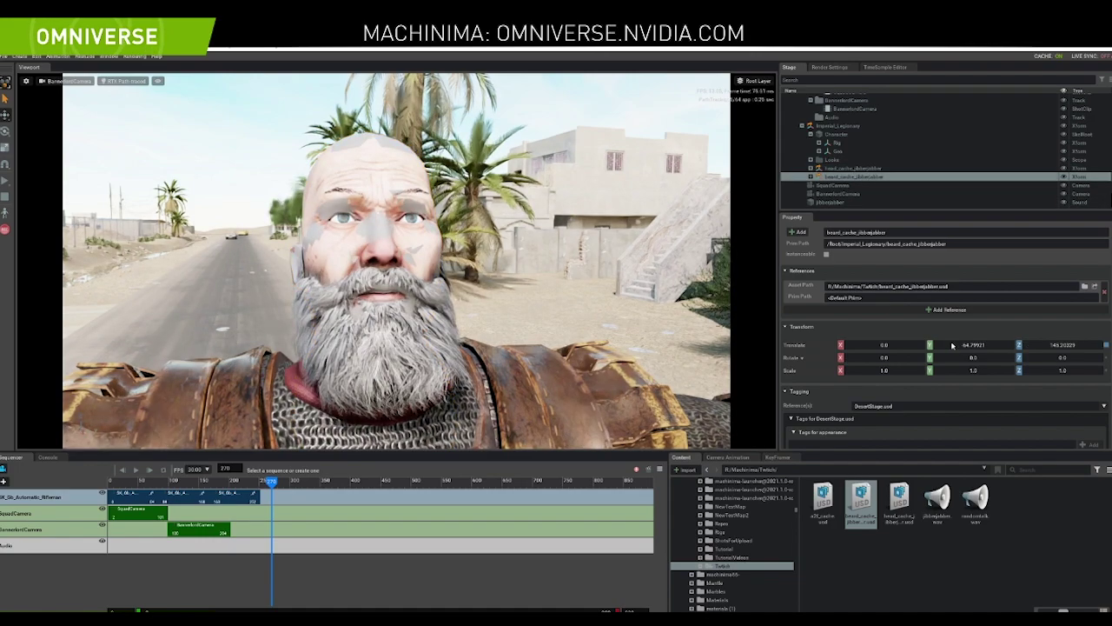
Set the Y and Z translation of beard_cache_jibberjabber under Imperial_Legionary to 0
double_click(951, 345)
text(0)
key(Tab)
text(0)
key(Return)
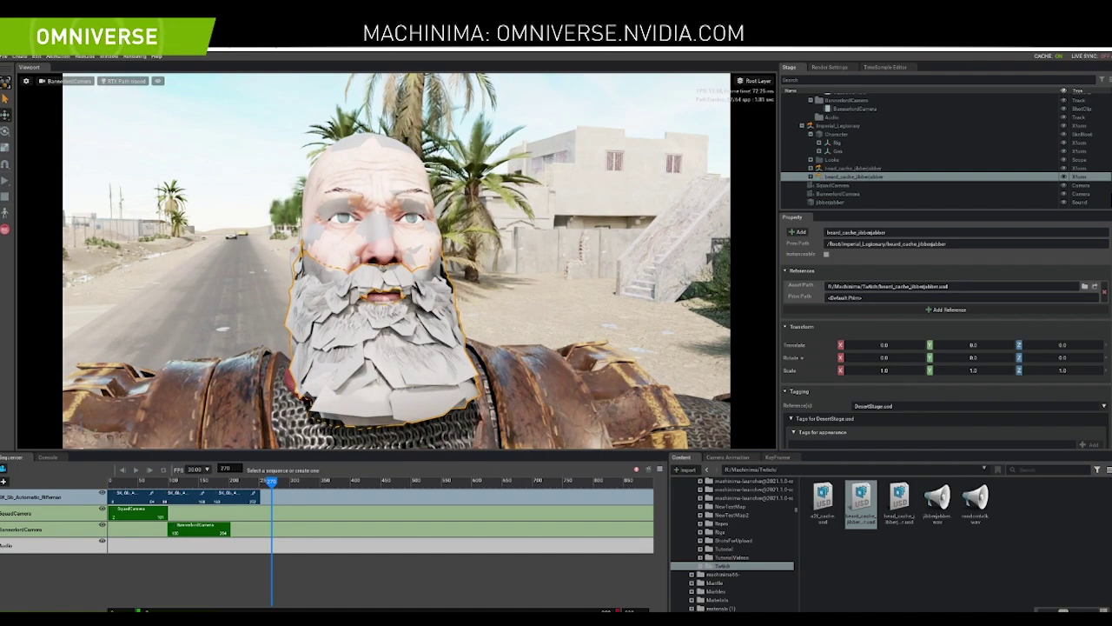
Switch to Audio2Face, search its extensions for "toolbox" and examine the Kit Toolbox Extension details
key(alt+Tab)
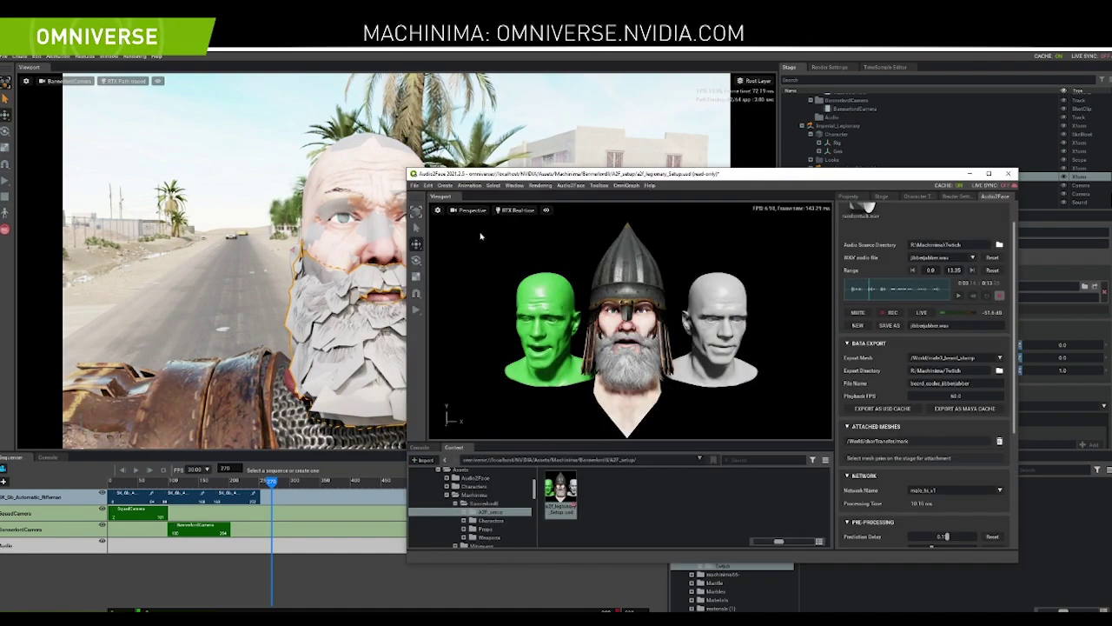
click(515, 186)
click(520, 320)
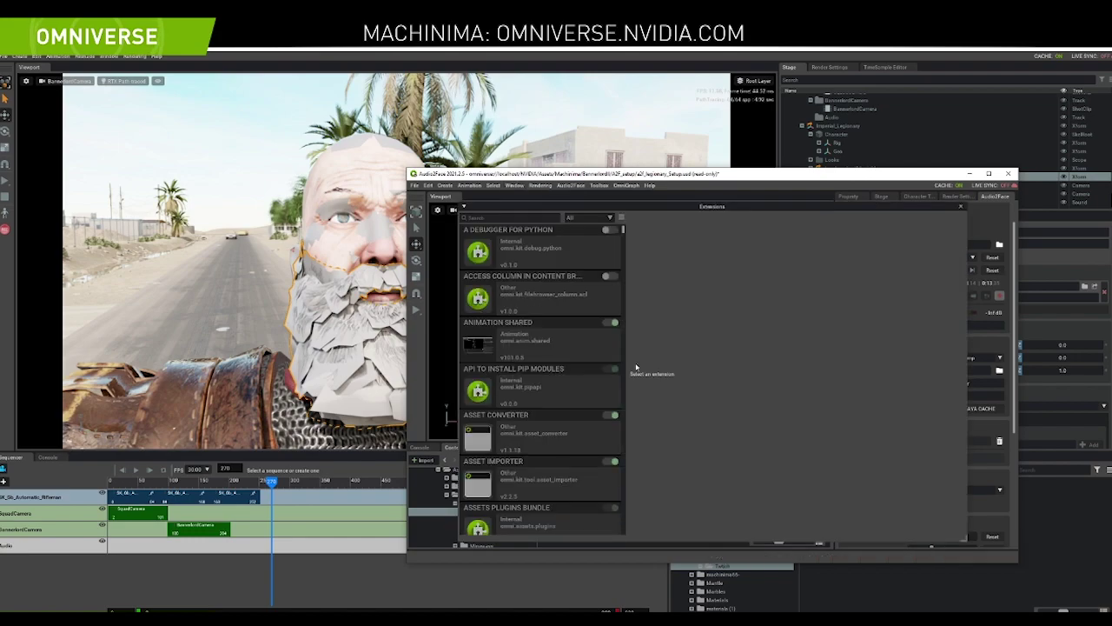
text(toolk)
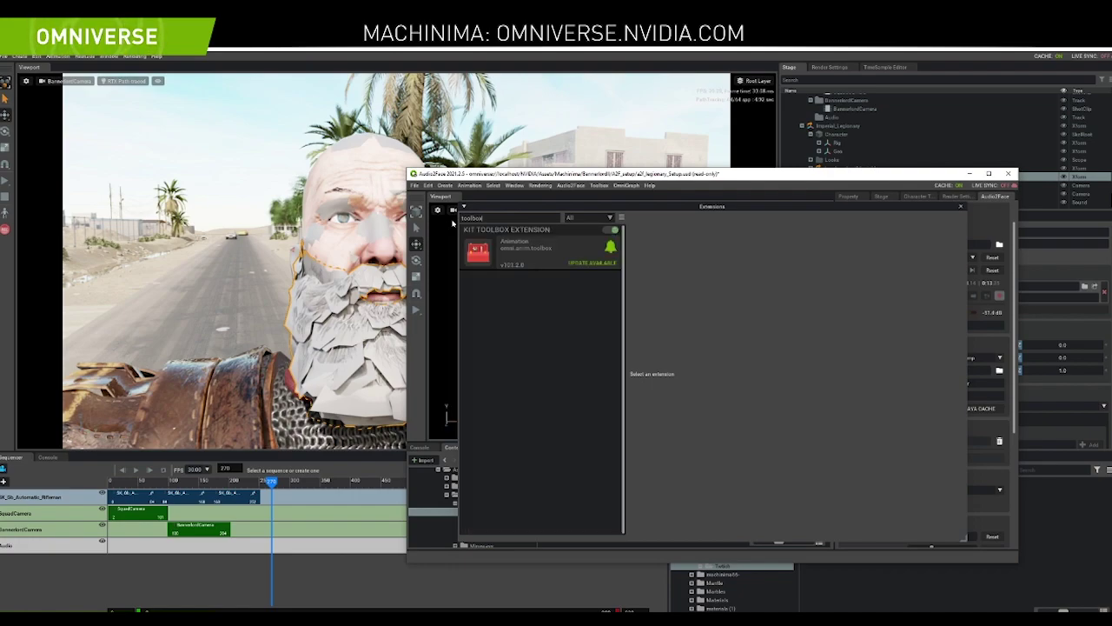
click(492, 242)
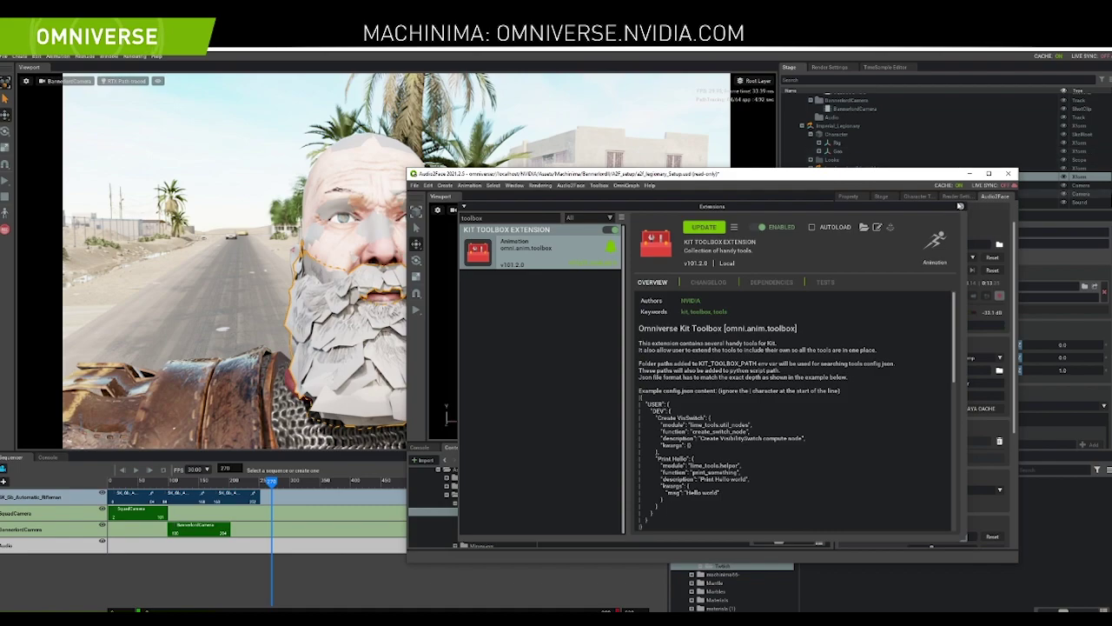
click(963, 207)
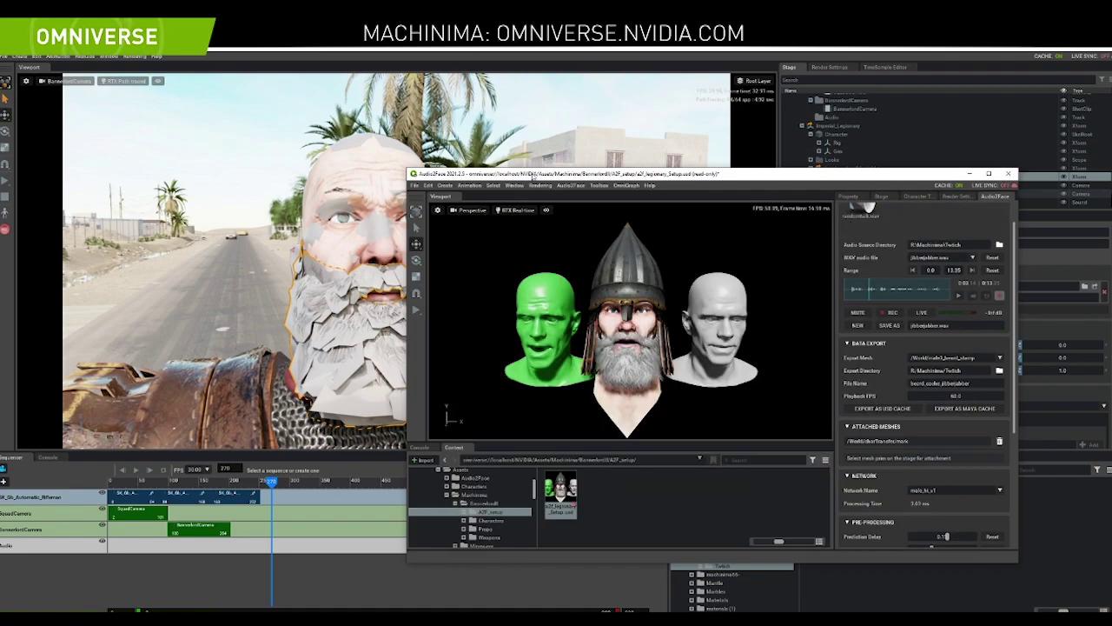
Return to Machinima, search the extension manager for "toolkit" and "tool", and open the Kit Toolbox Extension details
click(115, 58)
click(115, 58)
click(115, 59)
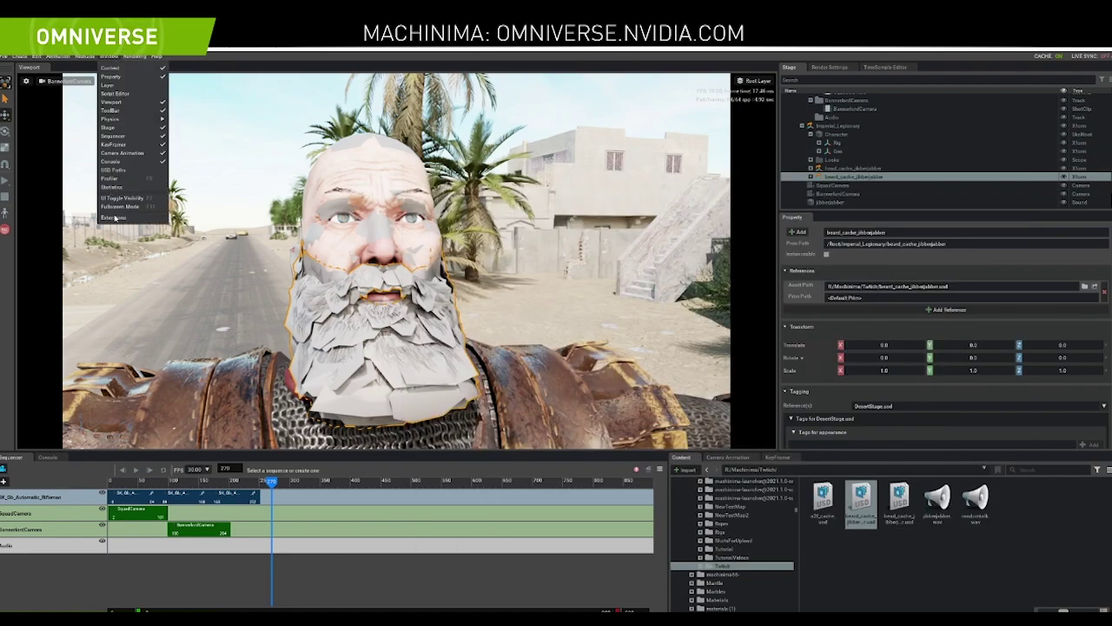
click(116, 218)
text(toolkit)
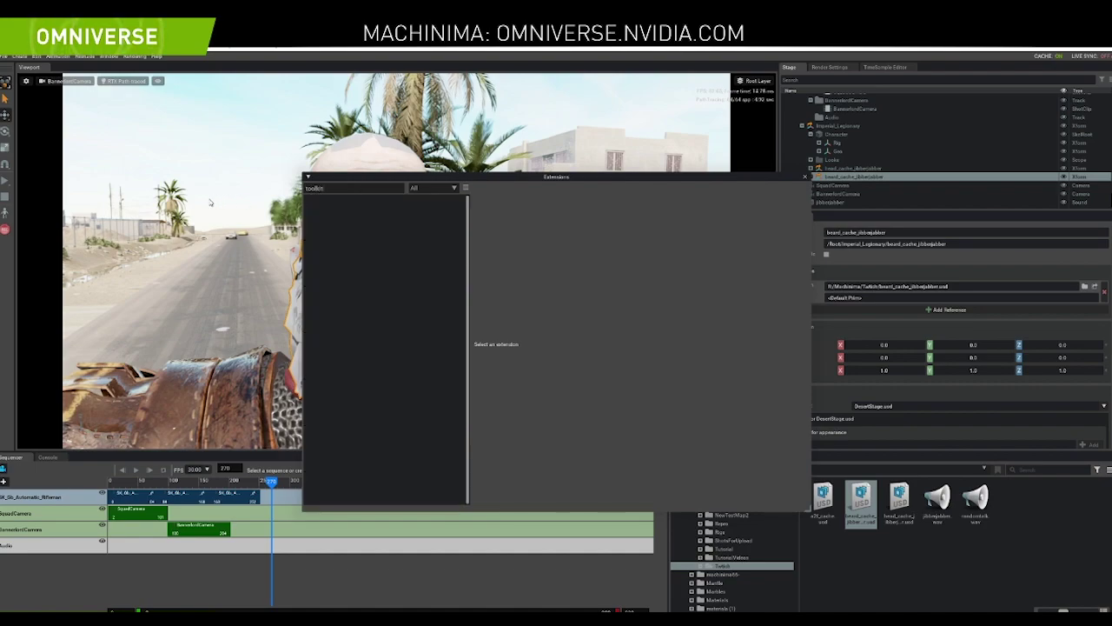
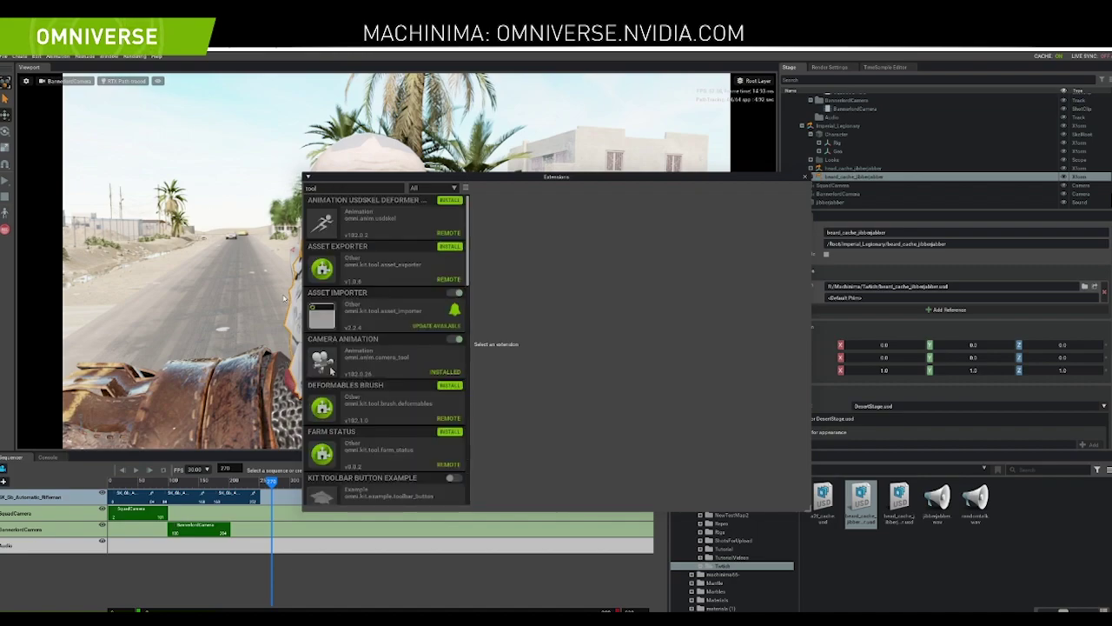
scroll(330, 370, down, 3)
click(370, 408)
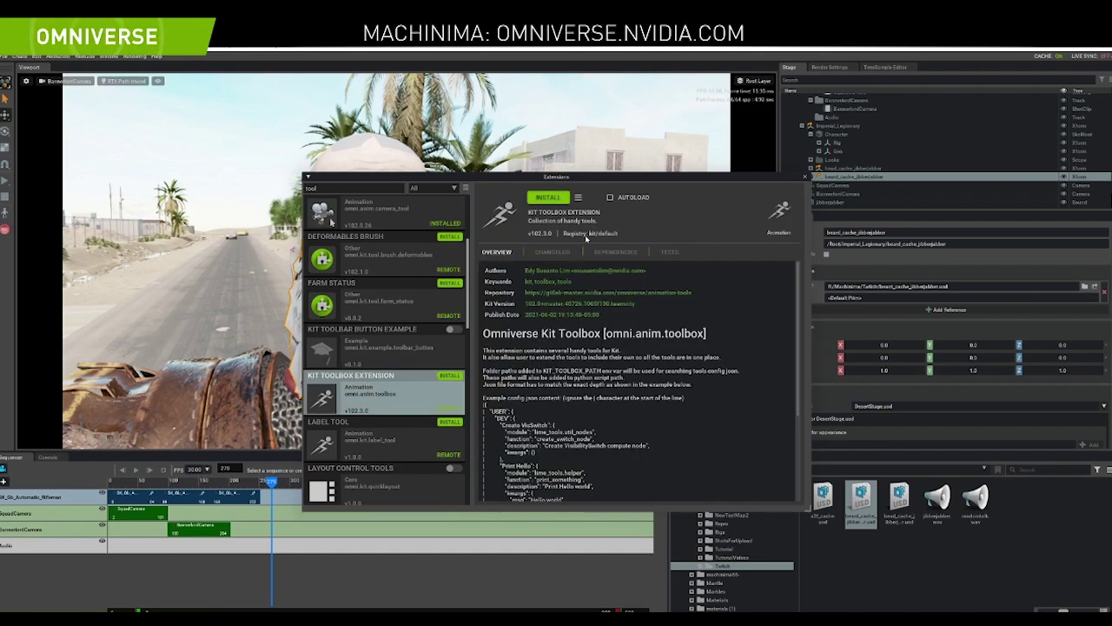
Switch the Kit Toolbox Extension to version 101.3.0, enable it and close the extension manager
click(578, 198)
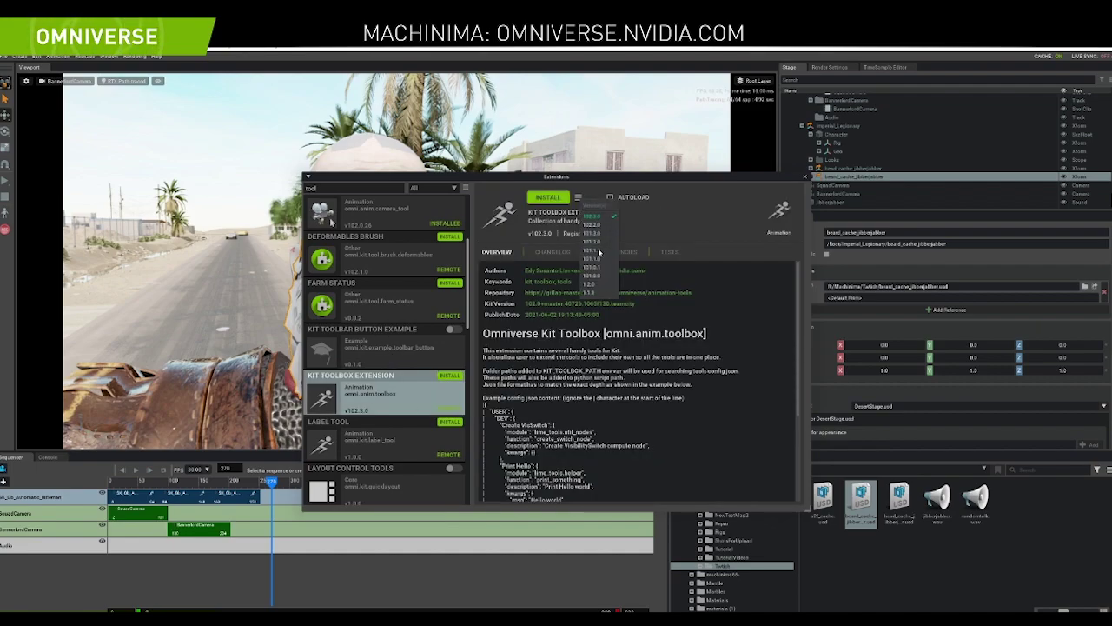
click(601, 235)
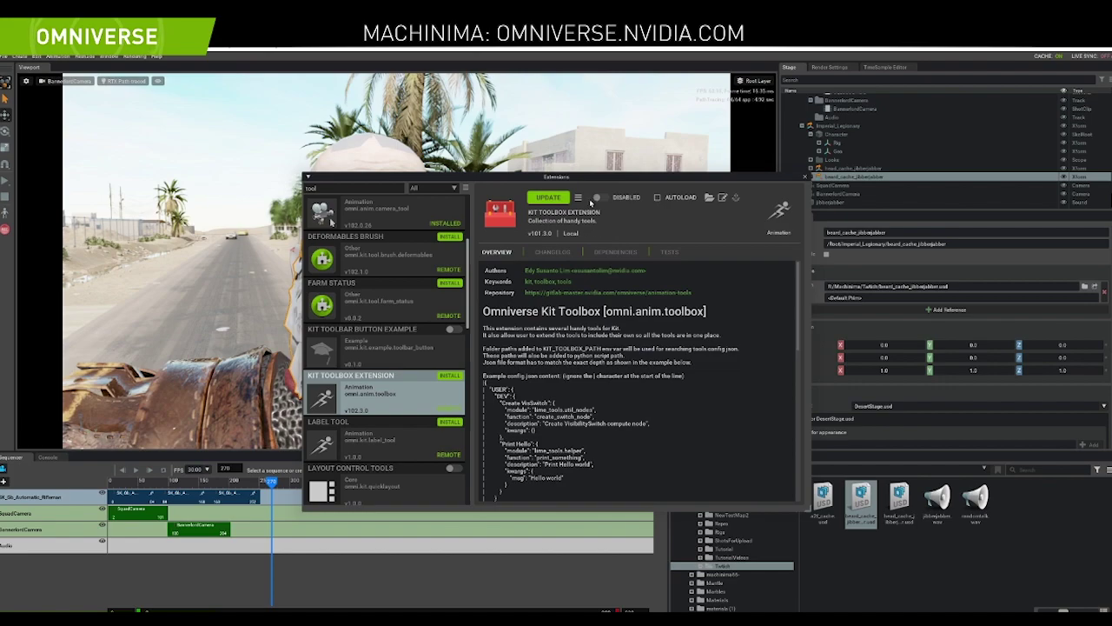
click(598, 199)
click(805, 178)
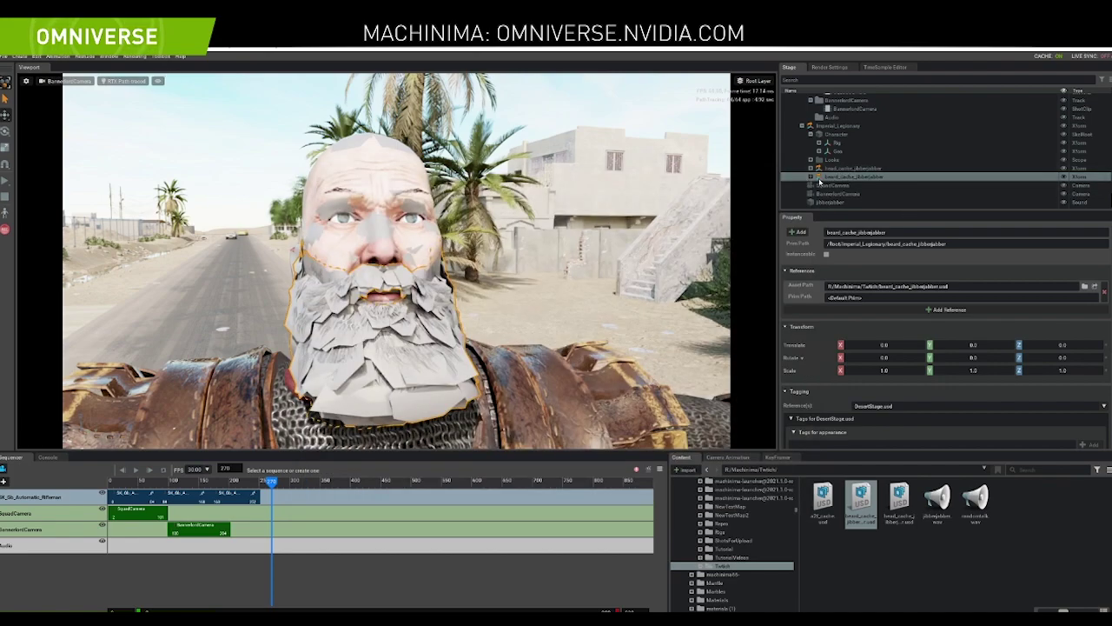
Examine the a2fMesh inside beard_cache_jibberjabber, the male3_Head mesh and the mesh tools of the built-in toolbox
click(811, 177)
click(847, 185)
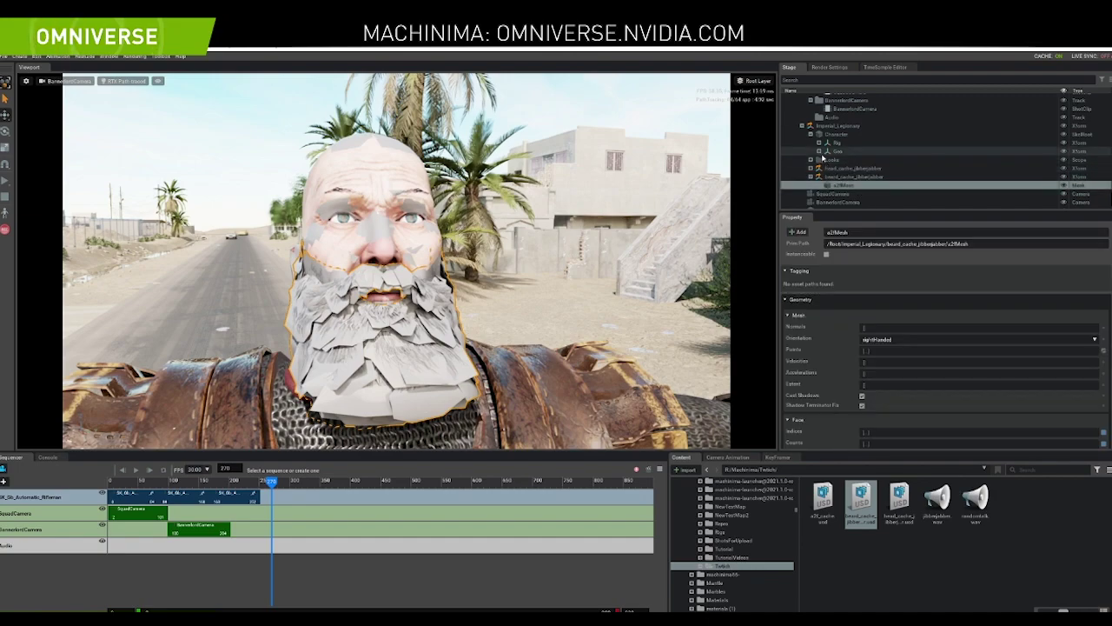
click(354, 174)
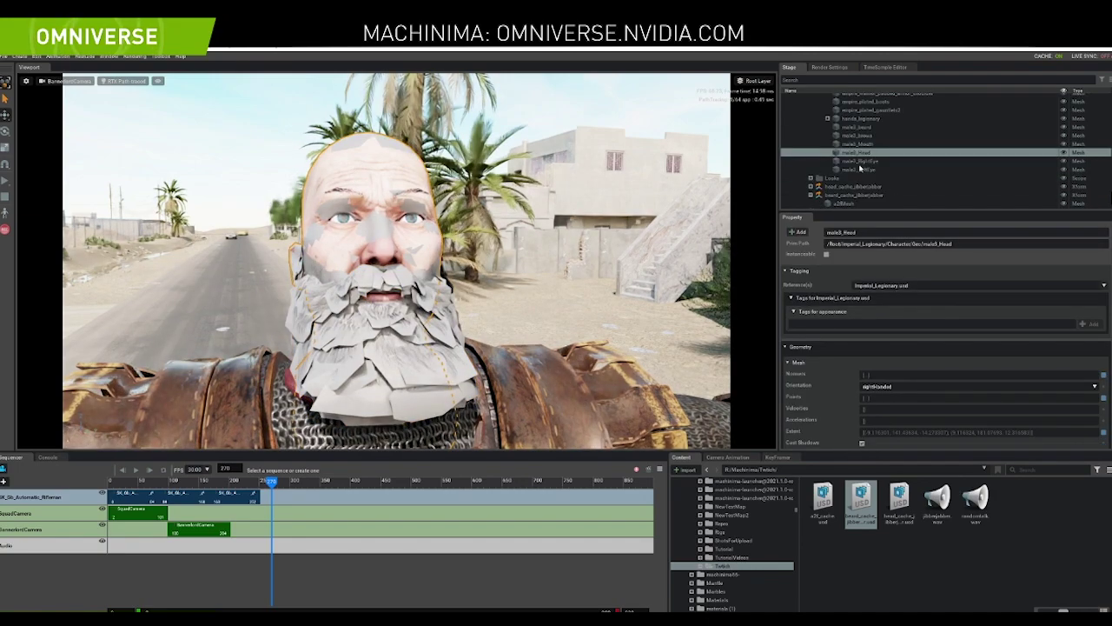
click(159, 57)
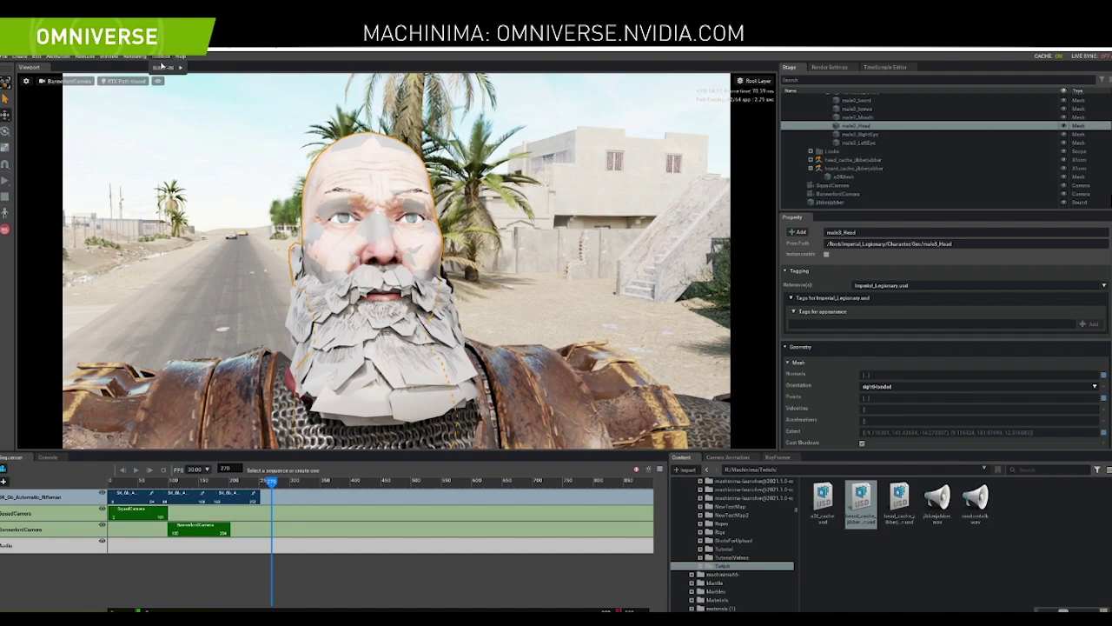
mouse_move(162, 68)
mouse_move(212, 87)
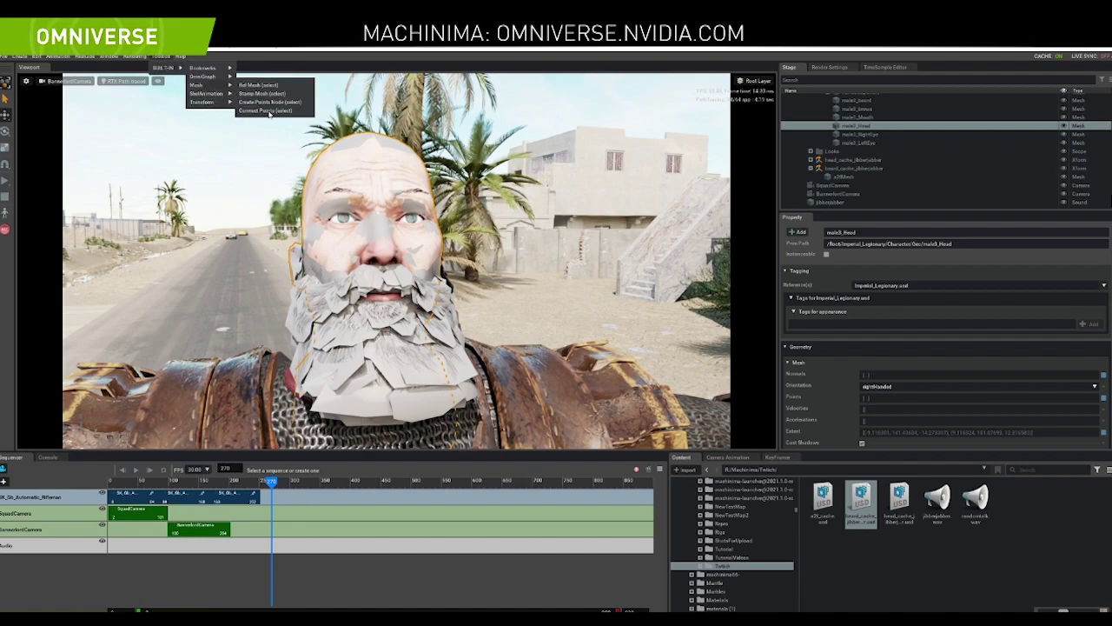
click(847, 178)
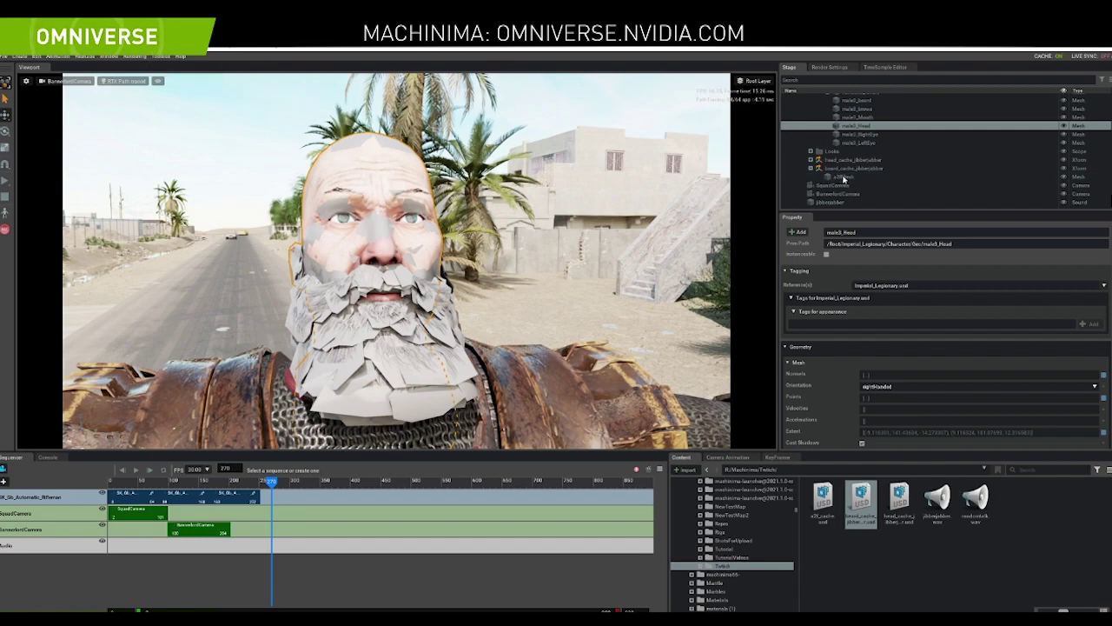
Try to connect the points of male3_beard and the beard cache's a2fMesh, with male3_beard selected first
click(844, 177)
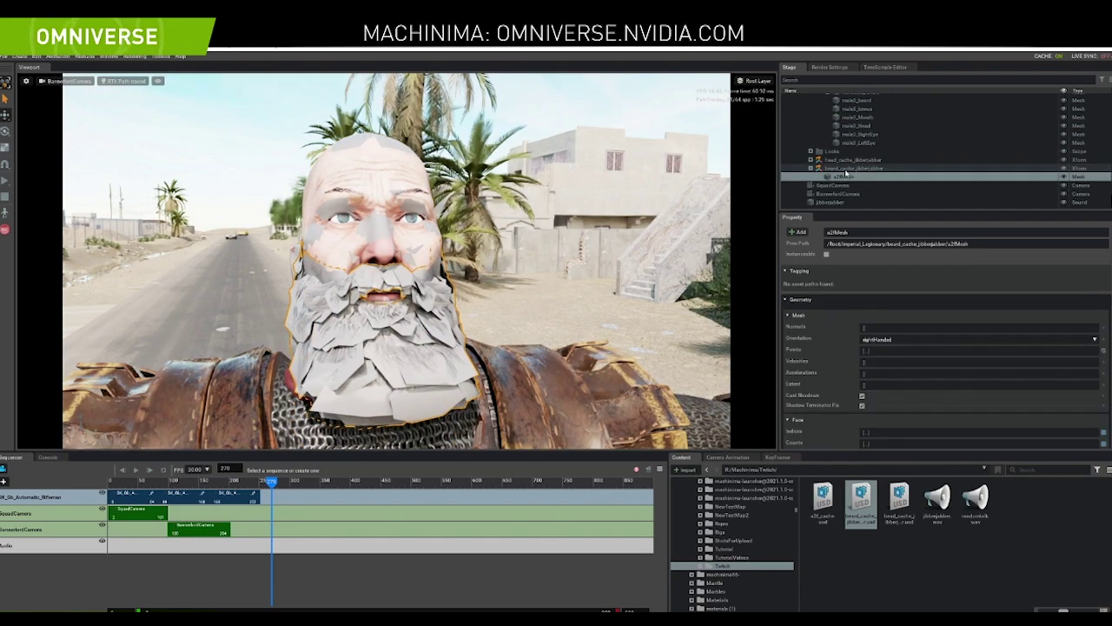
click(864, 102)
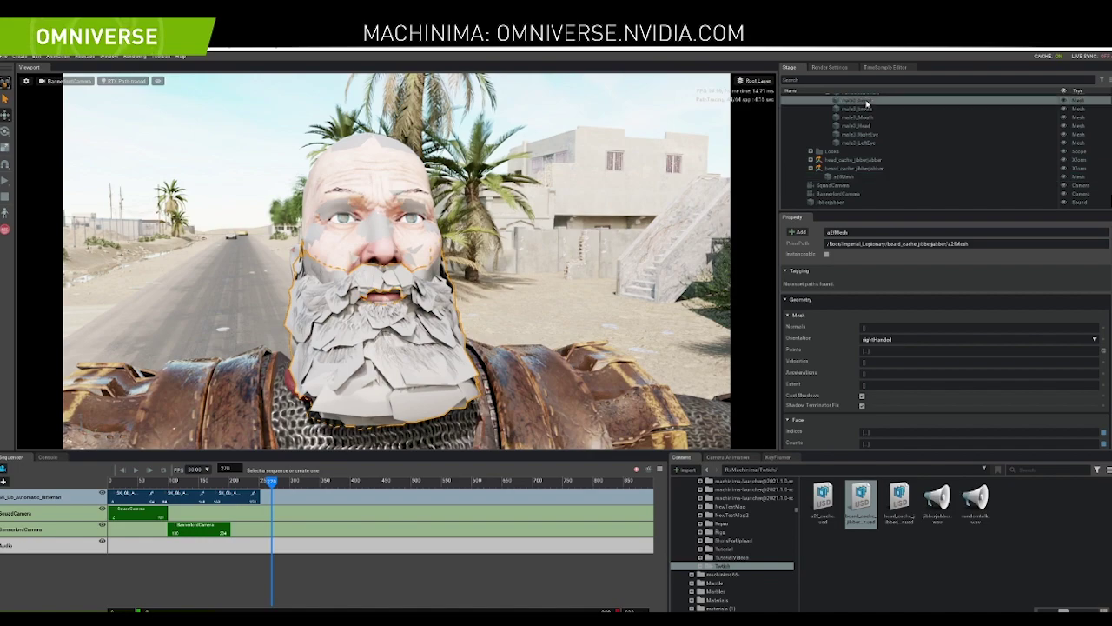
ctrl+click(846, 178)
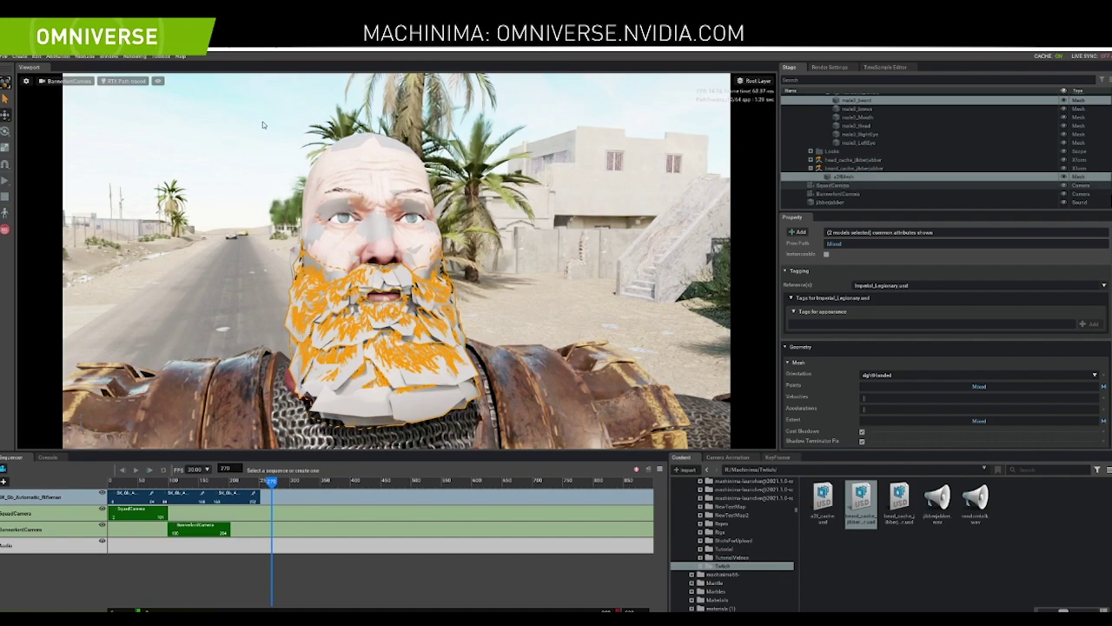
click(161, 57)
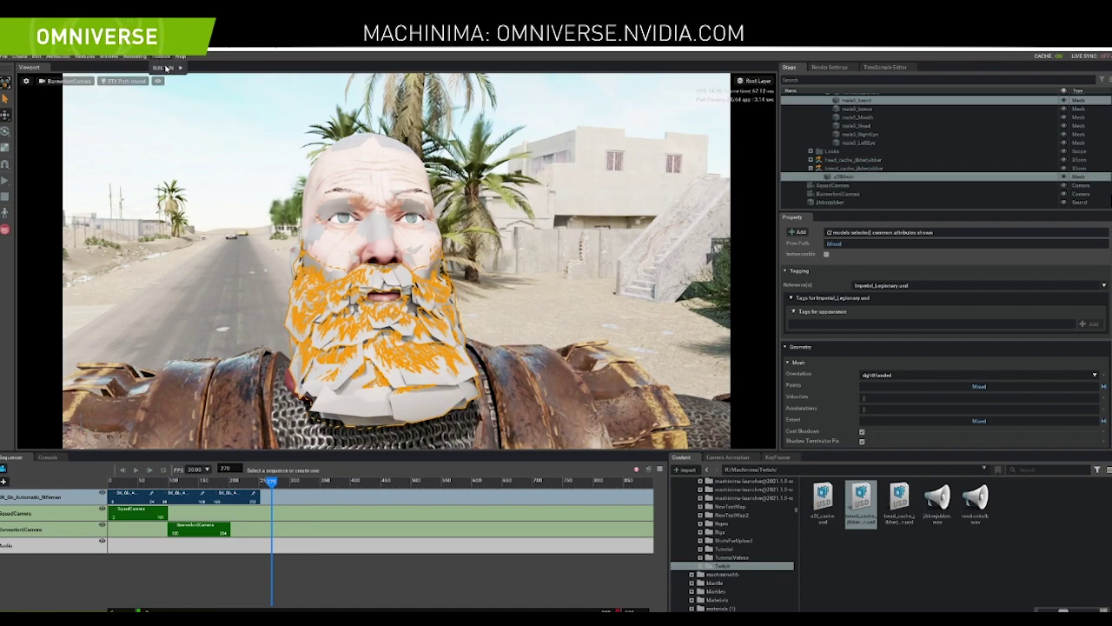
mouse_move(165, 67)
mouse_move(198, 85)
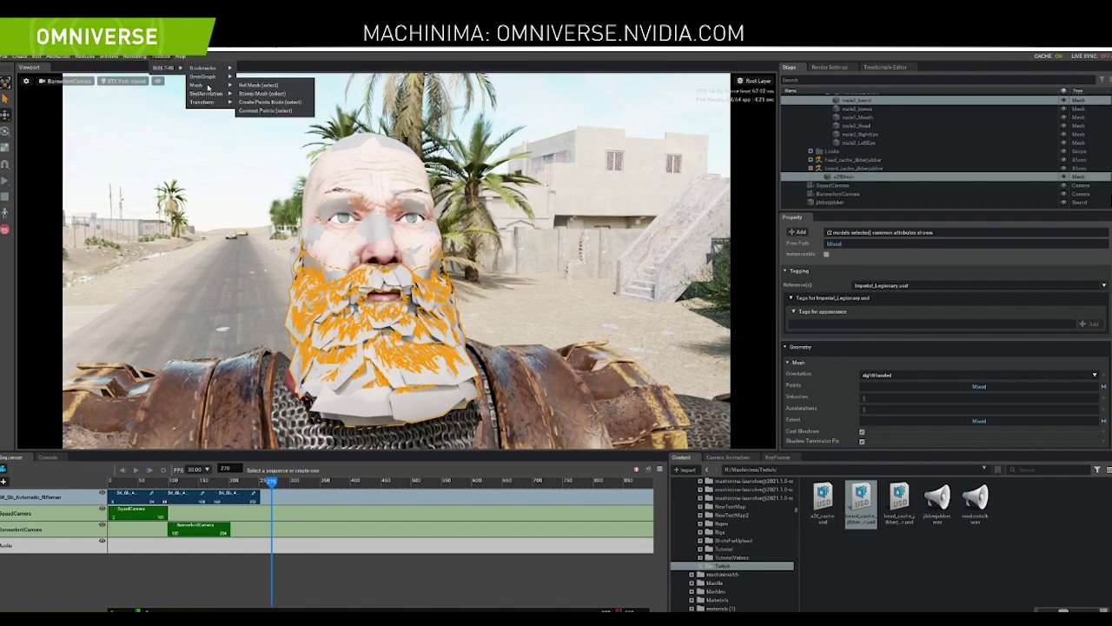
click(267, 111)
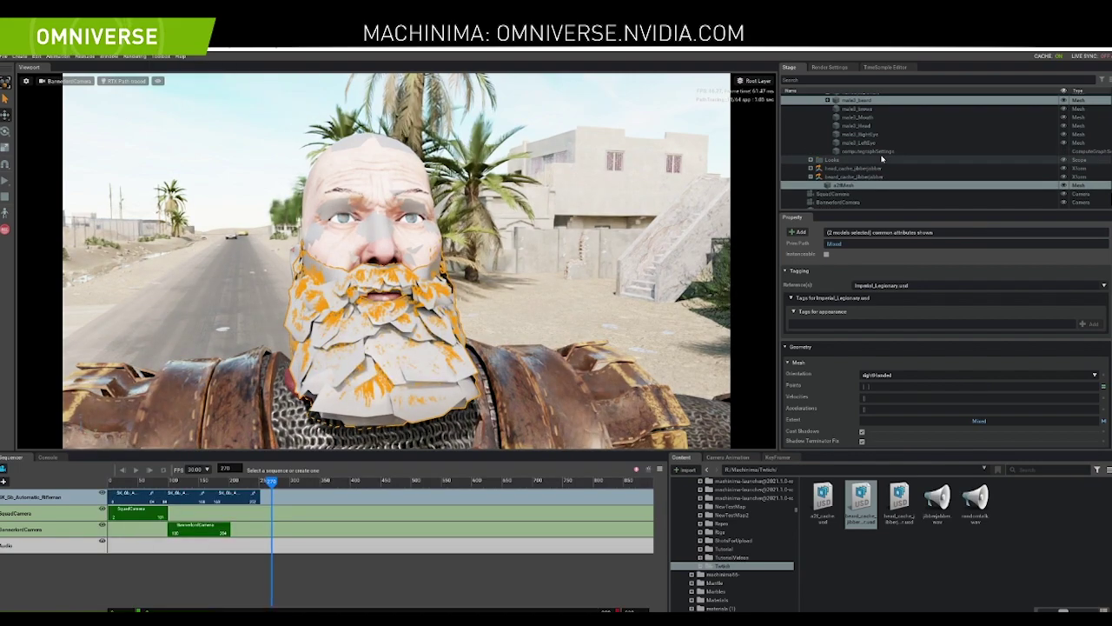
Delete the points_node under male3_beard and the computegraphSettings prim in the character's Geo group
click(880, 152)
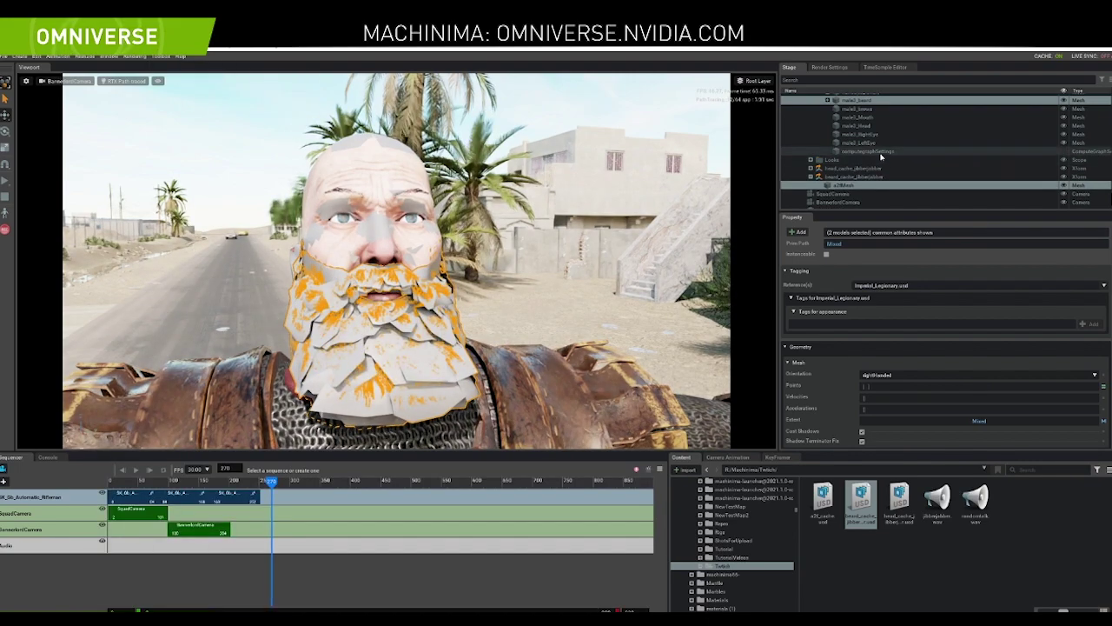
click(828, 100)
click(866, 109)
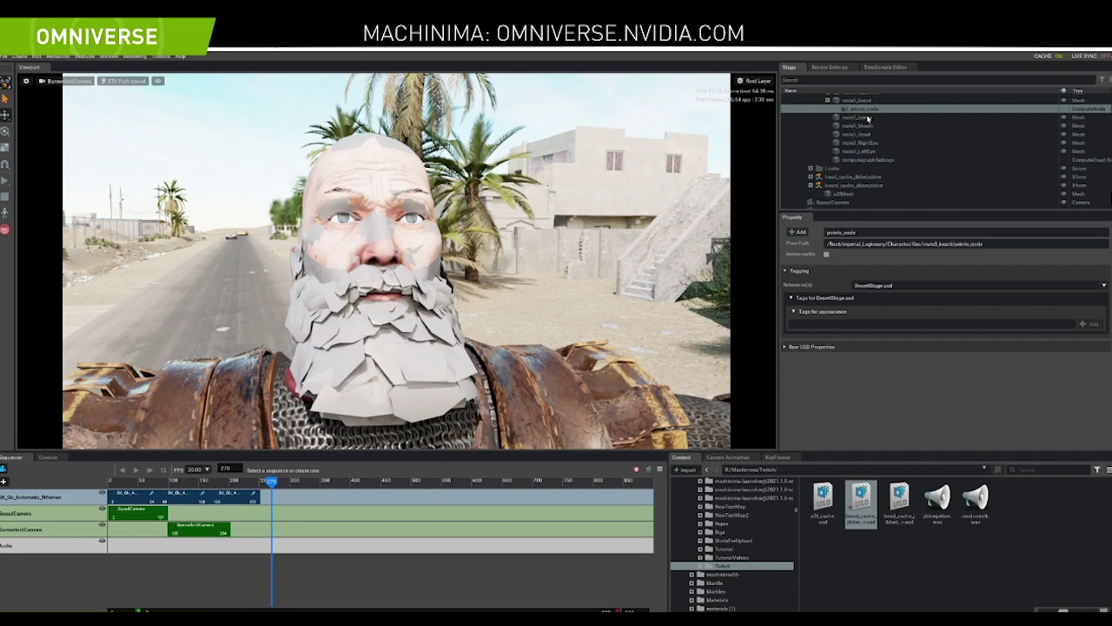
click(828, 101)
click(877, 152)
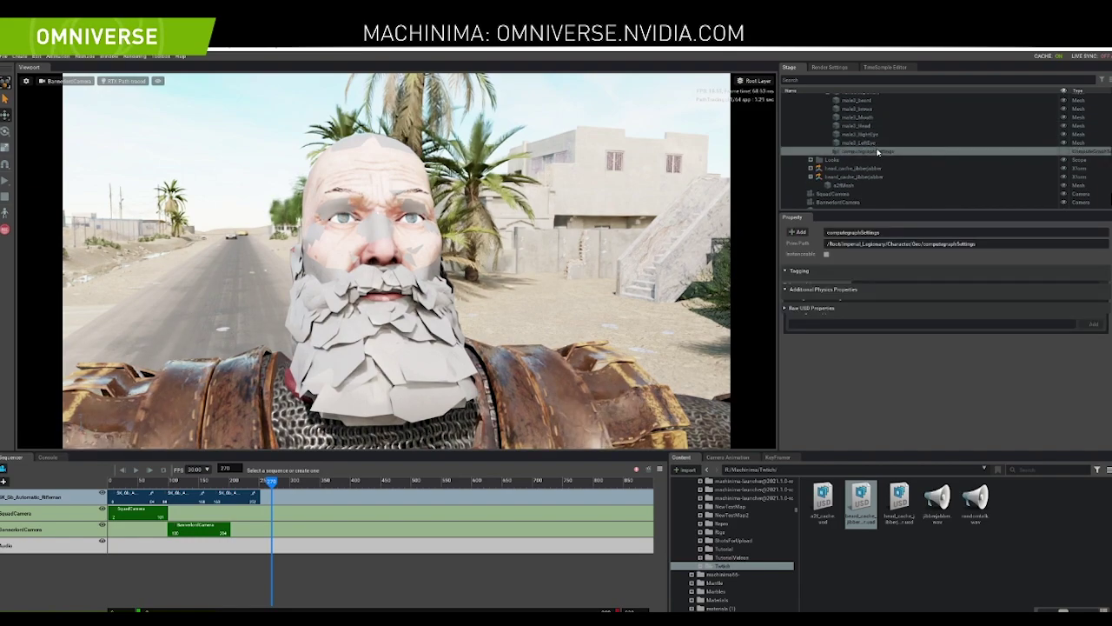
key(Delete)
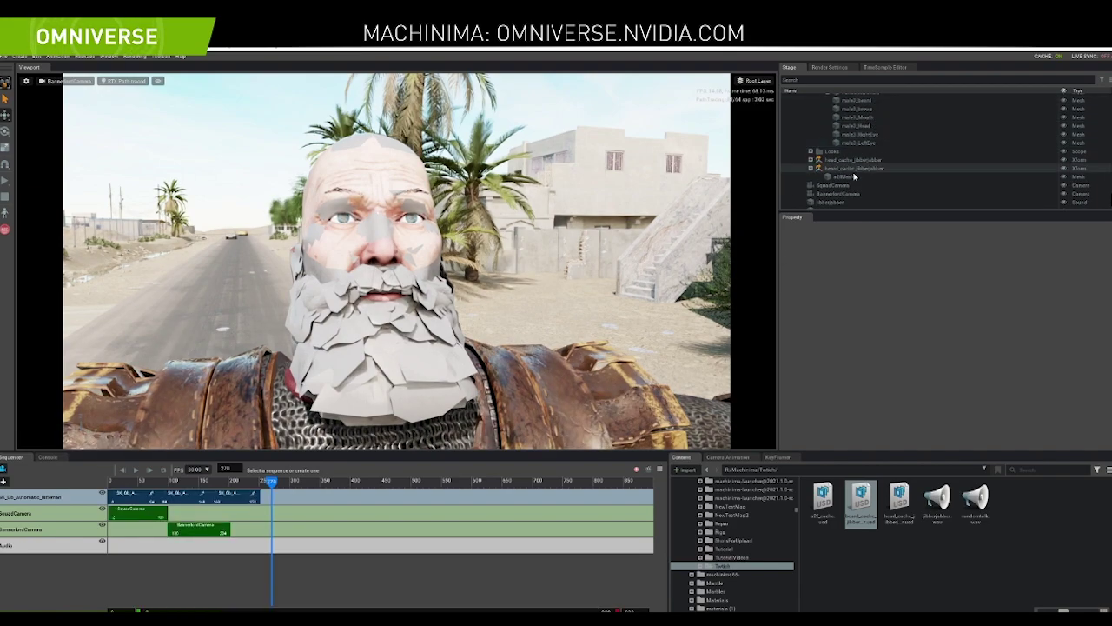
Try to connect the points of the beard cache's a2fMesh and male3_beard, with a2fMesh selected first, and scrub the timeline to check
click(854, 177)
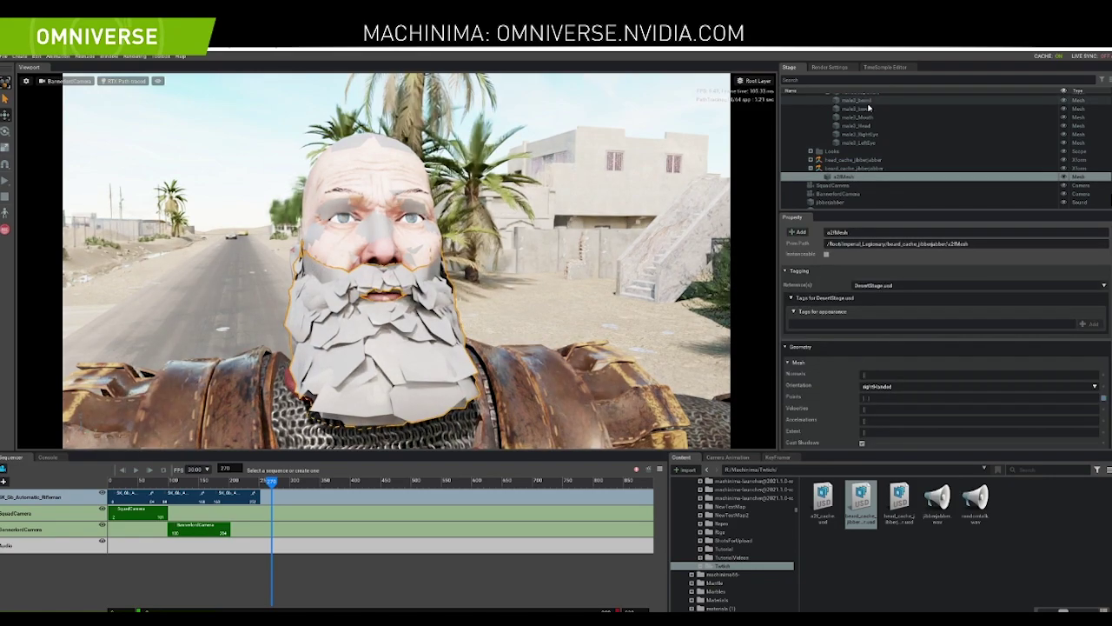
ctrl+click(868, 101)
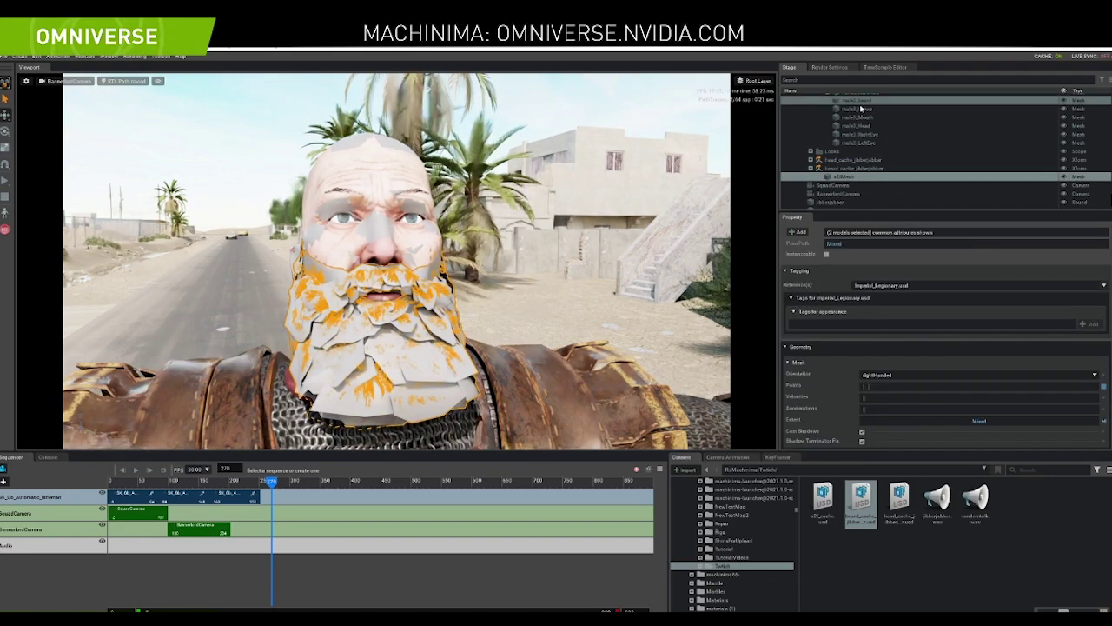
click(167, 58)
mouse_move(167, 68)
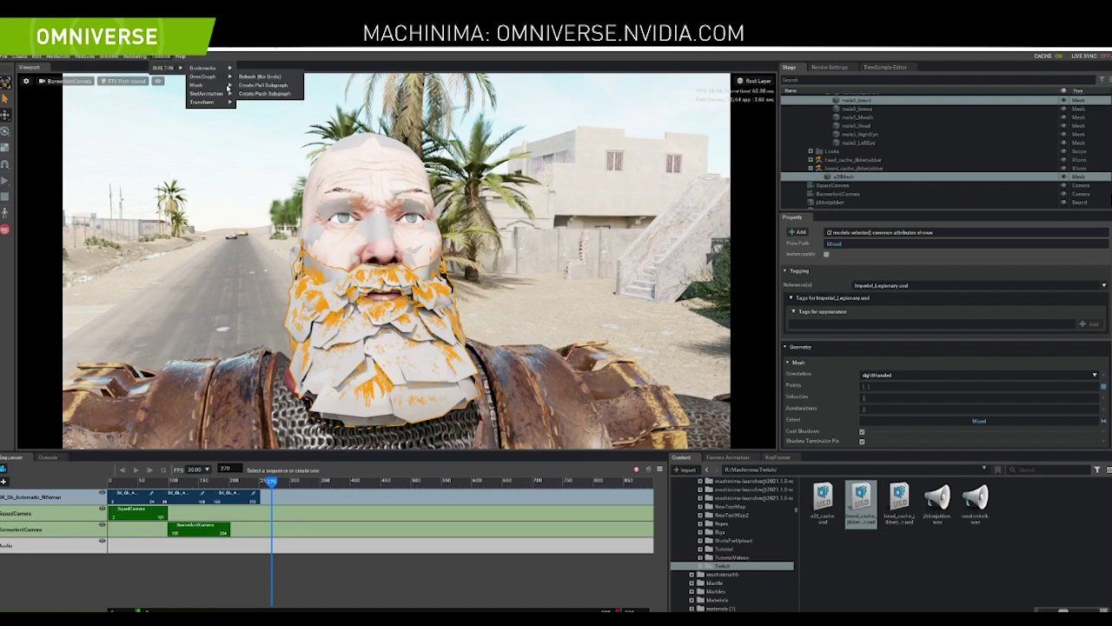
mouse_move(228, 85)
click(258, 110)
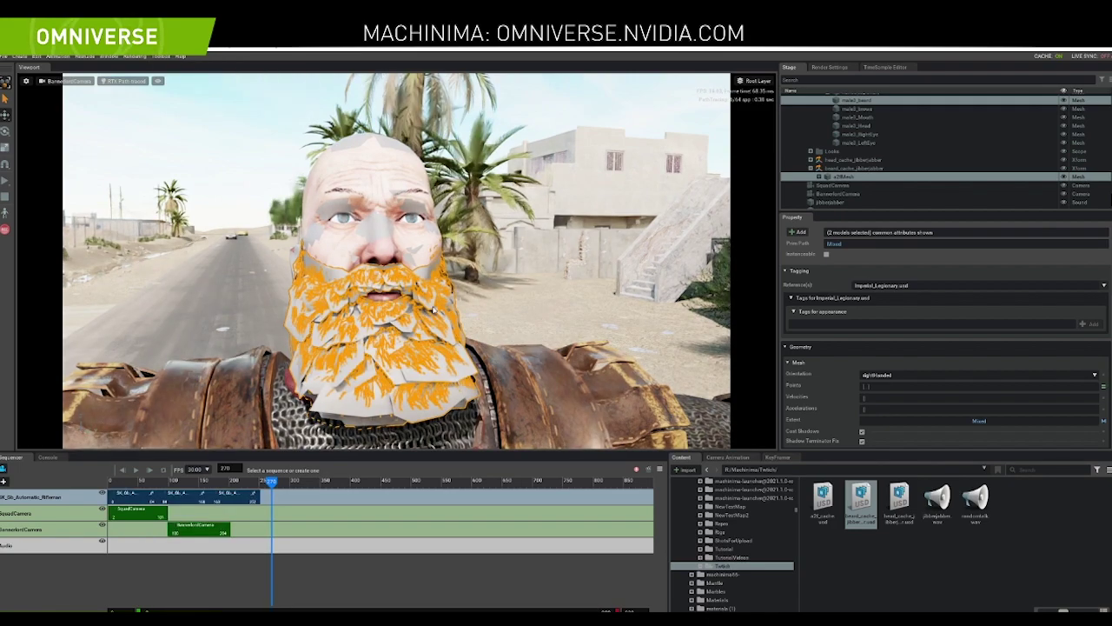
drag(274, 483, 249, 489)
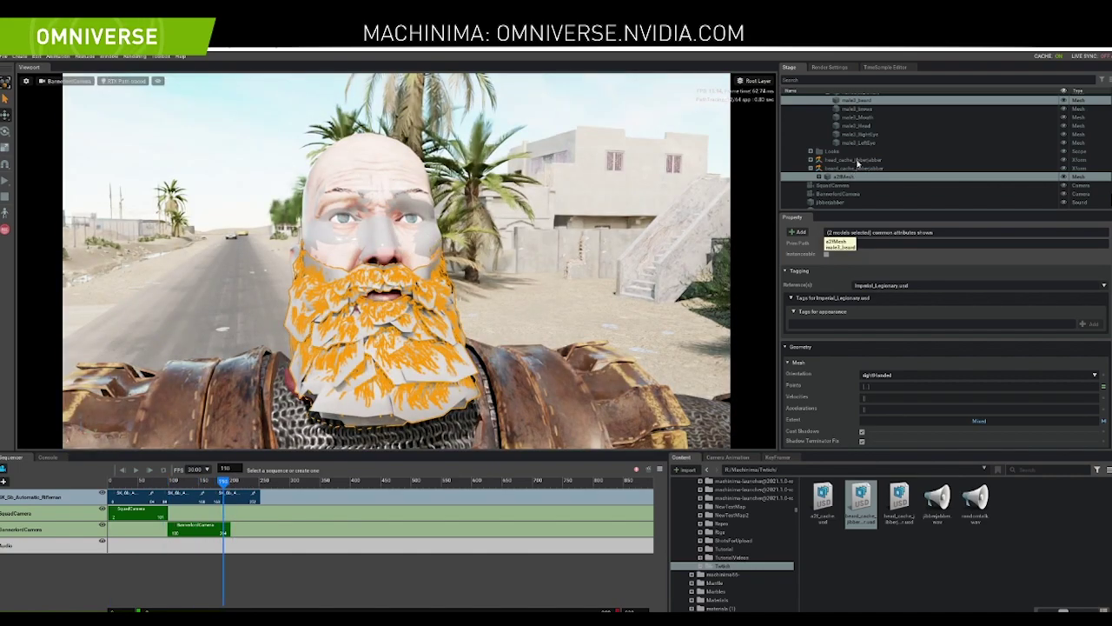
Delete the points_node under the beard cache's a2fMesh and the time_node at the end of the stage
click(819, 177)
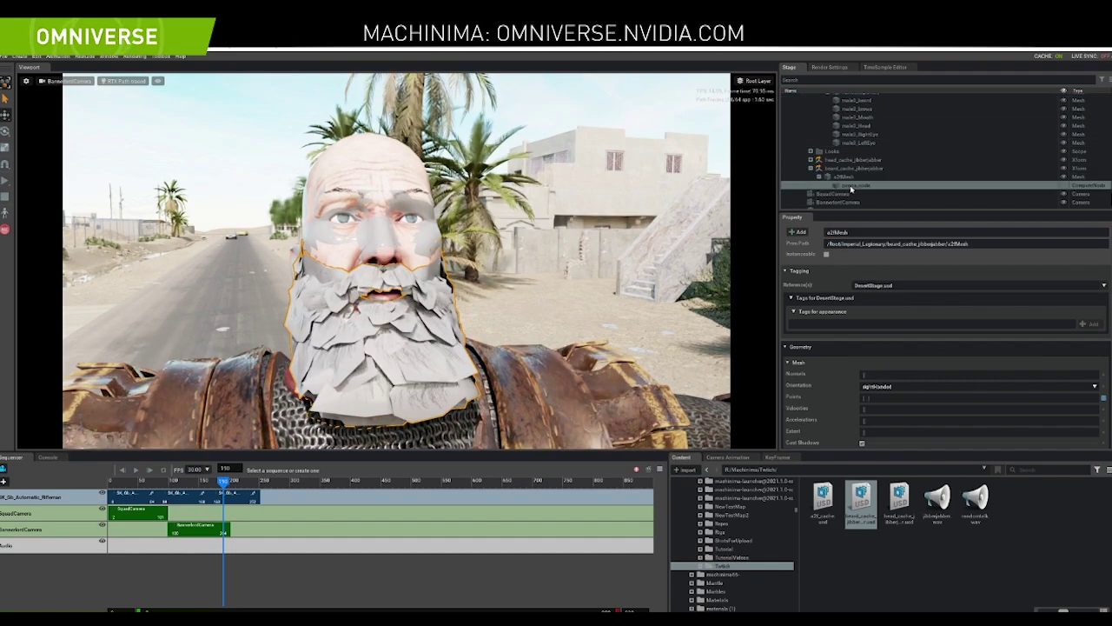
click(855, 186)
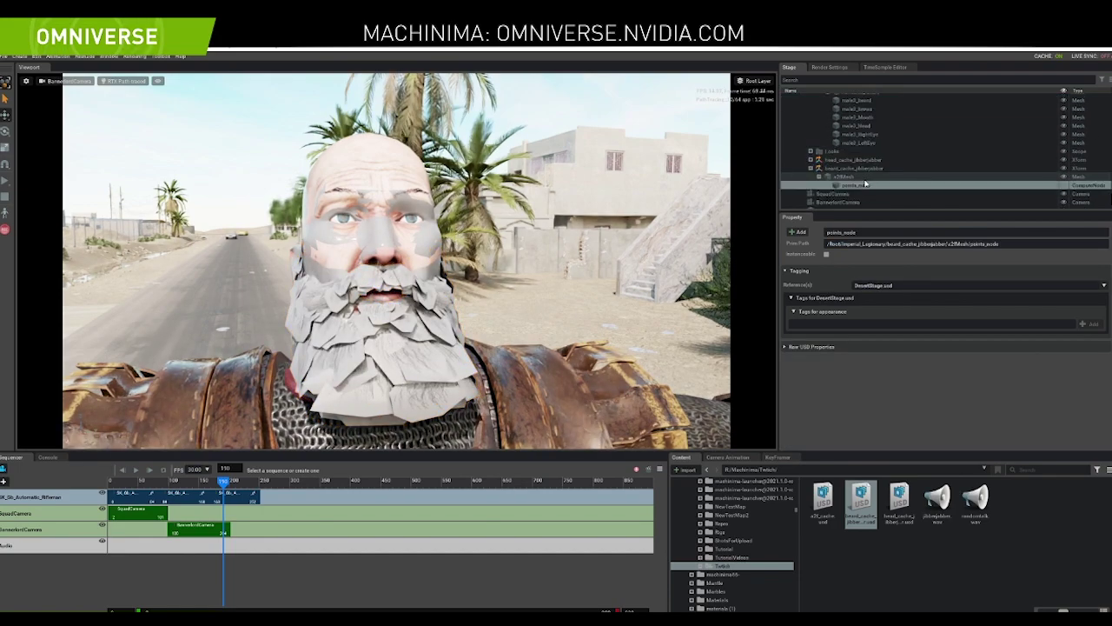
scroll(865, 182, down, 1)
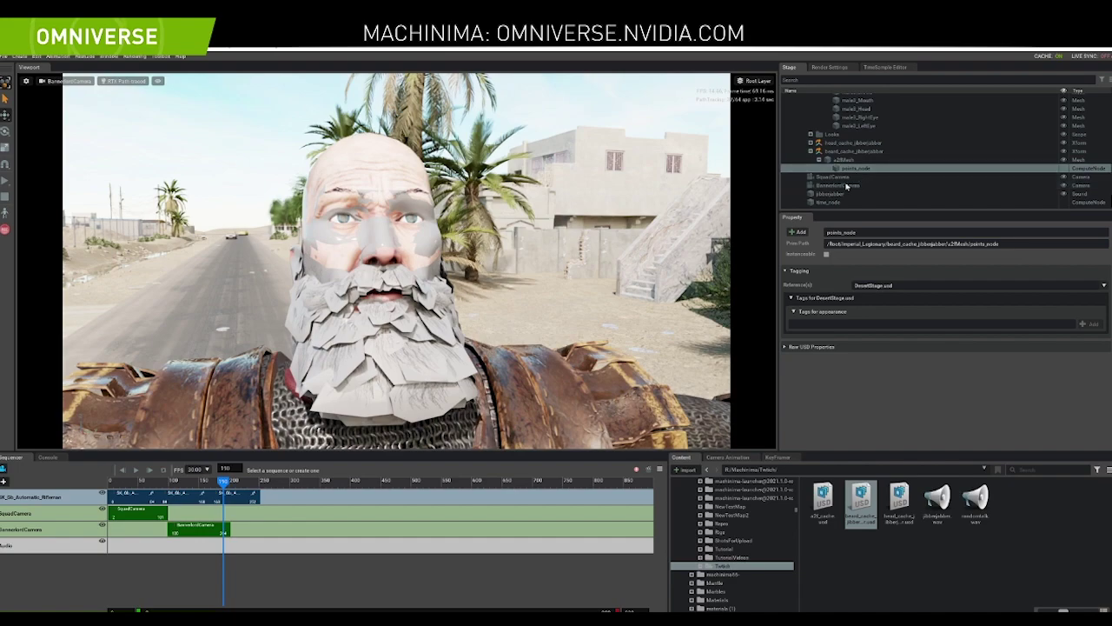
key(Delete)
click(866, 201)
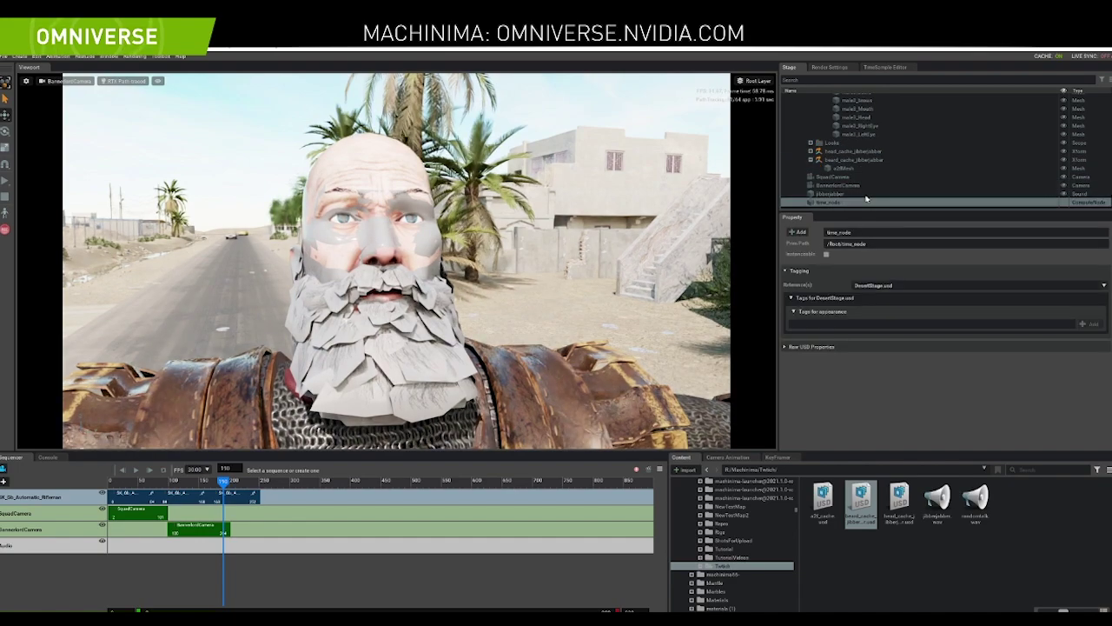
Retry connecting the points with the beard cache's a2fMesh selected before male3_beard, check by scrubbing the timeline, and delete the resulting points_node
click(872, 102)
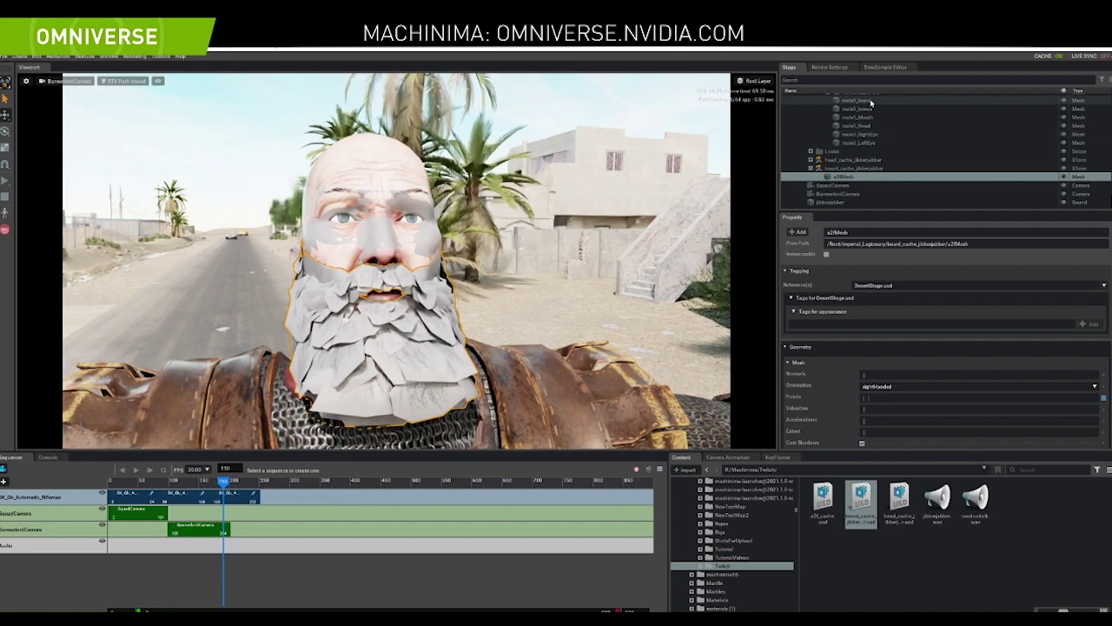
click(845, 176)
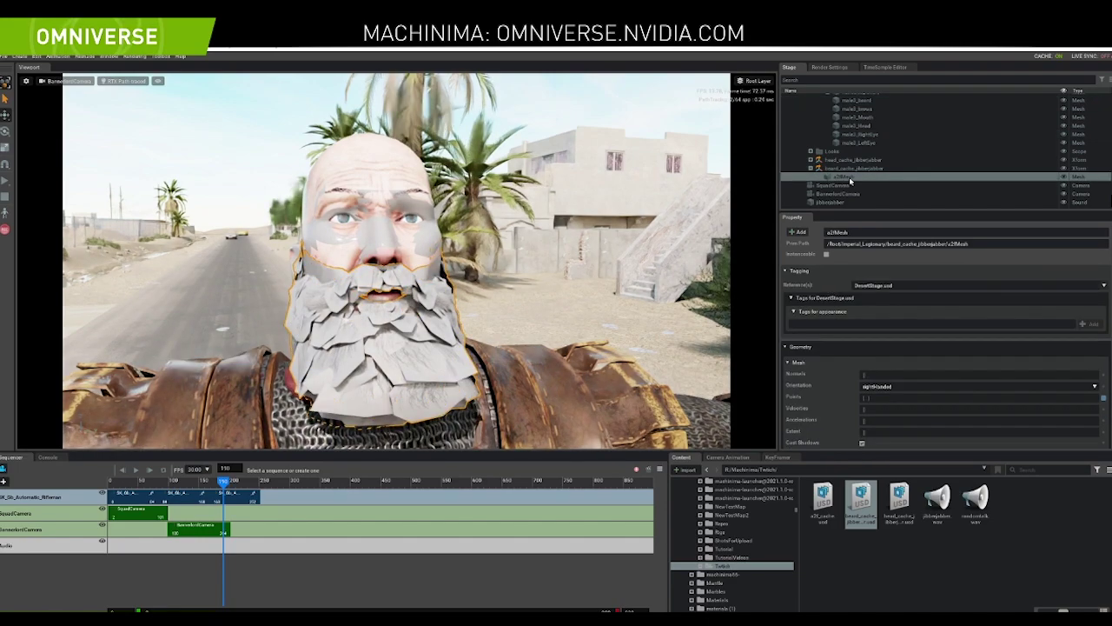
click(860, 102)
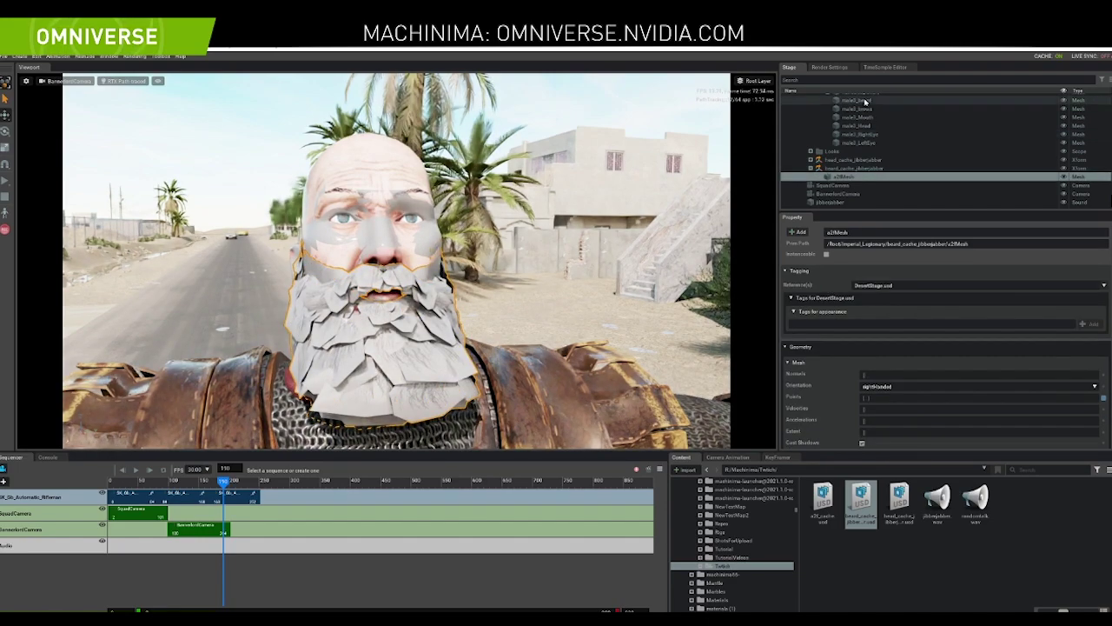
click(848, 177)
ctrl+click(860, 102)
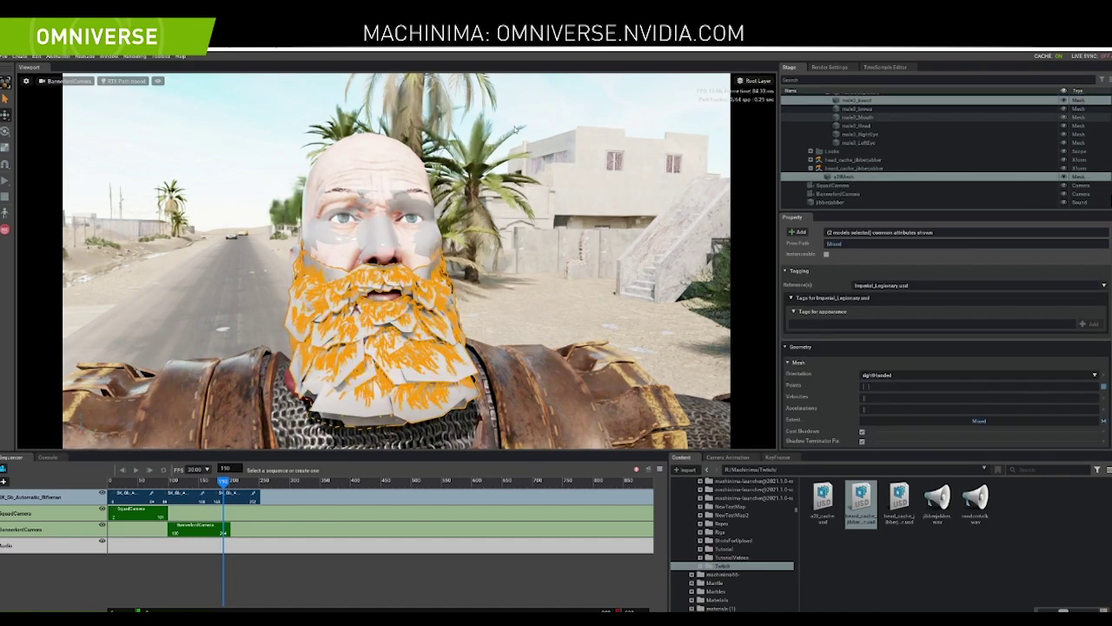
click(161, 57)
mouse_move(165, 67)
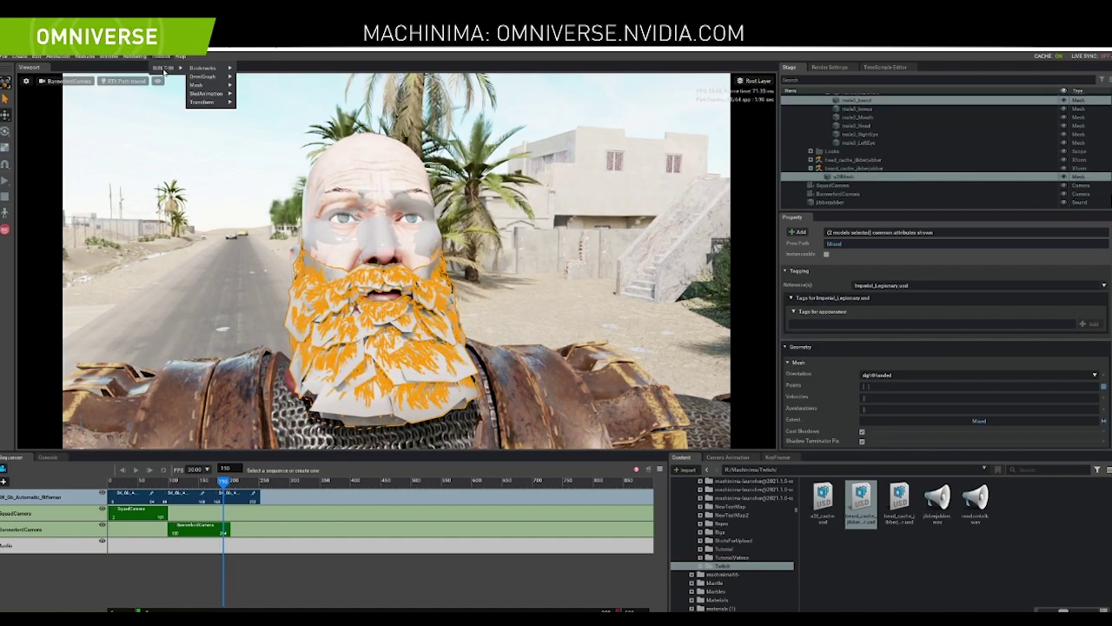
mouse_move(200, 85)
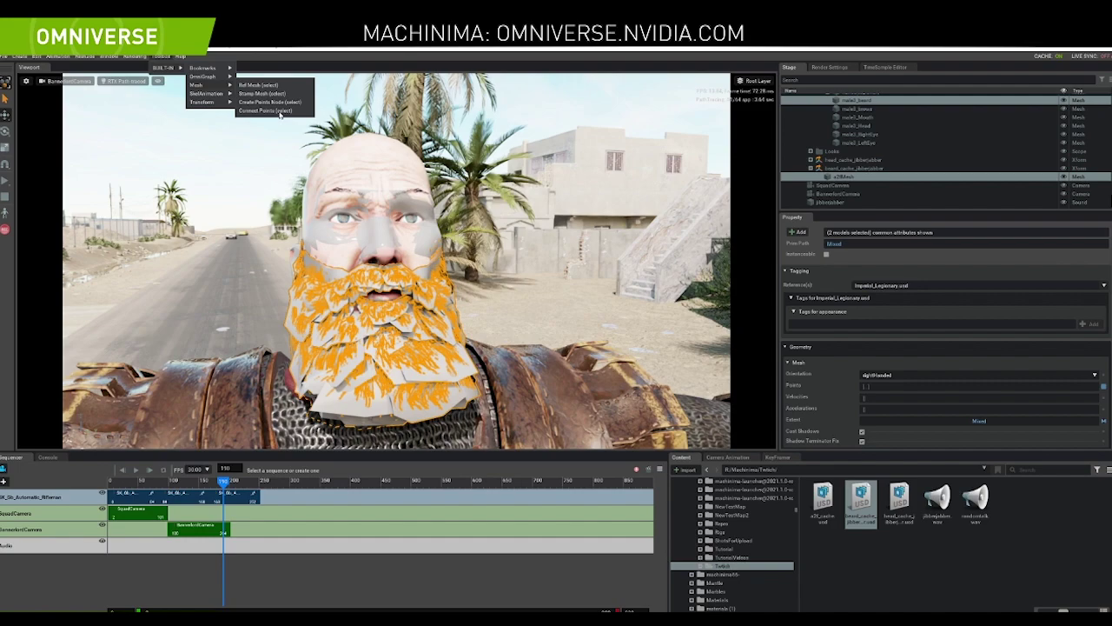
click(277, 110)
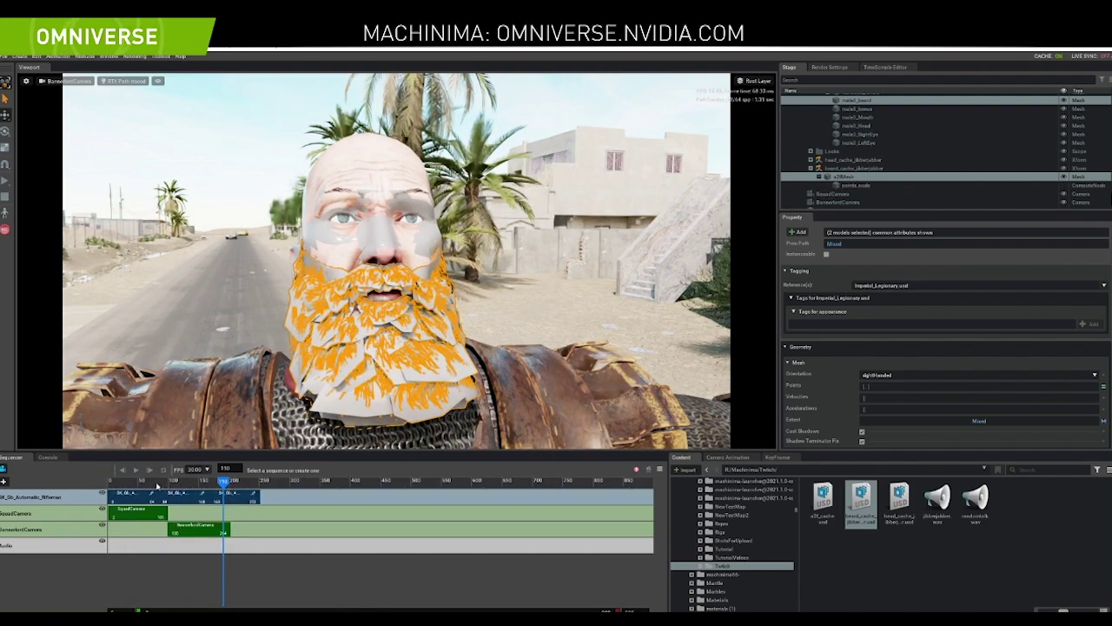
drag(158, 485, 204, 482)
click(871, 186)
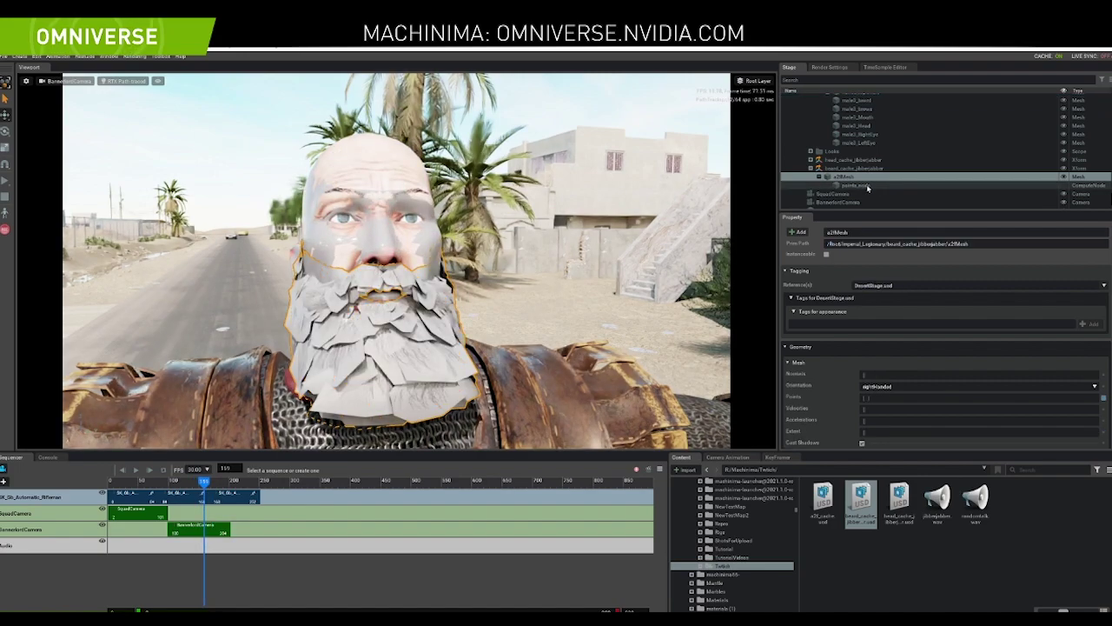
key(Delete)
Connect the points with male3_beard selected first and the beard cache's a2fMesh second, and scrub the timeline to check the beard
click(869, 102)
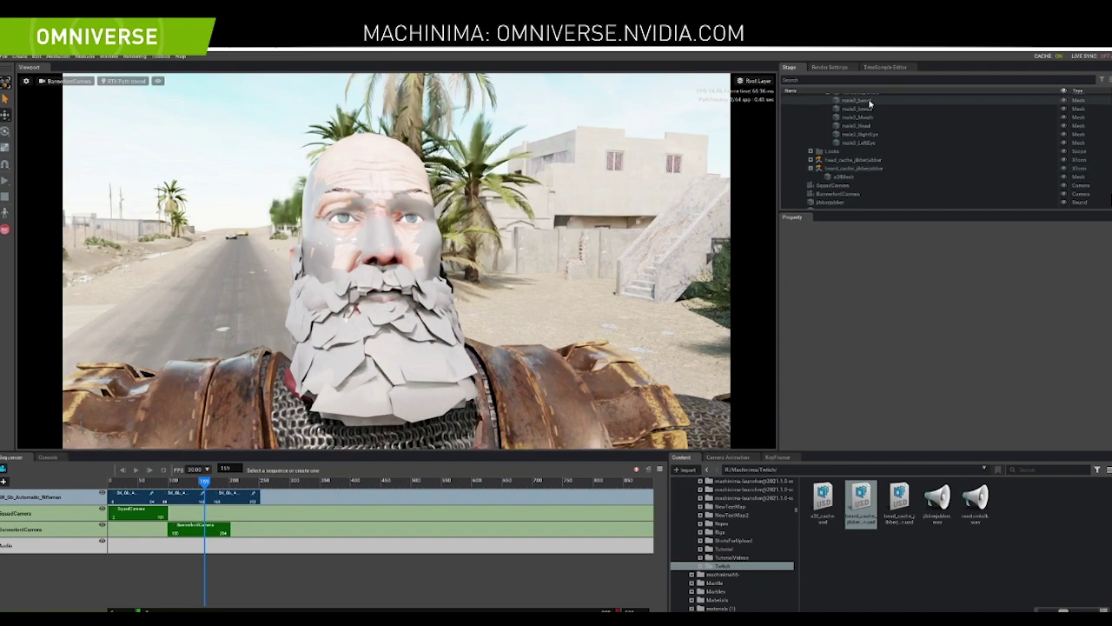
ctrl+click(862, 179)
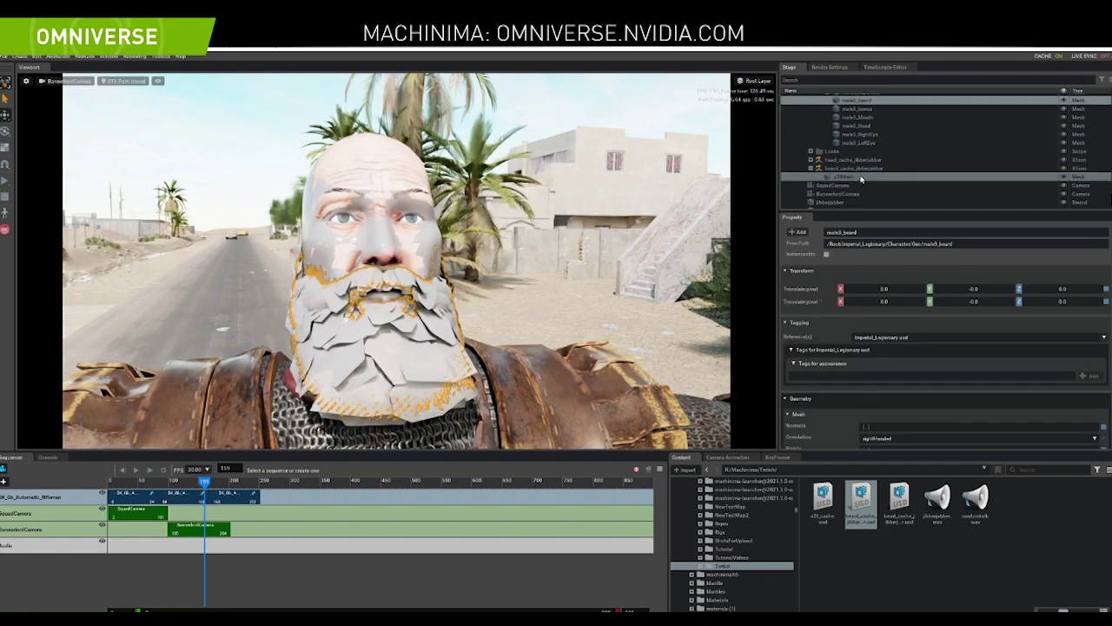
click(161, 56)
mouse_move(172, 68)
mouse_move(209, 85)
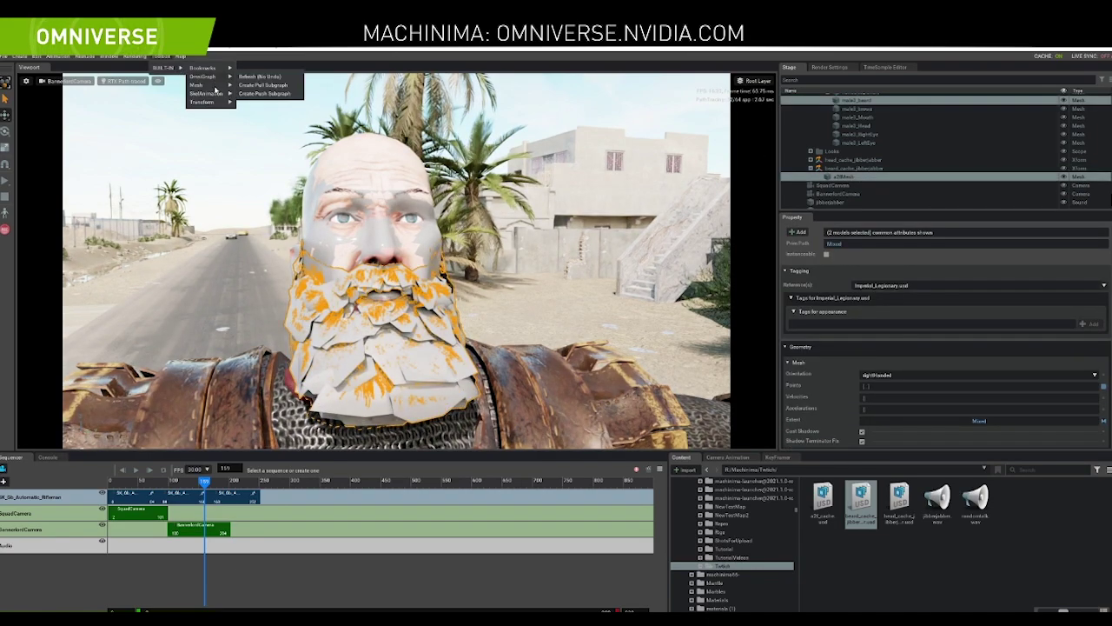
click(263, 112)
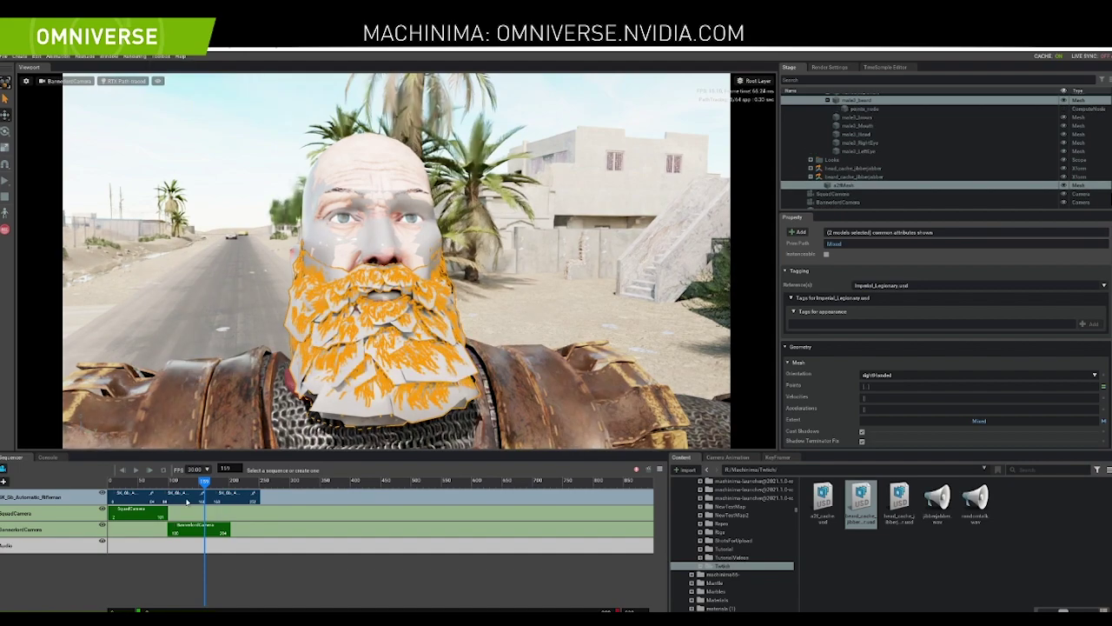
drag(154, 493, 214, 493)
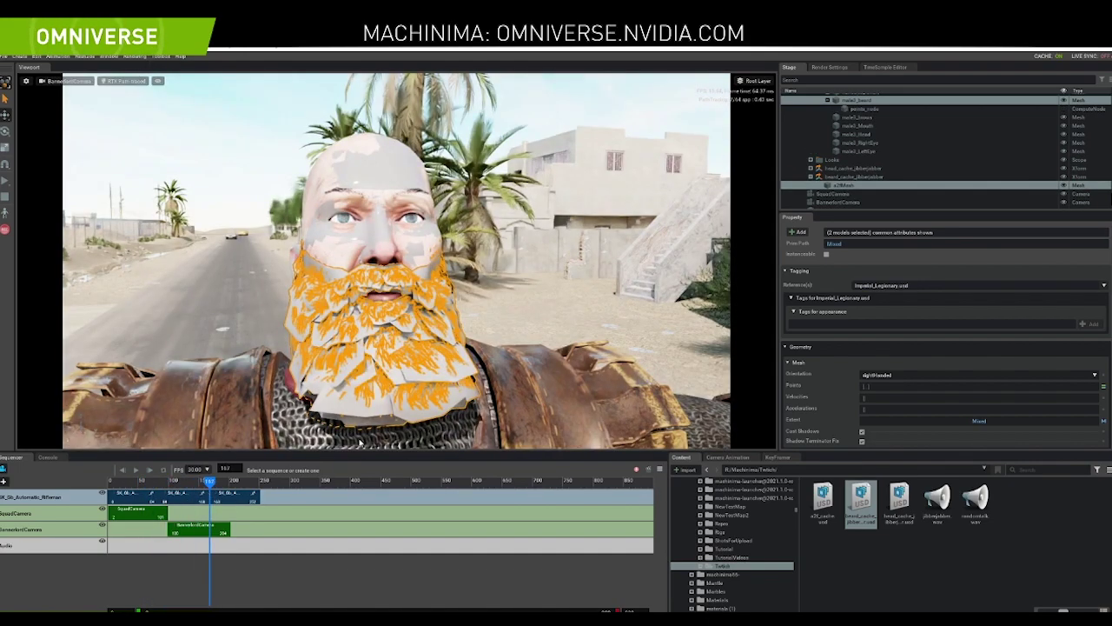
Hide beard_cache_jibberjabber and scrub the timeline to check the motion of the character's own beard
scroll(840, 188, down, 1)
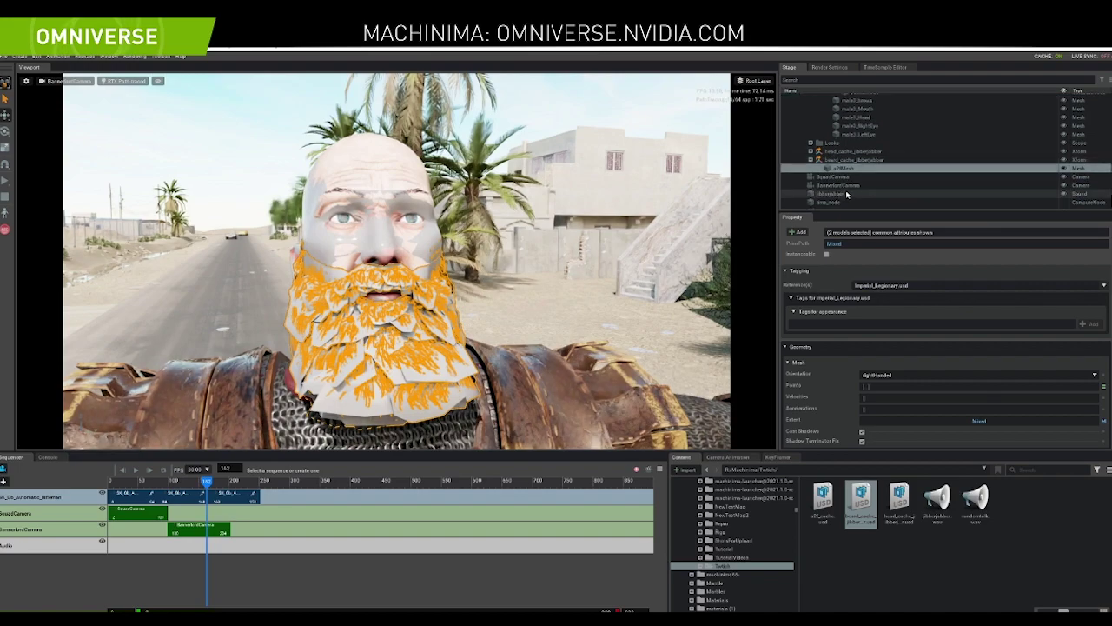
click(853, 161)
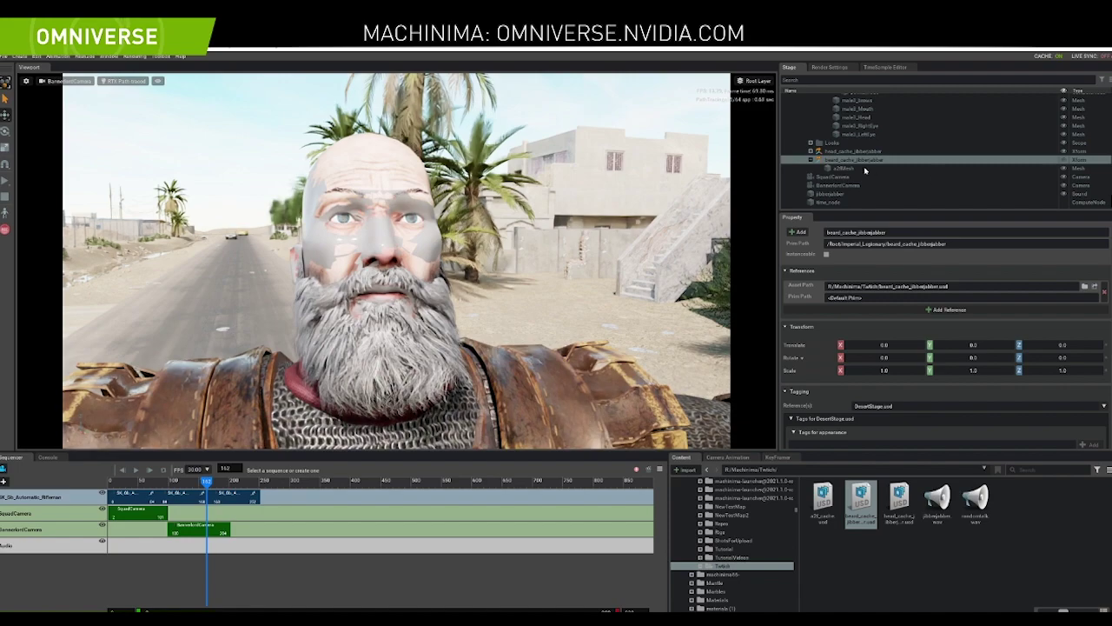
drag(147, 486, 186, 486)
Hide male3_beard and scrub the timeline to examine the mouth and face animation
scroll(983, 158, up, 1)
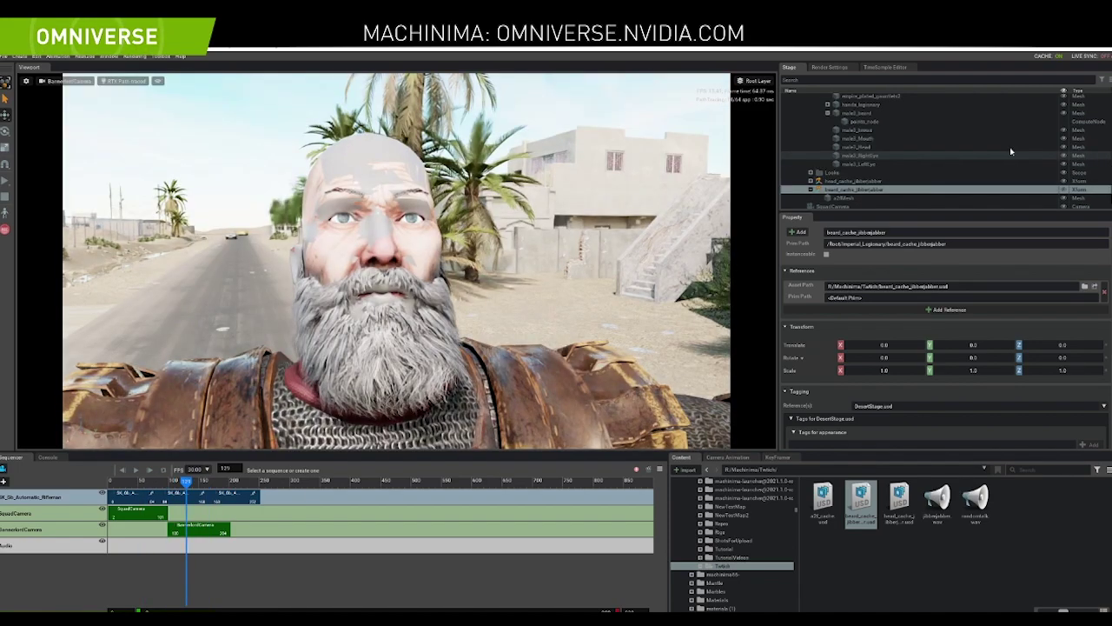
click(1064, 114)
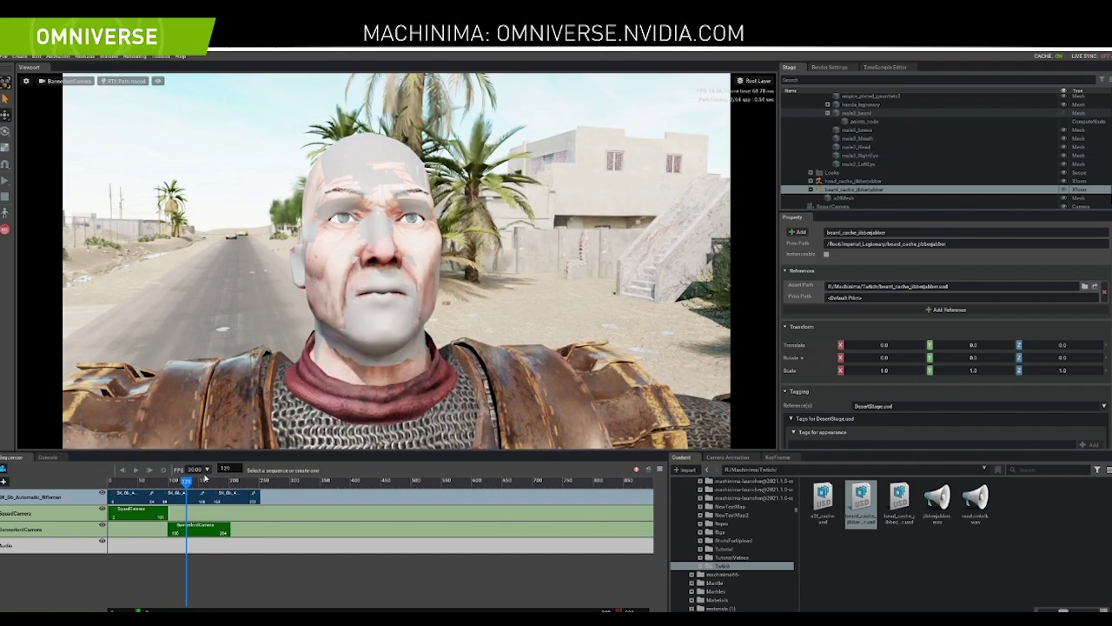
mouse_move(186, 486)
mouse_down()
mouse_move(149, 486)
mouse_move(202, 486)
mouse_up()
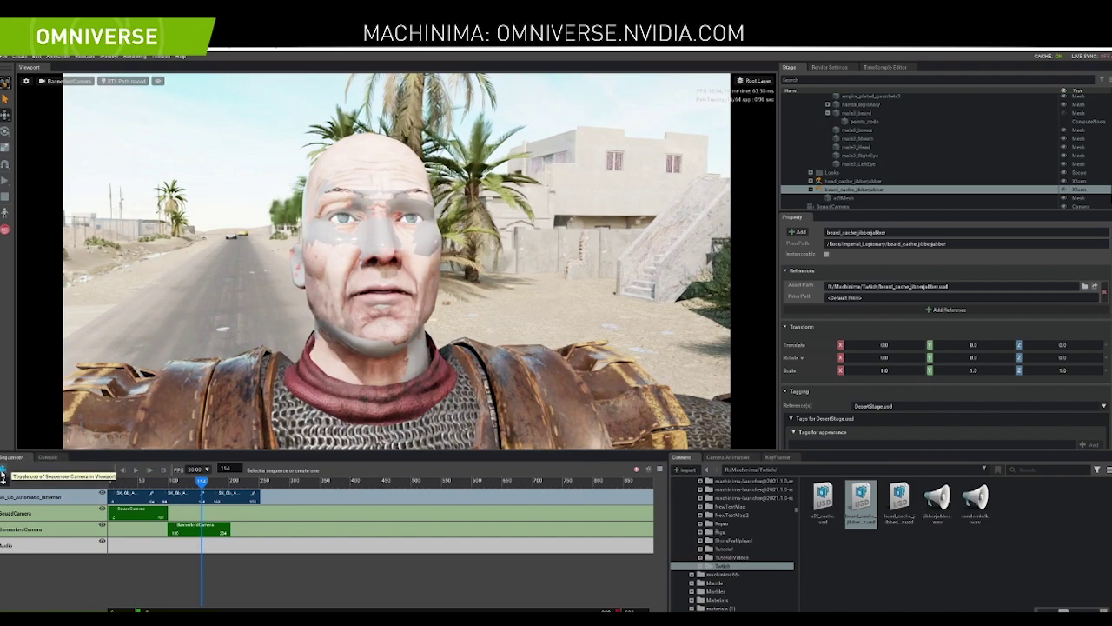
mouse_move(202, 483)
mouse_down()
mouse_move(242, 482)
mouse_move(223, 483)
mouse_up()
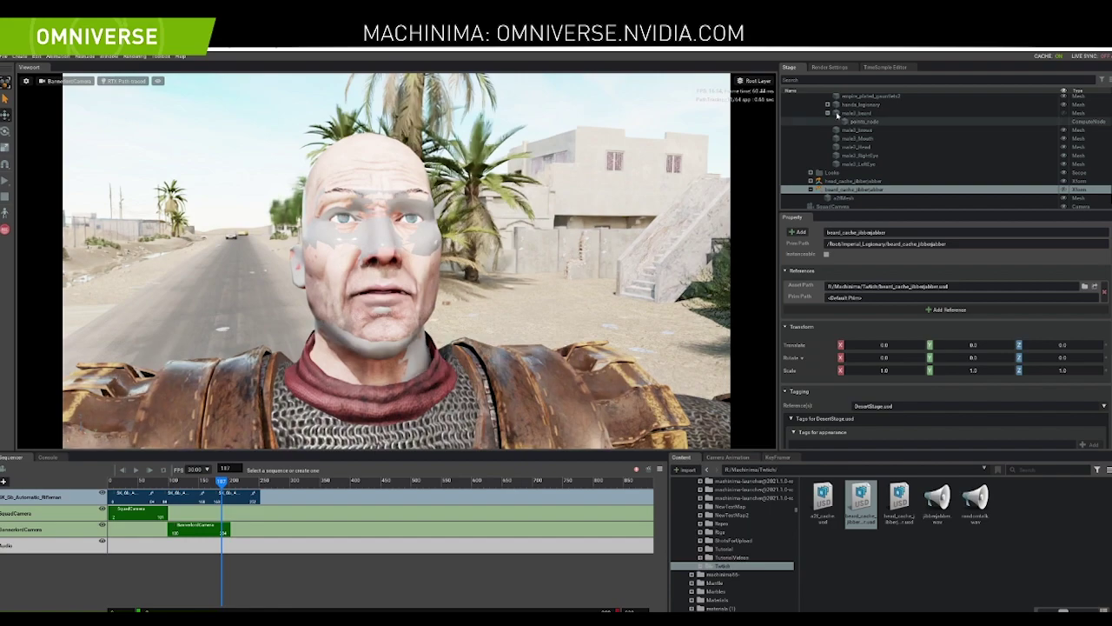
Connect the points with male3_Head selected first and the head cache's a2fMesh second, and scrub the timeline to check the face
click(811, 180)
click(843, 189)
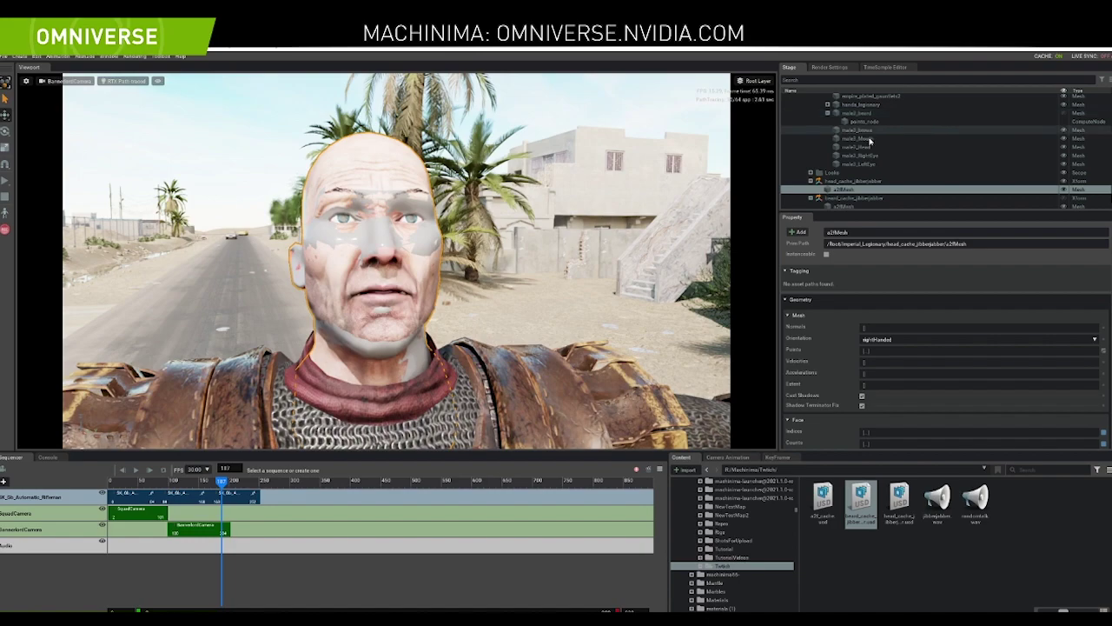
scroll(869, 141, up, 3)
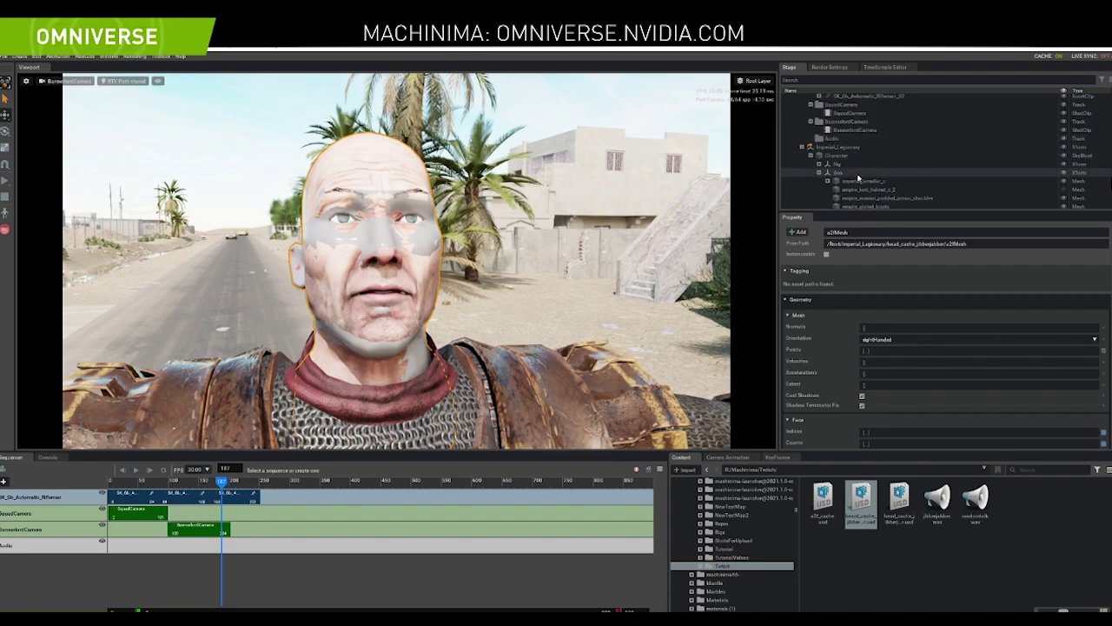
scroll(834, 122, up, 2)
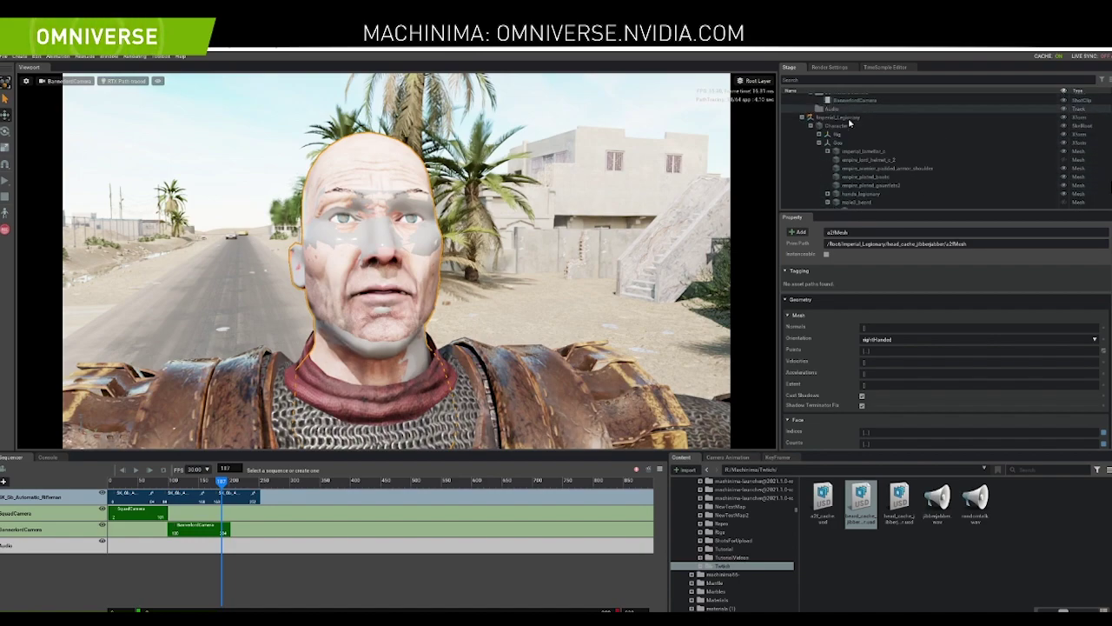
scroll(837, 123, down, 5)
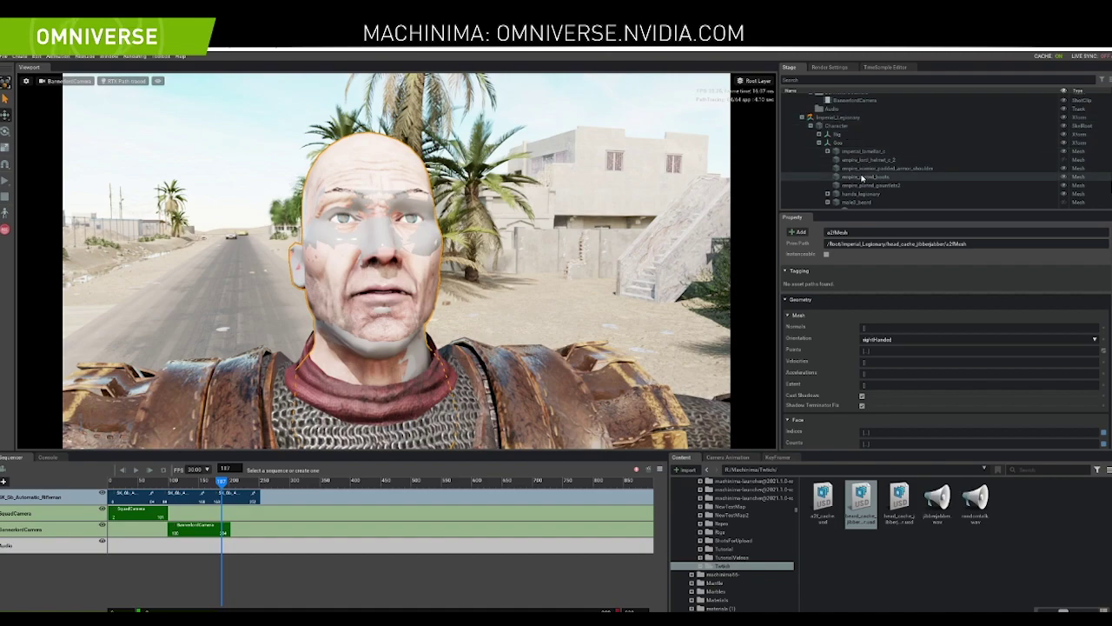
click(356, 150)
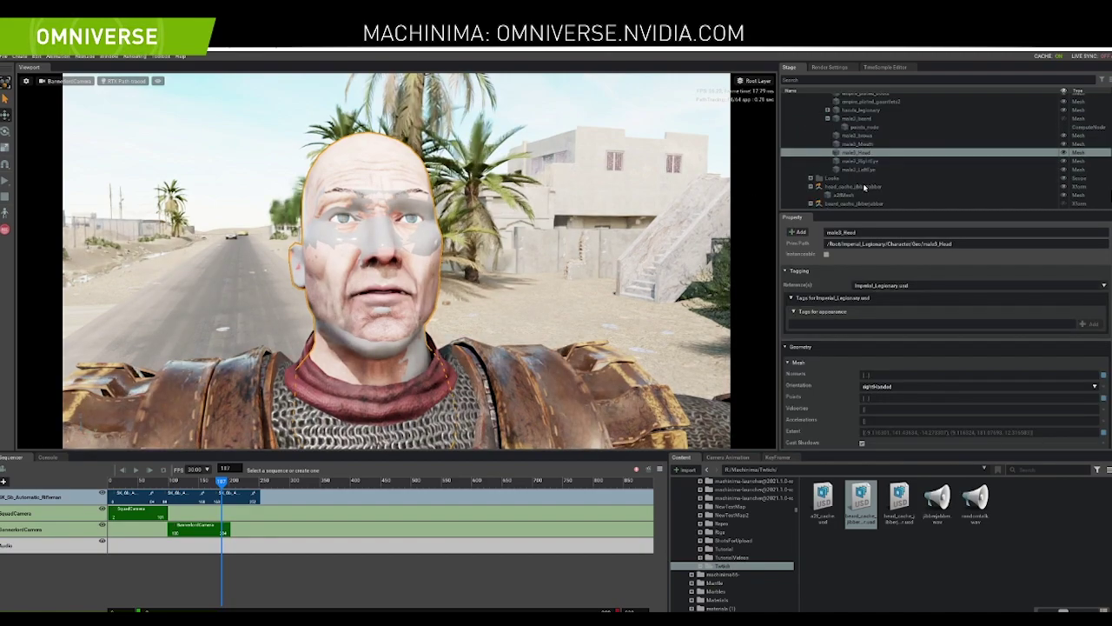
ctrl+click(857, 198)
click(161, 57)
mouse_move(165, 68)
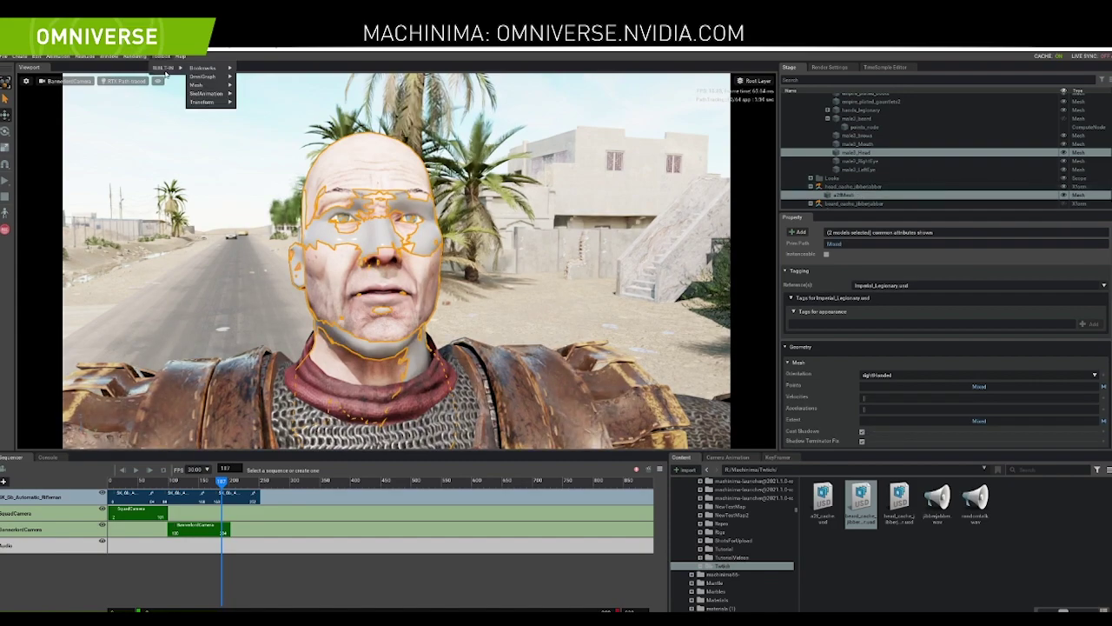
mouse_move(212, 86)
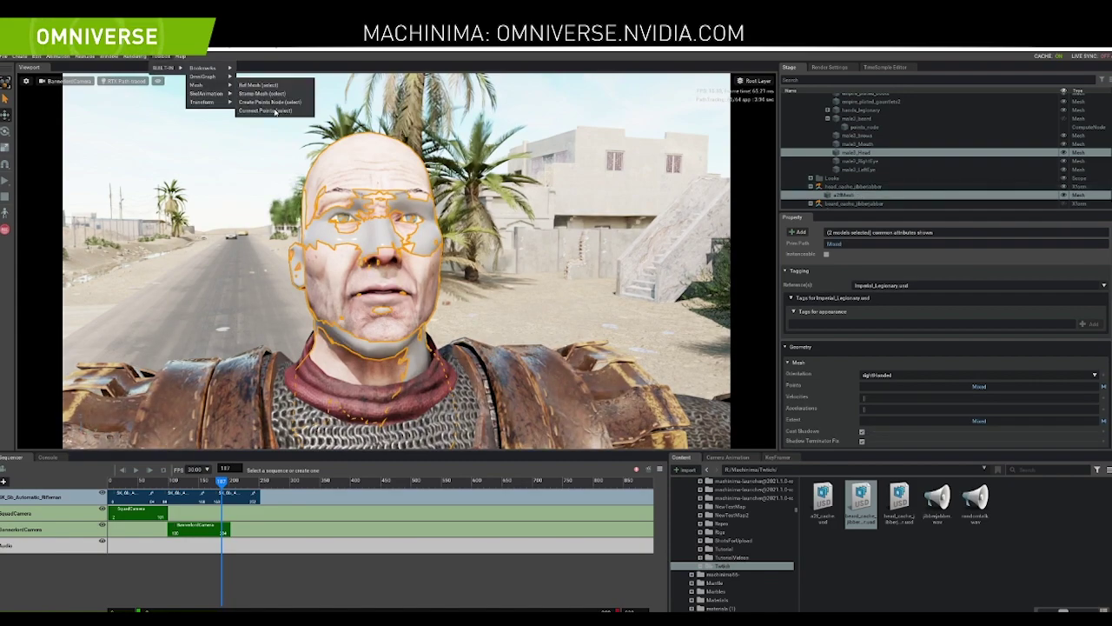
click(275, 112)
mouse_move(222, 481)
mouse_down()
mouse_move(157, 481)
mouse_move(242, 482)
mouse_up()
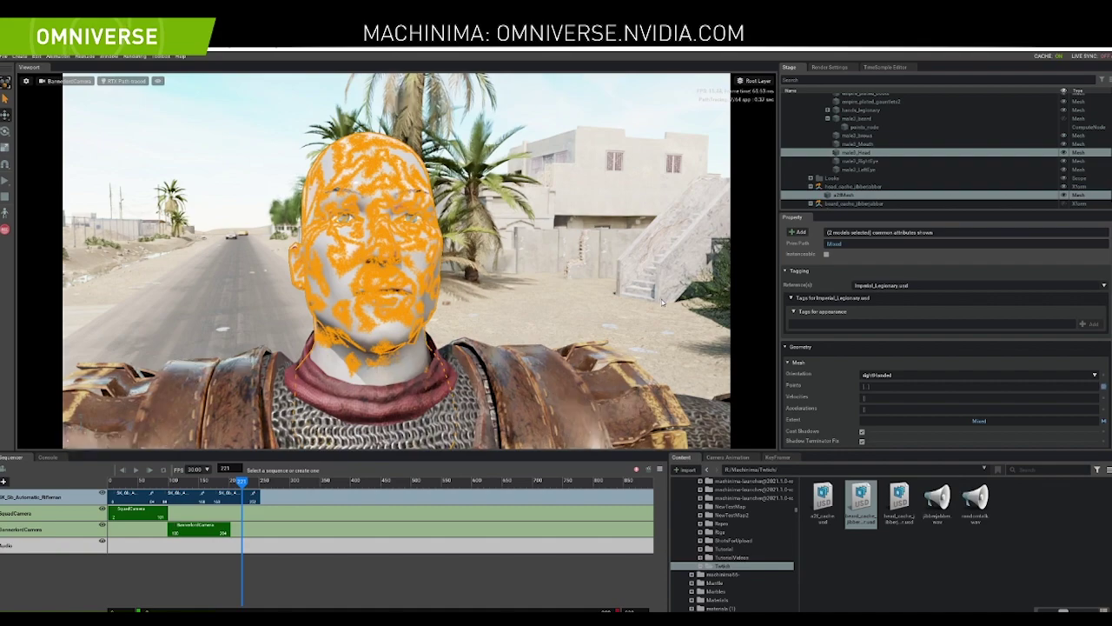
Try connecting the points with the head cache's a2fMesh selected before male3_Head, check by scrubbing the timeline, and undo
click(855, 195)
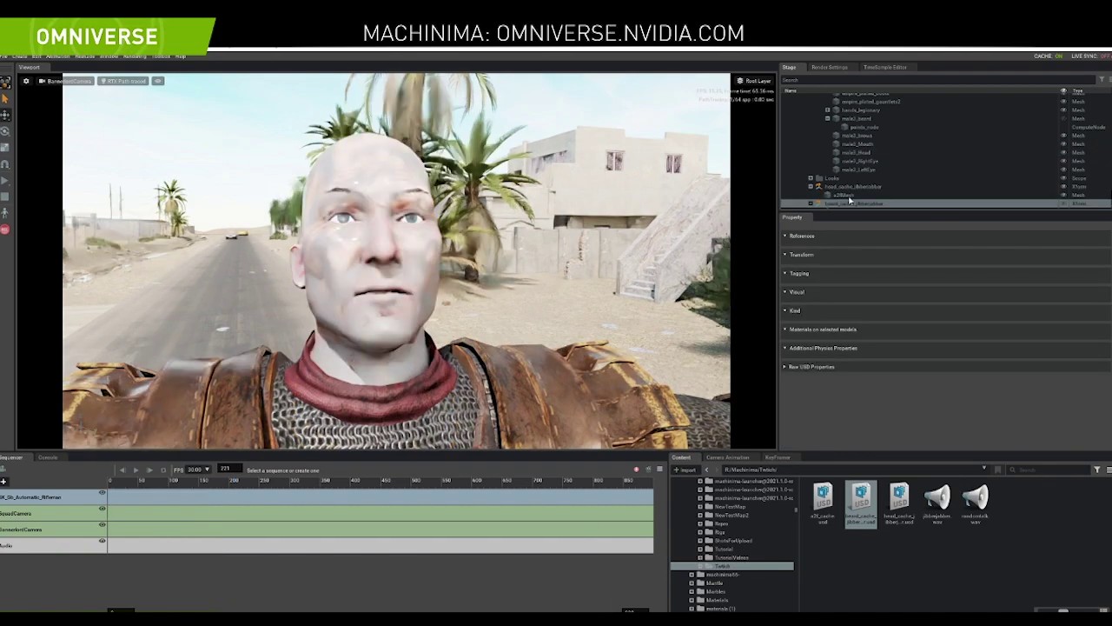
ctrl+click(859, 153)
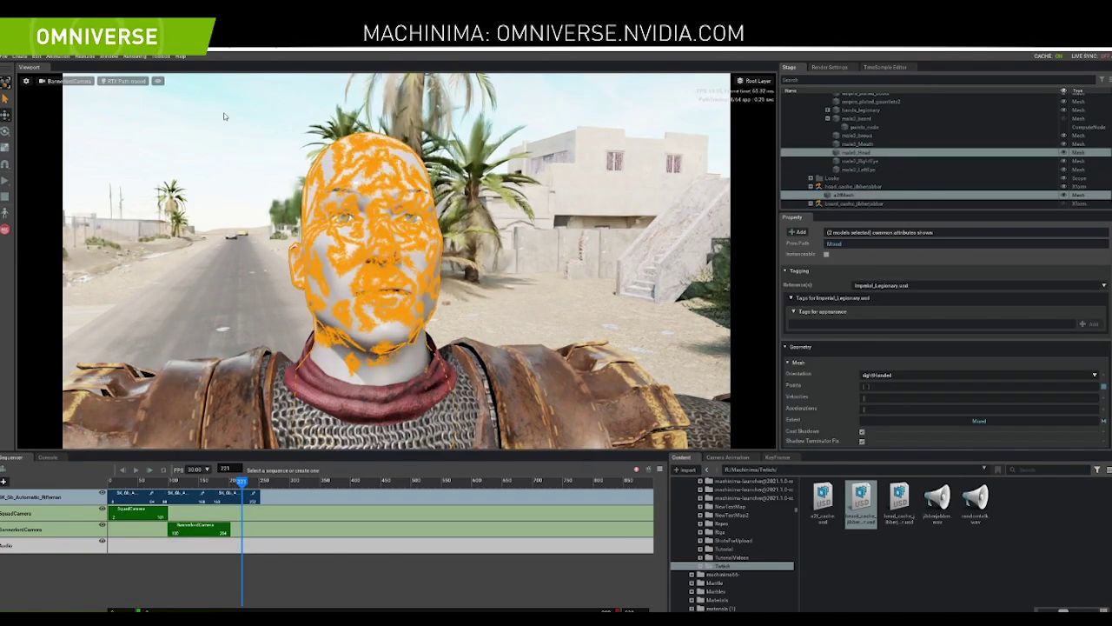
click(161, 56)
mouse_move(173, 69)
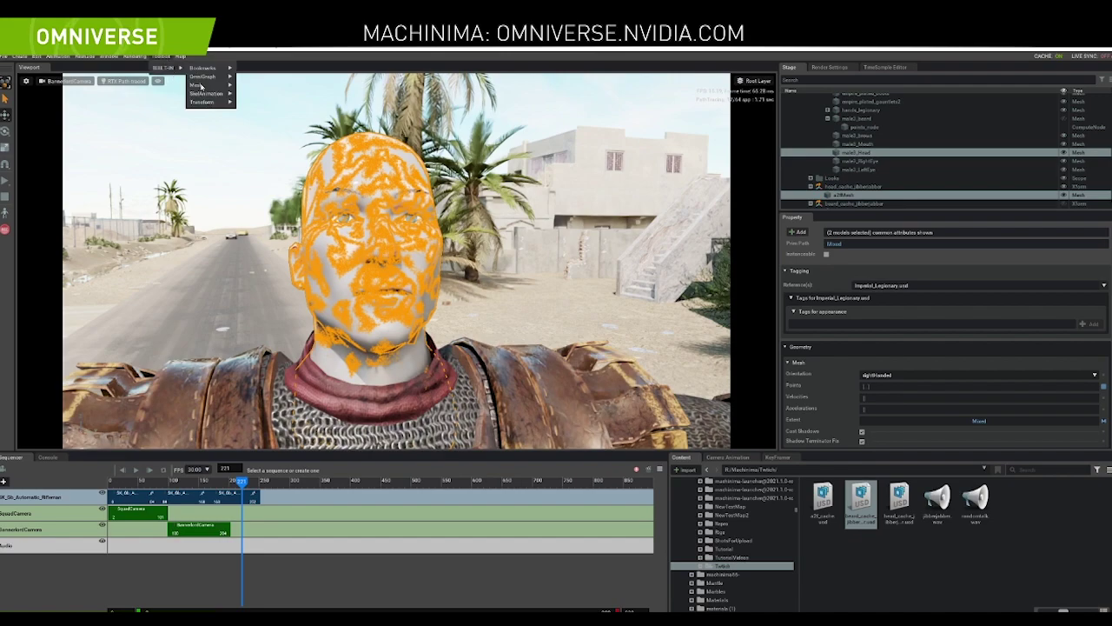
mouse_move(209, 86)
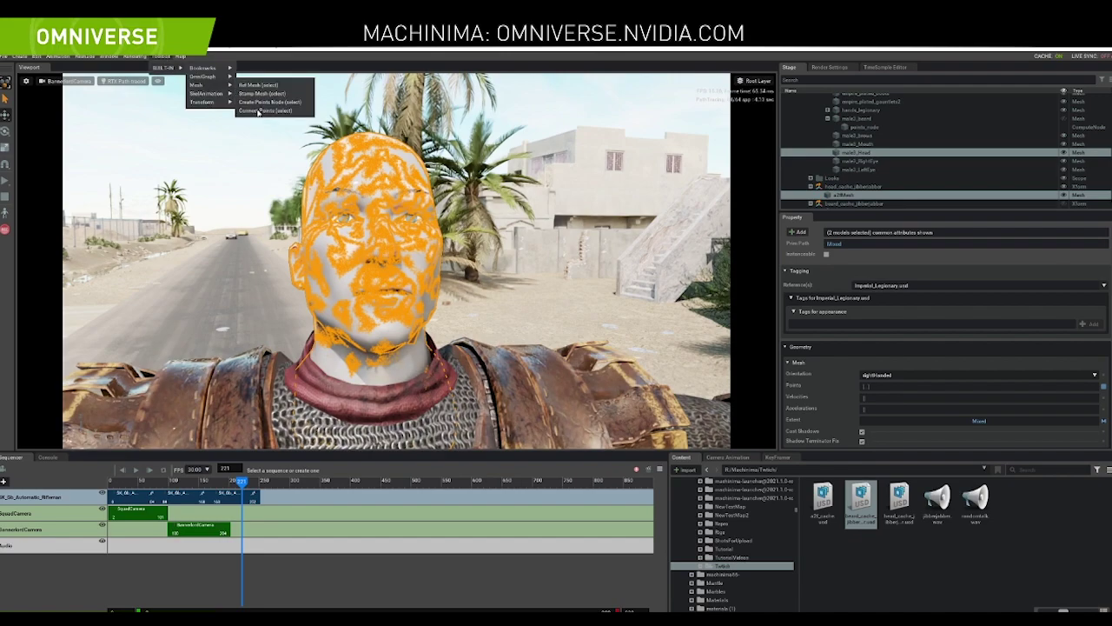
click(259, 111)
drag(242, 484, 136, 484)
click(471, 295)
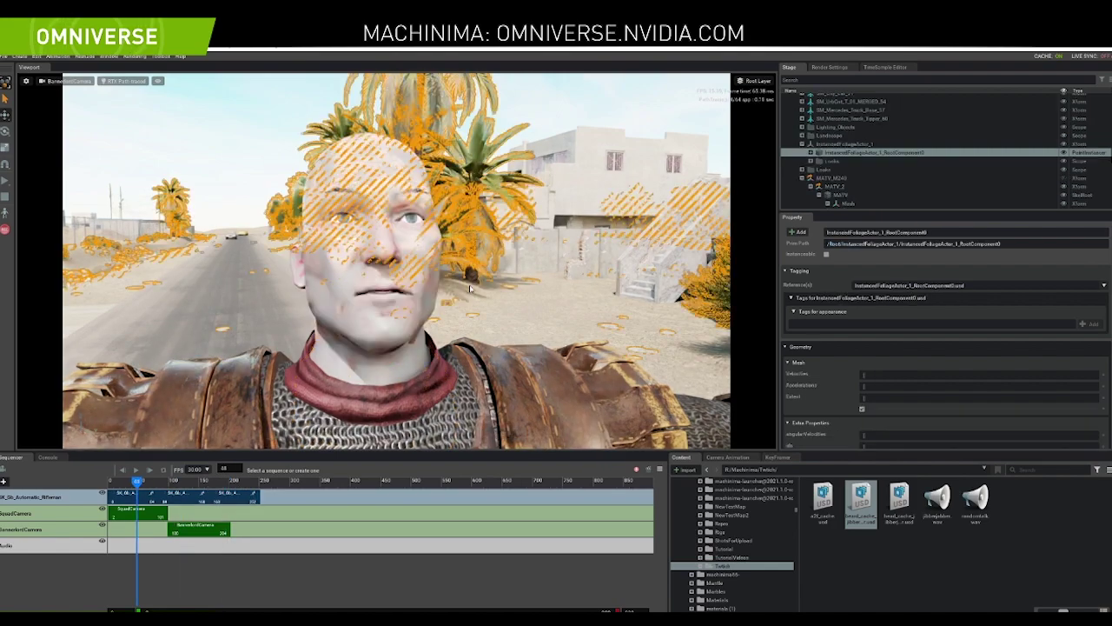
key(ctrl+z)
key(ctrl+z)
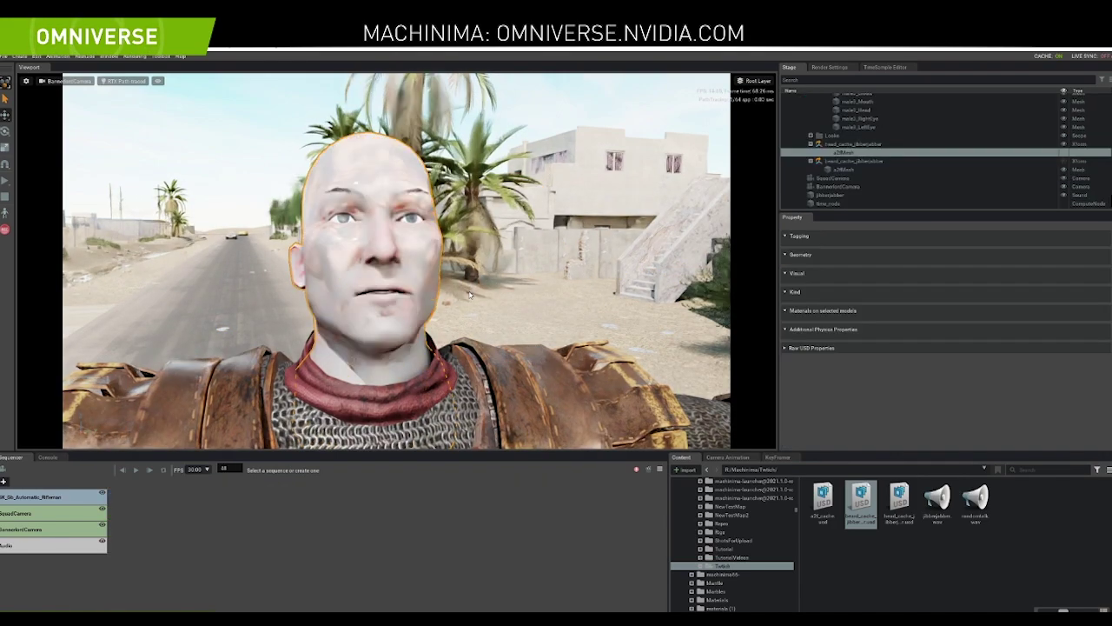
Place another head_cache_jibberjabber.usd beside the legionary and scrub the timeline to check its mouth animation
key(s)
mouse_move(470, 293)
right_down()
mouse_move(443, 319)
mouse_move(475, 301)
right_up()
key(d)
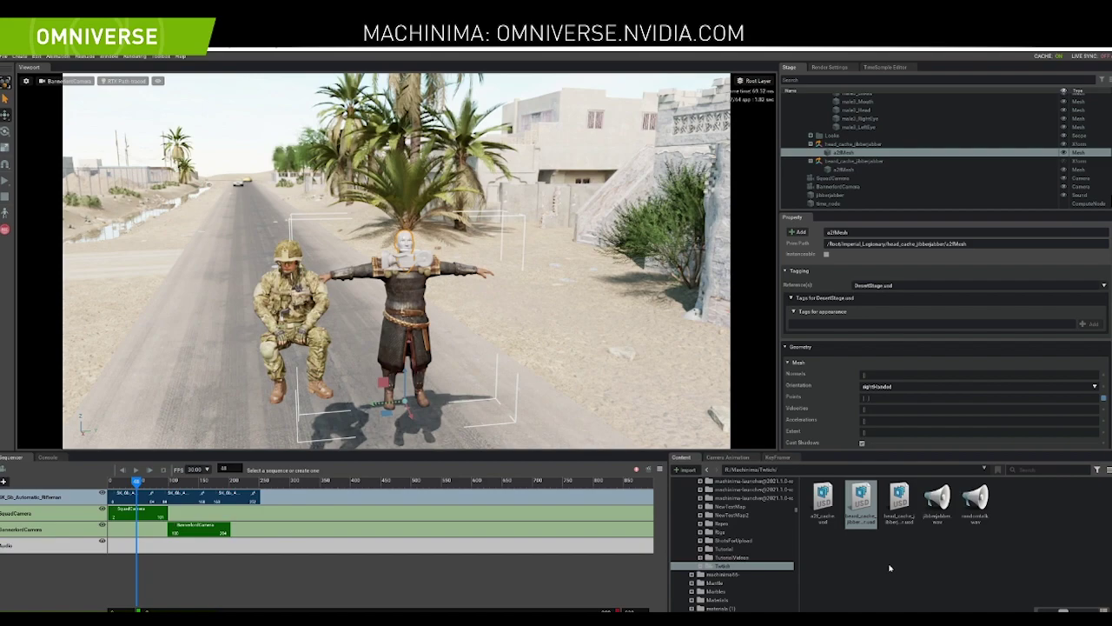
click(909, 512)
drag(497, 426, 514, 412)
key(f)
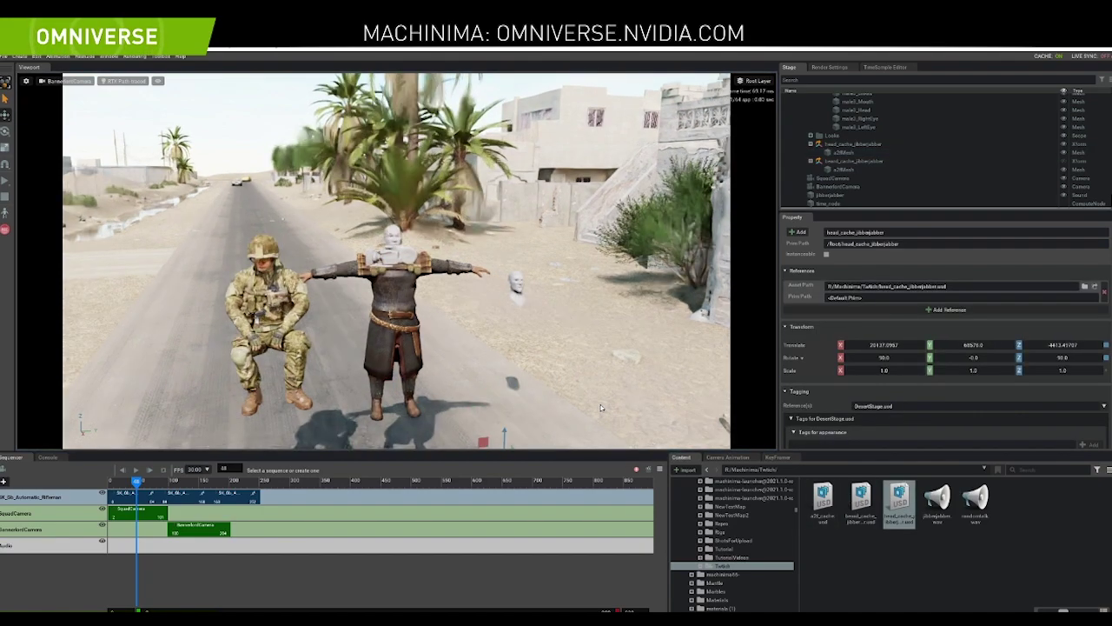
drag(196, 485, 258, 496)
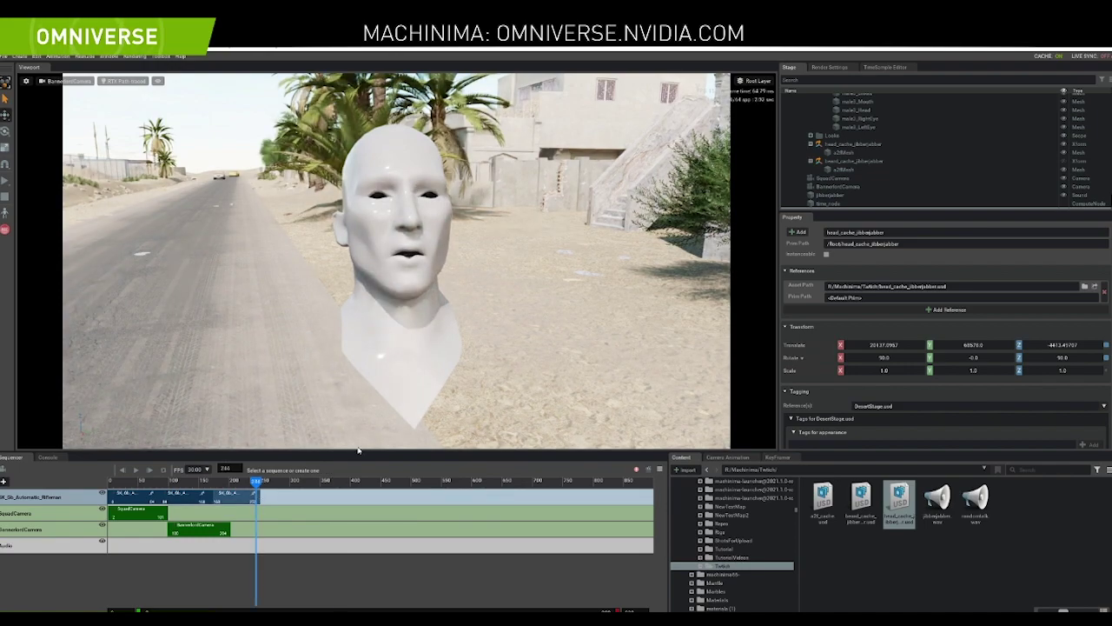
drag(255, 484, 155, 483)
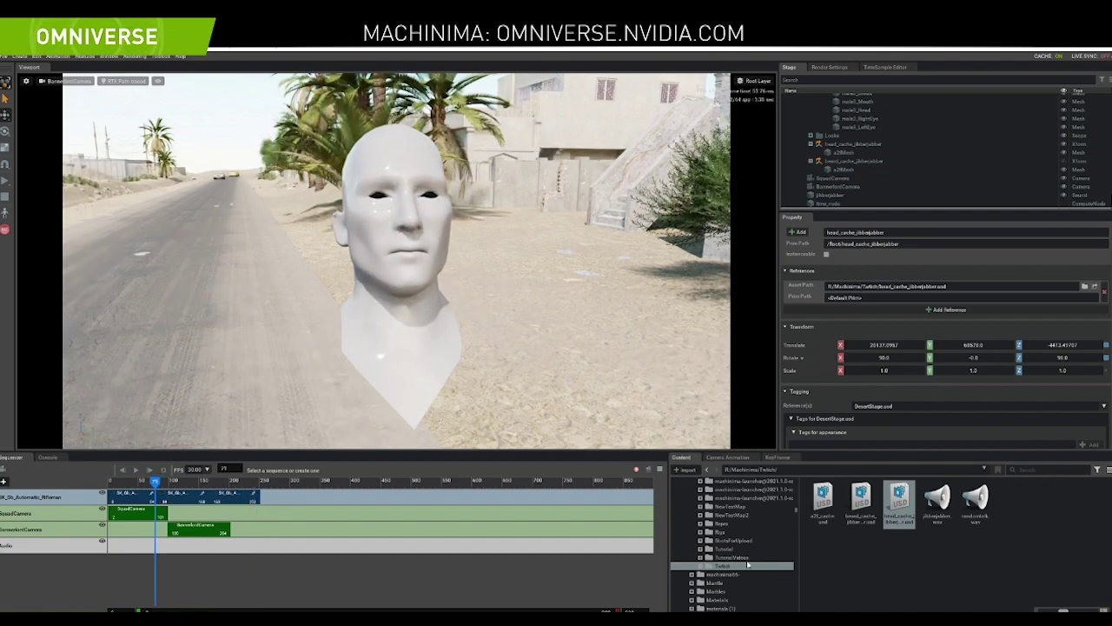
Open the BannerlordII Characters asset folder and place a second Imperial_Legionary.usd on the road beside the new cached head
scroll(752, 565, up, 5)
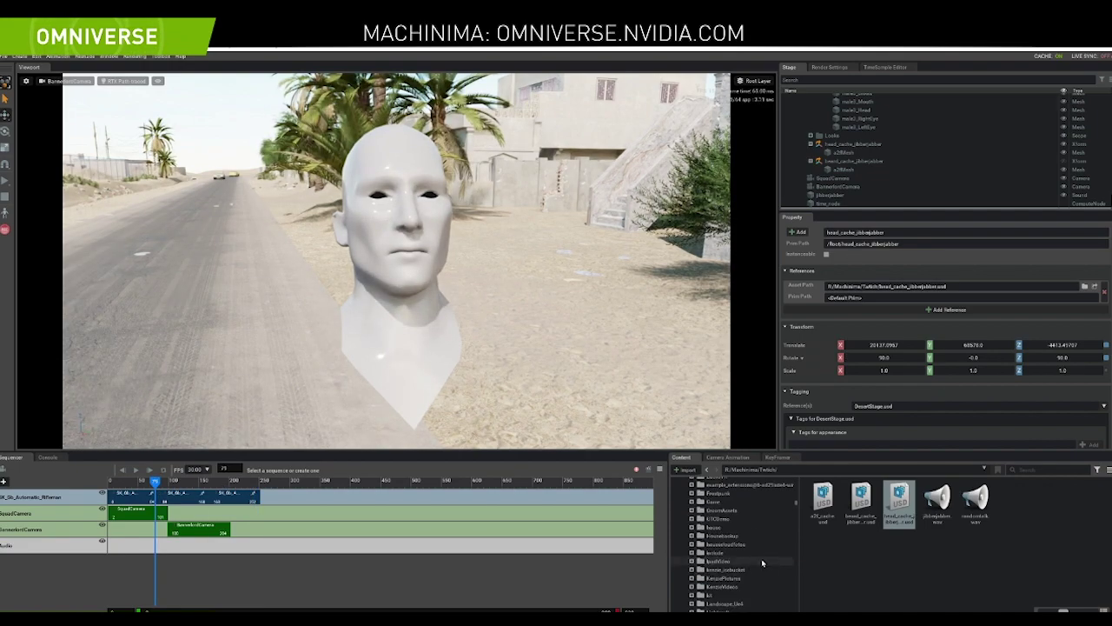
scroll(763, 563, down, 10)
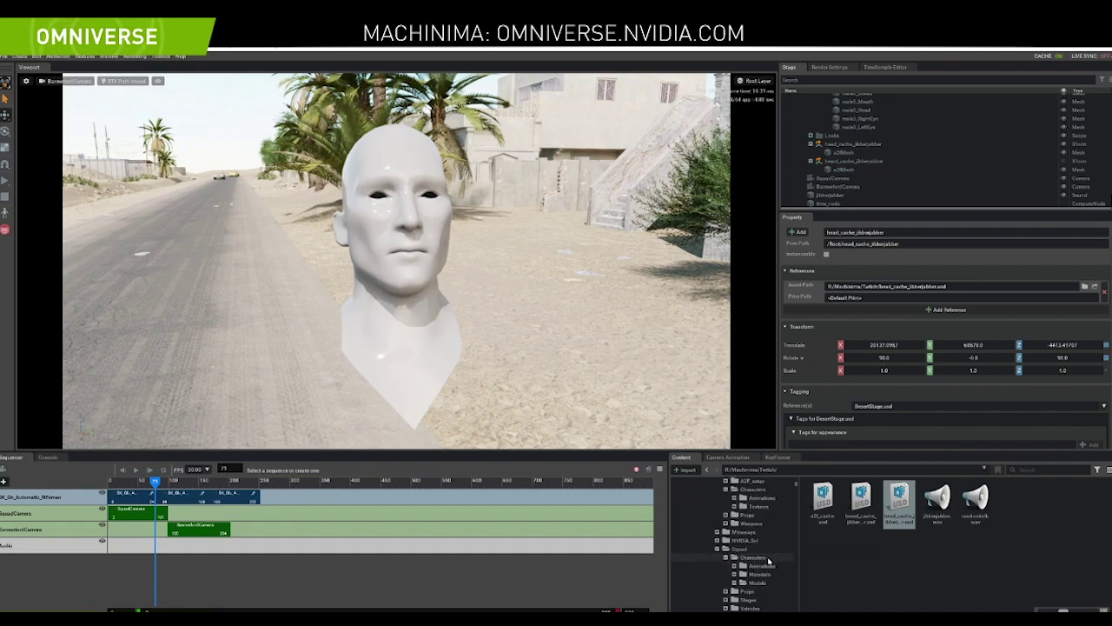
click(754, 558)
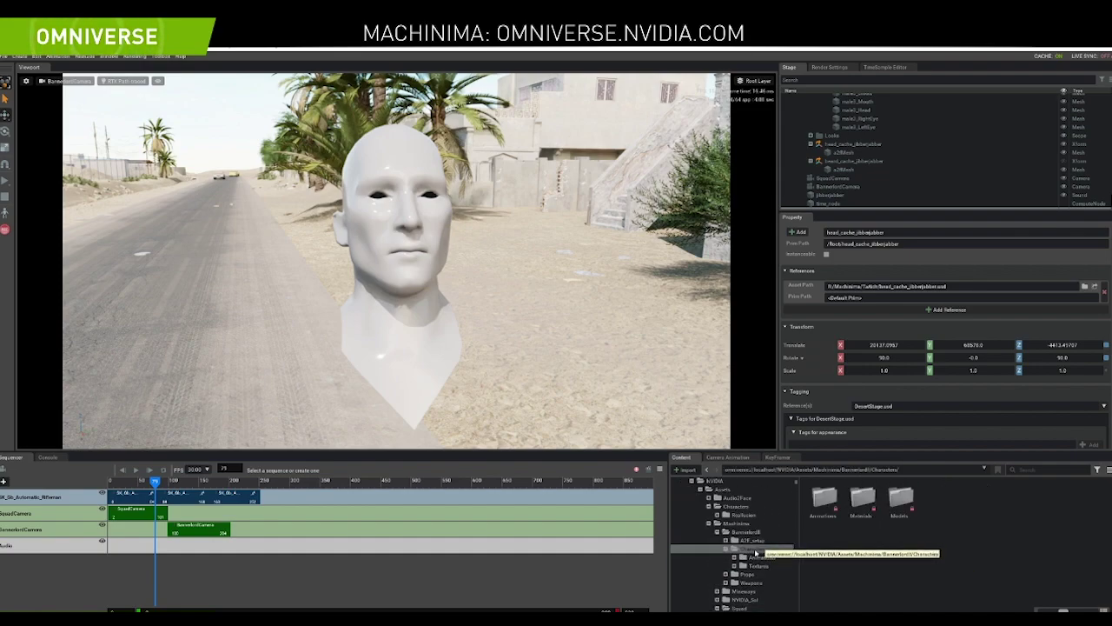
click(975, 516)
right_drag(454, 276, 452, 301)
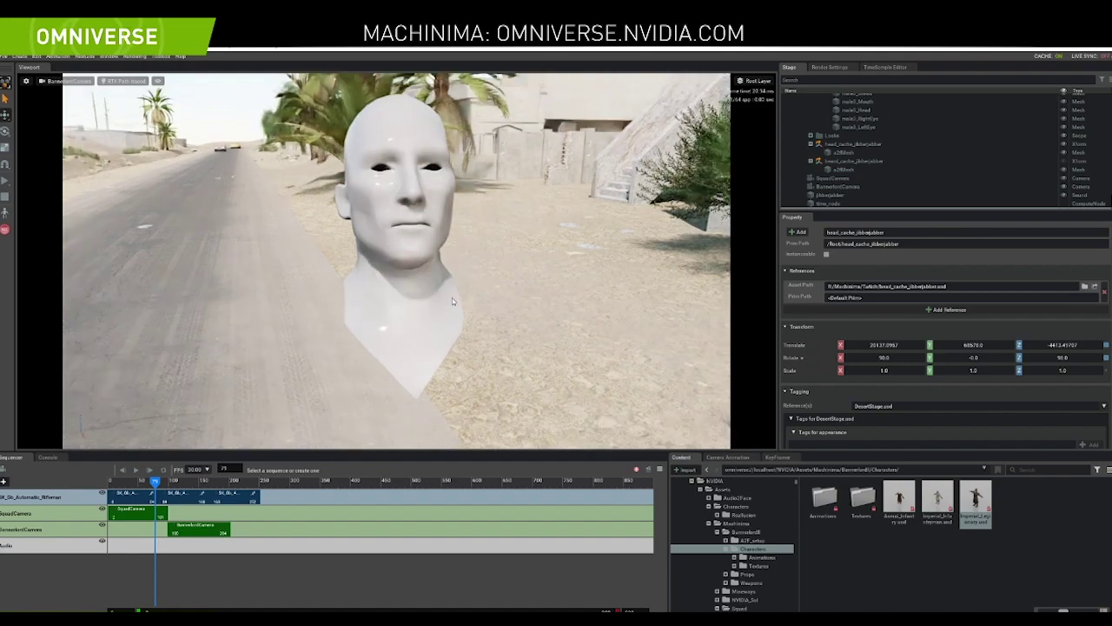
scroll(453, 302, down, 5)
drag(975, 502, 328, 391)
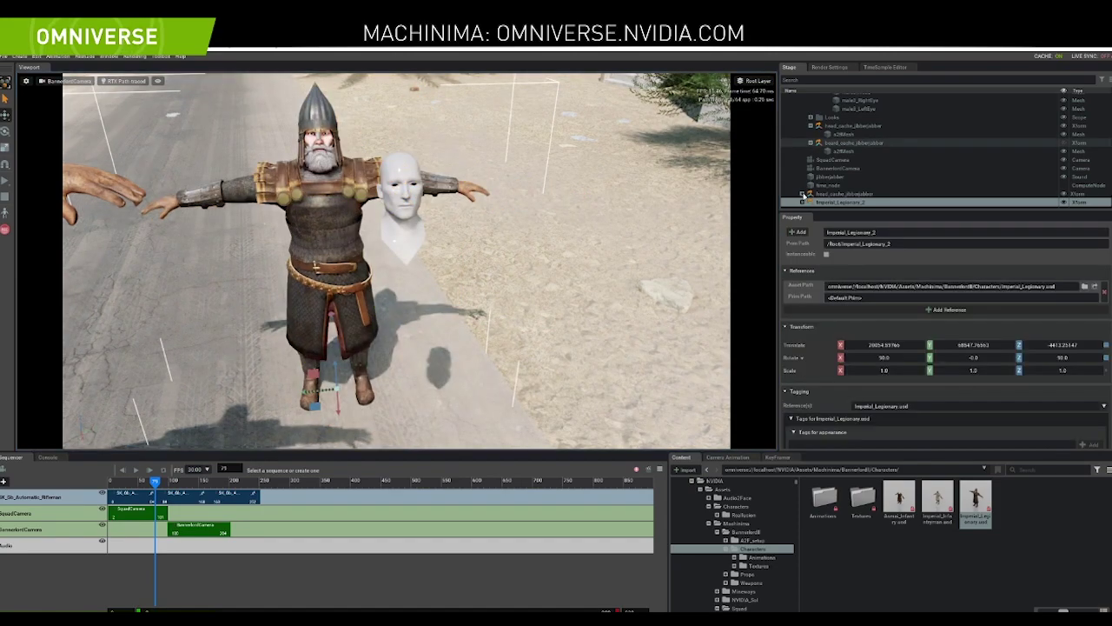
Connect the points from the new head cache's a2fMesh, selected first, to male3_Head of Imperial_Legionary_2, selected second
click(803, 202)
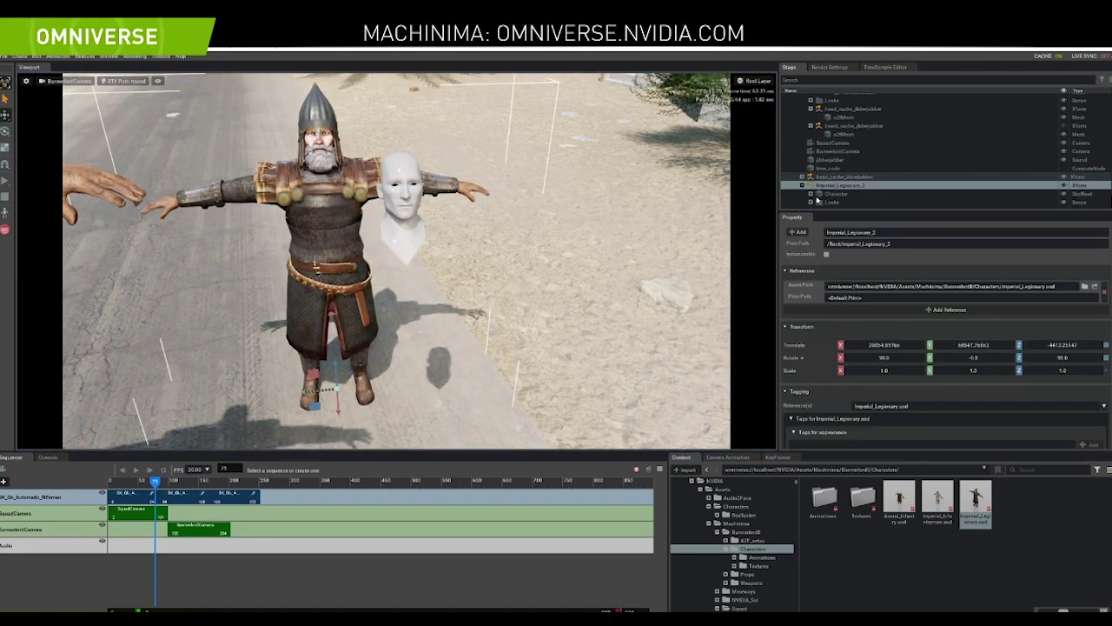
click(811, 193)
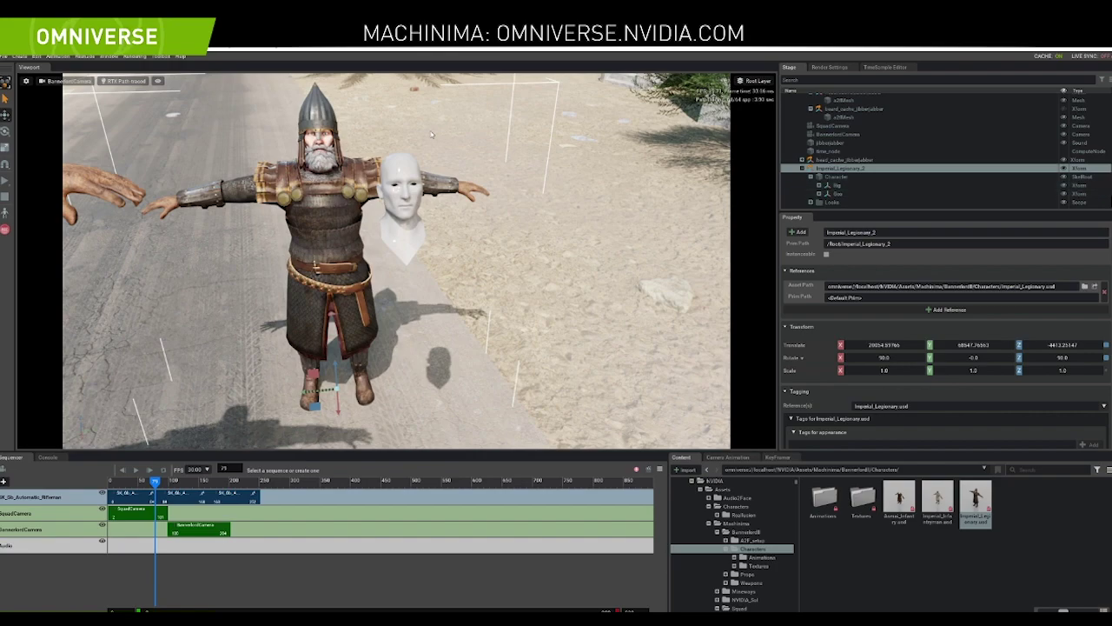
click(330, 143)
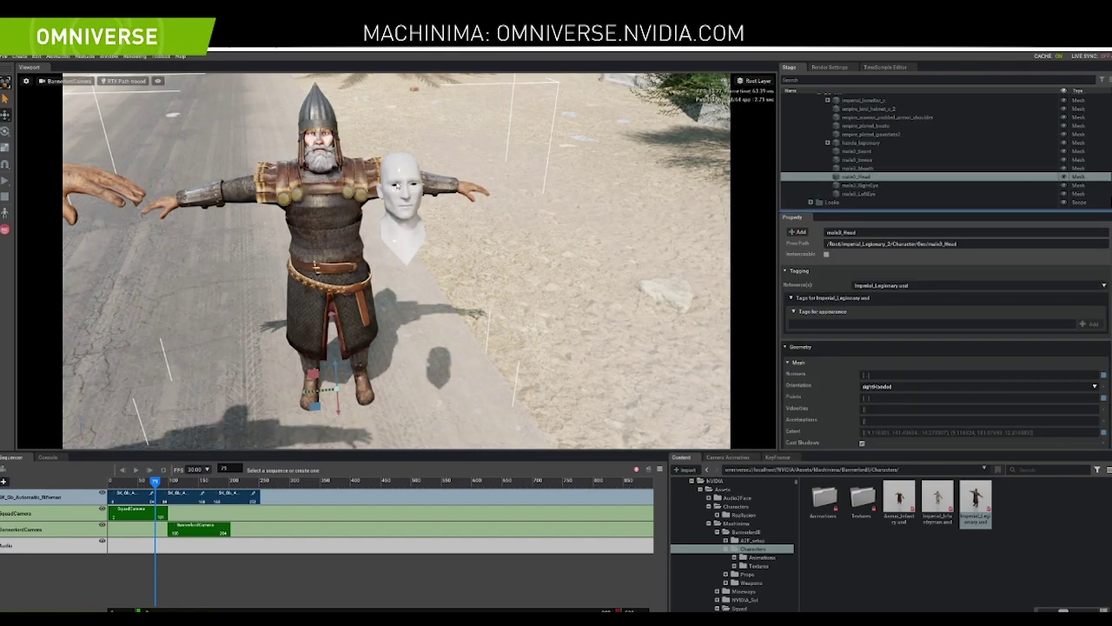
click(399, 171)
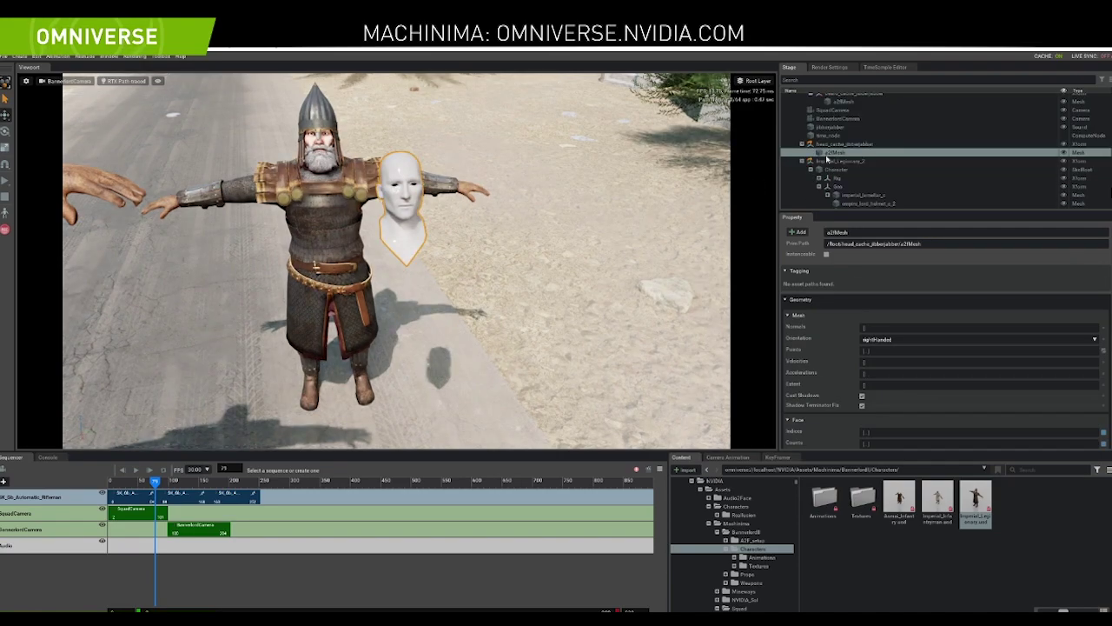
scroll(849, 157, down, 3)
ctrl+click(856, 176)
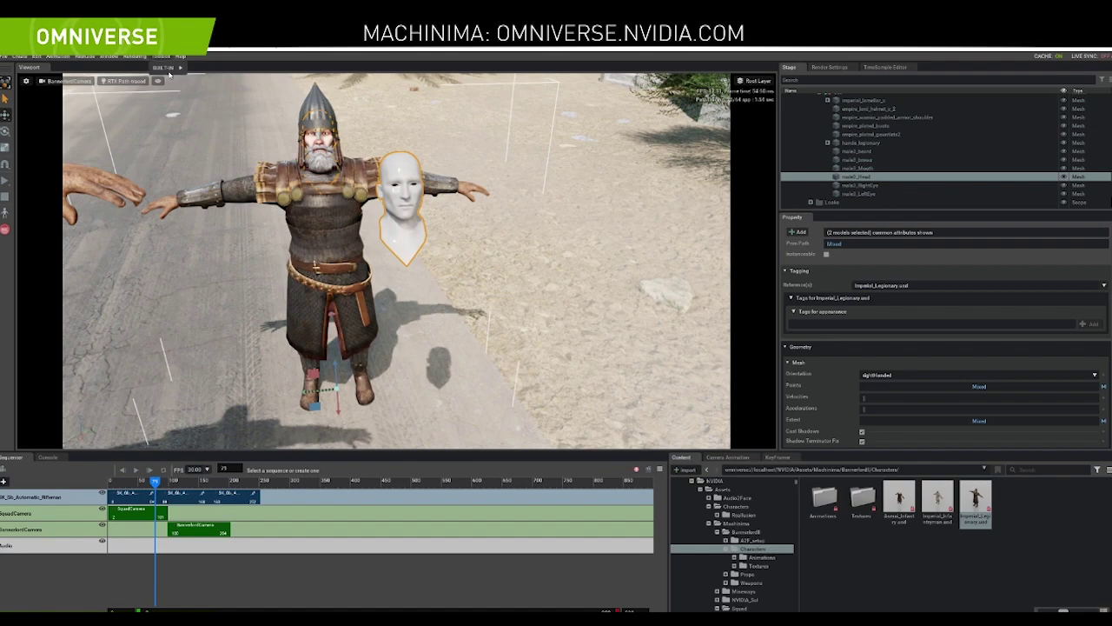
mouse_move(170, 68)
mouse_move(217, 86)
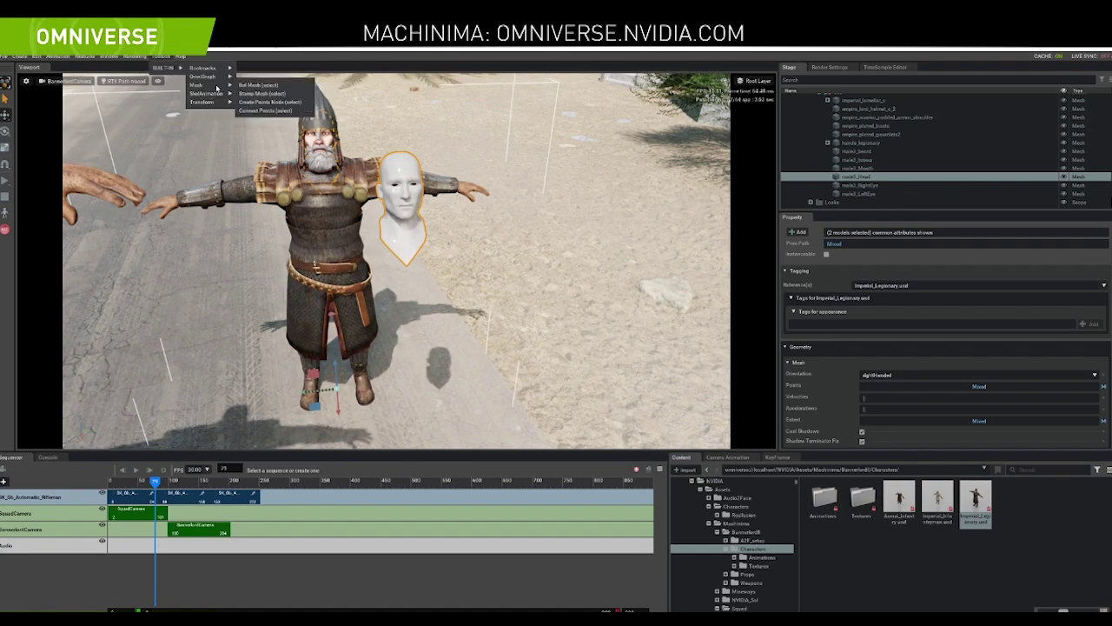
click(266, 110)
Scrub the timeline and compare the second legionary's facial motion with the cached head and the first legionary
click(161, 482)
mouse_move(143, 486)
mouse_down()
mouse_move(119, 489)
mouse_move(158, 490)
mouse_move(124, 492)
mouse_move(134, 492)
mouse_up()
scroll(418, 312, up, 10)
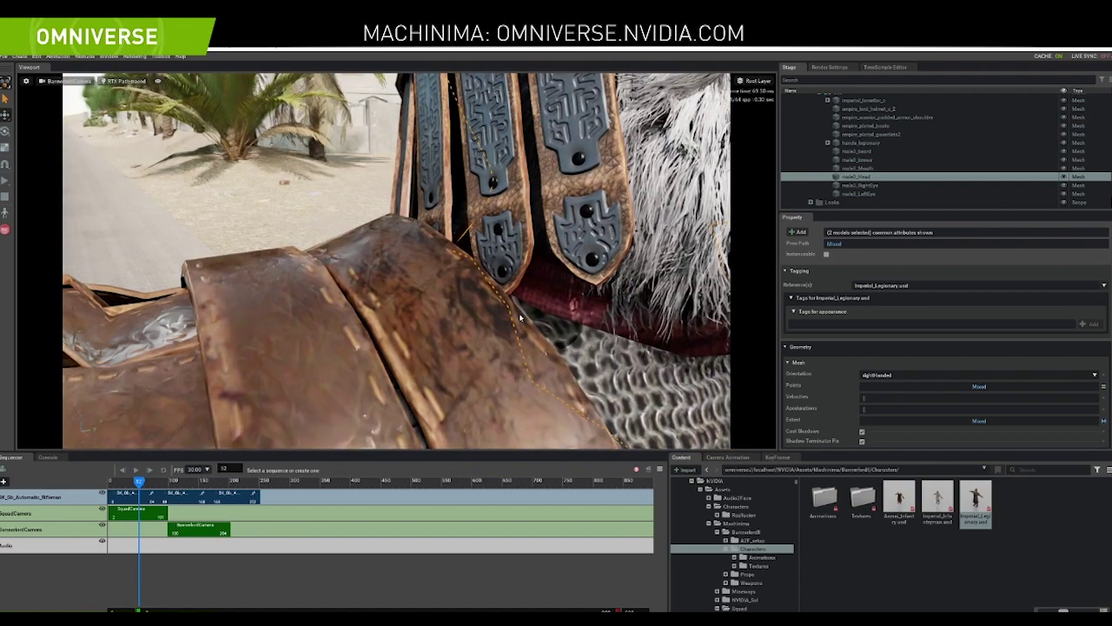
scroll(518, 317, down, 6)
mouse_move(140, 484)
mouse_down()
mouse_move(194, 489)
mouse_move(141, 489)
mouse_up()
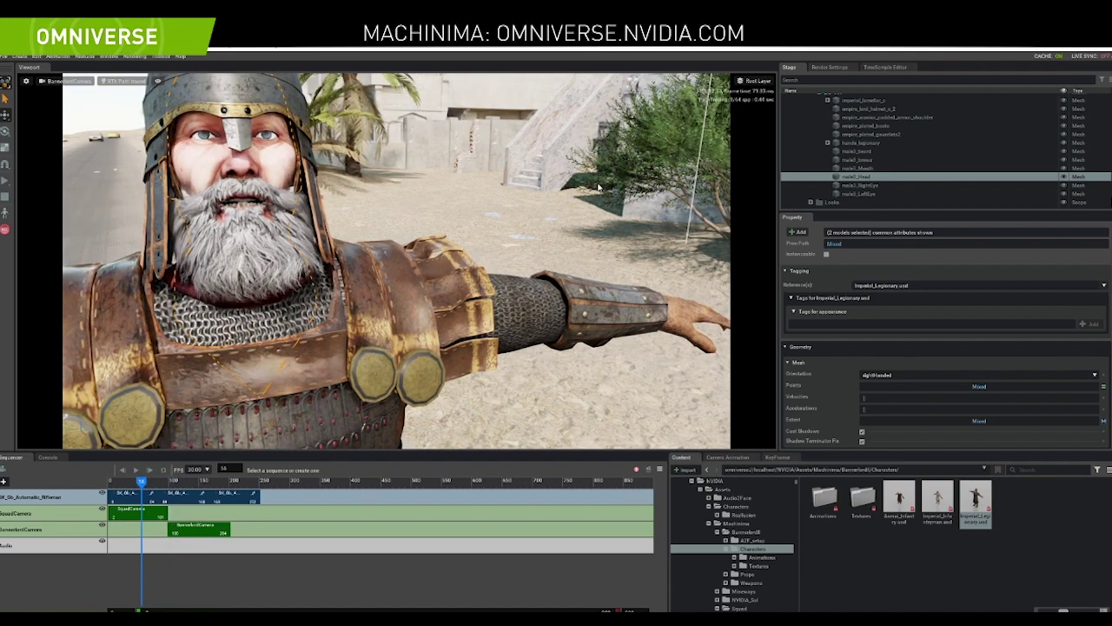
scroll(598, 187, down, 5)
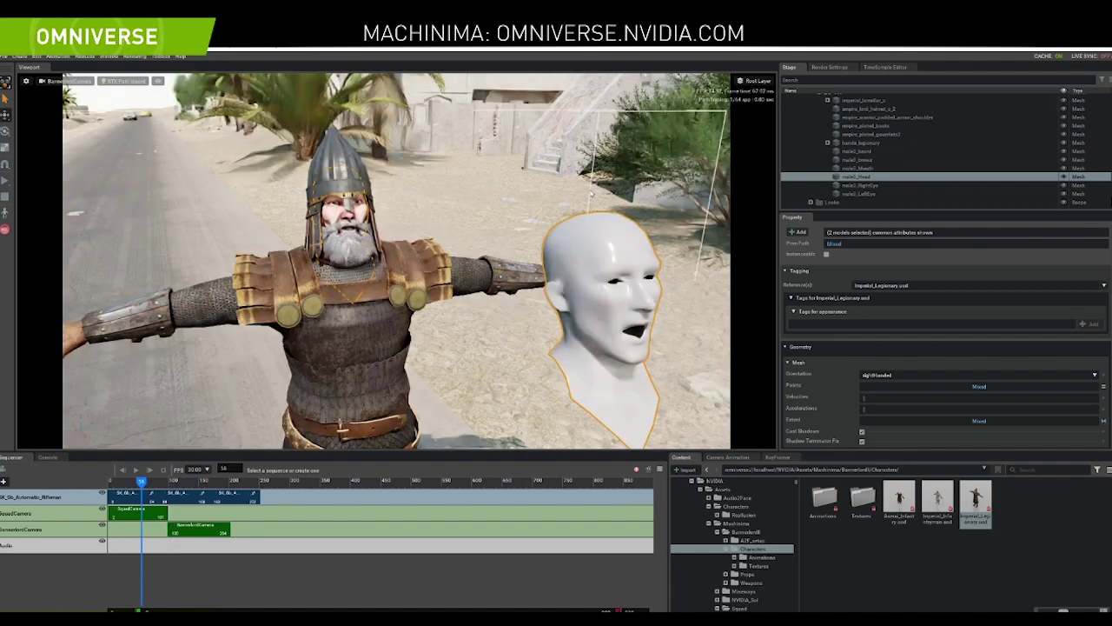
scroll(598, 190, down, 5)
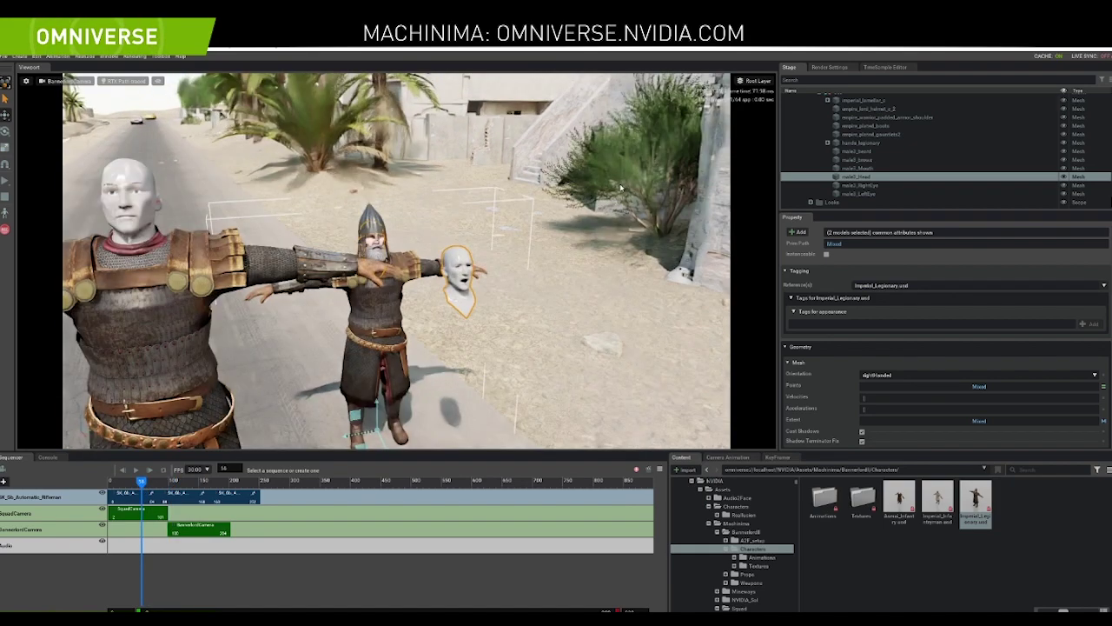
scroll(816, 104, up, 1)
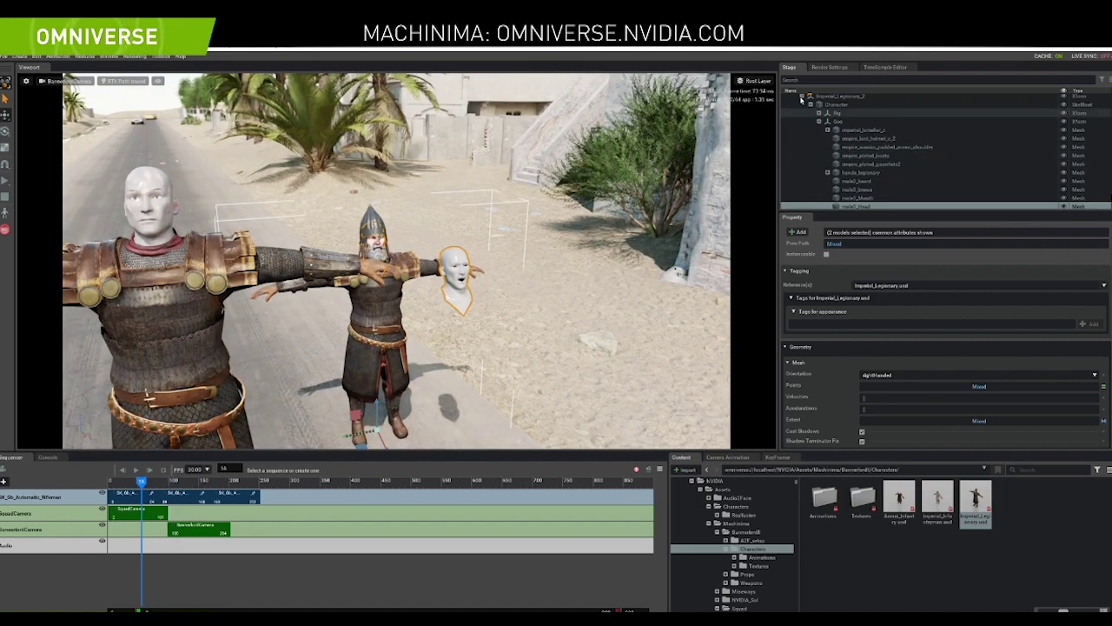
scroll(839, 148, down, 4)
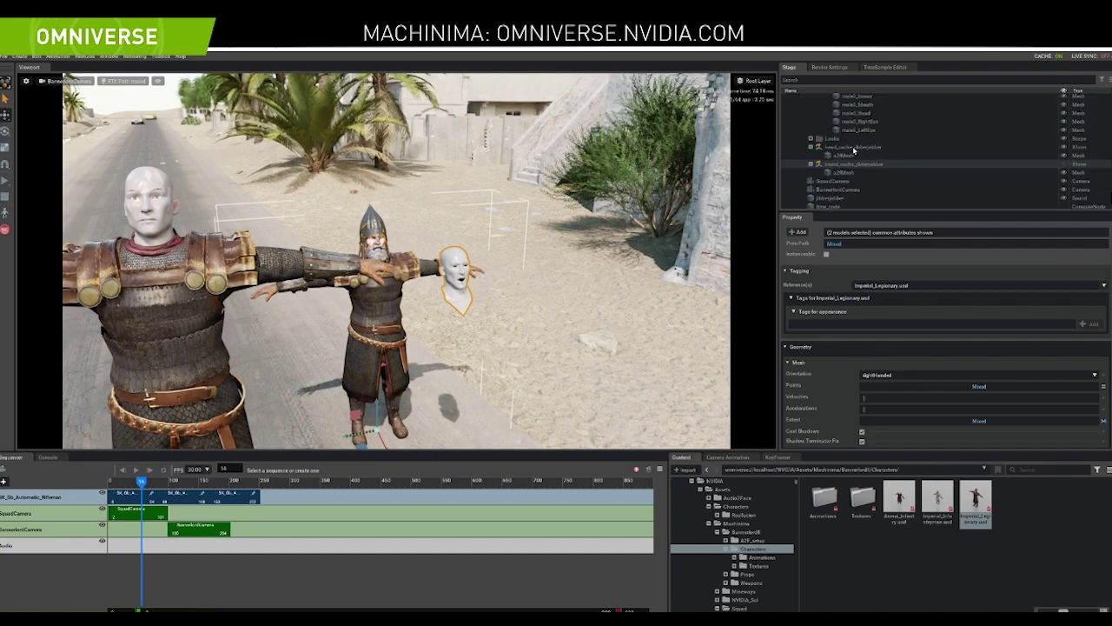
Delete the first, larger-looking Imperial_Legionary from the stage, keeping Imperial_Legionary_2 beside the cached head
scroll(853, 165, down, 5)
click(852, 173)
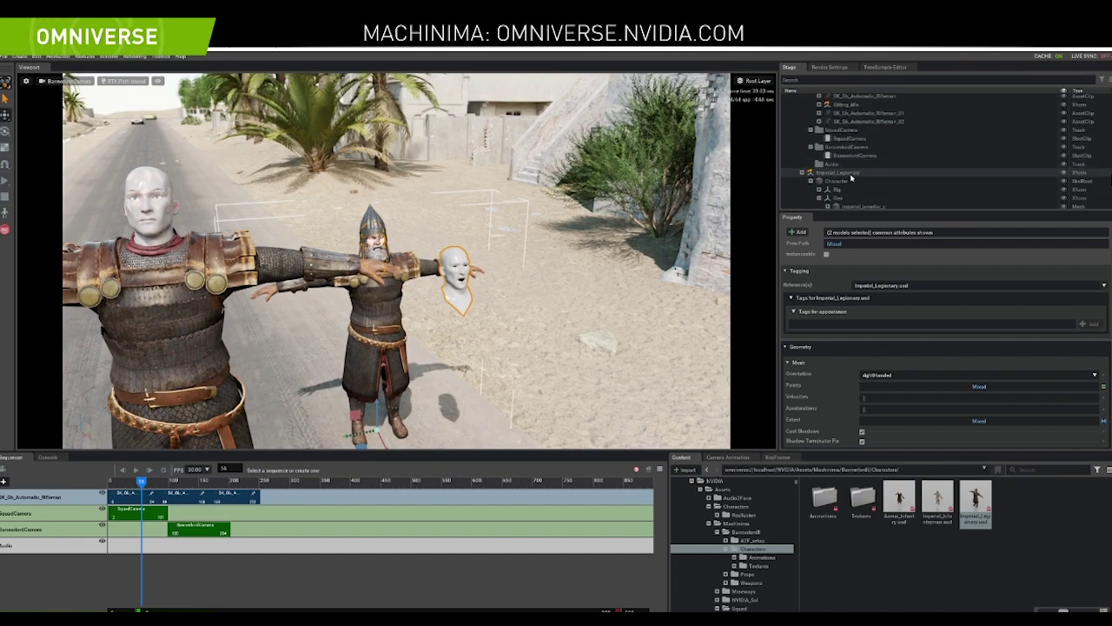
right_drag(542, 188, 513, 200)
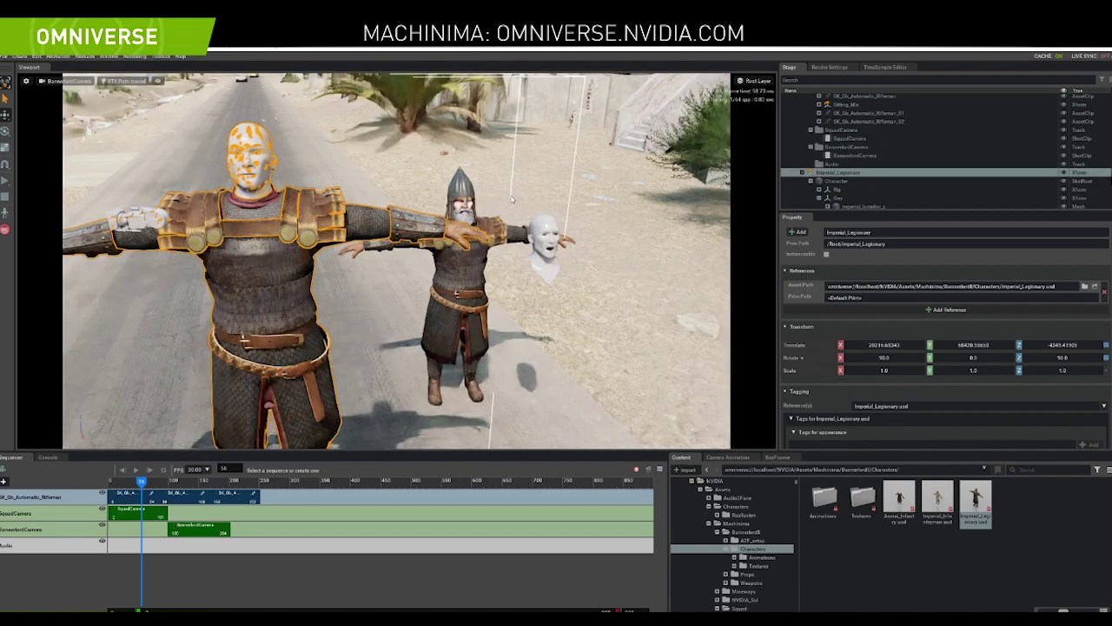
key(Delete)
scroll(865, 159, down, 1)
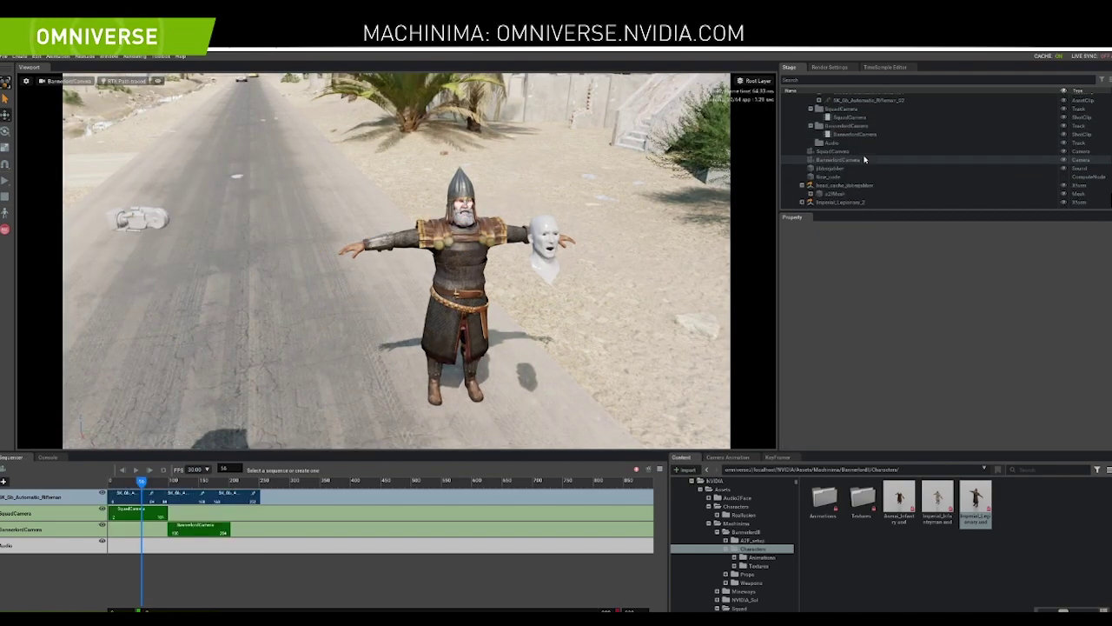
Find the Twitch folder in the Machinima directory and place beard_cache_jibberjabber.usd in the scene beside the legionary
scroll(772, 575, down, 6)
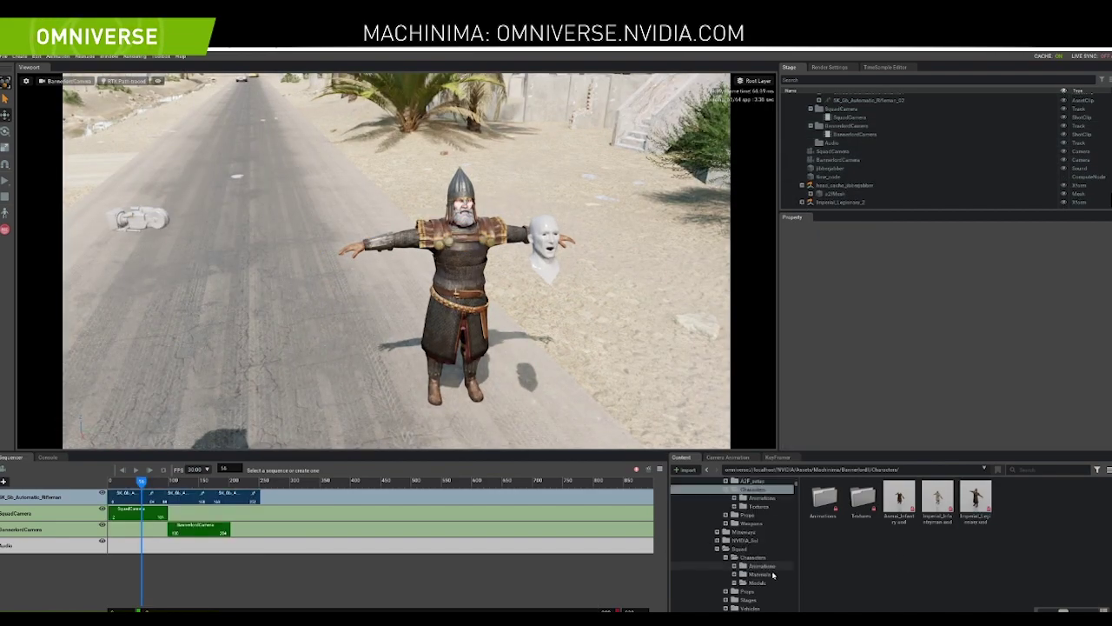
scroll(768, 574, down, 6)
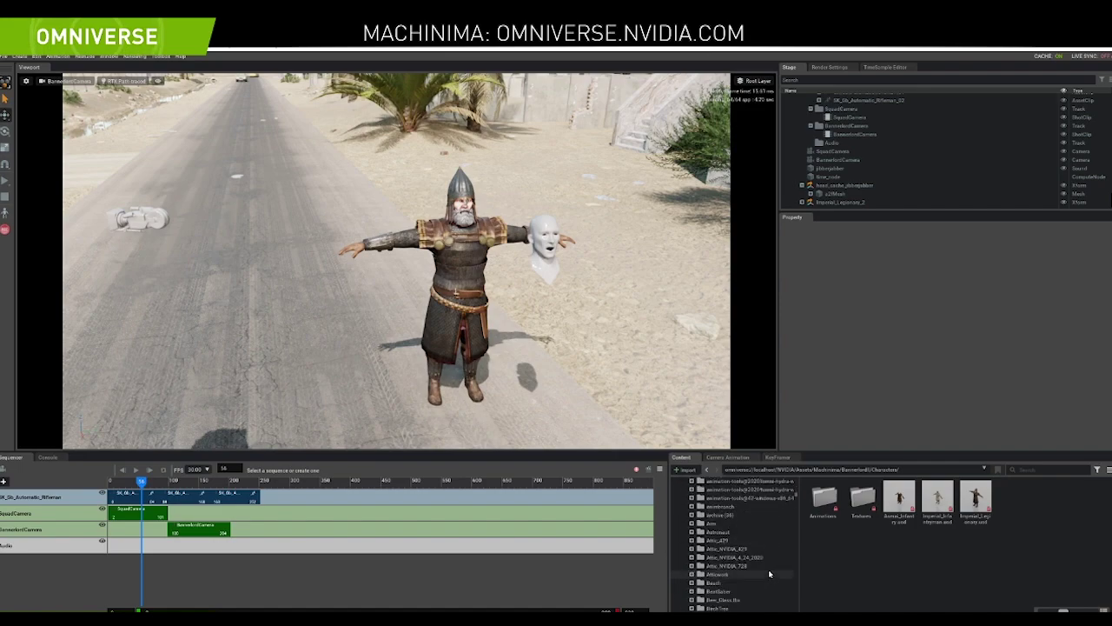
scroll(765, 572, down, 5)
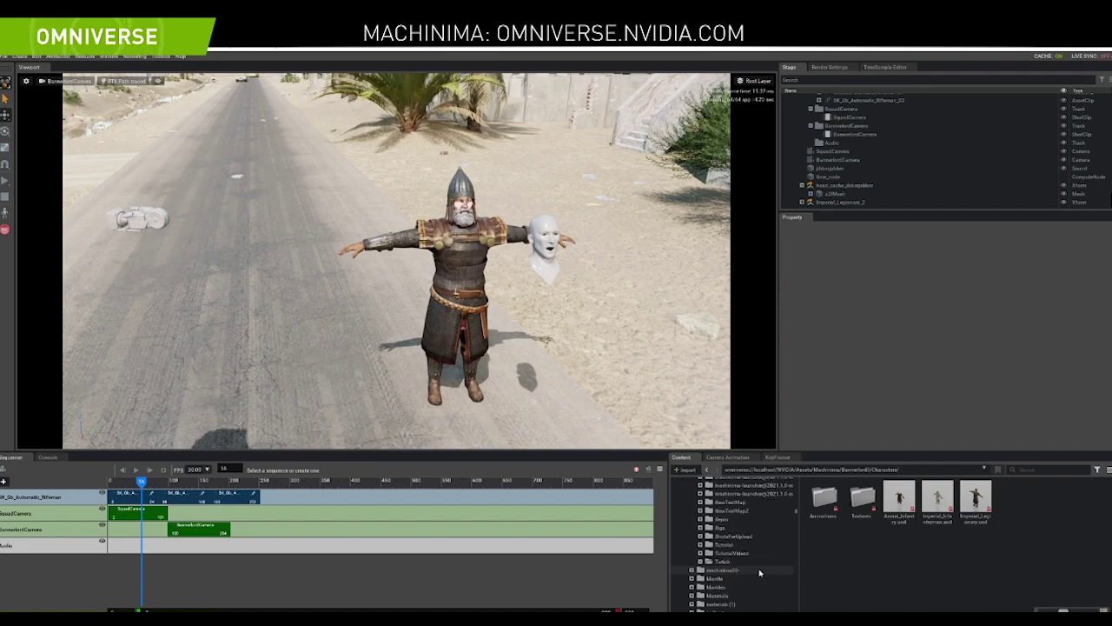
scroll(759, 570, down, 8)
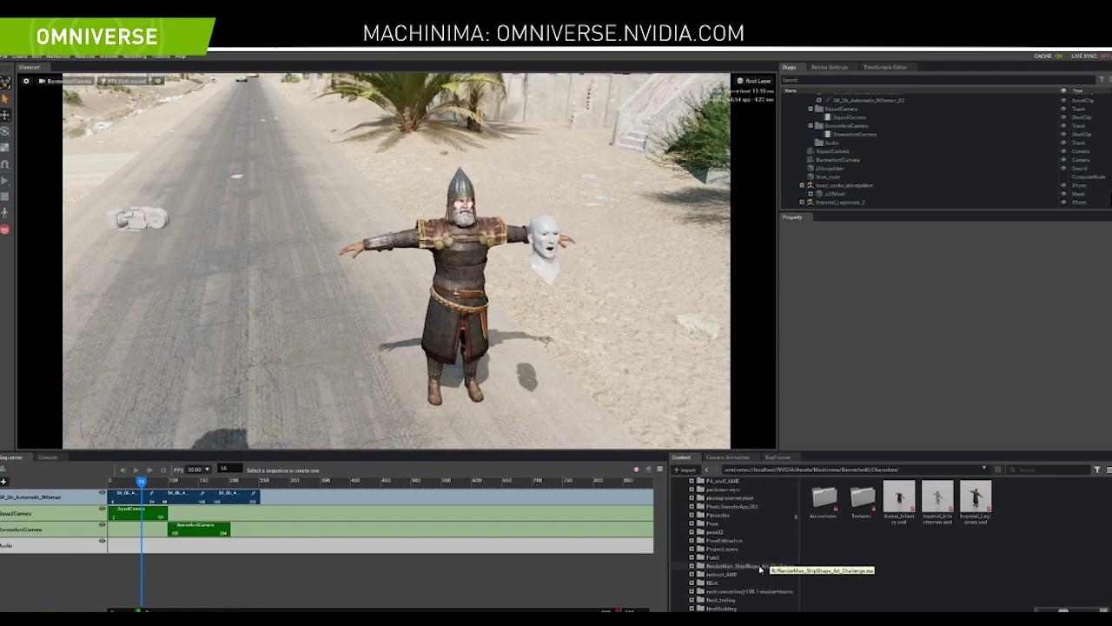
scroll(756, 575, up, 8)
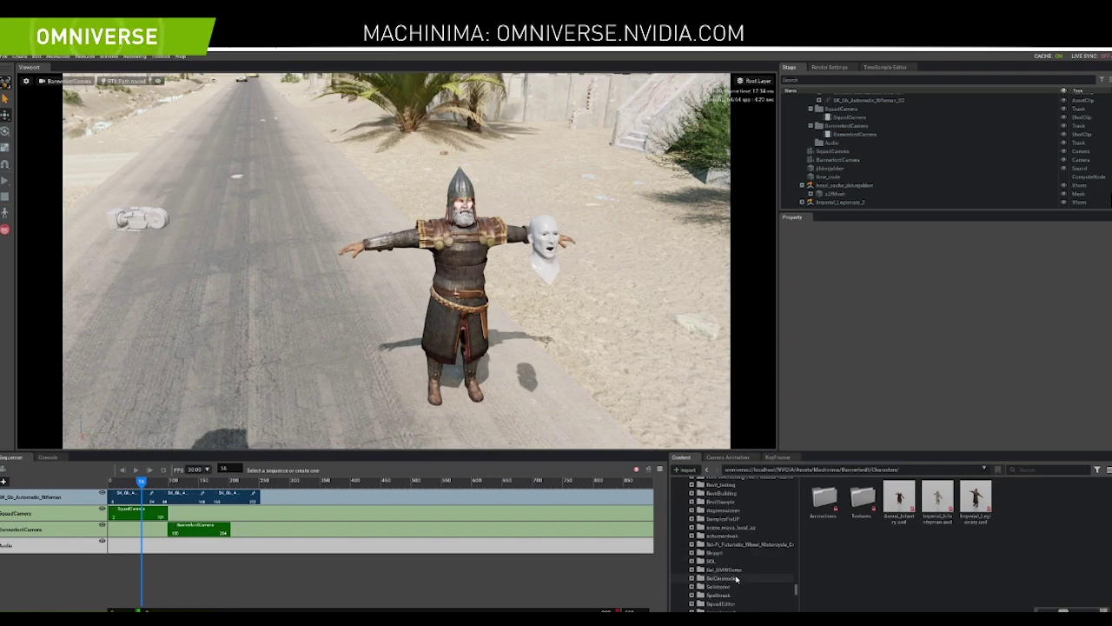
scroll(752, 583, up, 1)
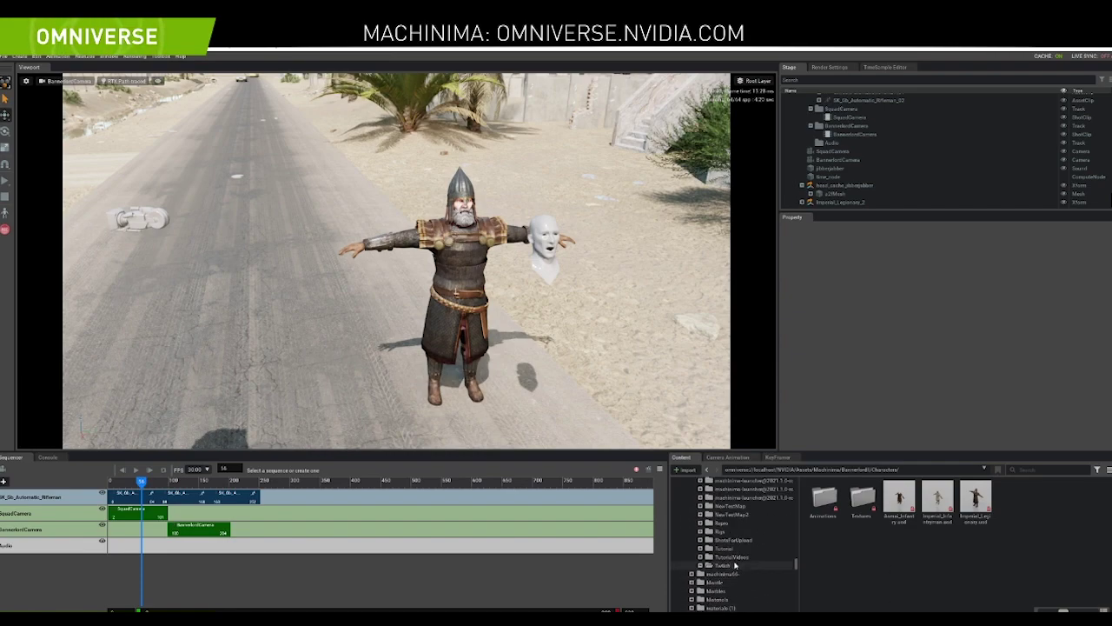
click(738, 566)
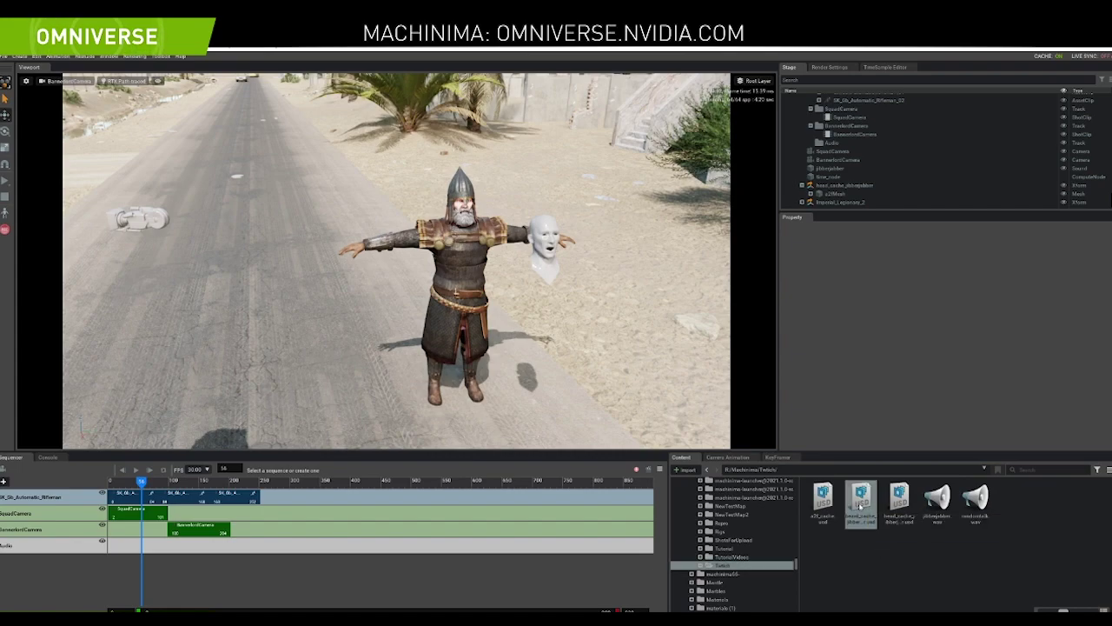
drag(845, 497, 529, 379)
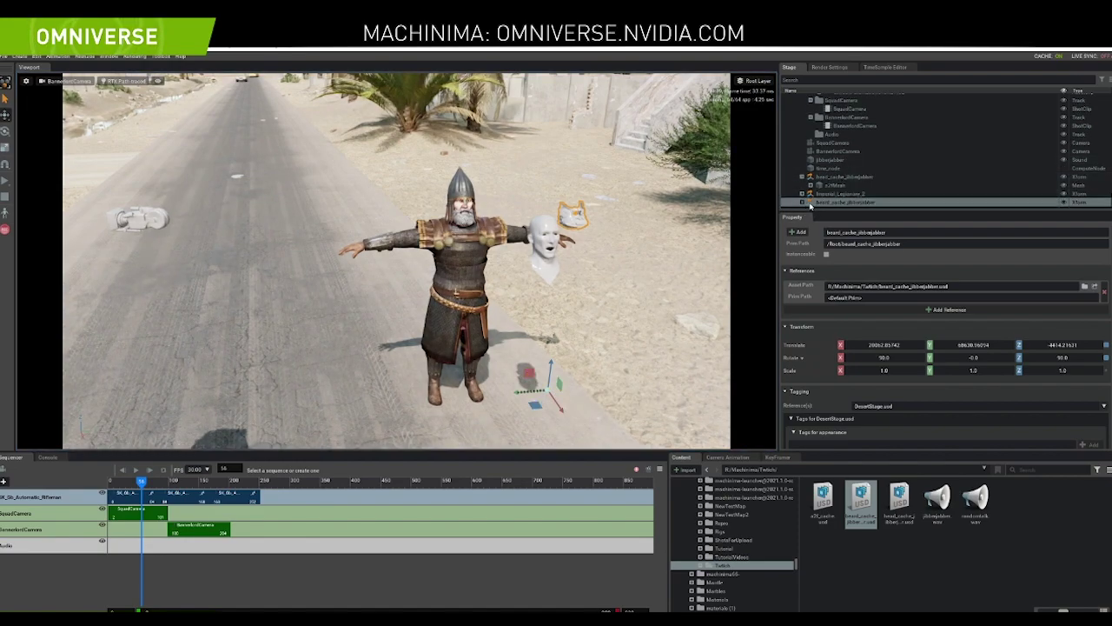
Connect the points from the beard cache's a2fMesh, selected first, to the beard mesh of Imperial_Legionary_2, selected second
click(803, 202)
click(830, 202)
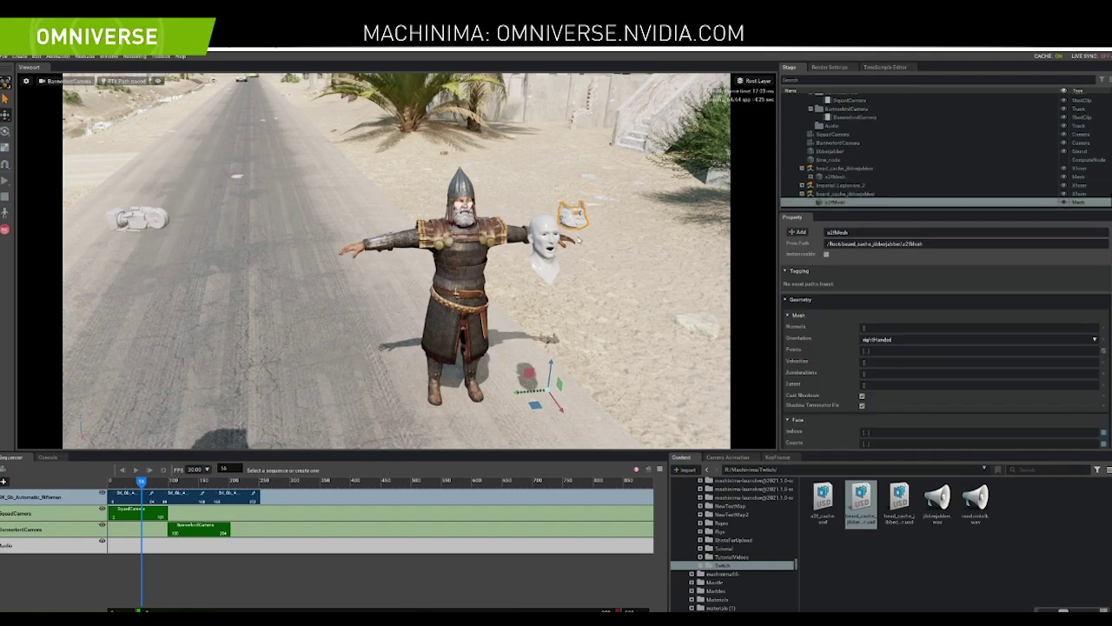
click(474, 224)
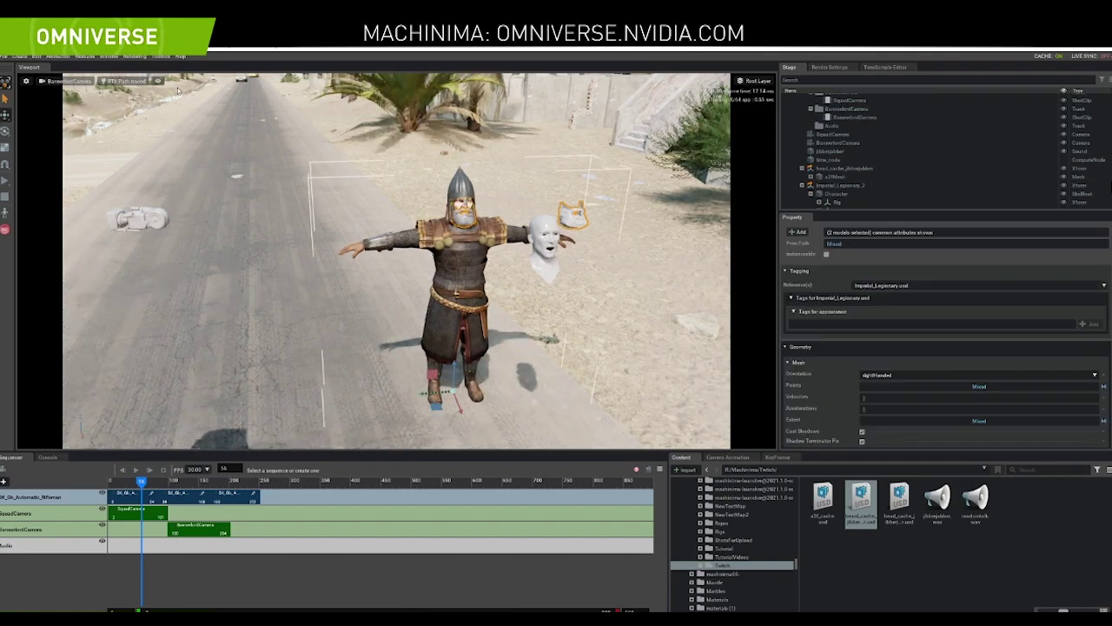
mouse_move(167, 68)
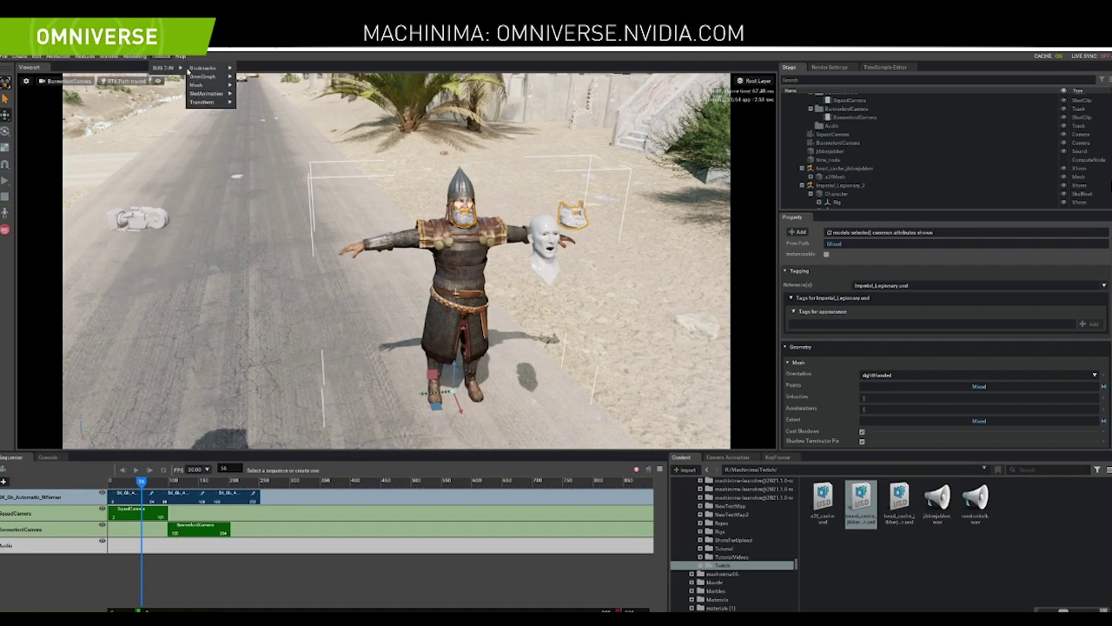
mouse_move(228, 86)
click(268, 111)
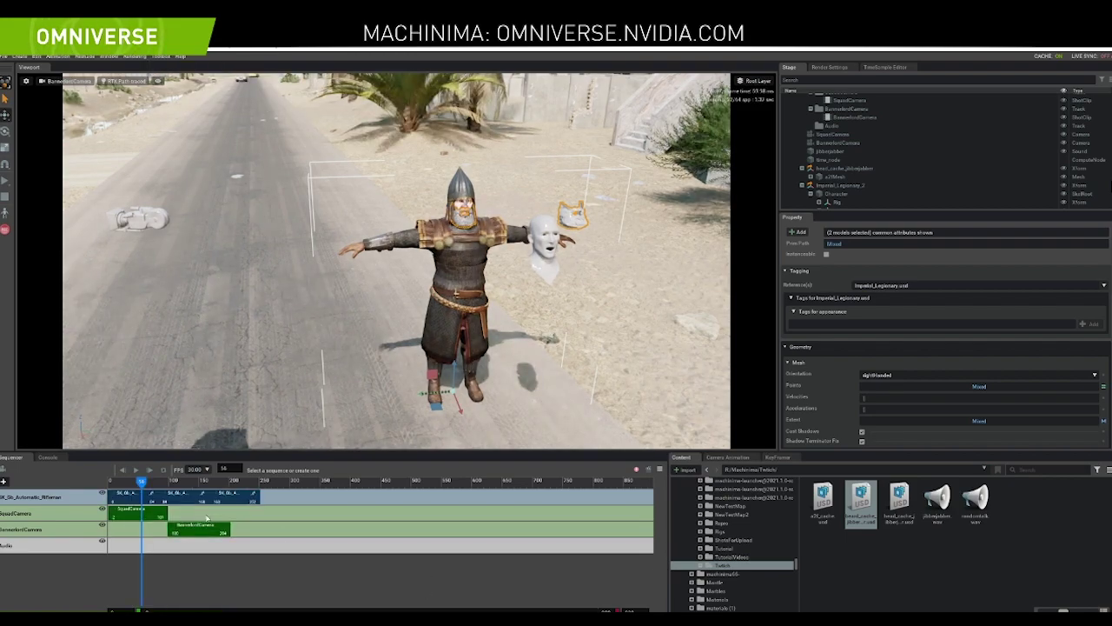
Scrub the timeline and examine a close-up of how the legionary's beard and mouth move together
drag(142, 481, 118, 482)
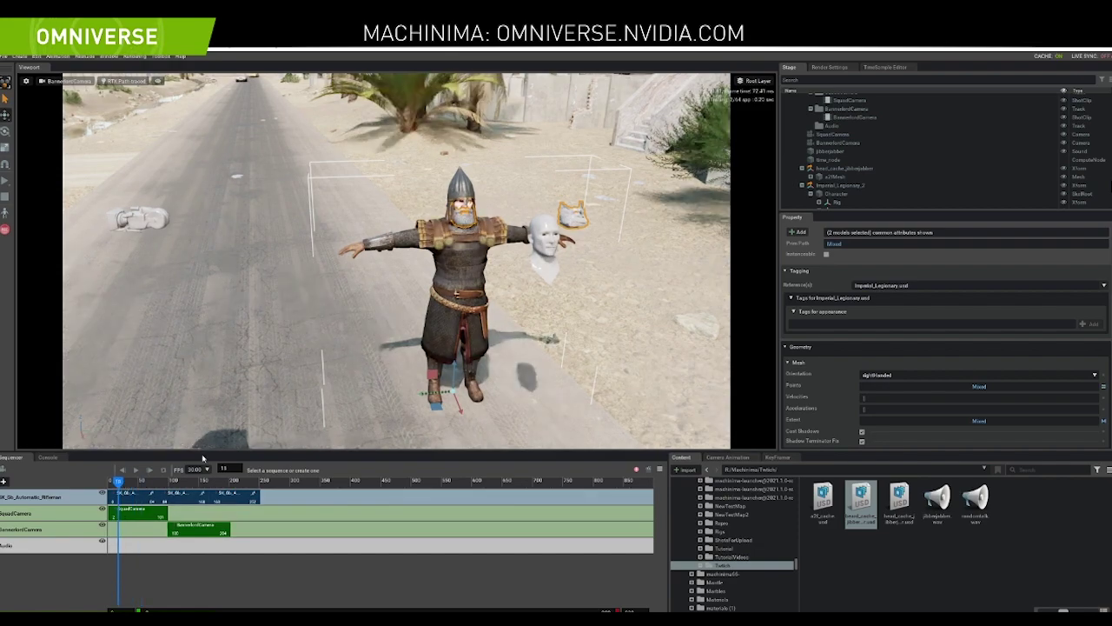
key(w)
right_drag(402, 325, 411, 314)
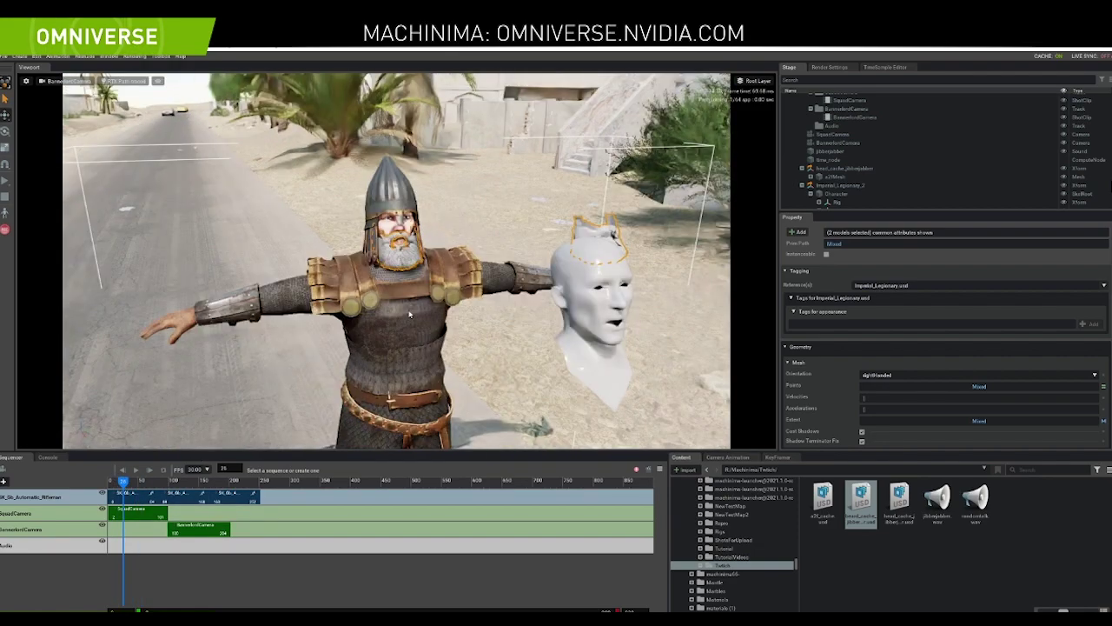
scroll(410, 314, up, 5)
drag(143, 484, 226, 483)
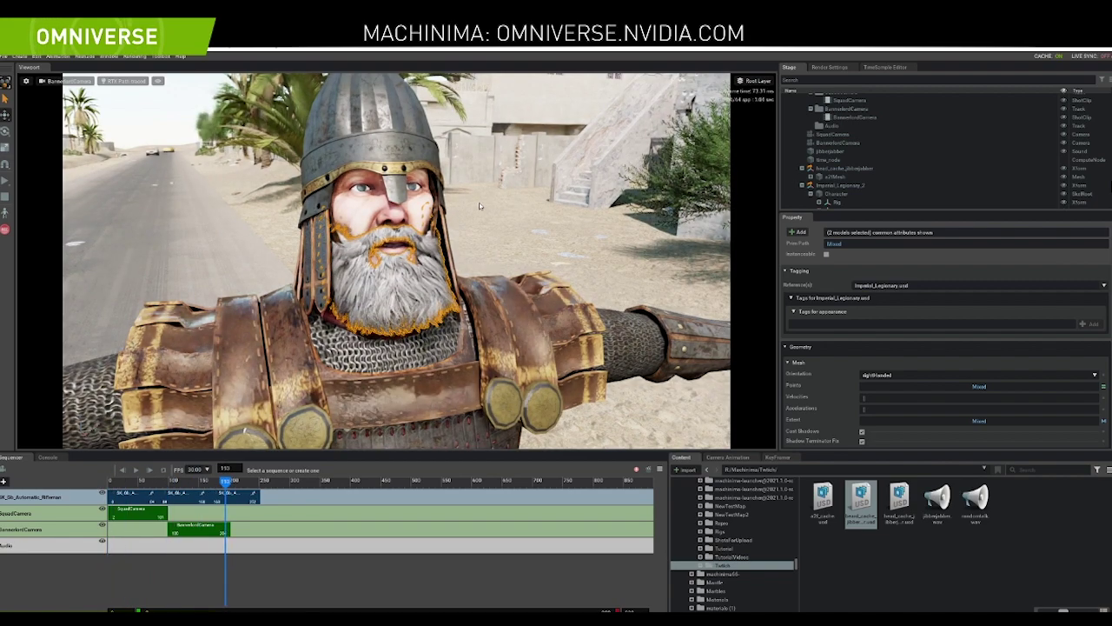
click(479, 203)
drag(135, 487, 206, 502)
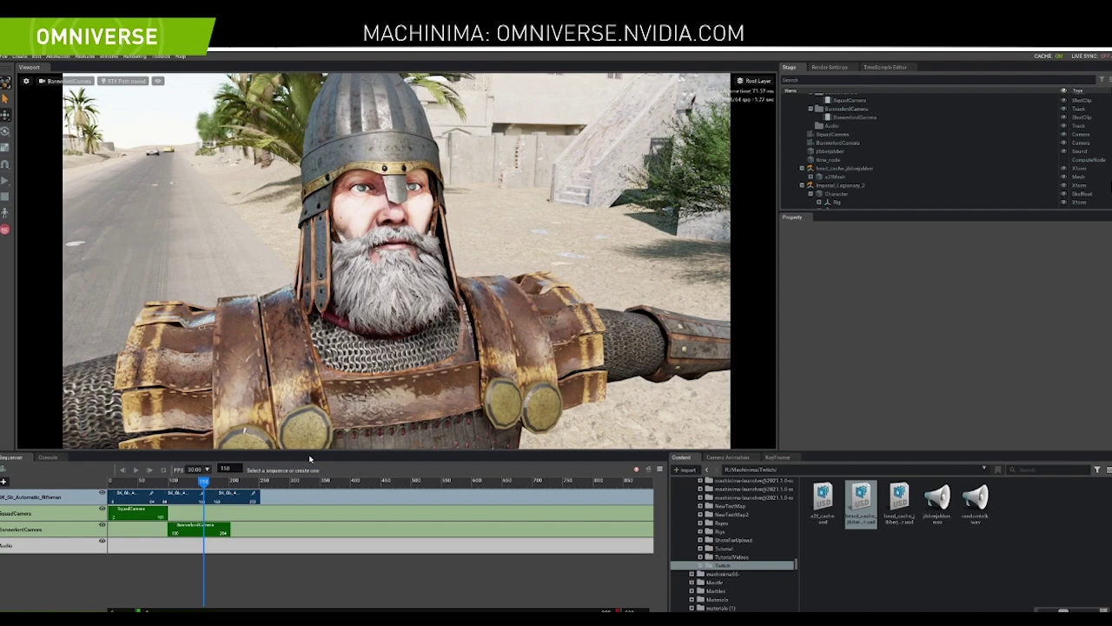
drag(206, 481, 180, 493)
click(146, 492)
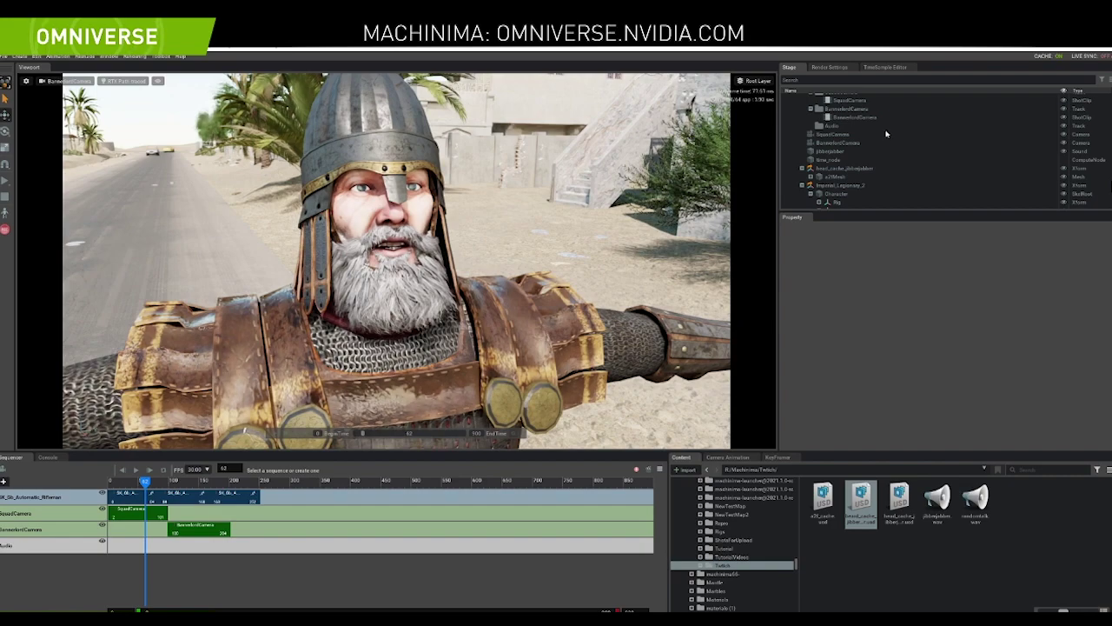
Add the head cache's a2fMesh to the sequencer as a clip on a new track, starting at about frame 76
scroll(887, 134, down, 3)
scroll(886, 134, down, 4)
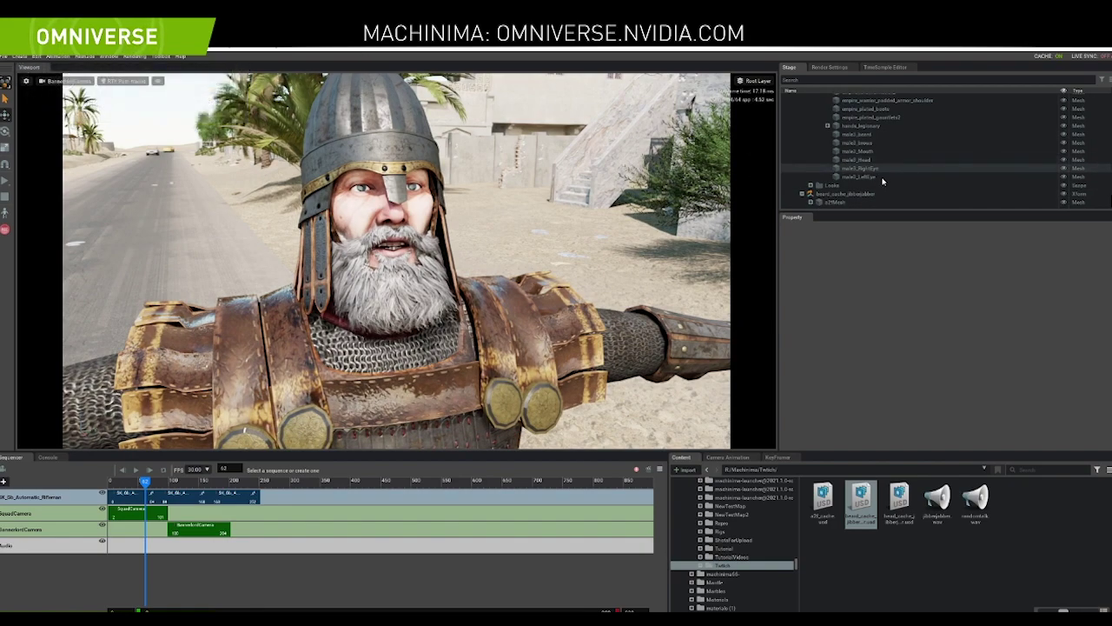
click(863, 201)
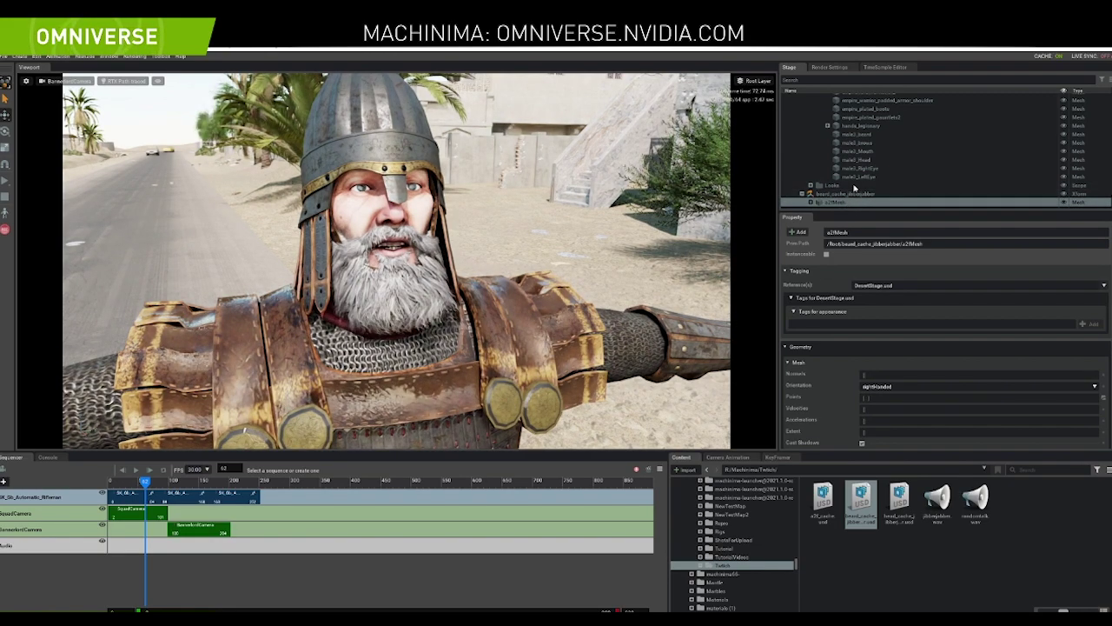
scroll(854, 183, up, 4)
click(802, 109)
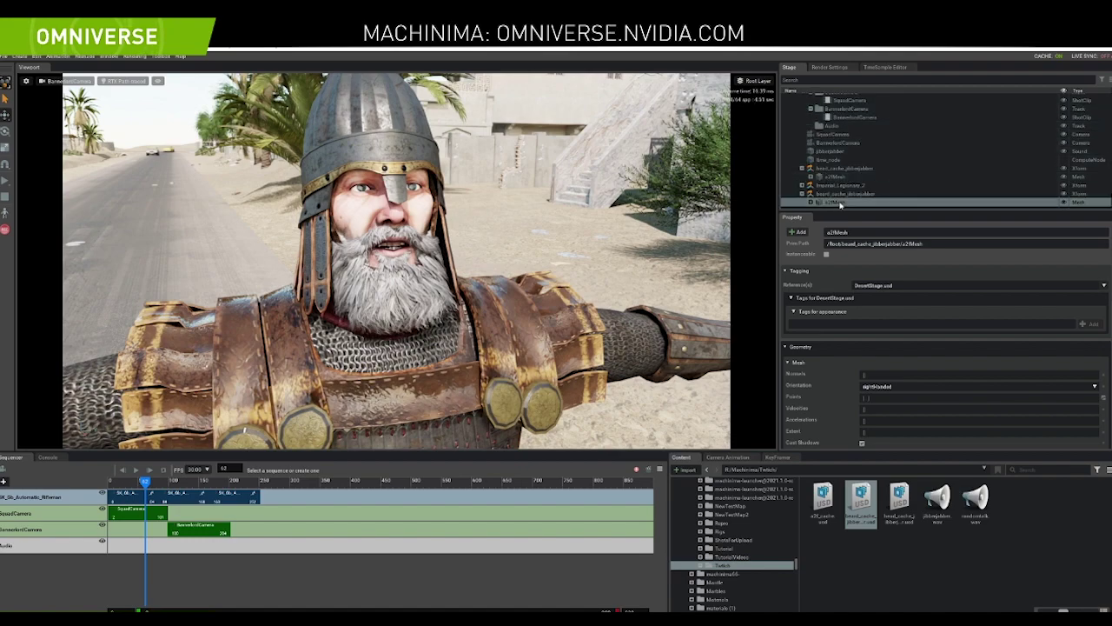
click(834, 176)
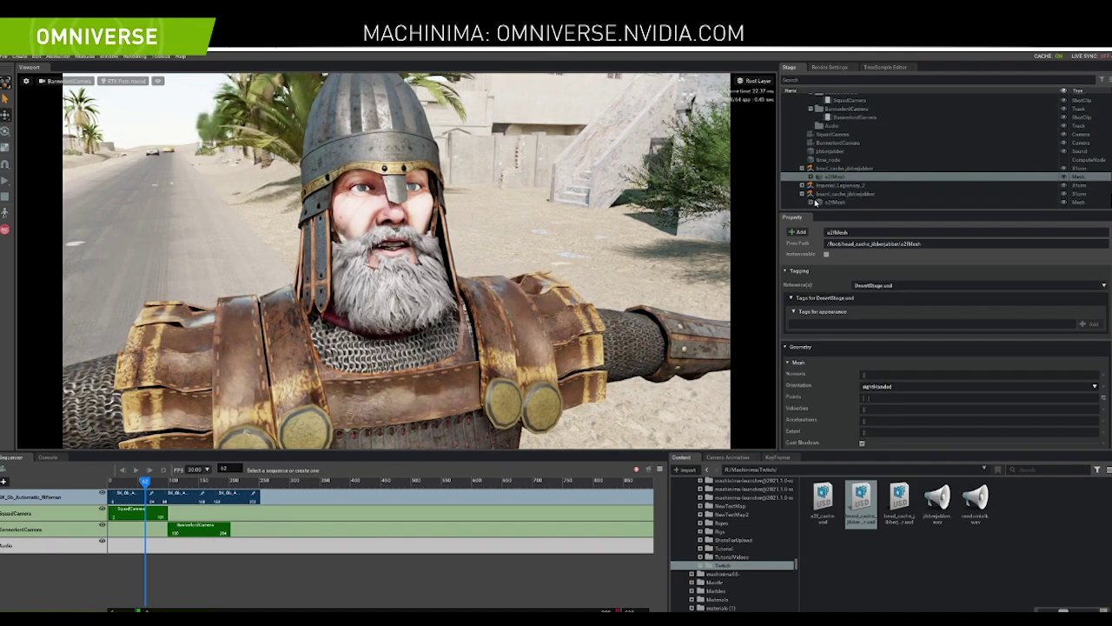
drag(145, 480, 106, 481)
drag(834, 176, 156, 570)
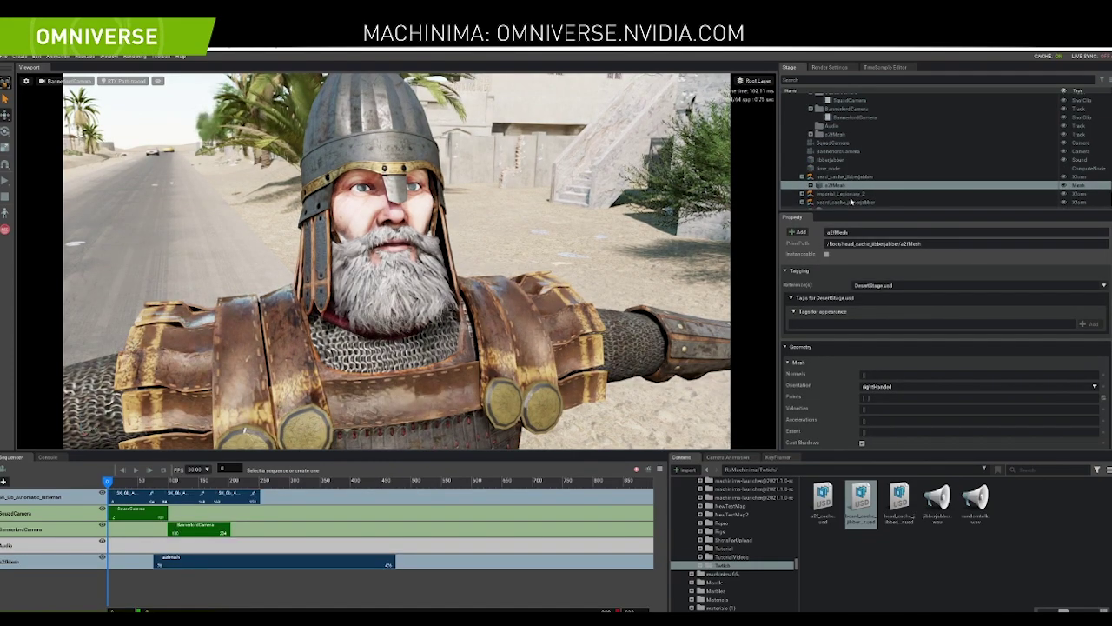
Add the beard cache's a2fMesh on another new sequencer track and align its clip with the head clip
scroll(844, 201, down, 1)
drag(836, 202, 160, 586)
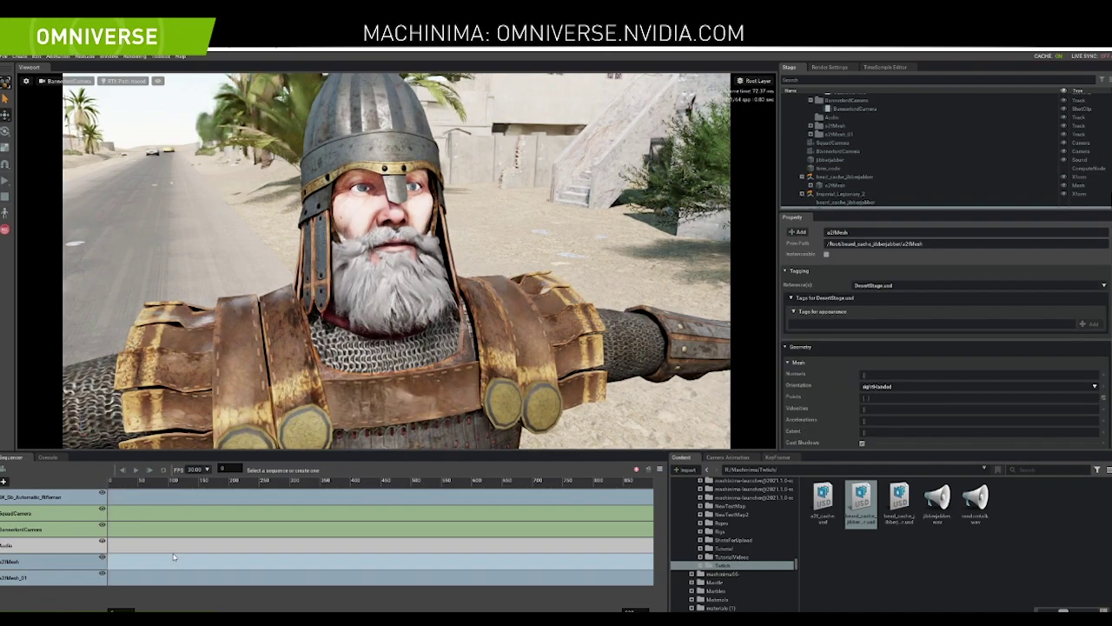
click(184, 579)
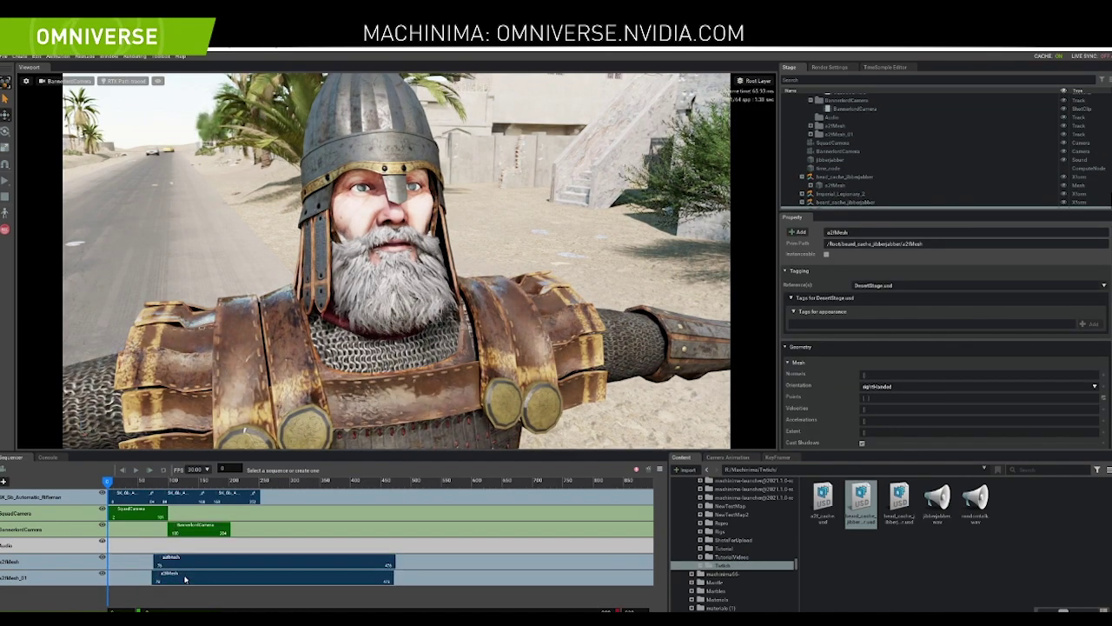
Scrub through the a2fMesh clips and frame Imperial_Legionary_2 to compare its face with the cached head and beard
drag(149, 481, 216, 502)
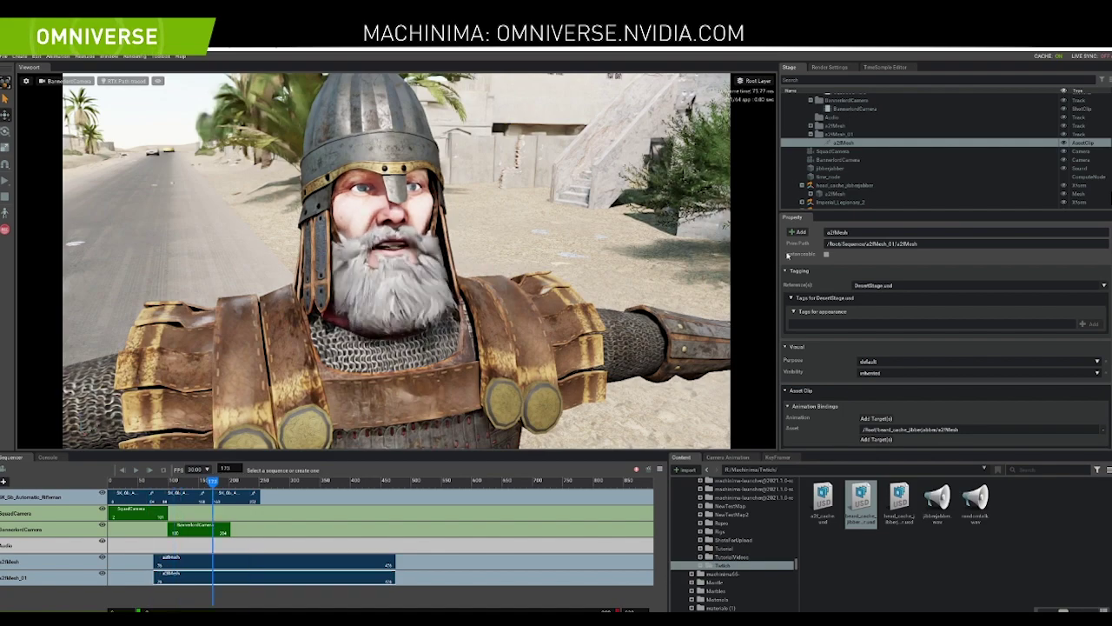
scroll(841, 201, down, 1)
click(839, 185)
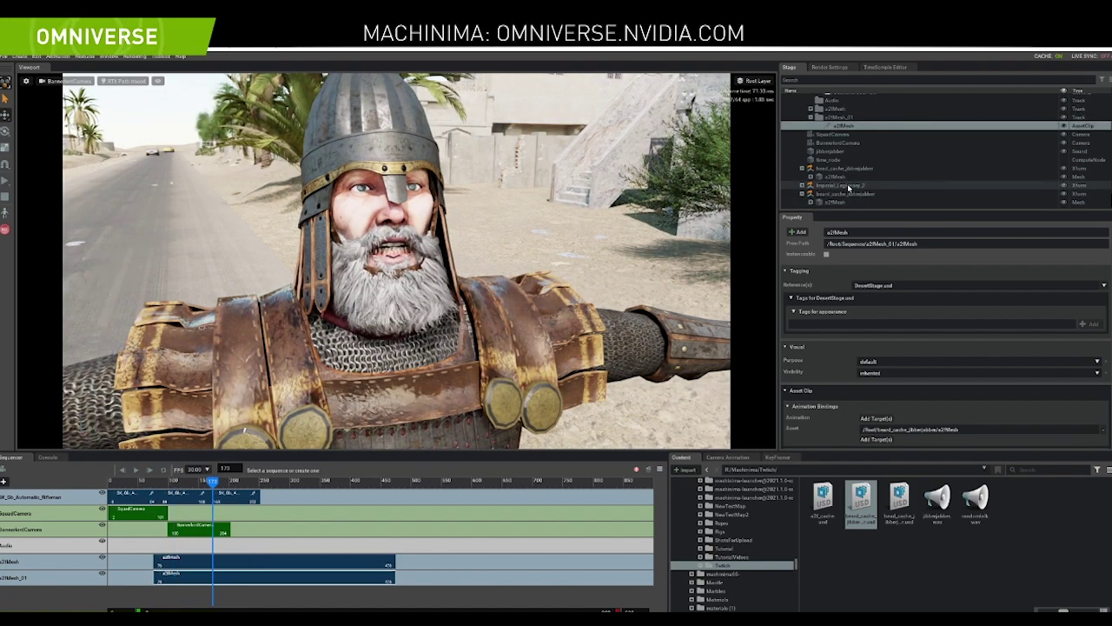
key(f)
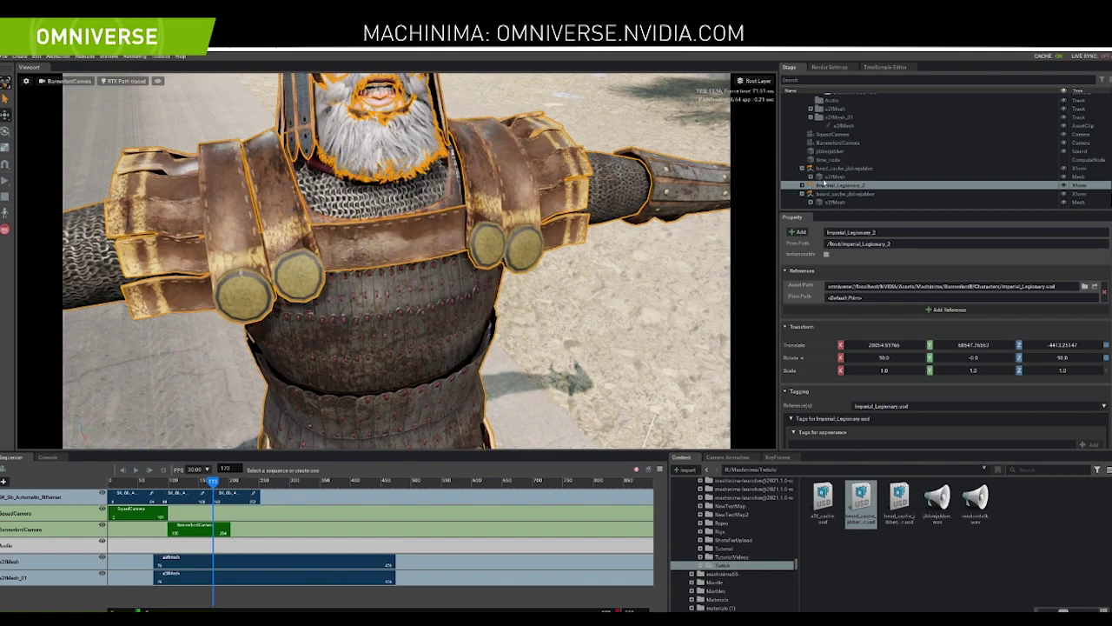
scroll(665, 251, down, 5)
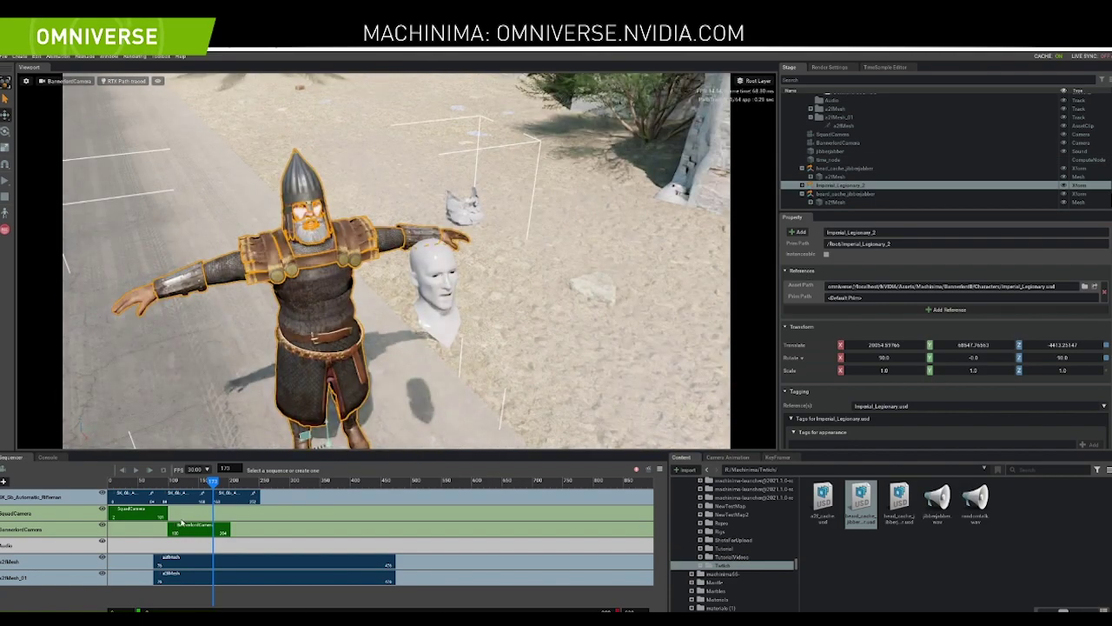
mouse_move(213, 482)
mouse_down()
mouse_move(174, 492)
mouse_move(215, 493)
mouse_up()
click(214, 493)
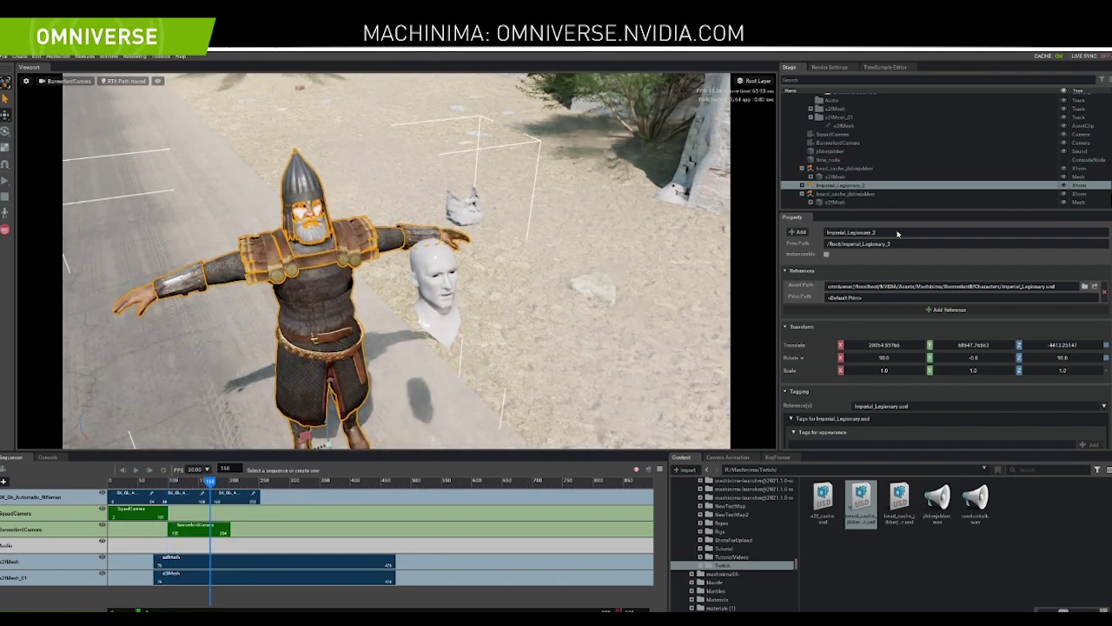
Hide the head and beard cache objects and check the legionary at other points on the timeline
click(1064, 176)
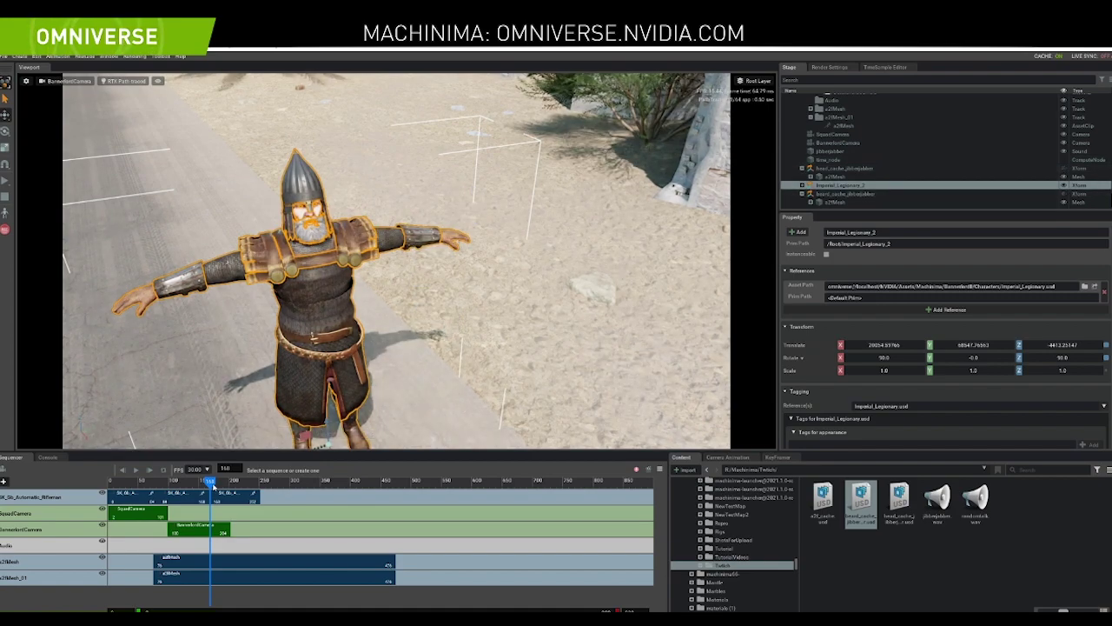
click(171, 492)
click(249, 492)
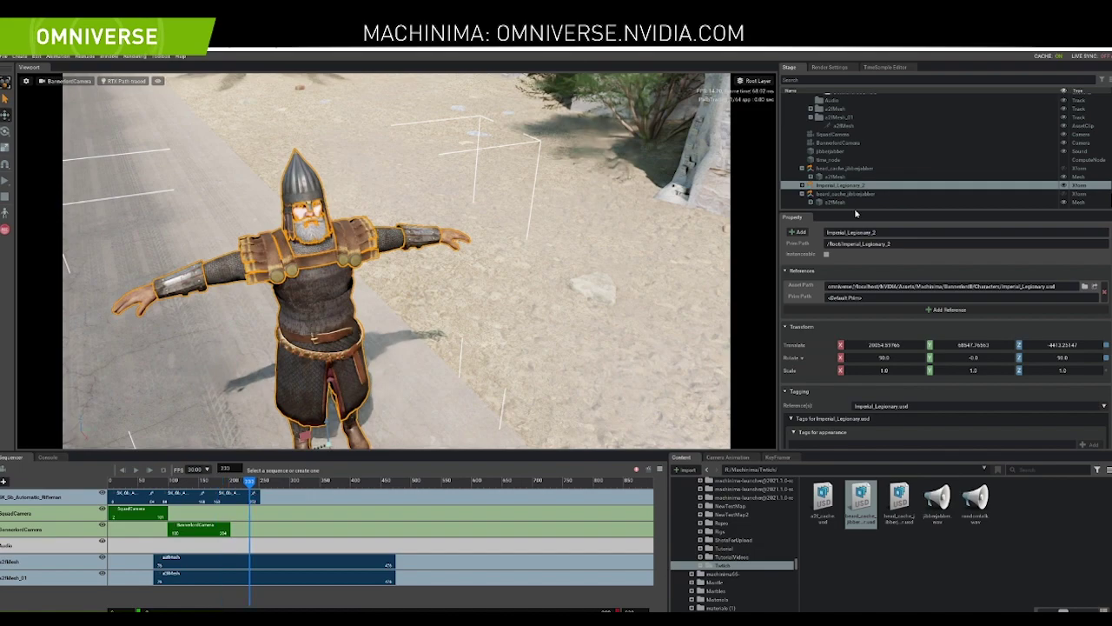
Move Imperial_Legionary_2 along the road to stand beside the seated soldier
right_drag(321, 335, 259, 335)
drag(512, 343, 379, 305)
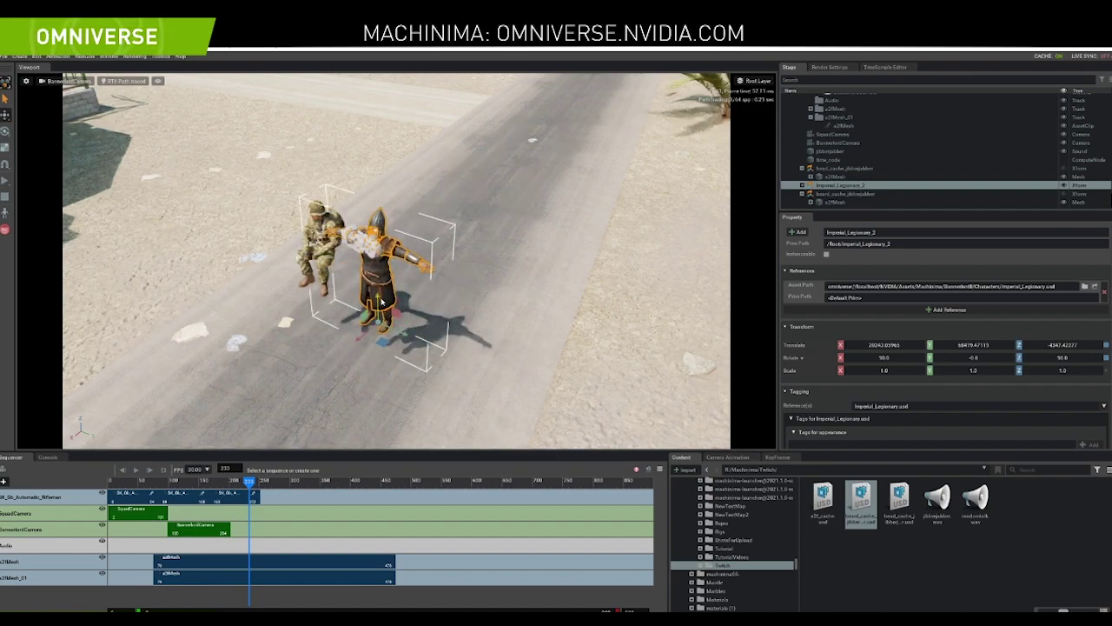
Hide the helmet mesh on Imperial_Legionary_2 to leave the character's head bare
click(379, 215)
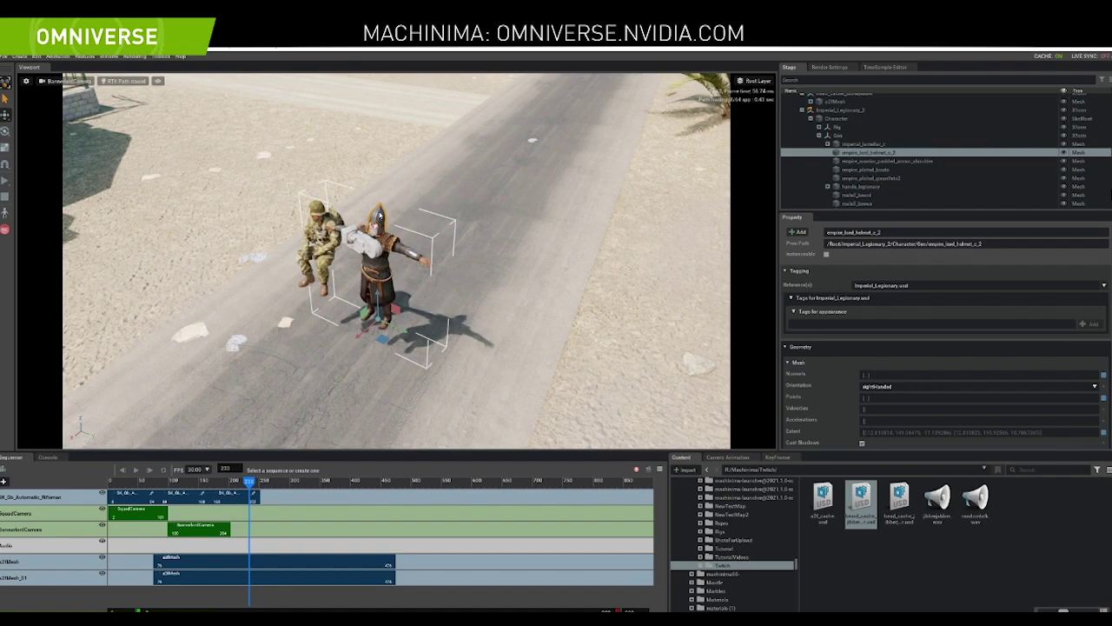
key(h)
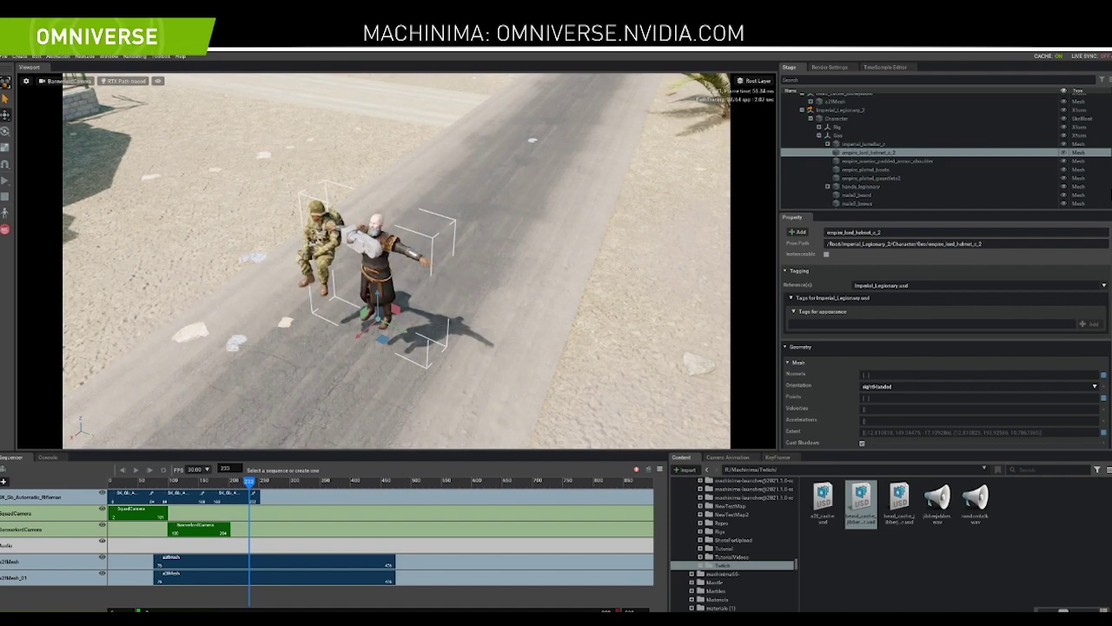
Open the wrnch AI Pose Estimator, assign Imperial_Legionary_2's skeleton as the drive skeleton, and start streaming motion
click(4, 212)
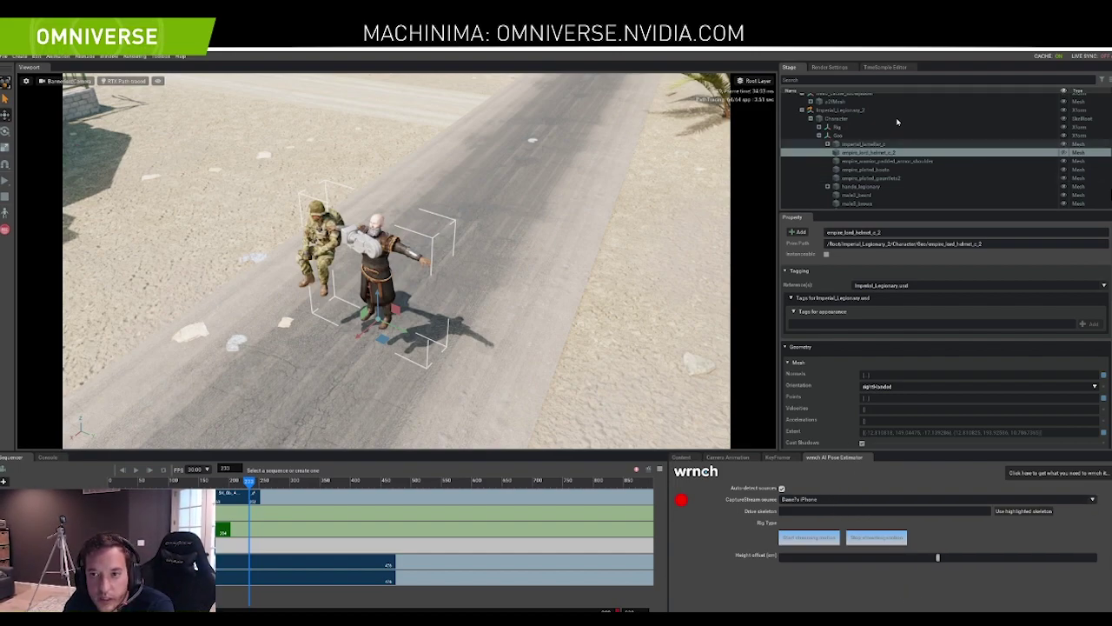
click(839, 110)
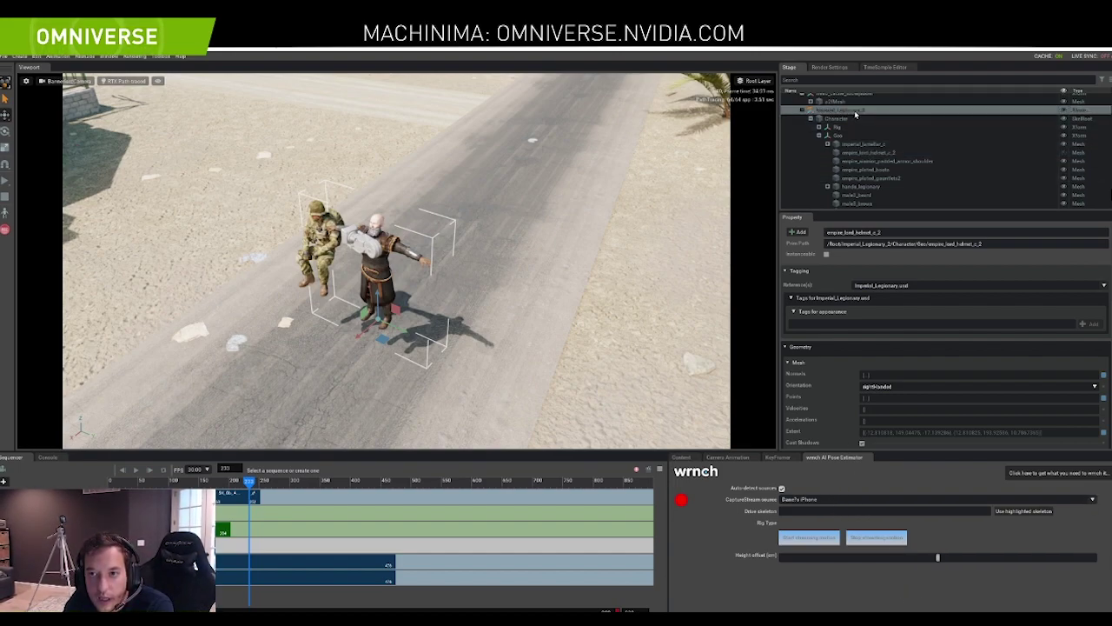
click(1009, 514)
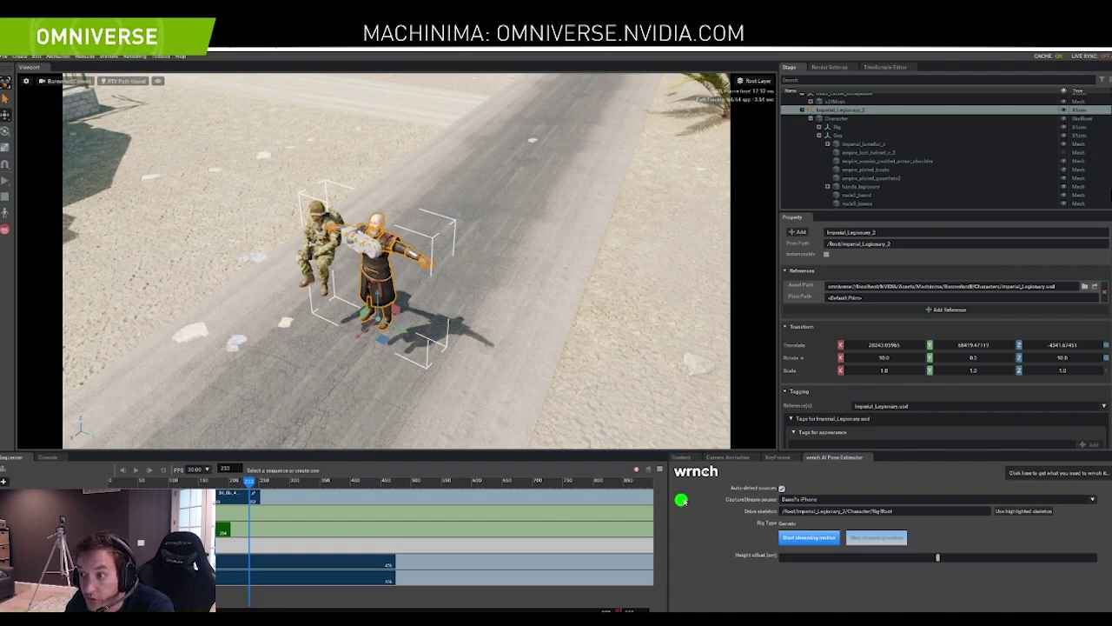
click(809, 538)
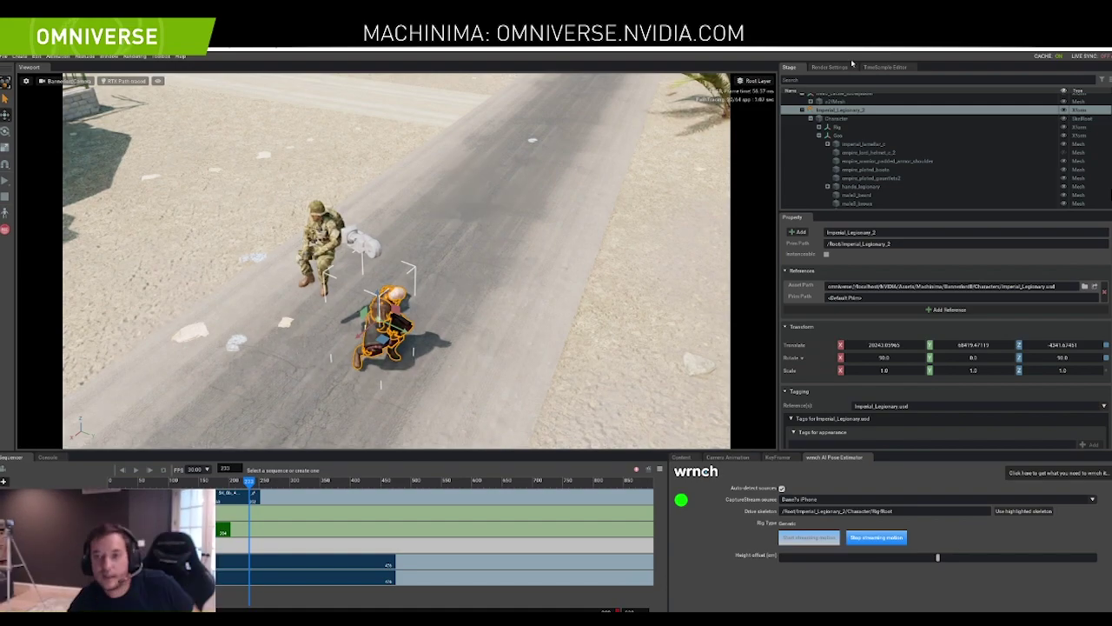
Unhide the MATV_M240 vehicle and raise the streamed legionary inside it with a height offset of 70 cm
scroll(866, 144, down, 5)
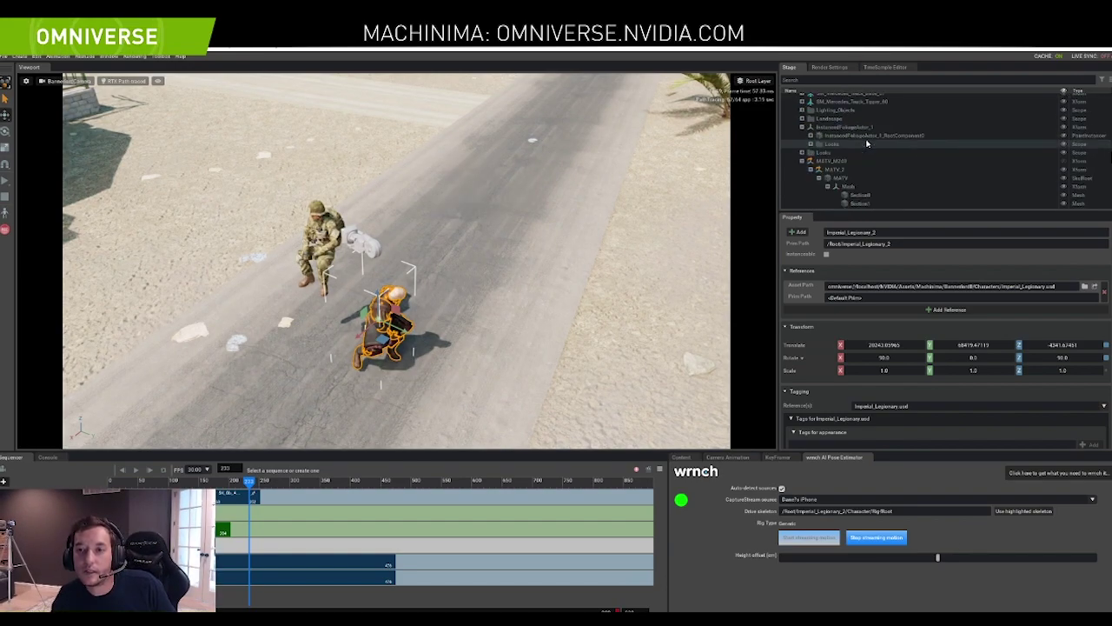
click(1064, 162)
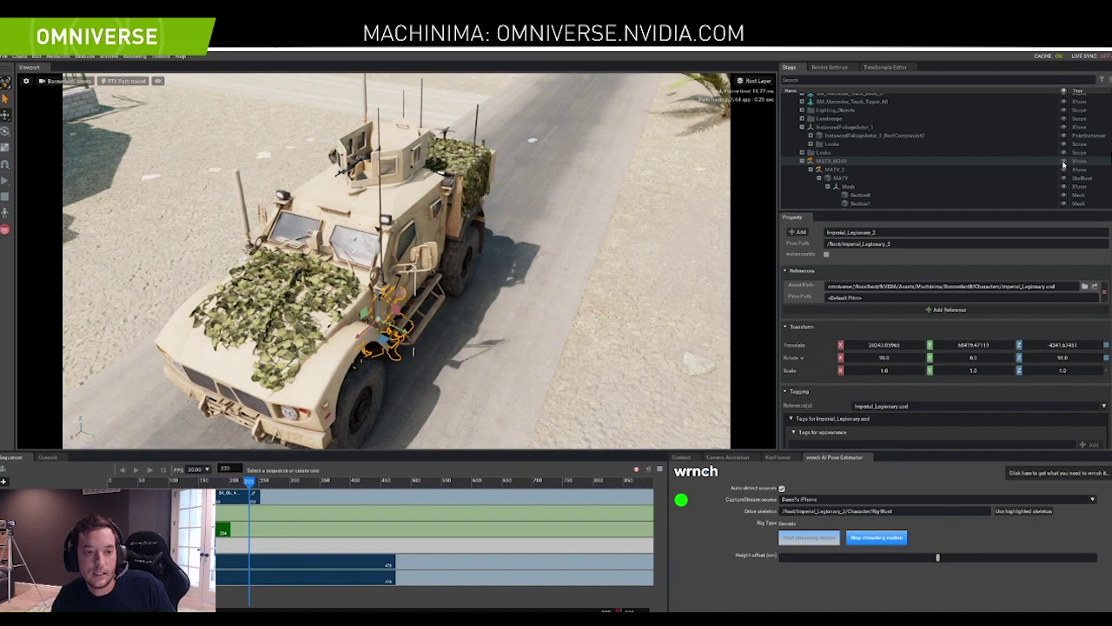
right_drag(414, 351, 469, 234)
key(w)
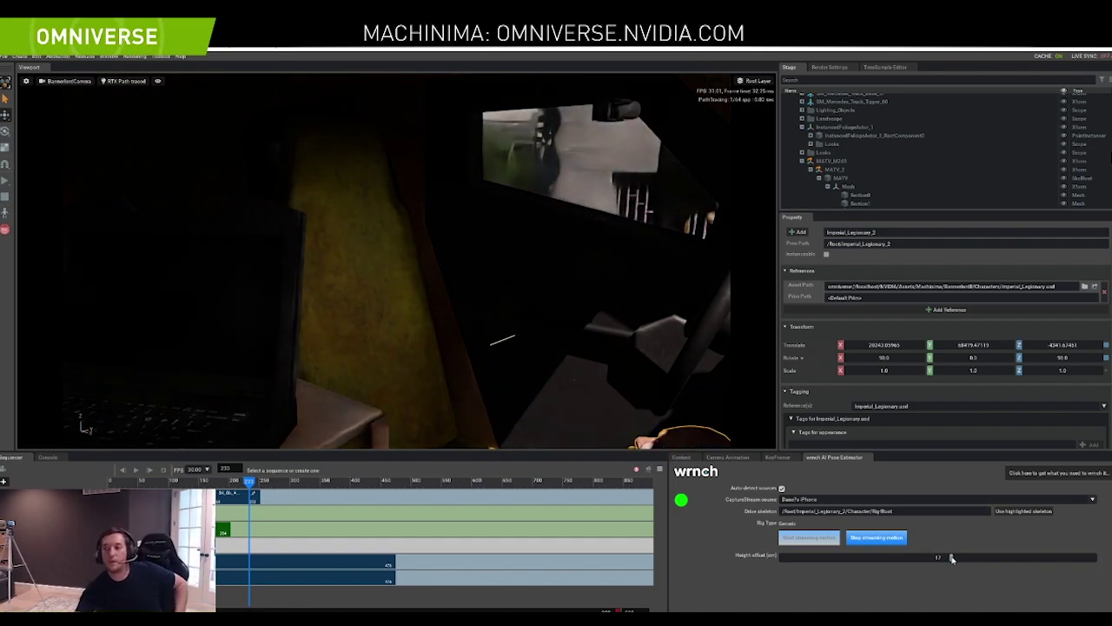
drag(953, 557, 975, 560)
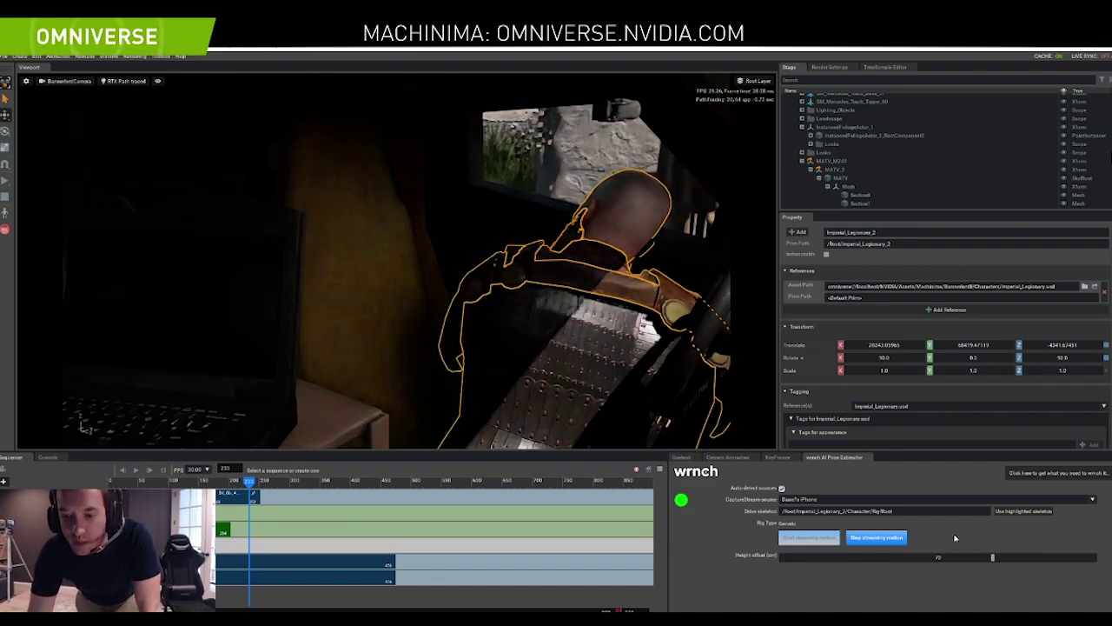
Open the Animation Recorder and locate the legionary in the stage hierarchy as the record target
click(5, 230)
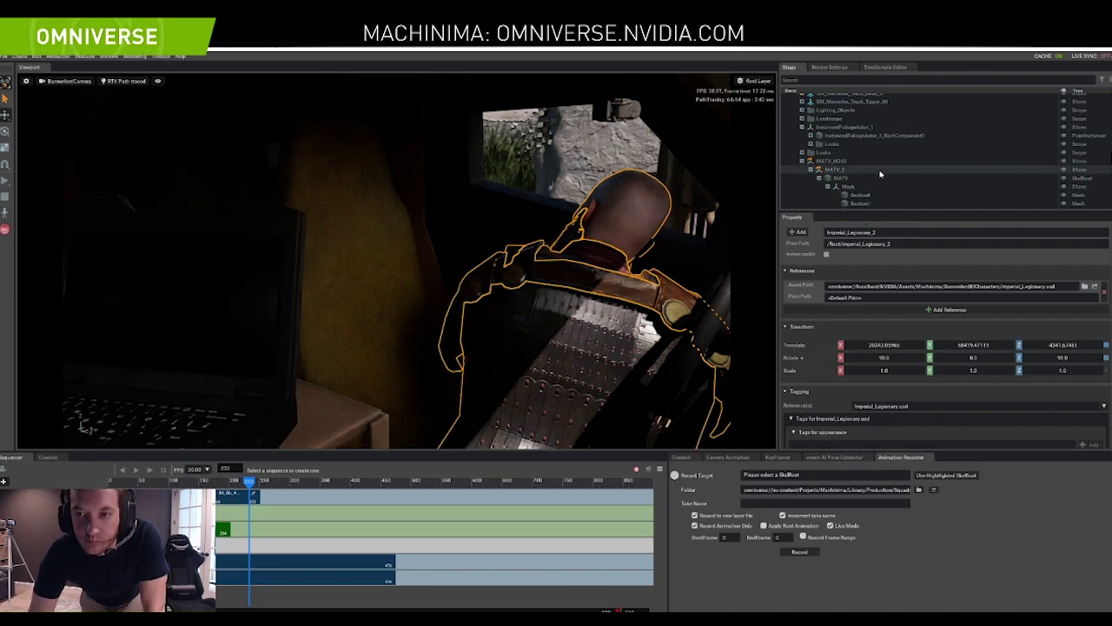
scroll(896, 166, down, 5)
scroll(898, 178, down, 2)
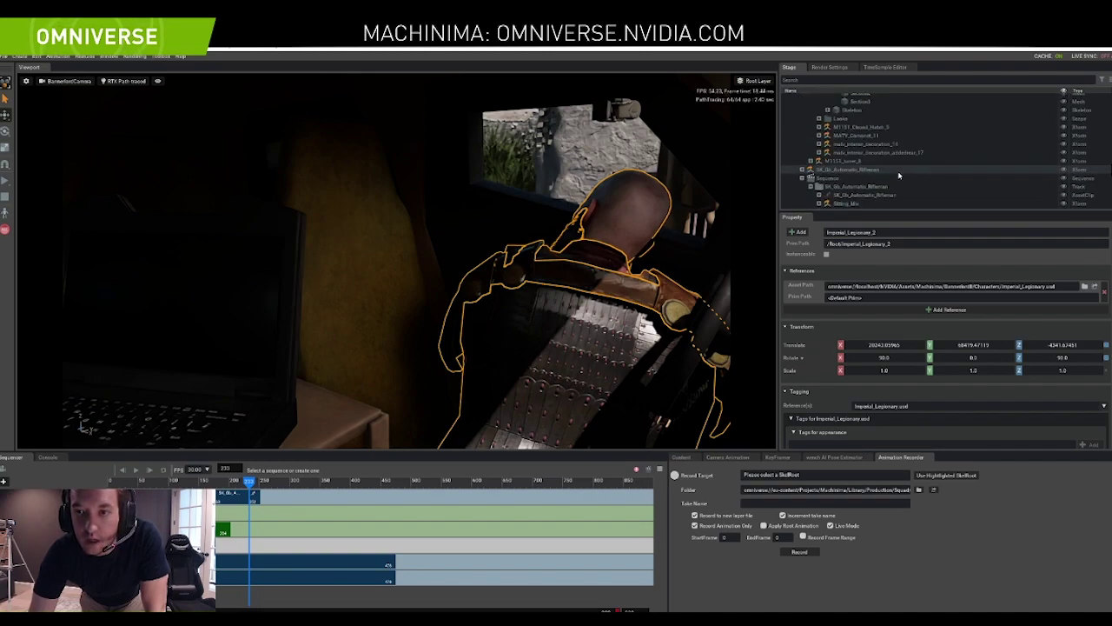
Set the Imperial_Legionary_2 character as the animation record target and the bookmarked Twitch folder as the recording folder
scroll(874, 171, down, 1)
scroll(875, 171, down, 4)
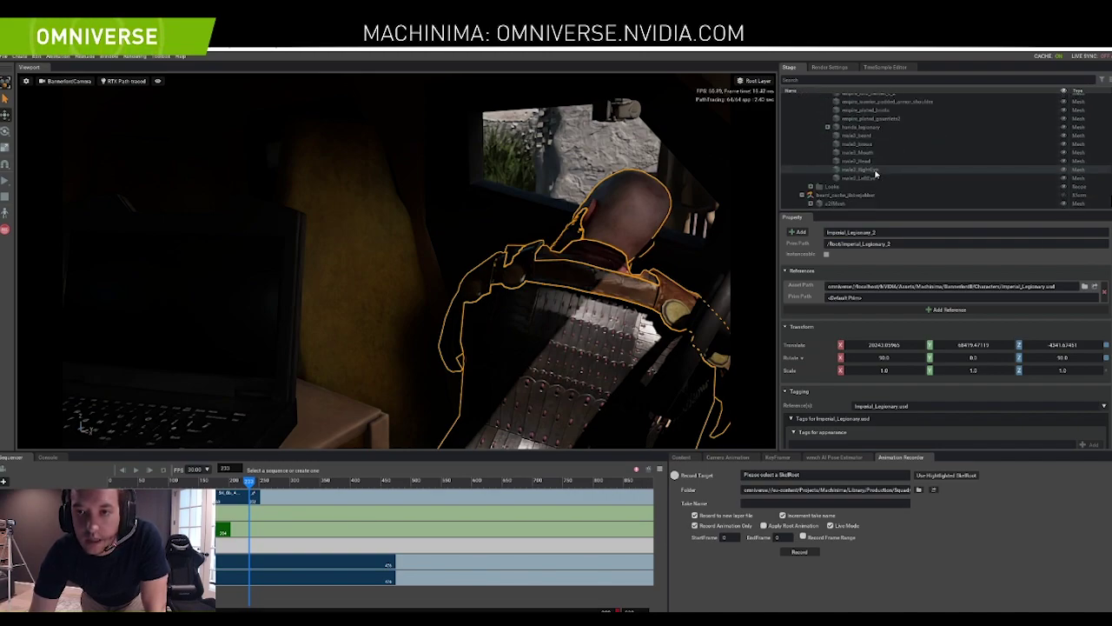
click(943, 477)
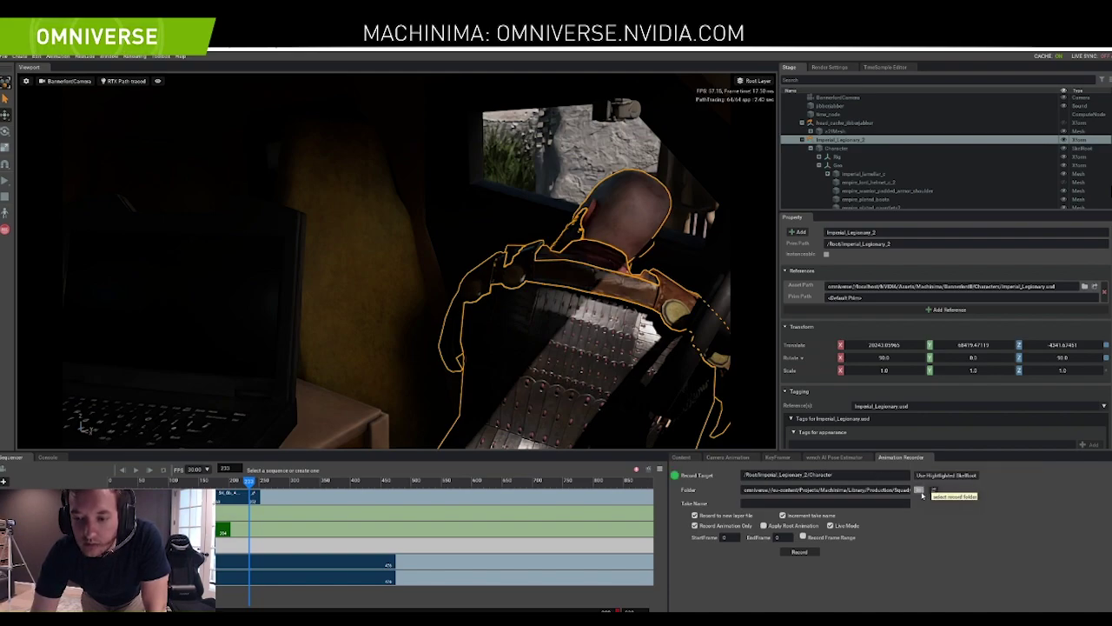
click(921, 493)
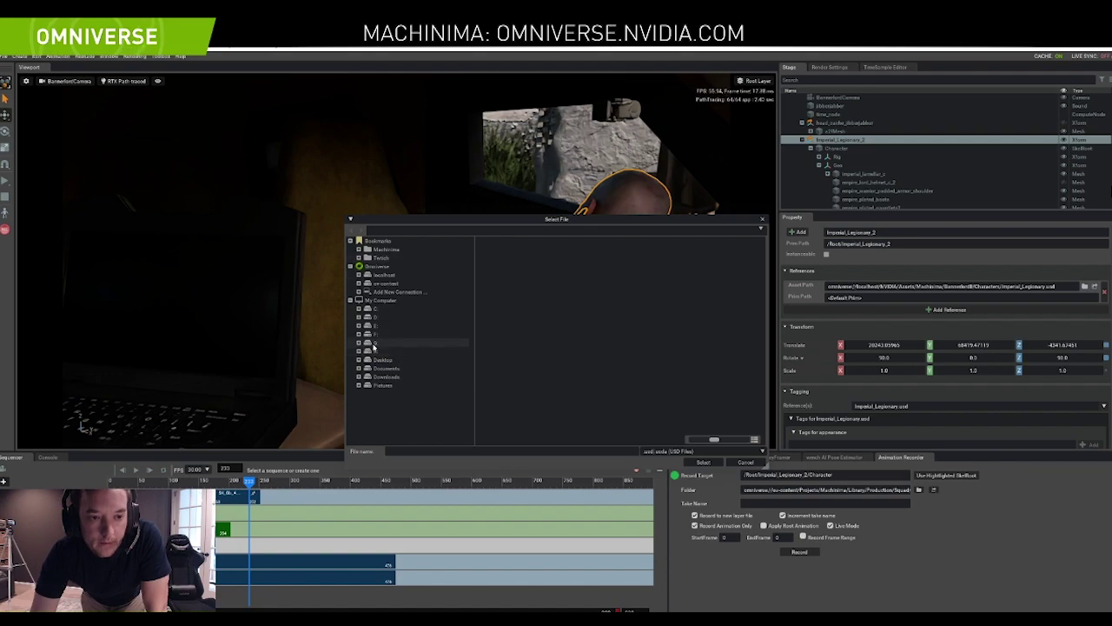
click(385, 261)
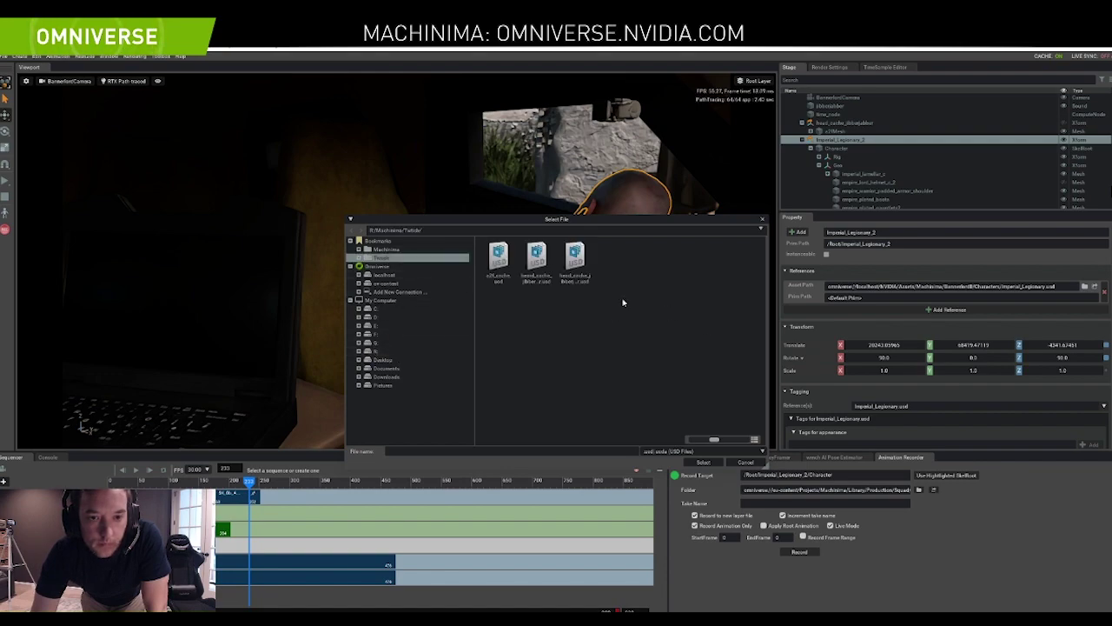
click(700, 462)
Record a take named talking_driving_horse, ending the recording and stopping the wrnch motion stream once the performance is captured
click(770, 503)
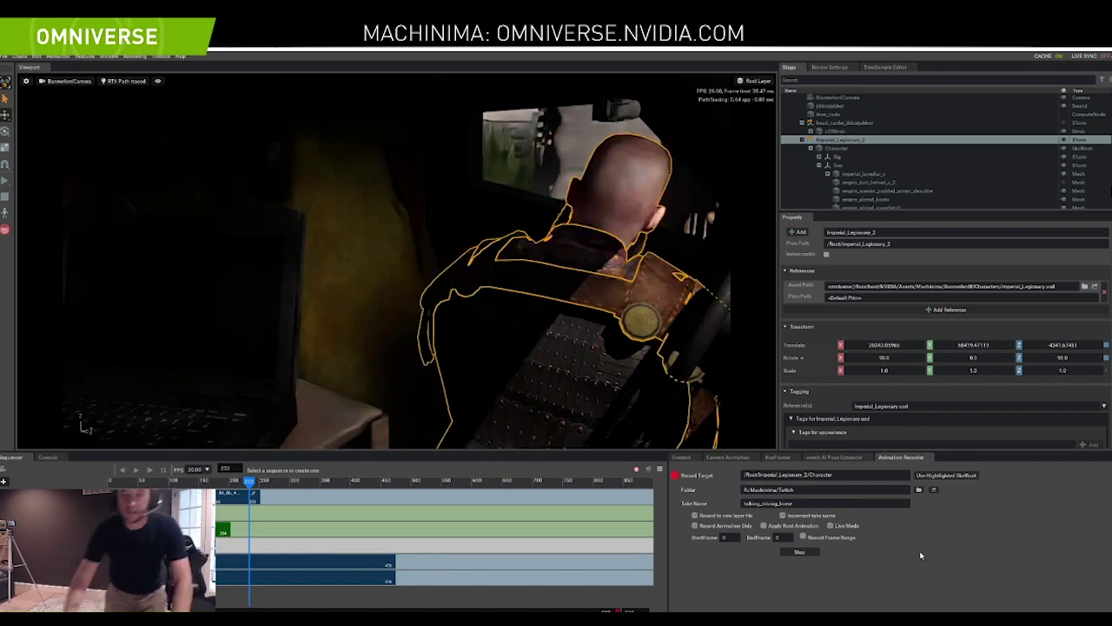
click(802, 553)
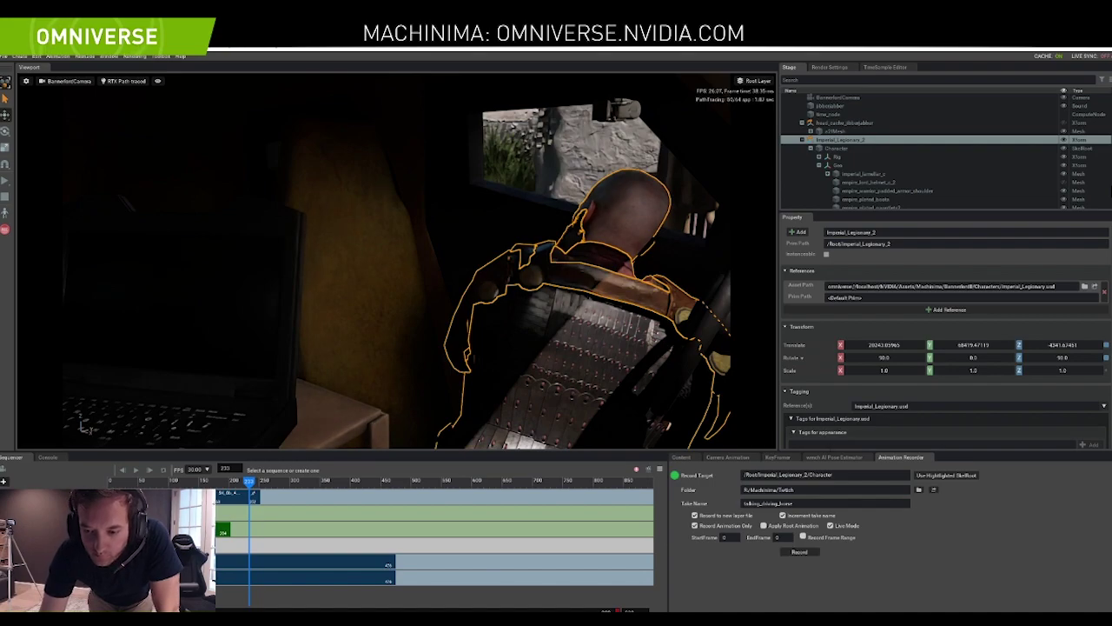
click(834, 457)
click(873, 538)
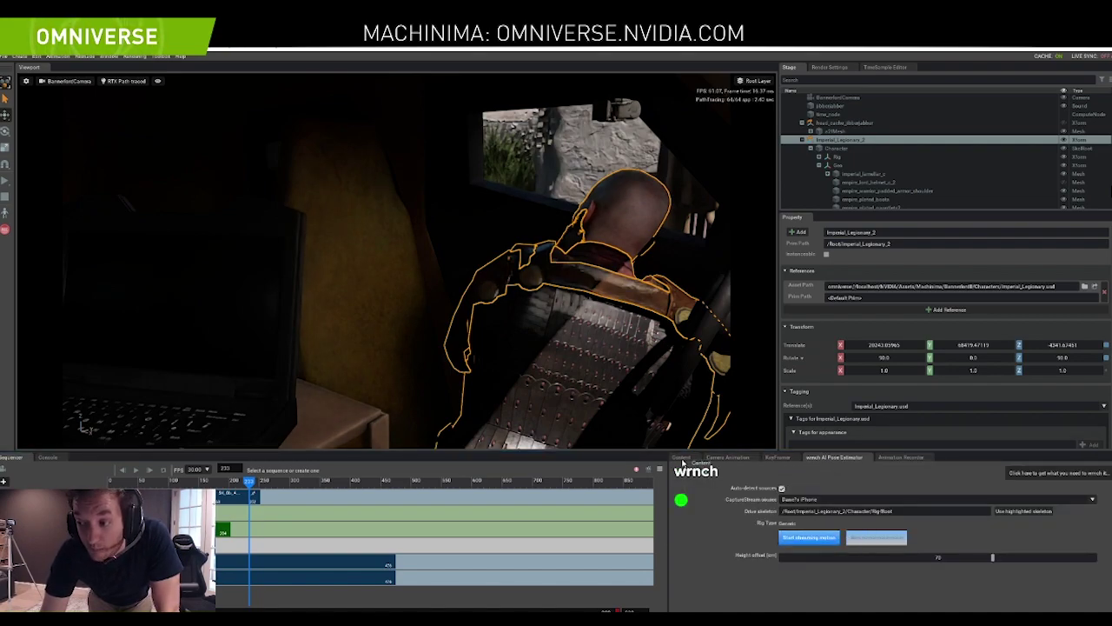
Find the recorded talking_driving_horse.usd take in the Twitch content folder and select it
click(682, 457)
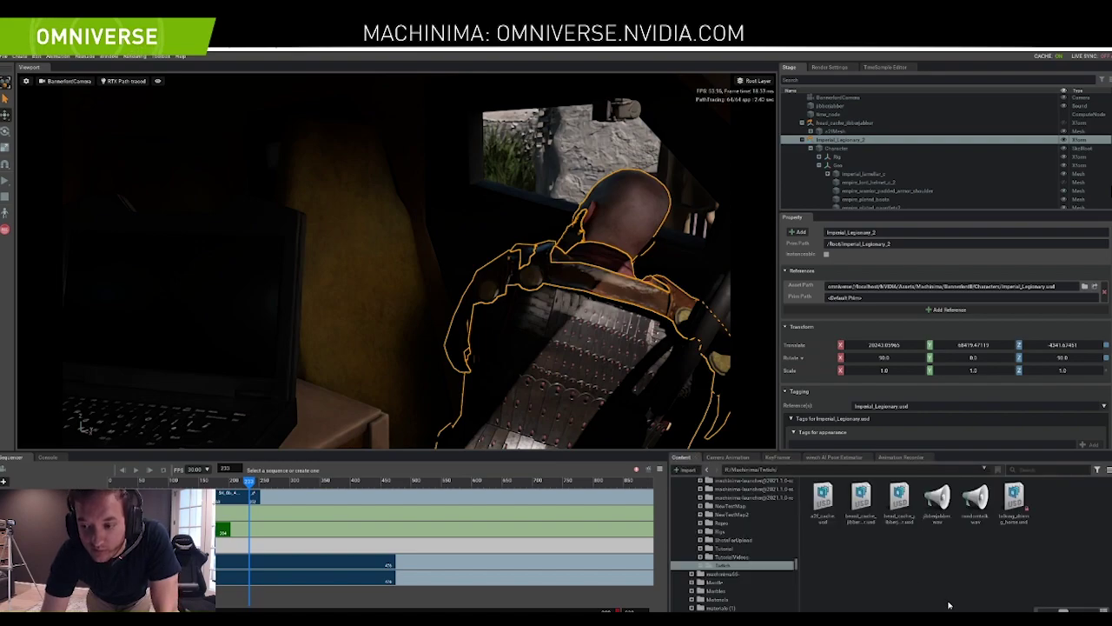
right_click(930, 567)
click(903, 461)
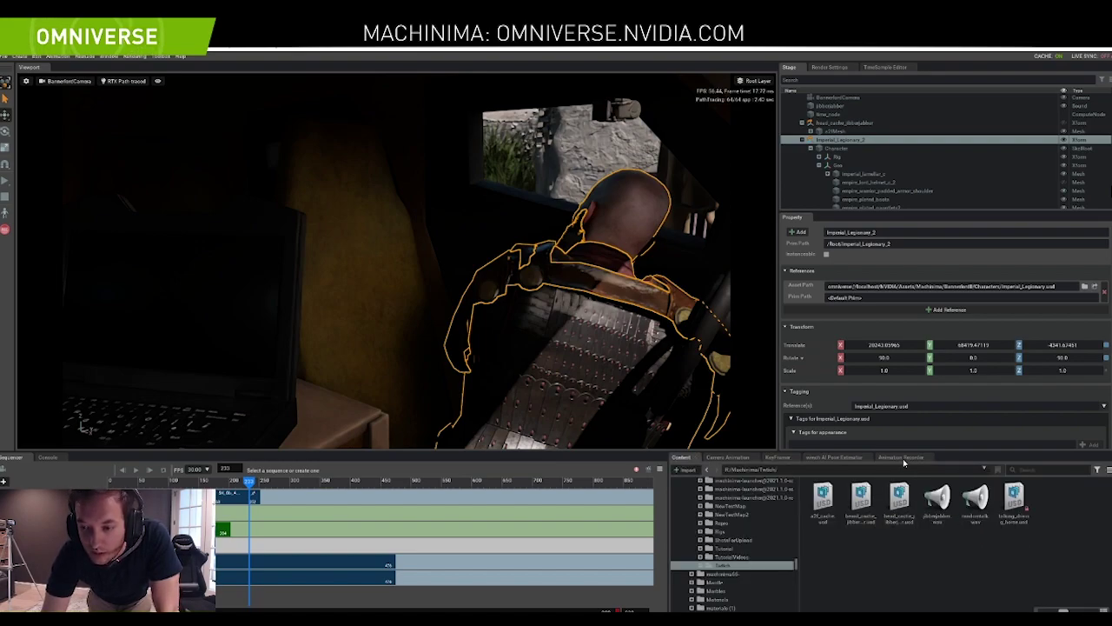
click(900, 458)
click(682, 457)
right_click(928, 519)
click(1004, 498)
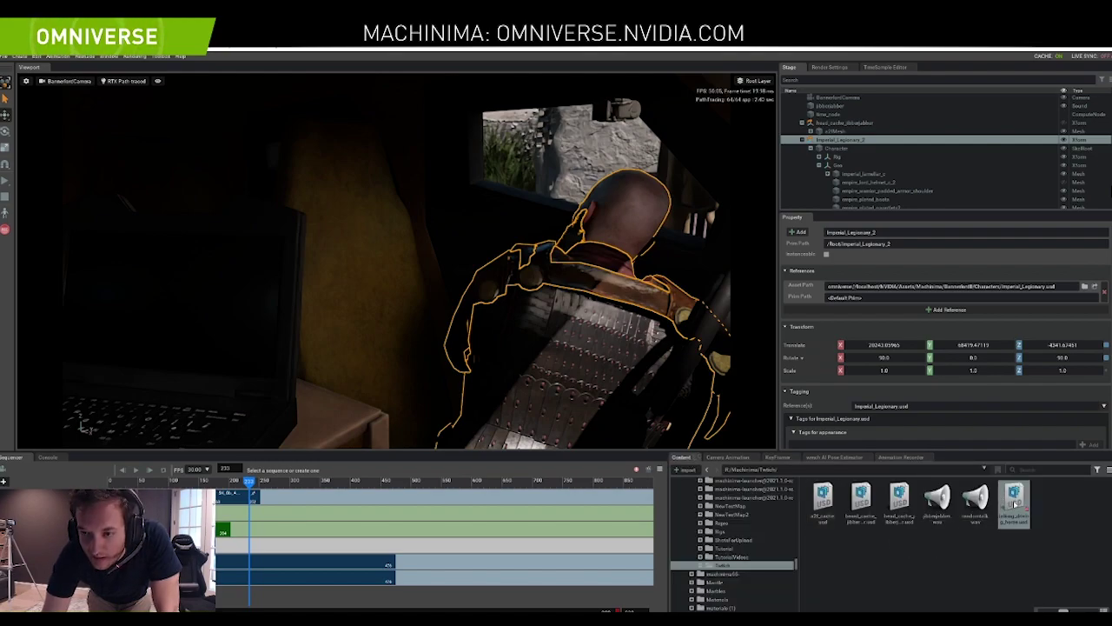
Add Imperial_Legionary_2 to the sequencer as a new track and place the talking_driving_horse.usd take on it
drag(874, 222, 874, 374)
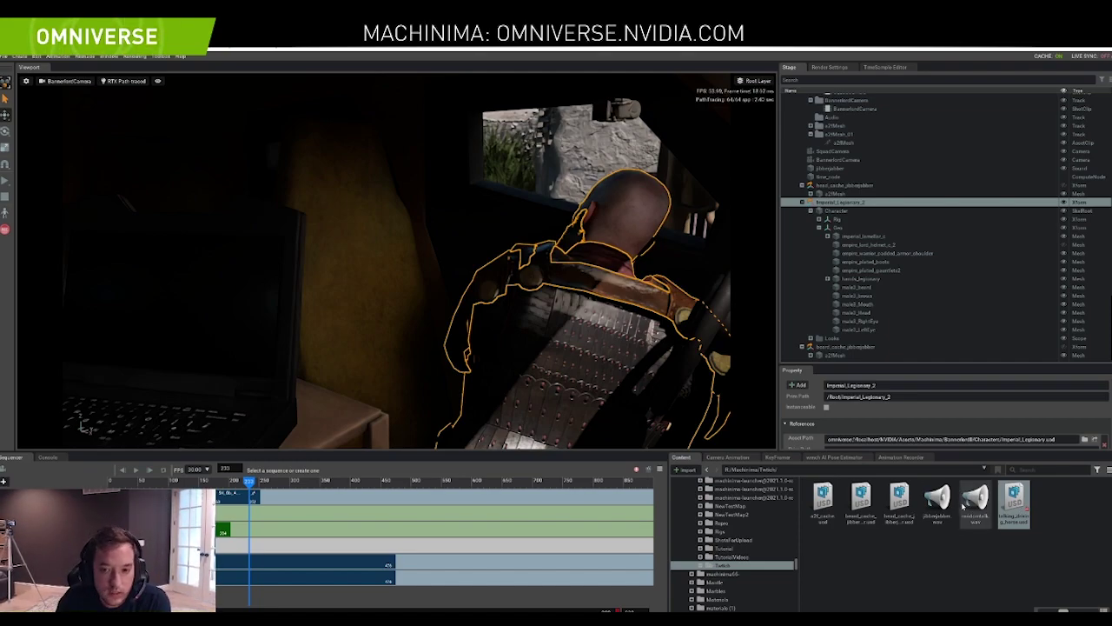
click(802, 202)
drag(860, 342, 330, 600)
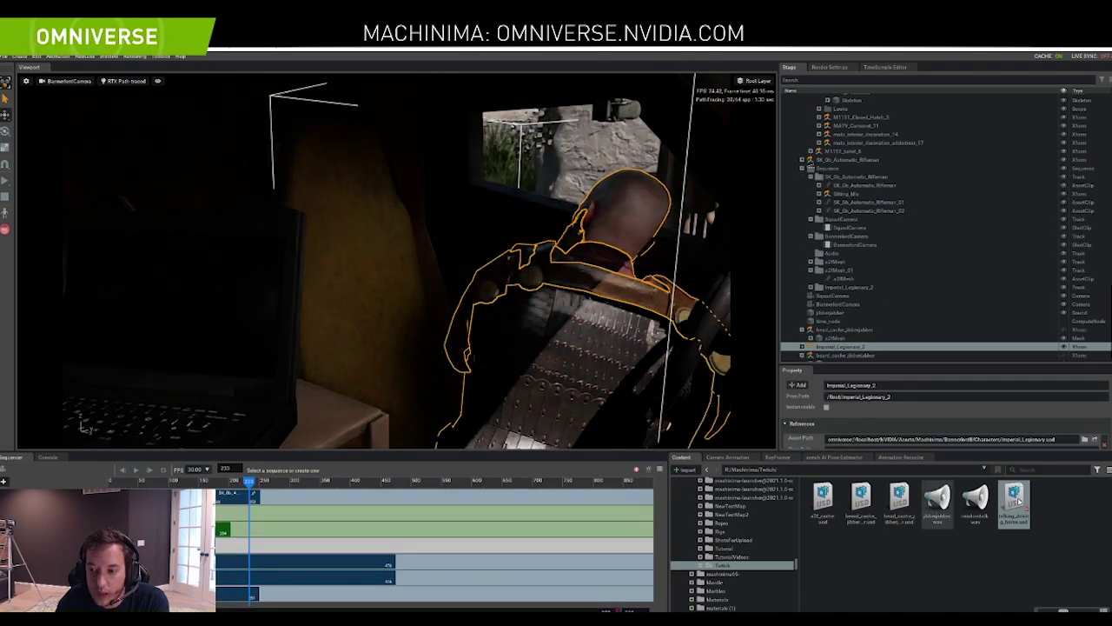
drag(1017, 504, 300, 598)
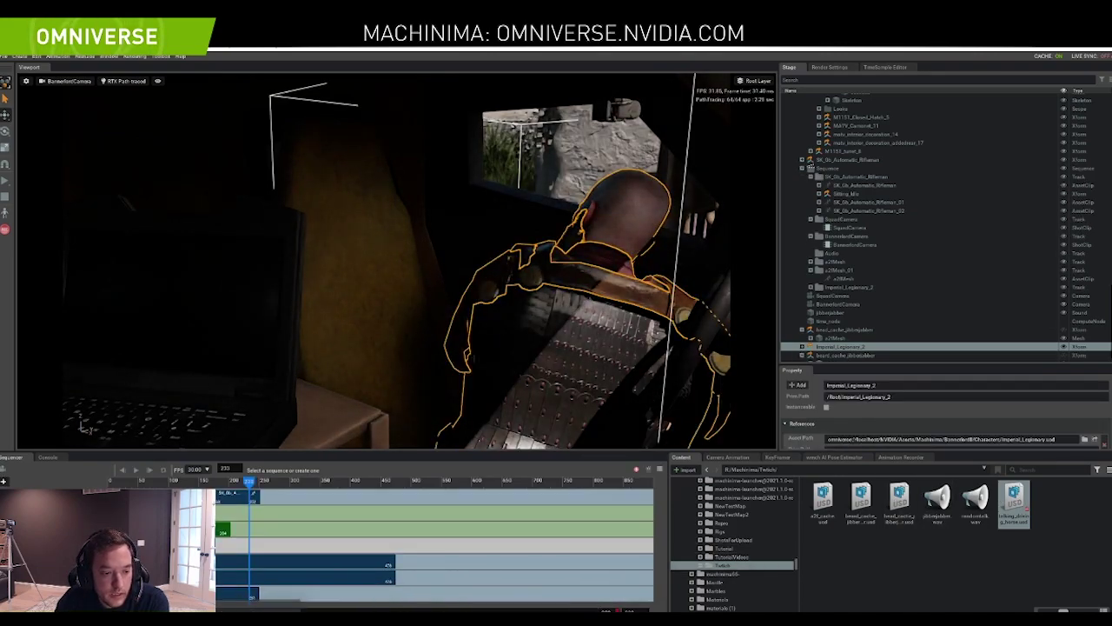
Reposition the Imperial_Legionary_2 character by setting its X translation to 20213.0 and its Z translation to -4332.0
drag(250, 481, 211, 483)
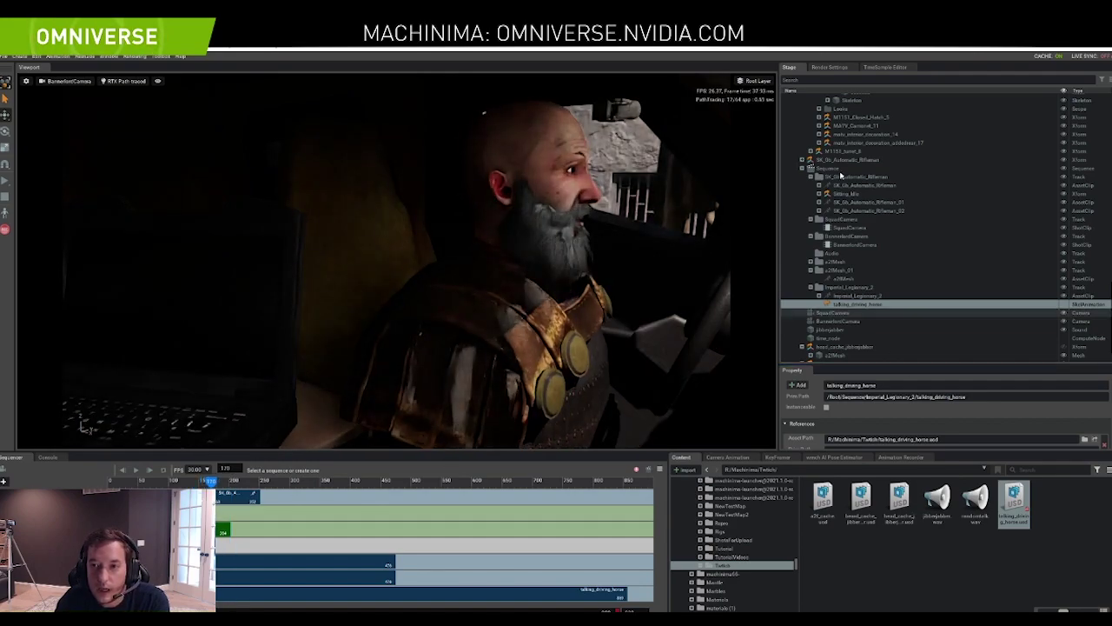
scroll(861, 263, down, 1)
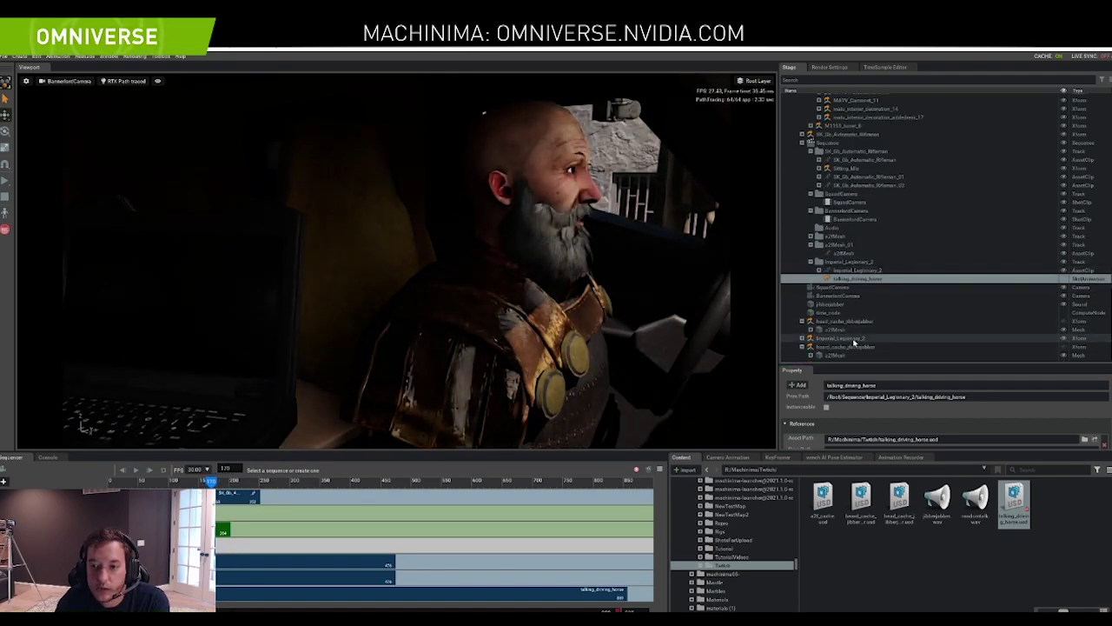
click(562, 326)
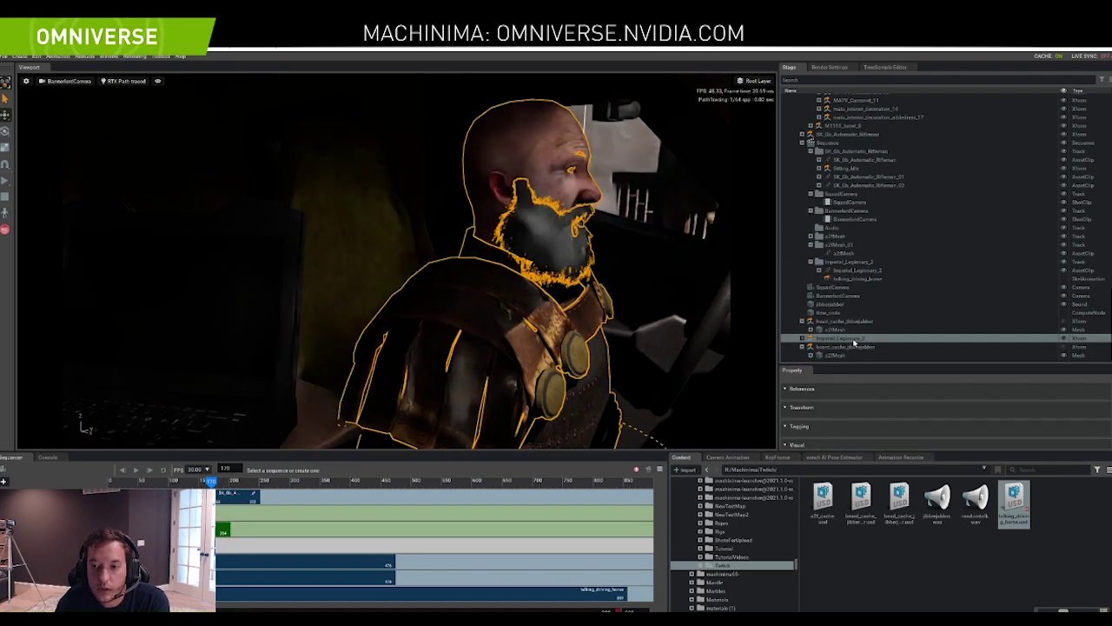
click(60, 83)
drag(949, 365, 943, 227)
drag(898, 363, 887, 364)
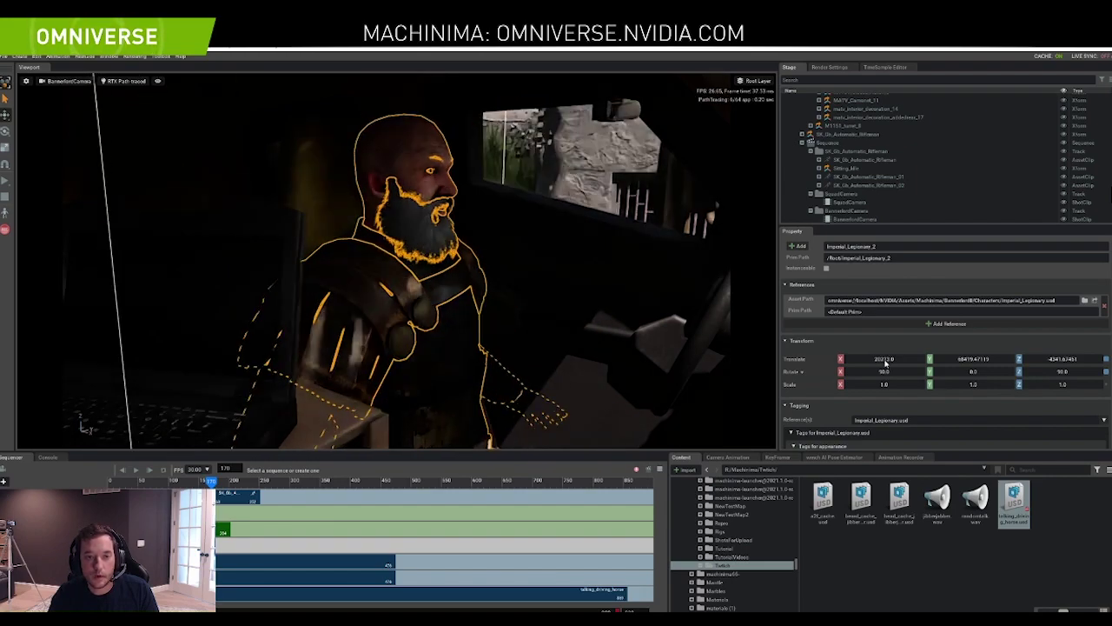
drag(1055, 362, 1059, 363)
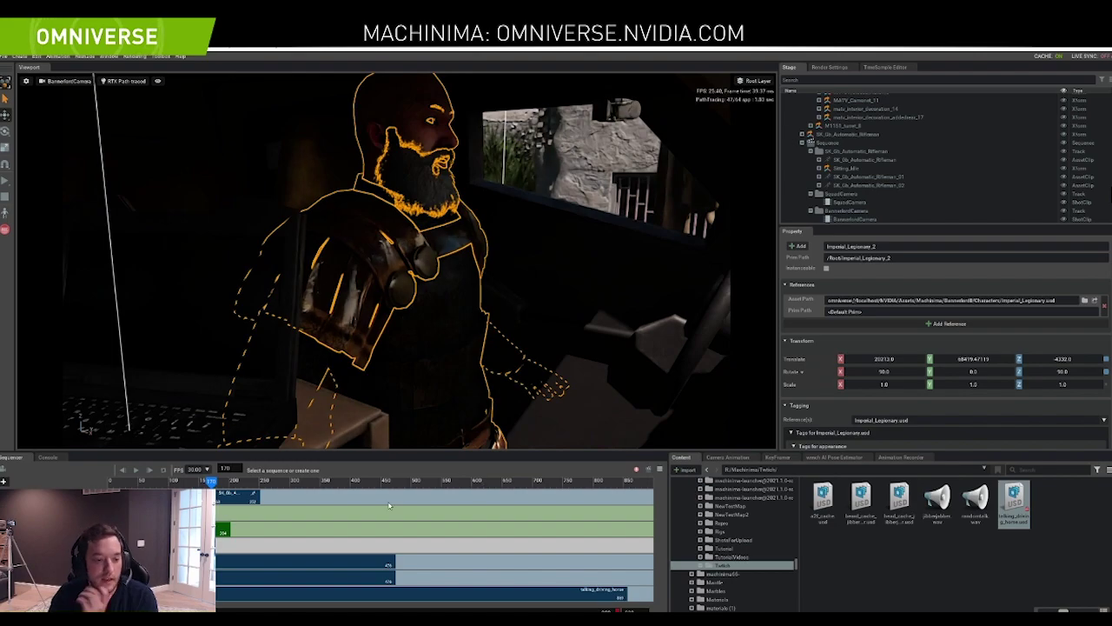
Advance the timeline to a raised-hand pose and hide the MATV_M240 vehicle that encloses the character
drag(212, 481, 296, 496)
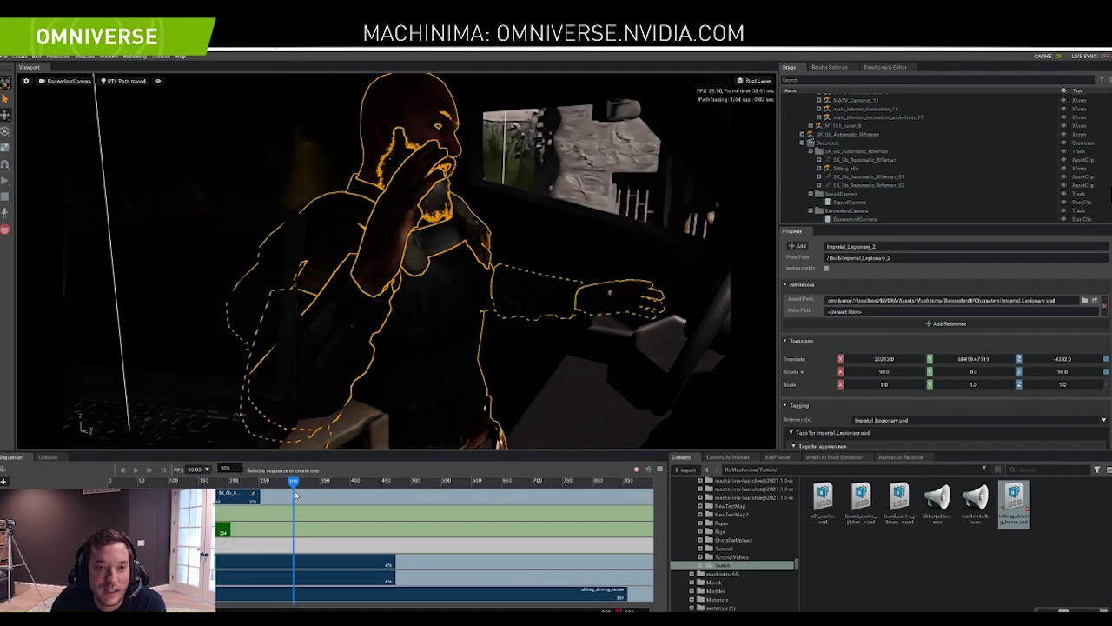
scroll(856, 178, up, 10)
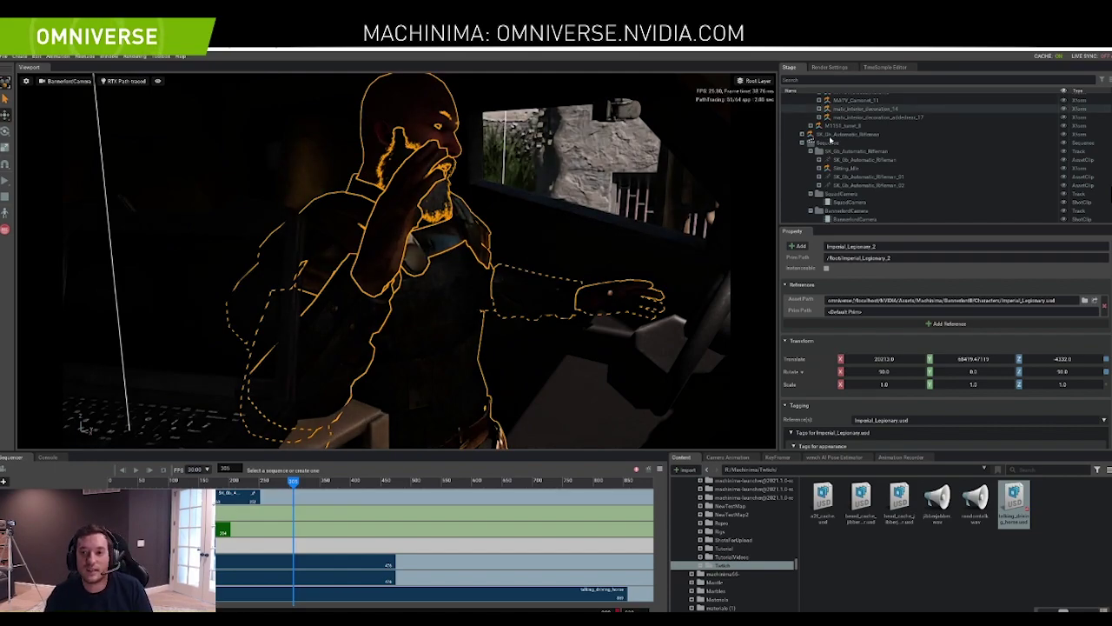
scroll(858, 184, down, 2)
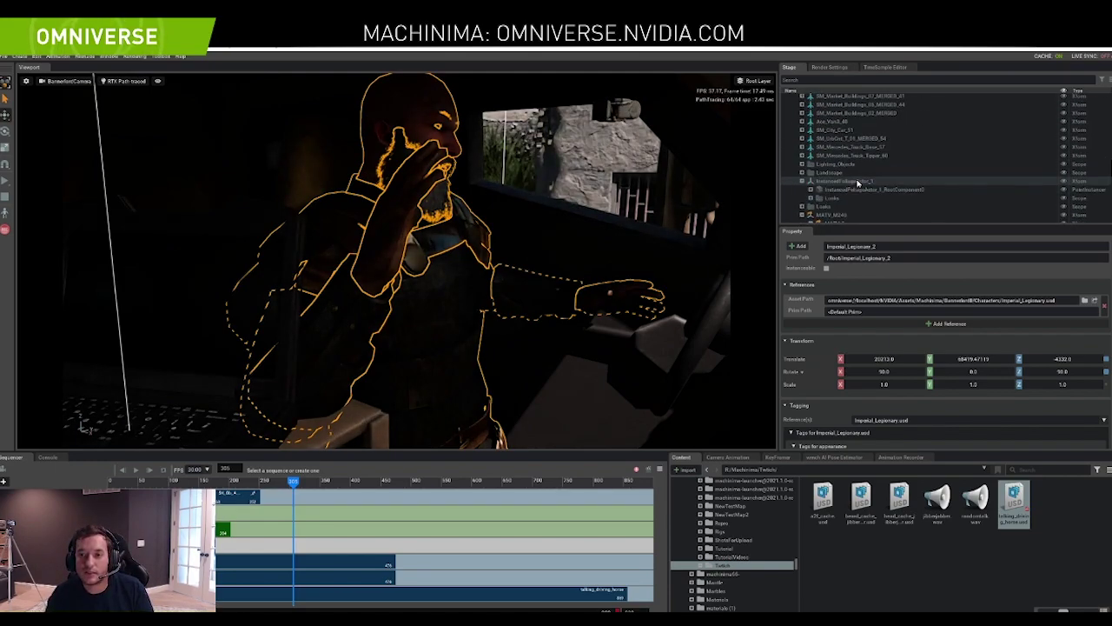
click(850, 215)
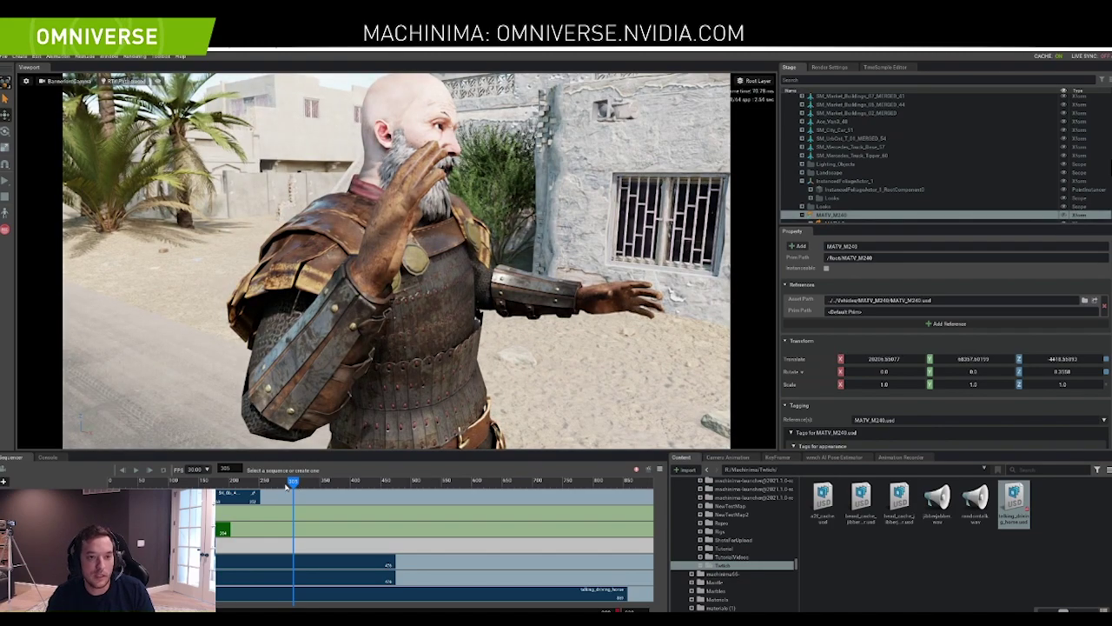
Review the legionary's recorded gestures from the front at several frames along the timeline
drag(273, 487, 195, 484)
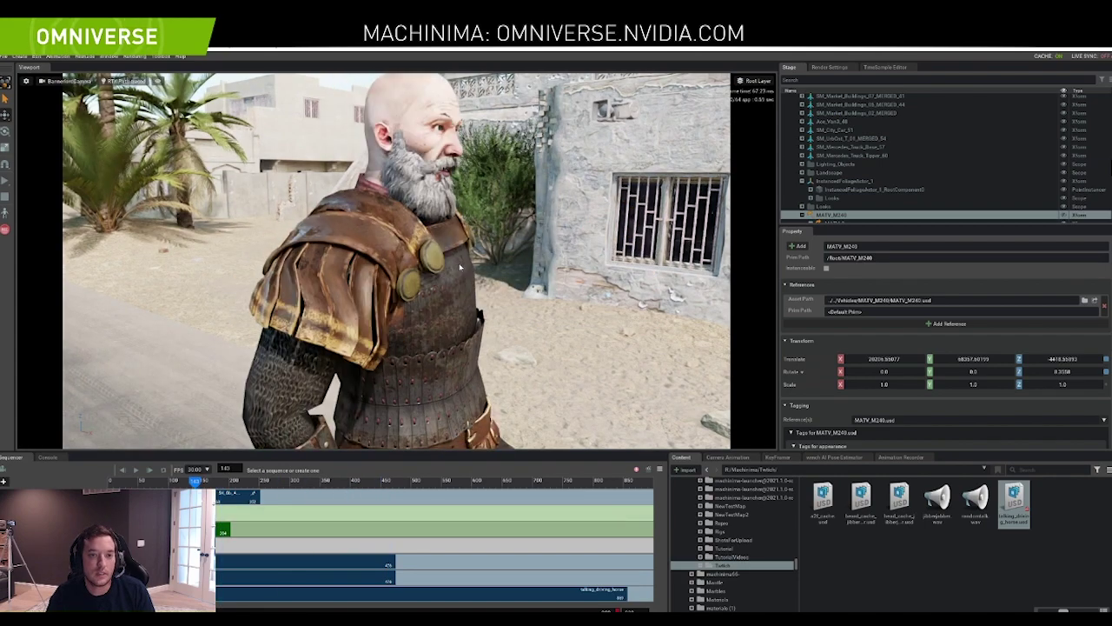
alt+drag(400, 271, 158, 252)
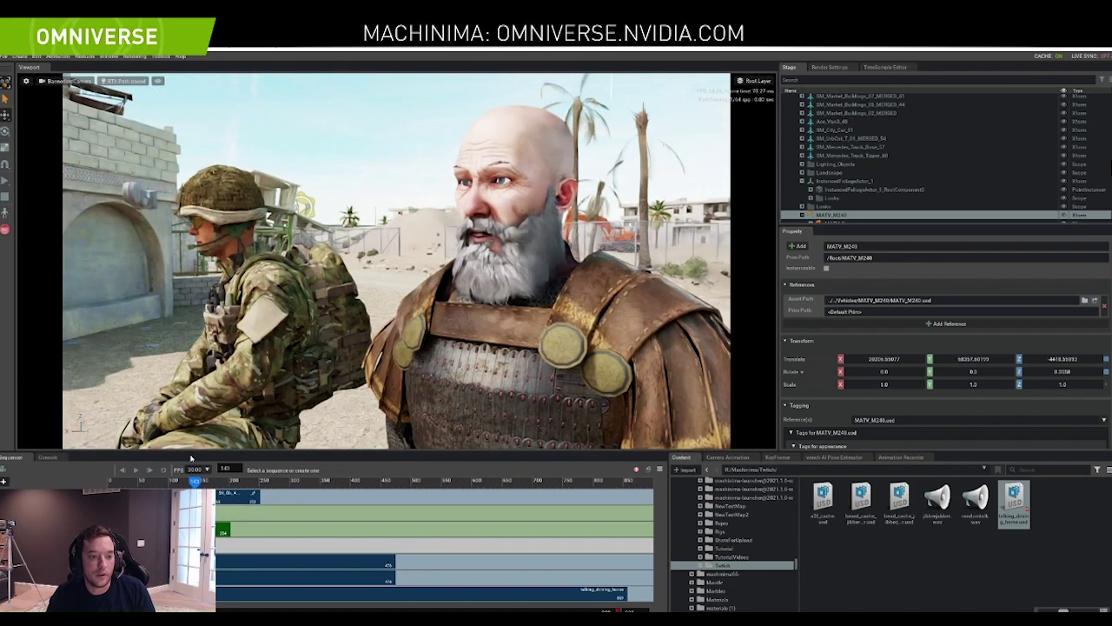
drag(198, 480, 285, 489)
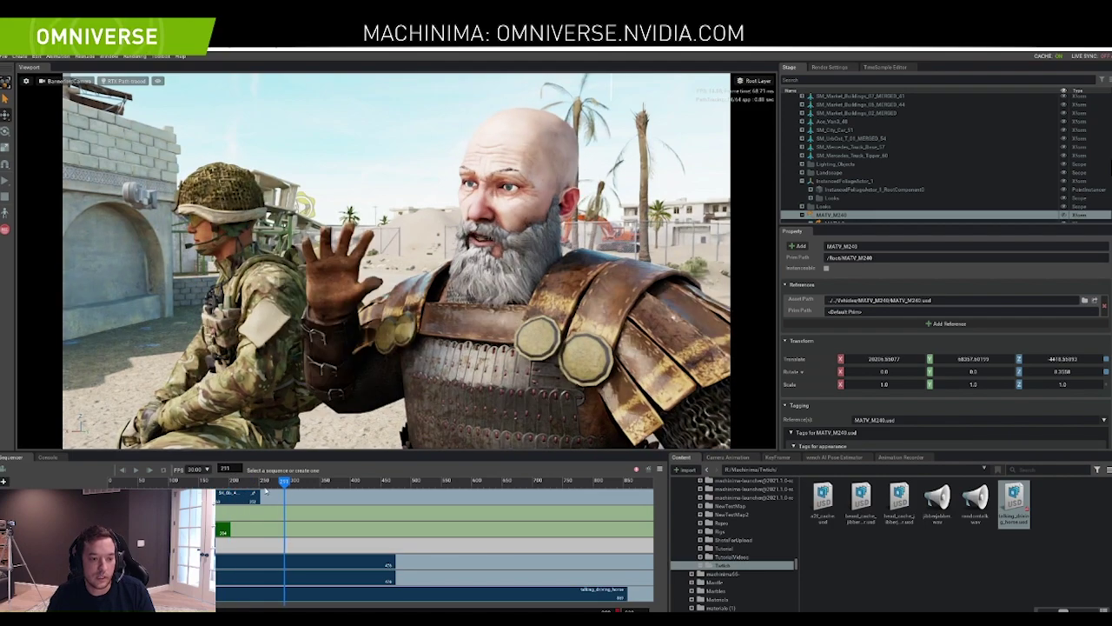
click(258, 481)
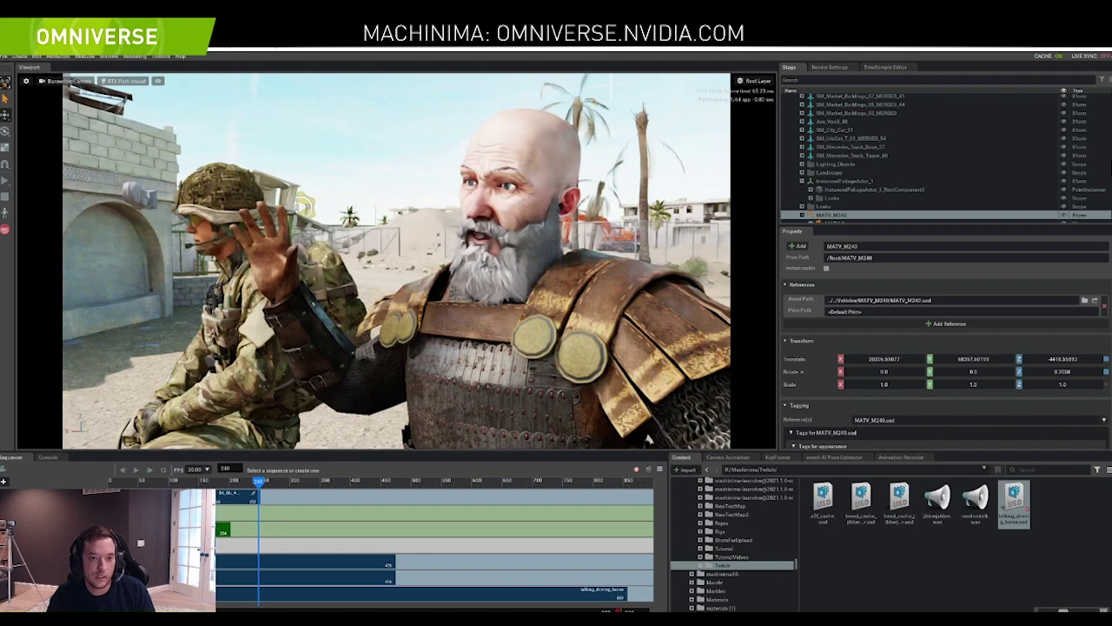
click(210, 481)
click(224, 484)
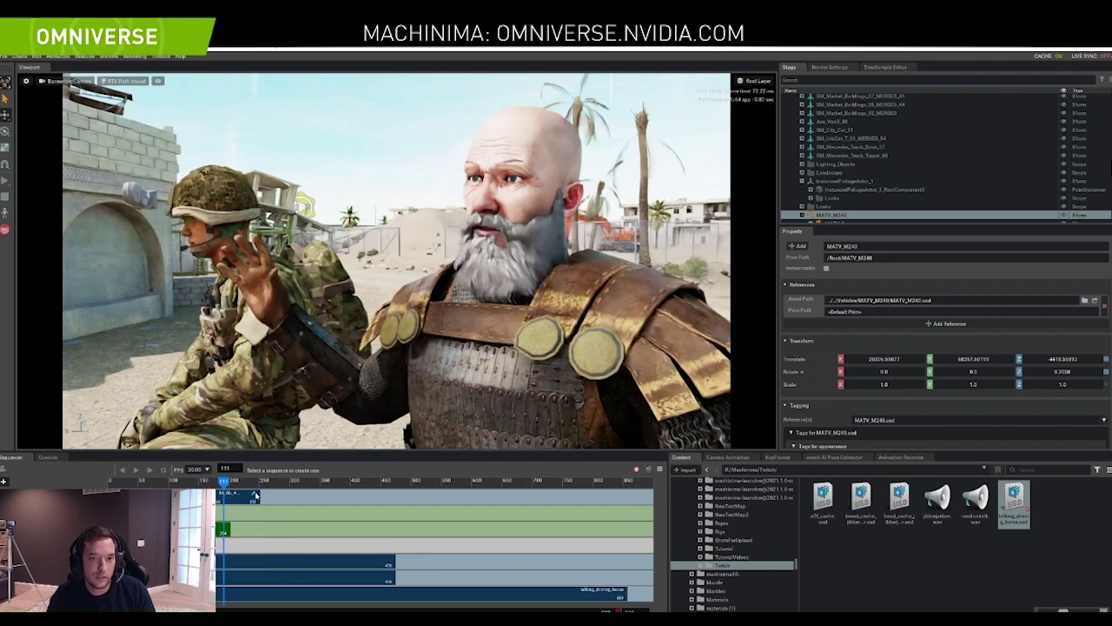
click(302, 481)
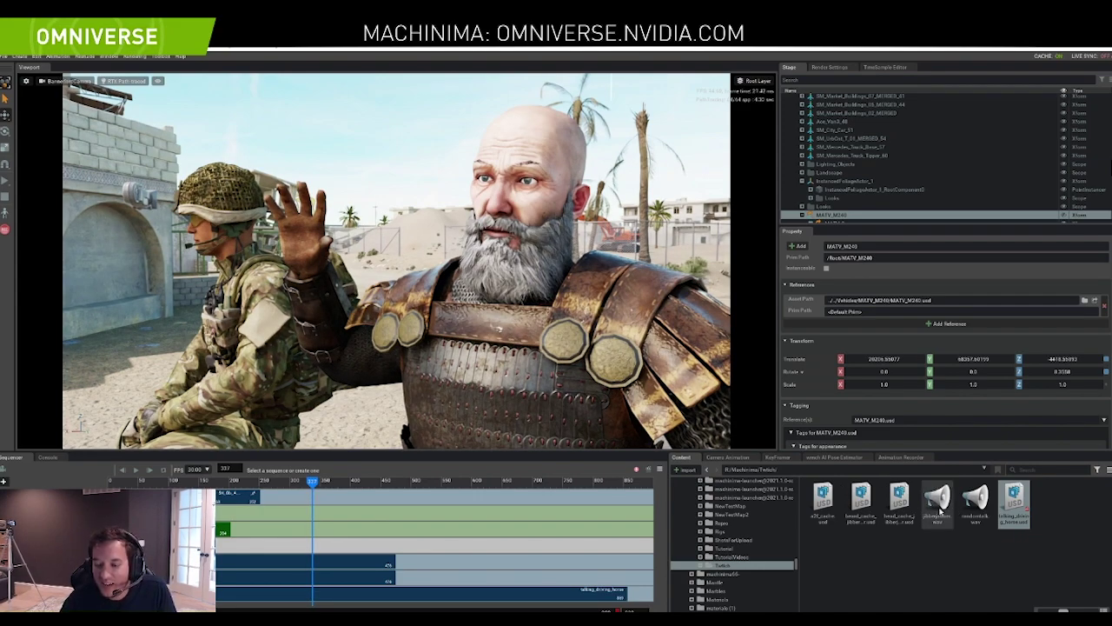
Enlarge the sequencer and stage areas and place the jibberjabber.wav sound from the Twitch folder in the scene
click(937, 500)
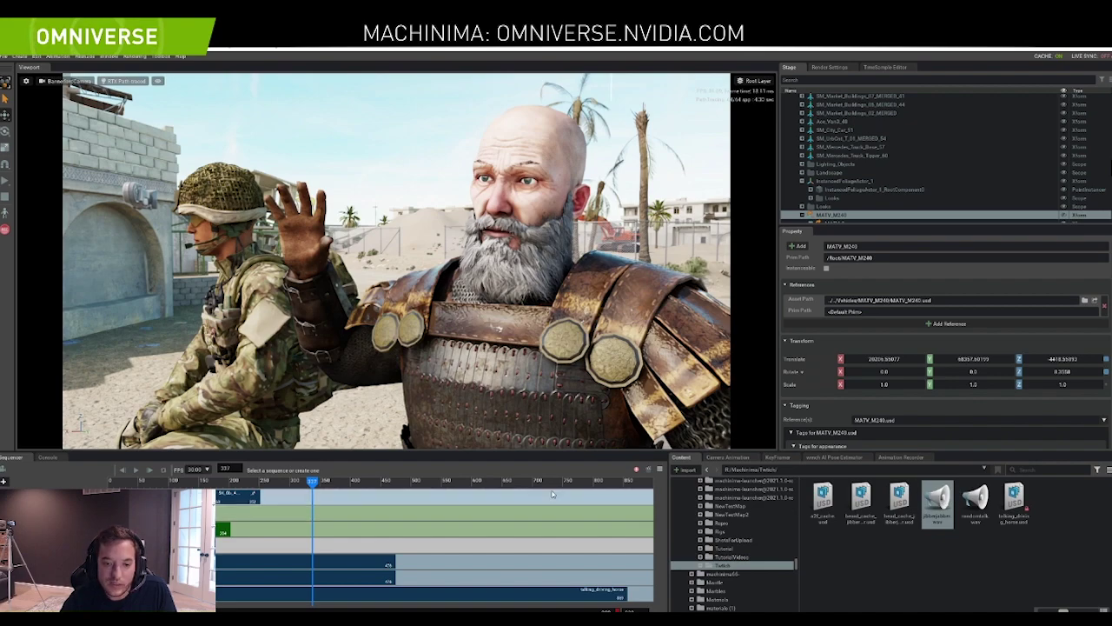
drag(536, 453, 539, 383)
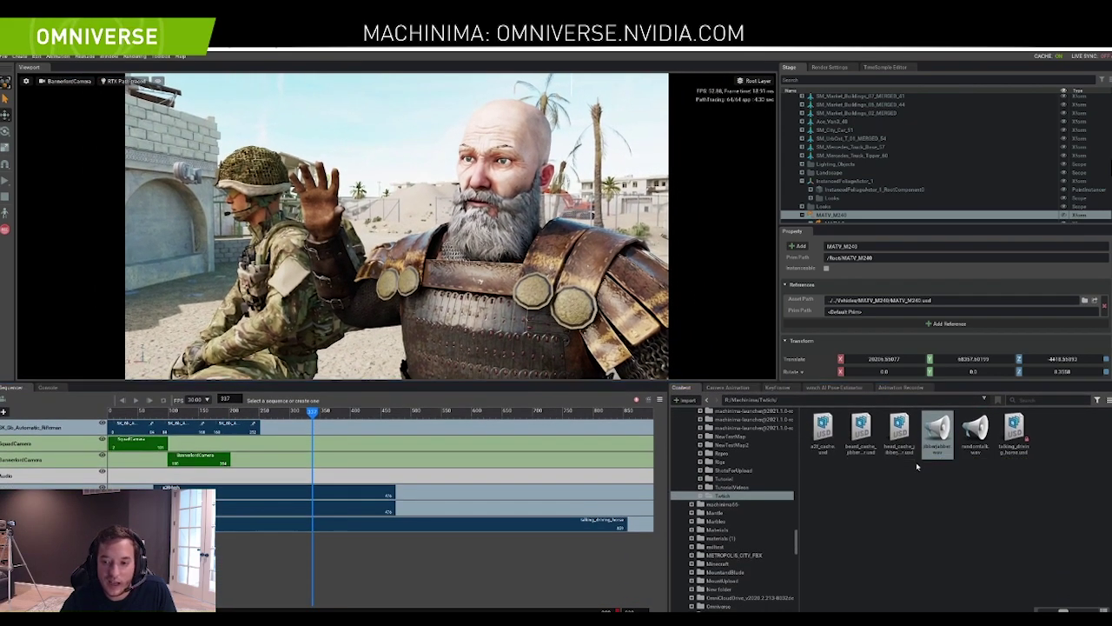
drag(879, 224, 888, 334)
scroll(878, 287, down, 10)
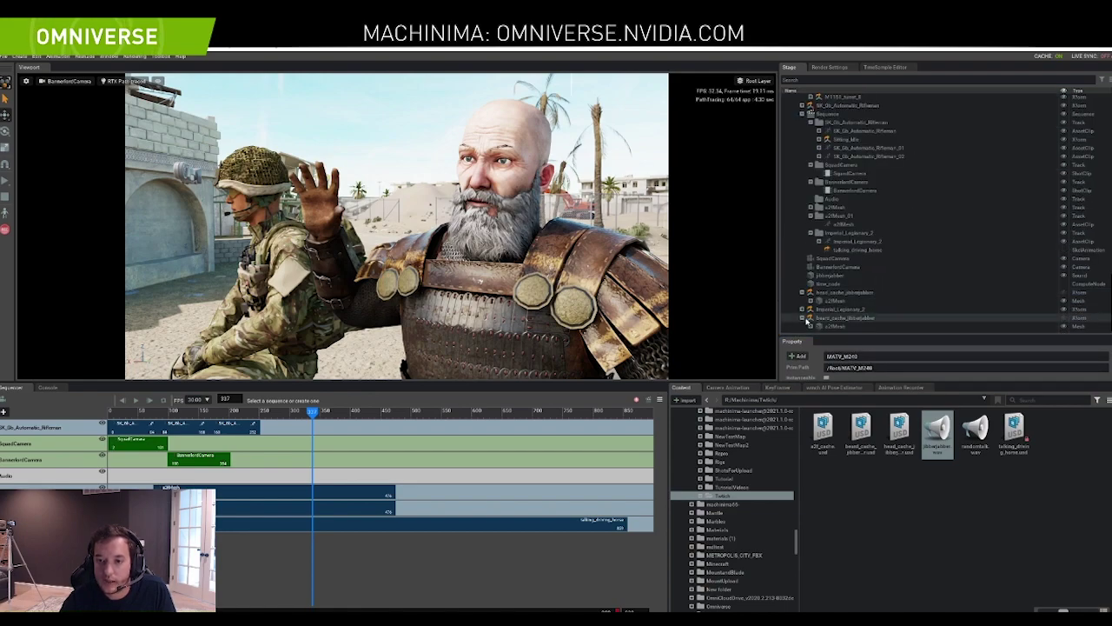
click(802, 318)
drag(936, 439, 534, 329)
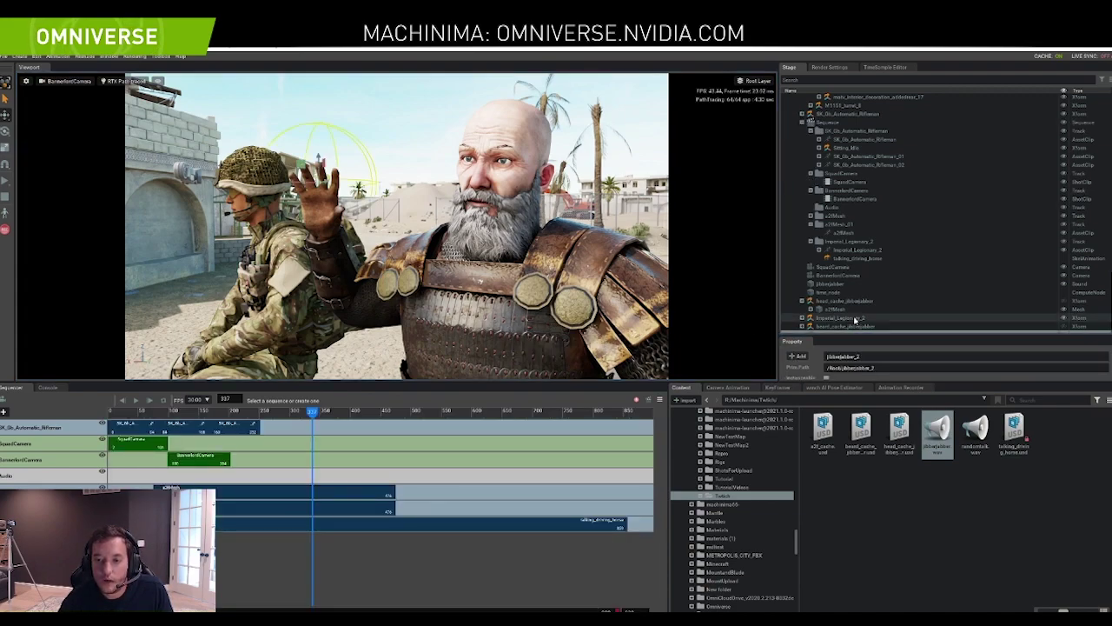
Parent the new jibberjabber_2 sound under Imperial_Legionary_2 and set its X, Y and Z translation to 0
scroll(852, 326, down, 1)
drag(851, 328, 864, 318)
scroll(870, 358, down, 3)
text(0)
key(Tab)
text(0)
key(Tab)
text(0)
key(Return)
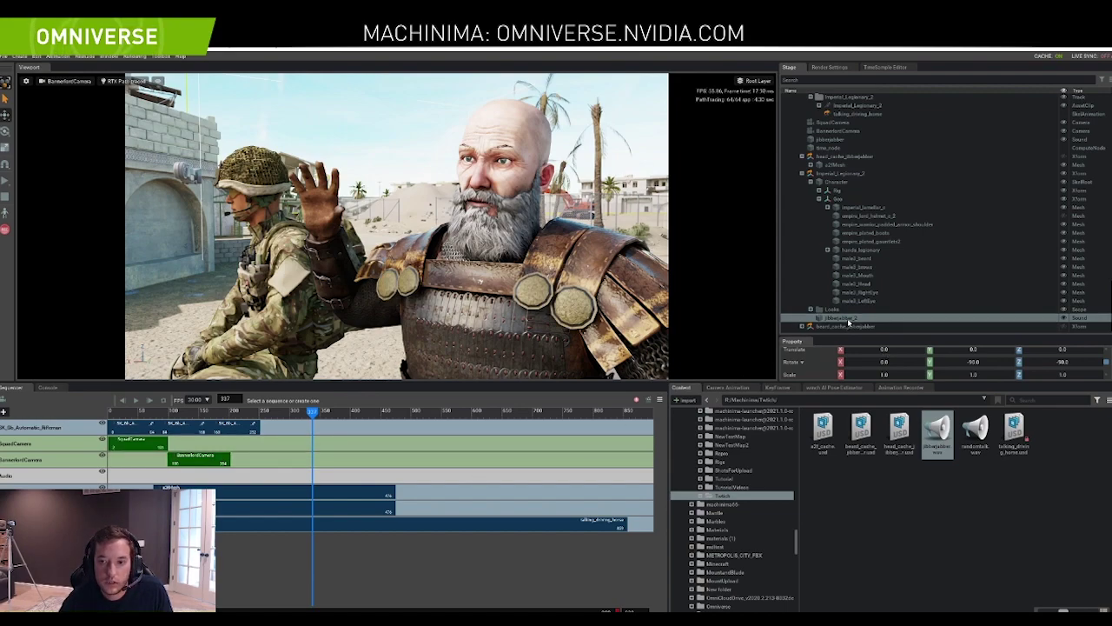
Add a new audio track to the sequence and find the jibberjabber_2 sound in the stage
click(3, 412)
click(21, 432)
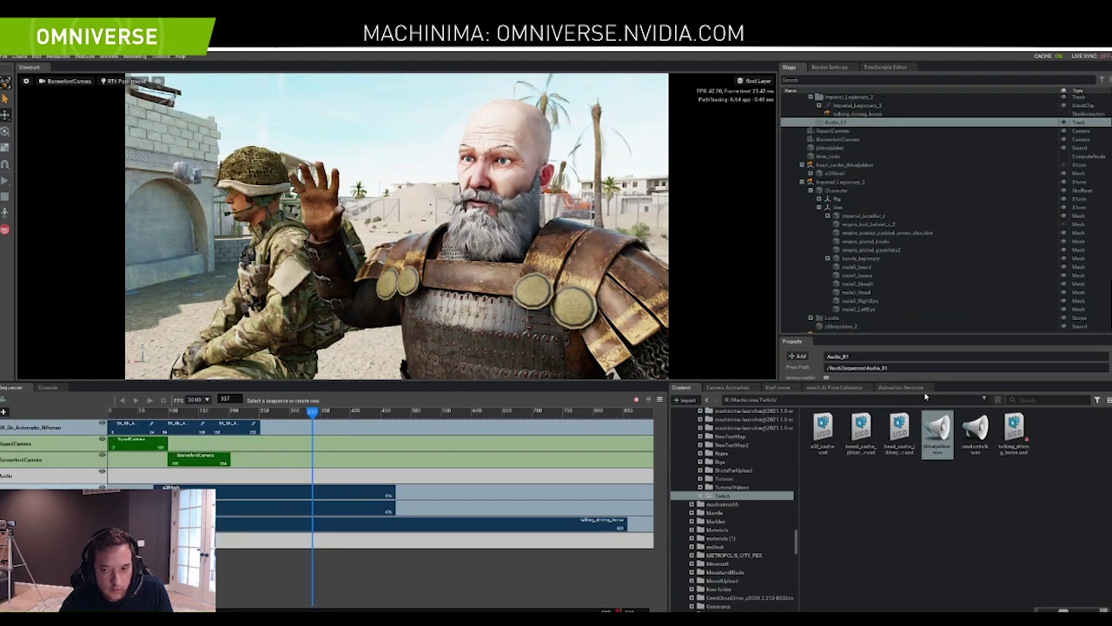
scroll(887, 302, down, 1)
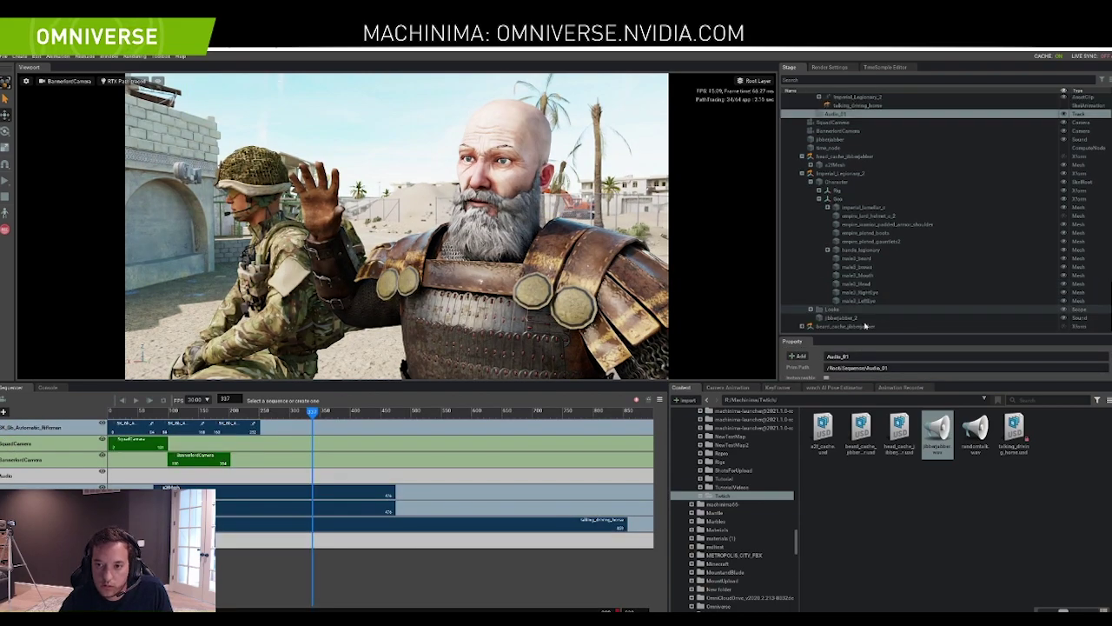
Switch to File Explorer, open the Machinima\Twitch folder on drive R, and play jibberjabber.wav to hear the dialogue
click(848, 319)
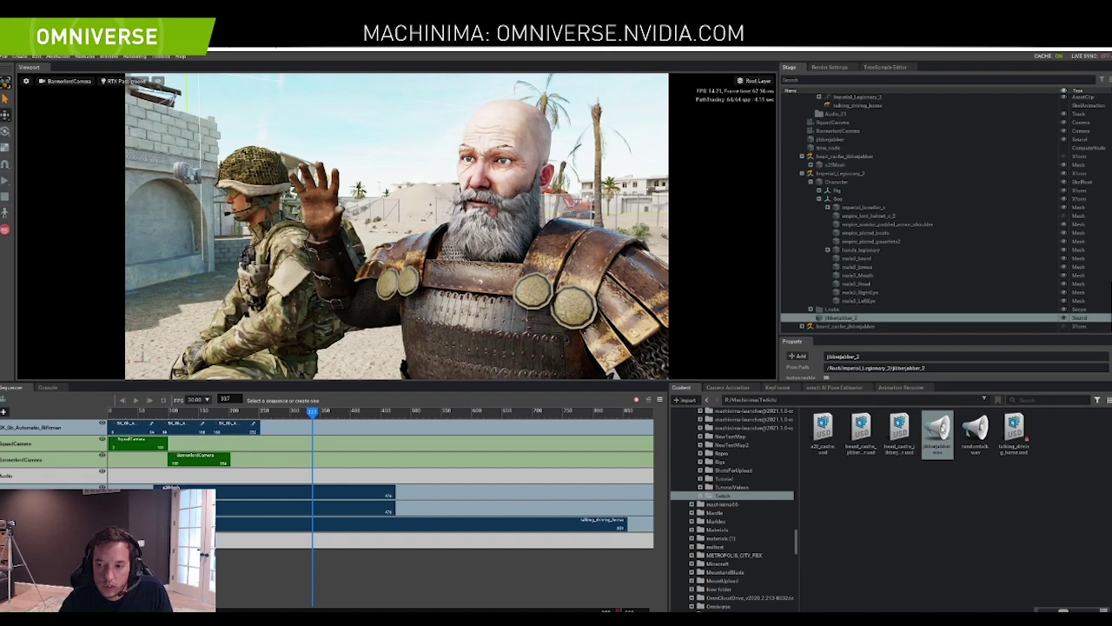
mouse_move(233, 619)
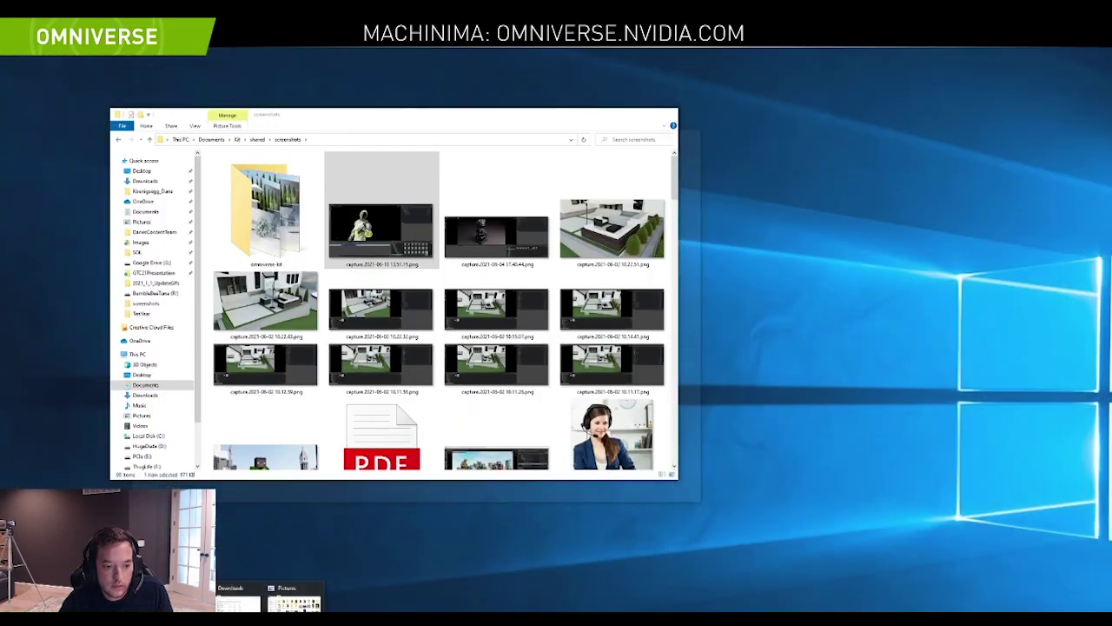
click(187, 598)
scroll(161, 406, down, 2)
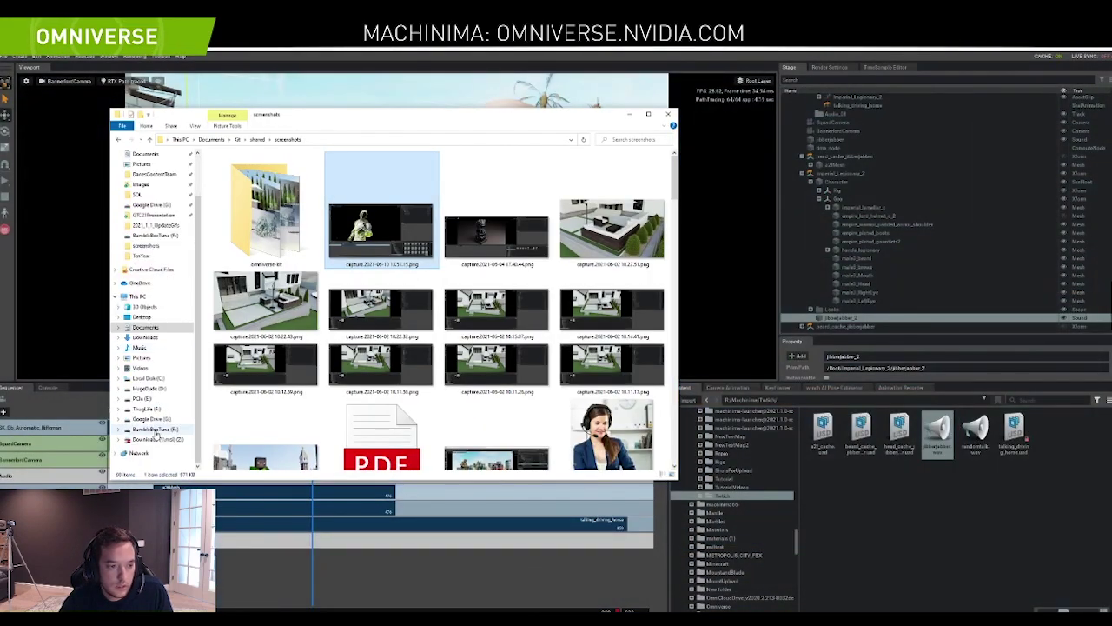
click(154, 430)
scroll(253, 443, down, 1)
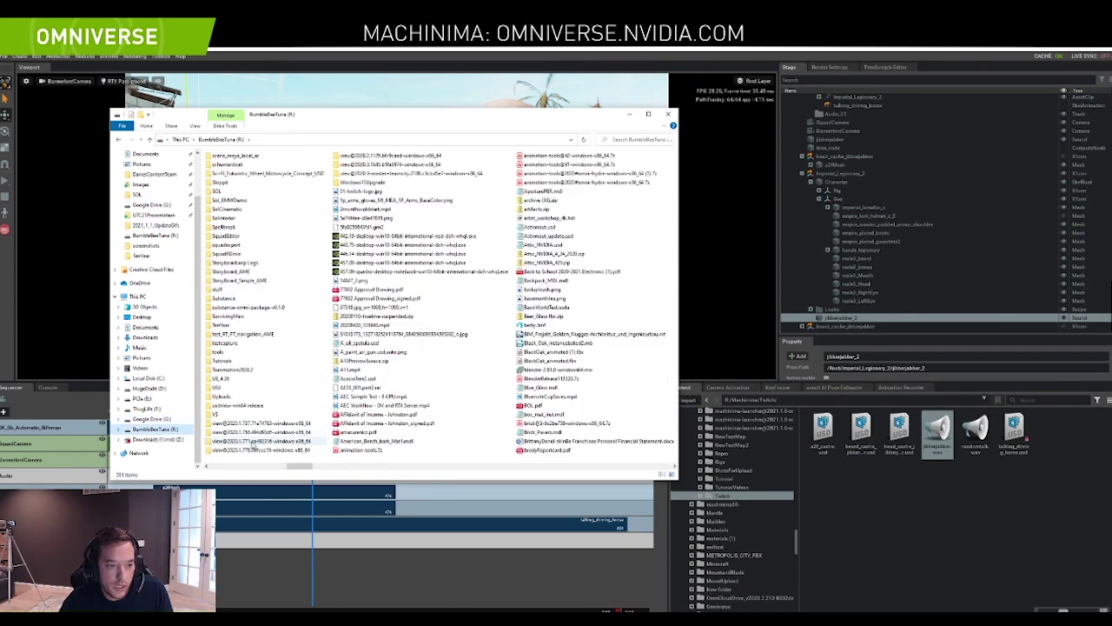
scroll(255, 441, up, 2)
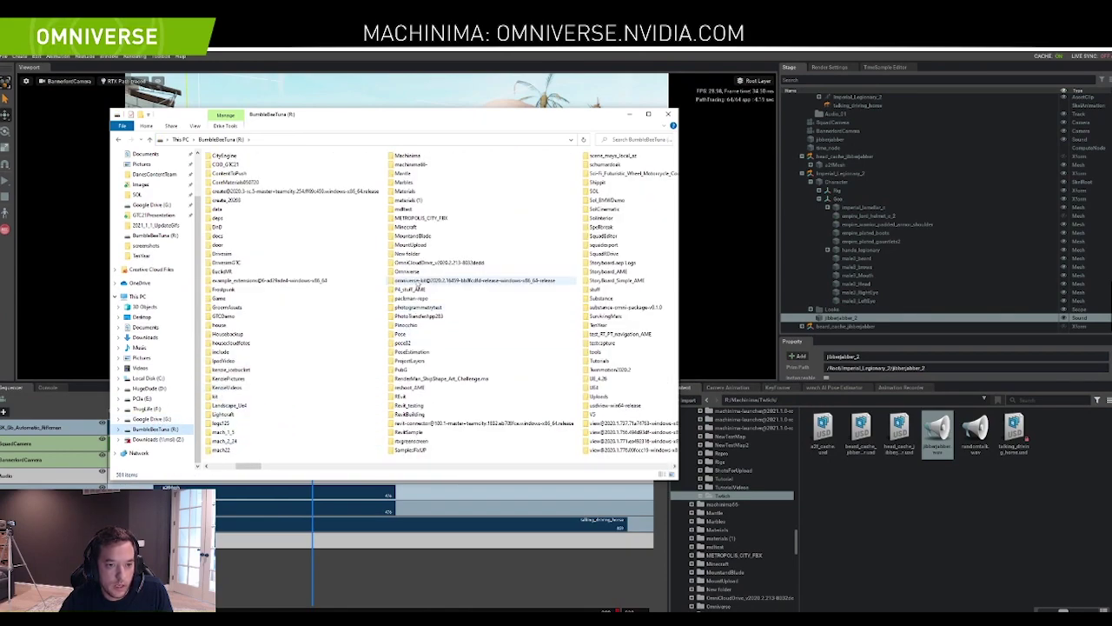
double_click(413, 157)
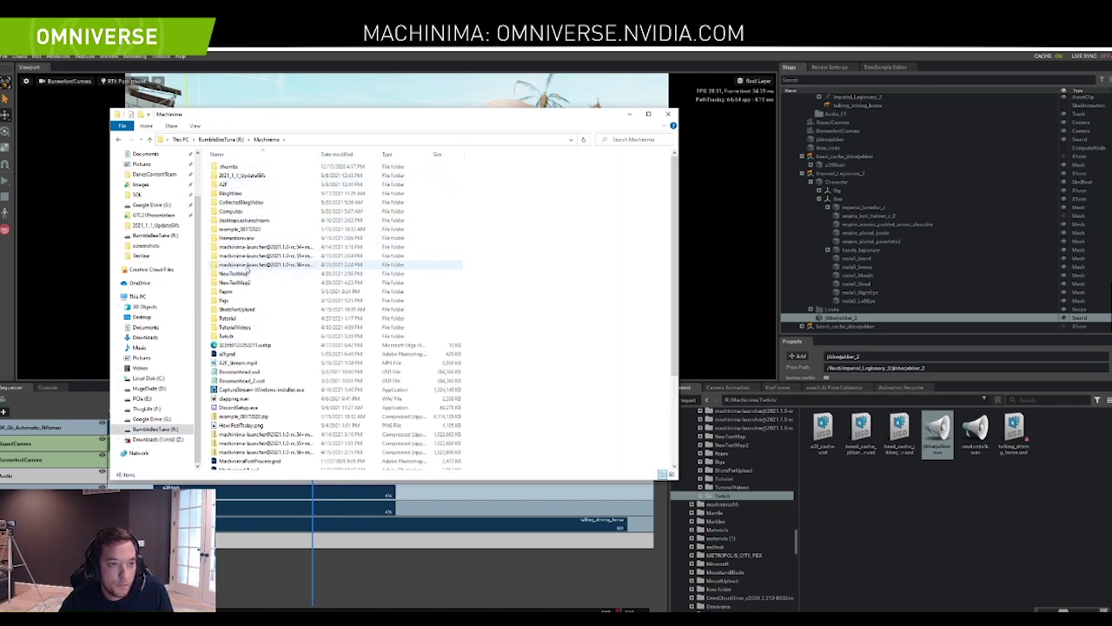
double_click(260, 337)
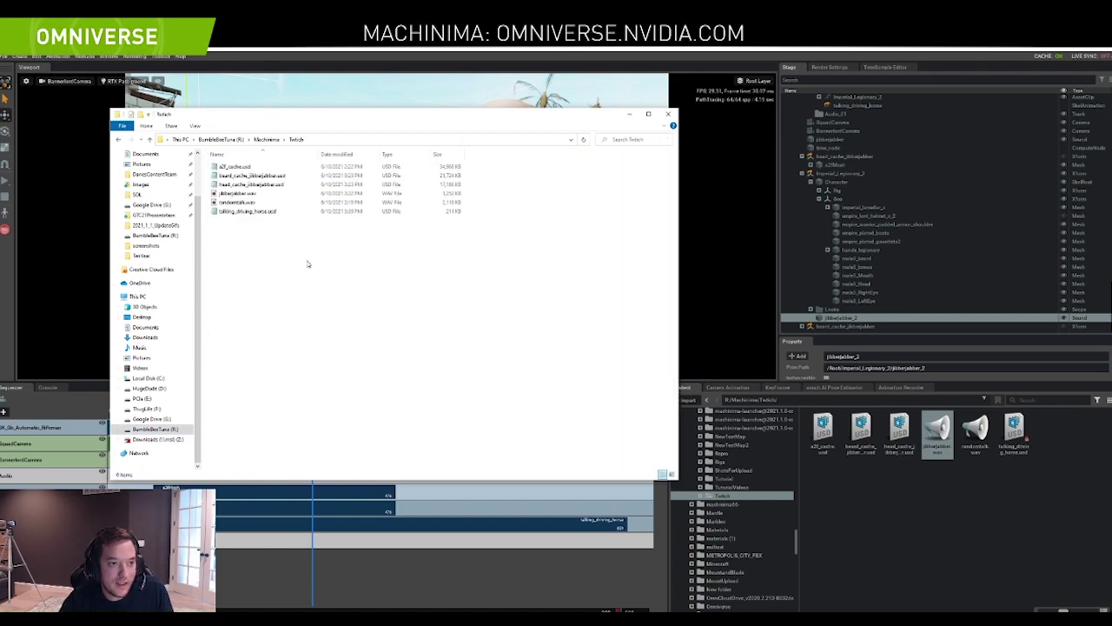
double_click(259, 194)
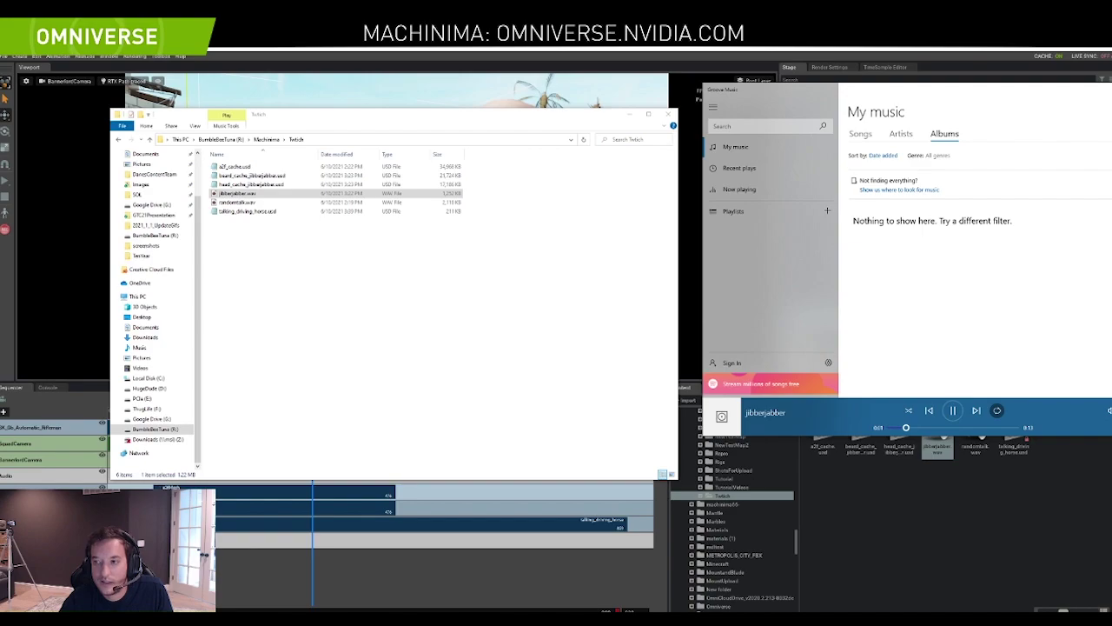
key(alt+F4)
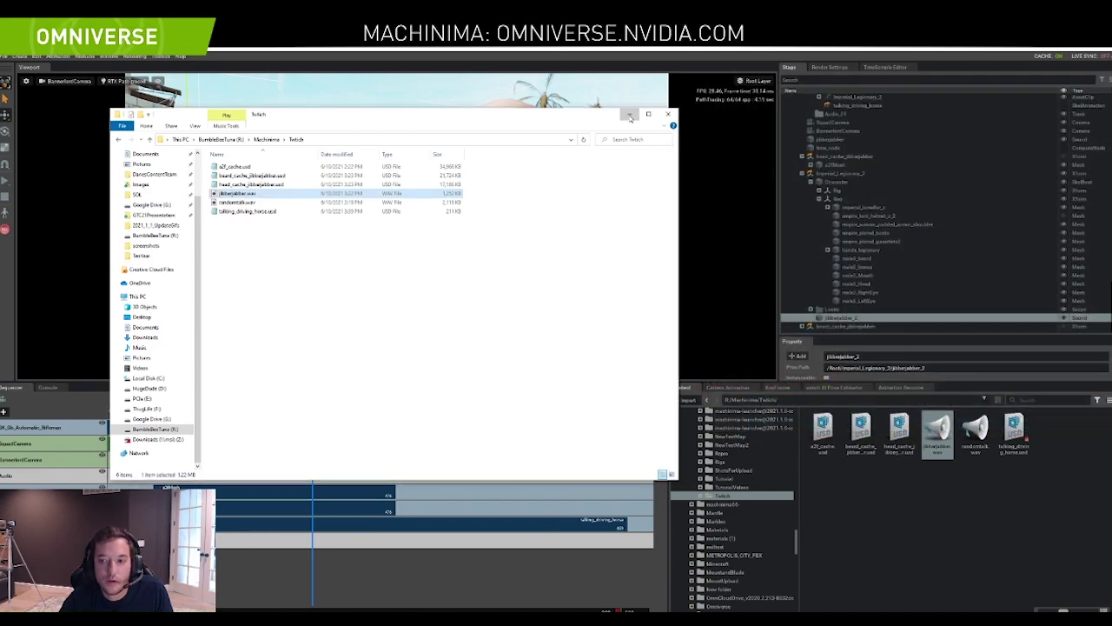
click(632, 115)
Place jibberjabber.wav on the new Audio_01 track and play the sequence from near its beginning
drag(931, 439, 219, 543)
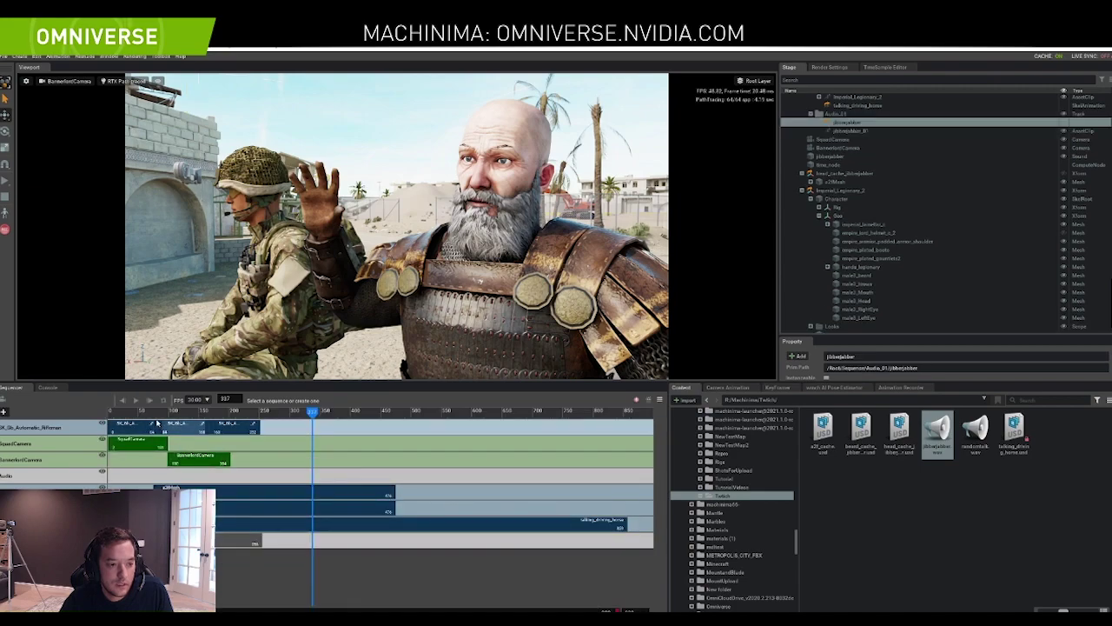
click(155, 414)
key(space)
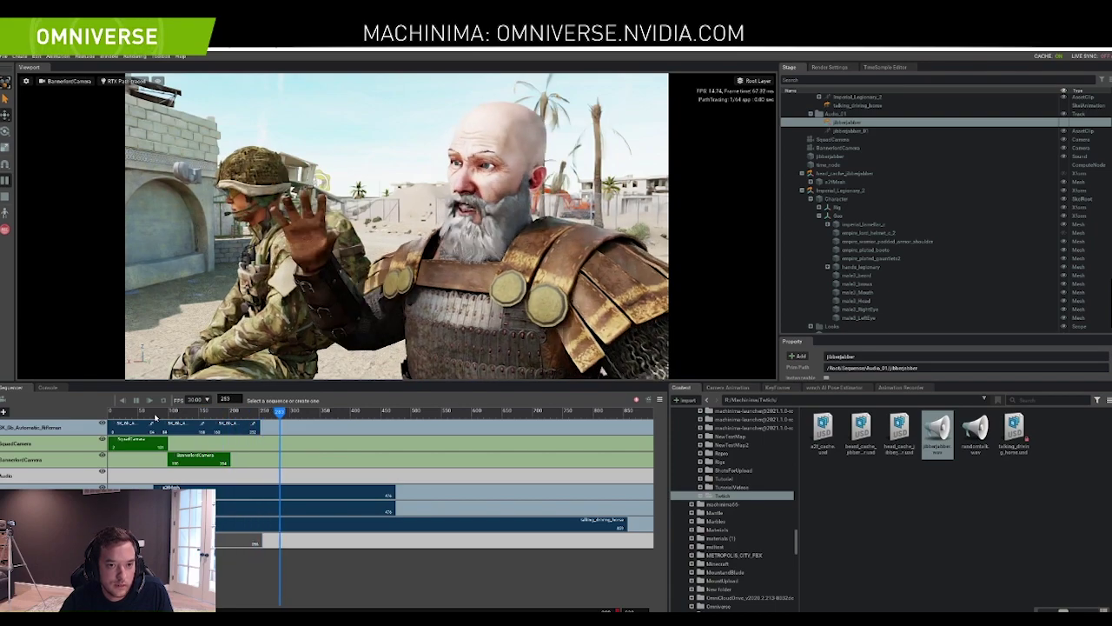
Extend the end of the jibberjabber audio clip to frame 481 and play the sequence again
click(269, 543)
drag(271, 544, 398, 544)
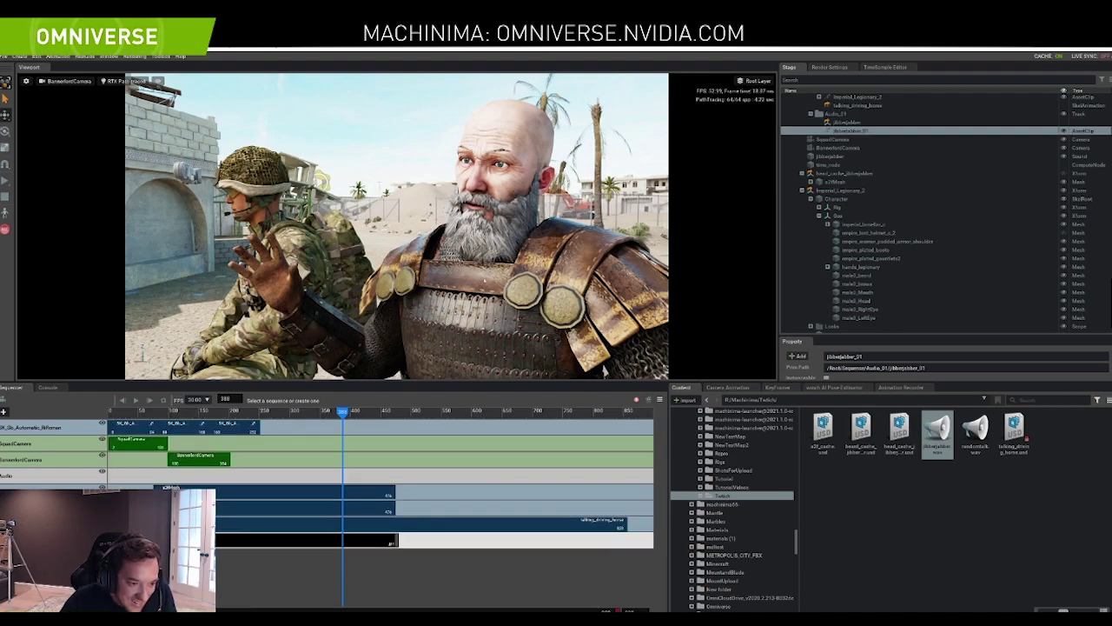
click(145, 412)
key(space)
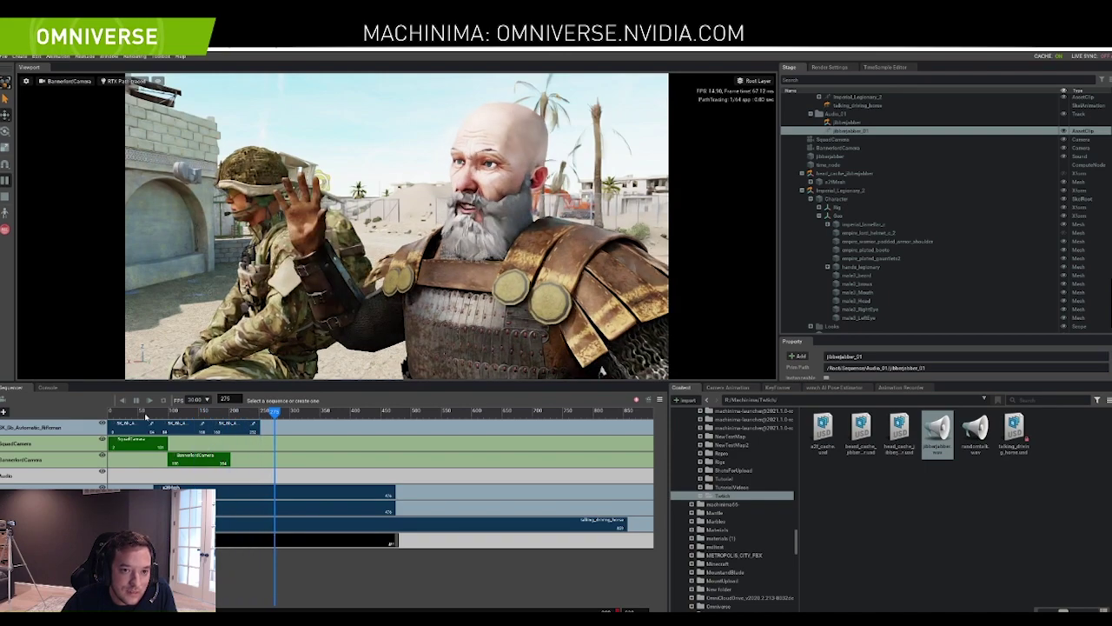
Set the Source Animation In value of the legionary's talking_driving_horse clip to 100
click(388, 522)
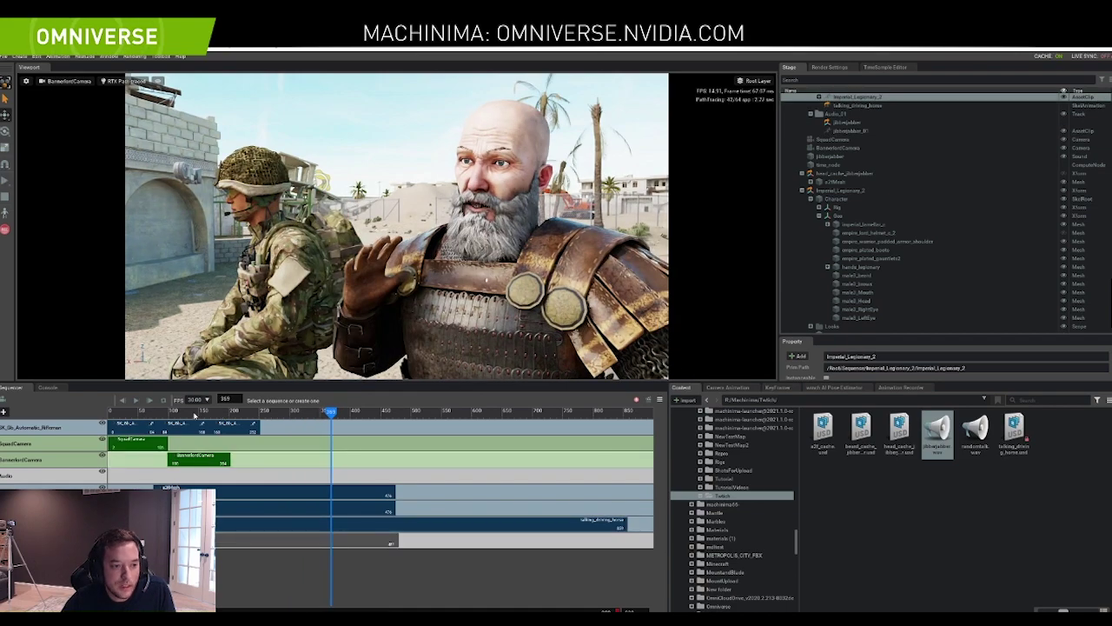
click(182, 413)
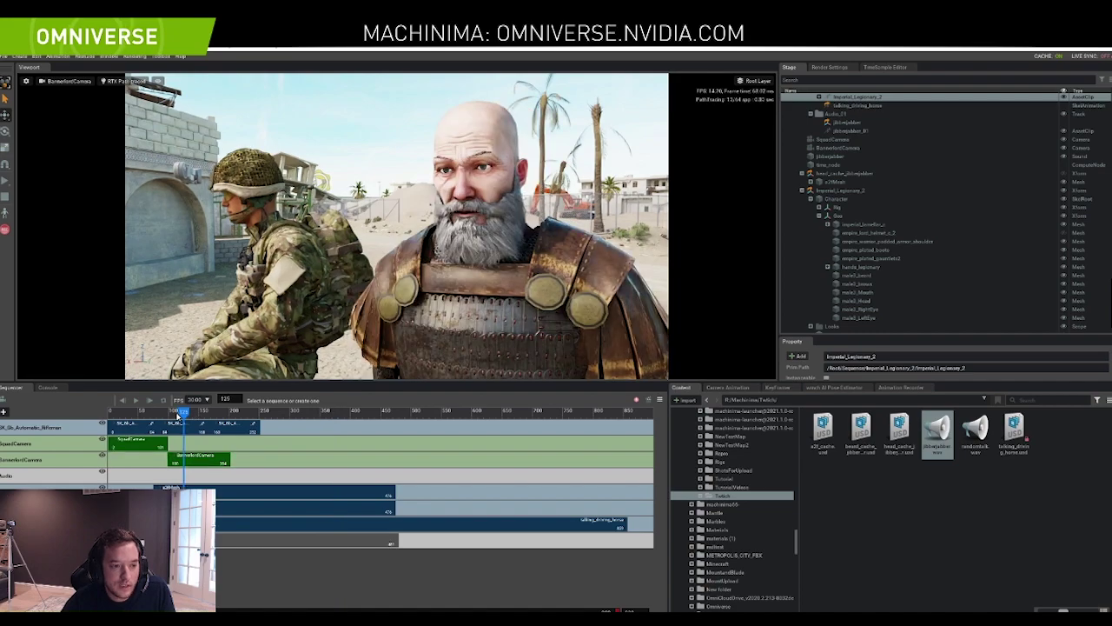
drag(179, 416, 200, 426)
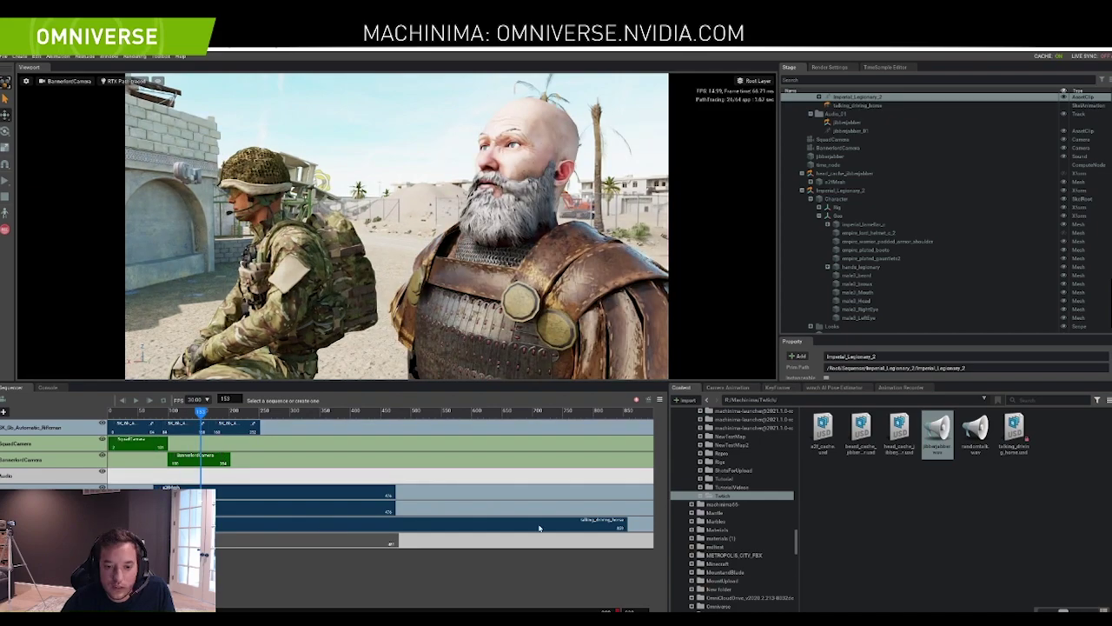
drag(919, 338, 919, 116)
scroll(920, 226, down, 3)
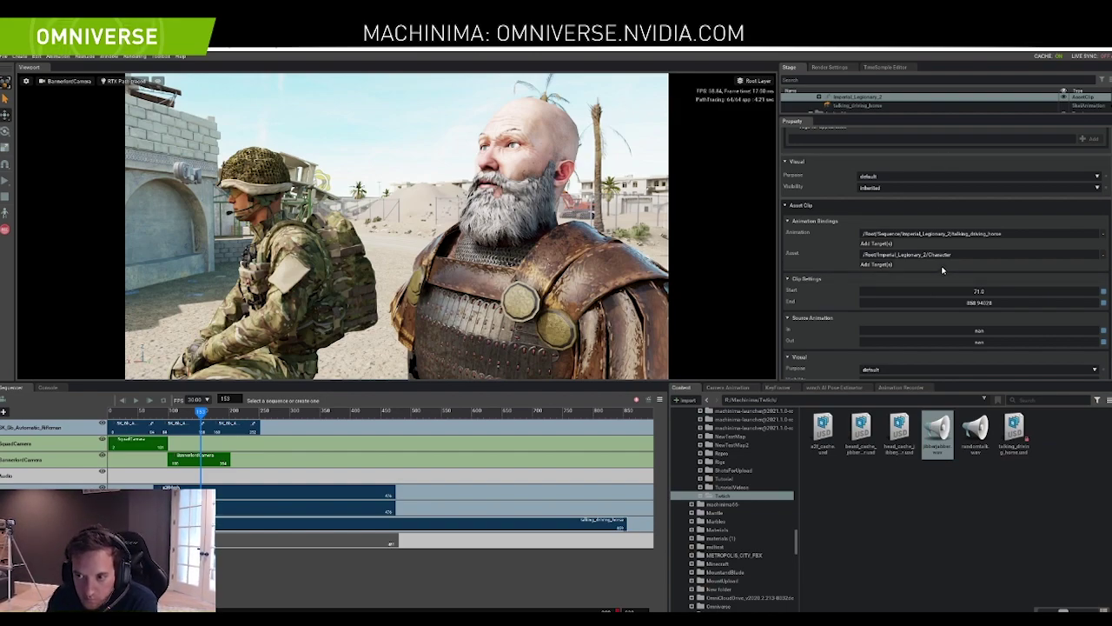
scroll(943, 270, down, 1)
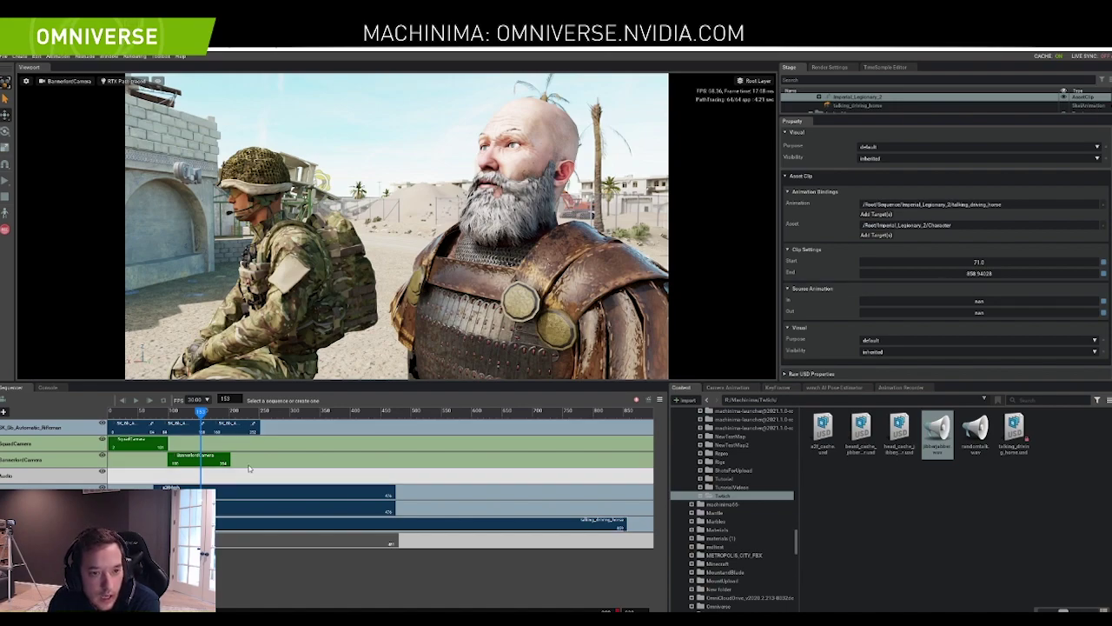
mouse_move(202, 415)
mouse_down()
mouse_move(155, 423)
mouse_move(215, 420)
mouse_up()
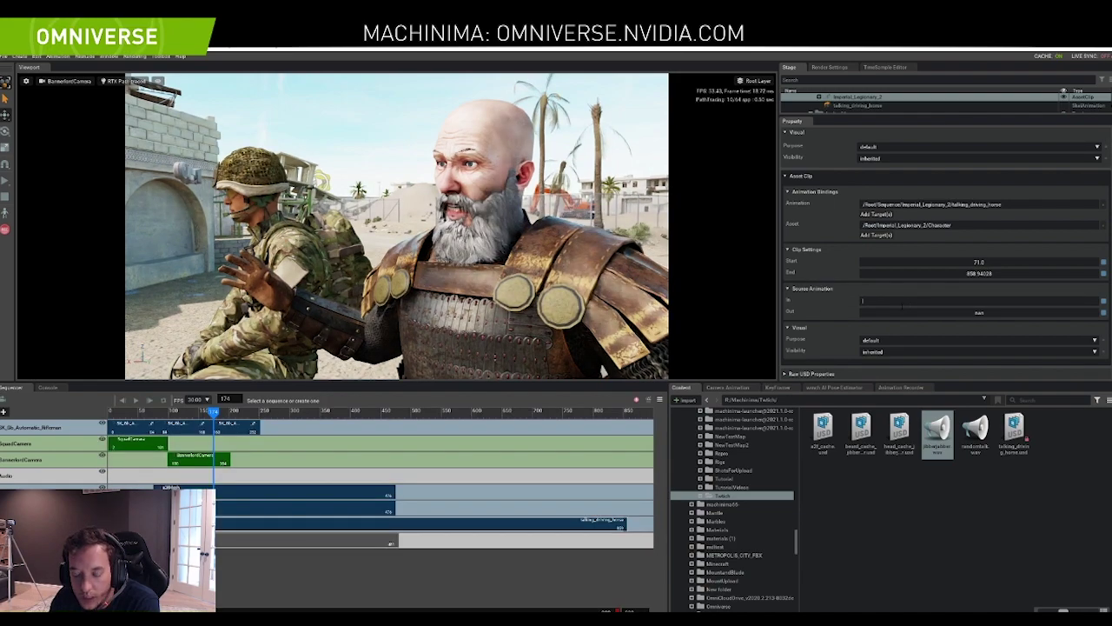
double_click(904, 302)
text(180)
key(Return)
Play and scrub the sequence to review the legionary's gestures against the dialogue
click(152, 423)
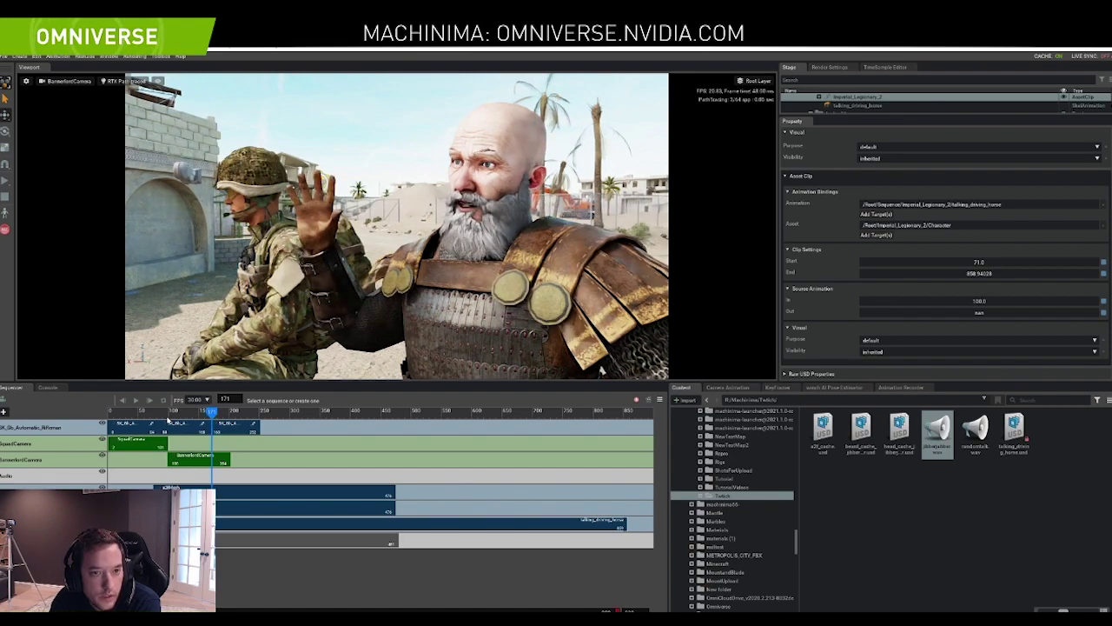
key(space)
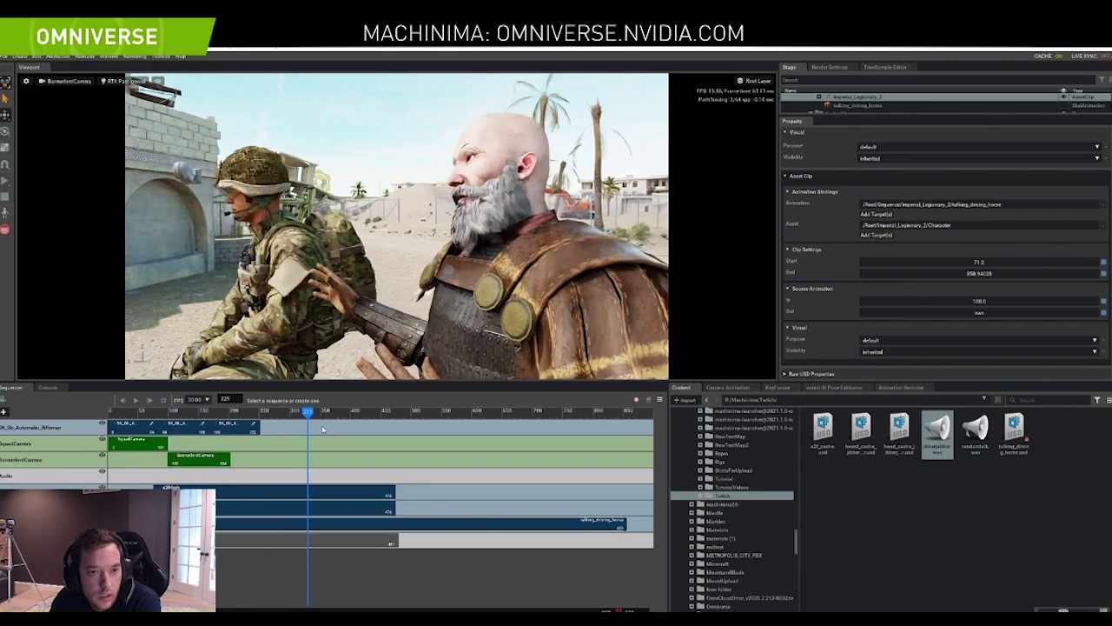
drag(337, 427, 282, 418)
key(space)
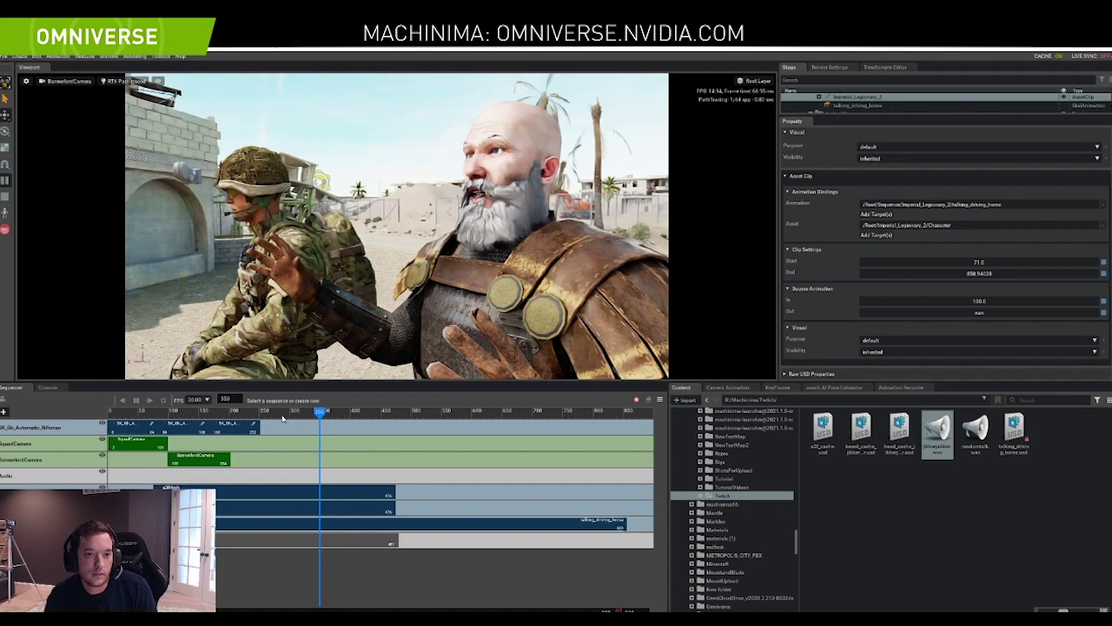
key(space)
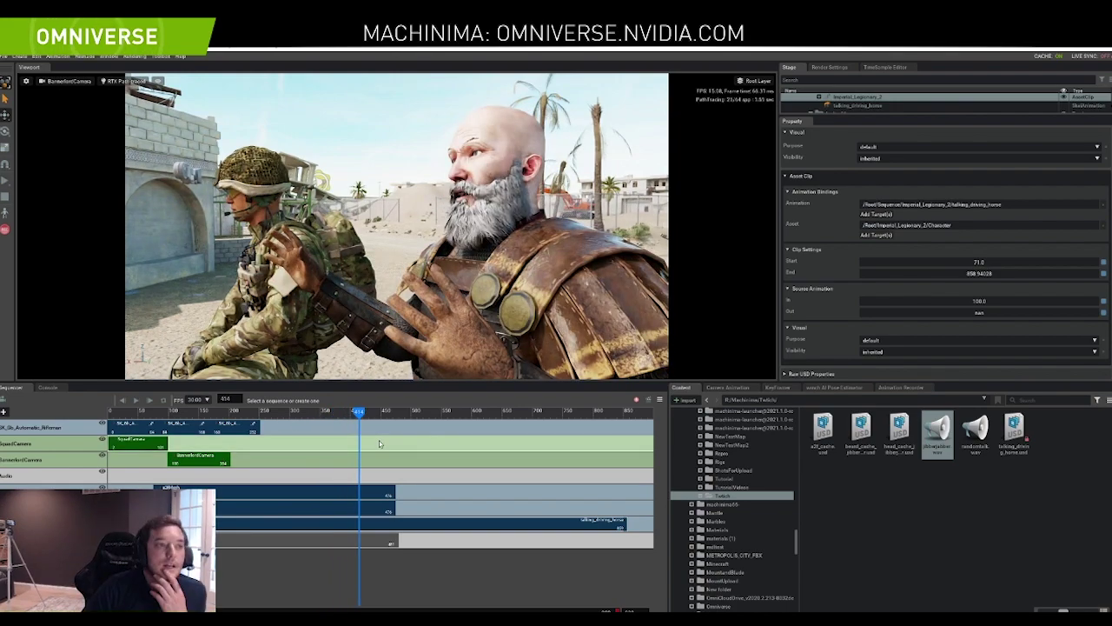
click(950, 549)
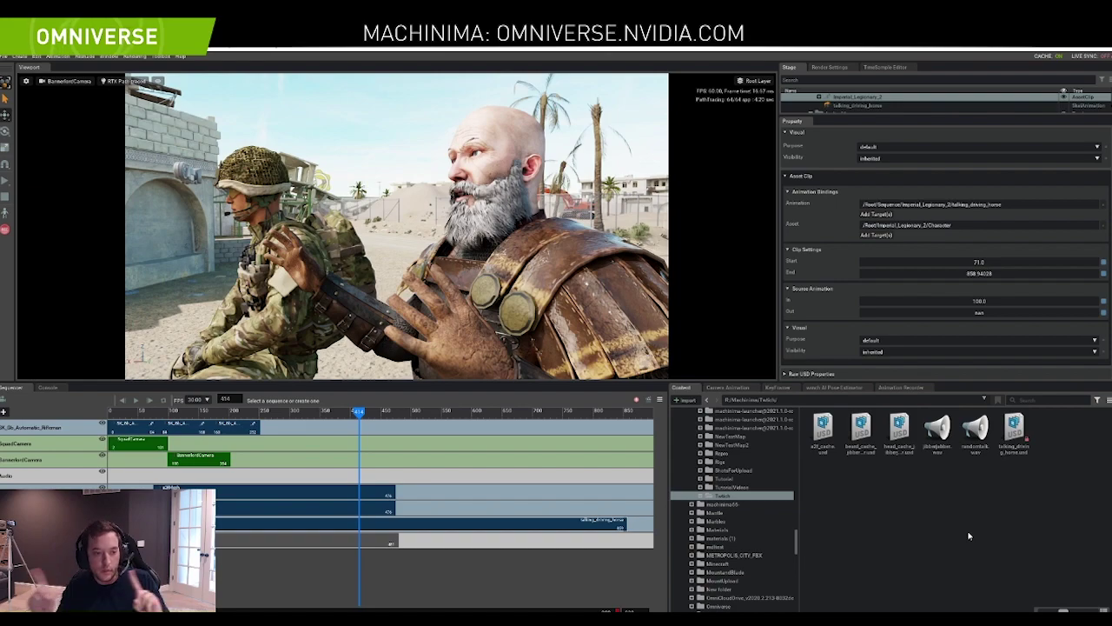
Shift both a2fMesh facial clips to the beginning of the timeline and set the beard cache clip's Start to 0
drag(219, 493, 173, 512)
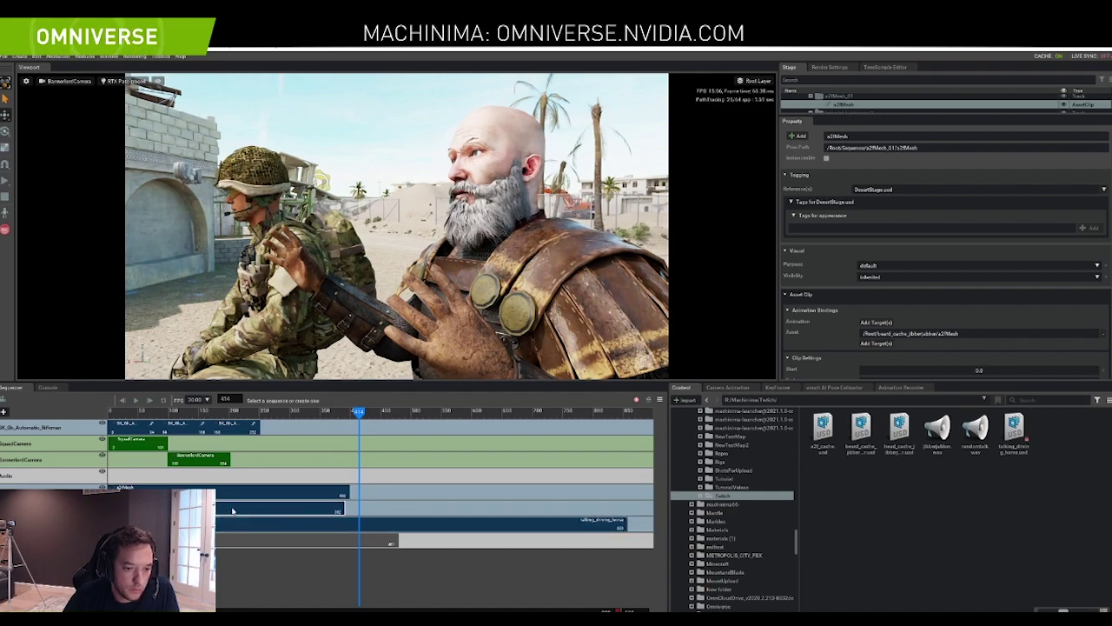
mouse_move(233, 511)
mouse_down()
mouse_move(224, 514)
mouse_move(238, 512)
mouse_up()
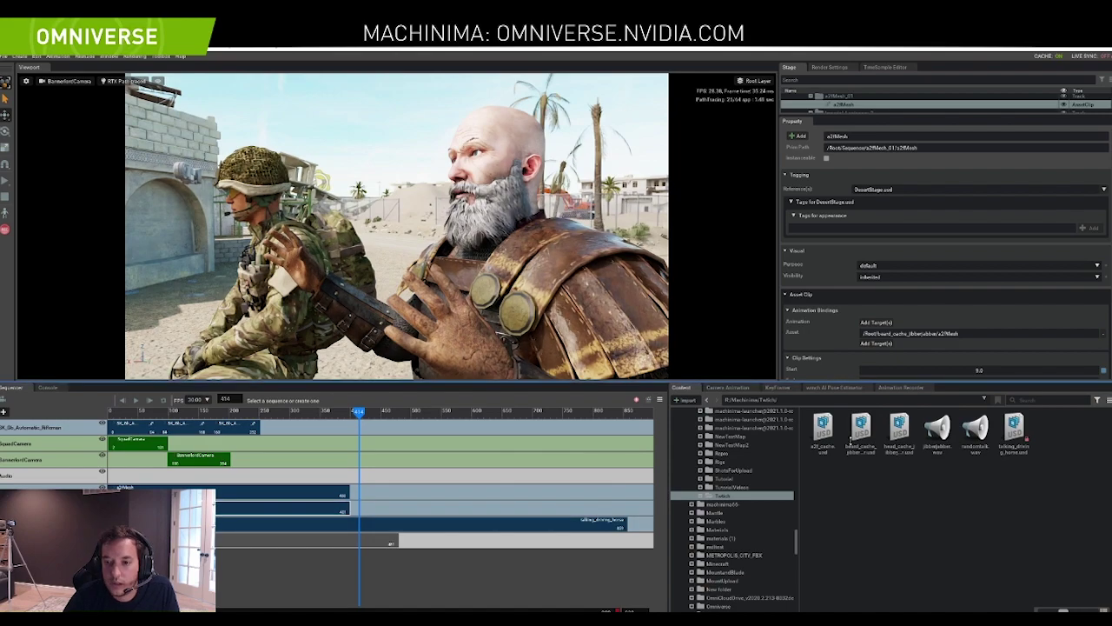
drag(843, 380, 843, 443)
double_click(944, 369)
text(0)
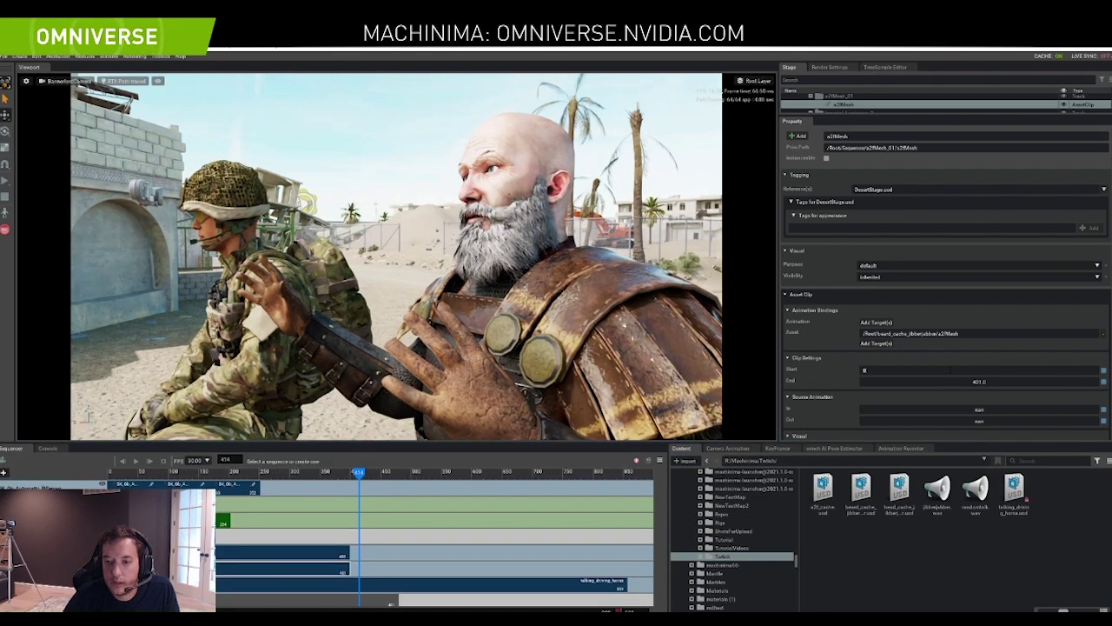
key(Return)
scroll(289, 556, down, 1)
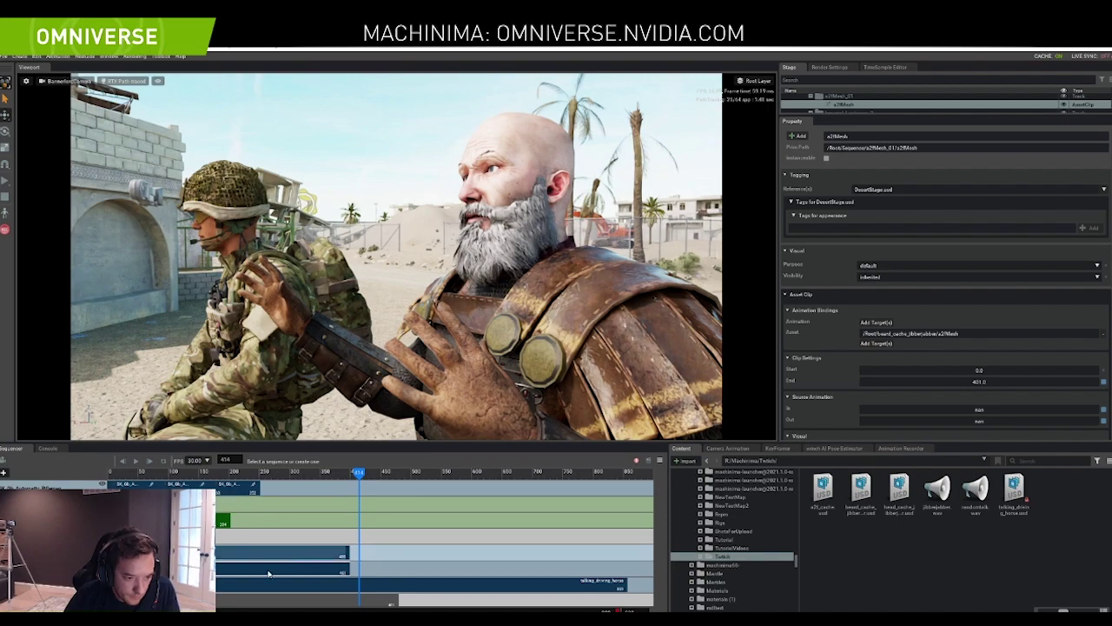
Move the talking_driving_horse and jibberjabber audio clips to start at frame 0, and scrub through the sequence to check them
click(234, 586)
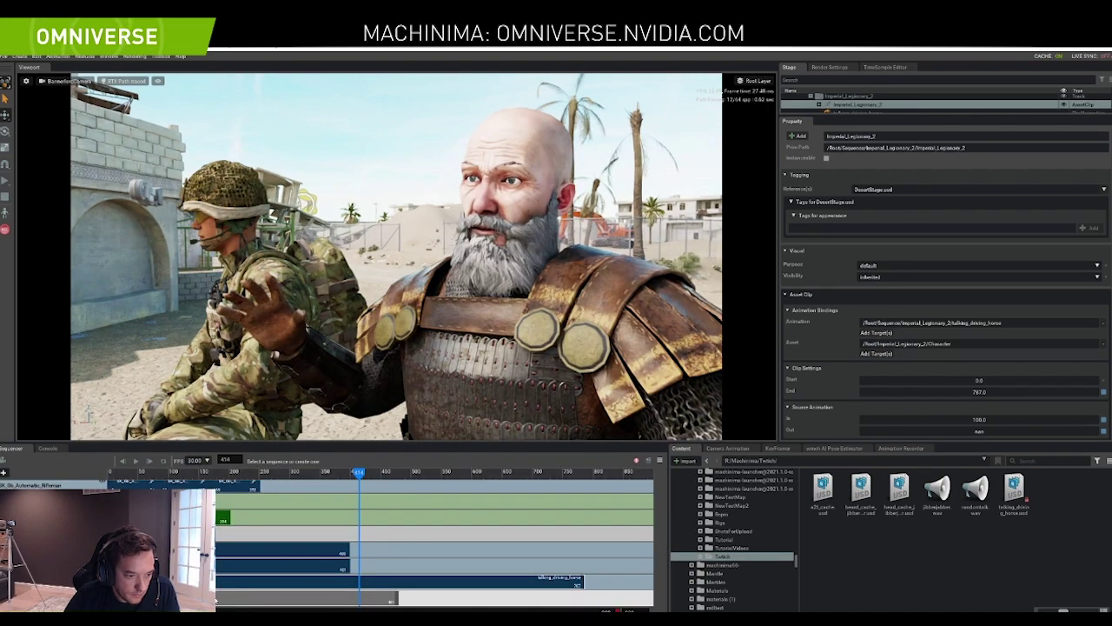
click(239, 601)
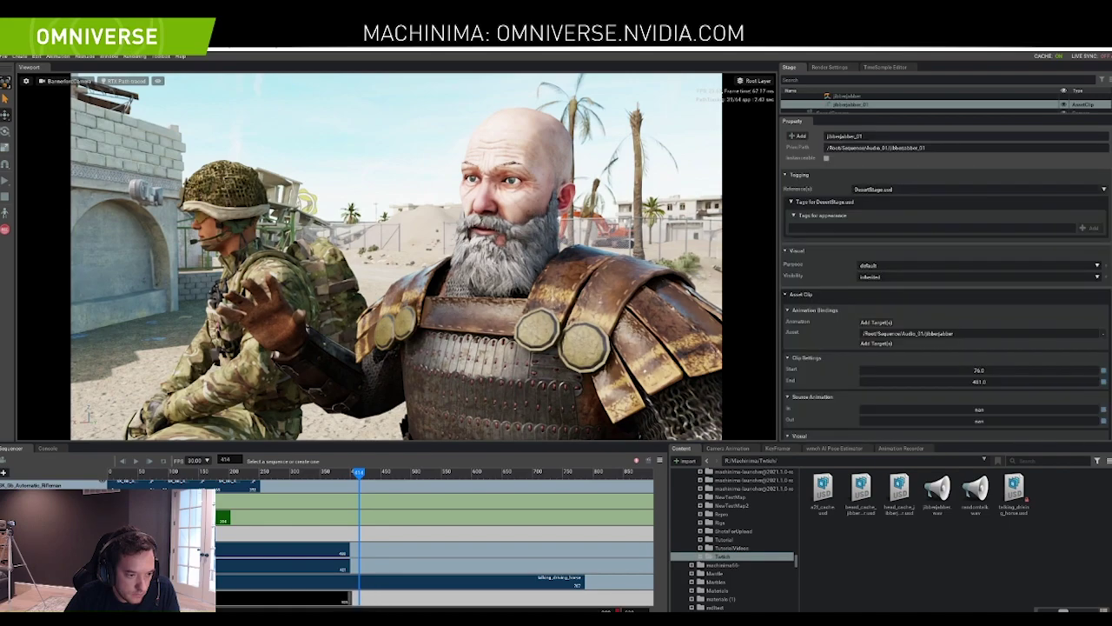
click(113, 473)
drag(114, 476, 219, 472)
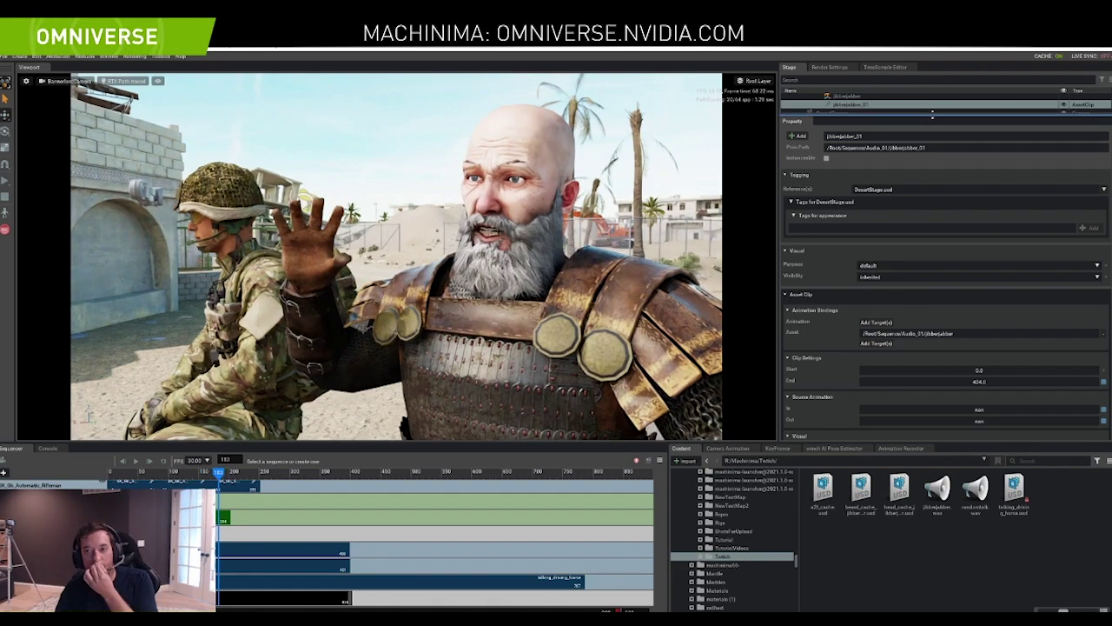
Enlarge the stage tree, collapse Imperial_Legionary_2, and turn on the visibility of the MATV_M240 vehicle
drag(947, 116, 947, 258)
drag(948, 305, 948, 305)
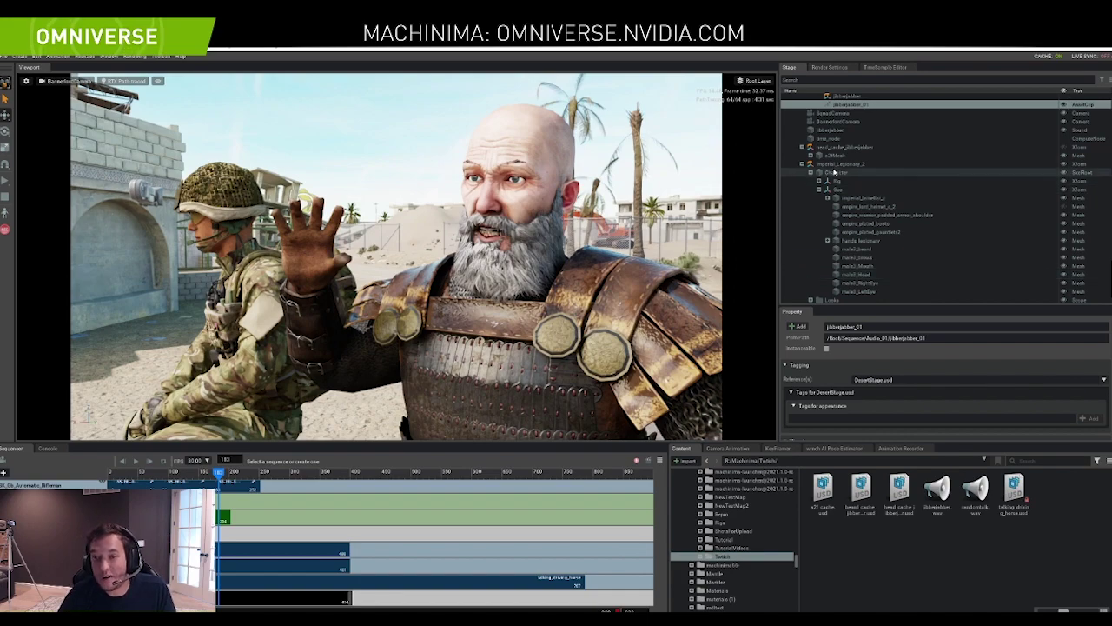
click(805, 165)
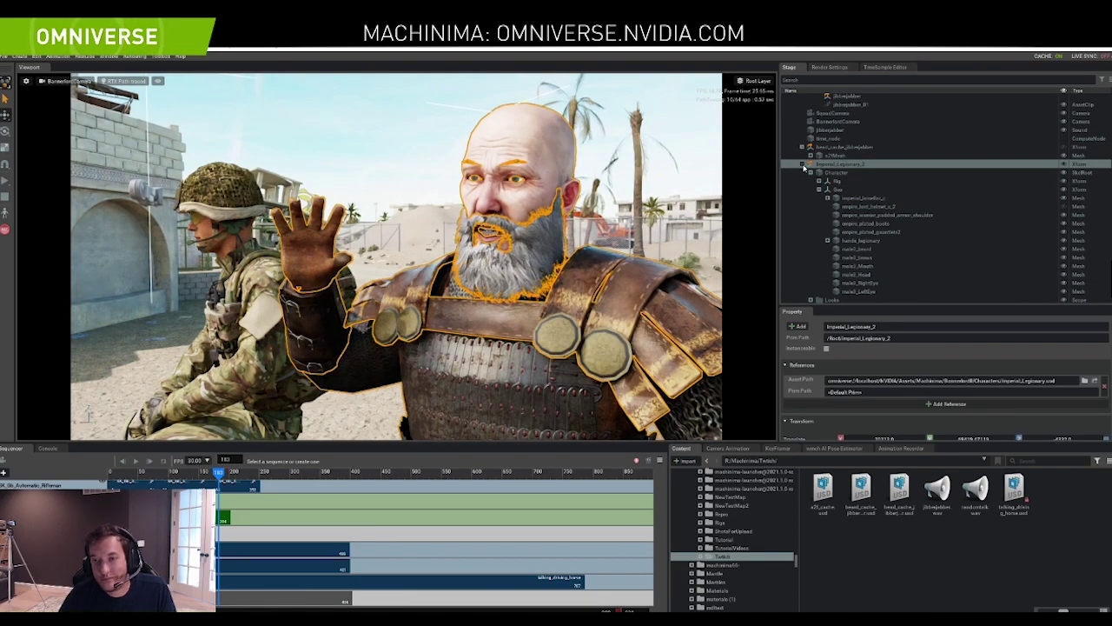
click(803, 165)
scroll(873, 210, up, 5)
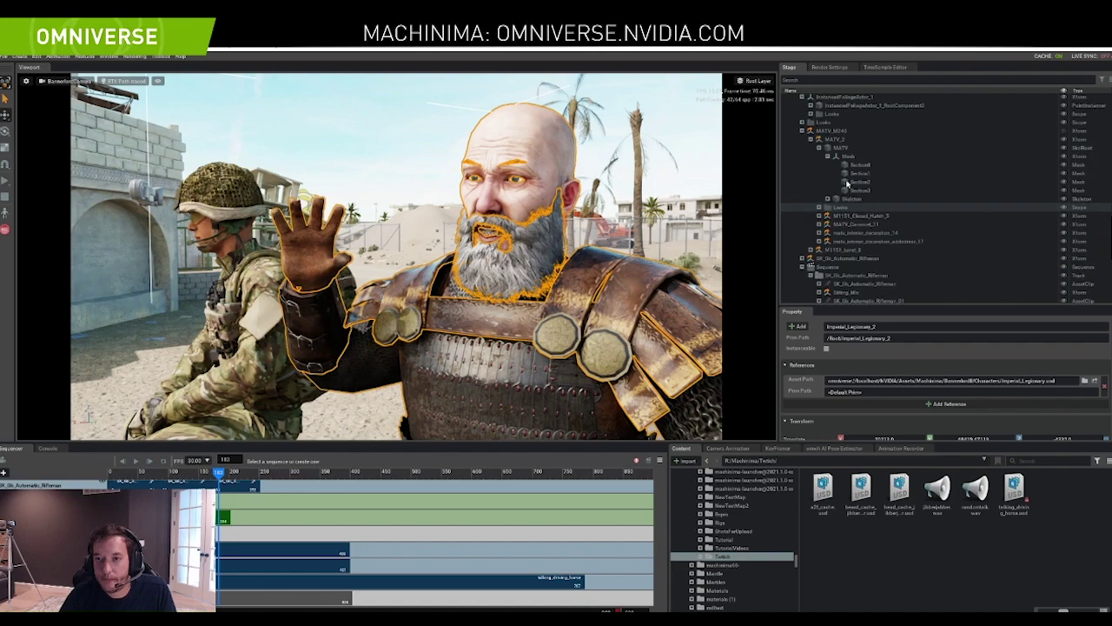
click(1064, 132)
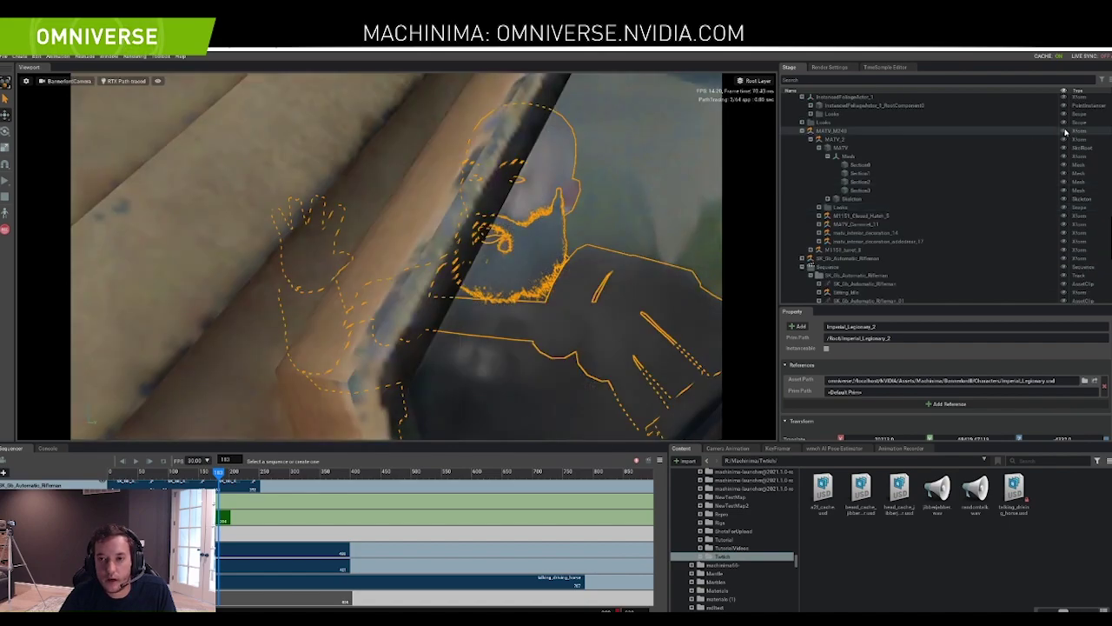
Collapse the Sequence prim and switch the viewport to the Perspective camera, framing the vehicle on the street from above
click(802, 267)
scroll(887, 250, down, 2)
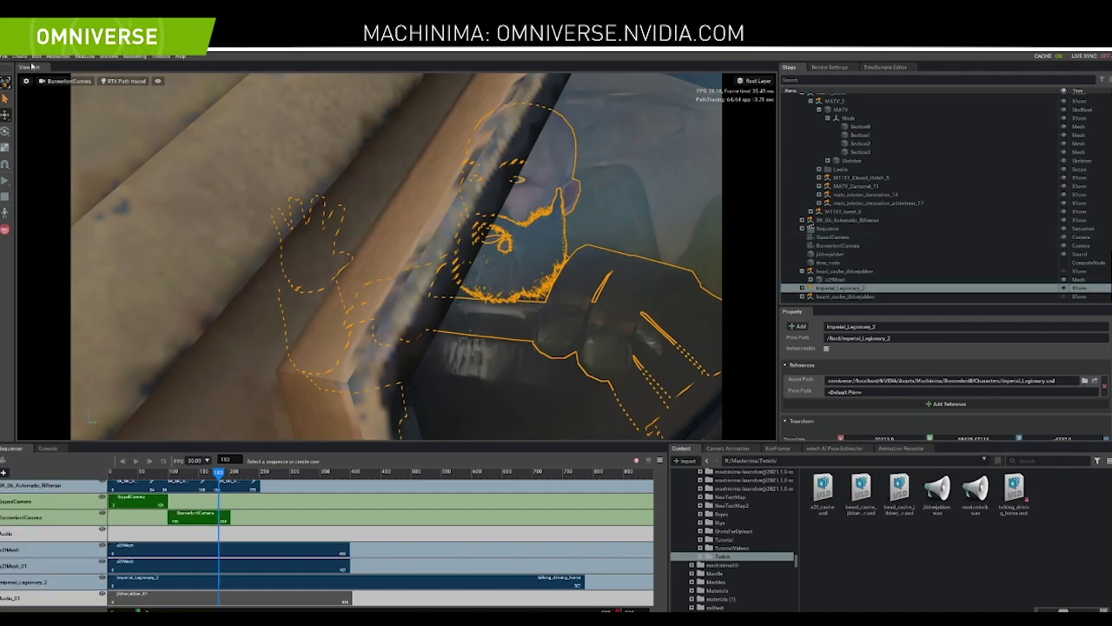
click(66, 80)
click(99, 100)
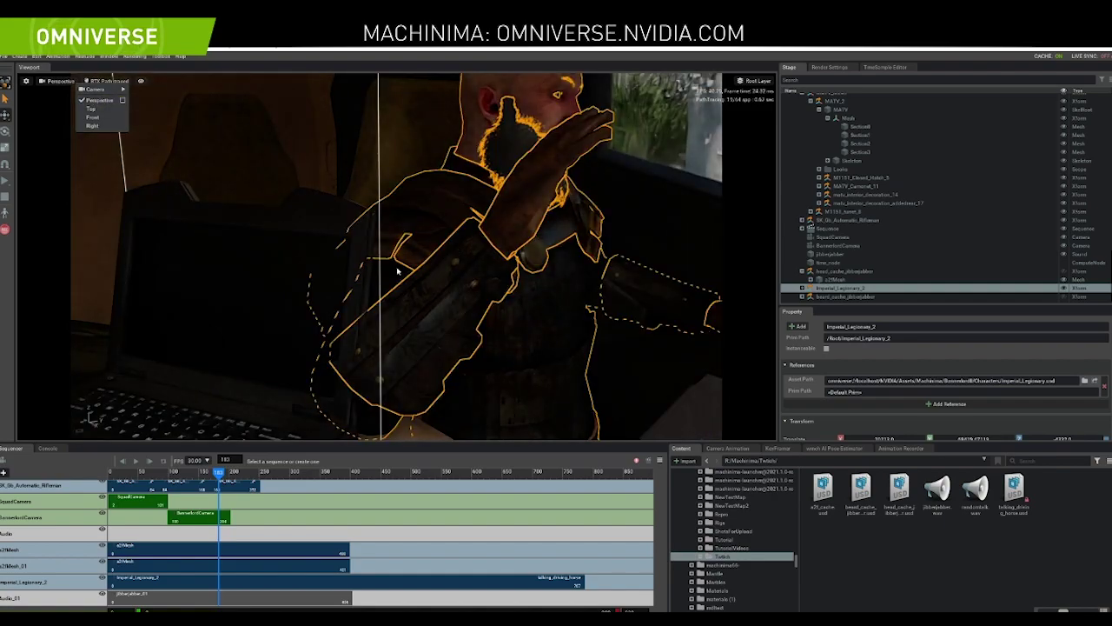
scroll(345, 282, down, 6)
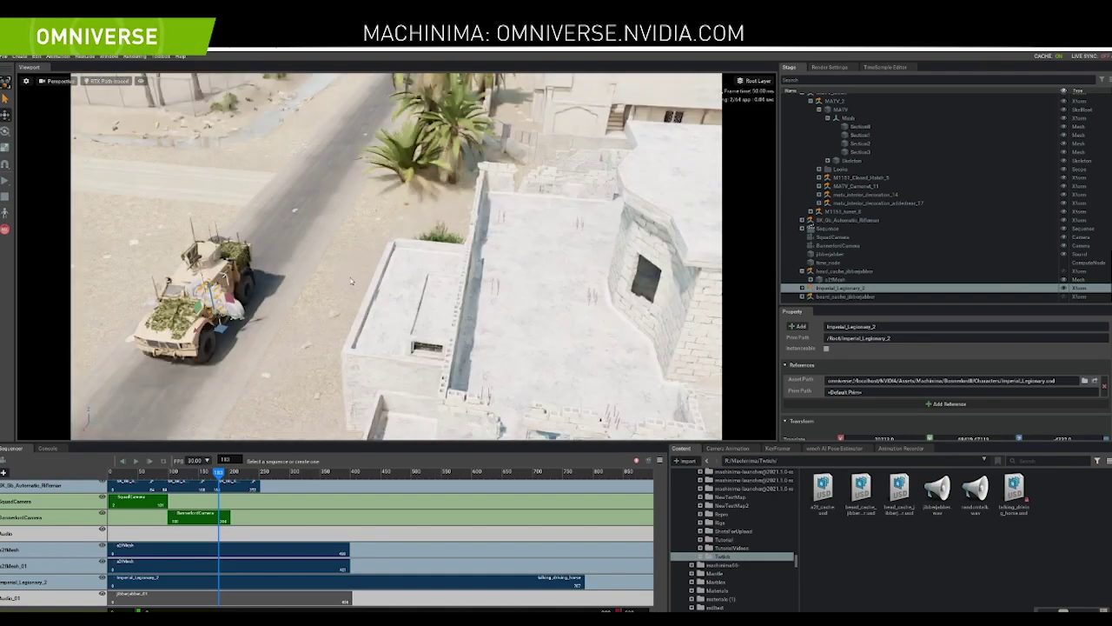
scroll(350, 278, down, 3)
alt+drag(404, 265, 228, 248)
alt+drag(448, 228, 239, 322)
middle_drag(400, 139, 361, 222)
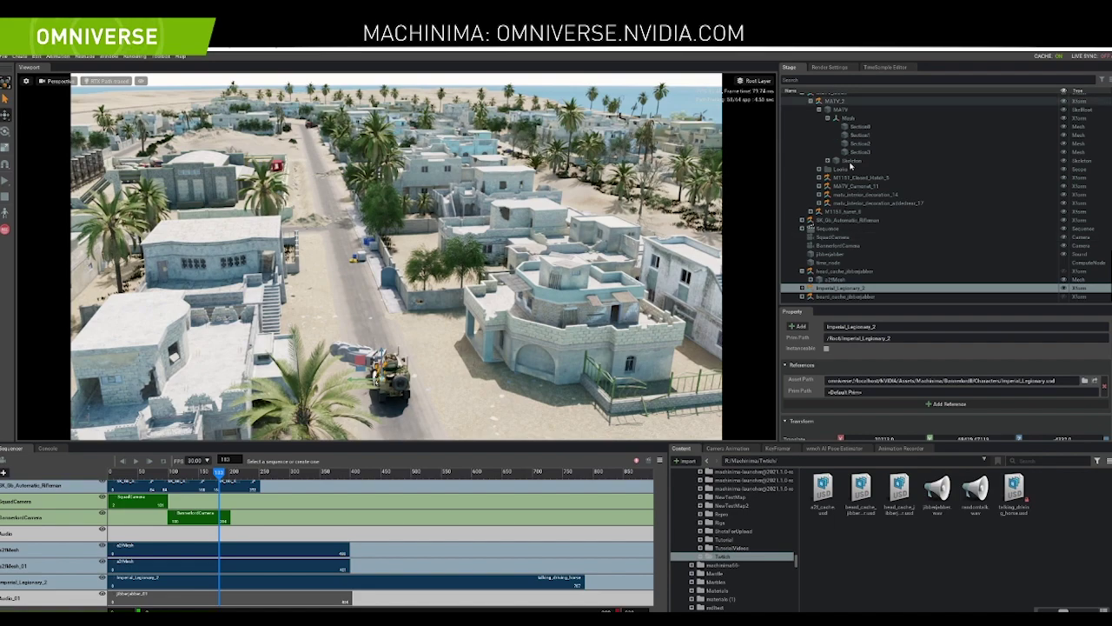
Select MATV_M240 and add a translate key at frame 0 in the TimeSample Editor
scroll(849, 148, up, 1)
click(848, 128)
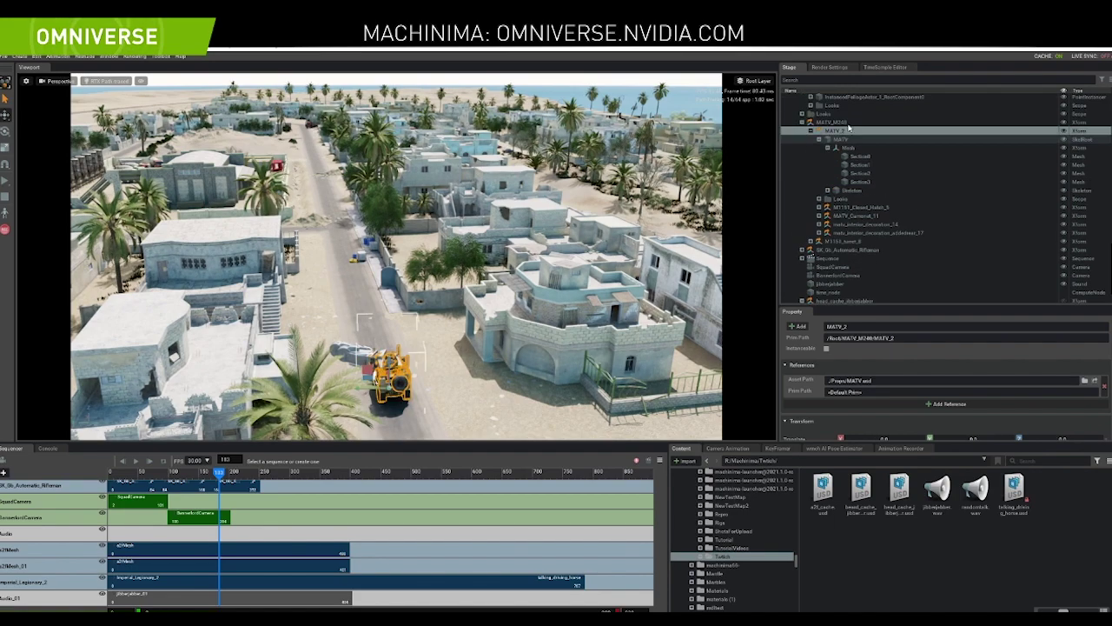
click(372, 358)
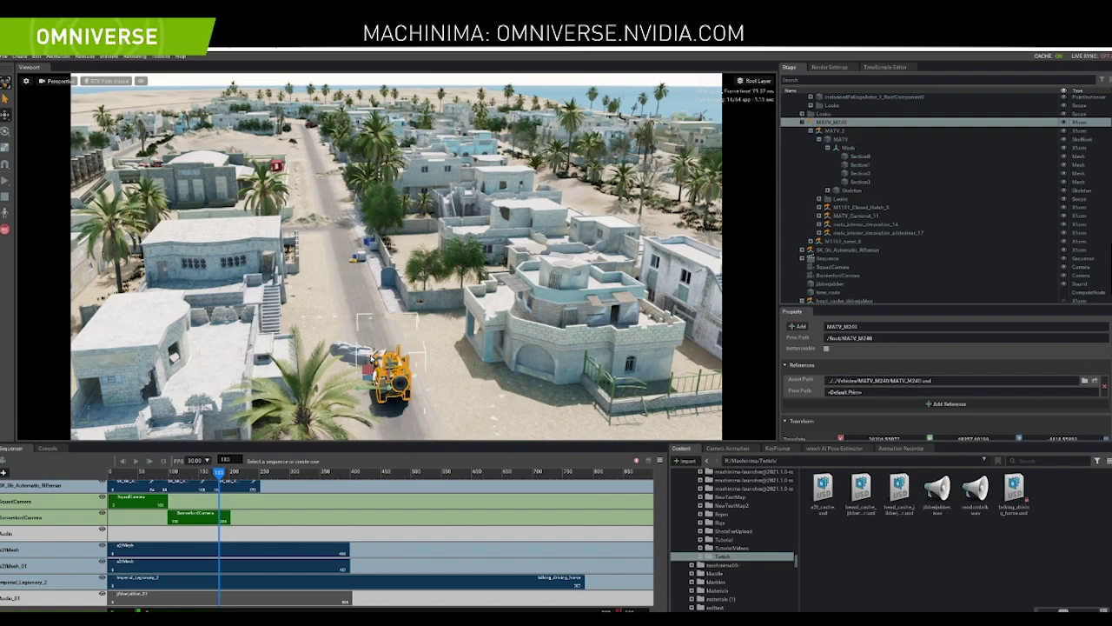
click(886, 68)
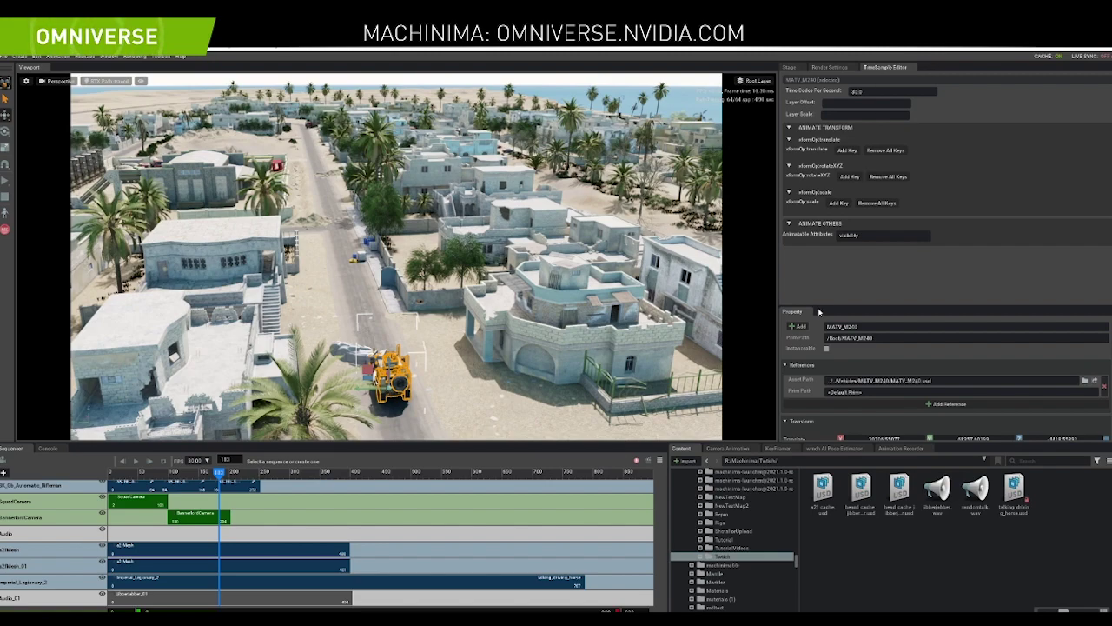
click(778, 449)
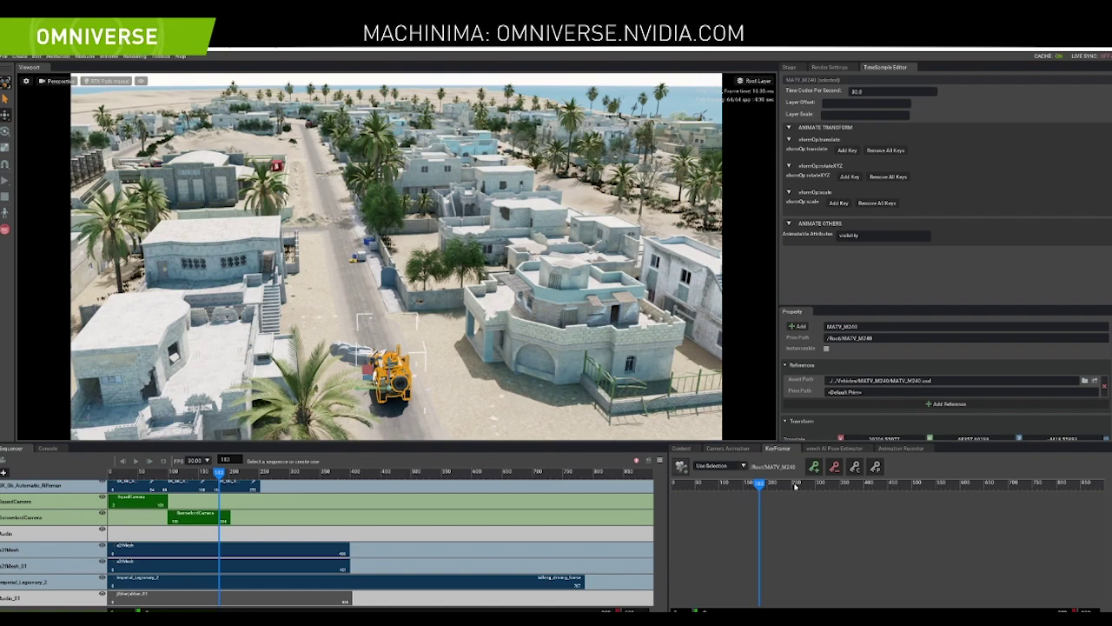
drag(760, 488, 654, 489)
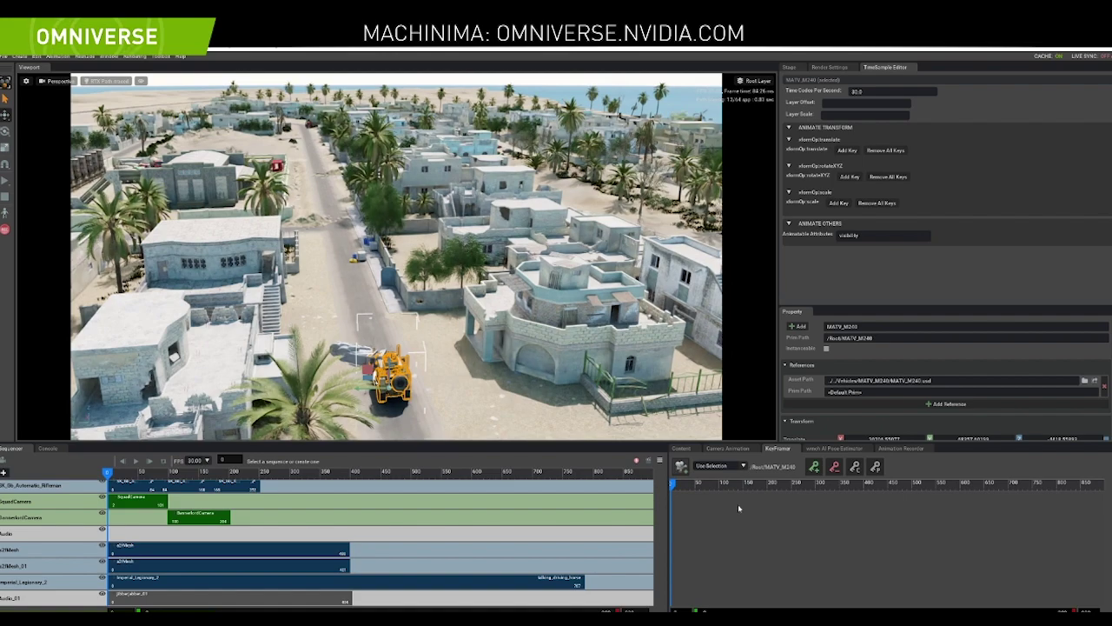
click(851, 151)
click(848, 152)
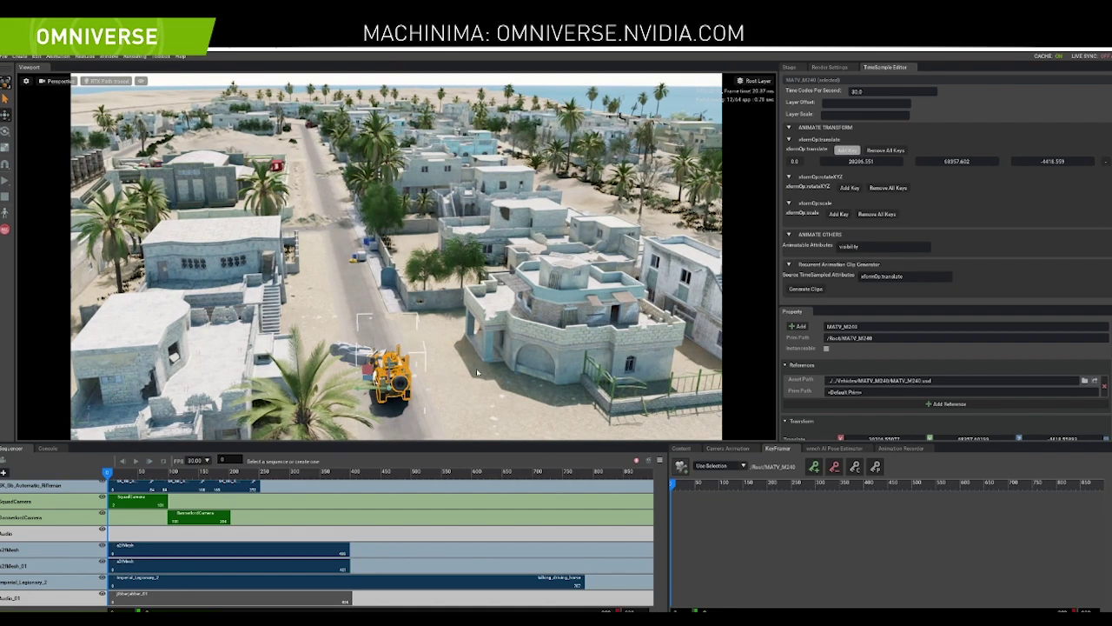
Move MATV_M240 up the road to about X 31800, Y 69700, key its translation at frame 393, and scrub to review the drive
click(347, 473)
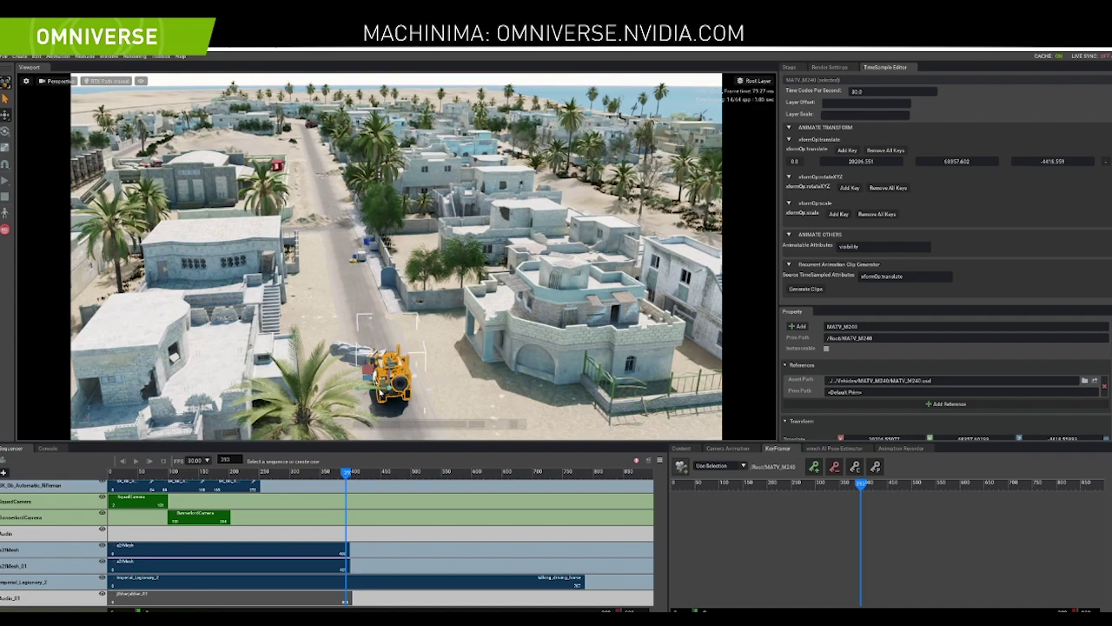
drag(383, 377, 290, 178)
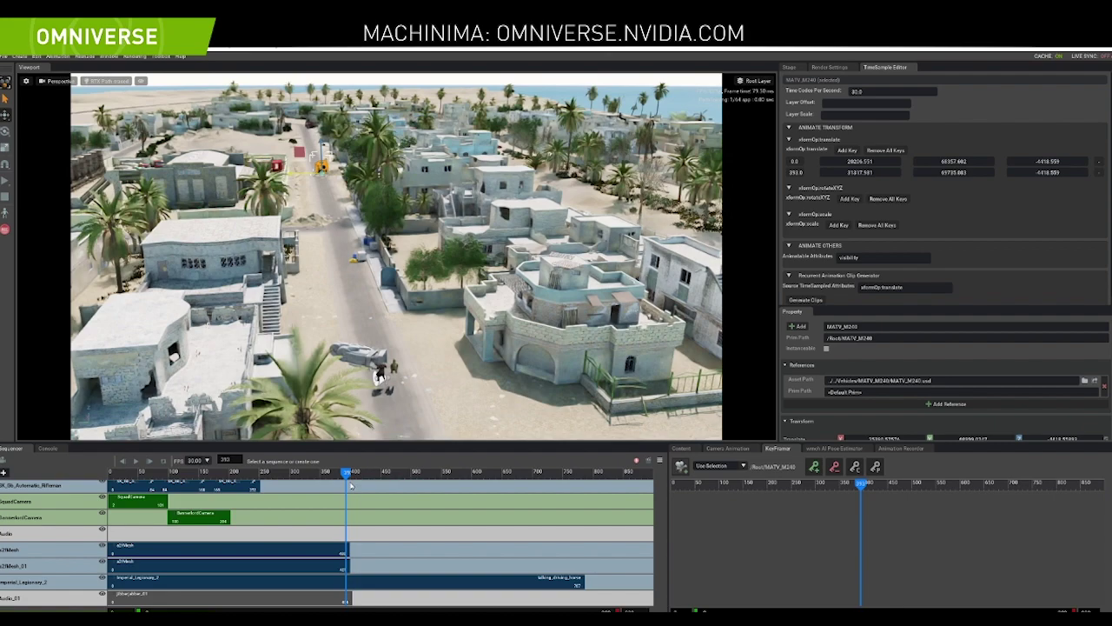
drag(351, 486, 267, 487)
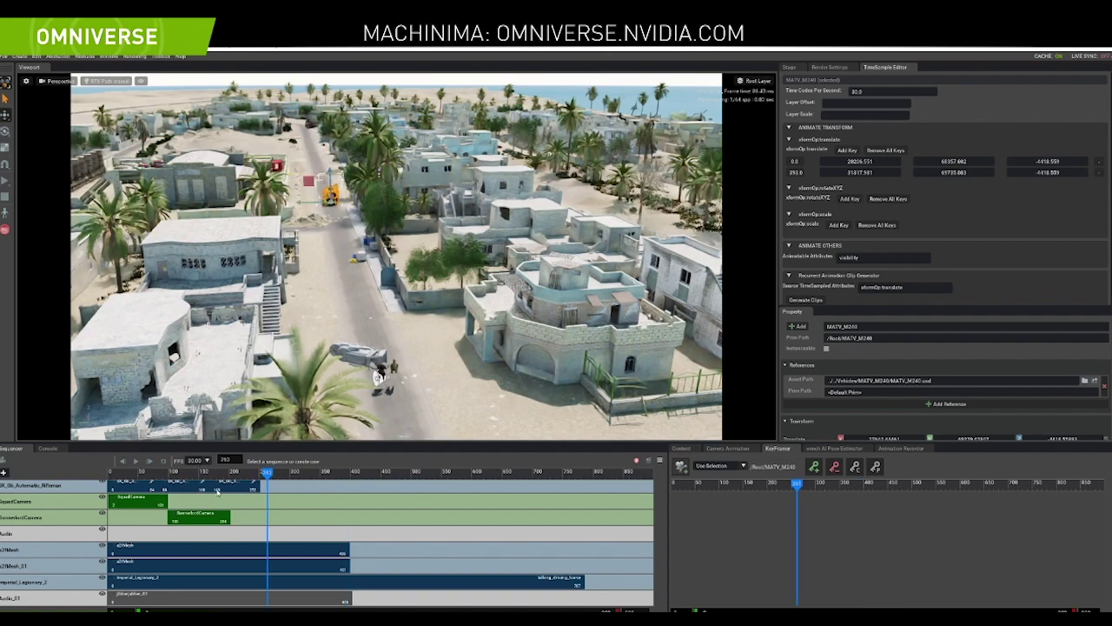
drag(217, 492, 153, 502)
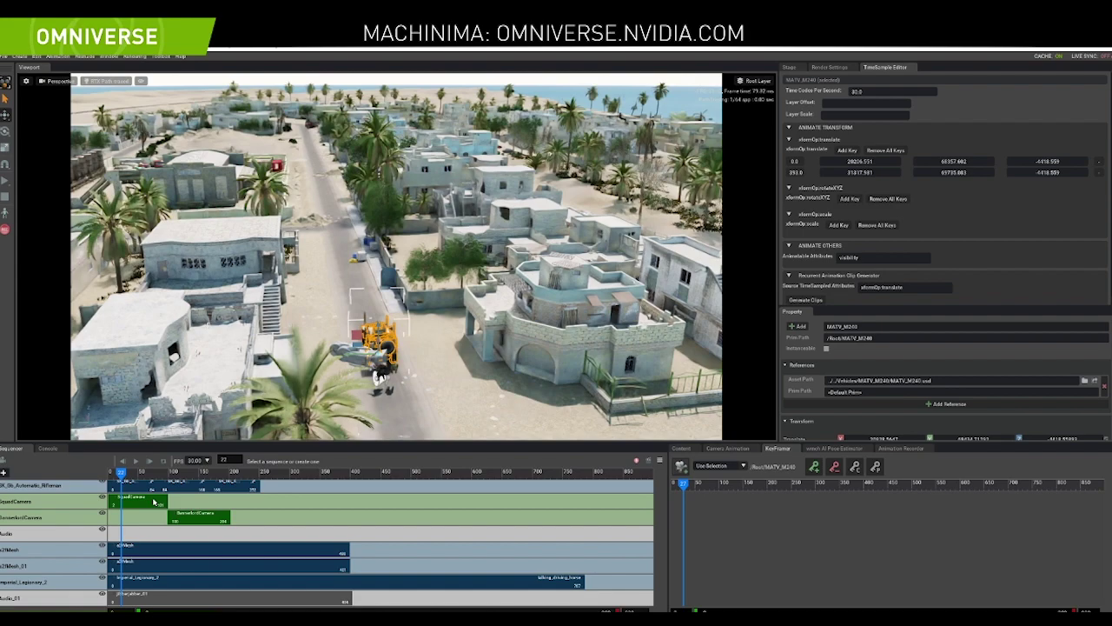
drag(154, 502, 167, 502)
right_drag(439, 261, 454, 376)
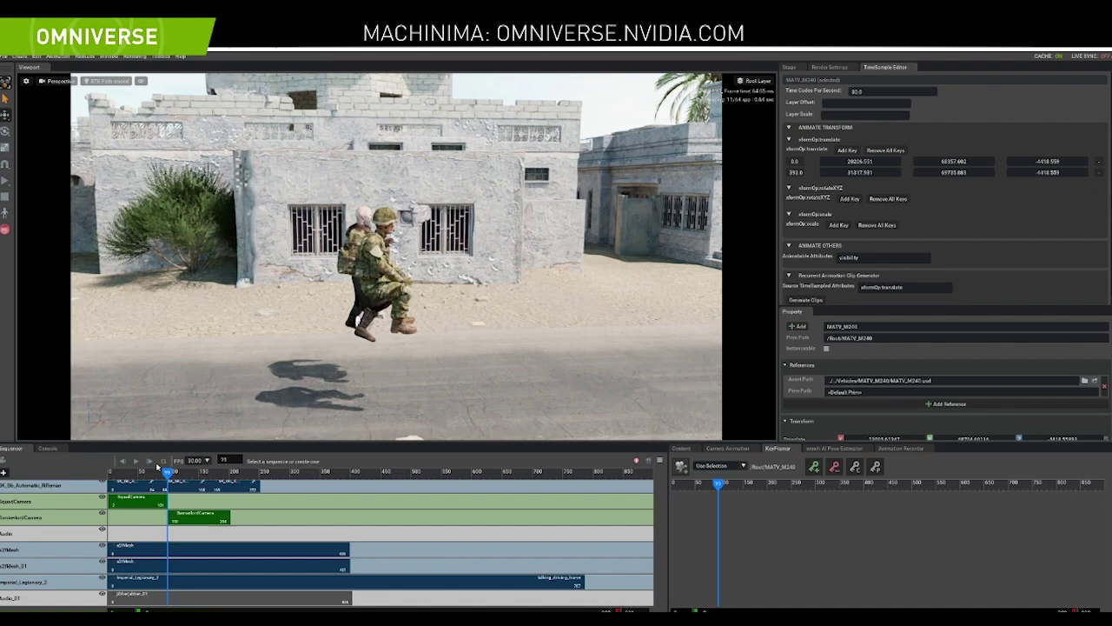
click(121, 471)
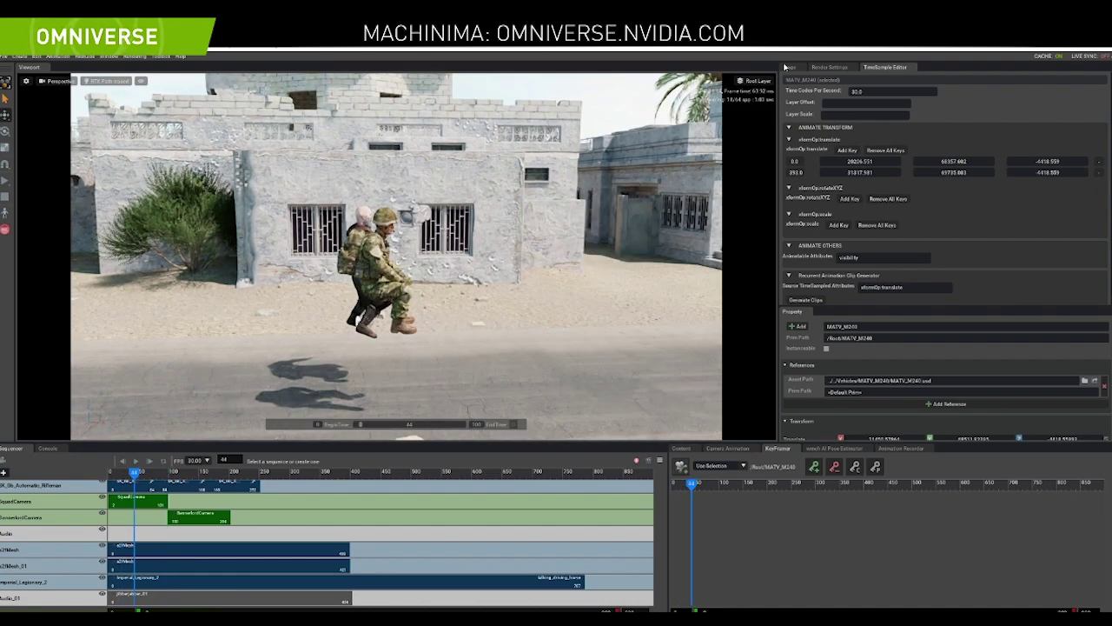
Constrain the automatic rifleman to MATV_M240 at frame 0 with a transform constraint, and play the sequence briefly to check it
click(788, 67)
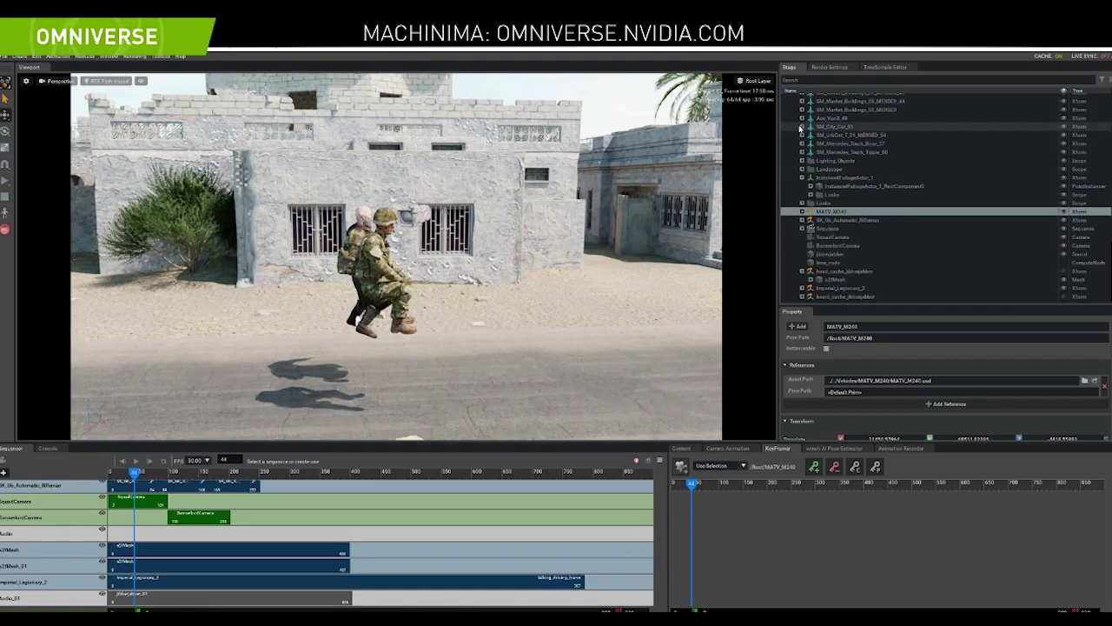
click(838, 220)
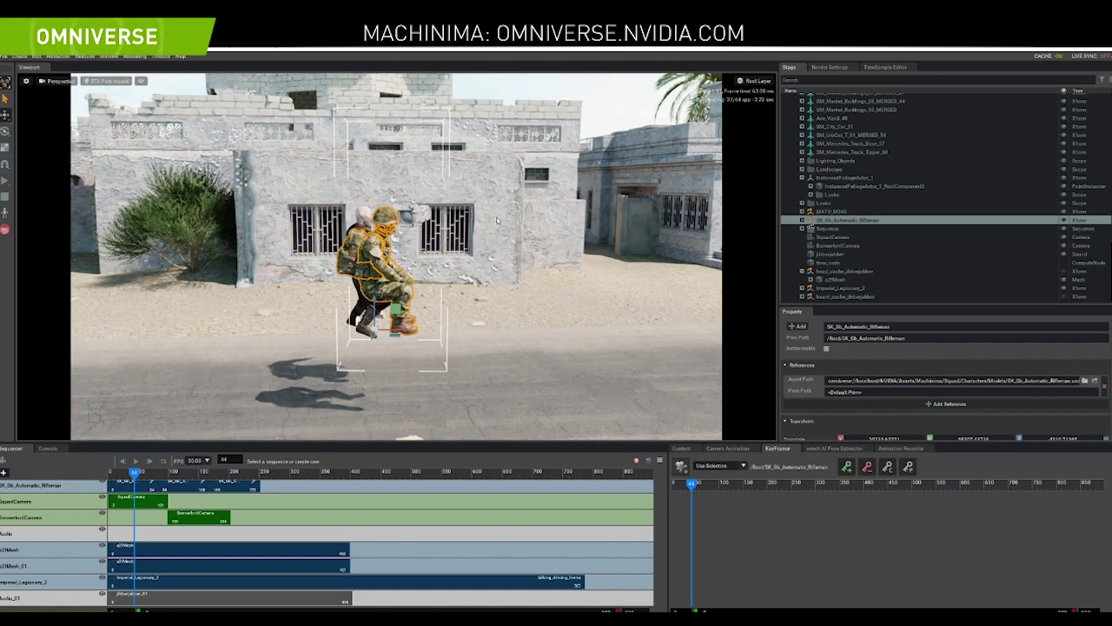
click(830, 212)
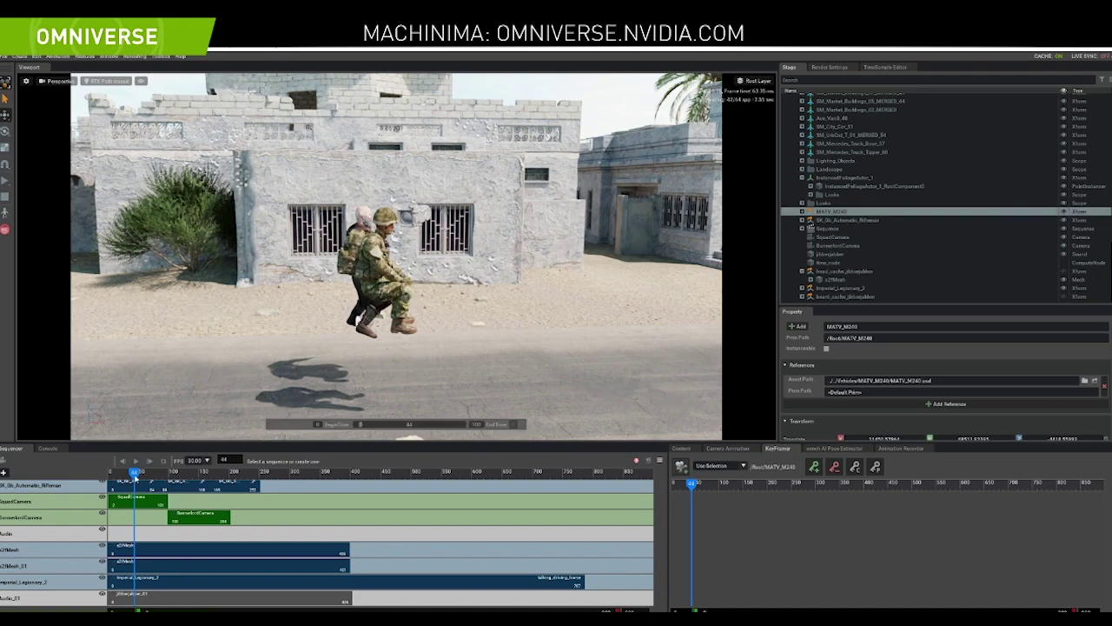
click(109, 473)
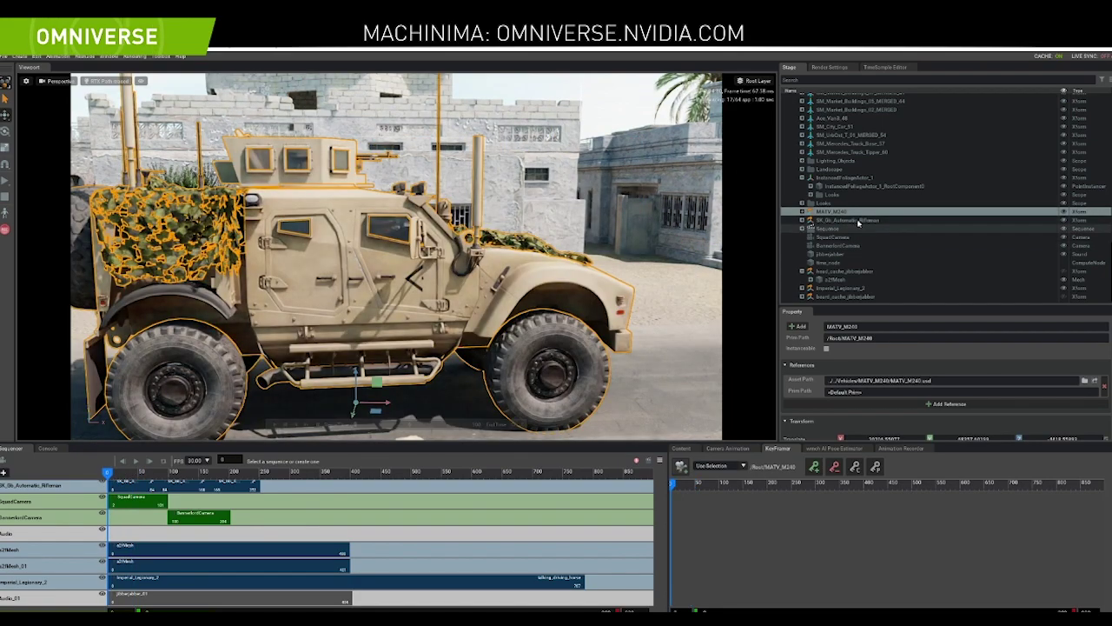
ctrl+click(859, 221)
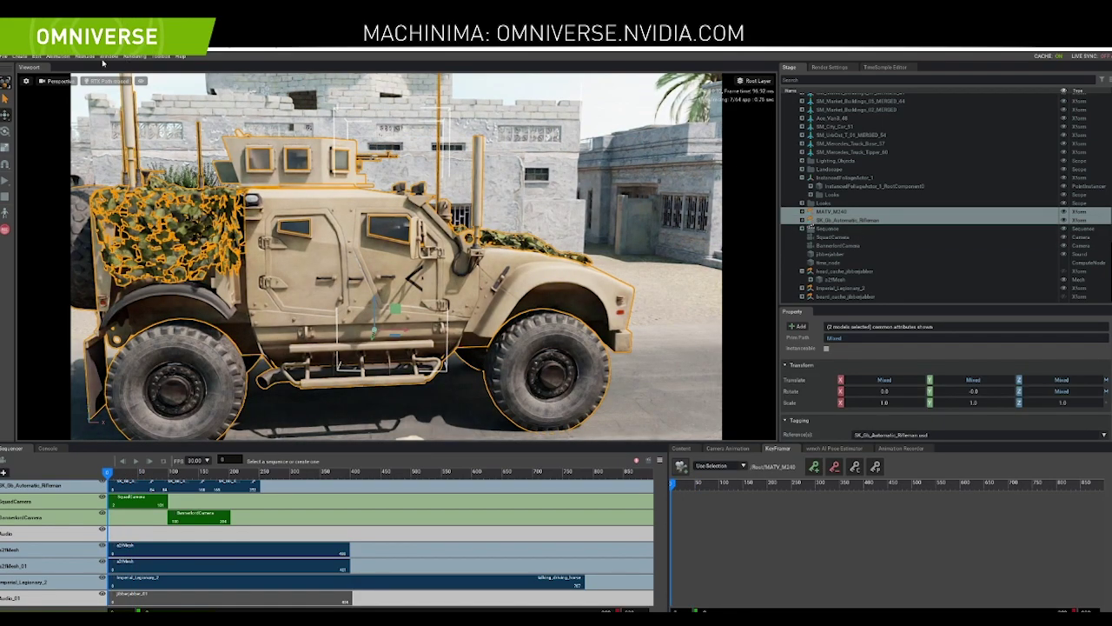
click(58, 56)
mouse_move(103, 77)
mouse_move(72, 96)
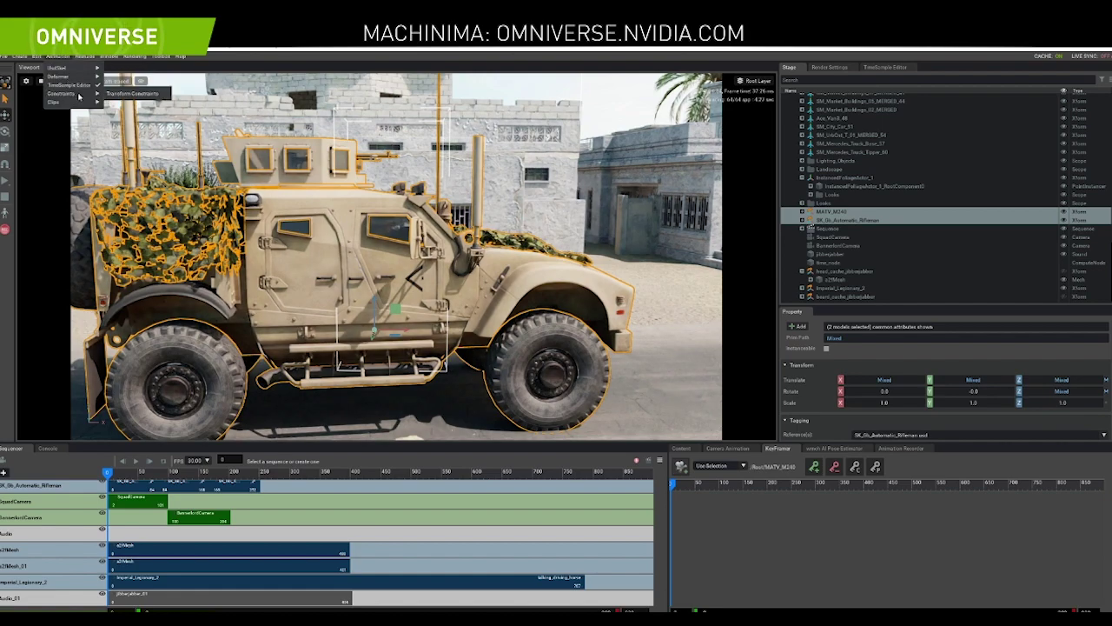
click(131, 93)
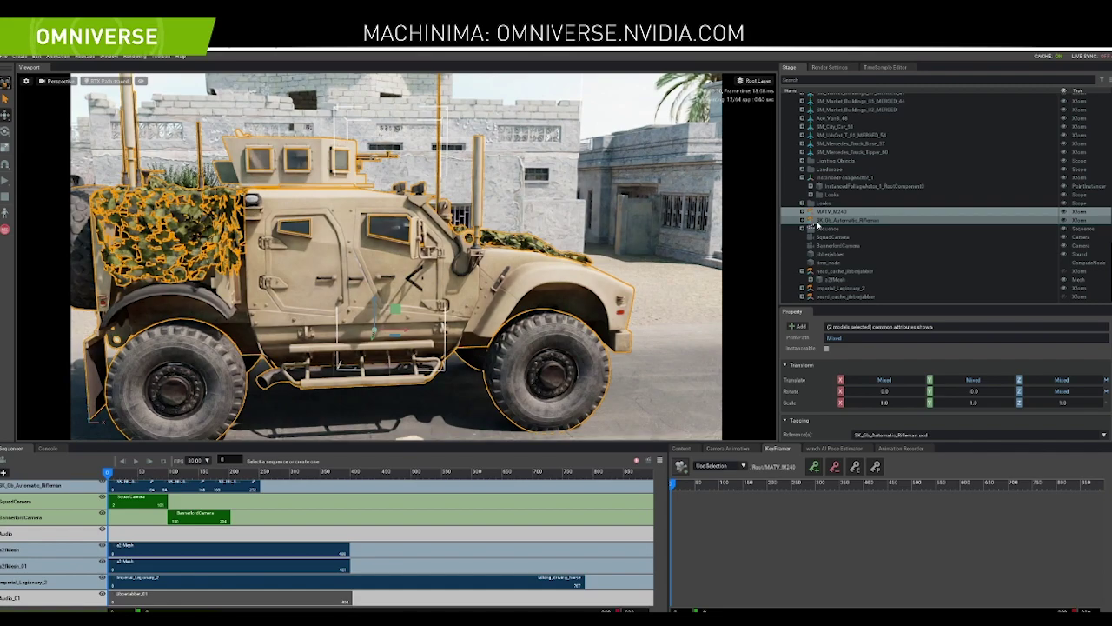
click(803, 222)
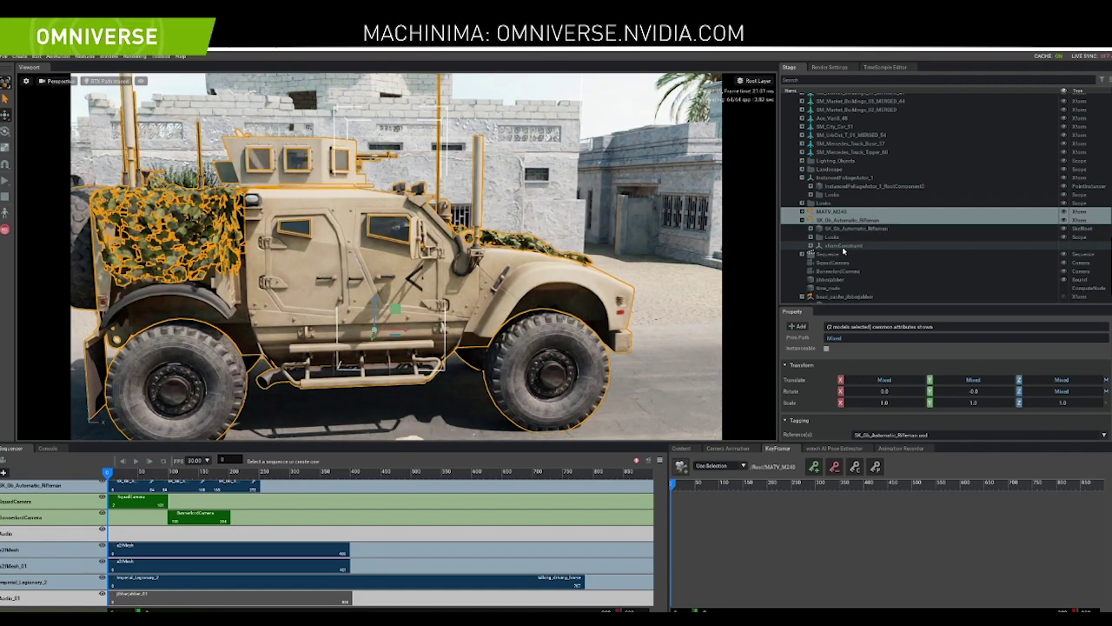
key(space)
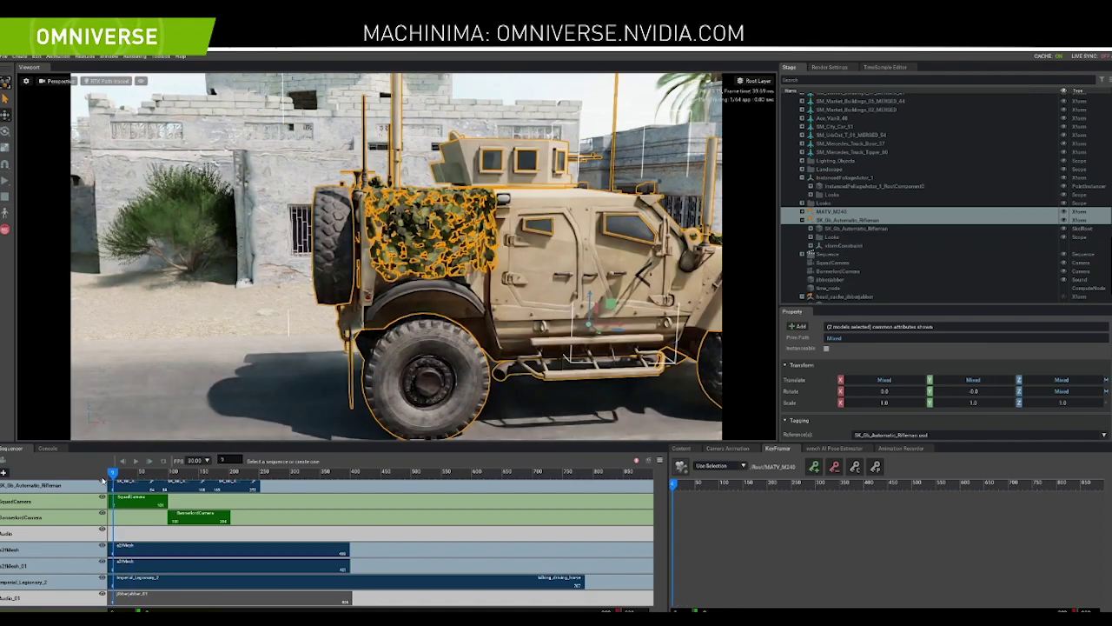
key(space)
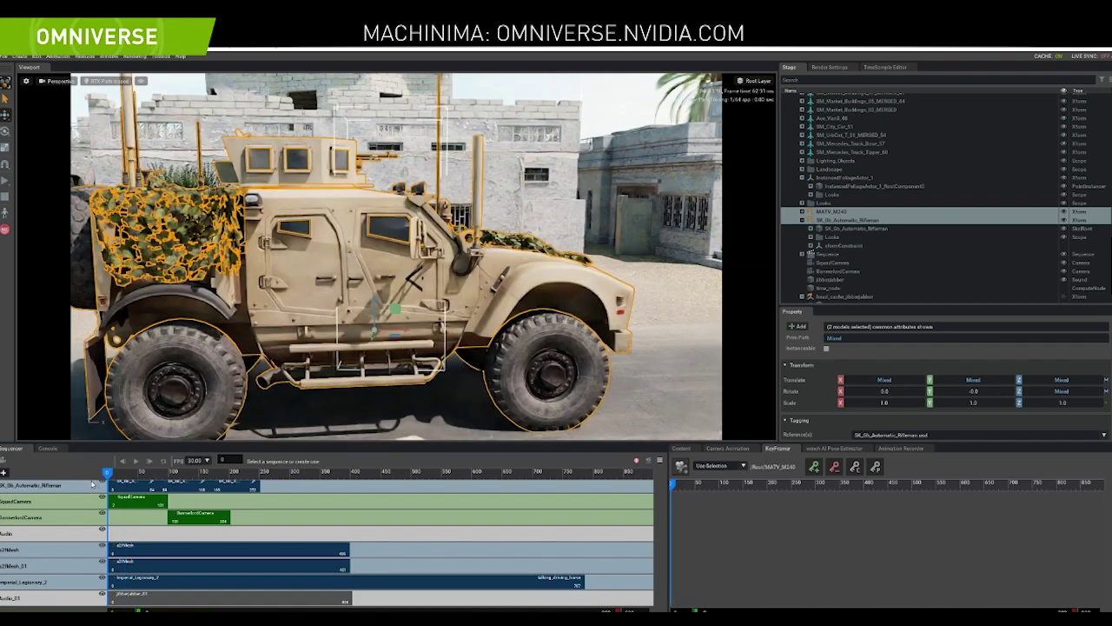
Apply a transform constraint that attaches Imperial_Legionary_2 to MATV_M240 at frame 0
click(841, 213)
scroll(843, 226, down, 1)
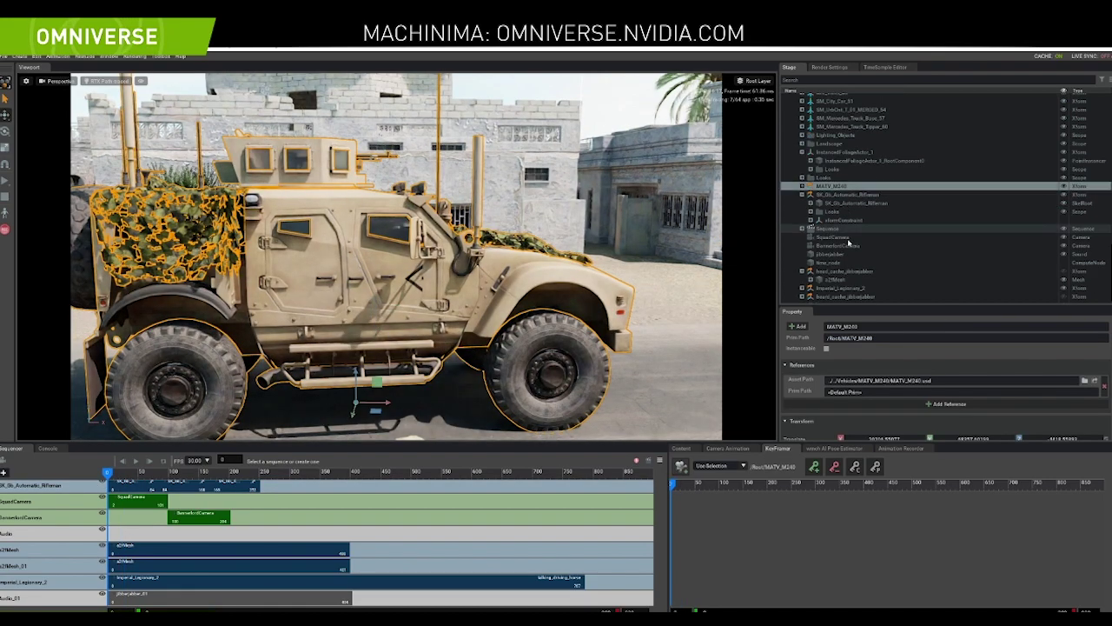
ctrl+click(841, 288)
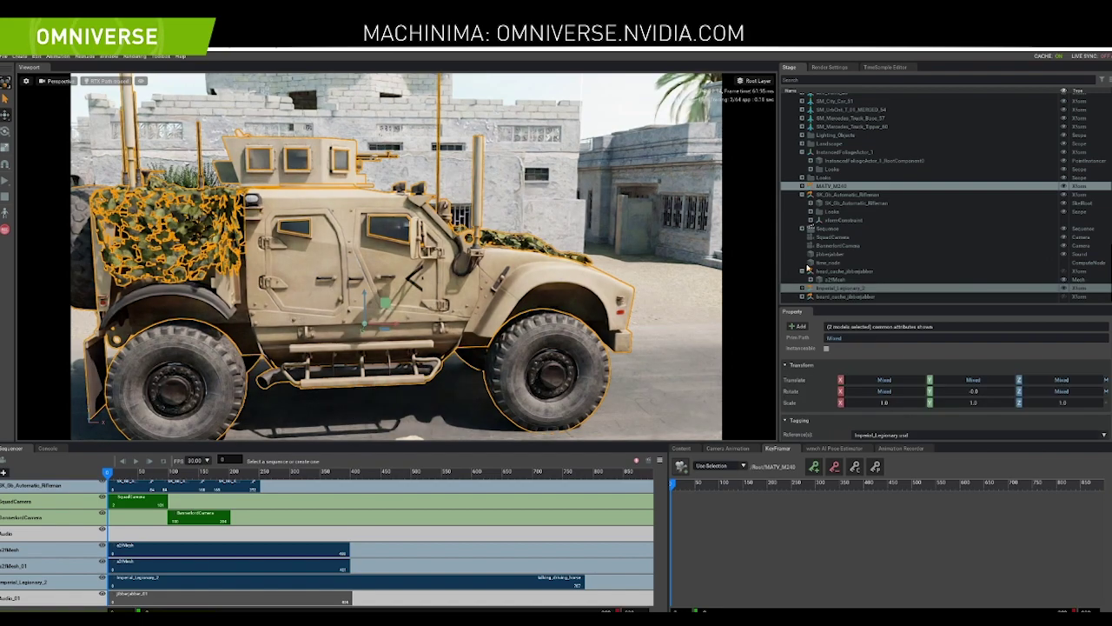
click(67, 57)
mouse_move(70, 96)
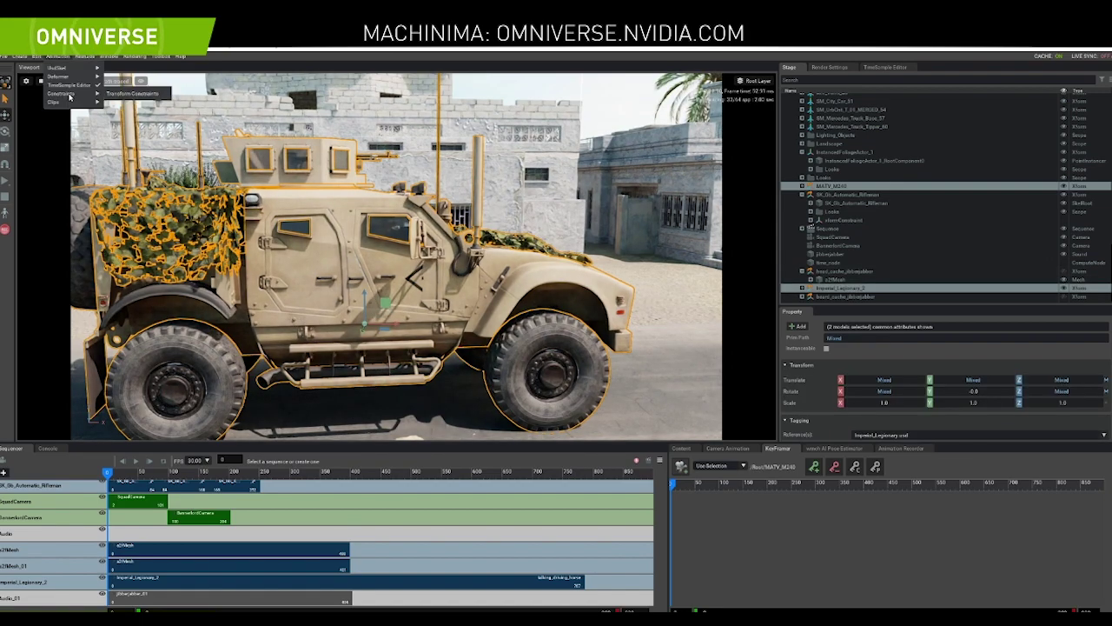
click(122, 93)
Turn on the use of the sequencer camera in the viewport and scrub the opening frames back to frame 0
mouse_move(107, 474)
mouse_down()
mouse_move(162, 473)
mouse_move(108, 475)
mouse_up()
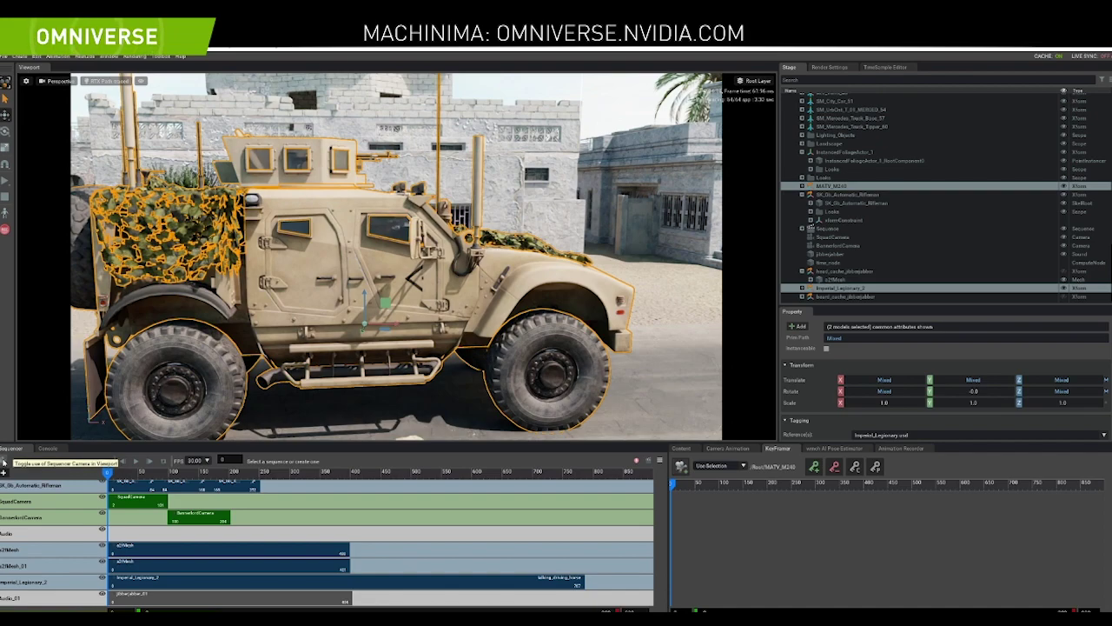
click(3, 464)
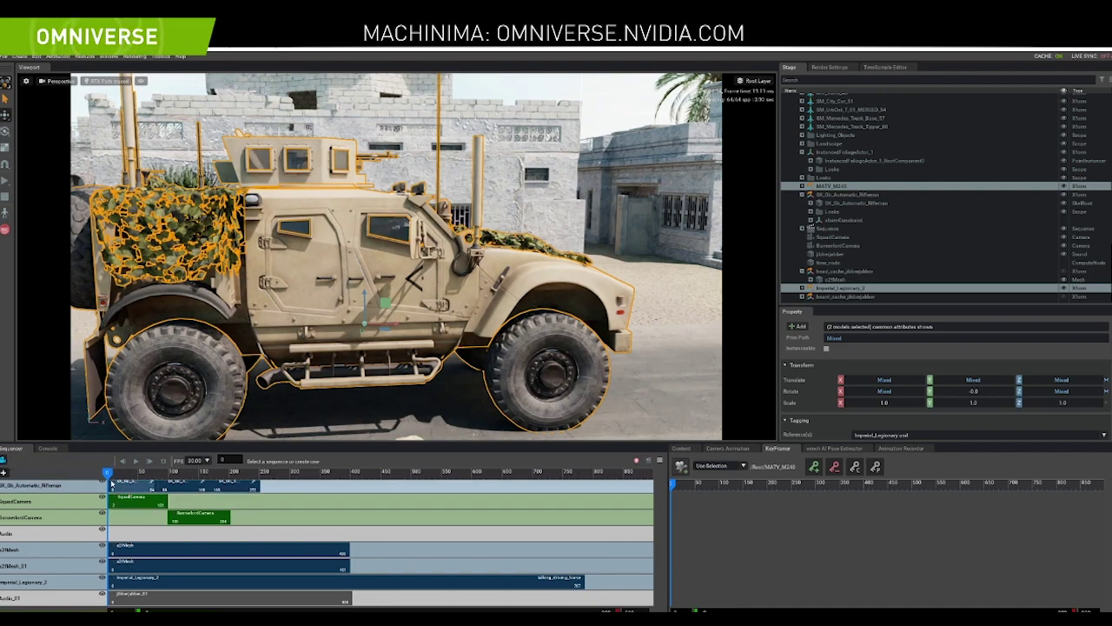
click(115, 474)
drag(126, 478, 100, 479)
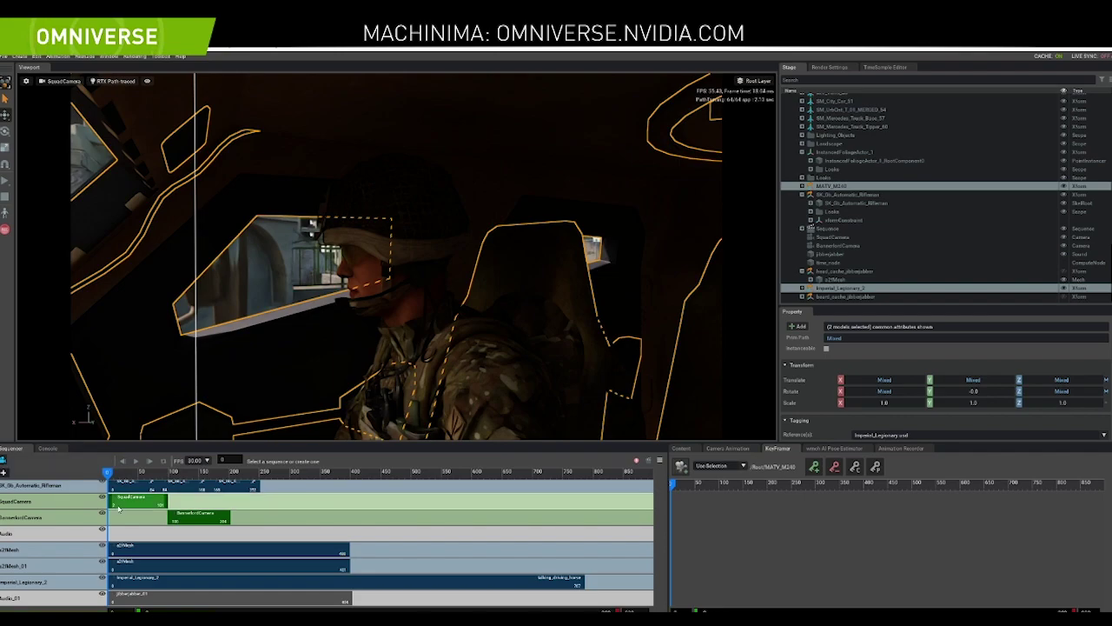
Parent SquadCamera and BannerlordCamera under MATV_M240 and scrub the sequence to check the in-vehicle shot
click(841, 237)
ctrl+click(843, 245)
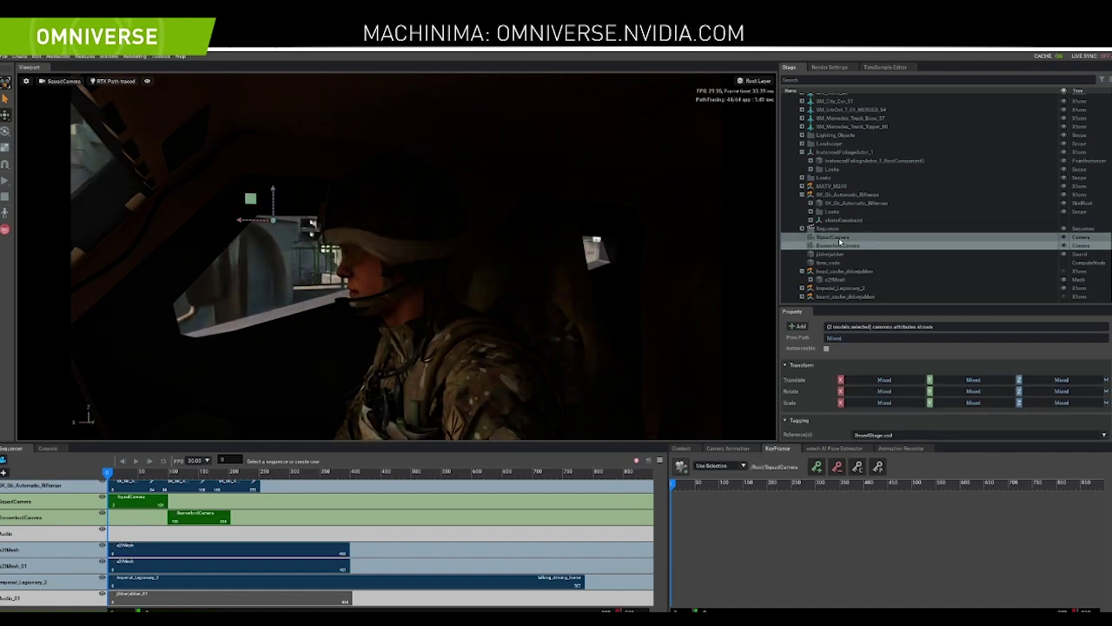
drag(838, 244, 836, 188)
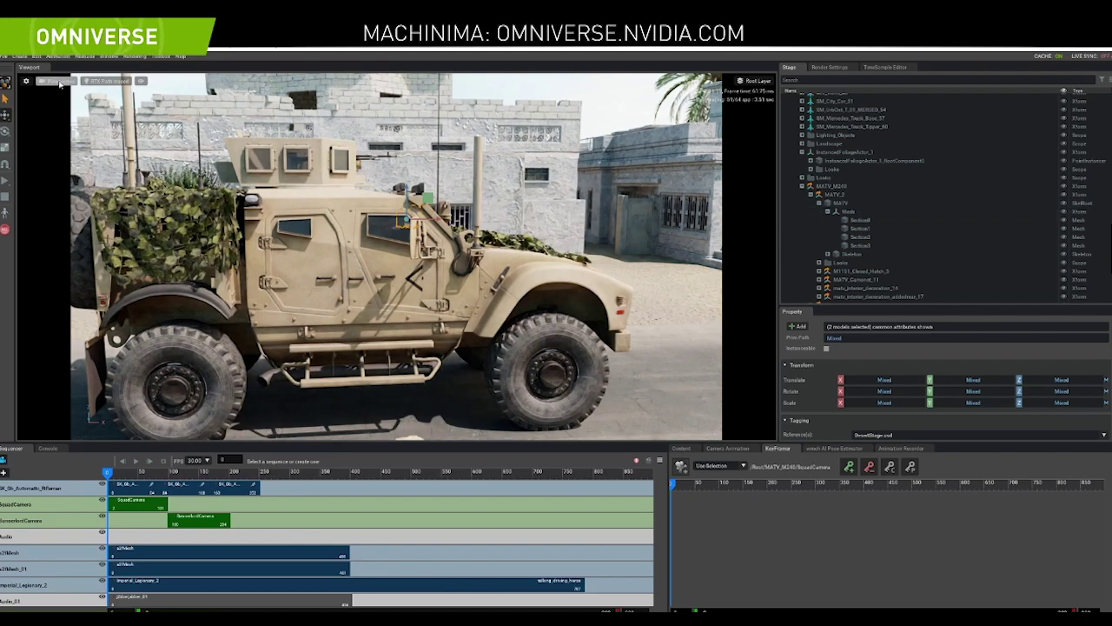
click(171, 472)
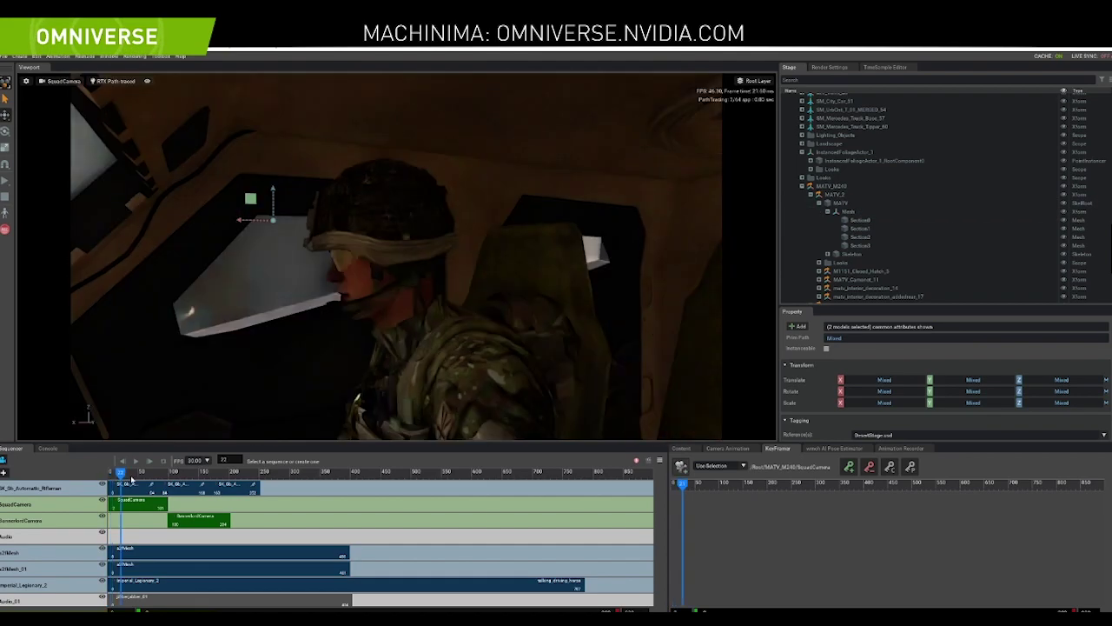
Scrub and play the sequence to review the in-vehicle shots from SquadCamera and BannerlordCamera
drag(178, 478, 206, 475)
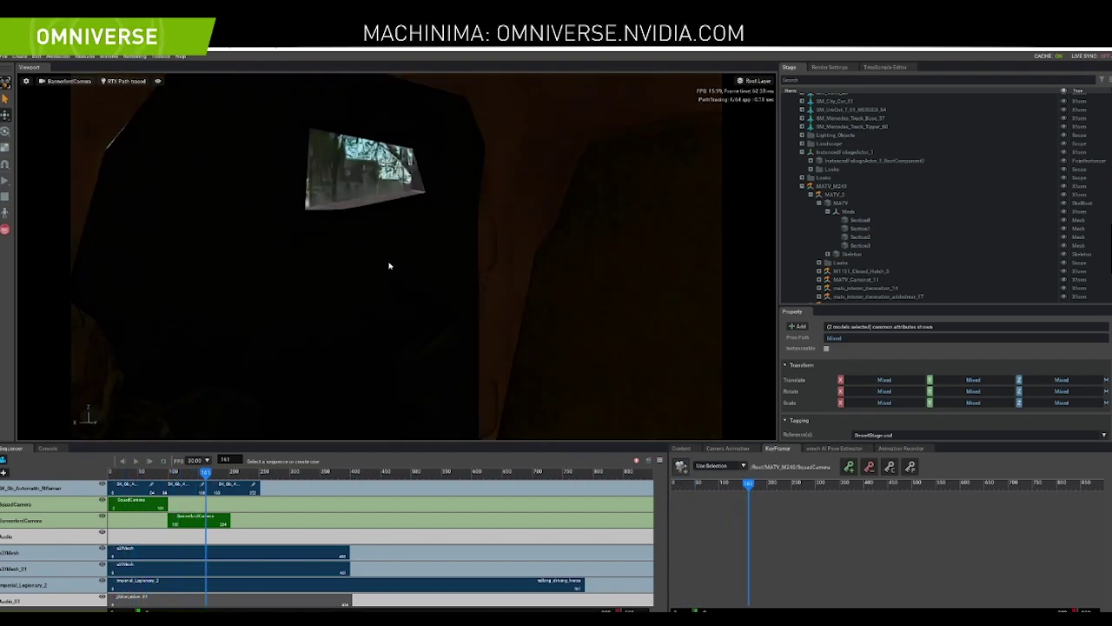
mouse_move(482, 268)
right_down()
mouse_move(494, 268)
mouse_move(478, 269)
right_up()
drag(206, 476, 126, 481)
key(space)
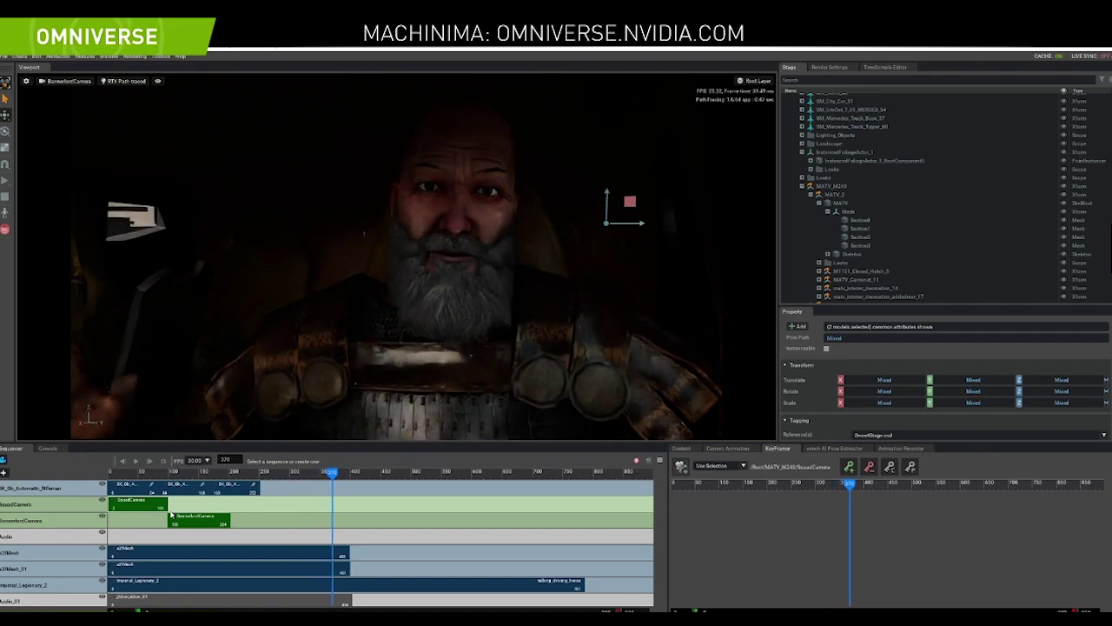
click(119, 478)
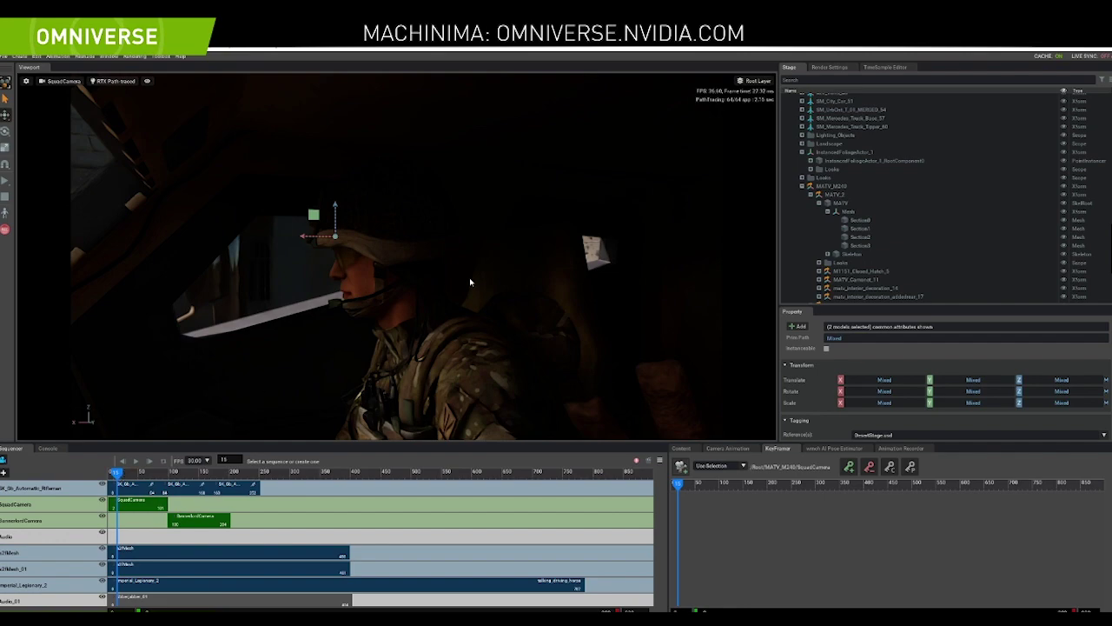
Raise the tone mapping Film ISO to about 1017 for the path-traced view and play the sequence to check the brightness
click(830, 68)
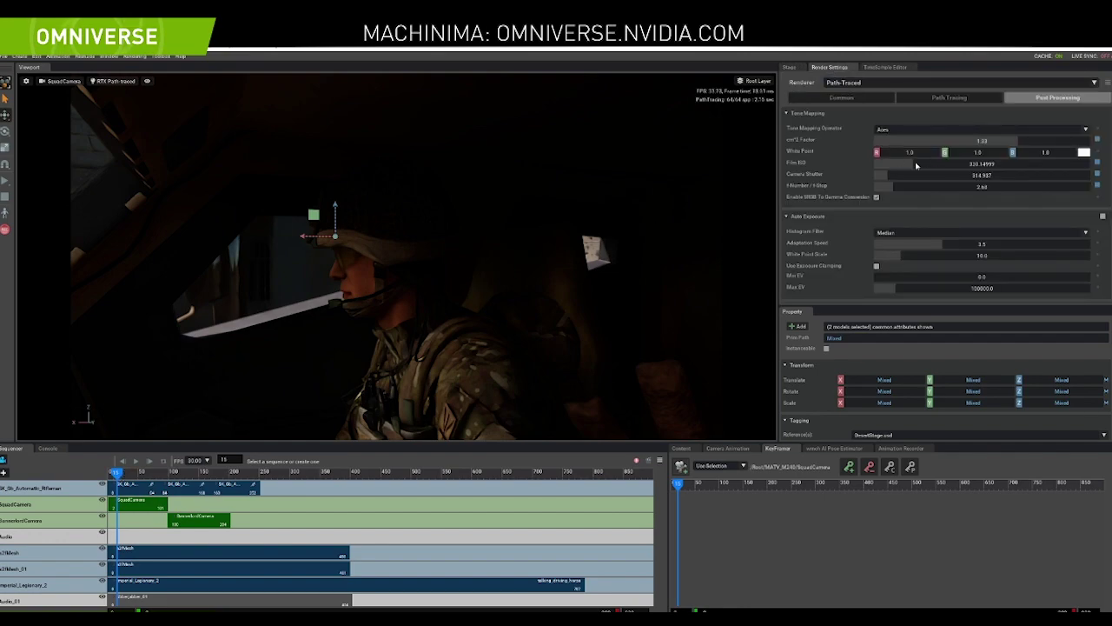
drag(917, 167, 1099, 171)
key(space)
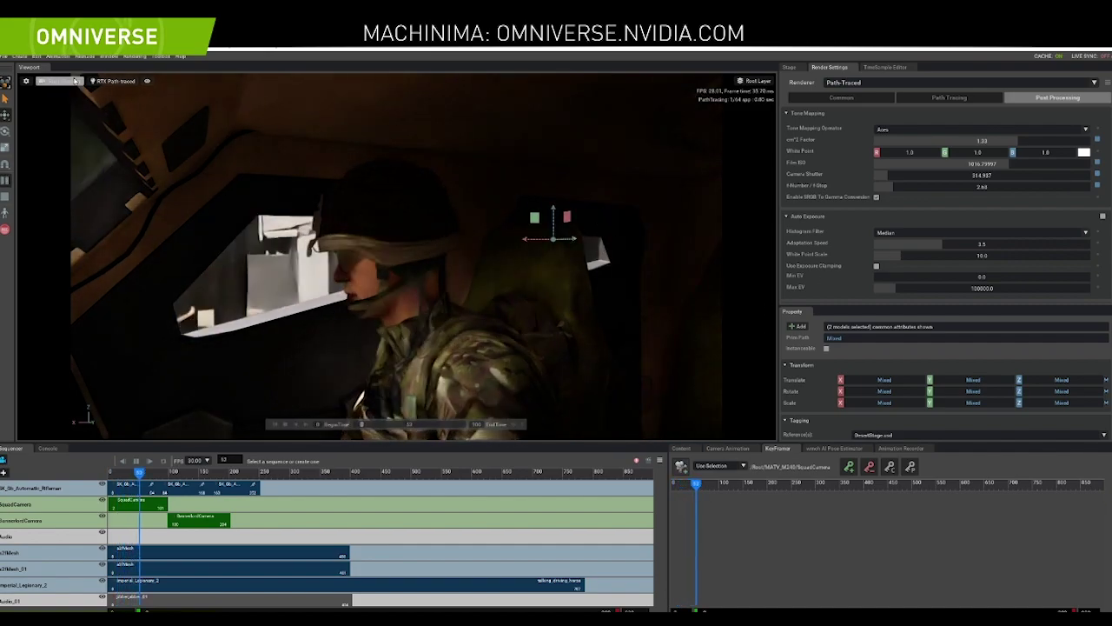
Switch the viewport renderer to RTX Real-Time and set the tone mapping Film ISO to about 844
click(116, 83)
click(141, 88)
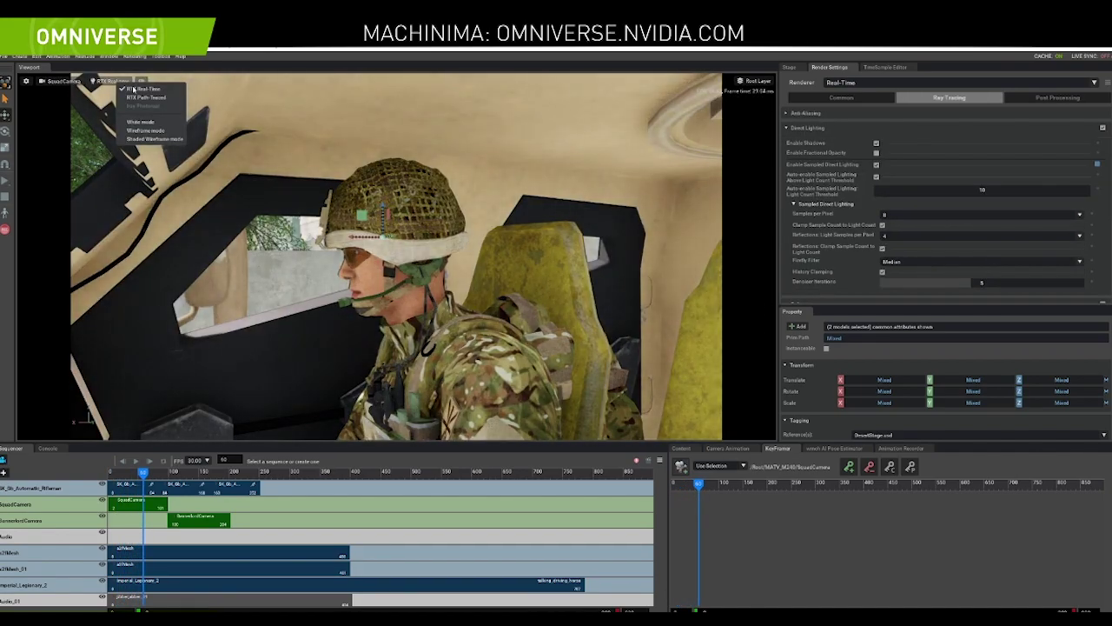
click(1020, 97)
click(1026, 97)
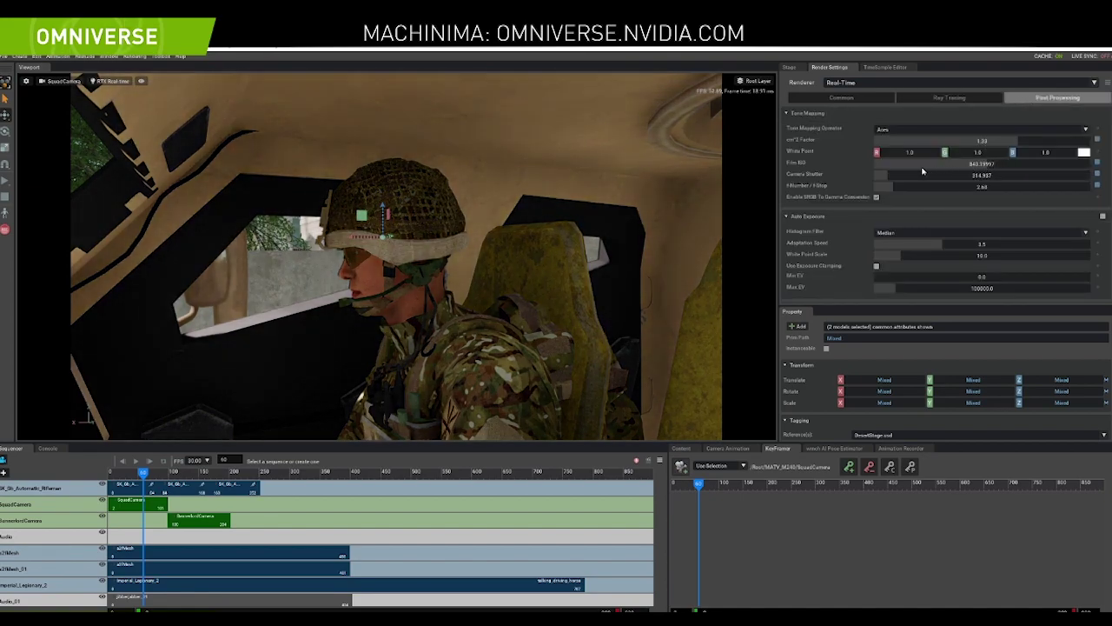
In the ray-traced indirect diffuse lighting settings, set the ambient light intensity to 0 and the GI intensity to about 2.4
click(949, 98)
scroll(829, 288, down, 3)
click(827, 298)
scroll(904, 271, down, 4)
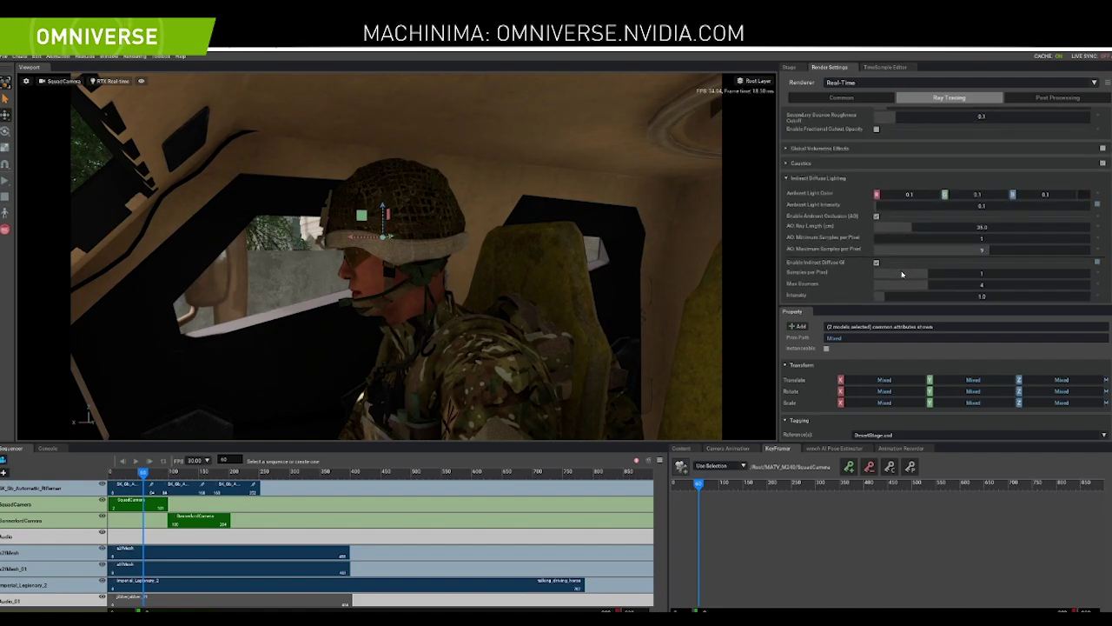
scroll(865, 230, up, 4)
scroll(864, 231, down, 4)
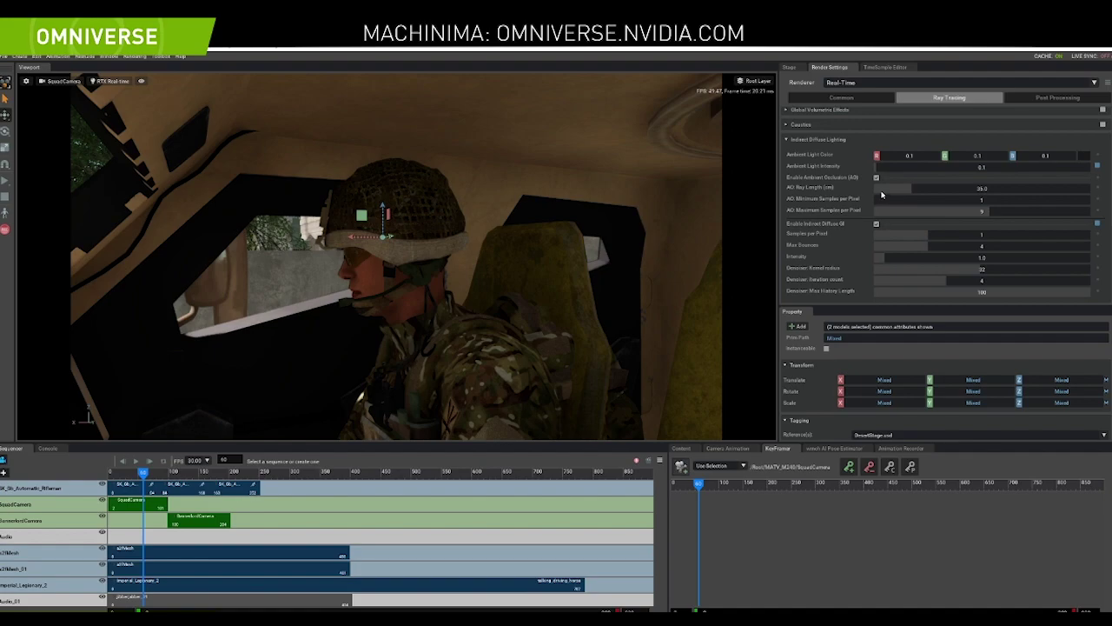
text(0)
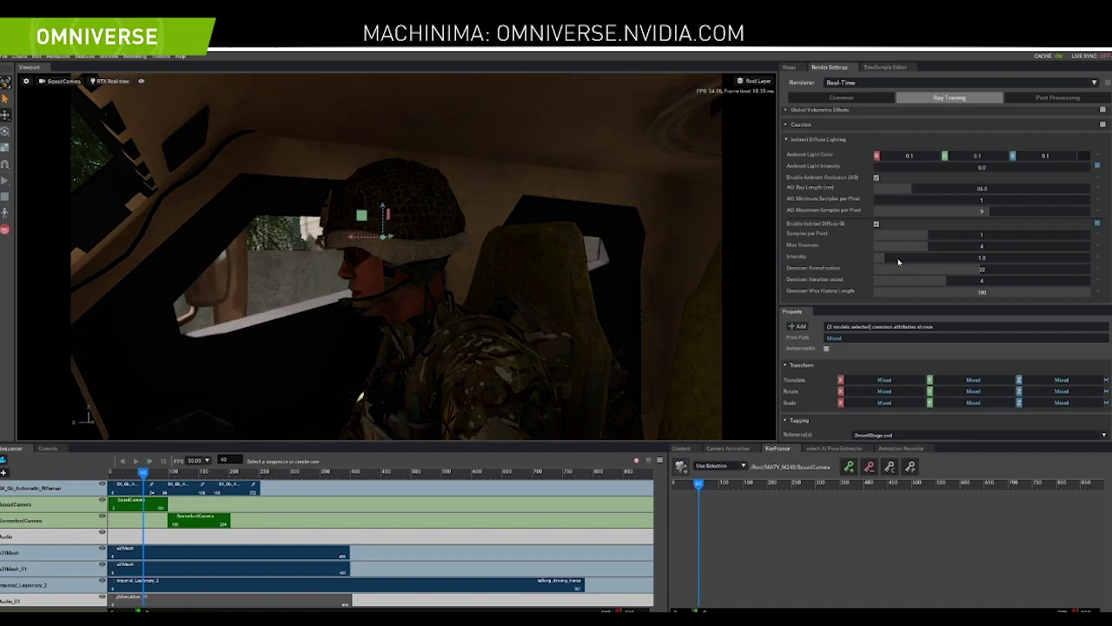
mouse_move(903, 260)
mouse_down()
mouse_move(922, 258)
mouse_move(903, 263)
mouse_up()
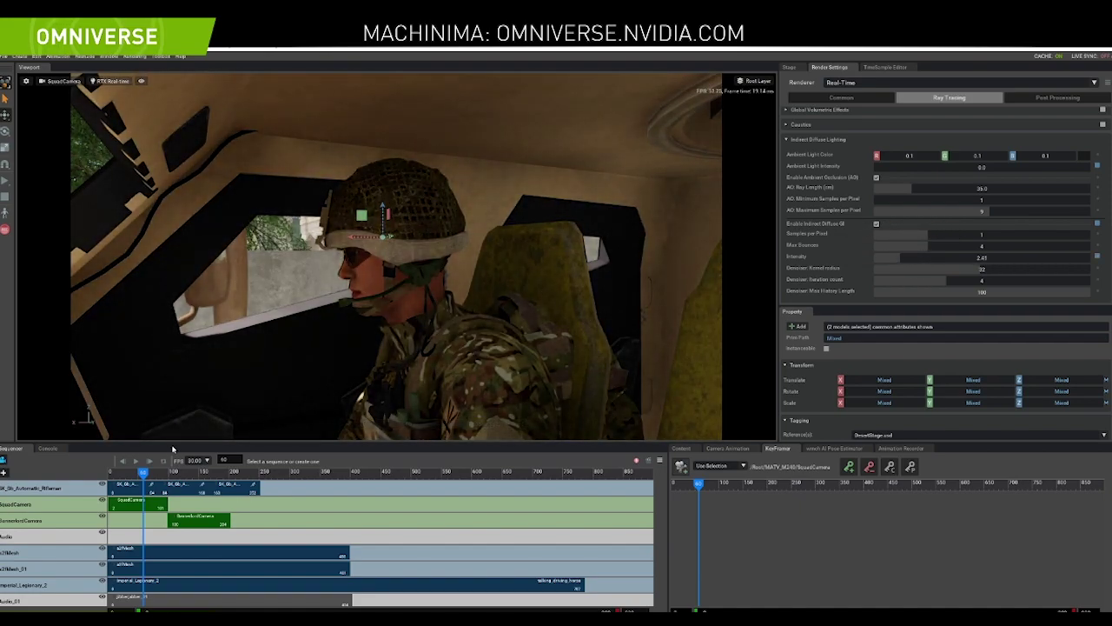
Play the sequence from frame 0 in real-time rendering, then return the viewport to RTX Path-Traced and check the SquadCamera shot
drag(143, 473, 109, 473)
click(135, 460)
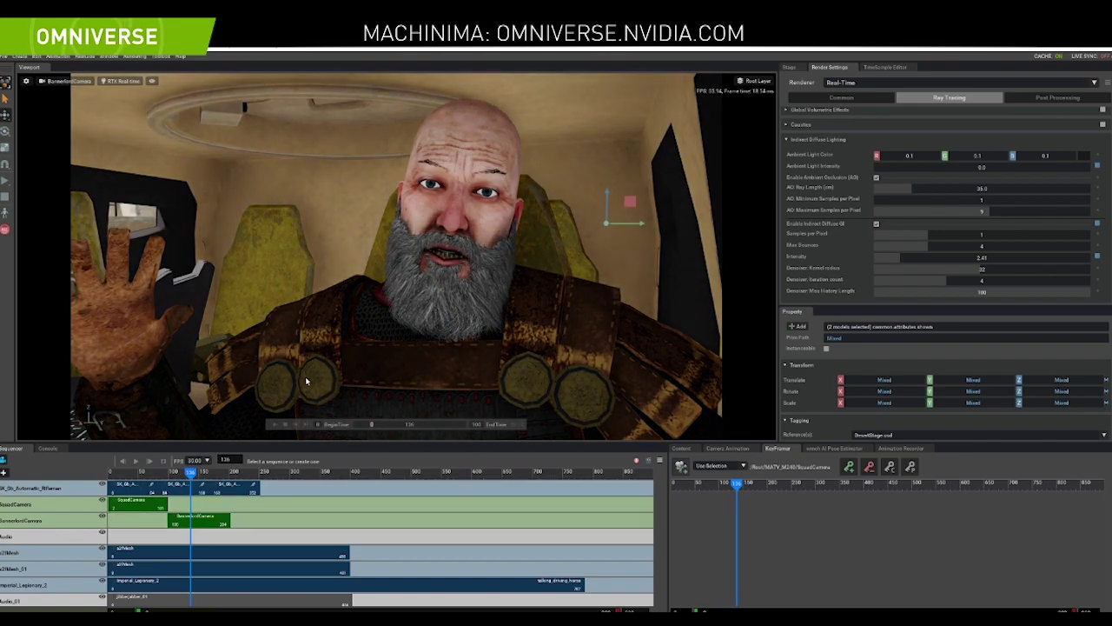
click(121, 81)
click(154, 99)
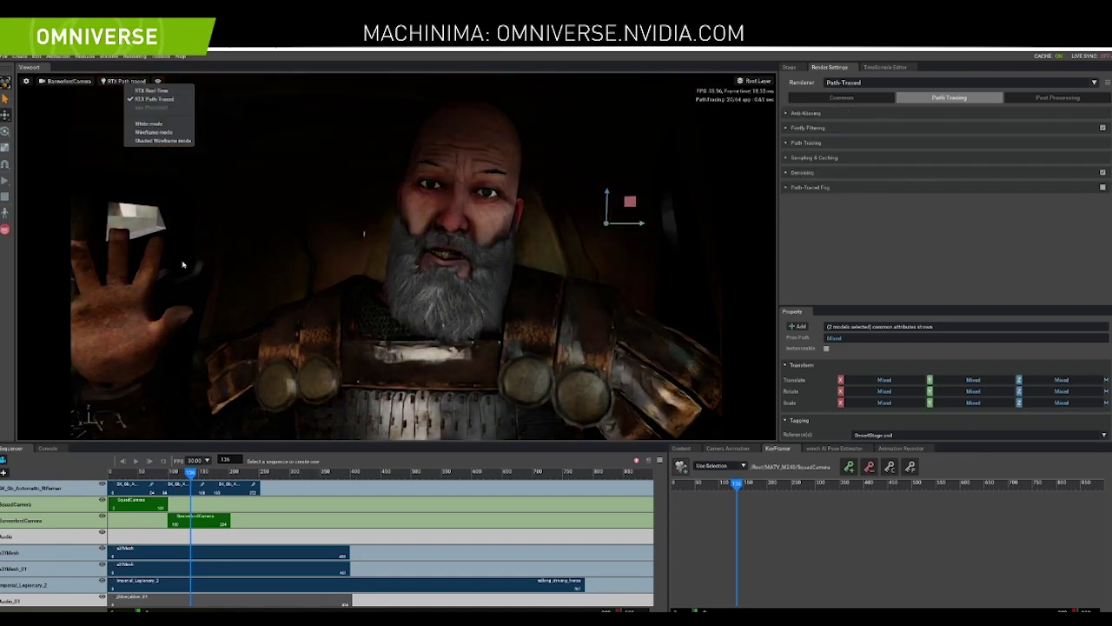
click(130, 472)
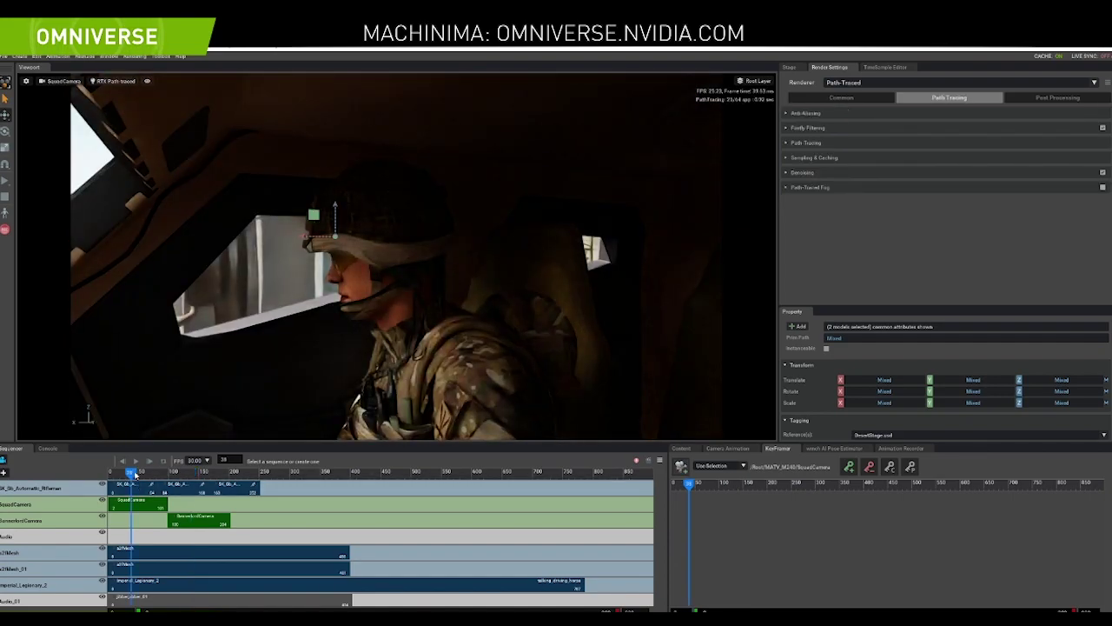
Shorten the first SquadCamera clip to end near frame 55 and duplicate it to make three short shots
drag(166, 506, 144, 507)
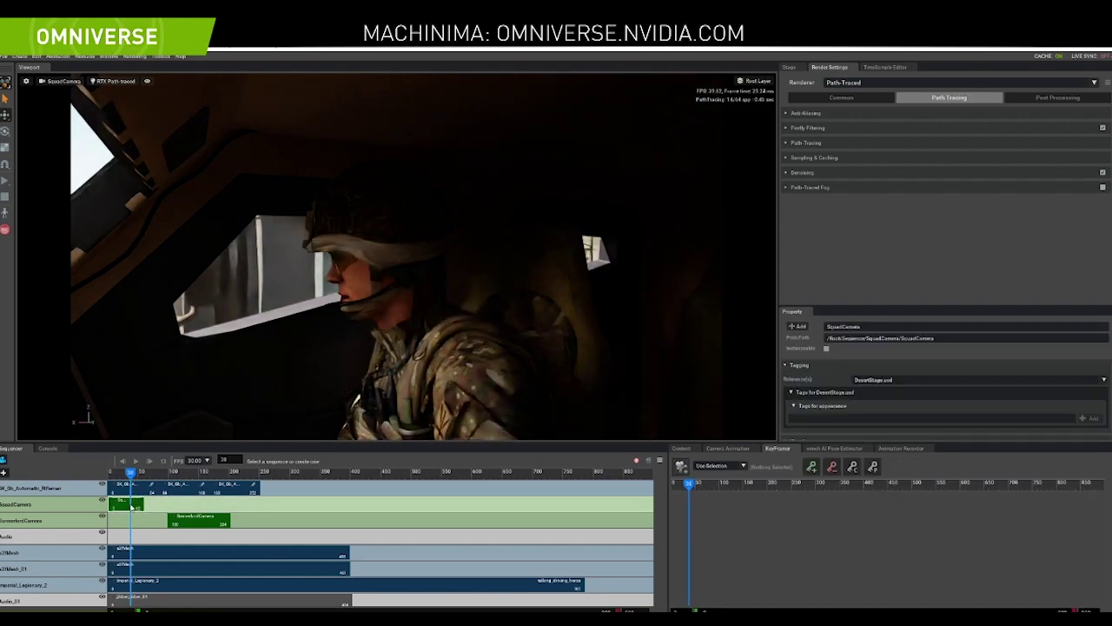
right_click(131, 507)
click(146, 519)
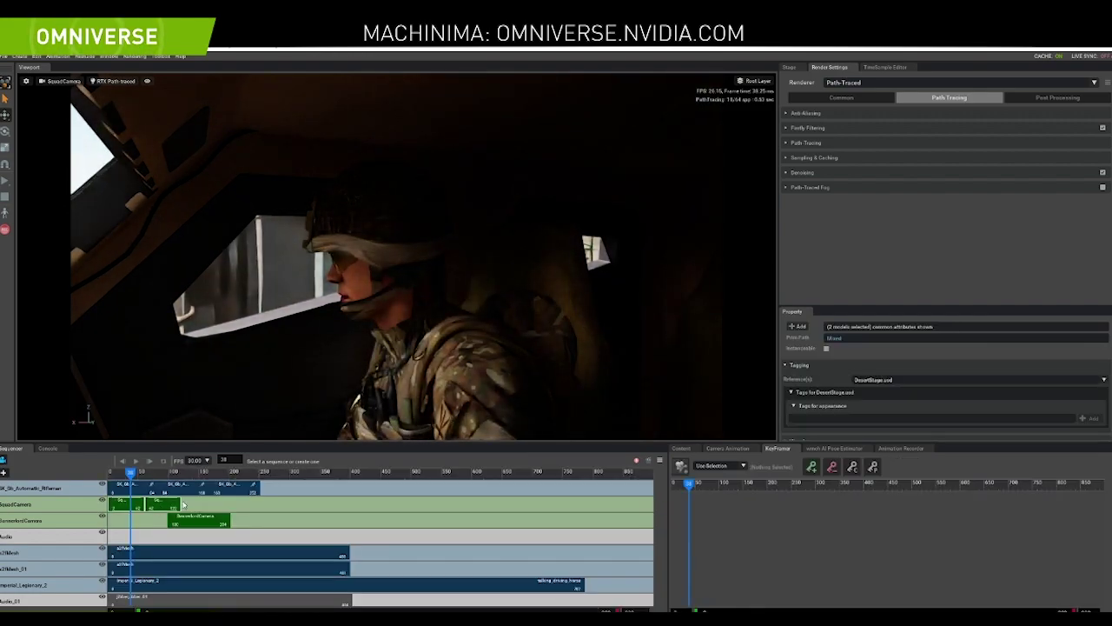
right_click(189, 503)
click(233, 510)
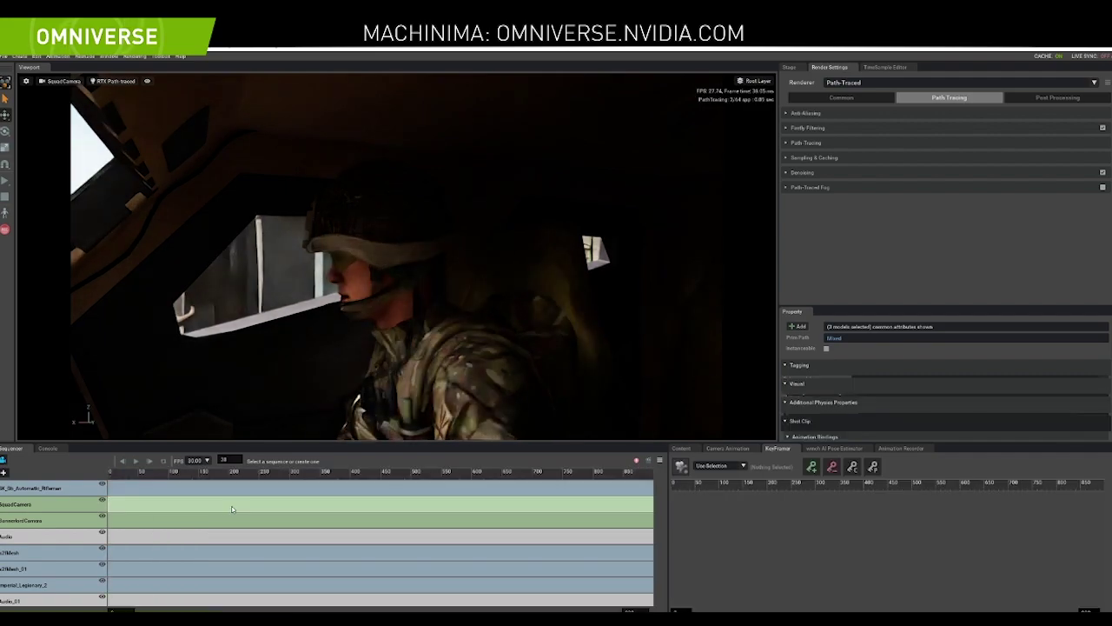
Space the SquadCamera clips apart along their track and stretch the BannerlordCamera clip from about frame 27 to 304
drag(233, 510, 279, 510)
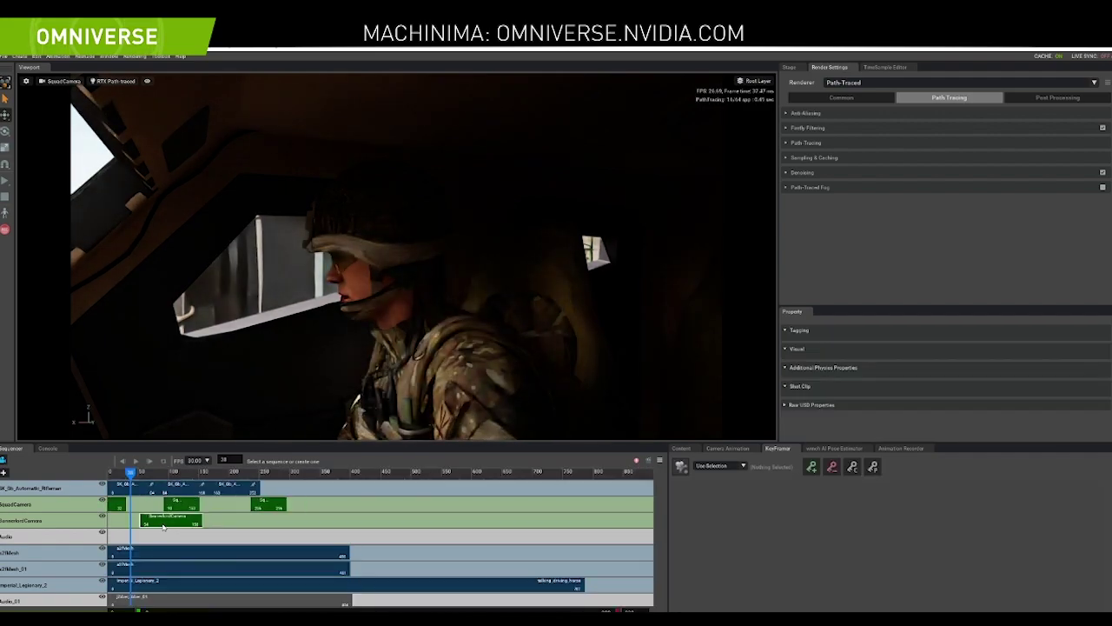
drag(162, 527, 148, 527)
drag(256, 524, 296, 524)
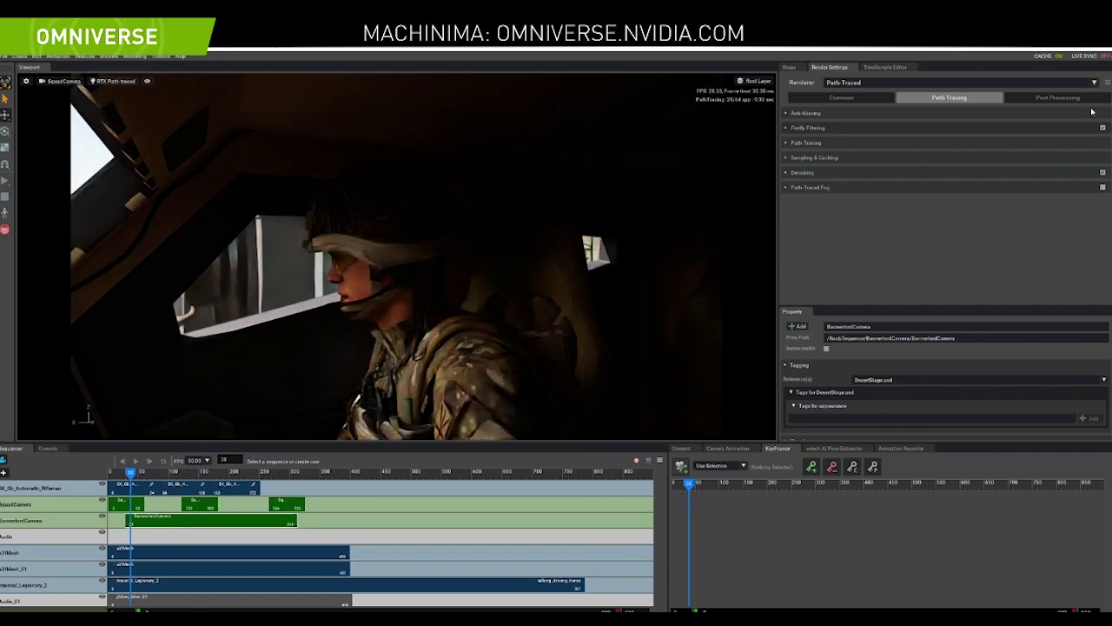
Set the tone mapping Film ISO to about 721, camera shutter to about 85 and f-number to about 4, playing the sequence to check
click(1059, 99)
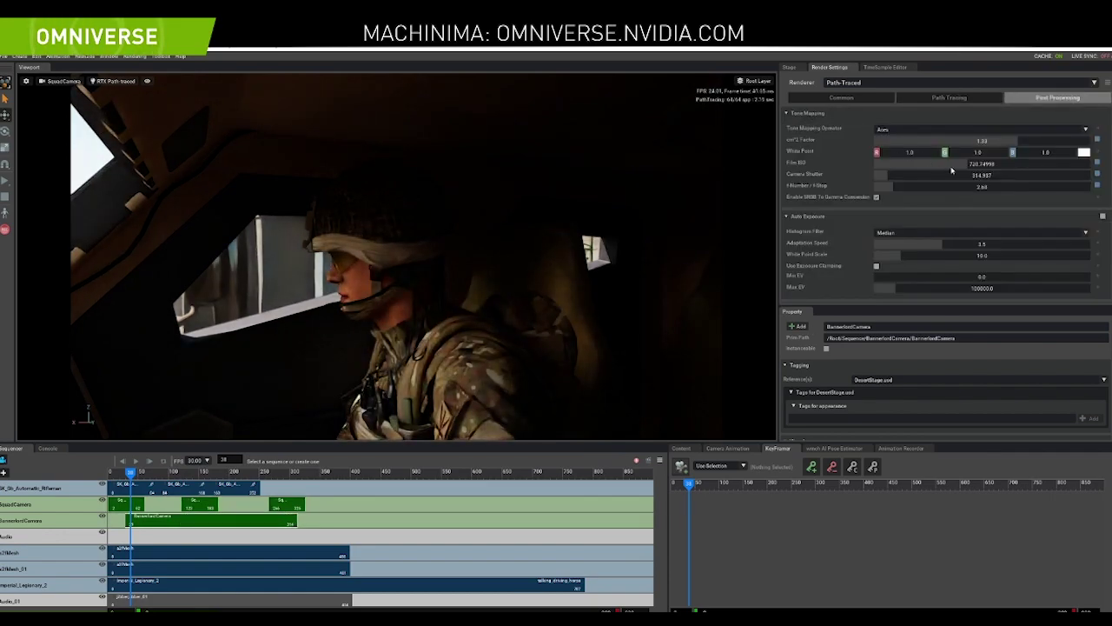
drag(880, 179, 861, 184)
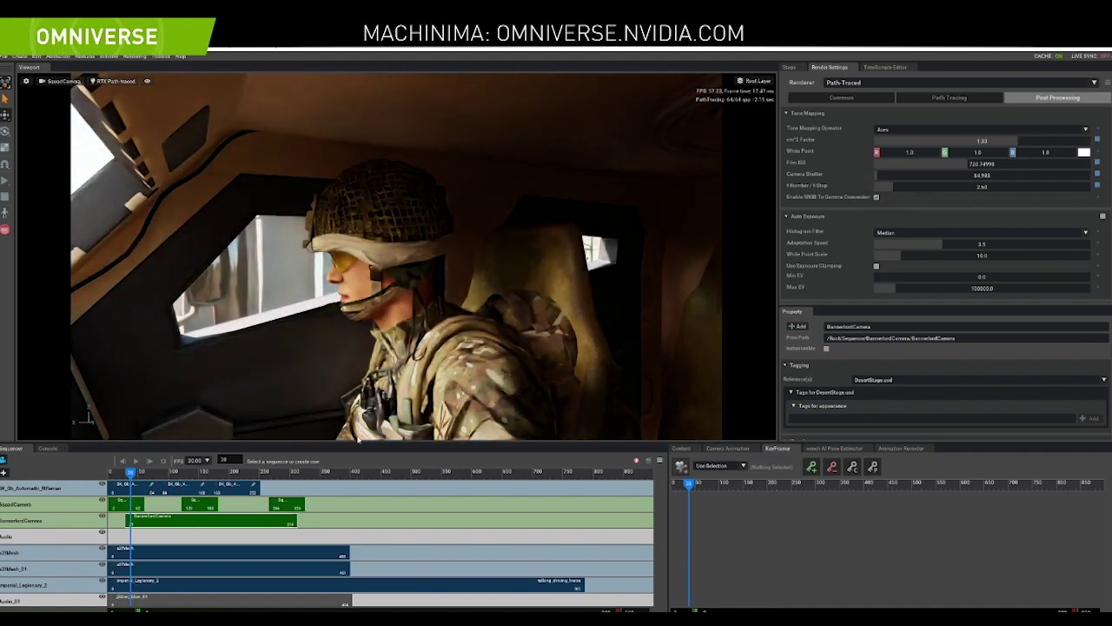
click(116, 472)
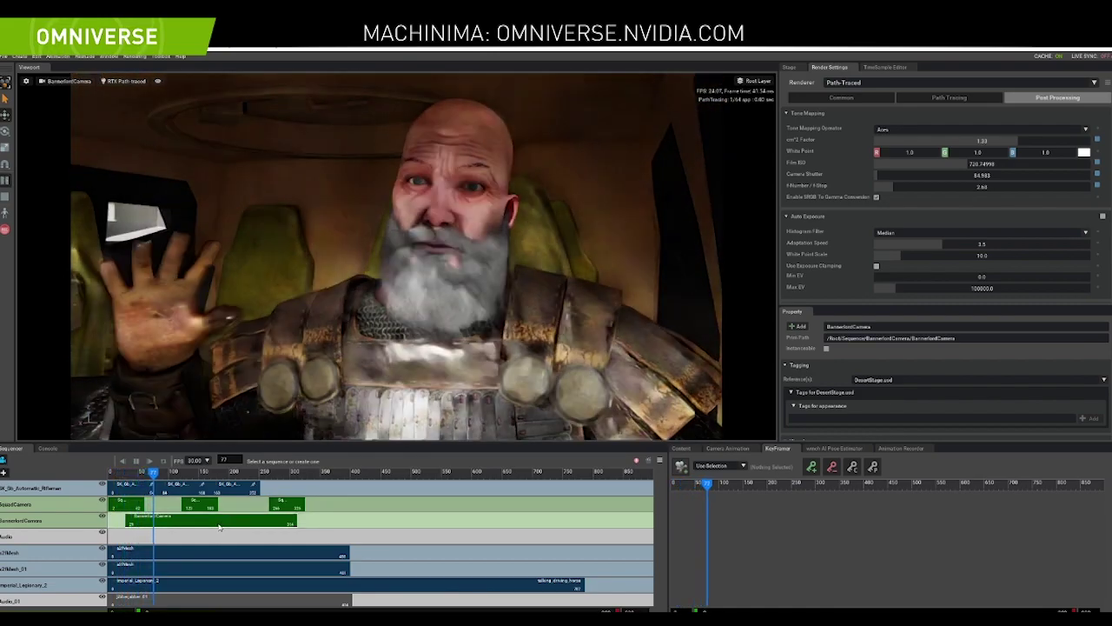
key(space)
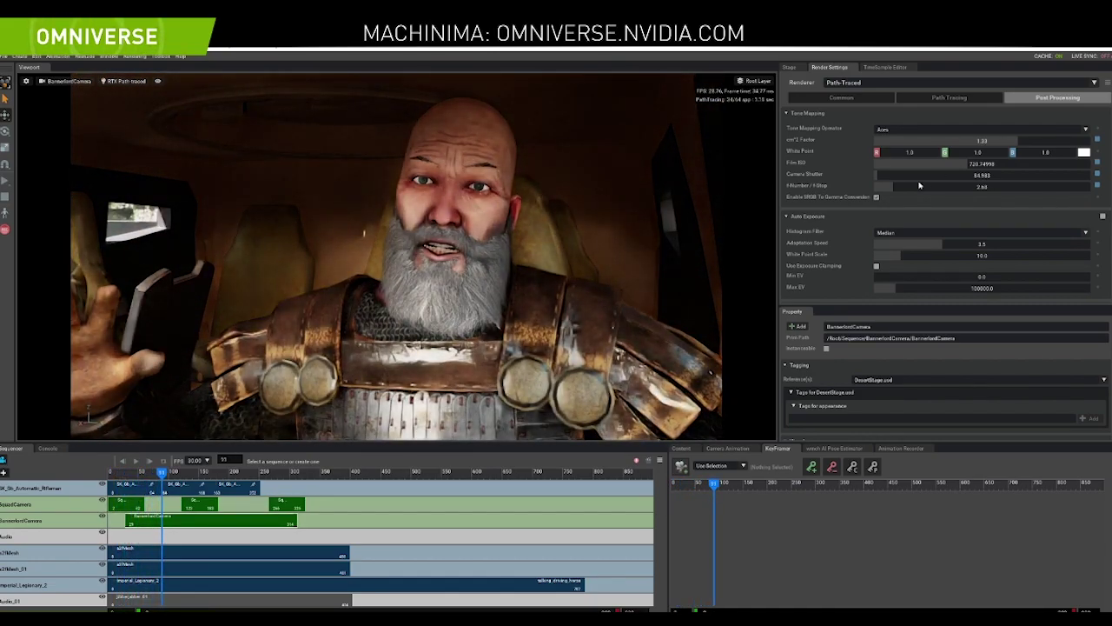
drag(902, 188, 922, 189)
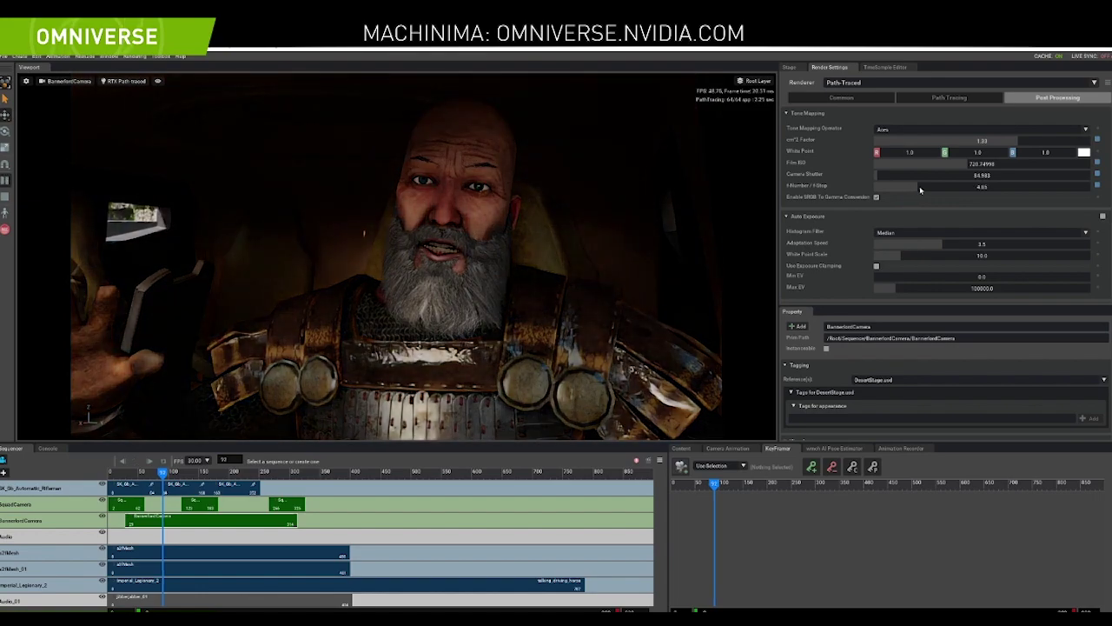
key(space)
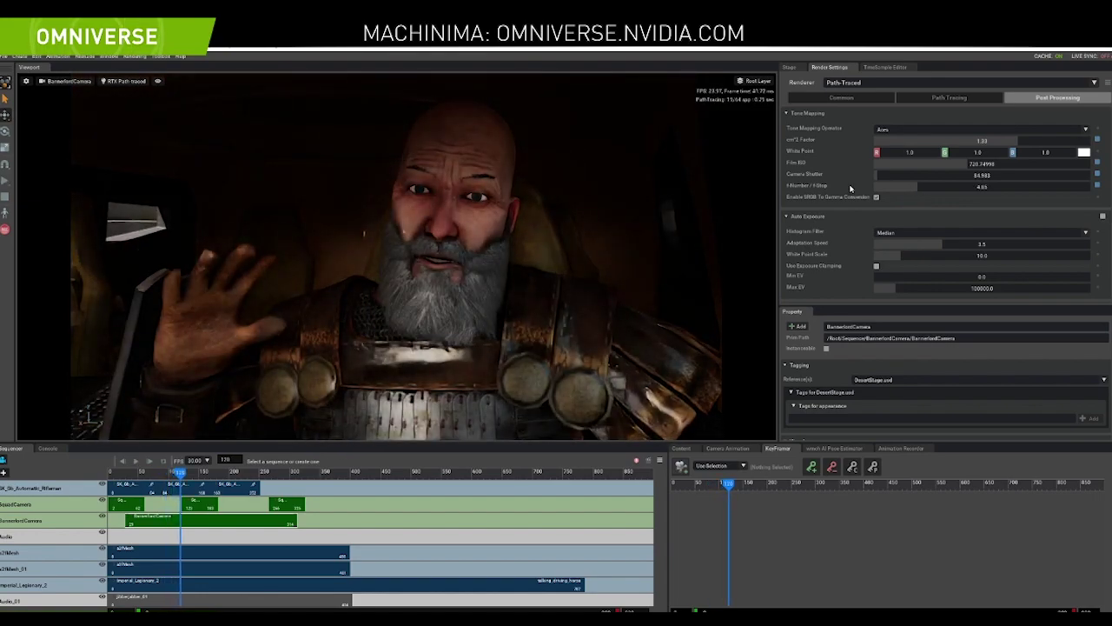
Switch the viewport to the Perspective camera and look over the vehicle from outside
click(67, 80)
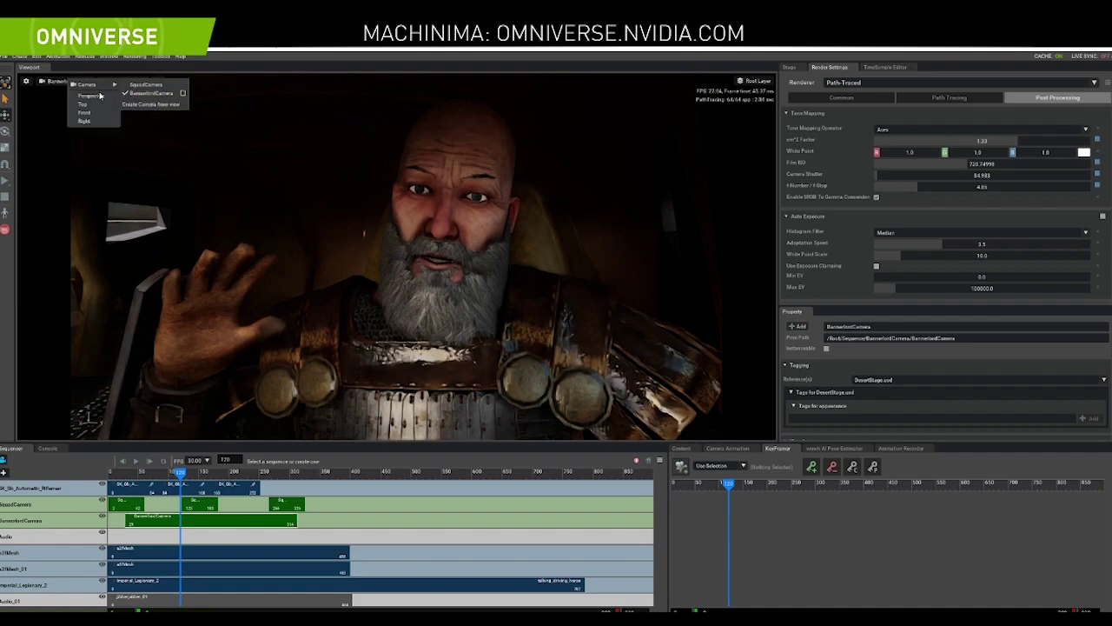
click(99, 97)
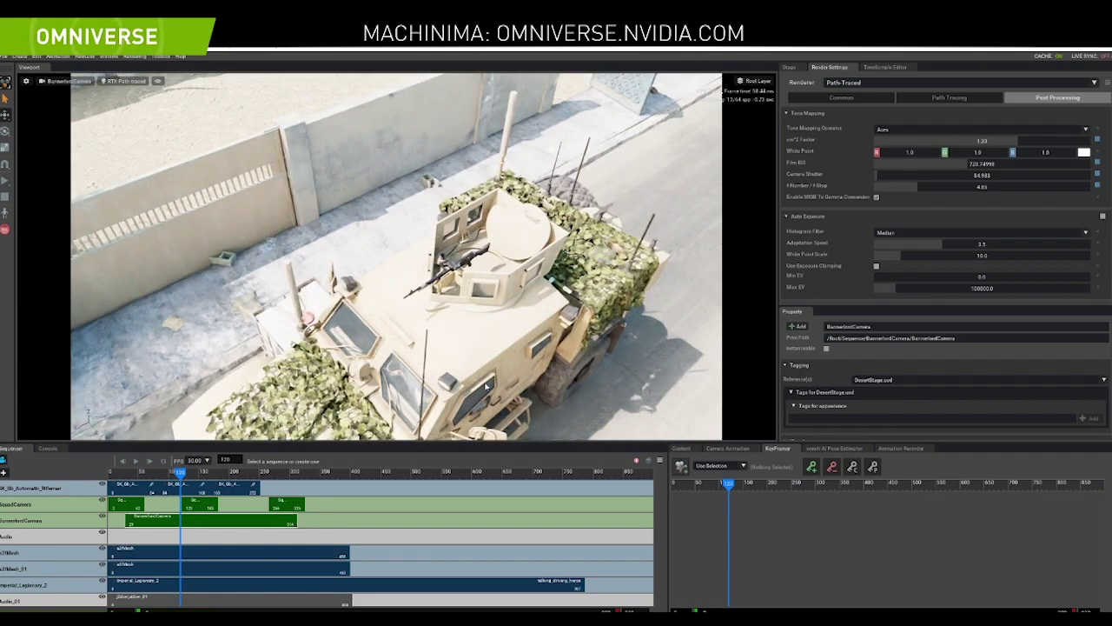
middle_drag(486, 386, 390, 354)
right_drag(390, 354, 425, 183)
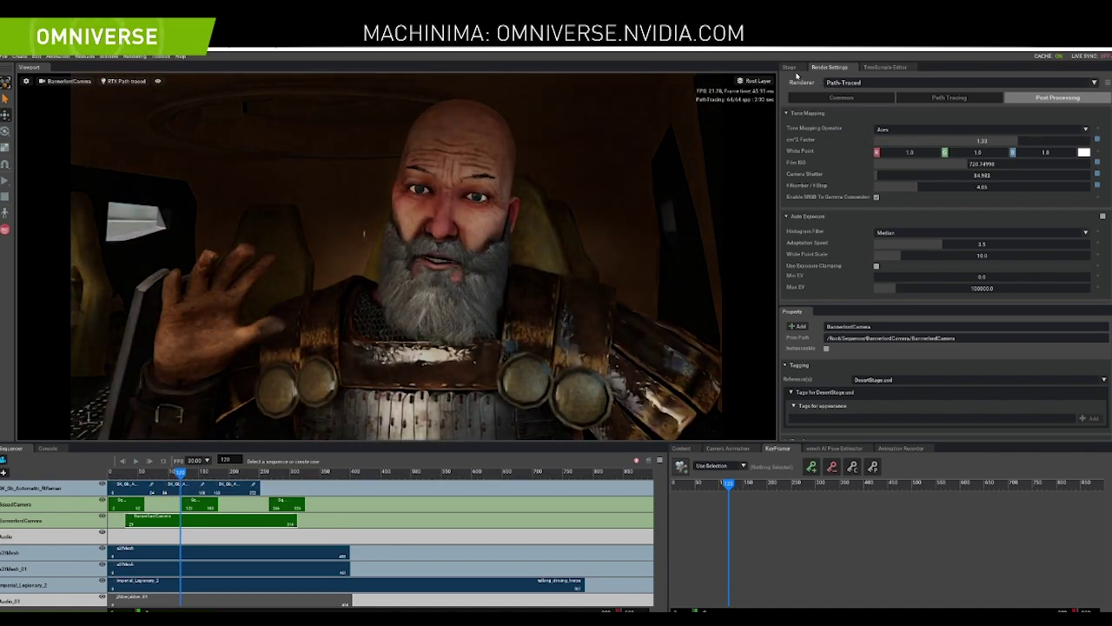
Hide the MATV_M240 vehicle in the stage and lower the tone mapping Film ISO to about 257
click(791, 68)
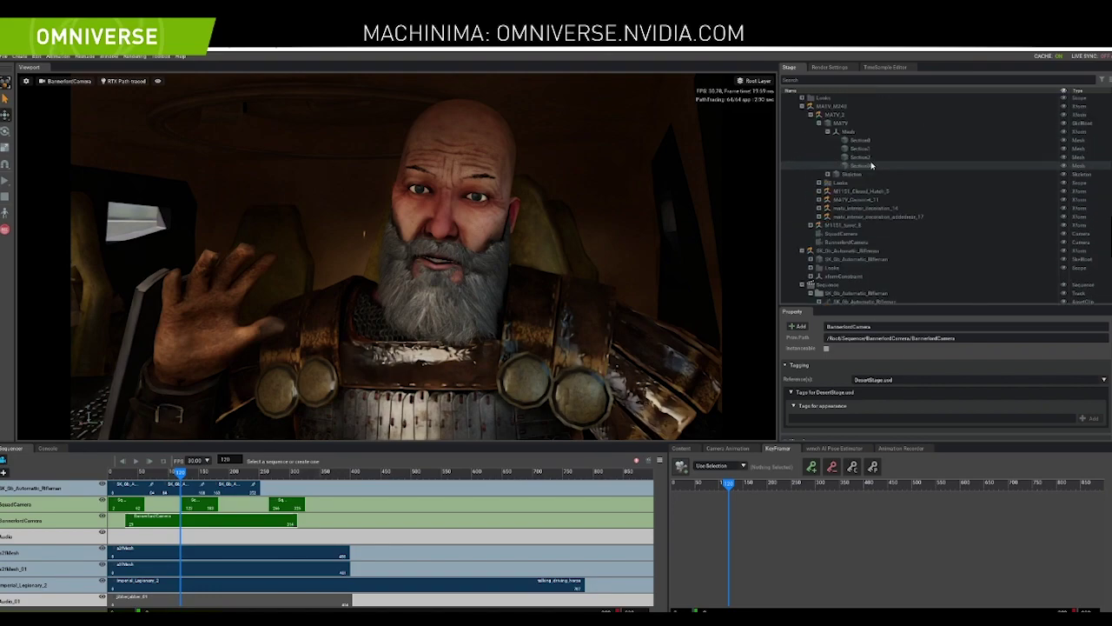
click(853, 107)
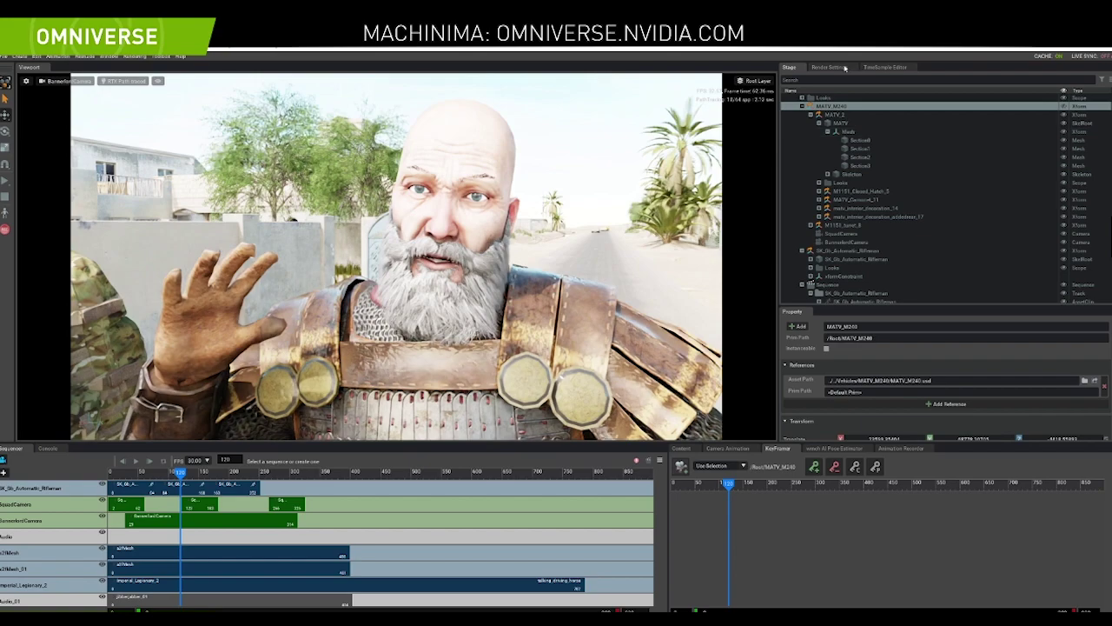
click(830, 67)
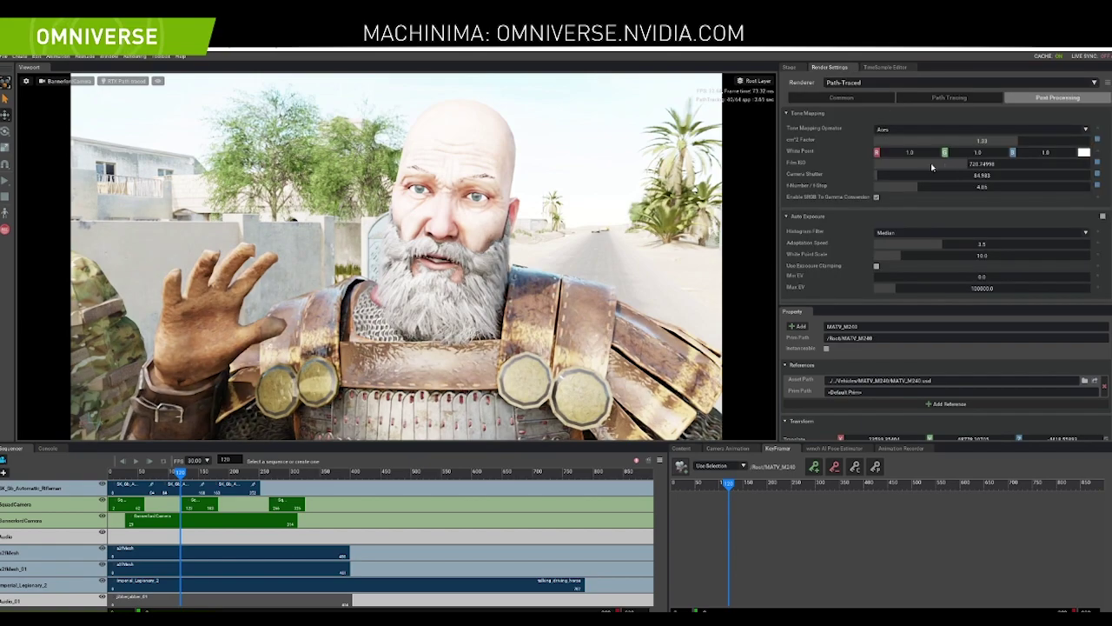
drag(905, 163, 878, 163)
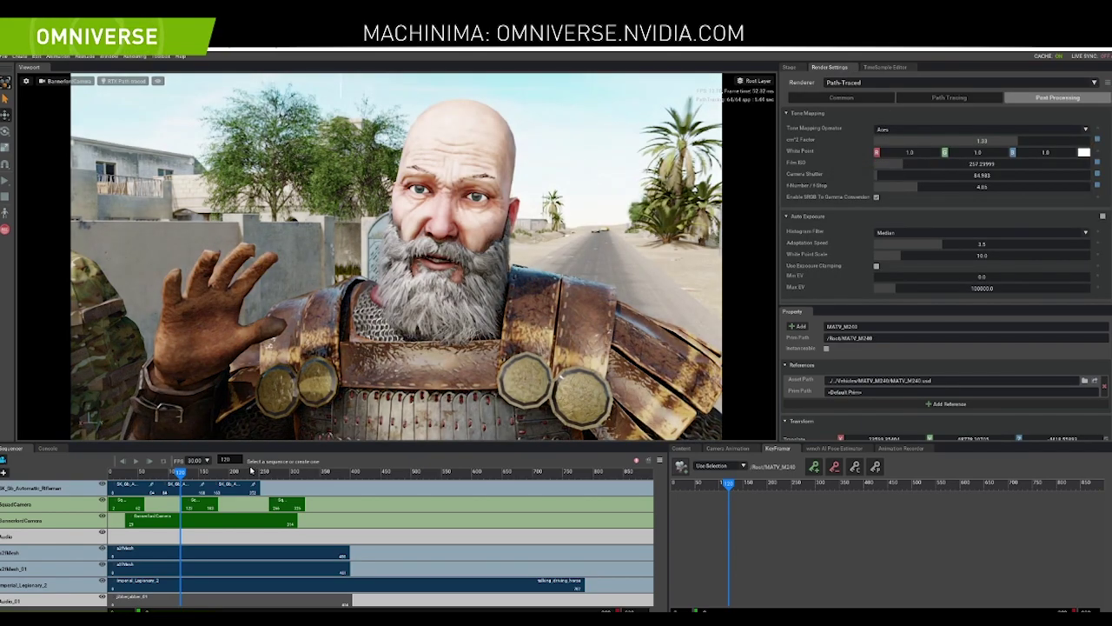
Play the sequence from the opening frames and scrub through it to review the legionary's performance without the vehicle
click(112, 473)
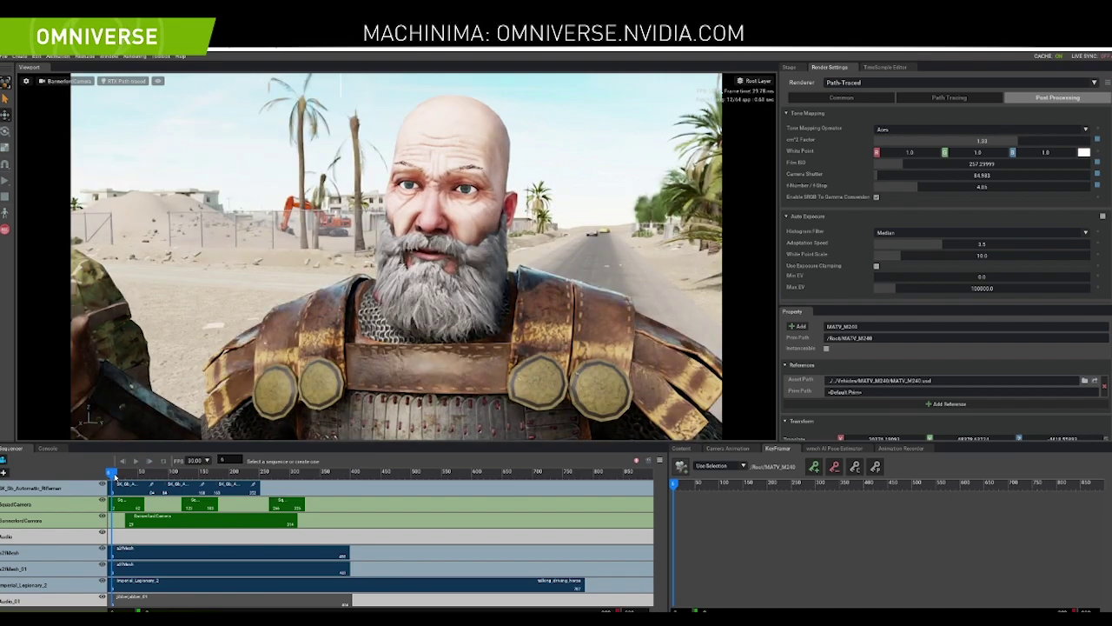
key(space)
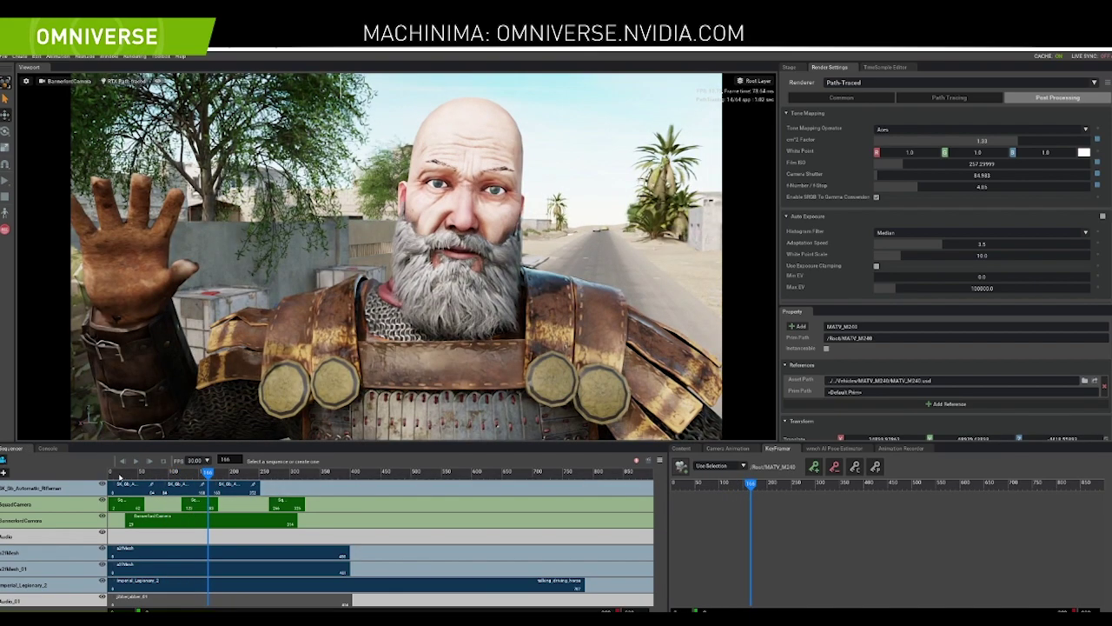
click(121, 472)
click(162, 472)
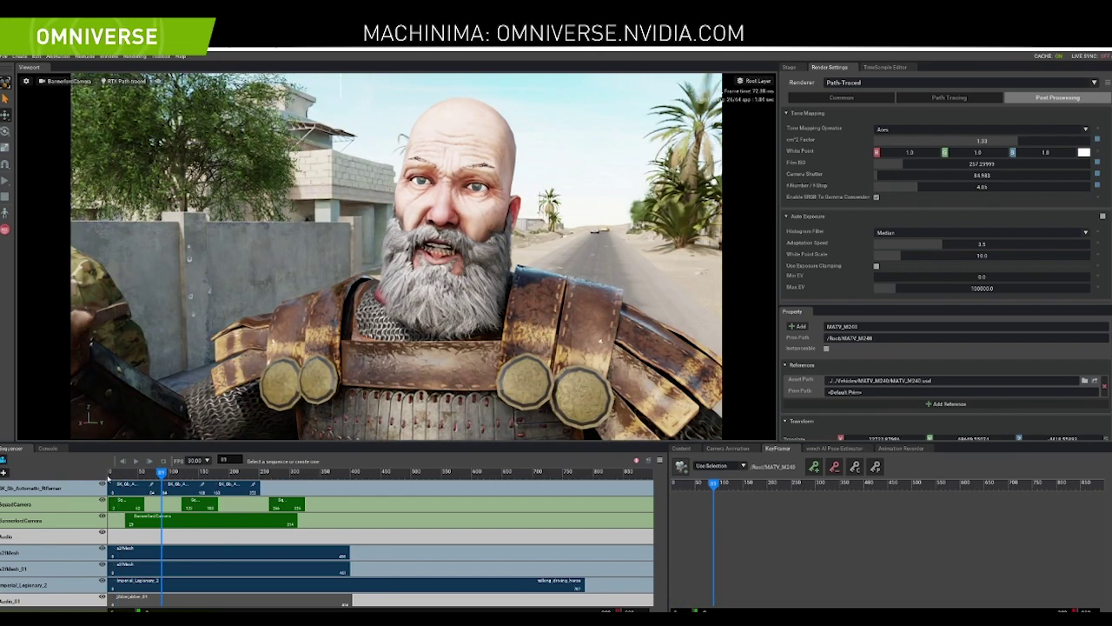
Return to the sequence start, frame a wide roadside view of the characters in the Perspective camera, and create a camera from that view
click(109, 476)
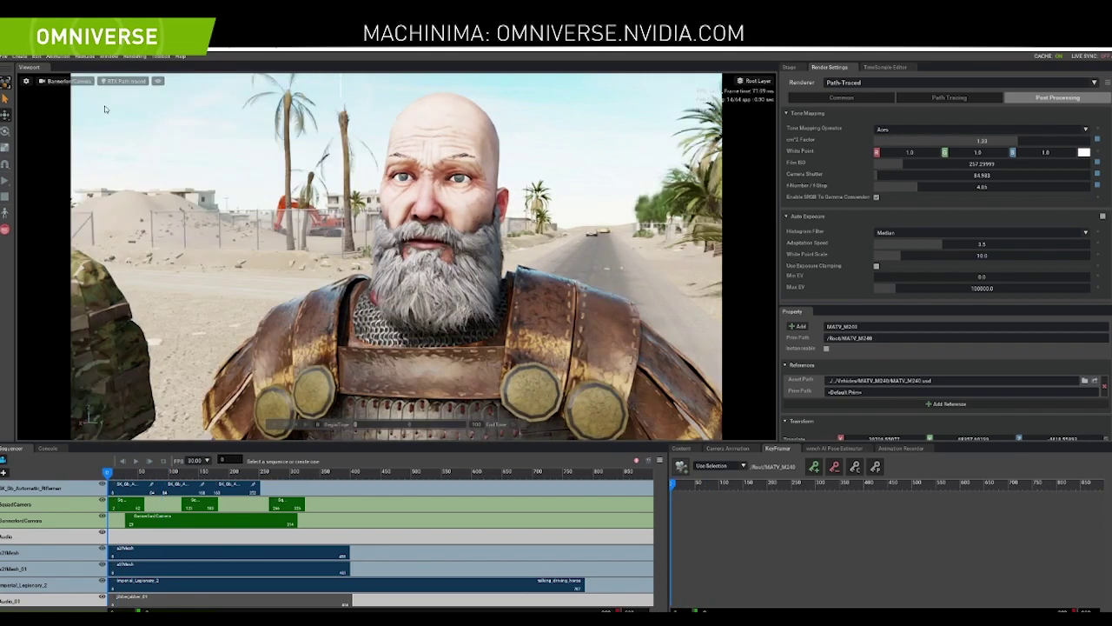
click(67, 81)
click(89, 101)
right_drag(345, 196, 295, 261)
right_drag(220, 262, 109, 165)
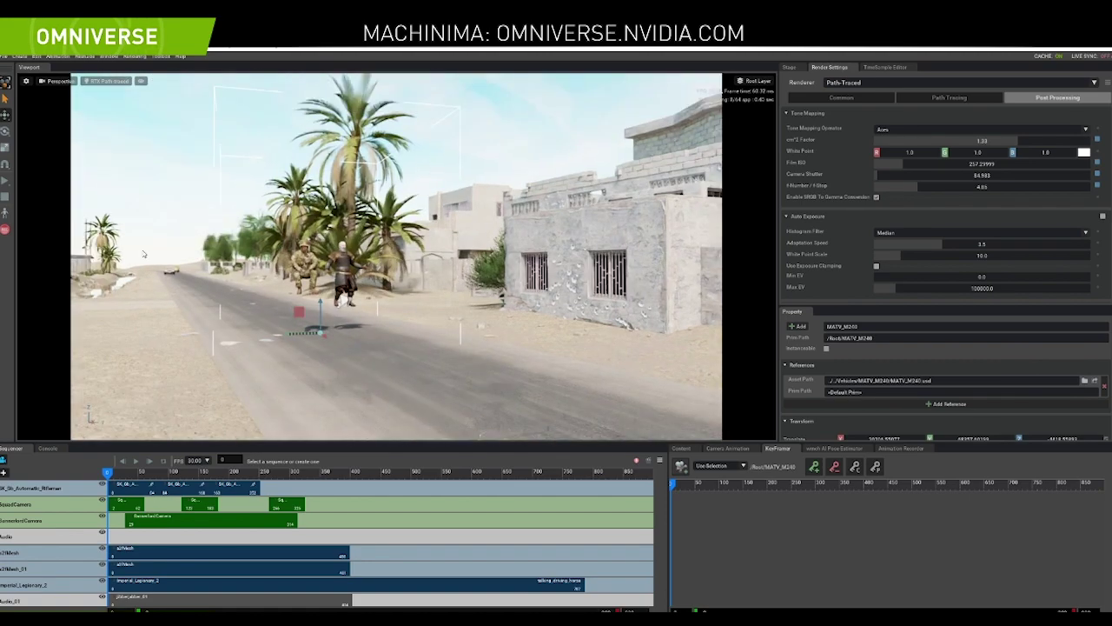
click(62, 81)
mouse_move(92, 86)
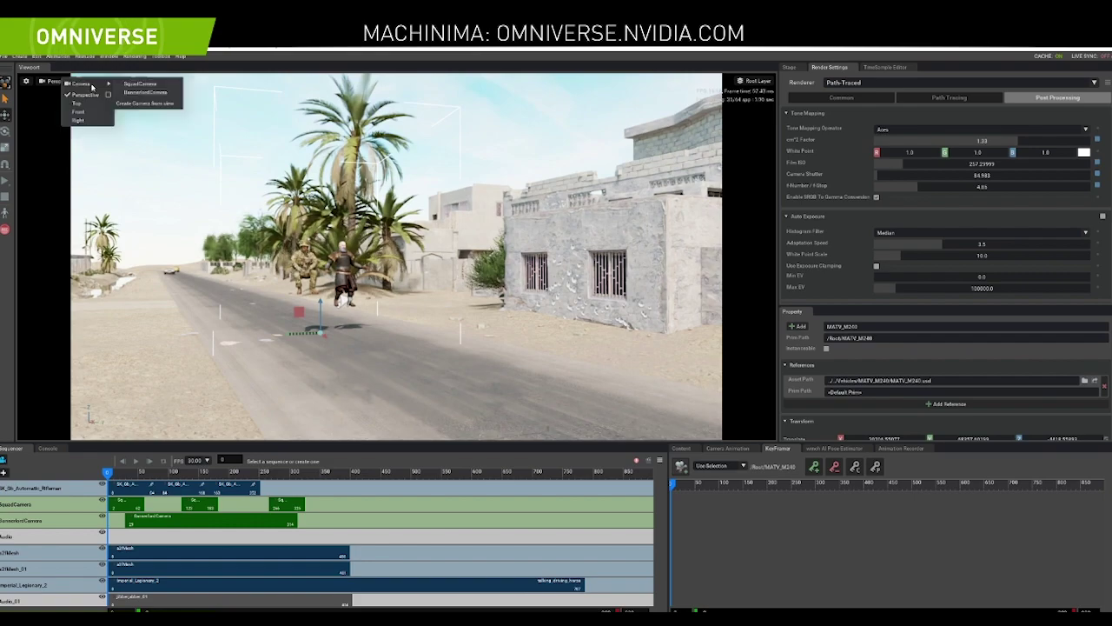
click(135, 104)
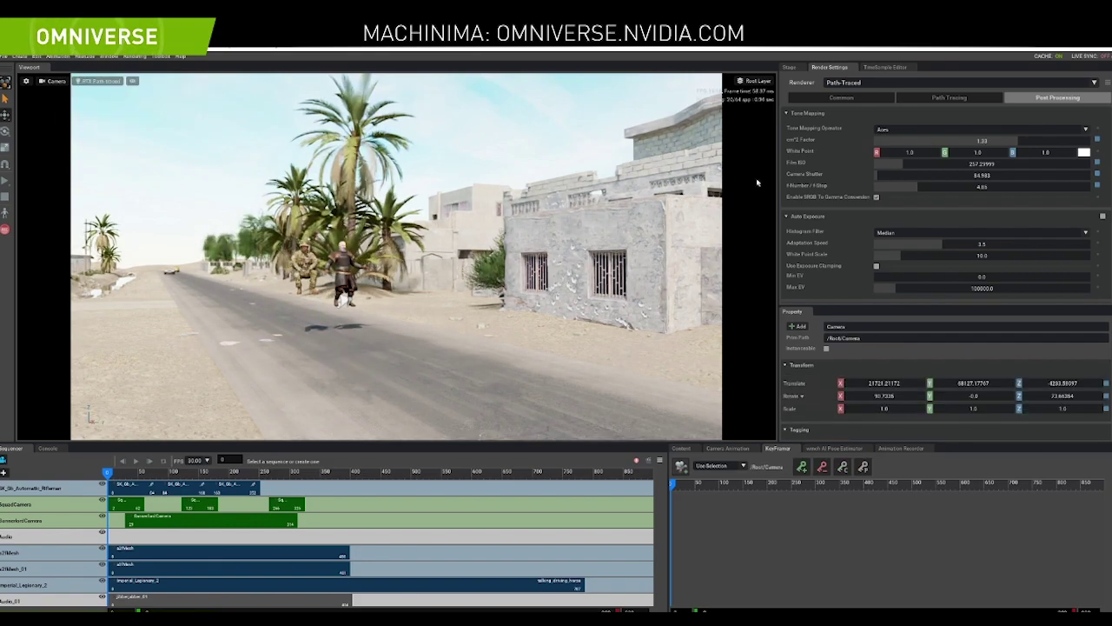
Replace the last clip on the SquadCamera track with a clip of the new Camera starting around frame 192, and scrub through the sequence
click(792, 68)
drag(826, 297, 387, 509)
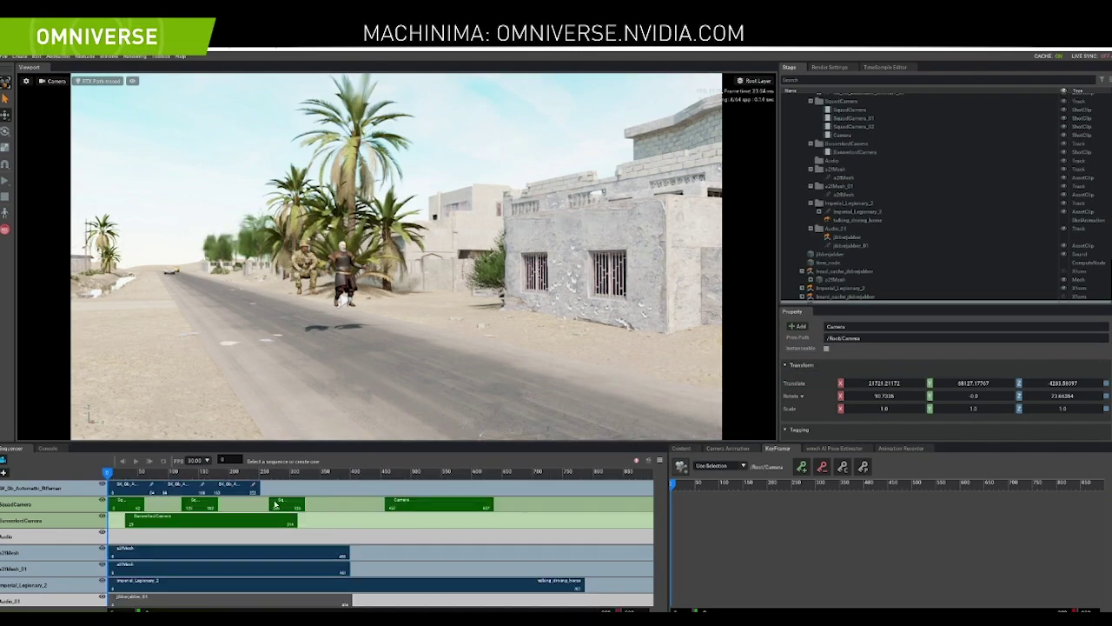
right_click(292, 506)
click(308, 507)
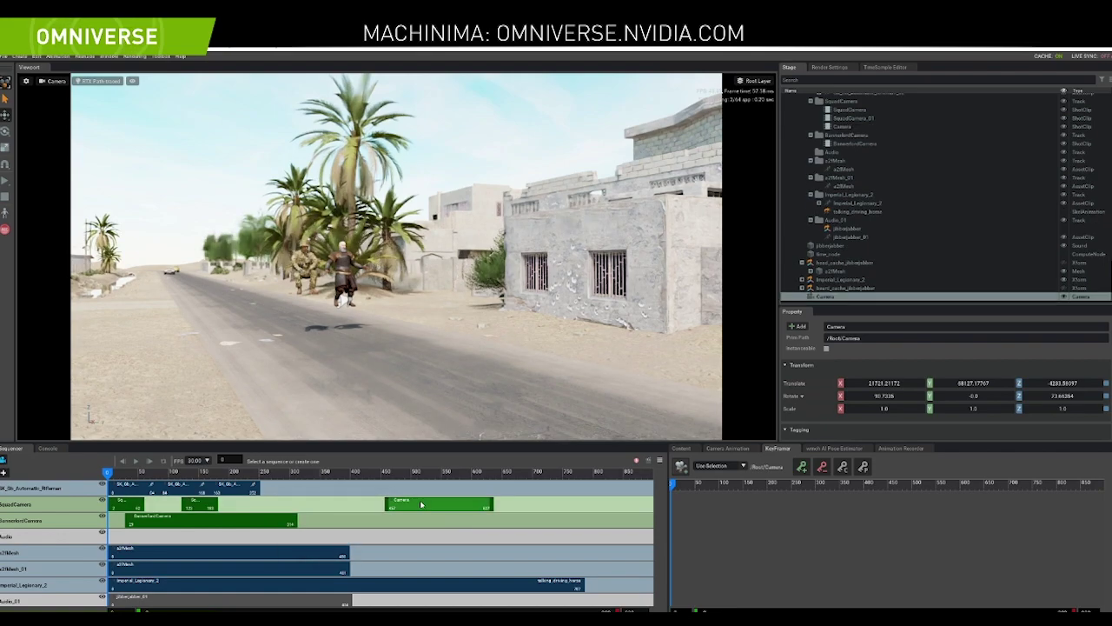
drag(417, 506, 261, 511)
drag(210, 473, 233, 474)
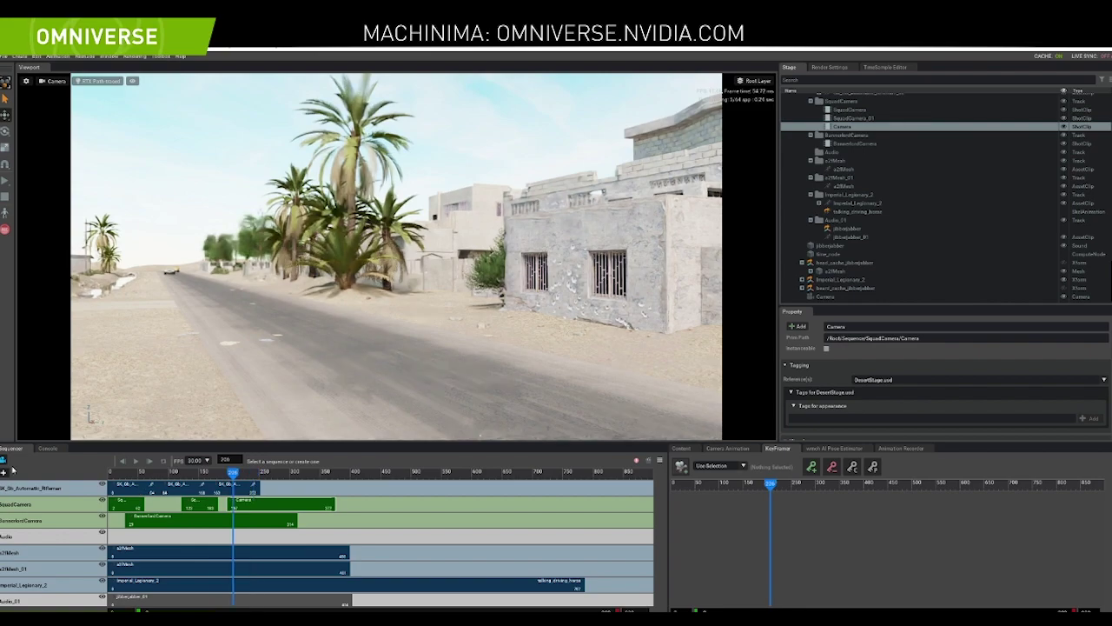
click(5, 462)
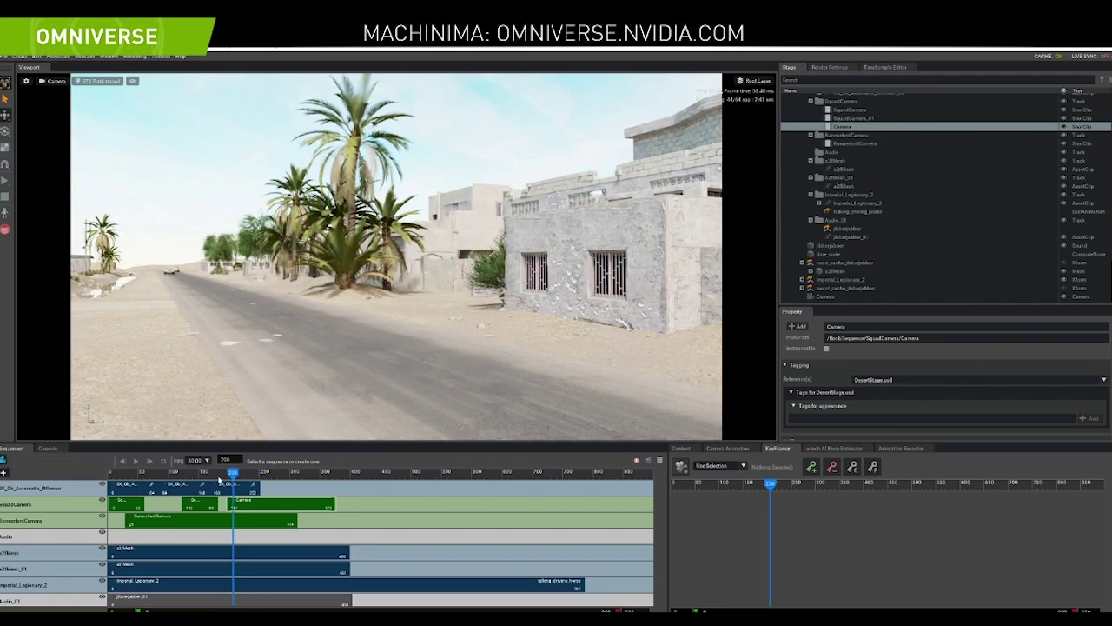
drag(201, 474, 170, 474)
Delete the SquadCamera and BannerlordCamera tracks from the sequencer
right_click(67, 511)
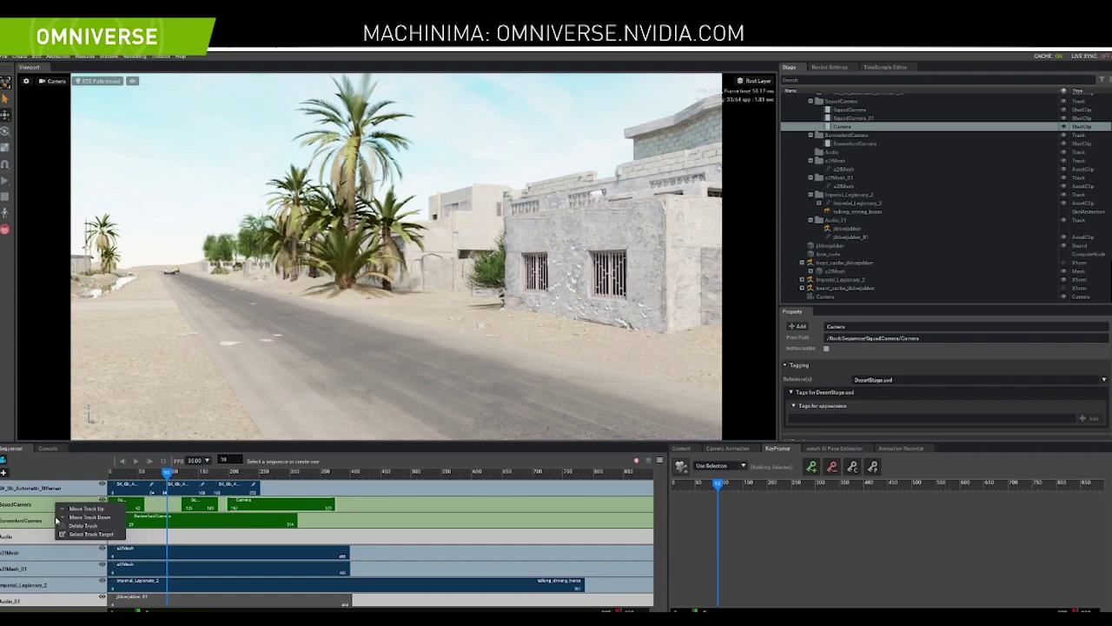
click(84, 525)
right_click(59, 507)
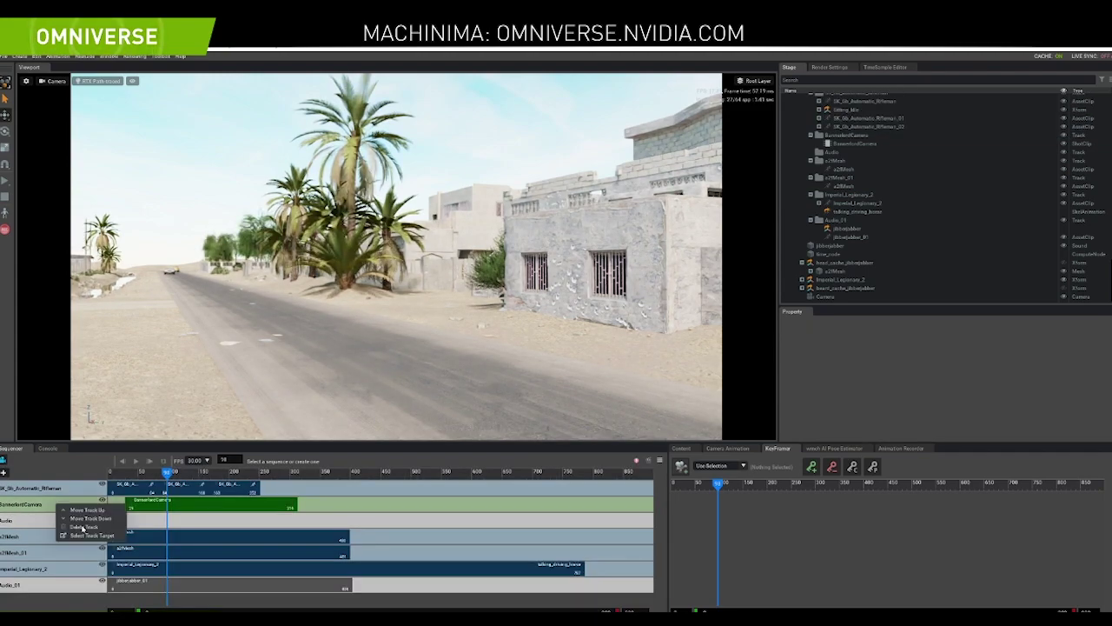
click(83, 527)
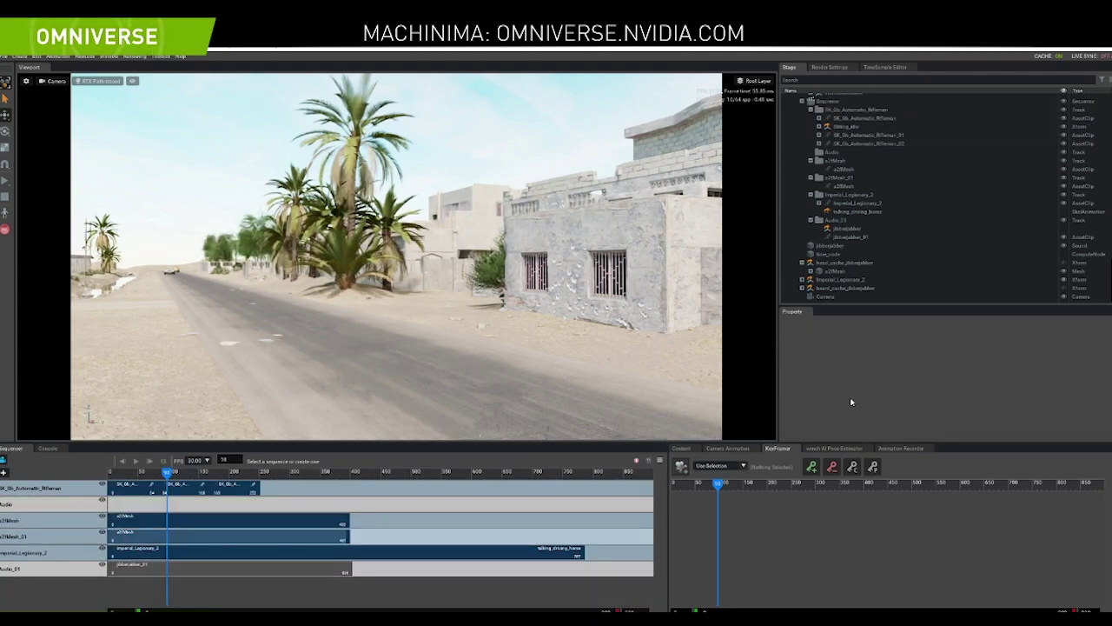
Add the new Camera from the stage as its own sequencer track and scrub back to the opening frames
click(840, 298)
drag(839, 298, 125, 591)
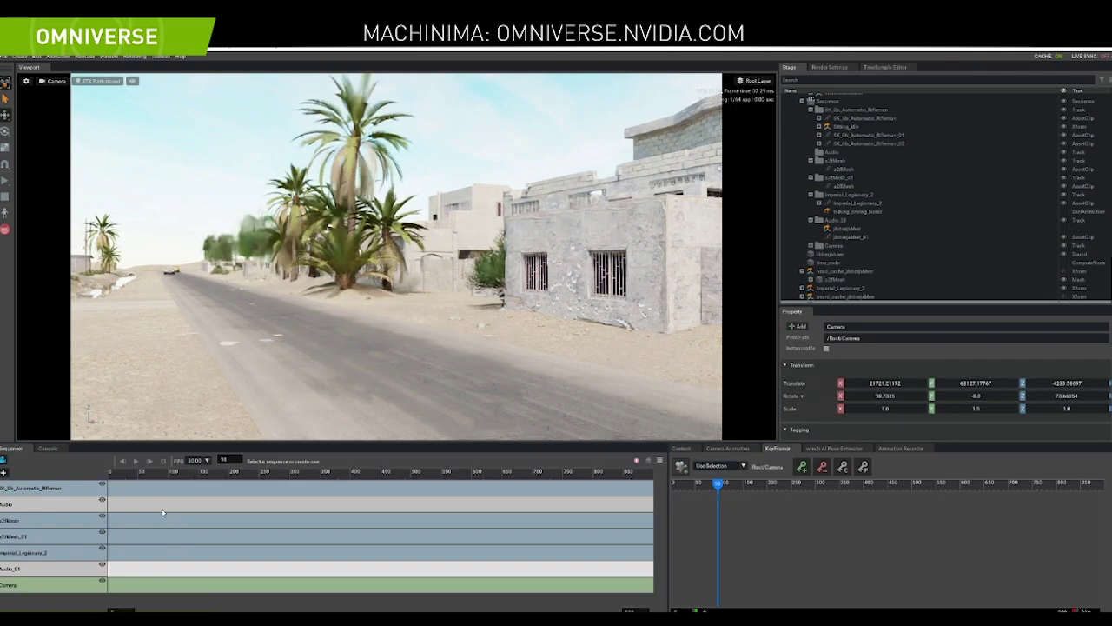
mouse_move(122, 474)
mouse_down()
mouse_move(242, 483)
mouse_move(107, 498)
mouse_move(114, 503)
mouse_move(109, 487)
mouse_up()
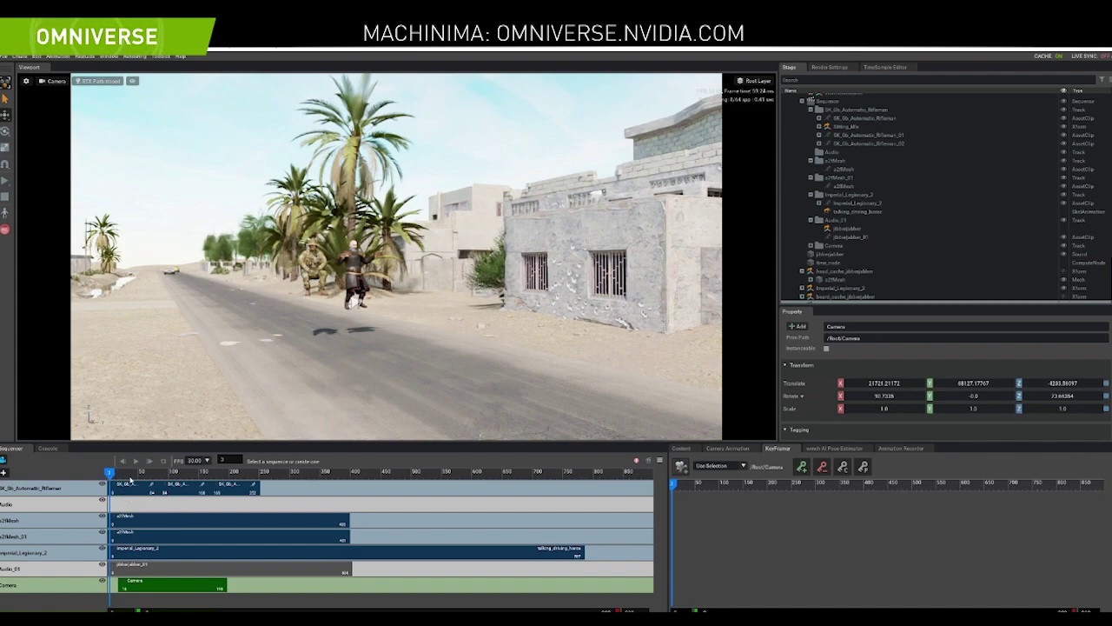
mouse_move(400, 619)
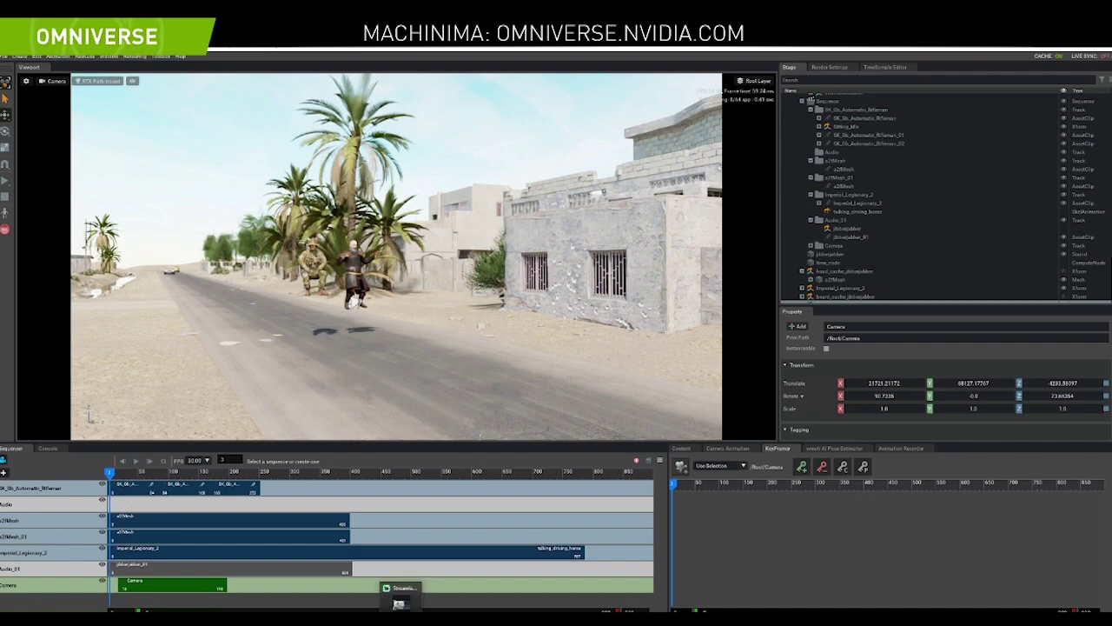
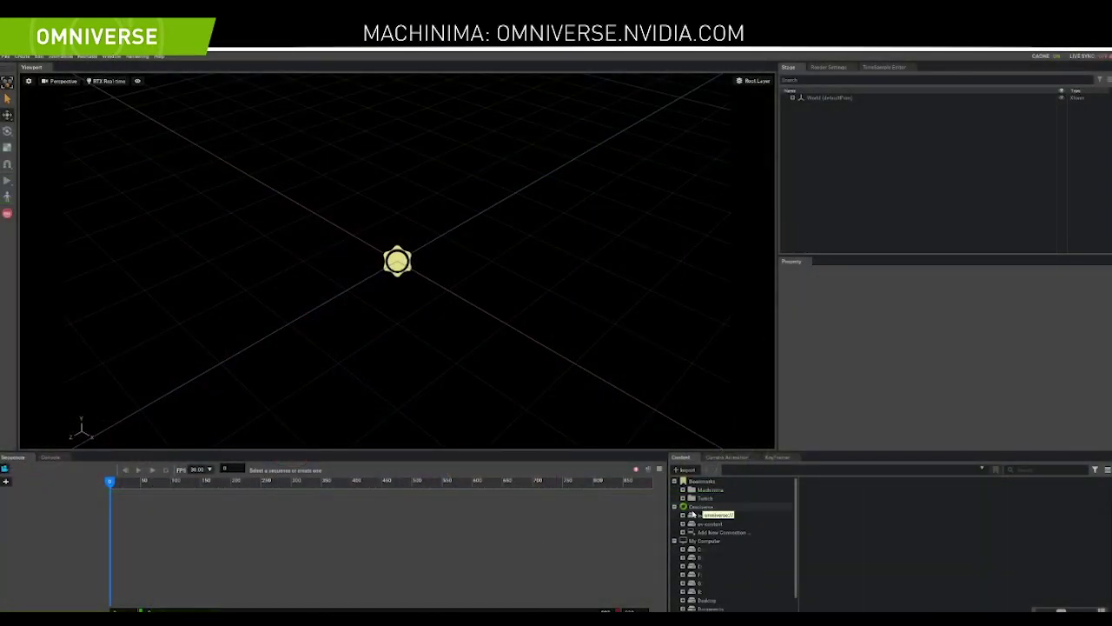
Create a dome light in the new empty stage and delete the default light
click(23, 56)
mouse_move(29, 86)
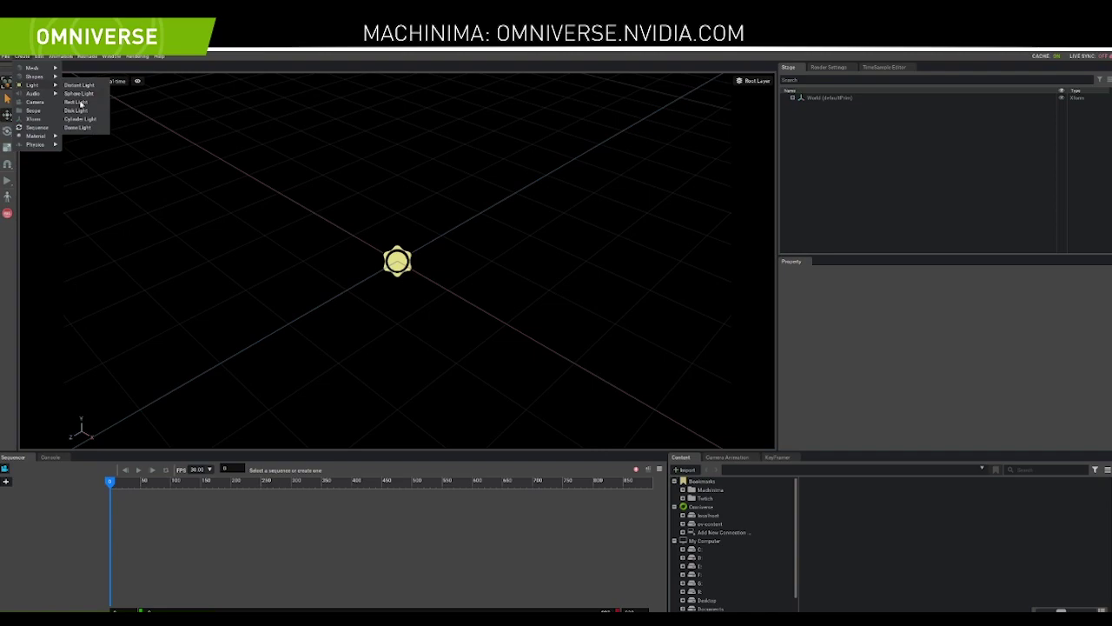
click(78, 127)
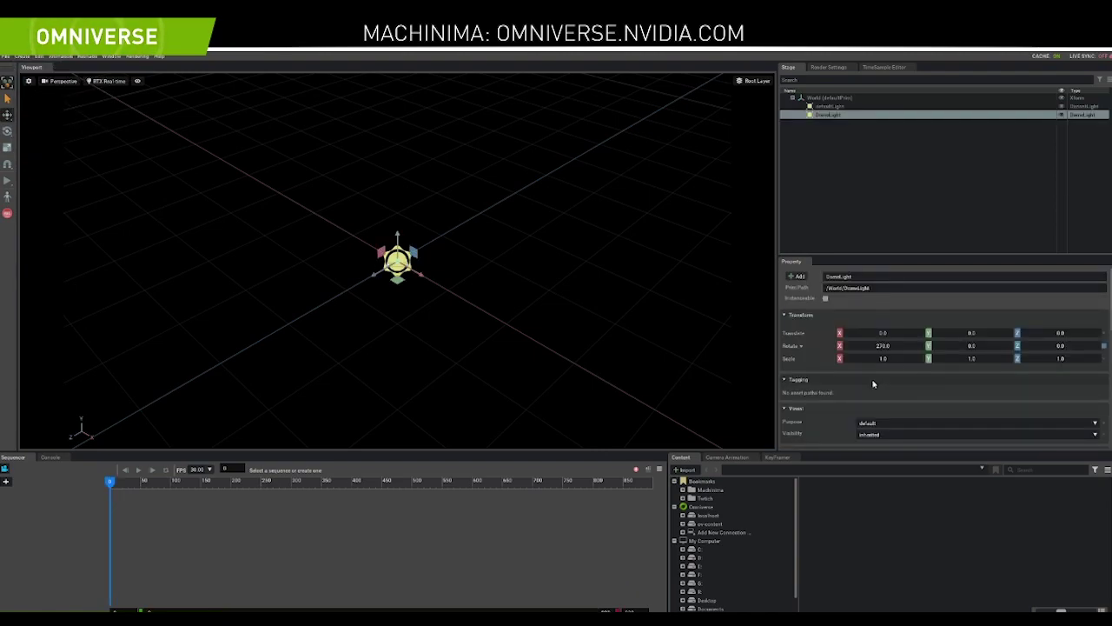
click(726, 516)
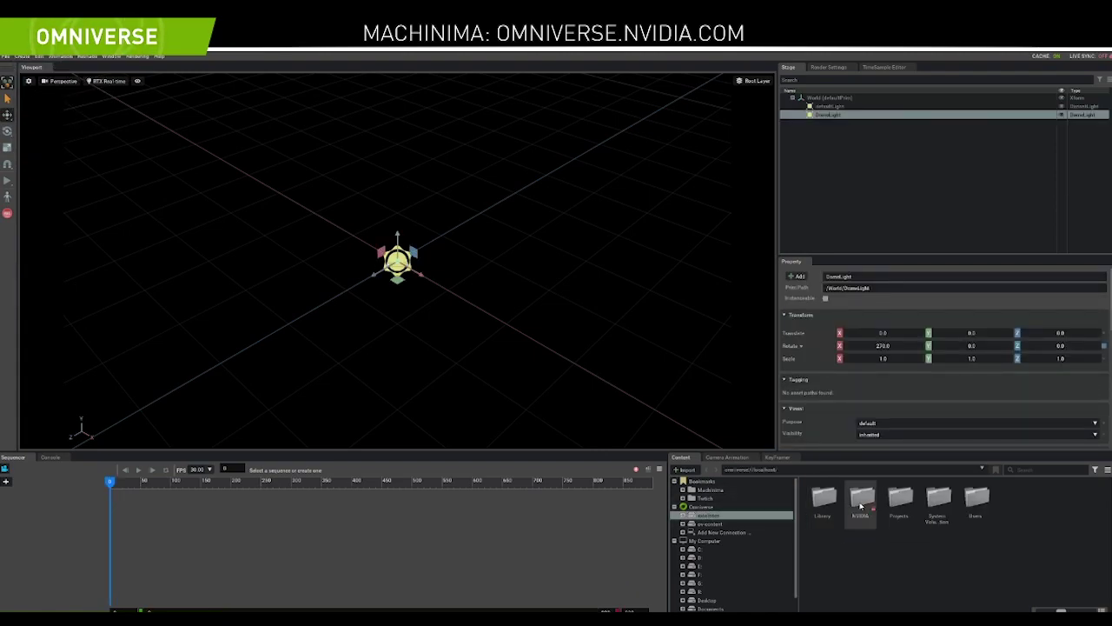
double_click(861, 499)
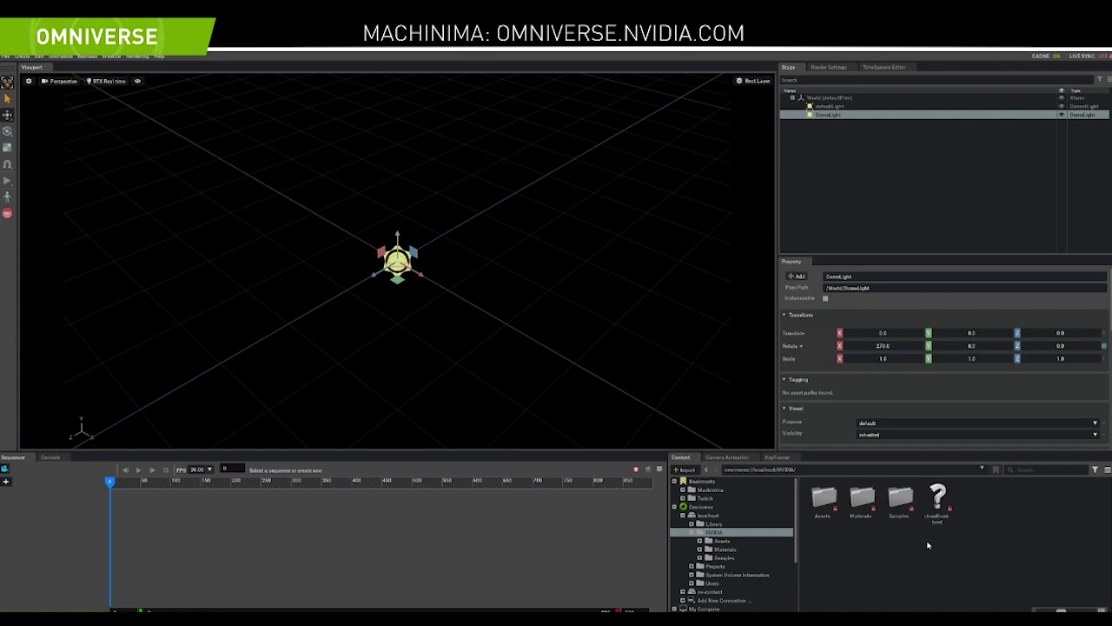
click(835, 107)
key(Delete)
Find evening_road_01_4k.hdr in the NVIDIA Assets Skies Clear folder and assign it as the dome light's texture file
click(830, 504)
double_click(830, 505)
double_click(937, 499)
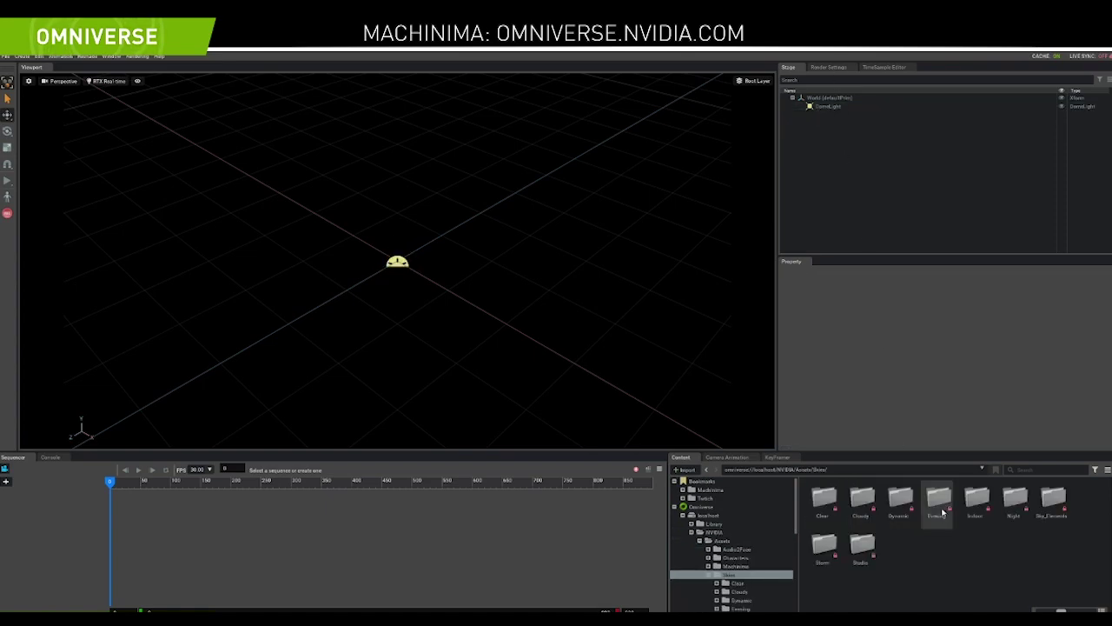
double_click(823, 497)
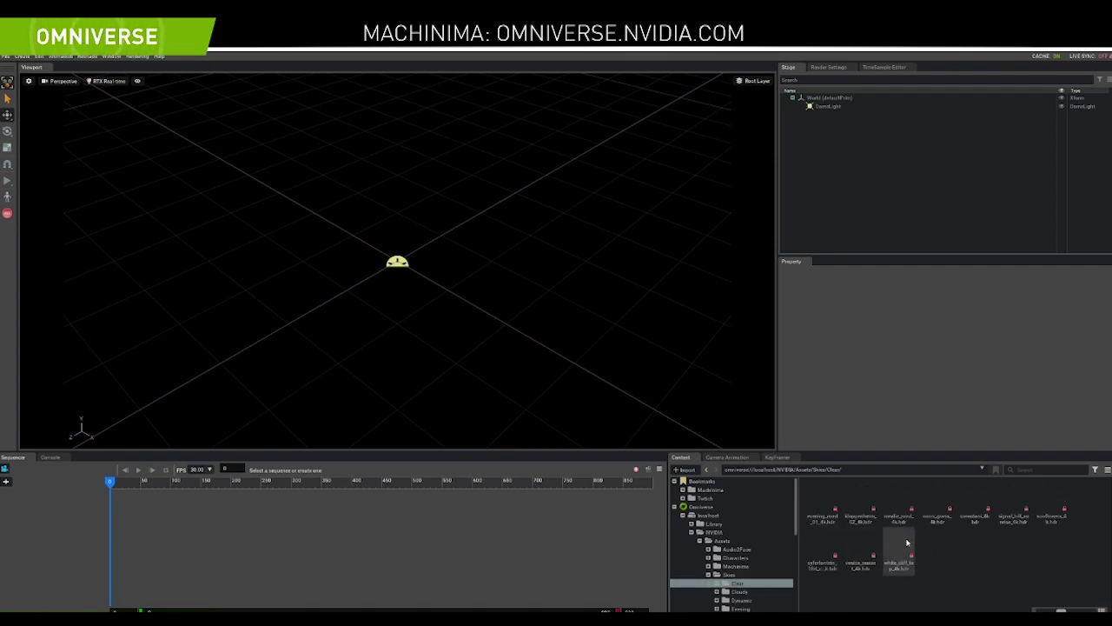
click(824, 107)
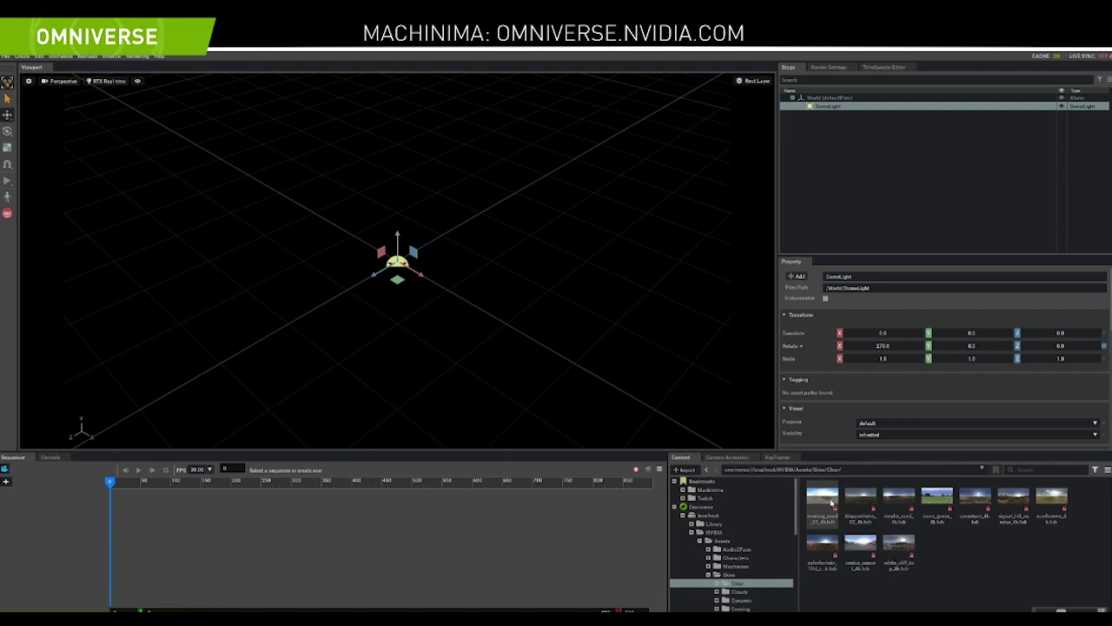
scroll(935, 347, down, 2)
scroll(895, 391, down, 2)
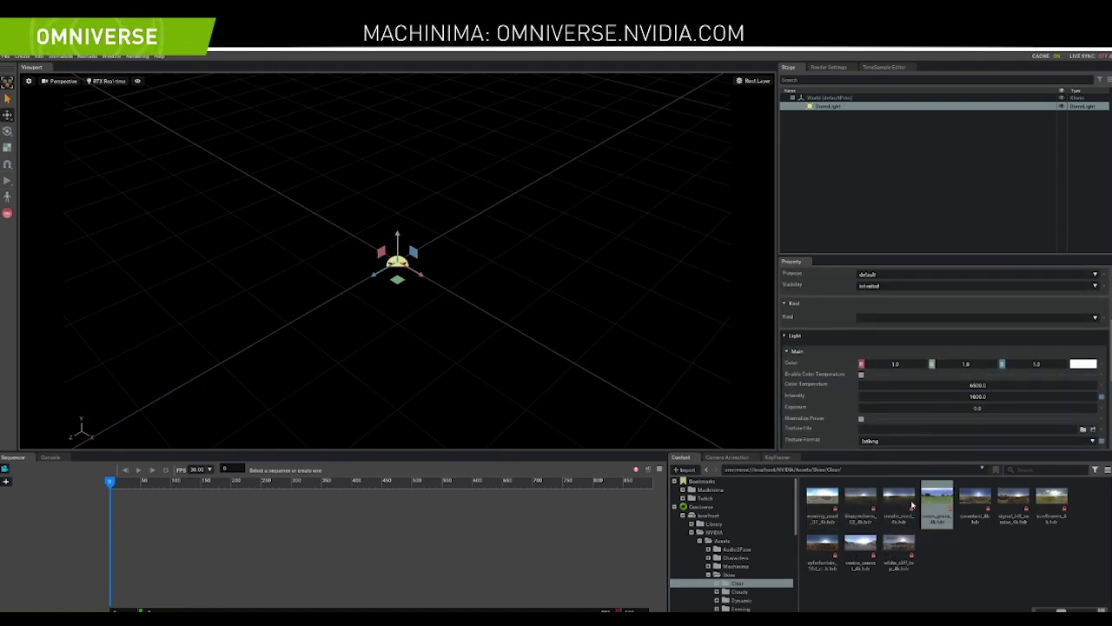
drag(822, 500, 956, 430)
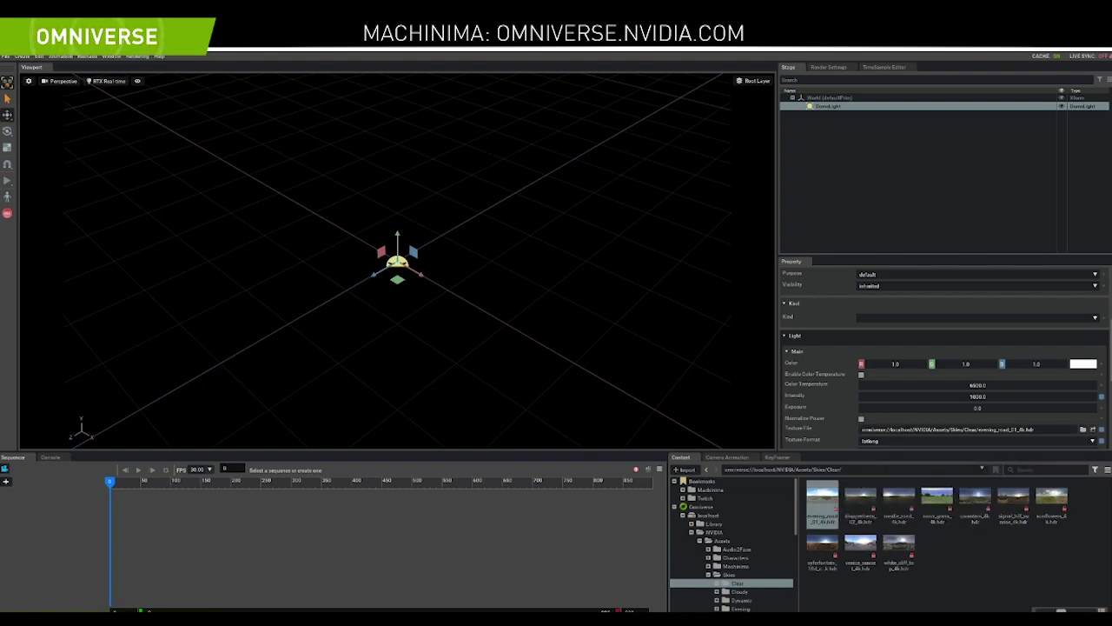
Render the viewport in RTX Path-traced mode and look around the sky environment
click(108, 81)
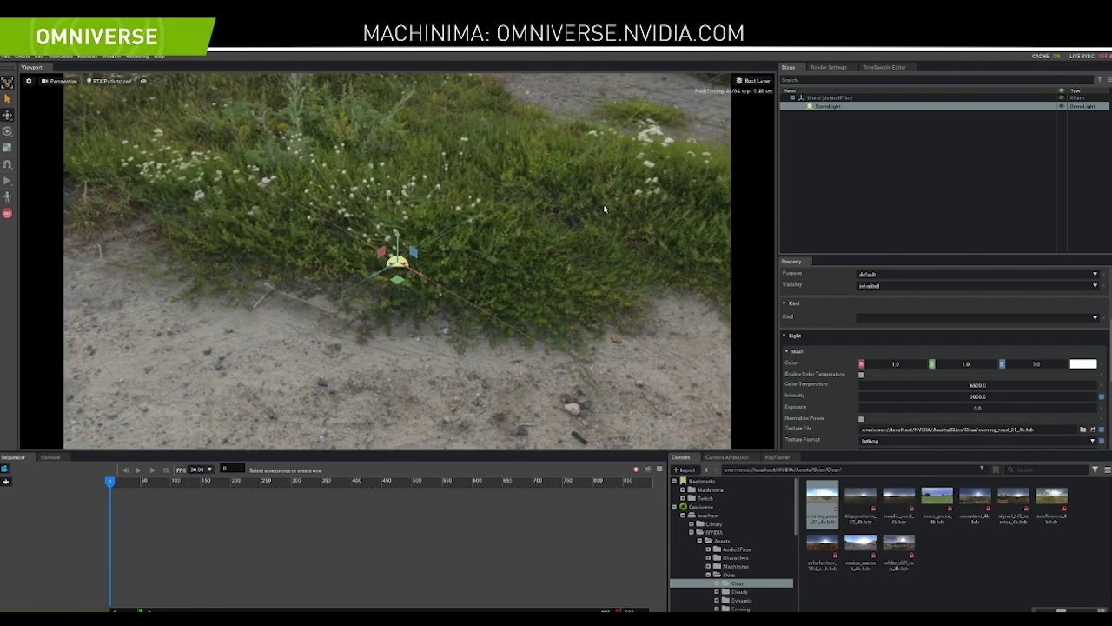
click(498, 299)
alt+drag(498, 299, 606, 258)
Create a plane mesh at the origin and scale it to about 7.18 in X and Z as a ground surface
click(22, 57)
mouse_move(40, 68)
click(71, 102)
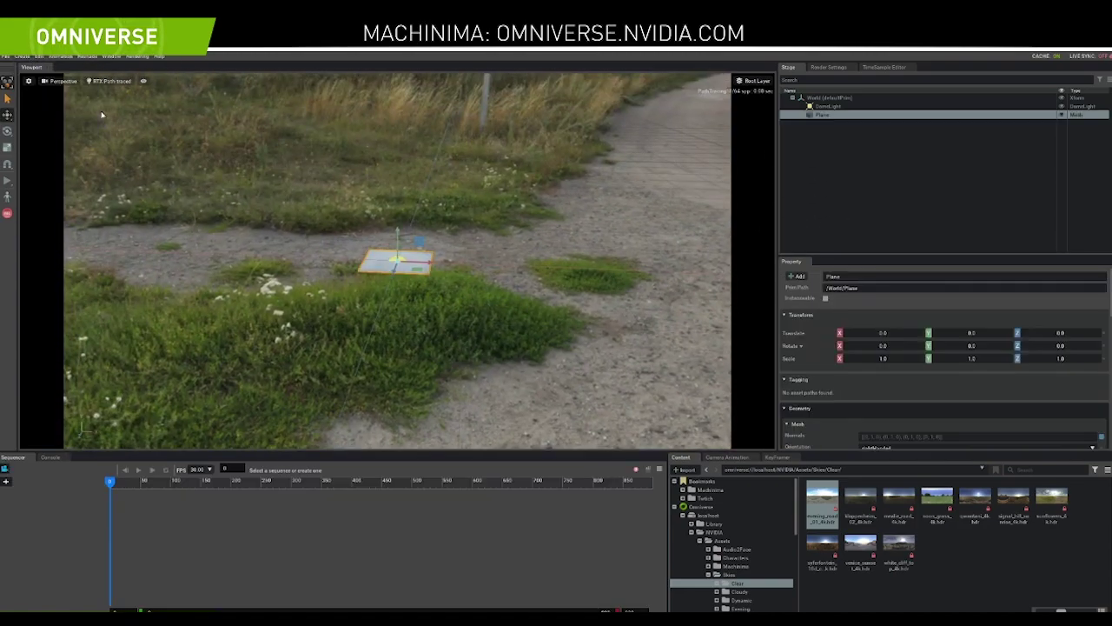
drag(452, 300, 612, 393)
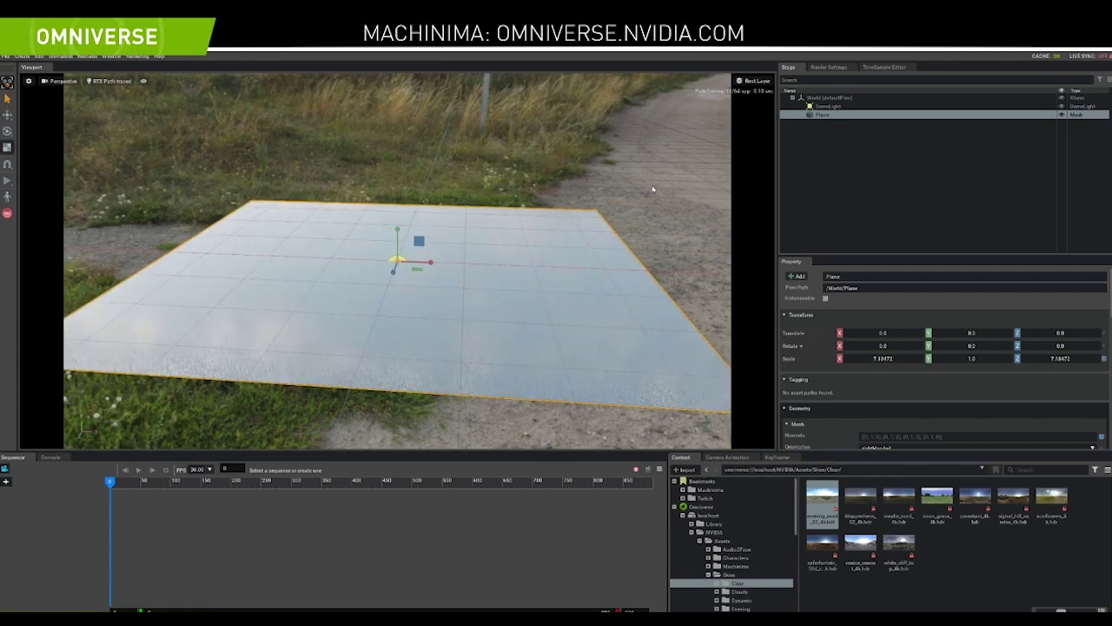
click(652, 188)
Browse the Bannerlord character models in the NVIDIA Machinima assets
click(736, 567)
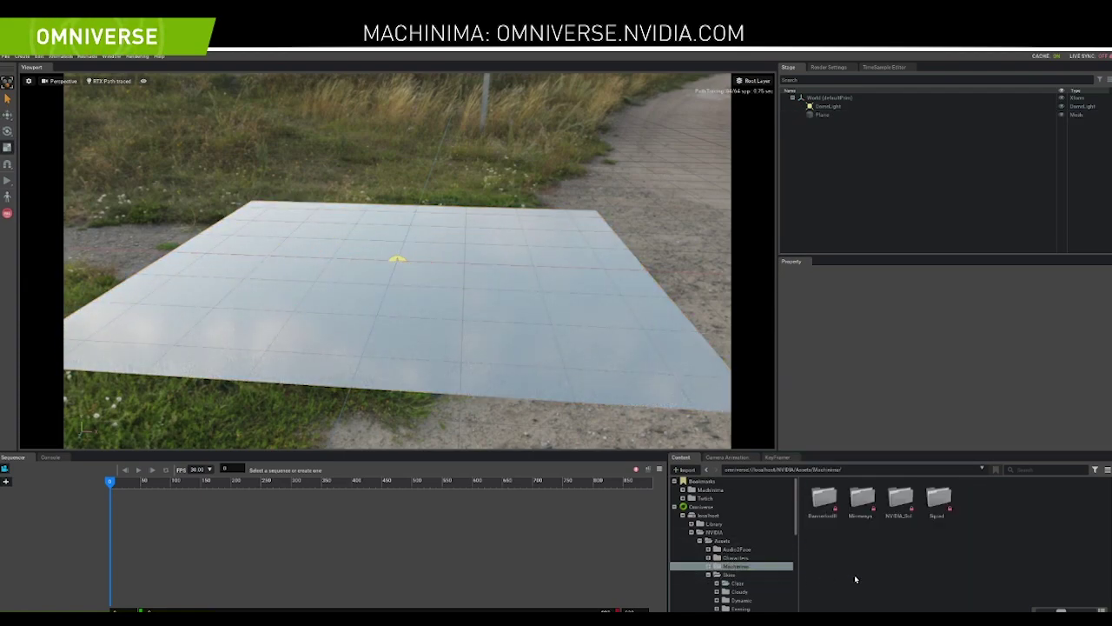
double_click(830, 506)
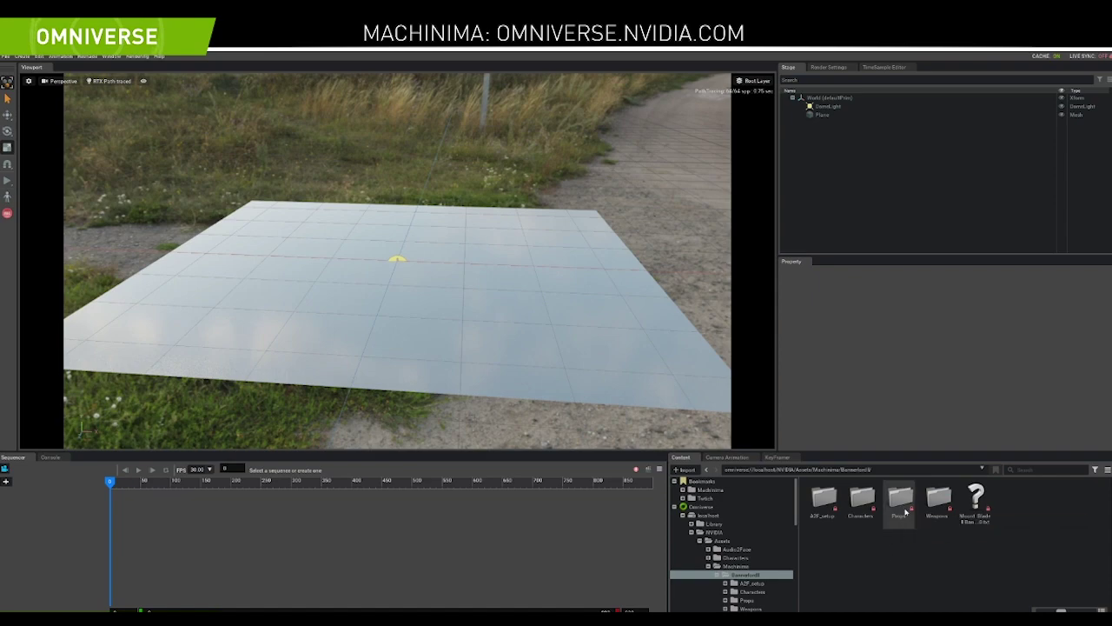
double_click(863, 502)
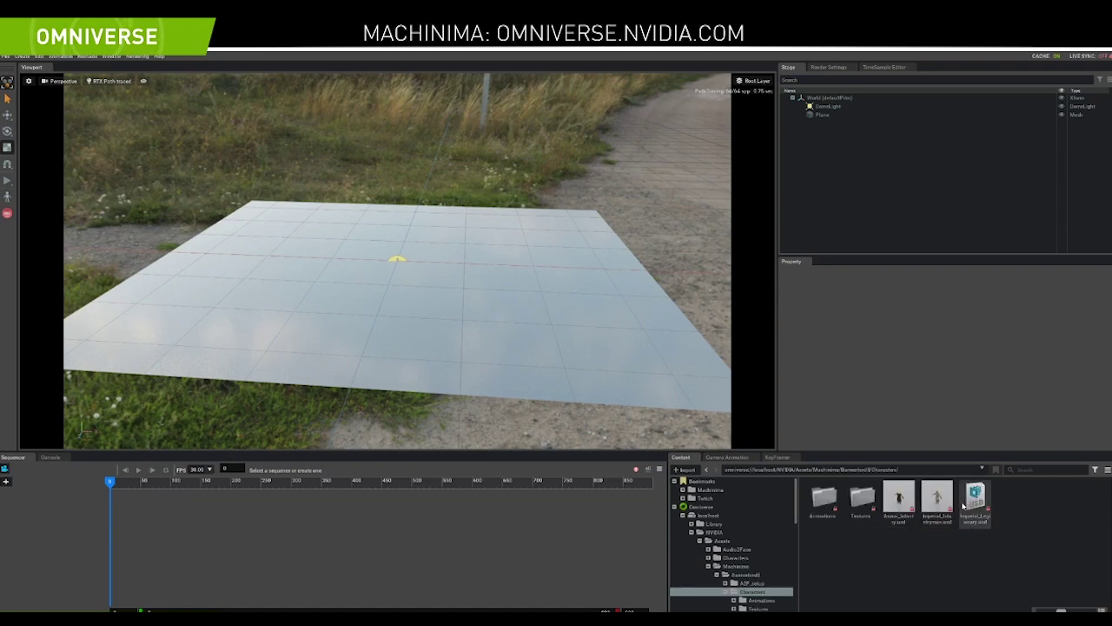
scroll(743, 600, down, 3)
Open the Squad character models and place SK_Gb_Automatic_Rifleman near the centre of the plane
click(740, 581)
click(740, 563)
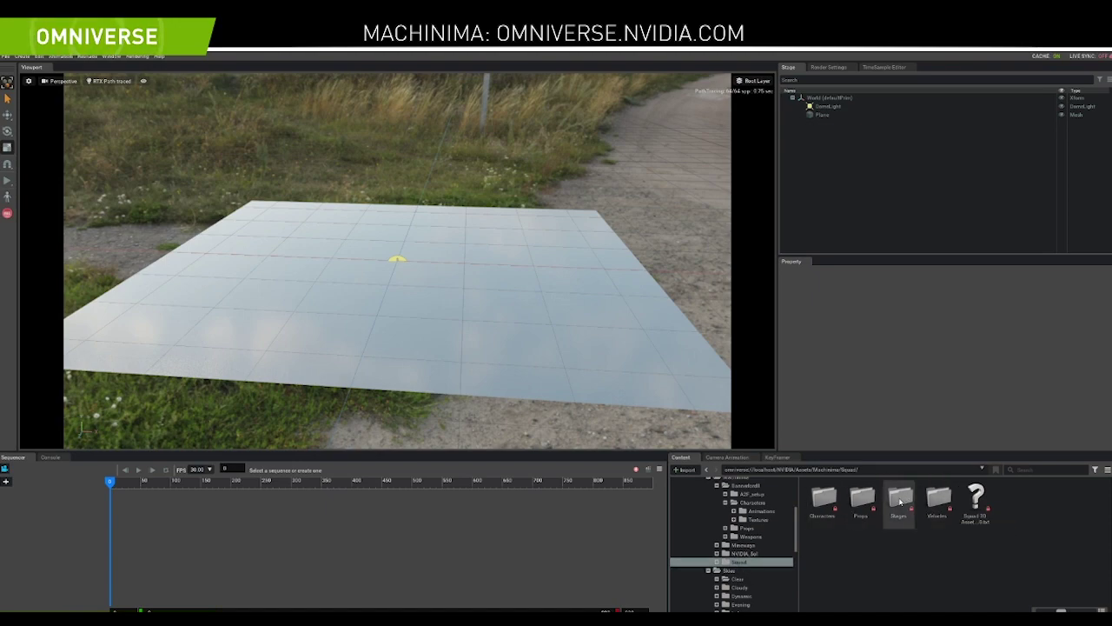
double_click(823, 499)
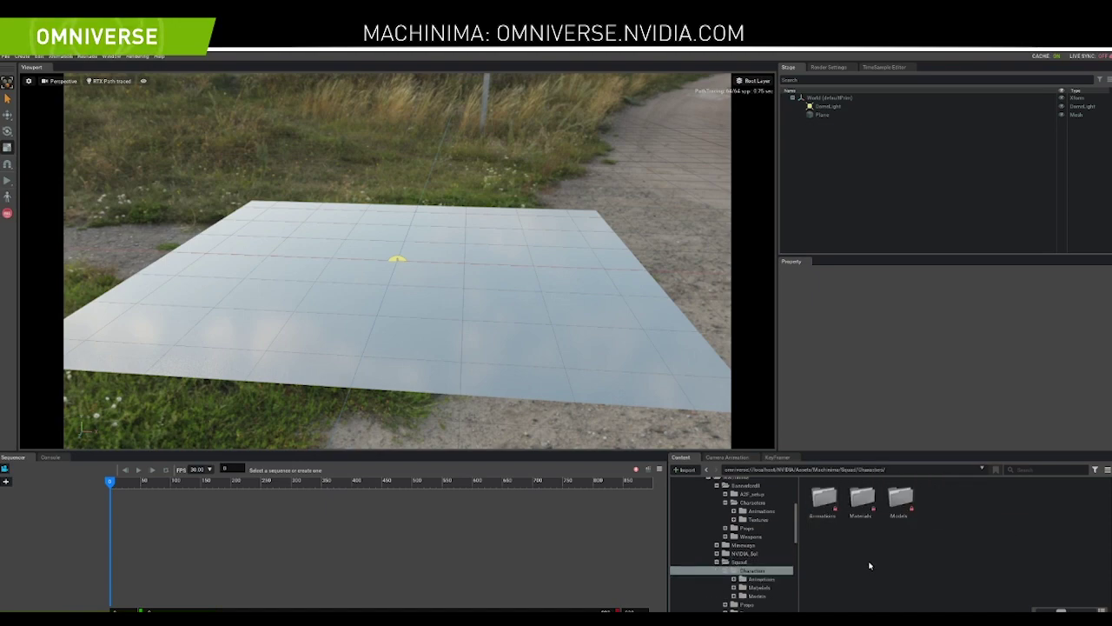
double_click(900, 502)
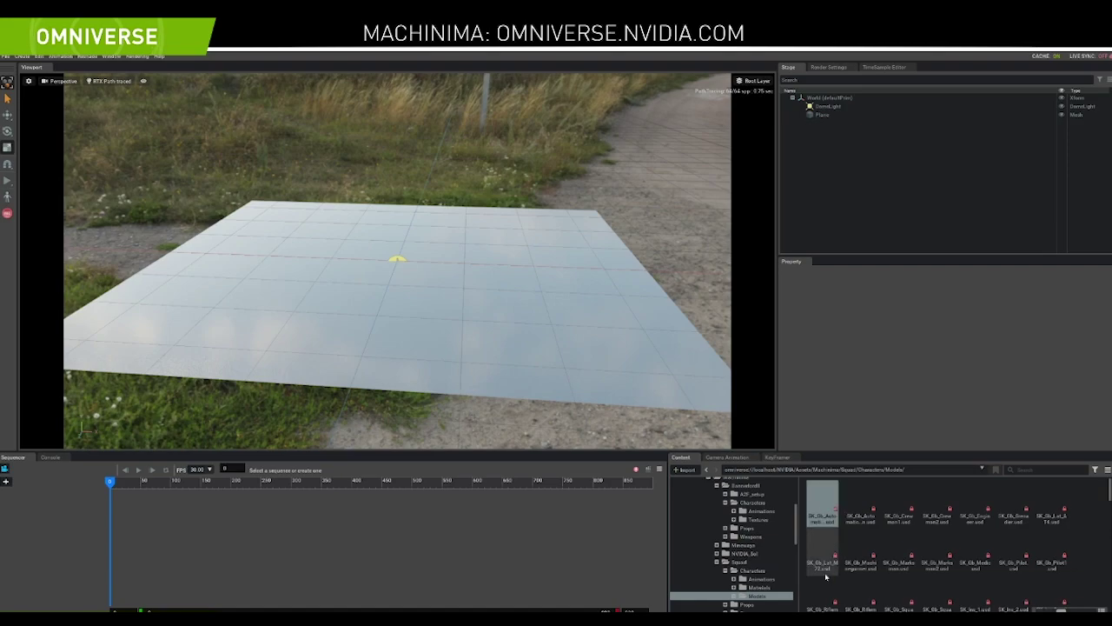
drag(821, 516, 408, 266)
Move the rifleman along the Z axis to about -87 and view it on the plane from another angle
scroll(420, 330, up, 3)
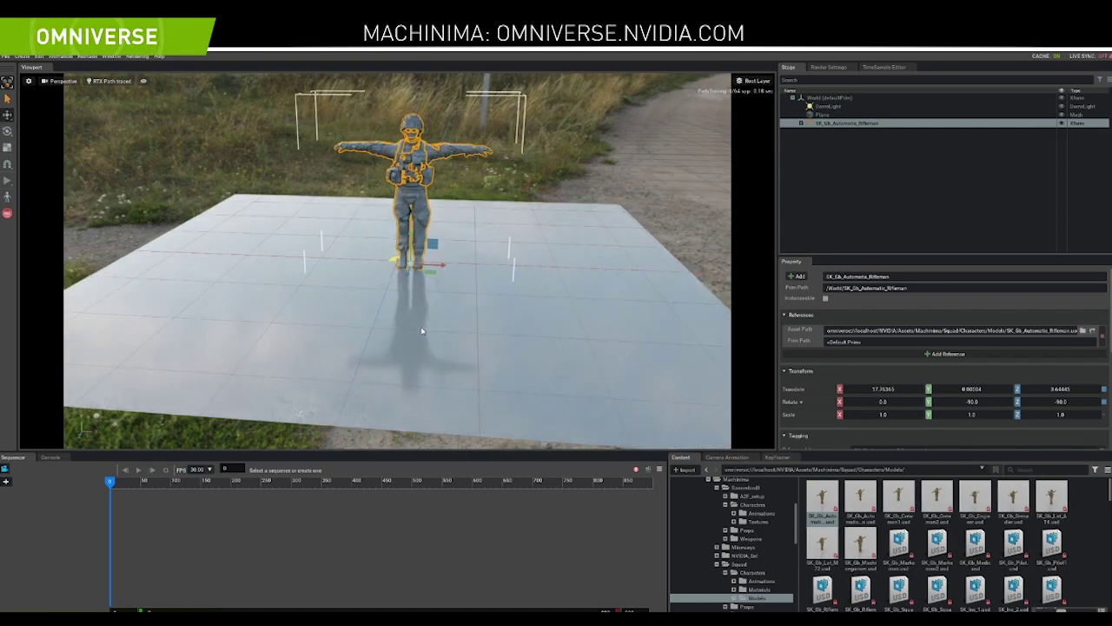
alt+drag(394, 309, 373, 251)
scroll(473, 340, up, 1)
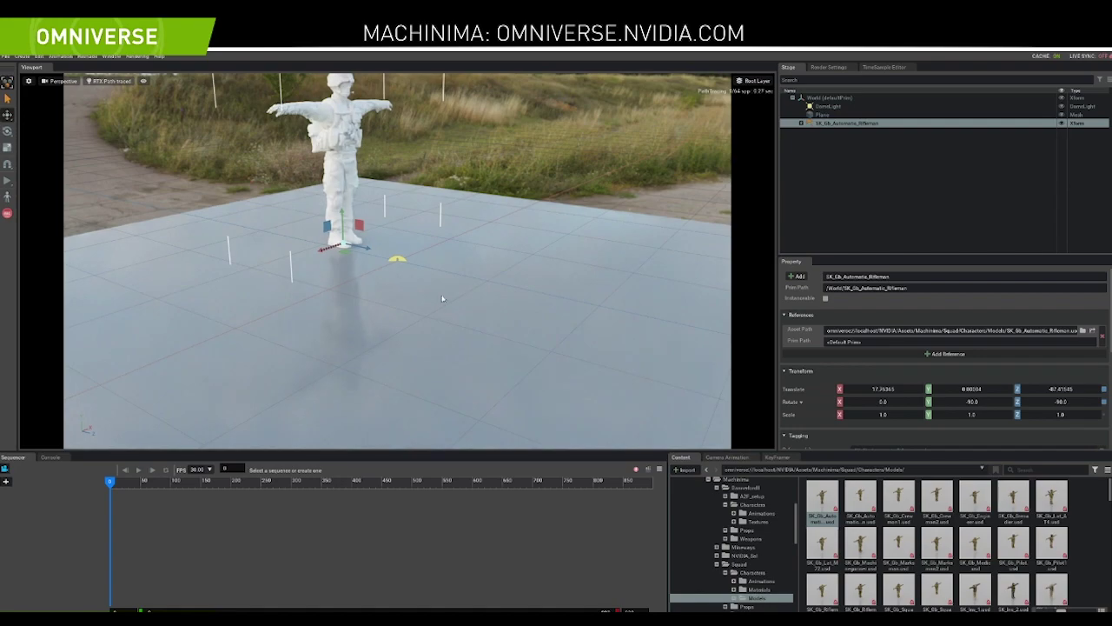
alt+drag(435, 331, 458, 314)
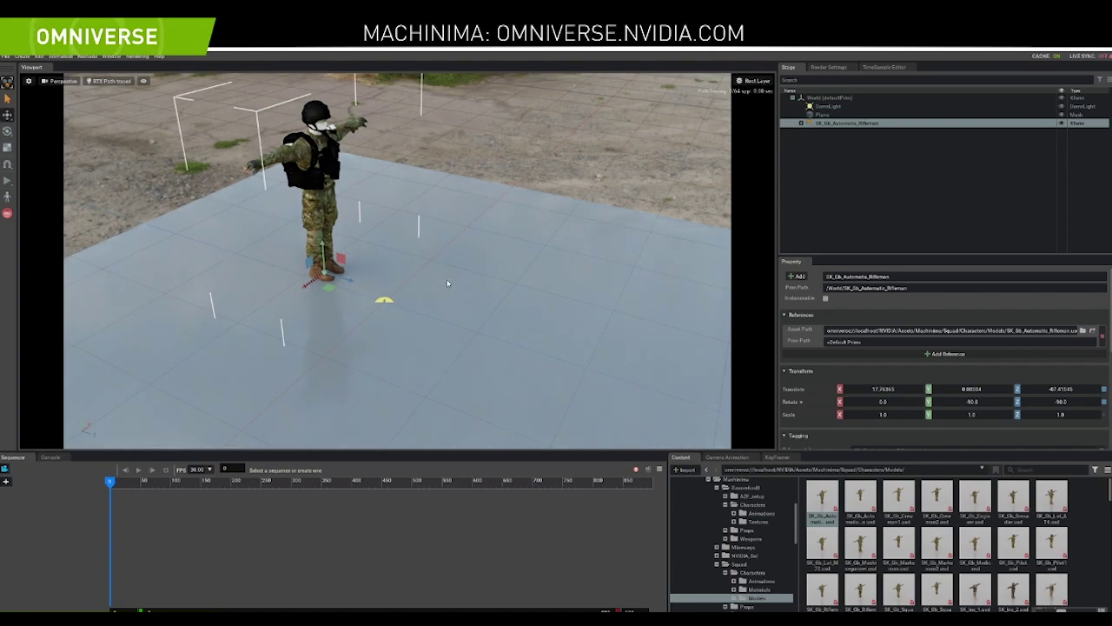
click(475, 144)
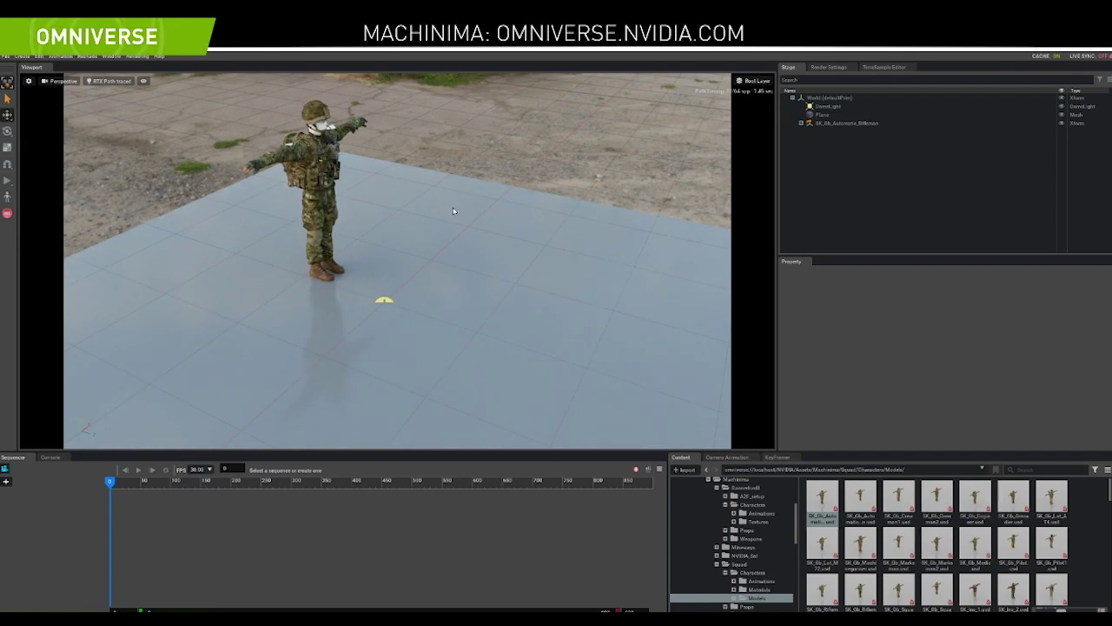
middle_drag(461, 154, 414, 179)
click(142, 85)
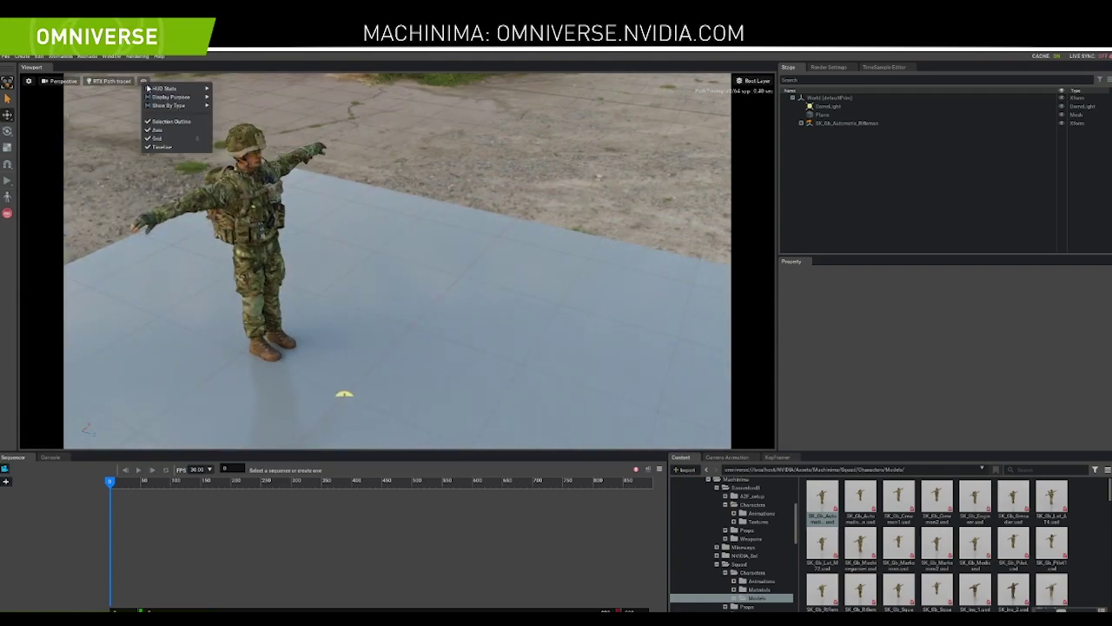
mouse_move(164, 91)
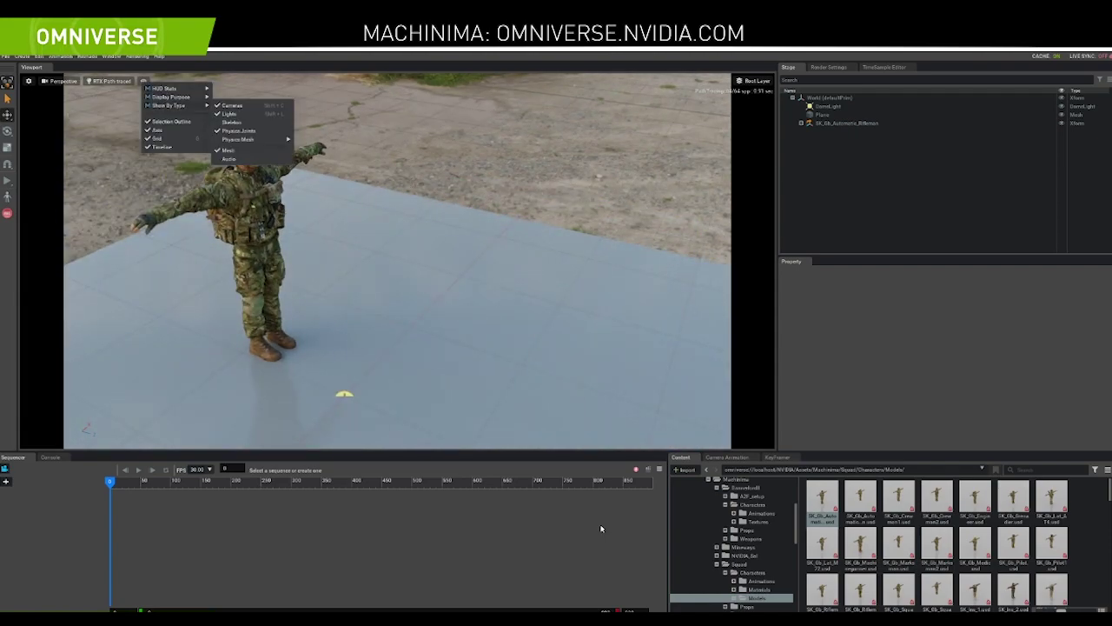
Open the Mineways character assets and place the Bob model on the plane beside the rifleman
click(748, 548)
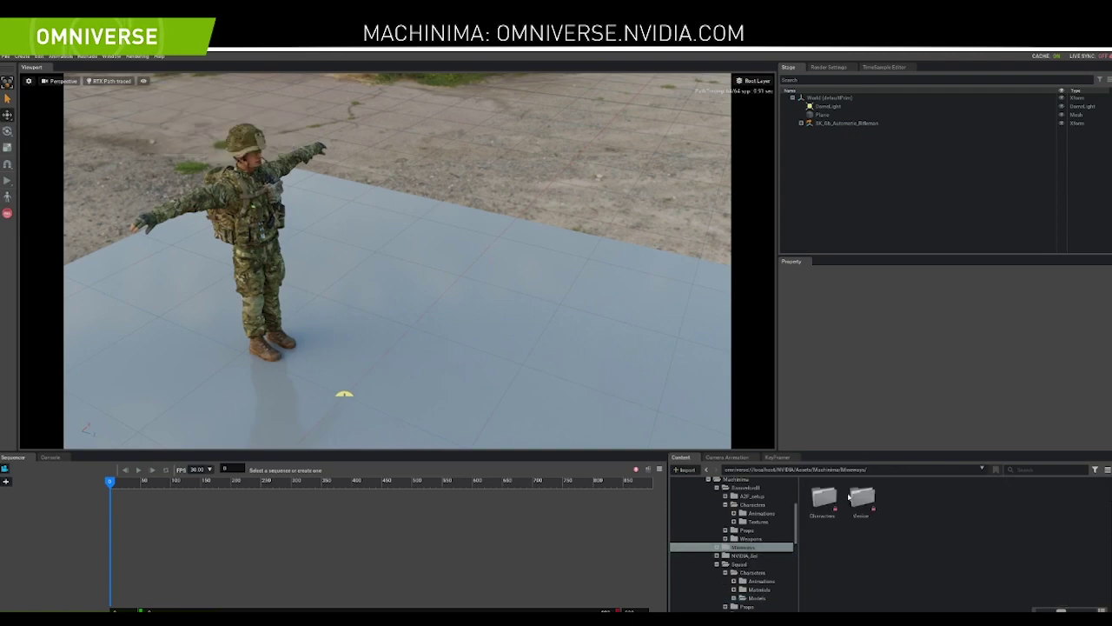
double_click(823, 499)
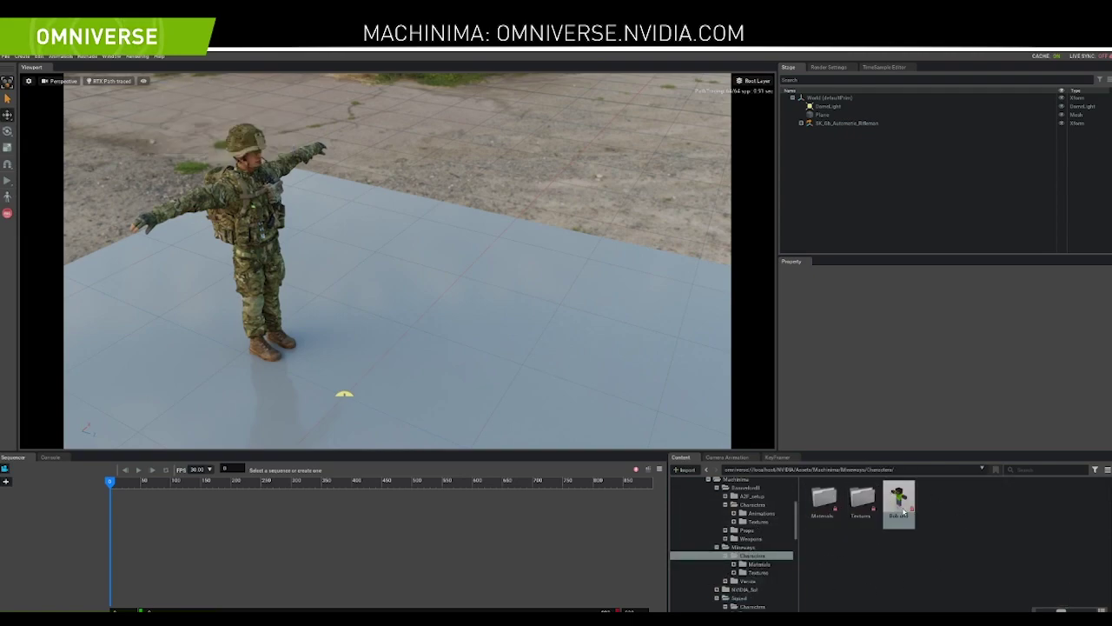
drag(898, 497, 272, 342)
Rotate Bob to about -161 in Y, reposition him near the rifleman's feet and scale him uniformly to 0.29
key(e)
key(w)
drag(334, 396, 333, 486)
key(r)
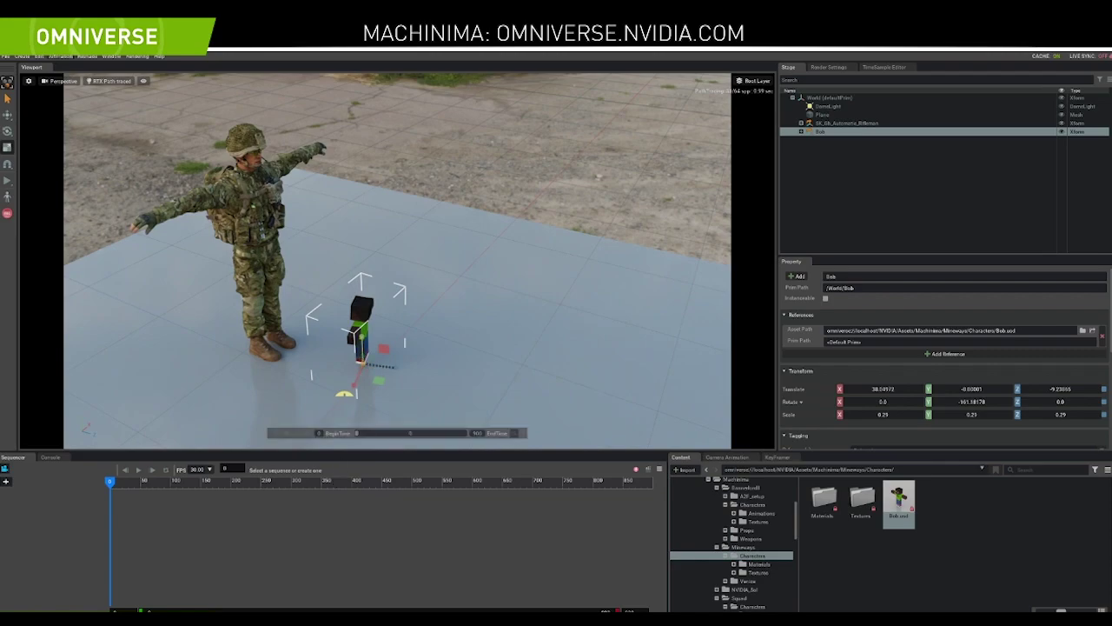
Turn on the display of skeletons in the viewport
click(67, 57)
click(900, 165)
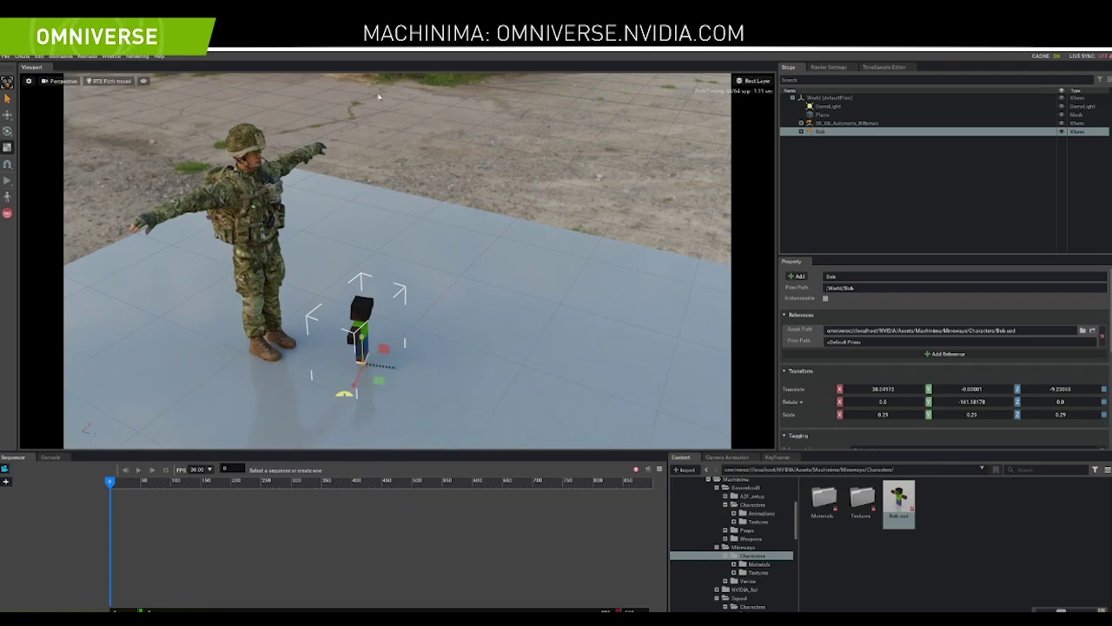
click(145, 83)
mouse_move(159, 96)
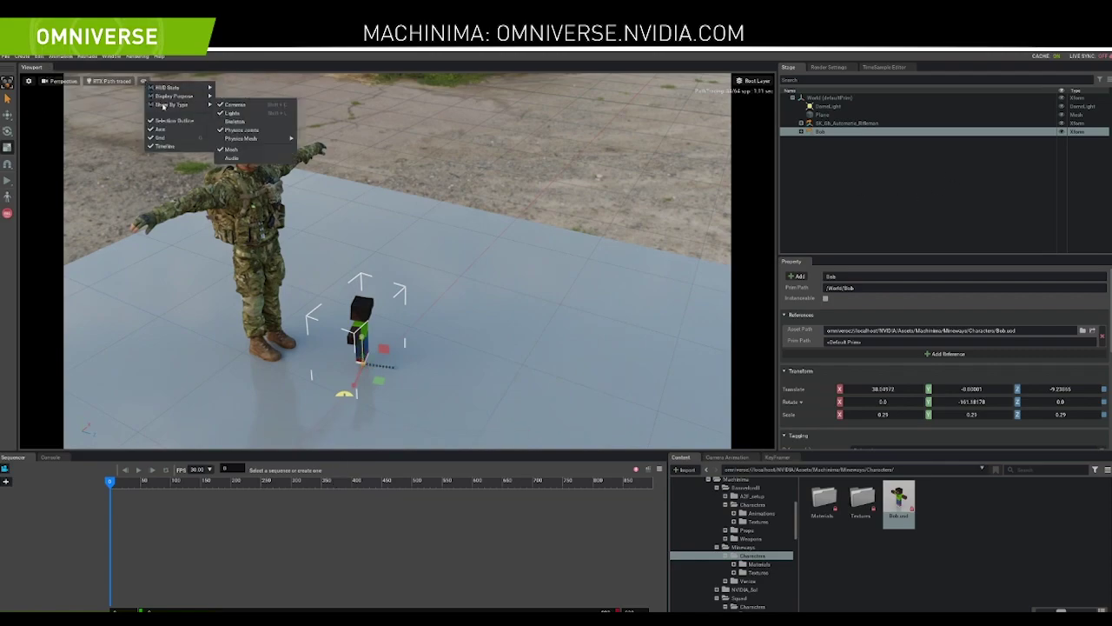
click(235, 121)
Rotate the rifleman's upper arms, the left to about -16 in Z, and bend the right and left forearms to about -76 and -85 in Z
click(228, 193)
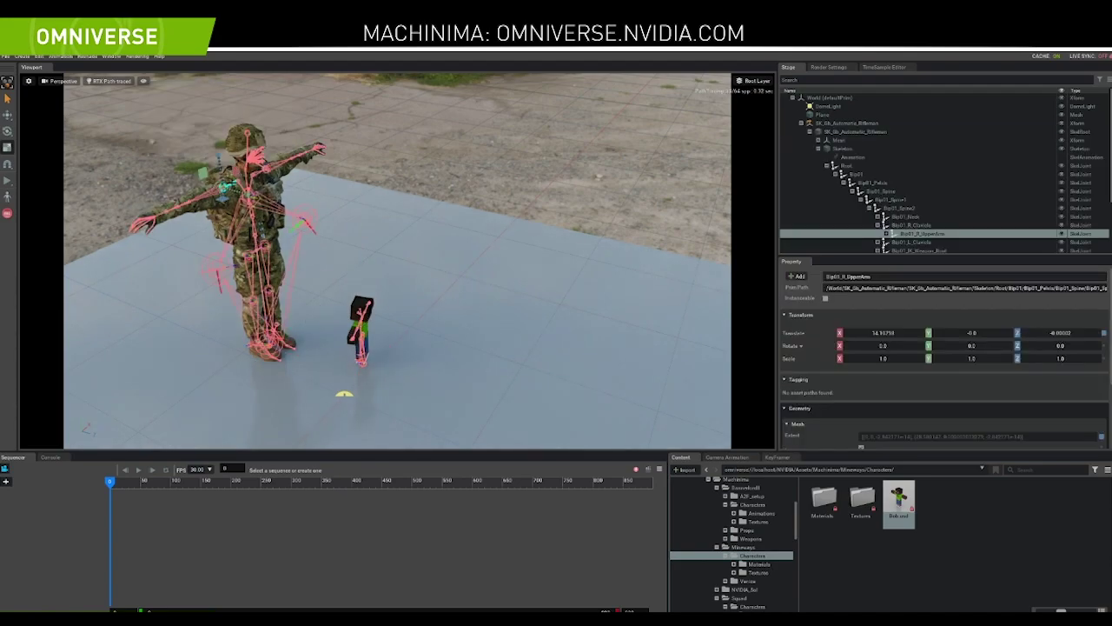
drag(229, 202, 253, 185)
click(256, 161)
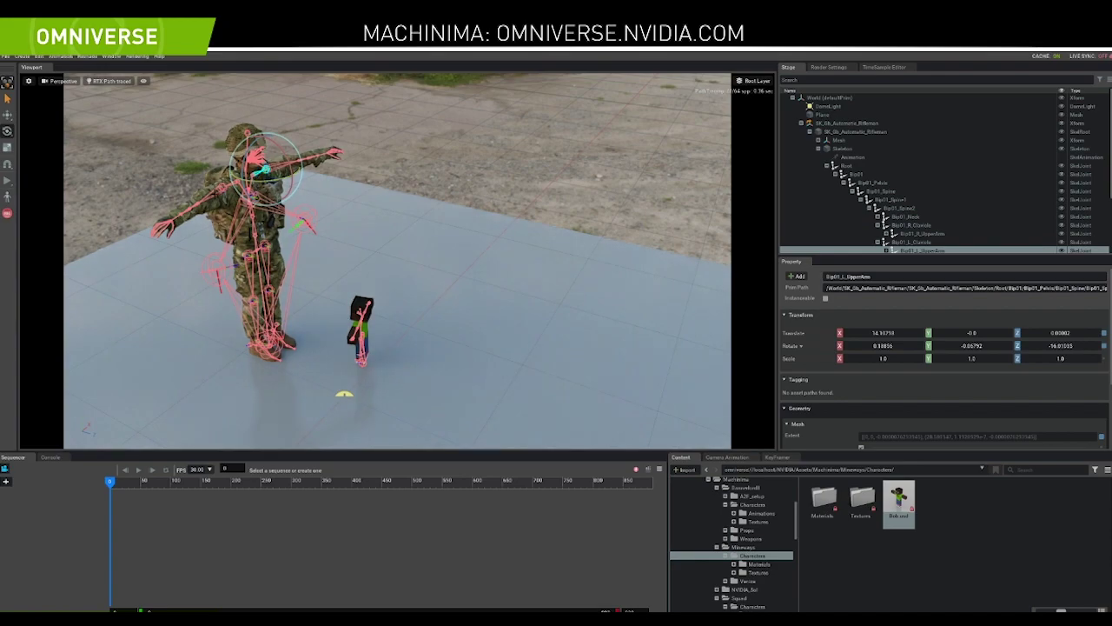
click(230, 198)
drag(207, 220, 265, 203)
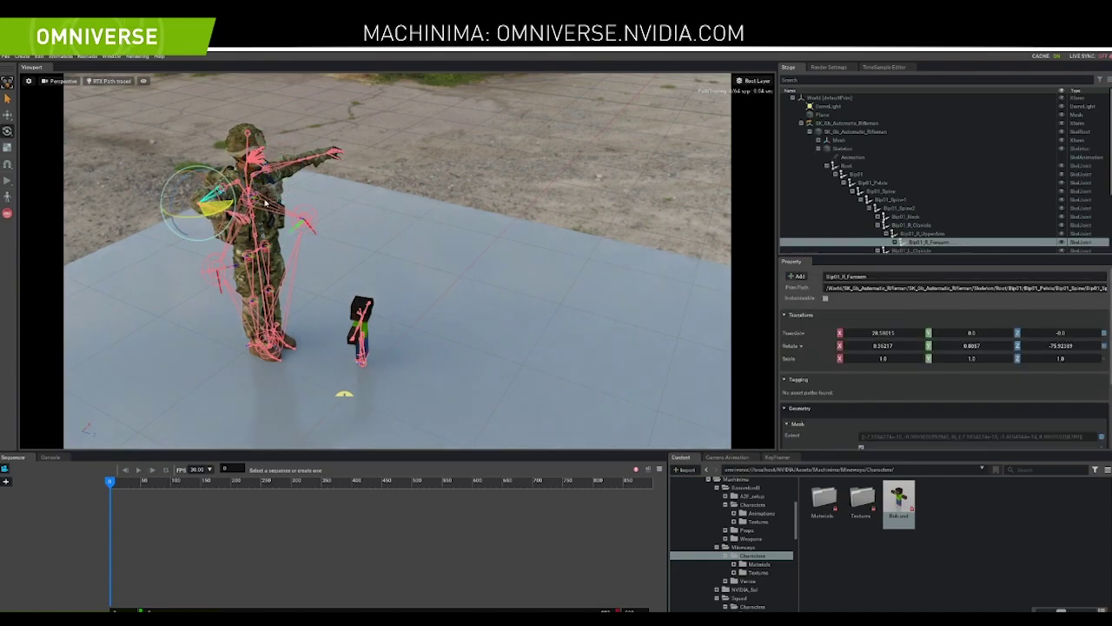
click(286, 165)
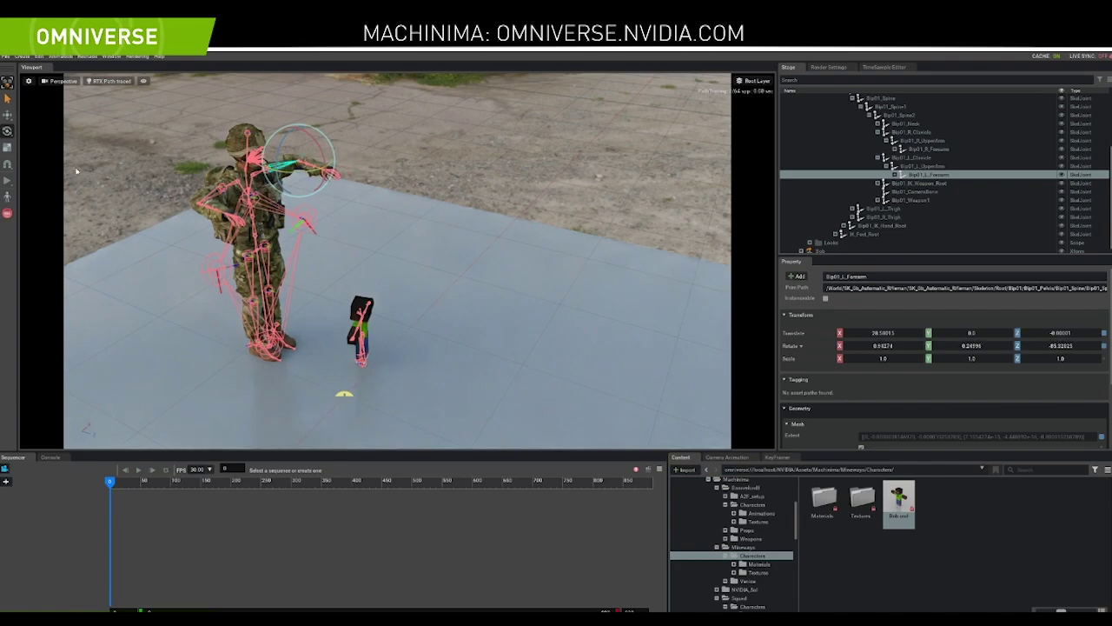
Swing both of the rifleman's upper arms further forward, the left one to about -69 in Z
click(227, 187)
drag(228, 205, 281, 177)
click(263, 170)
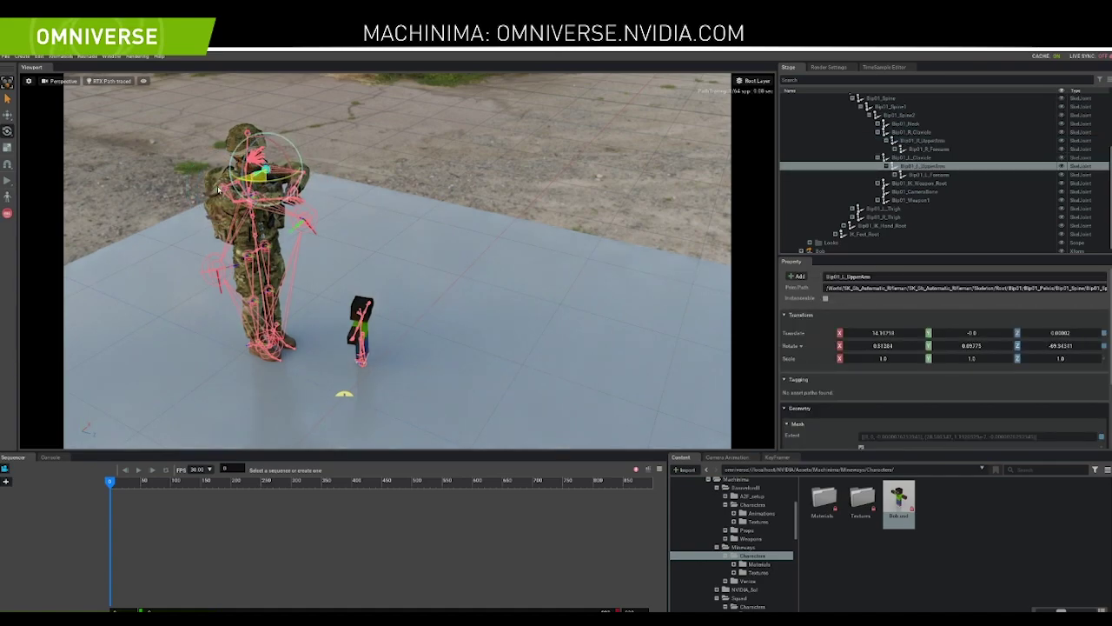
Raise Bob to about 103 in Y in front of the rifleman's hands, at about Z -30, and turn him to about -179 in Y
click(370, 348)
key(w)
drag(380, 346, 304, 200)
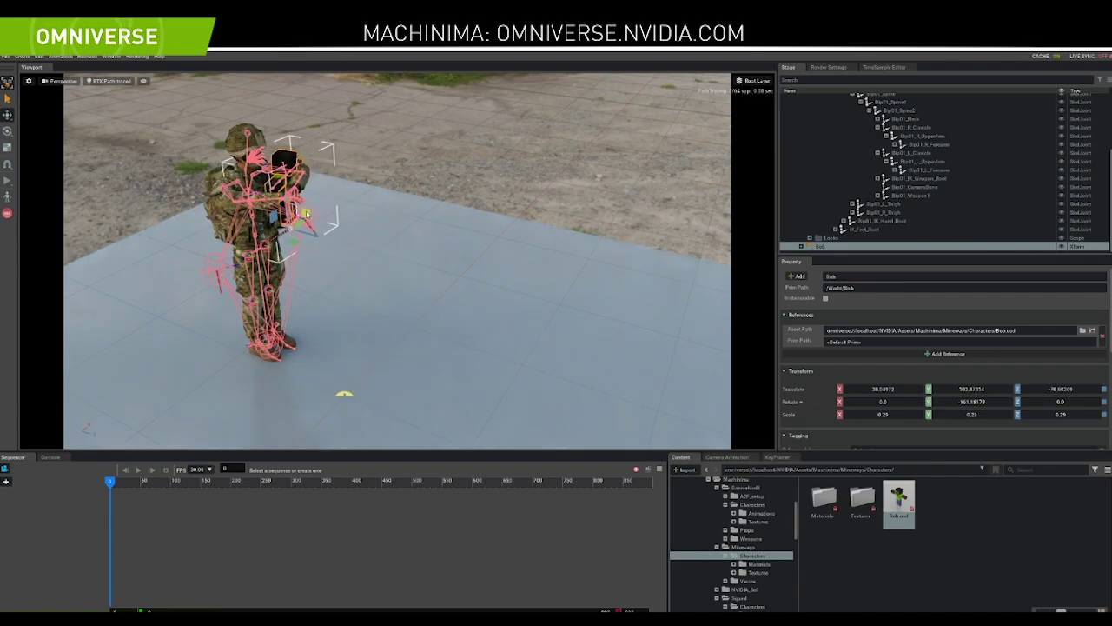
key(f)
alt+drag(487, 200, 513, 261)
drag(408, 323, 544, 363)
key(e)
Rotate the rifleman's left upper arm to about -98 in Z and open the left forearm to about -19 in Z
click(415, 199)
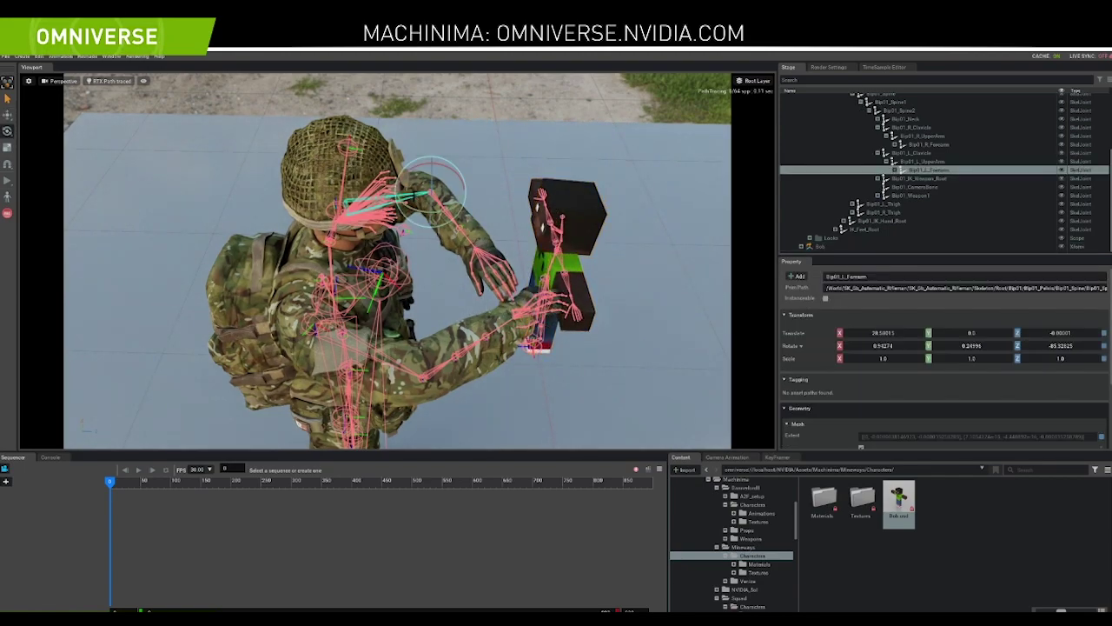
click(923, 161)
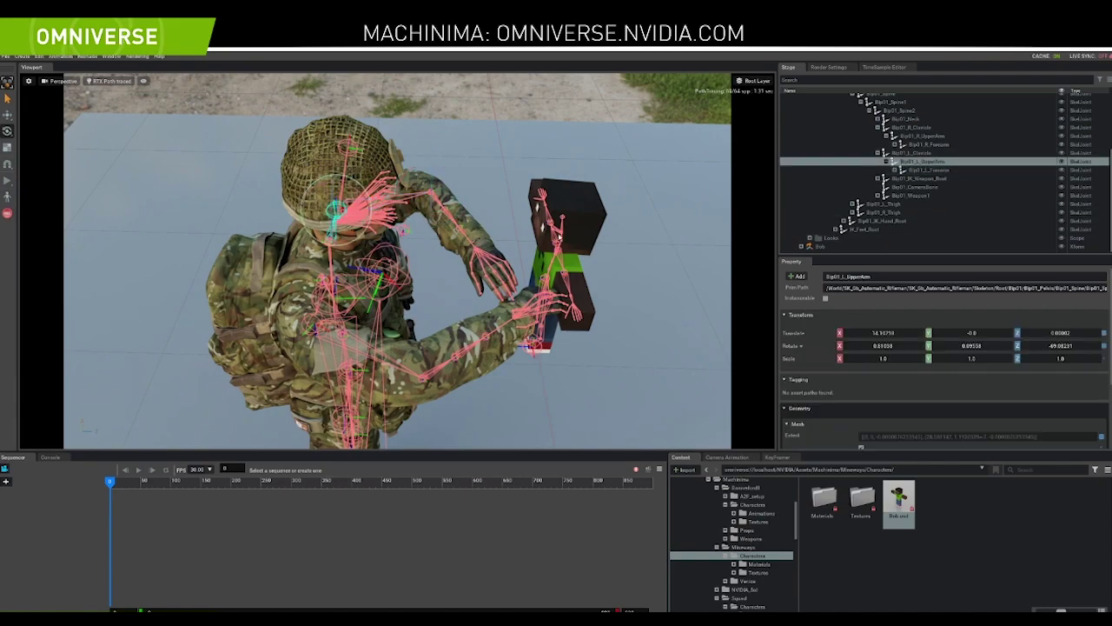
drag(345, 235, 400, 261)
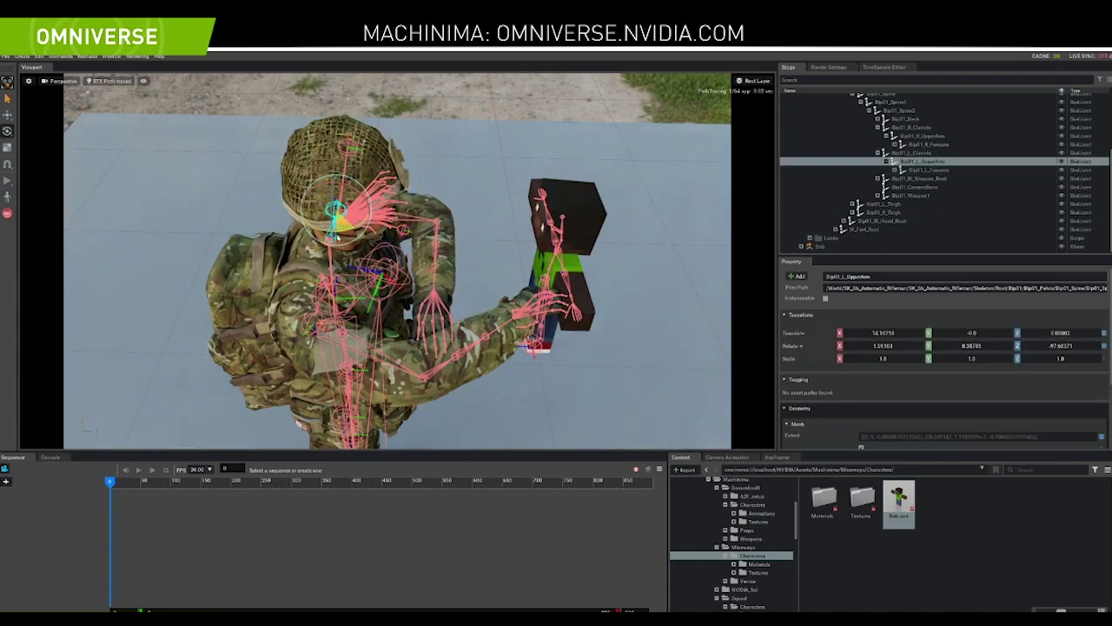
click(799, 170)
drag(456, 247, 445, 226)
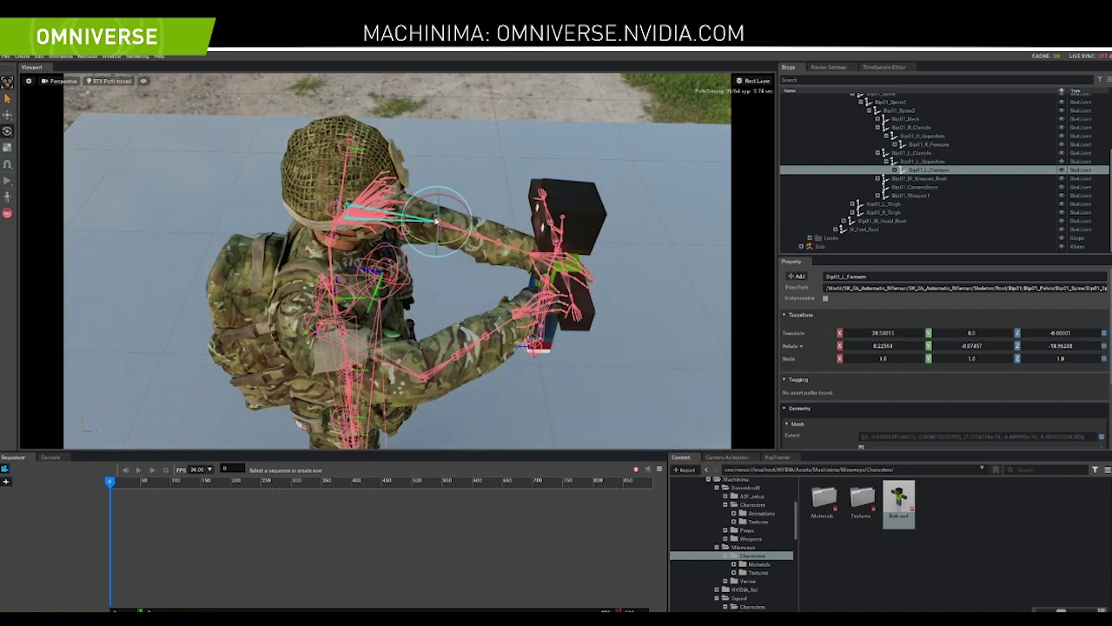
Rotate the rifleman's left forearm to about -99 in X, -27 in Y and 11 in Z
click(439, 189)
click(436, 223)
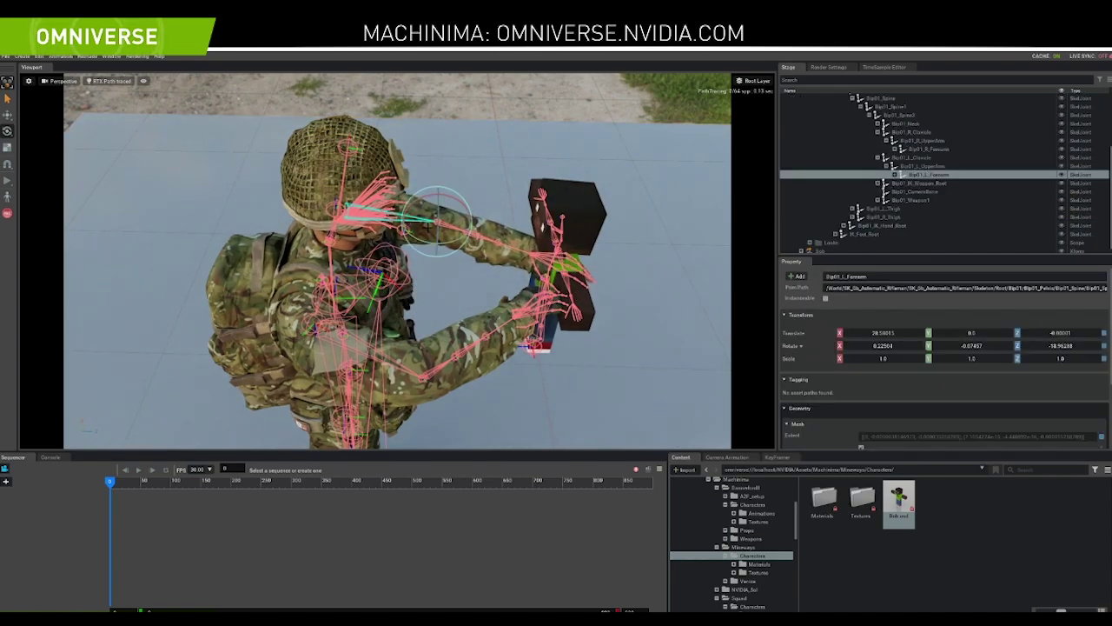
mouse_move(439, 233)
mouse_down()
mouse_move(440, 187)
mouse_move(445, 213)
mouse_up()
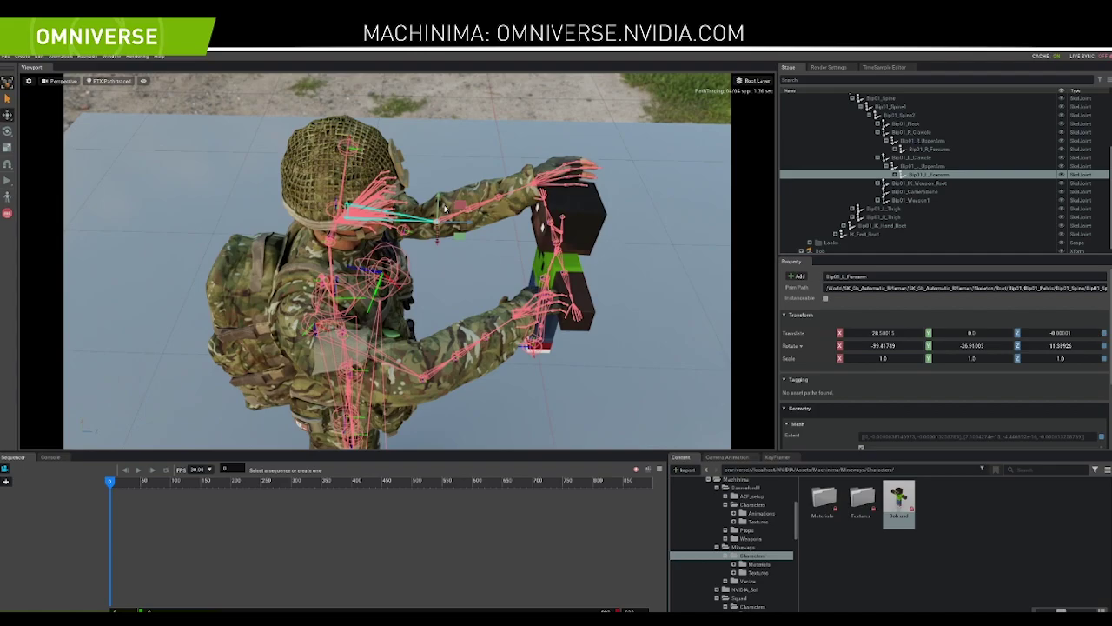
Rotate the rifleman's right forearm upward and his right upper arm to about -90 in Z
click(926, 150)
mouse_move(603, 262)
alt+mouse_down()
mouse_move(448, 214)
mouse_move(456, 224)
mouse_move(643, 229)
mouse_move(611, 228)
mouse_move(632, 212)
mouse_move(619, 249)
alt+mouse_up()
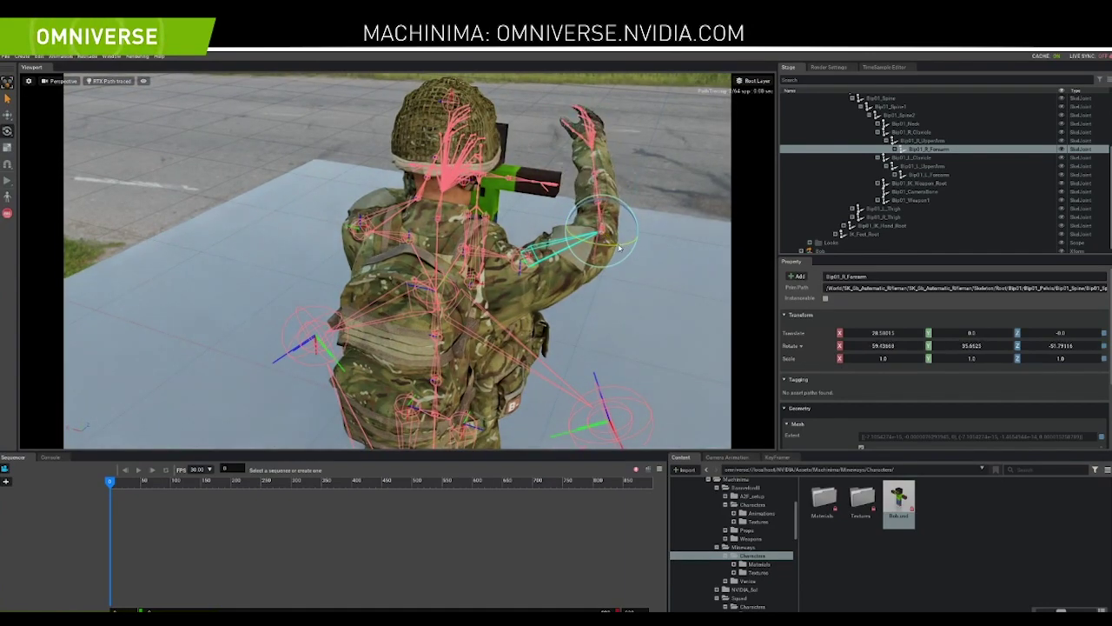
click(507, 259)
drag(528, 278, 716, 224)
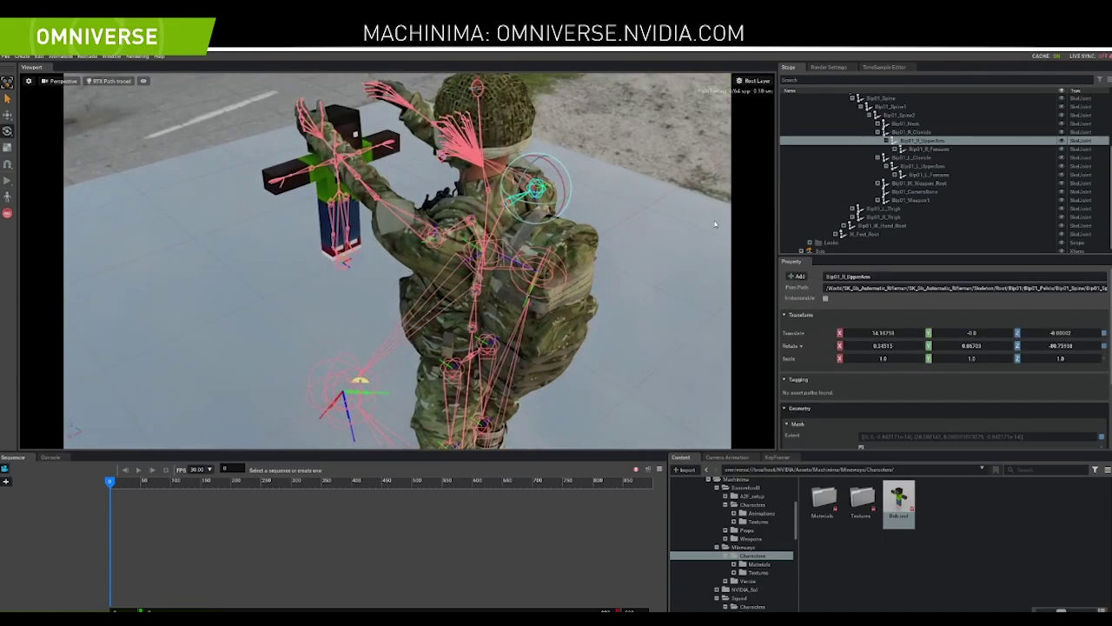
Readjust the rifleman's left forearm to about -44 in X and -34 in Y so the hand reaches Bob
click(925, 165)
click(933, 183)
click(927, 176)
mouse_move(358, 193)
mouse_down()
mouse_move(377, 184)
mouse_move(403, 213)
mouse_move(364, 208)
mouse_up()
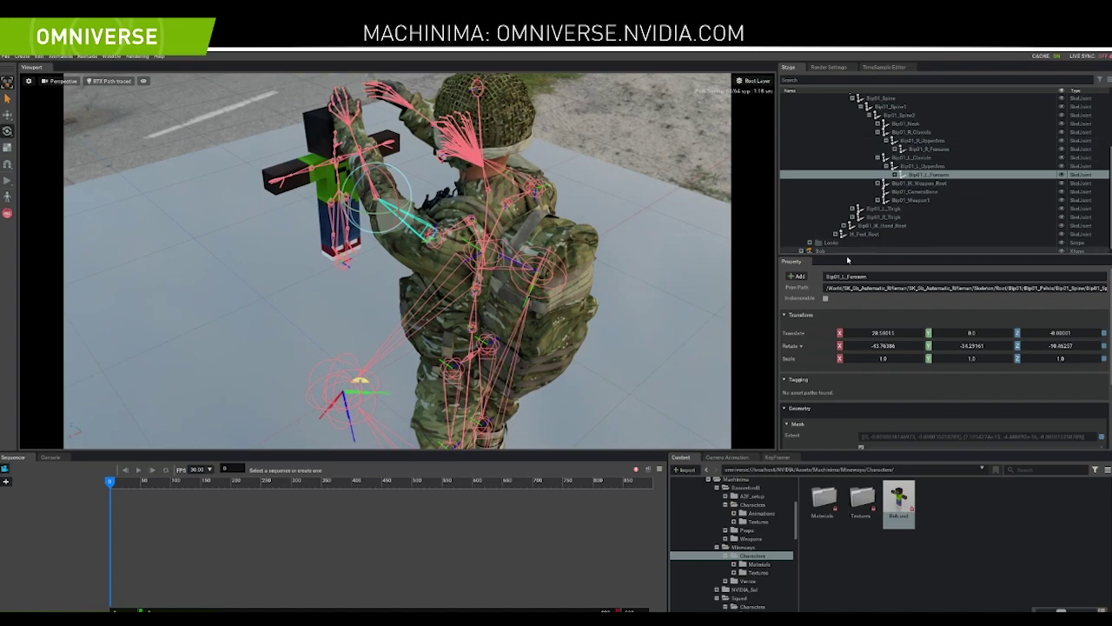
Lift Bob to about 138 in Y and -44 in Z above the rifleman's hands, and tilt him sideways
click(821, 251)
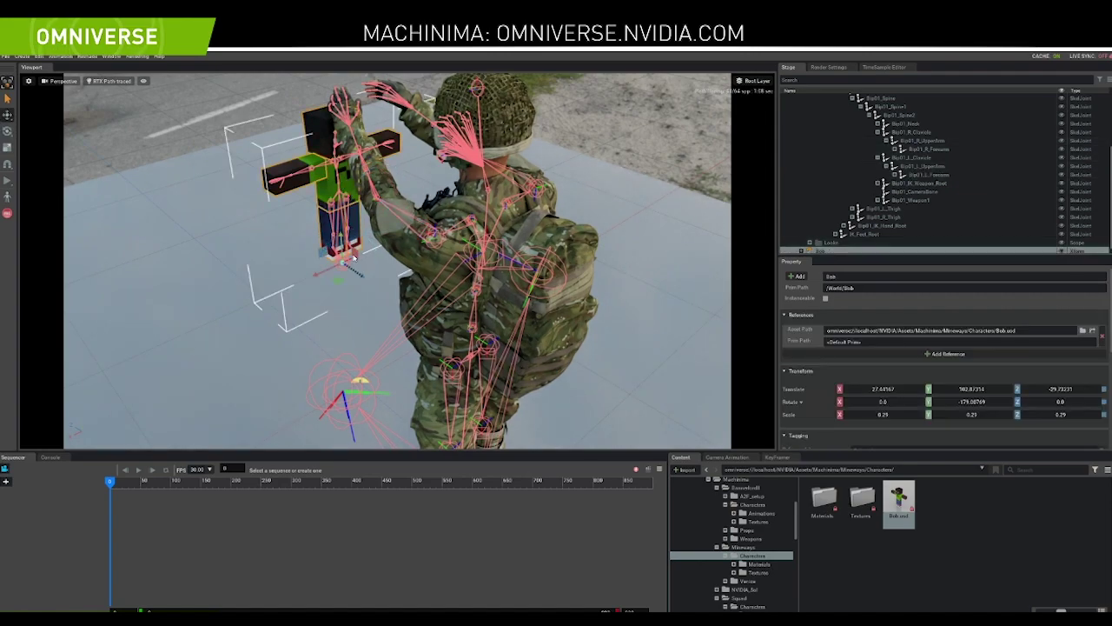
drag(324, 256, 403, 187)
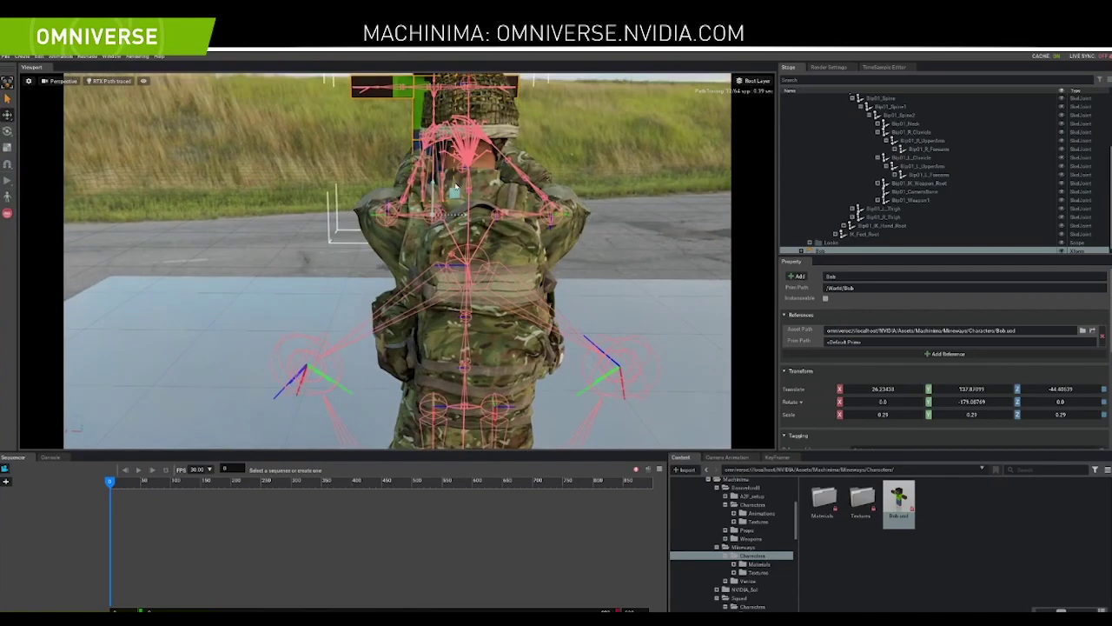
middle_drag(455, 185, 455, 275)
alt+drag(456, 275, 450, 318)
key(e)
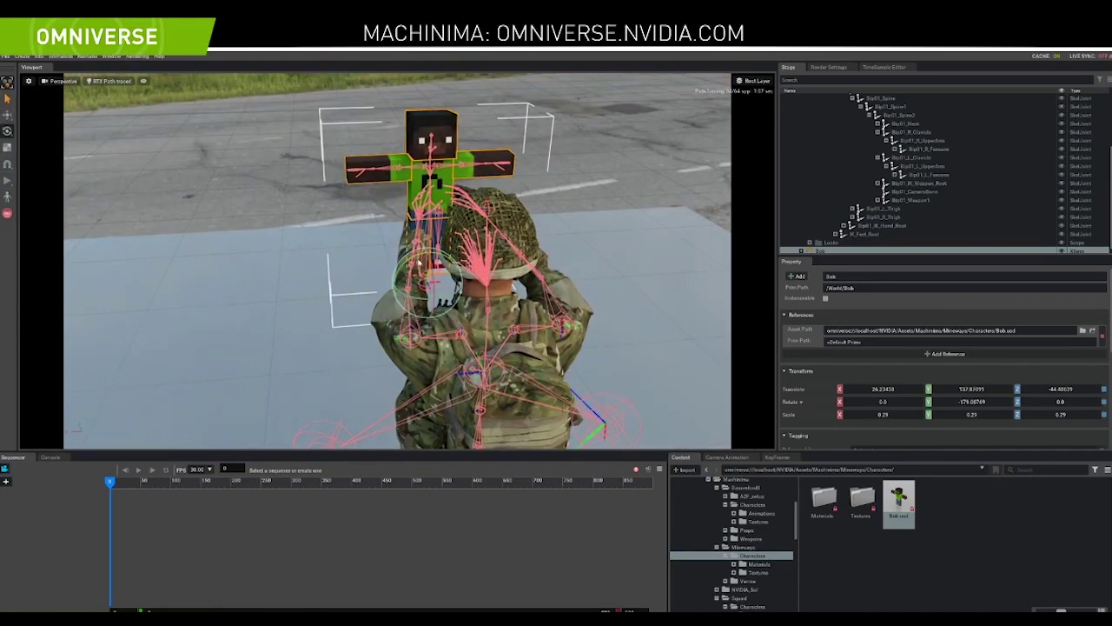
drag(418, 252, 438, 263)
key(w)
Rotate Bob's right lower leg to about -7 and his right upper leg to about -21 in Z
click(433, 231)
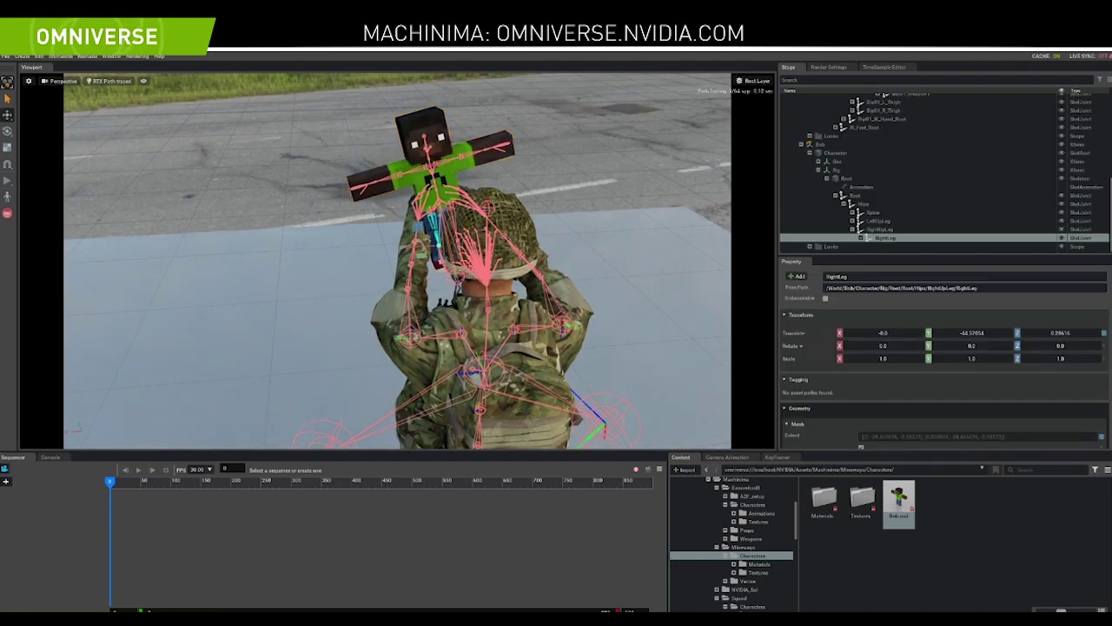
key(e)
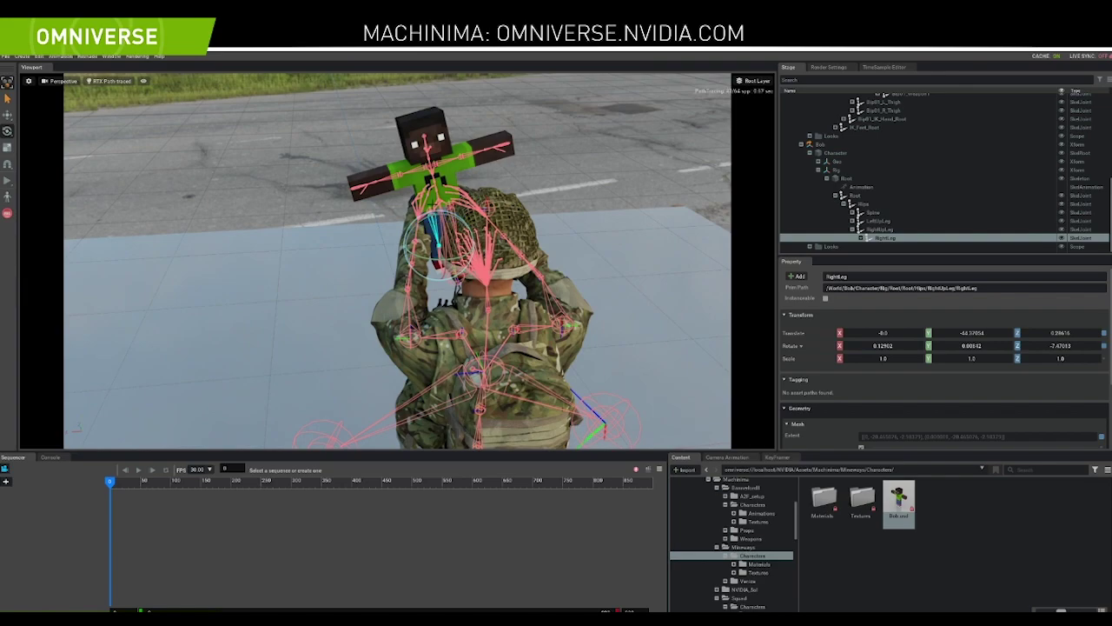
click(433, 210)
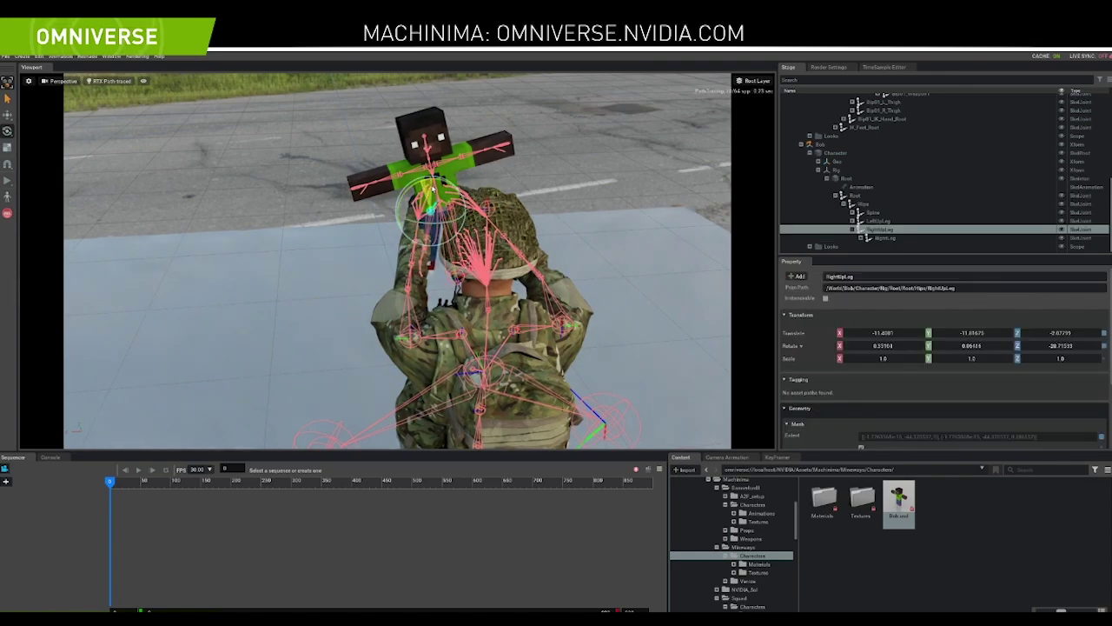
Raise Bob's arms by rotating the left arm to about 24 and the right arm to about -28 in Z
click(452, 161)
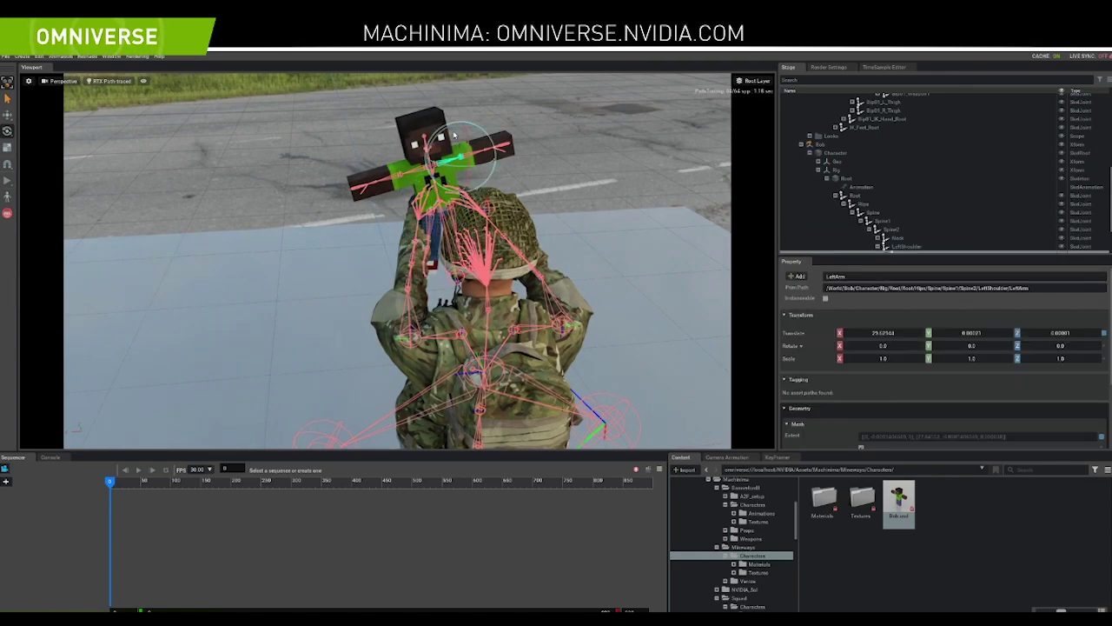
drag(452, 131, 441, 139)
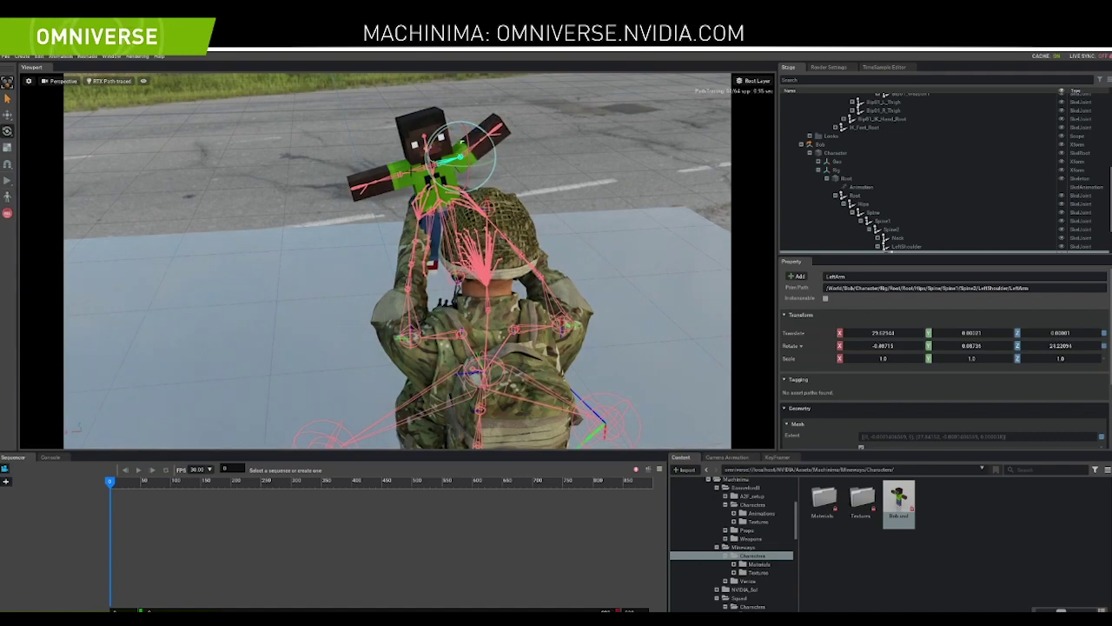
click(420, 154)
drag(387, 150, 402, 147)
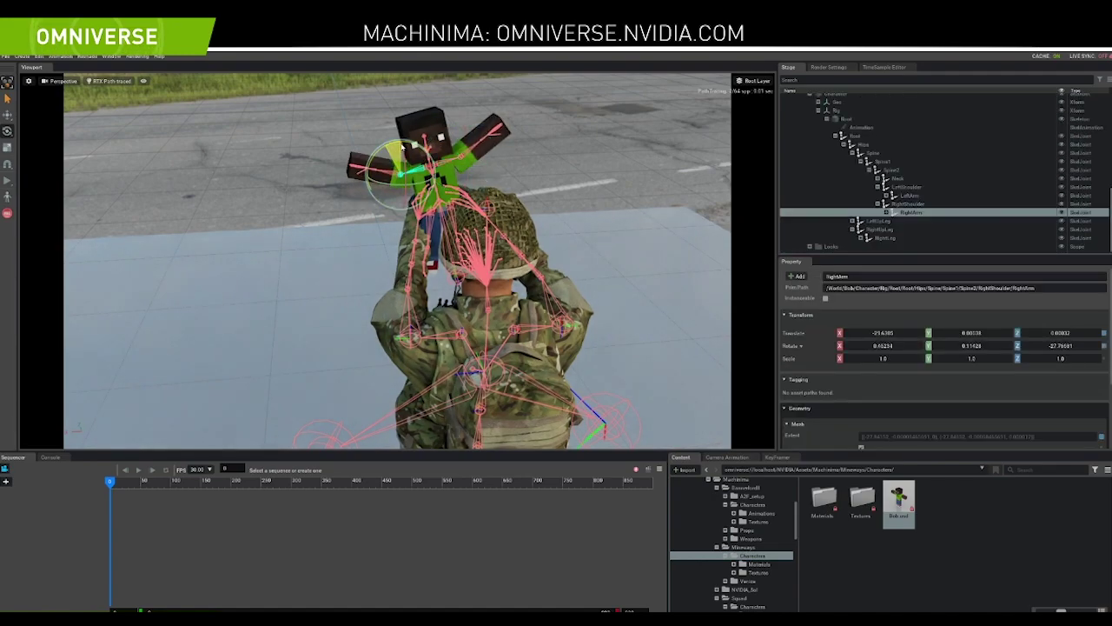
Save the pose of Bob's skeleton to its animation
click(843, 120)
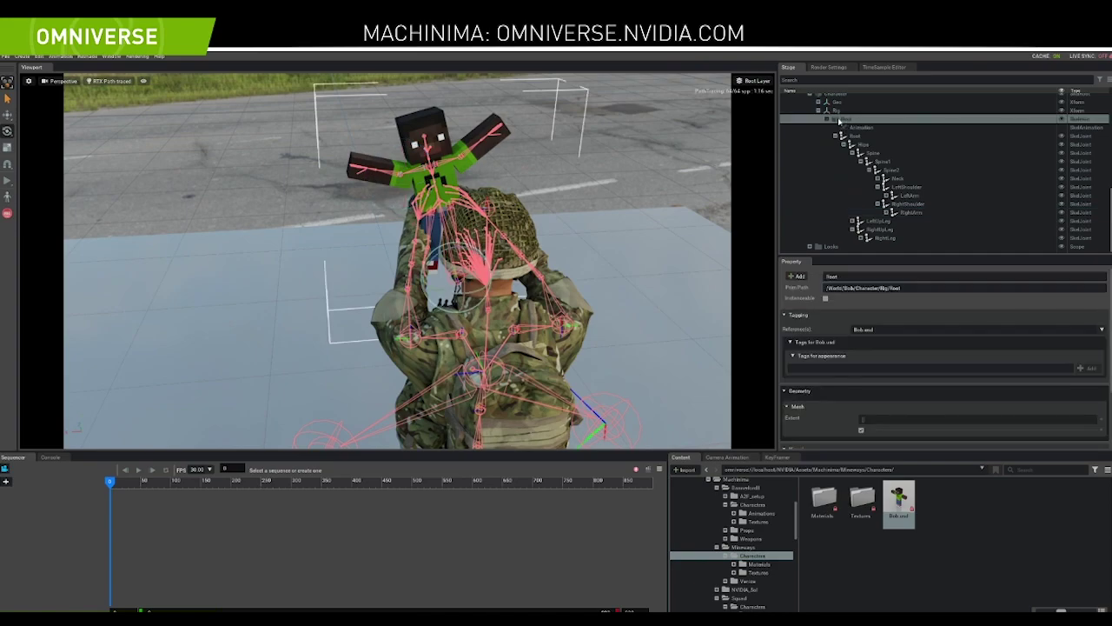
click(61, 58)
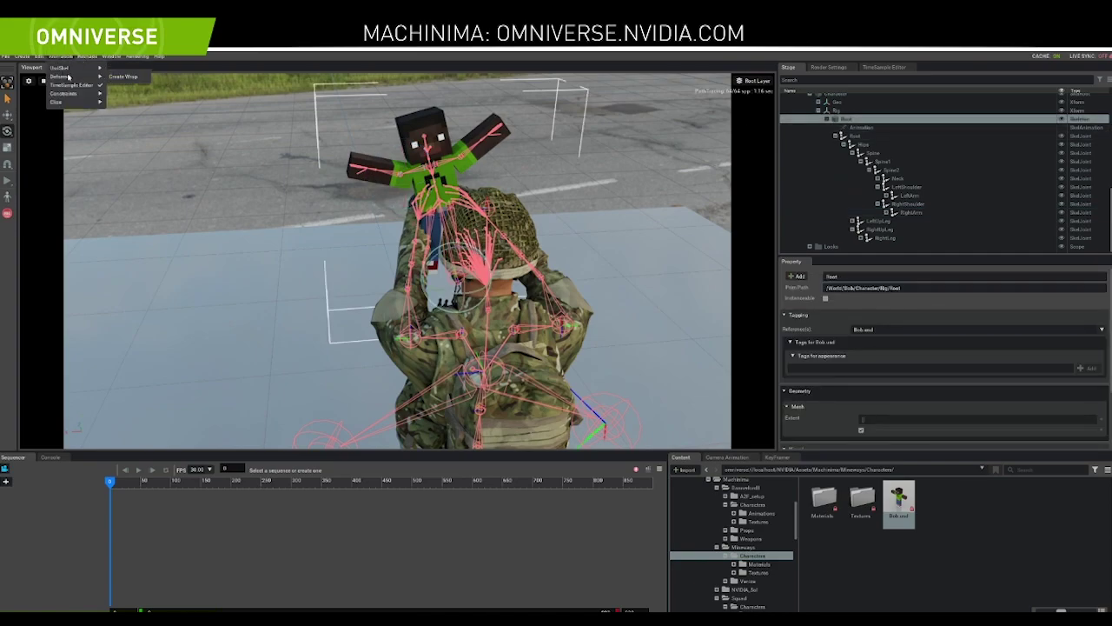
mouse_move(66, 101)
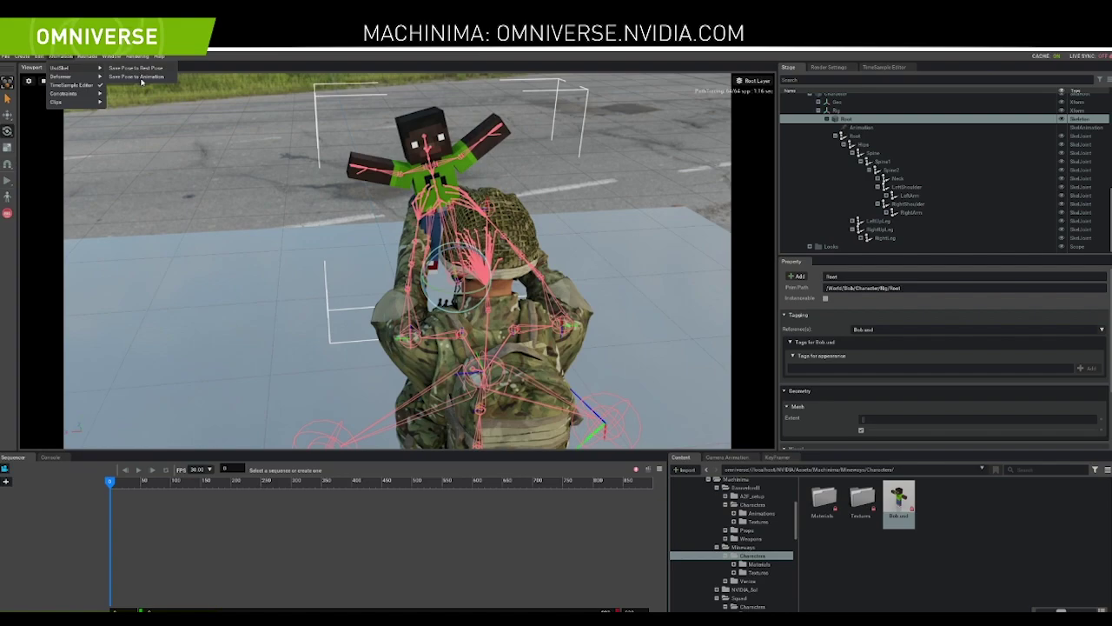
click(139, 77)
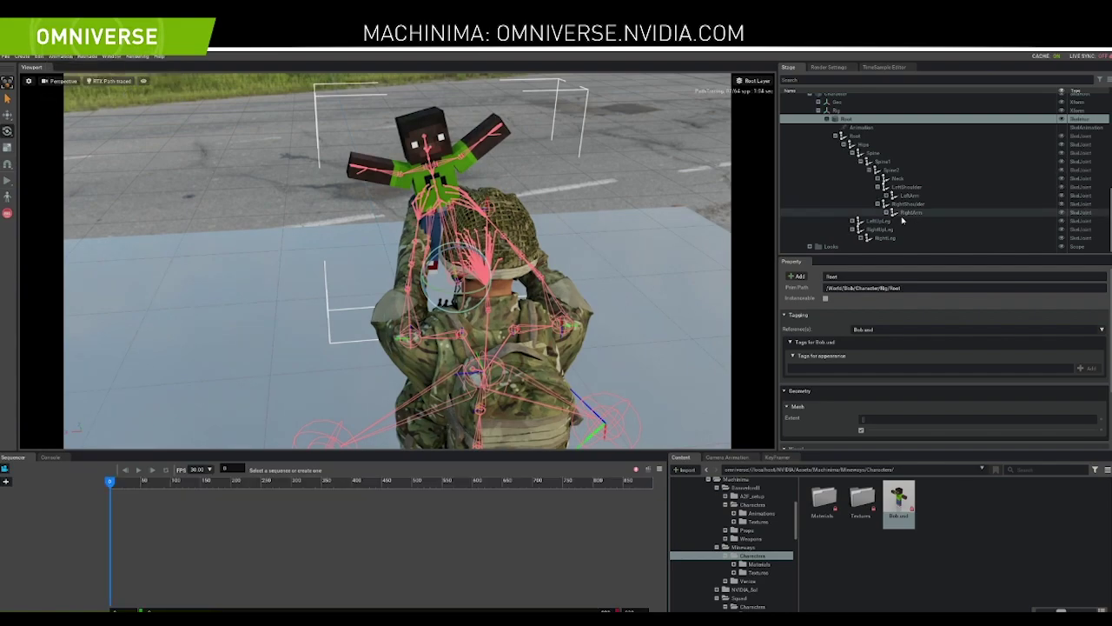
Save the pose of the rifleman's skeleton to its animation
scroll(921, 195, down, 6)
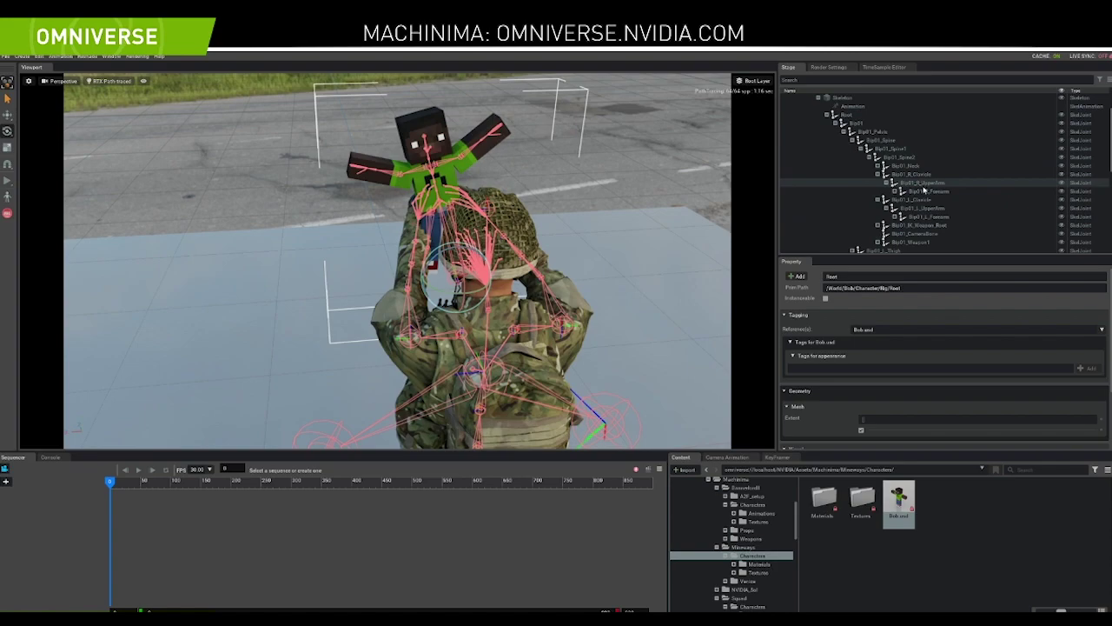
scroll(924, 189, up, 2)
click(843, 148)
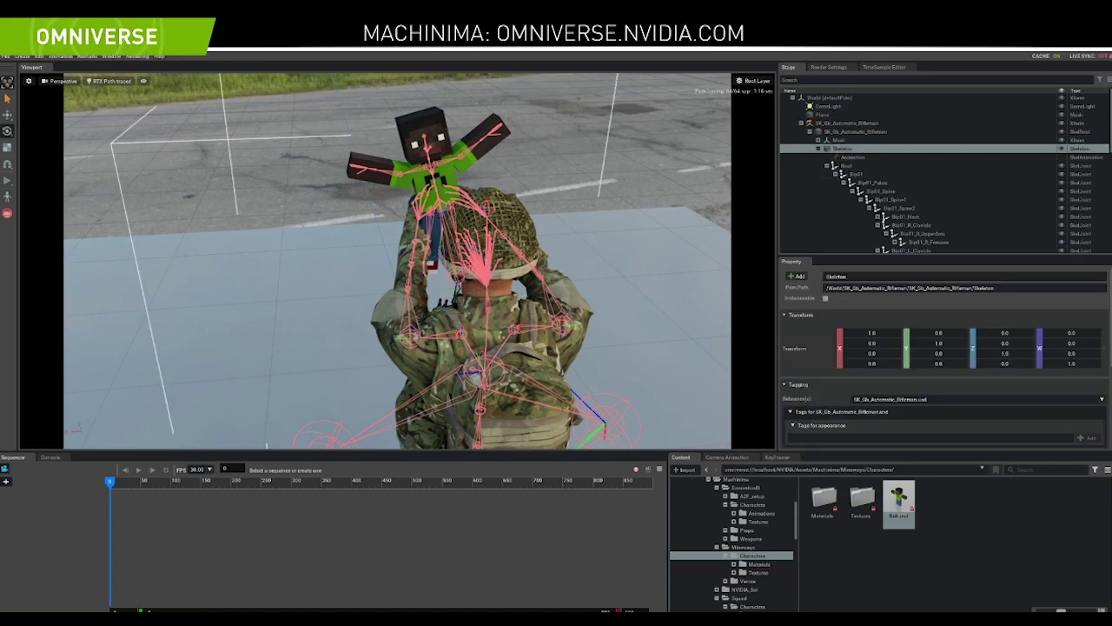
click(61, 57)
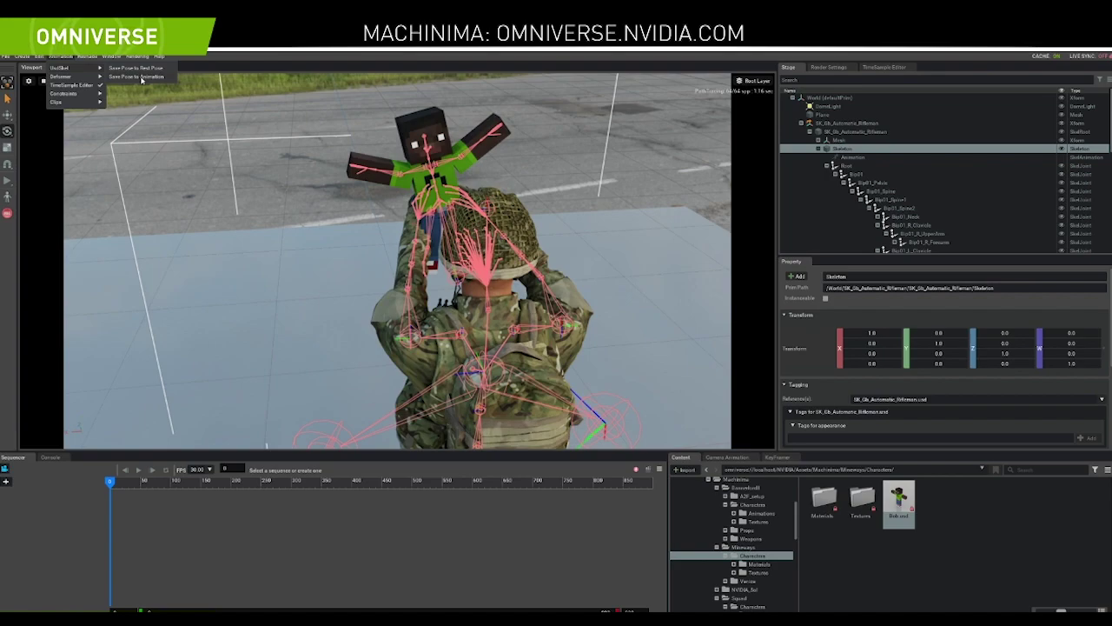
click(137, 77)
Shift Bob to about 132 in Y and -38 in Z, within the rifleman's hands
click(311, 127)
alt+drag(266, 316, 523, 287)
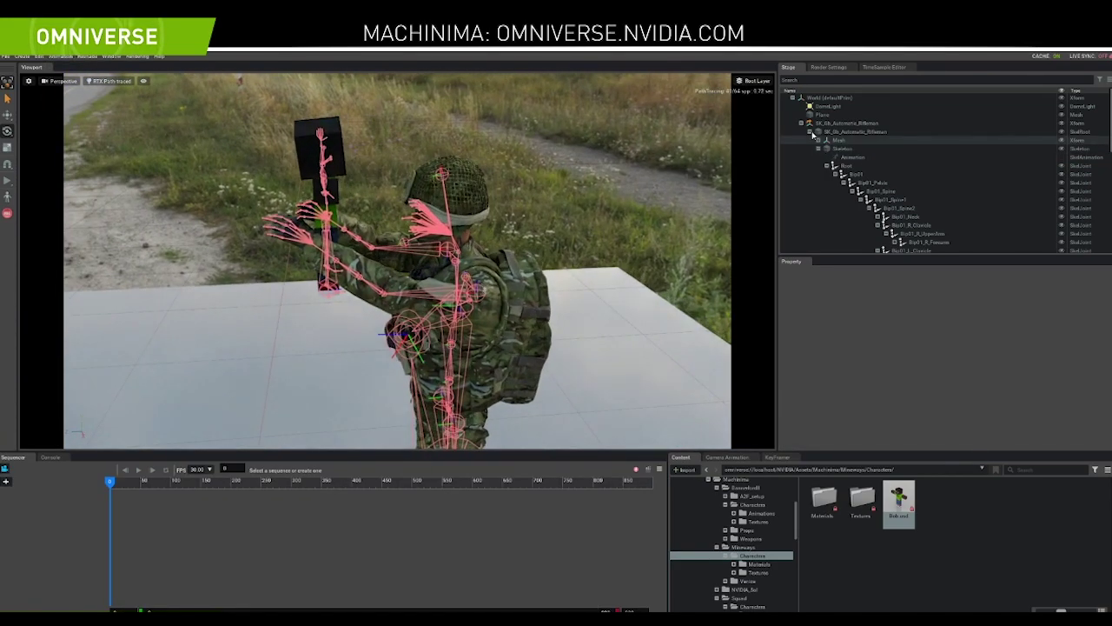
click(801, 124)
click(826, 132)
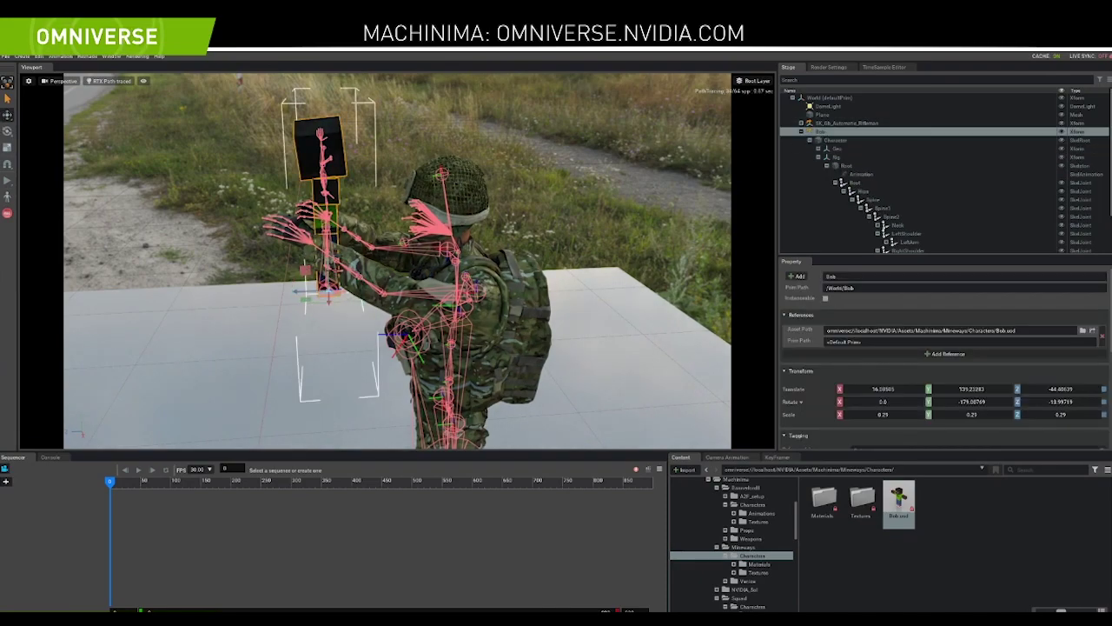
drag(305, 274, 161, 230)
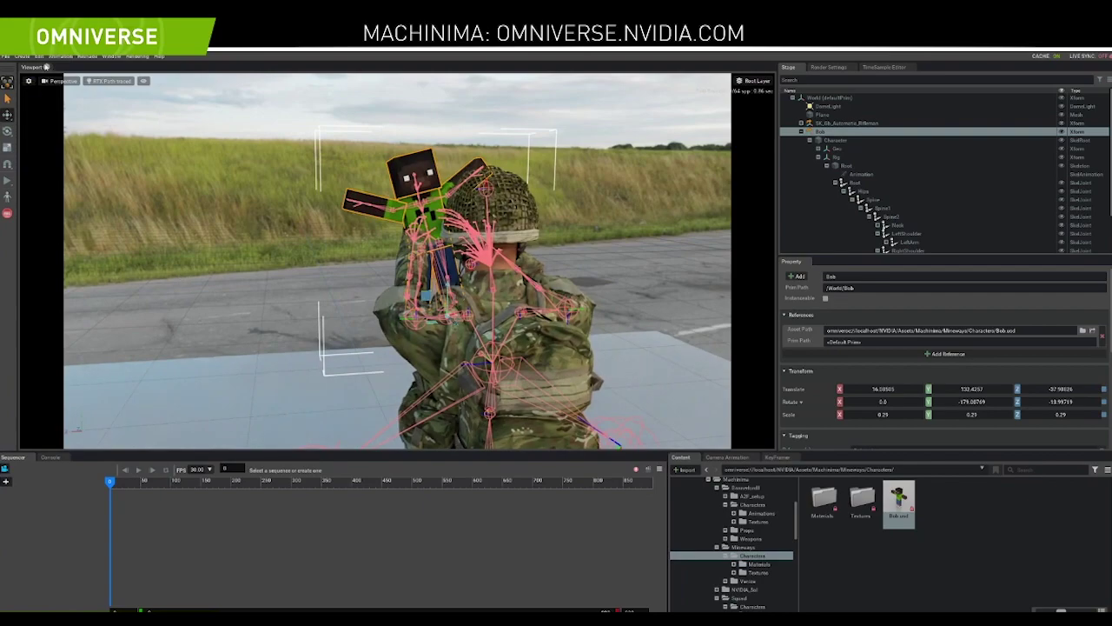
Hide the character skeletons in the viewport, with Bob viewed close up from the rifleman's viewpoint
click(21, 56)
mouse_move(39, 135)
right_drag(272, 120, 193, 55)
key(w)
key(s)
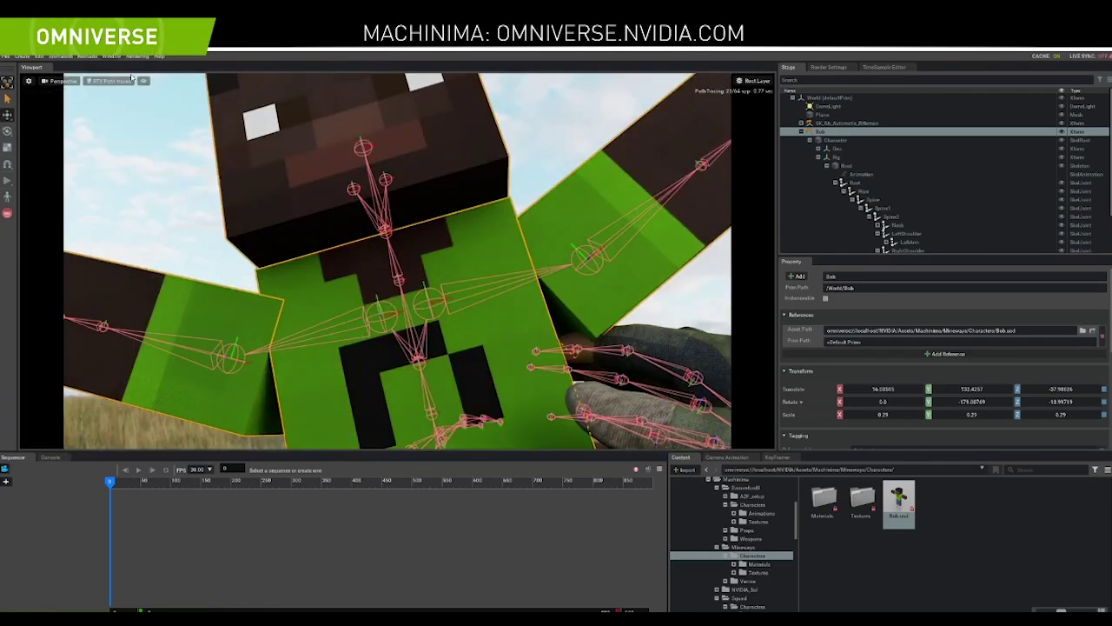
click(143, 81)
mouse_move(197, 106)
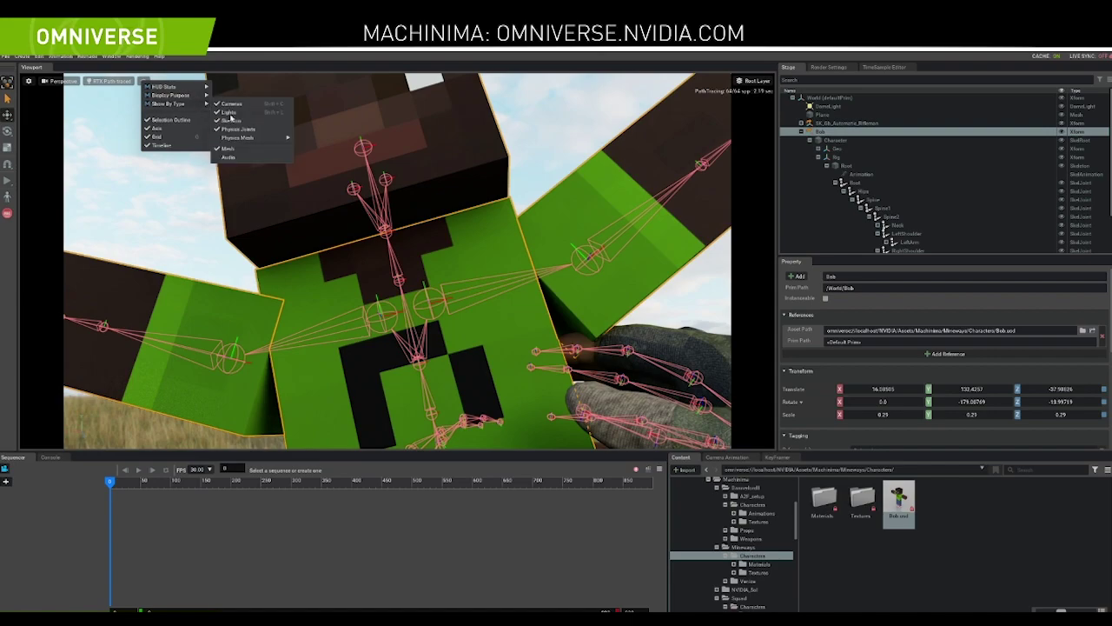
click(229, 119)
Create a camera from the current close-up view of Bob and set its focal length to 5.1
click(59, 81)
mouse_move(101, 87)
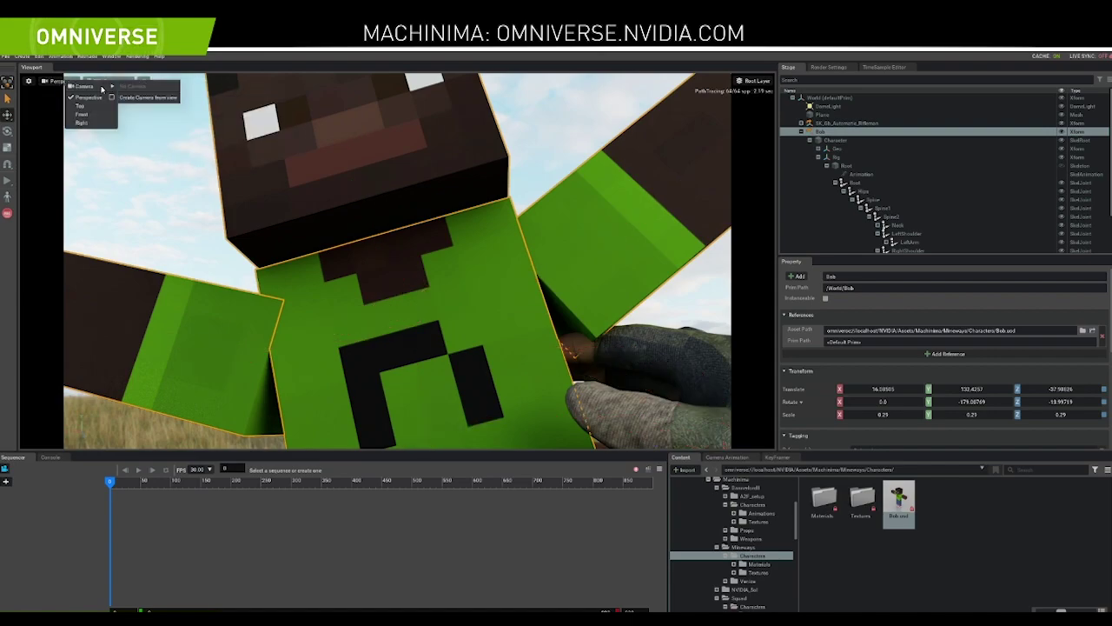
click(143, 98)
scroll(930, 394, down, 5)
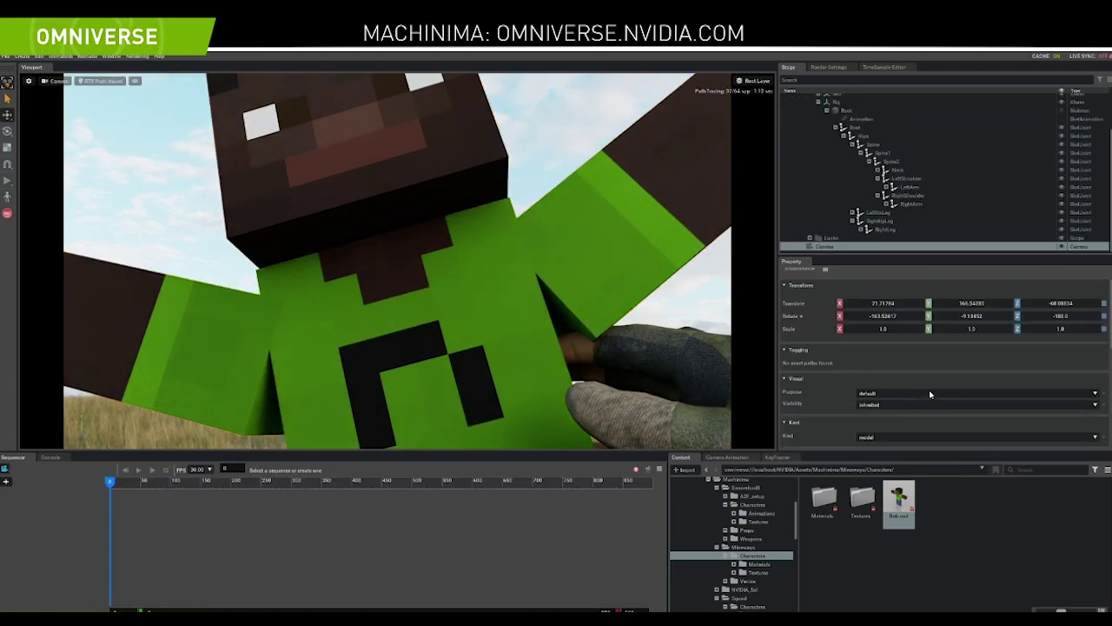
drag(976, 396, 921, 397)
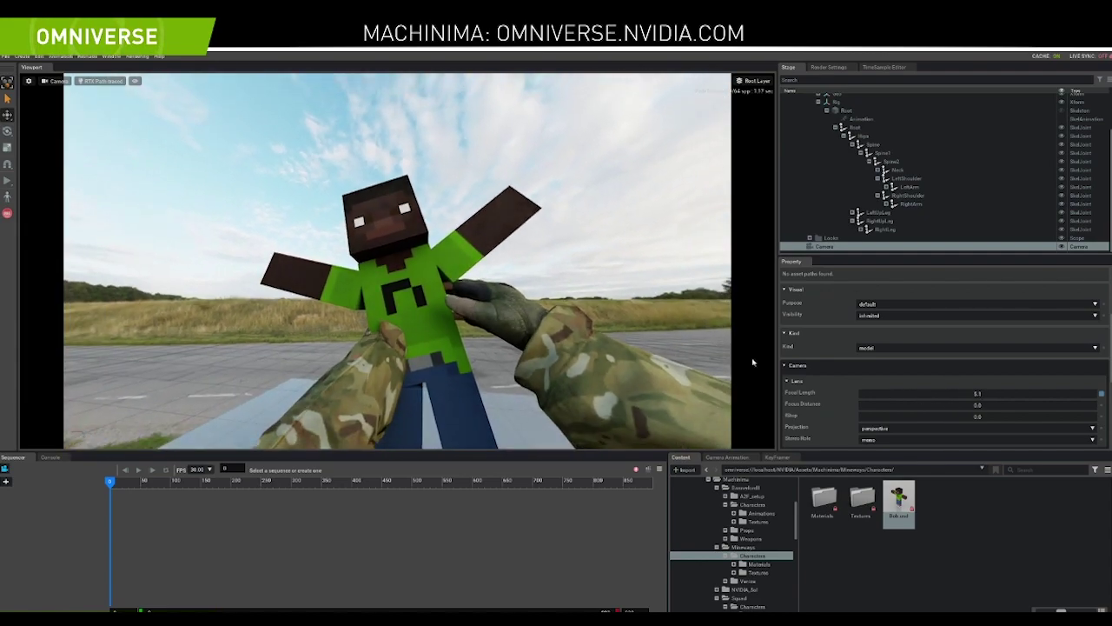
Reposition Bob between the rifleman's hands at about 11 in X, 133 in Y and -33 in Z
click(364, 351)
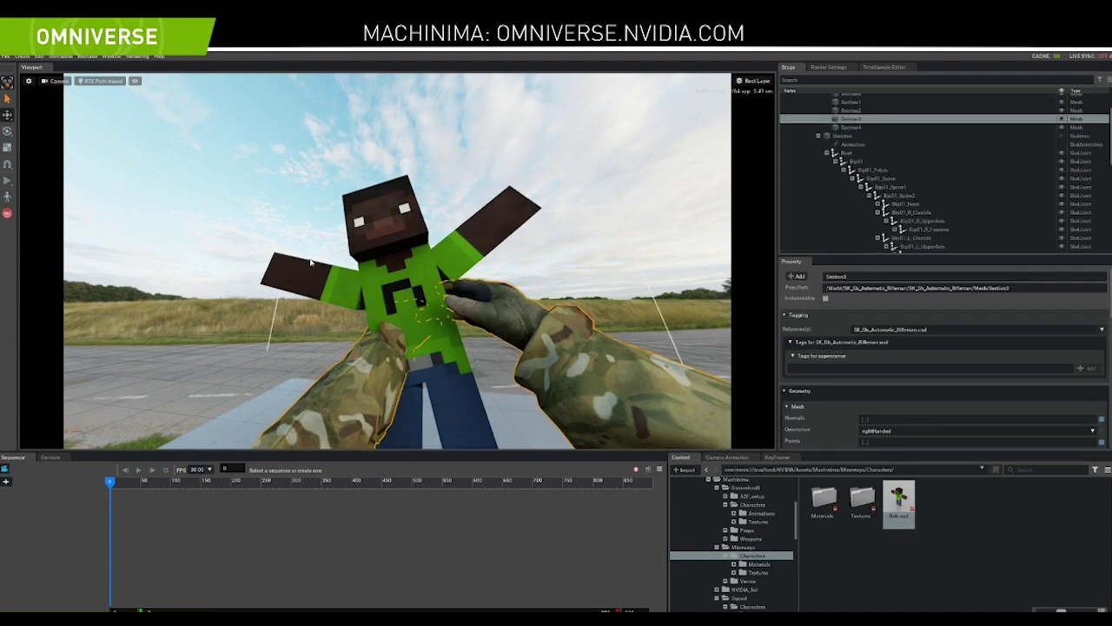
scroll(826, 153, down, 10)
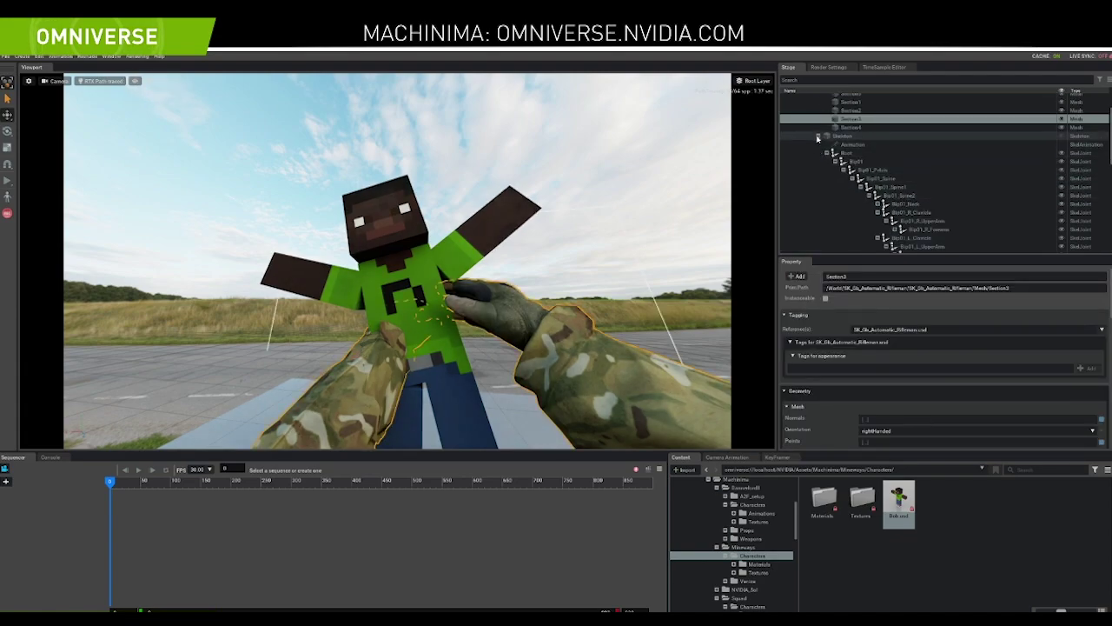
click(826, 153)
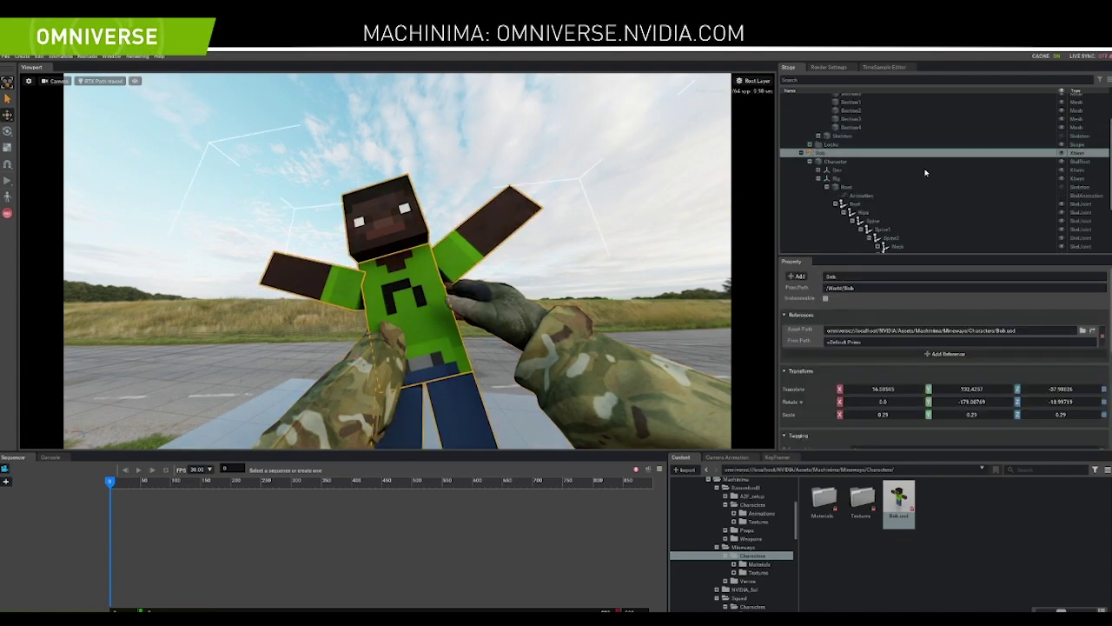
drag(891, 392, 883, 390)
drag(967, 391, 970, 392)
drag(1049, 391, 1051, 392)
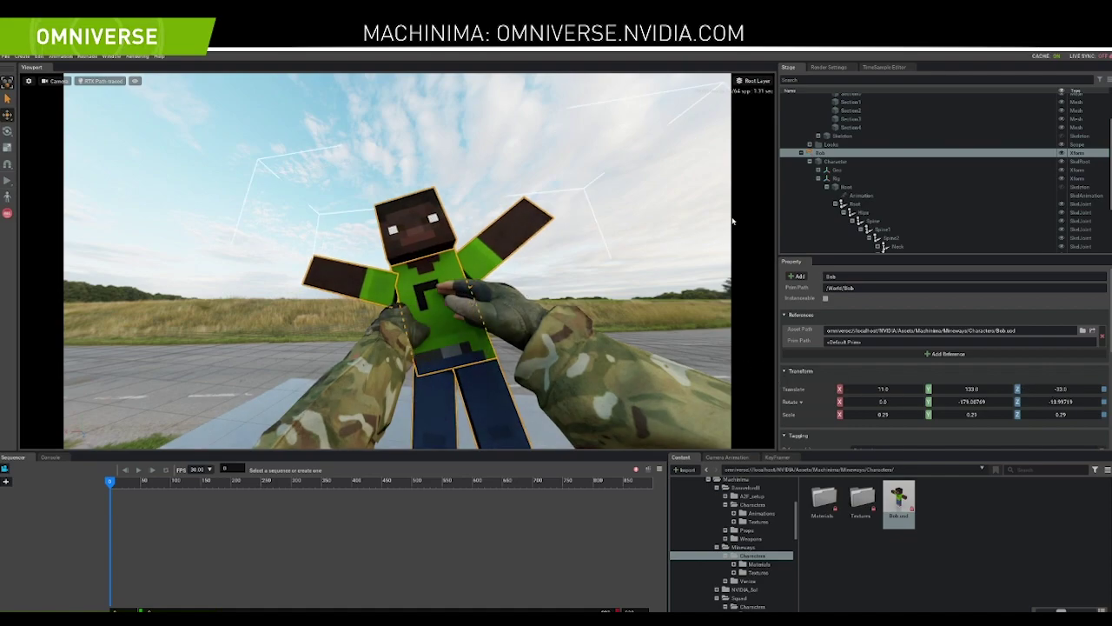
Duplicate the camera that frames Bob
click(801, 152)
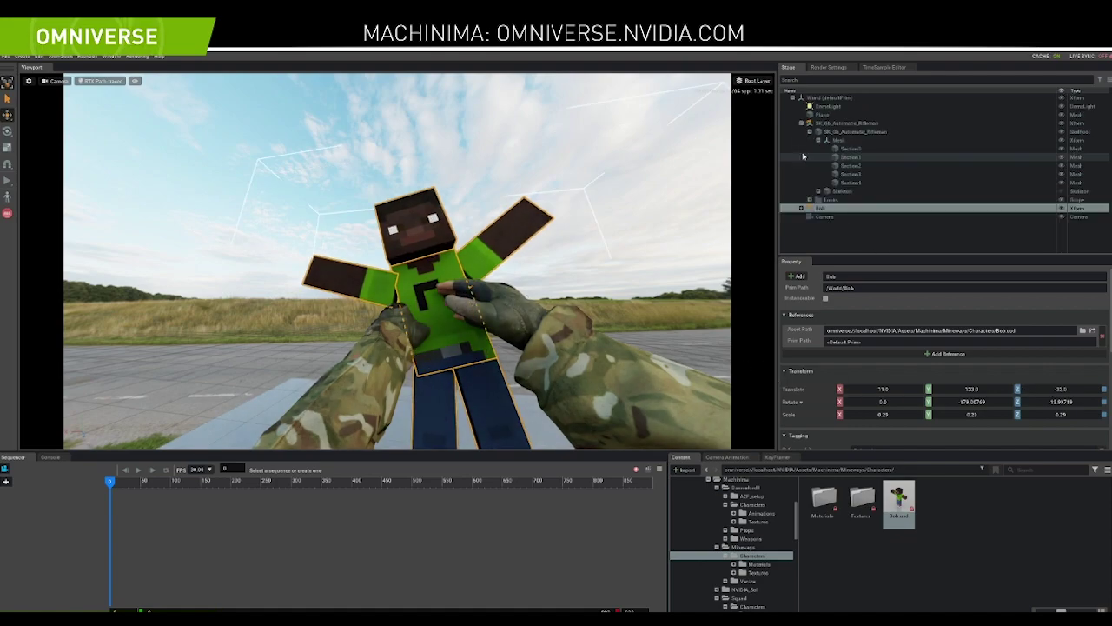
click(50, 82)
click(822, 217)
right_click(842, 223)
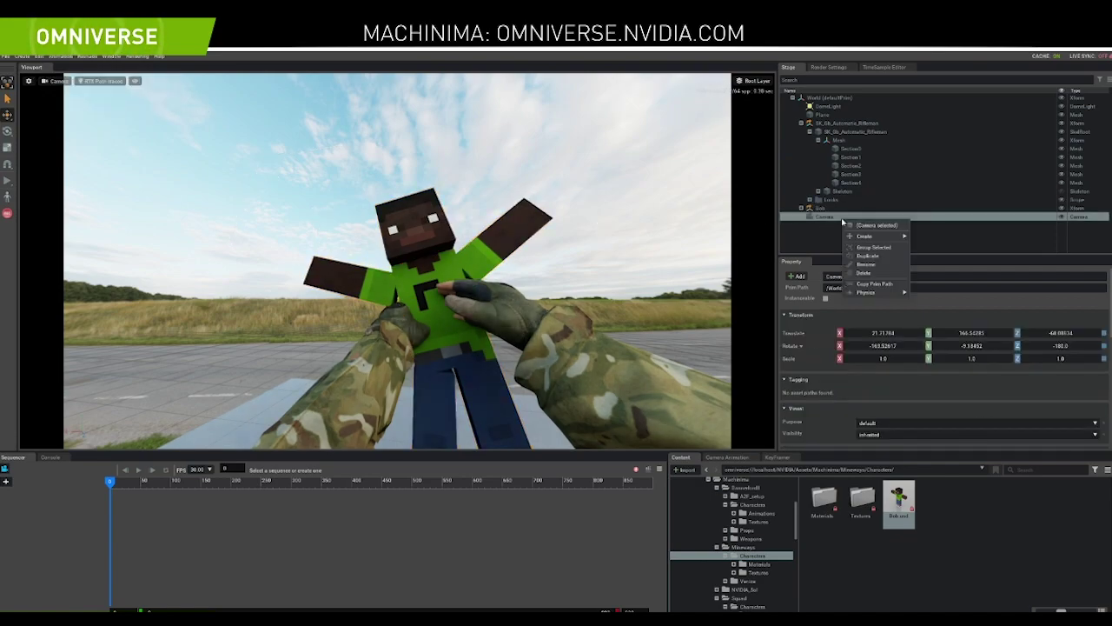
click(866, 258)
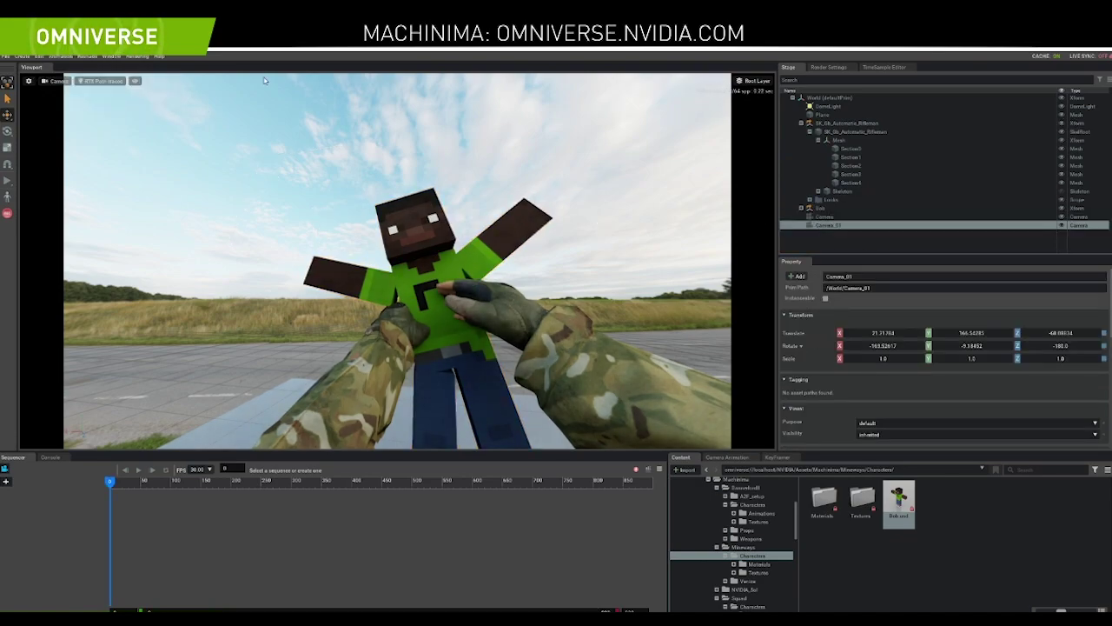
Look through the duplicated camera and move it in front of the rifleman, framing his face and outstretched arms
click(65, 81)
mouse_move(92, 89)
right_drag(465, 313, 442, 337)
key(s)
key(s)
key(w)
key(s)
key(s)
key(a)
key(w)
scroll(437, 339, down, 1)
key(w)
Create an empty Xform in the stage
click(849, 236)
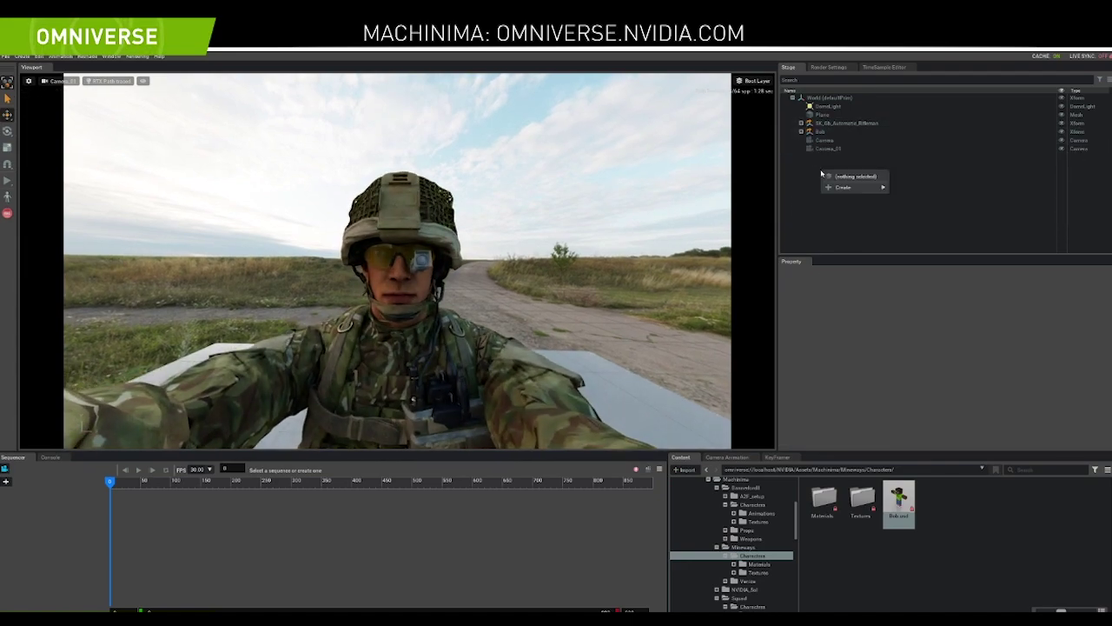
mouse_move(881, 190)
click(908, 238)
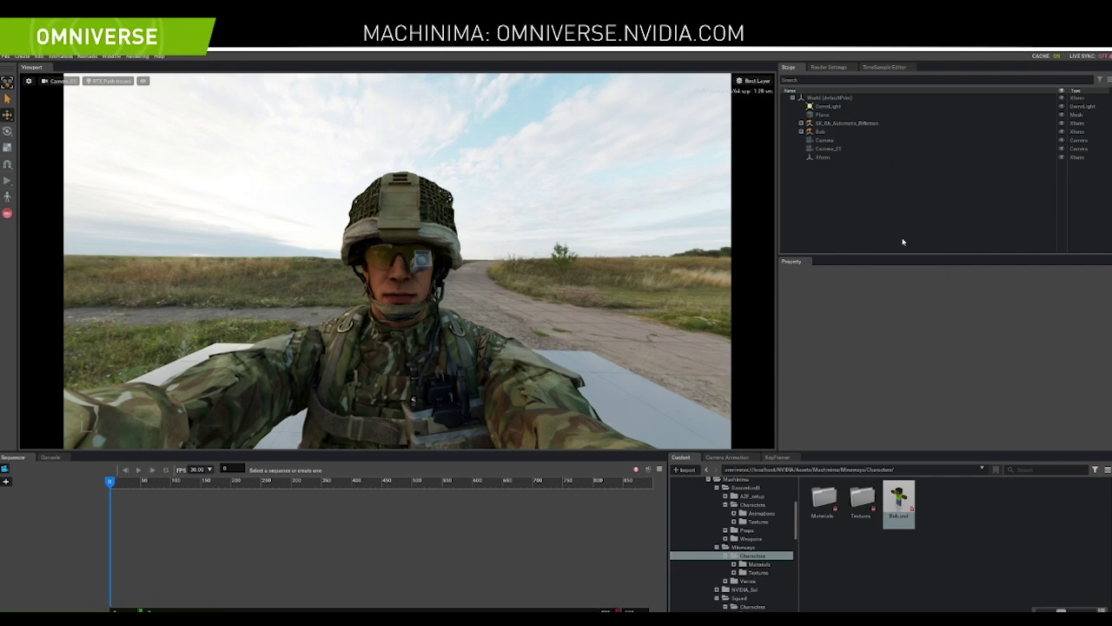
Return to the perspective view and move the Xform beside the rifleman's feet, at about 18 in X and -54.5 in Z
click(50, 80)
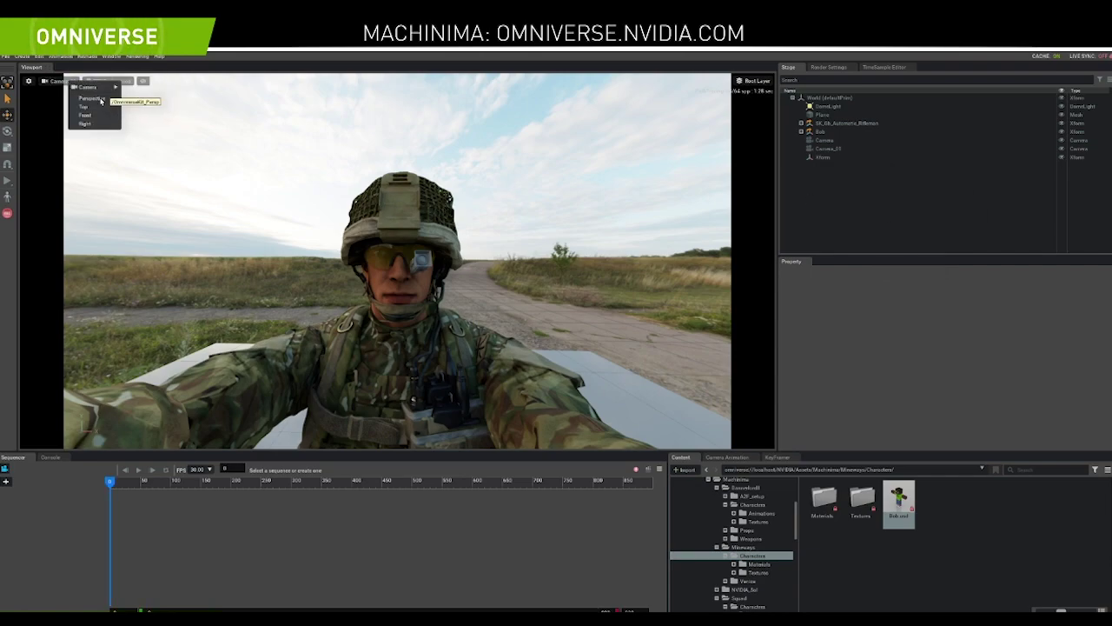
click(122, 102)
mouse_move(449, 343)
alt+mouse_down()
mouse_move(395, 300)
mouse_move(460, 330)
alt+mouse_up()
scroll(461, 321, down, 5)
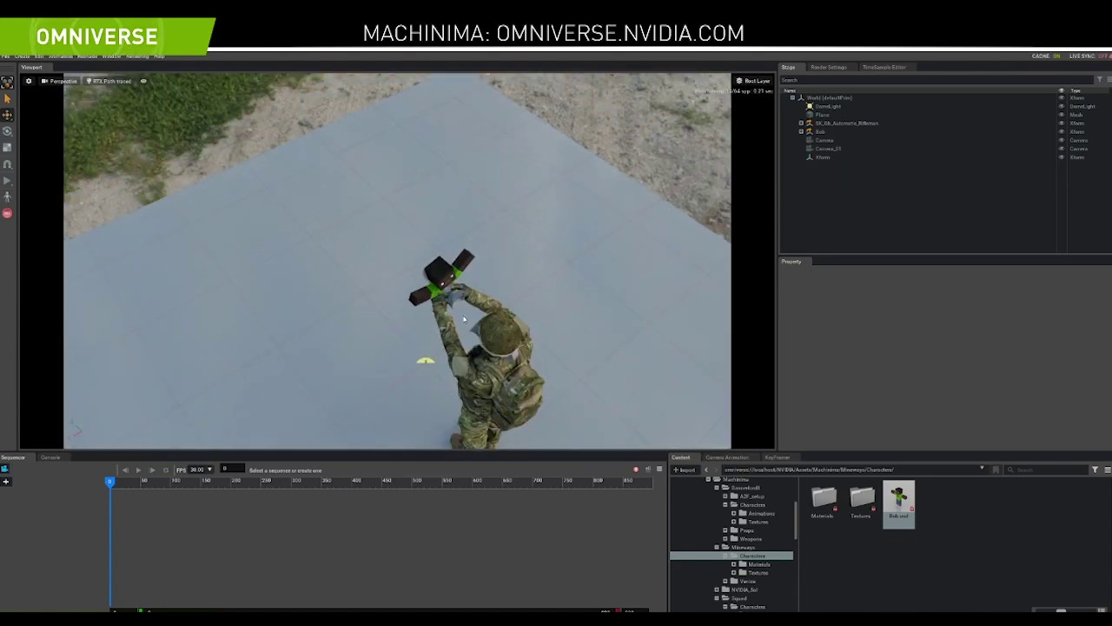
click(821, 157)
key(f)
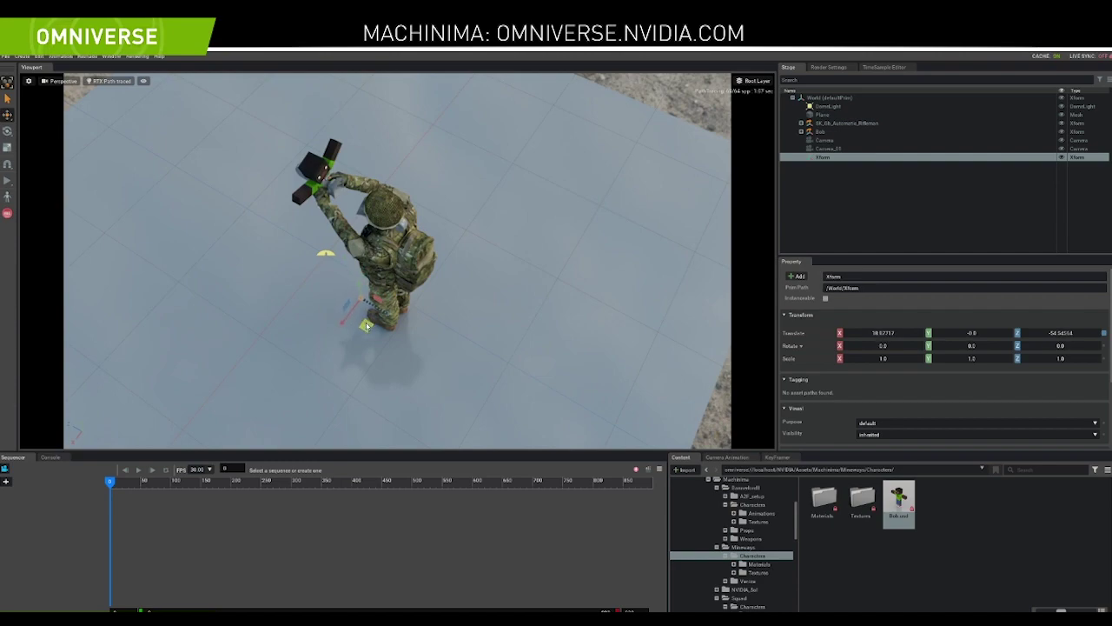
Add a transform constraint between the Xform and Bob
click(849, 172)
click(843, 124)
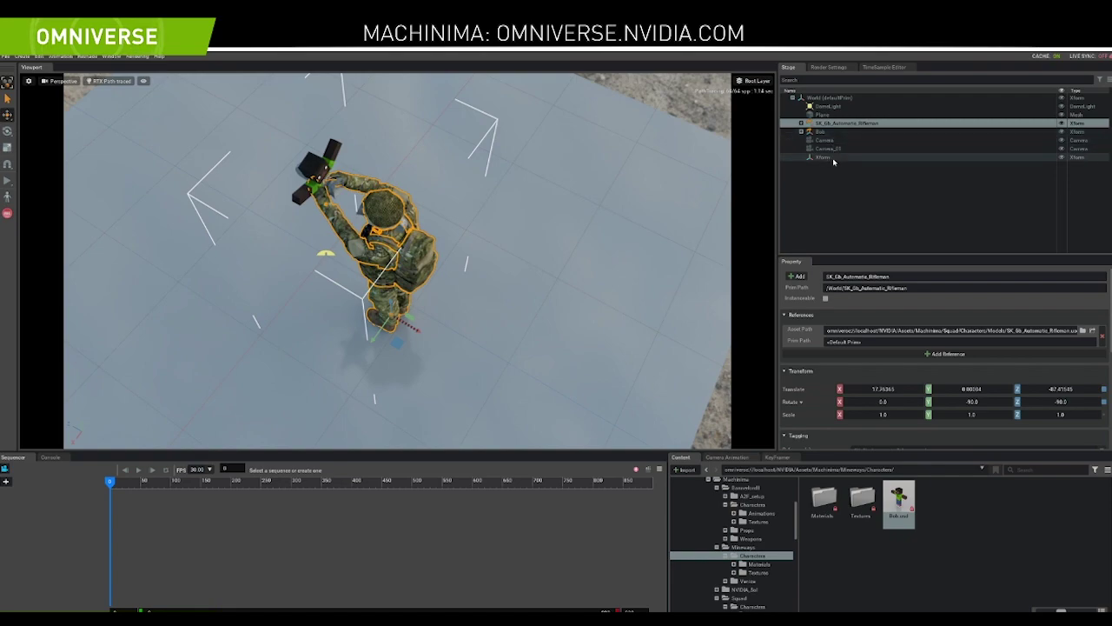
click(834, 159)
ctrl+click(829, 133)
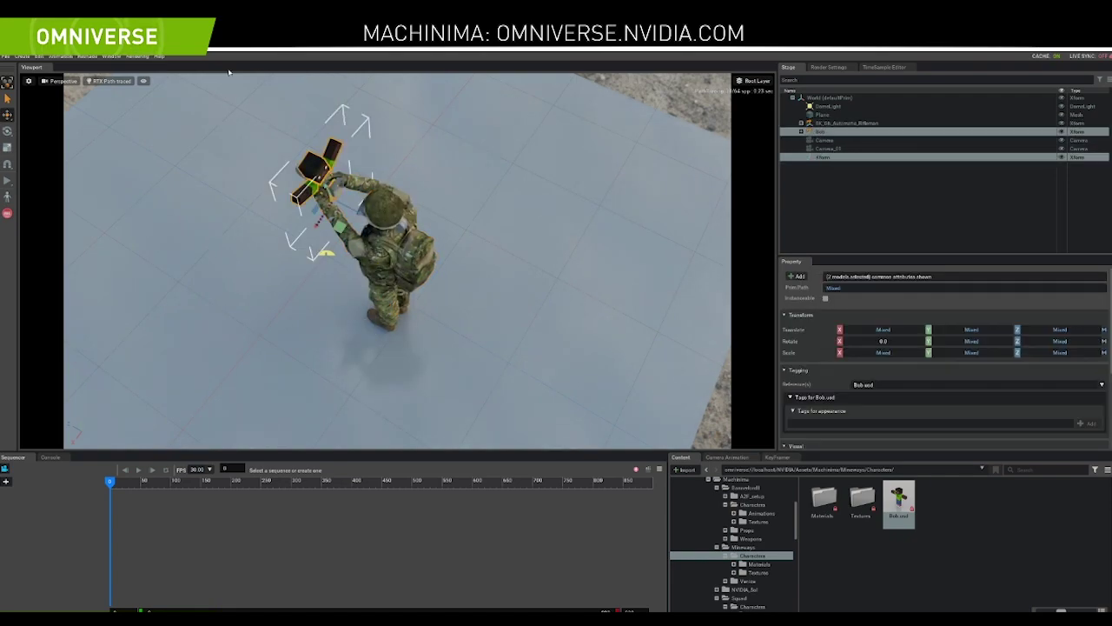
click(67, 57)
mouse_move(73, 69)
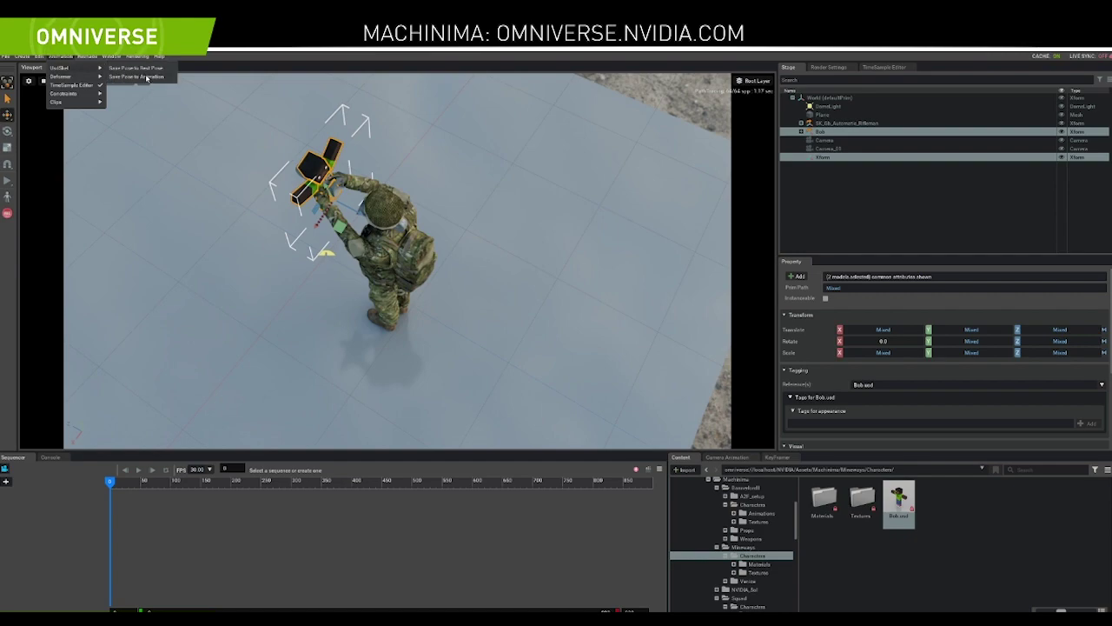
mouse_move(73, 93)
click(121, 94)
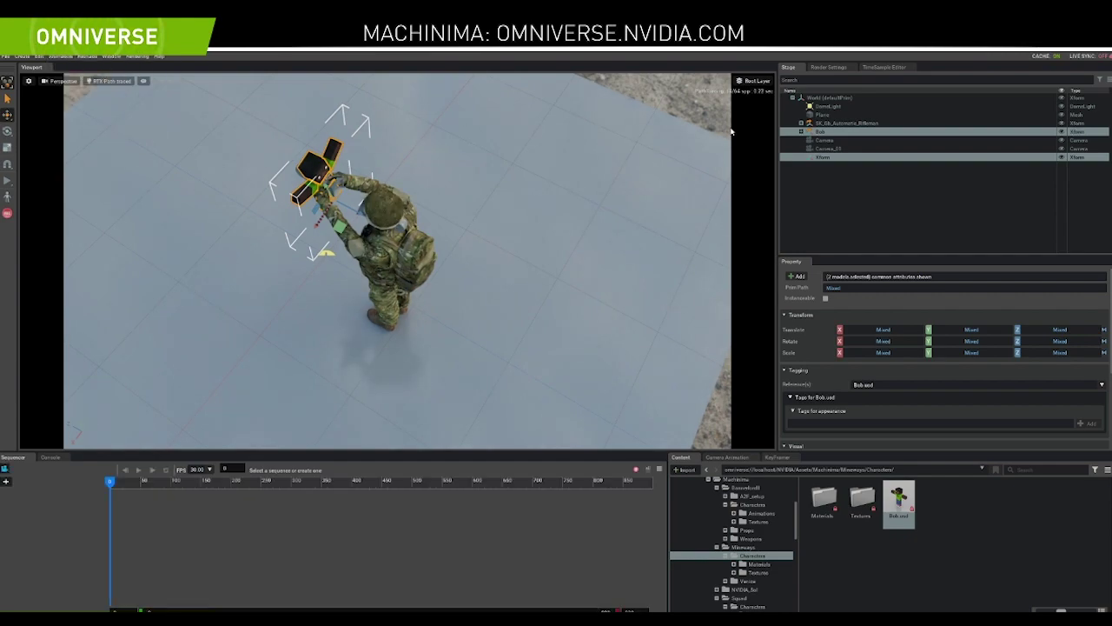
Add a transform constraint between the Xform and the rifleman
click(822, 160)
ctrl+click(839, 123)
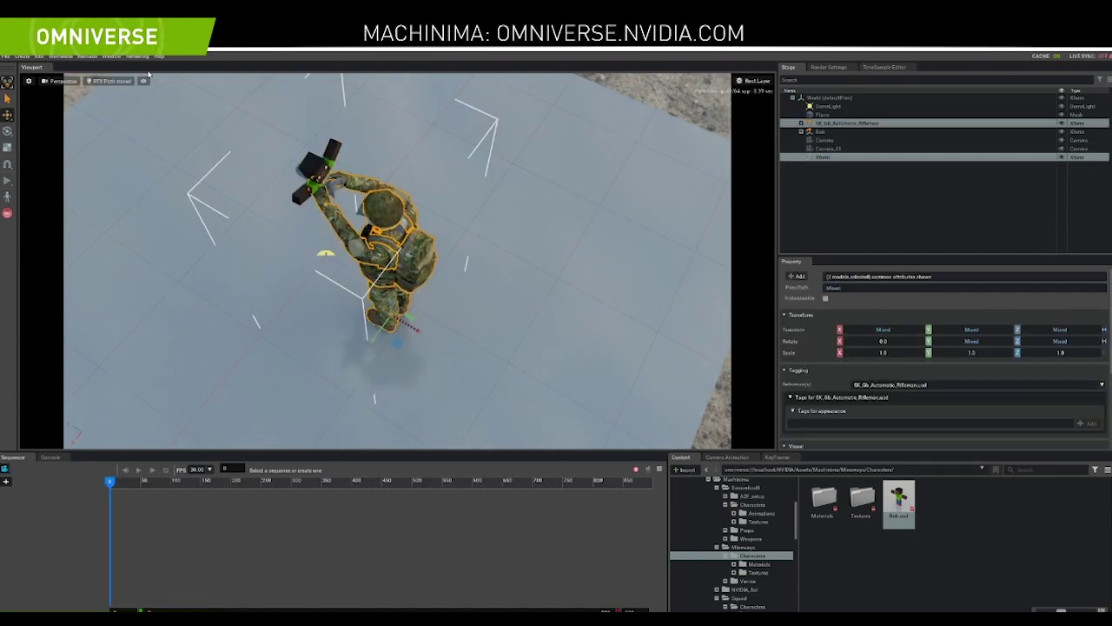
click(56, 57)
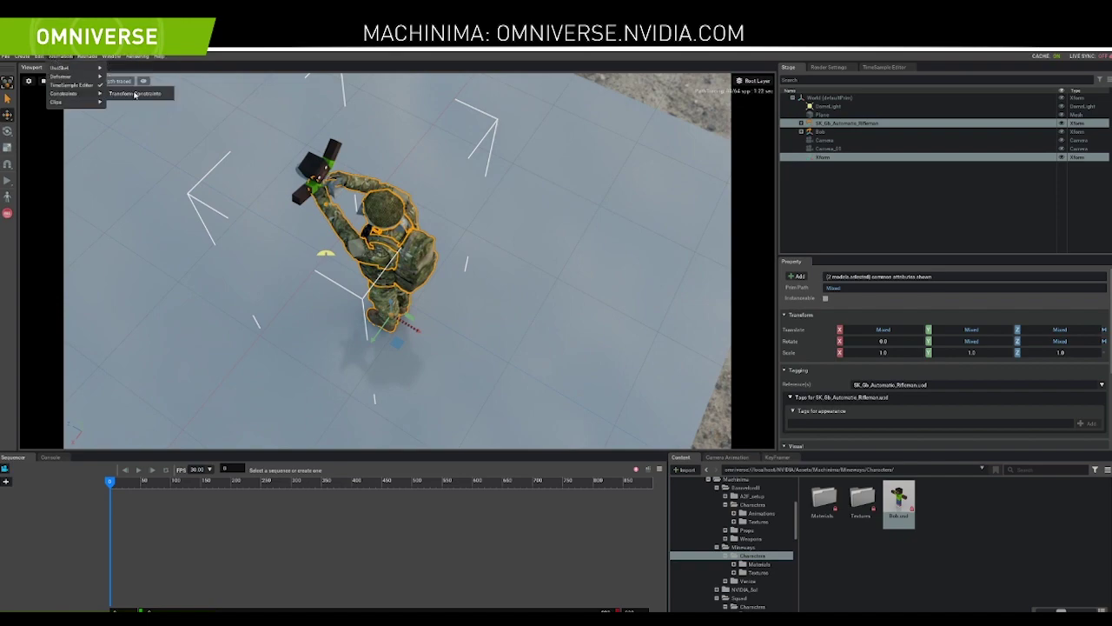
click(134, 94)
Add a transform constraint between the Xform and Camera
click(837, 140)
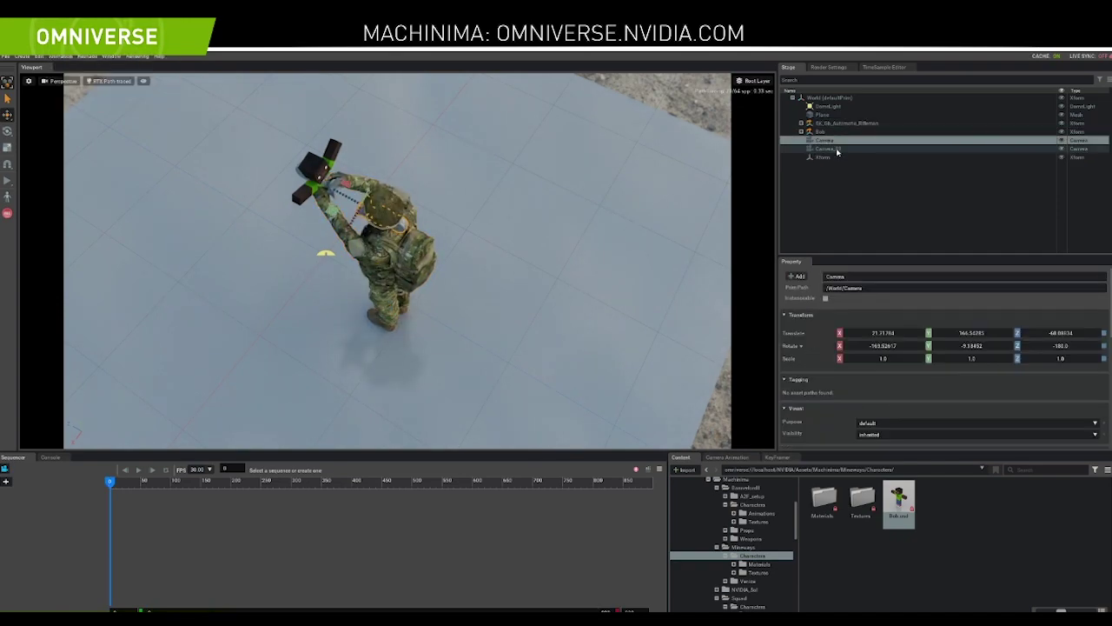
ctrl+click(835, 158)
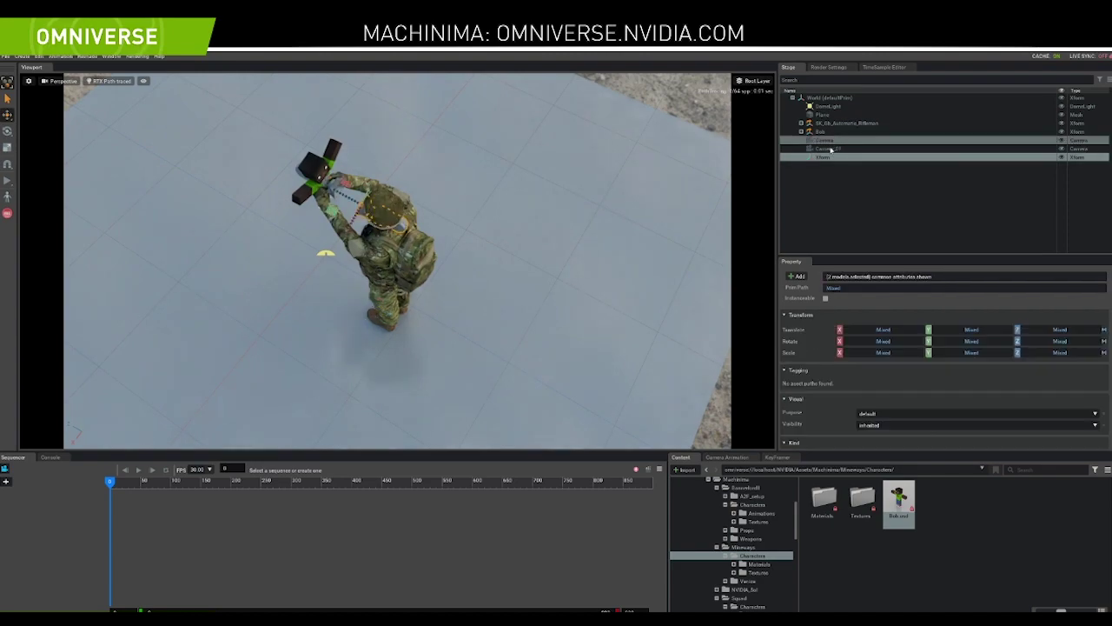
click(59, 56)
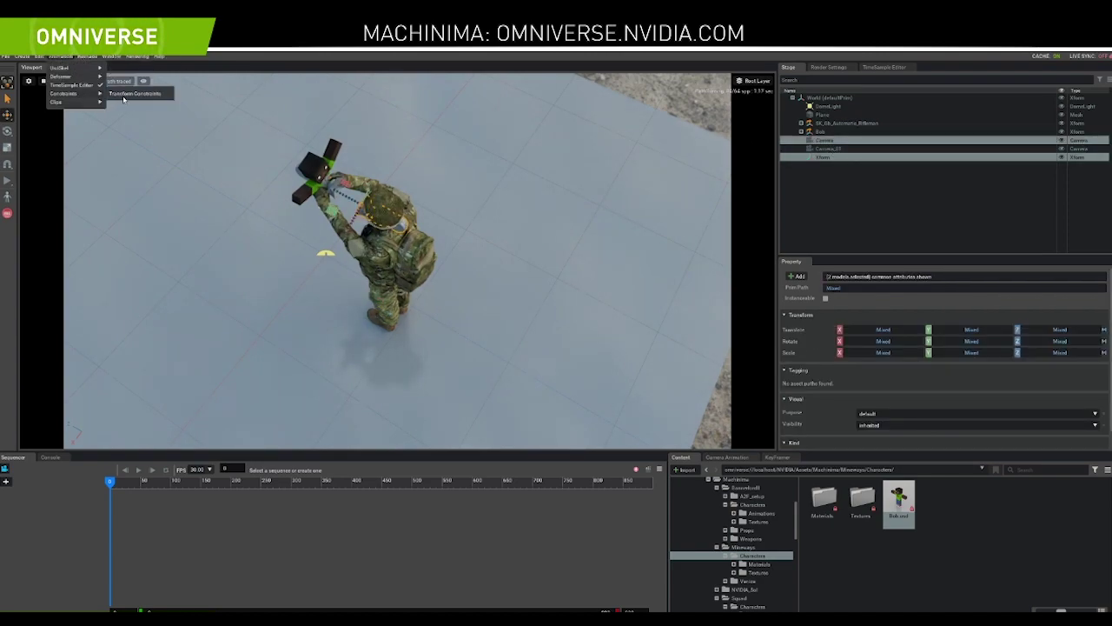
click(131, 94)
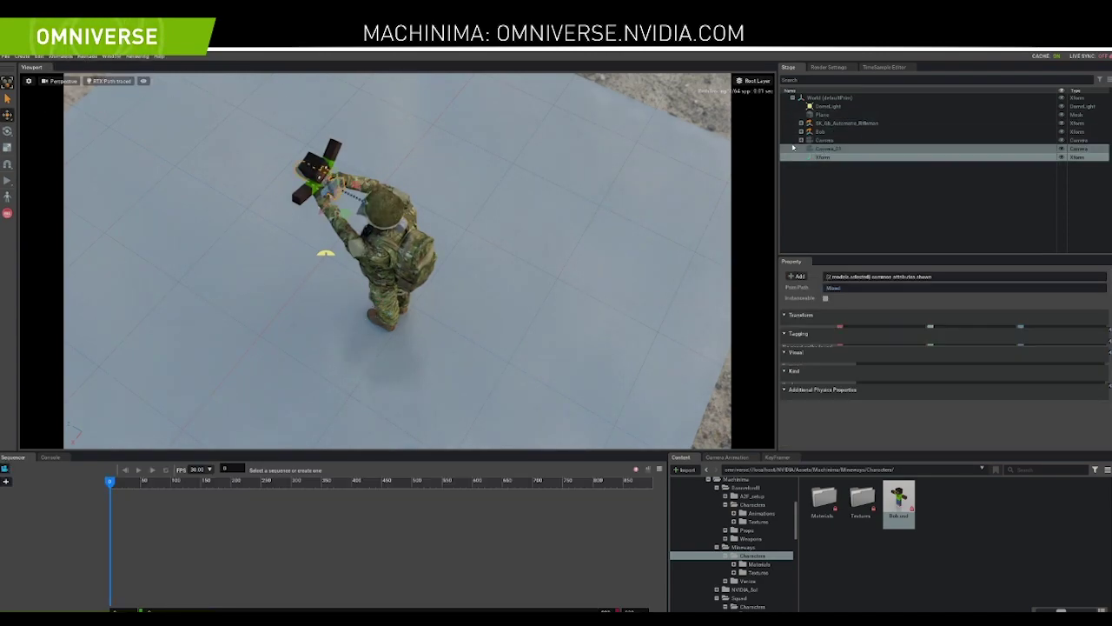
Add a transform constraint between the Xform and Camera_01, and clear the selection
click(59, 58)
mouse_move(80, 92)
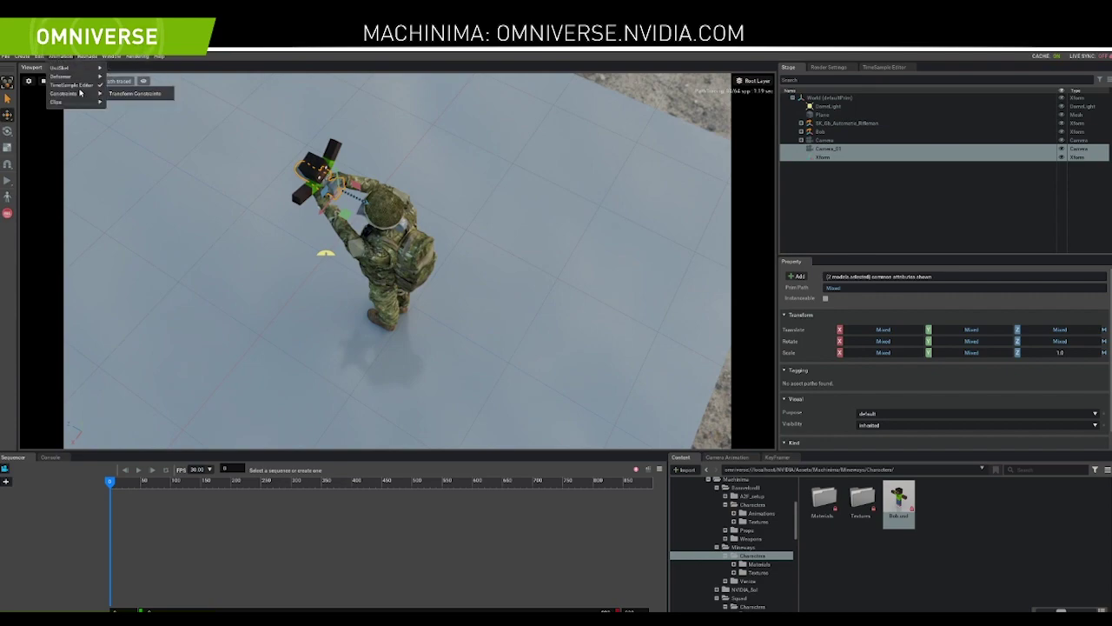
click(123, 94)
click(865, 198)
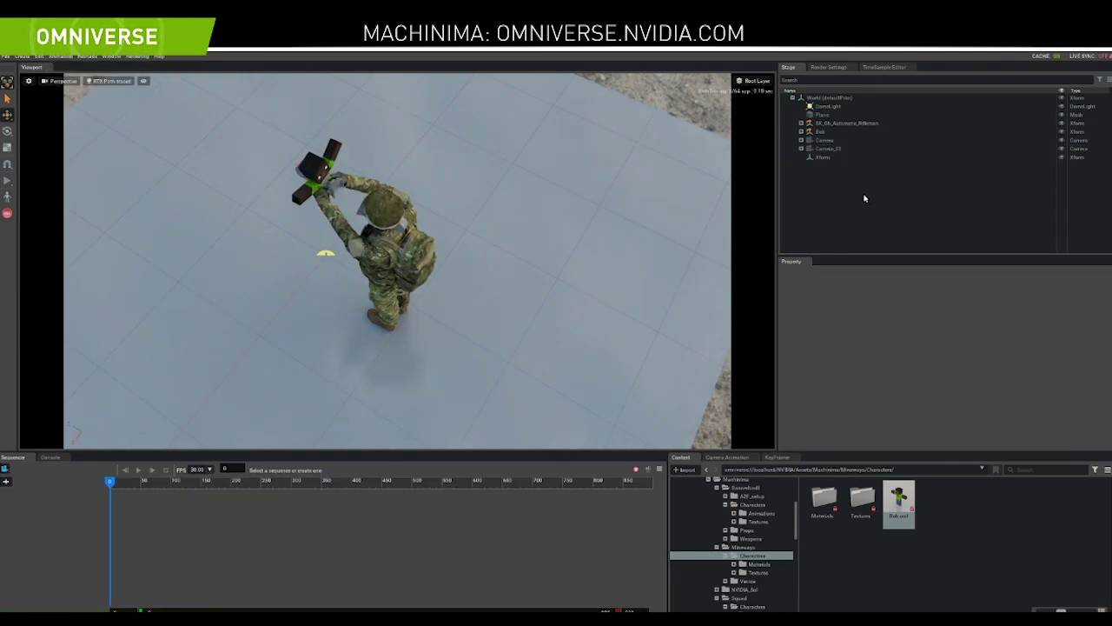
Add a rotateXYZ key of 0° on all axes to the Xform at frame 0
click(831, 150)
click(843, 141)
click(831, 158)
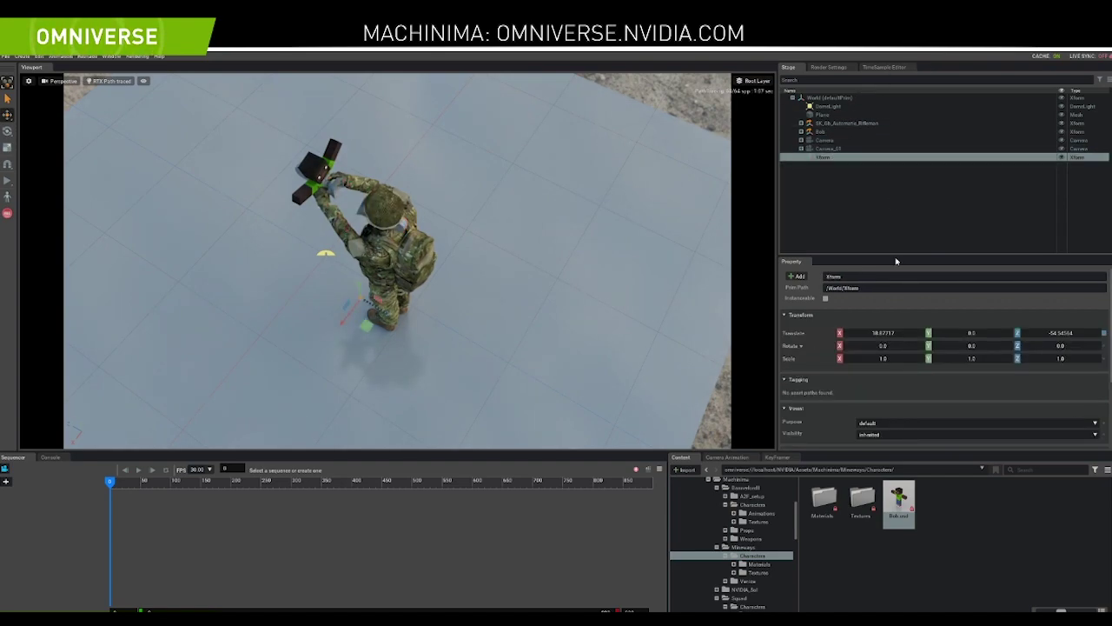
click(884, 66)
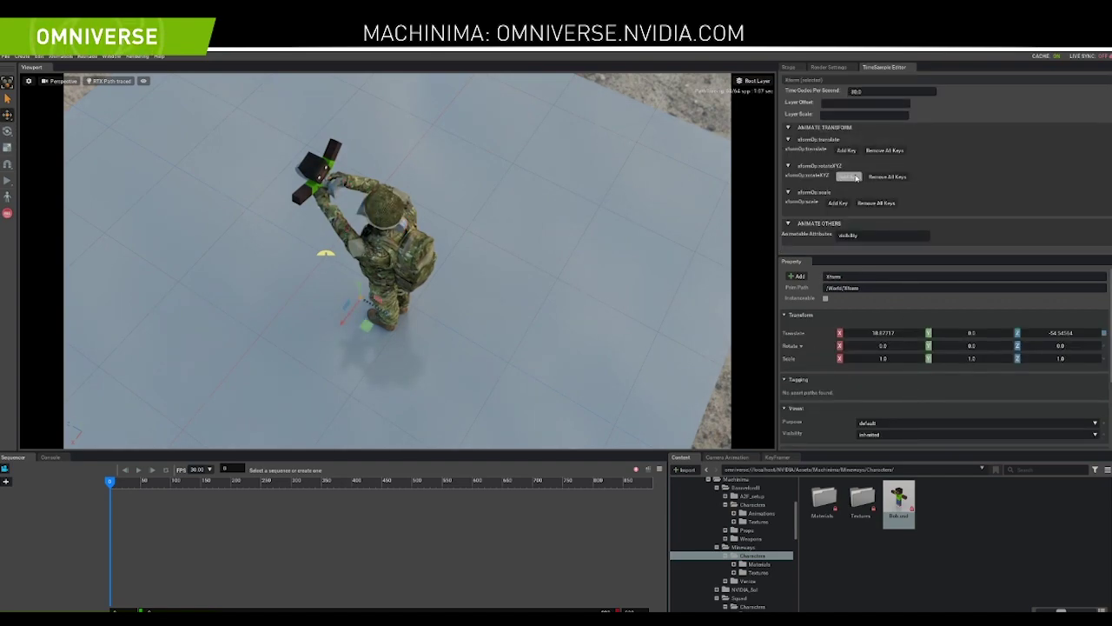
click(851, 176)
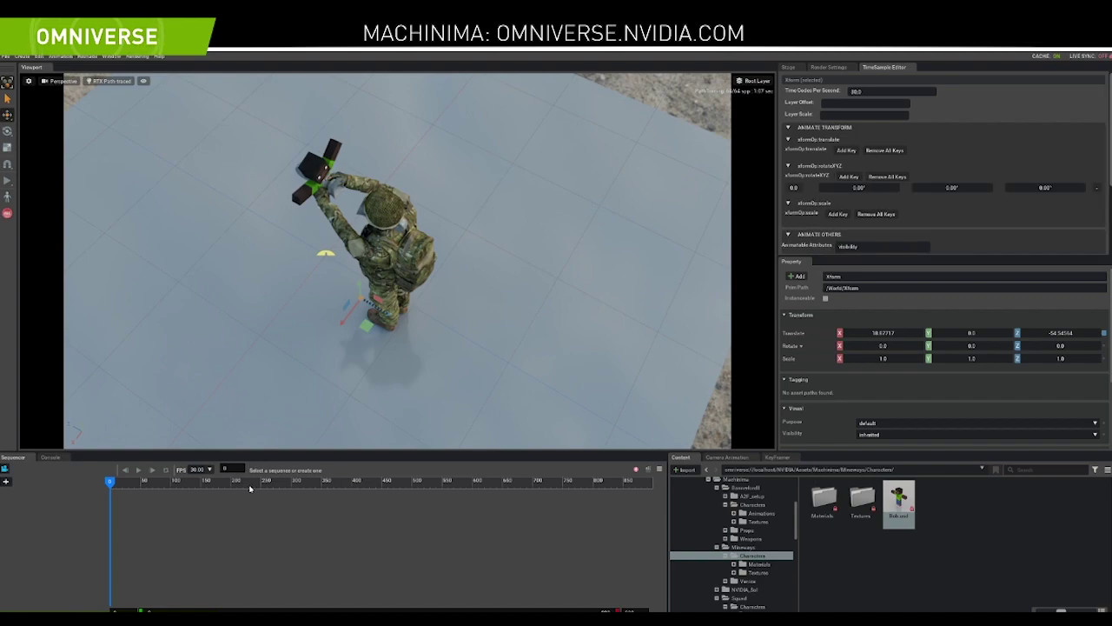
Rotate the Xform about 122° around Y at frame 277 and return the timeline to frame 0
click(283, 483)
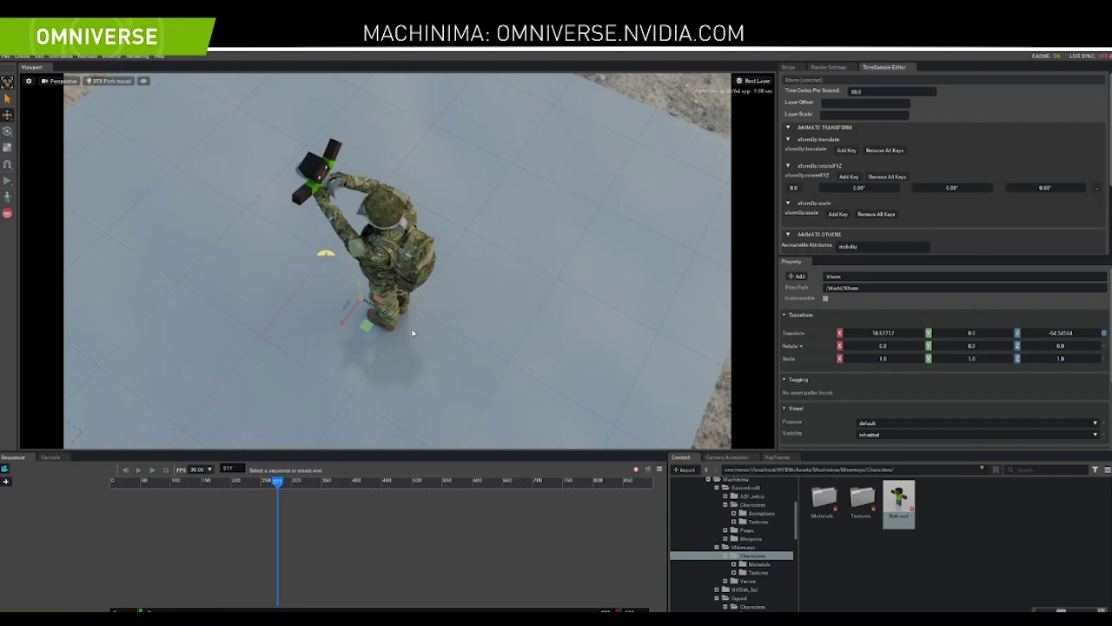
drag(365, 331, 484, 211)
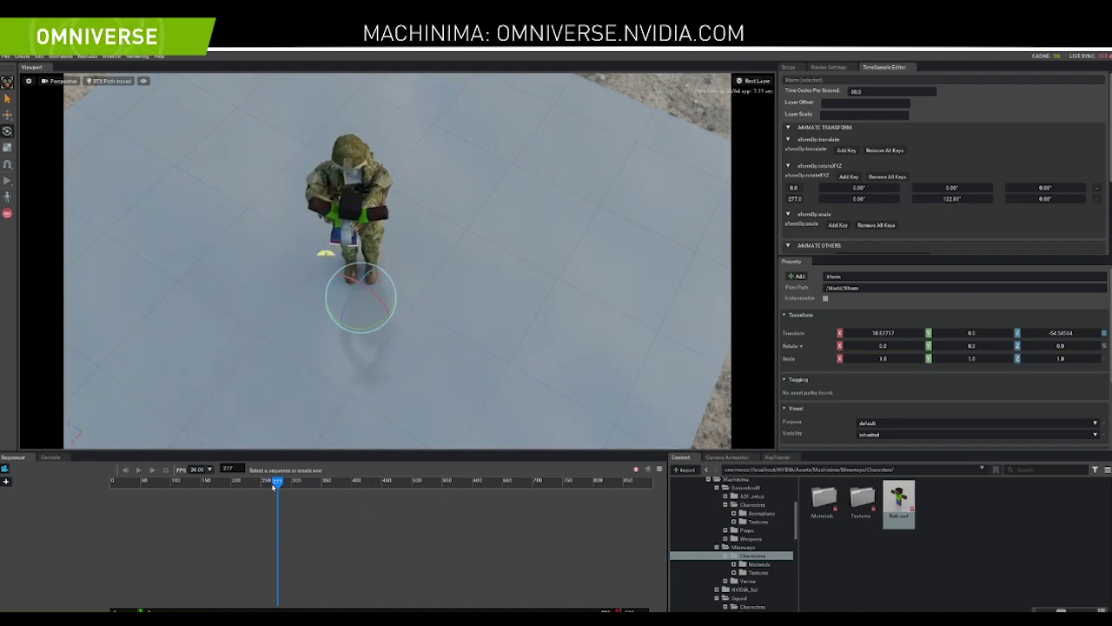
drag(273, 486, 103, 503)
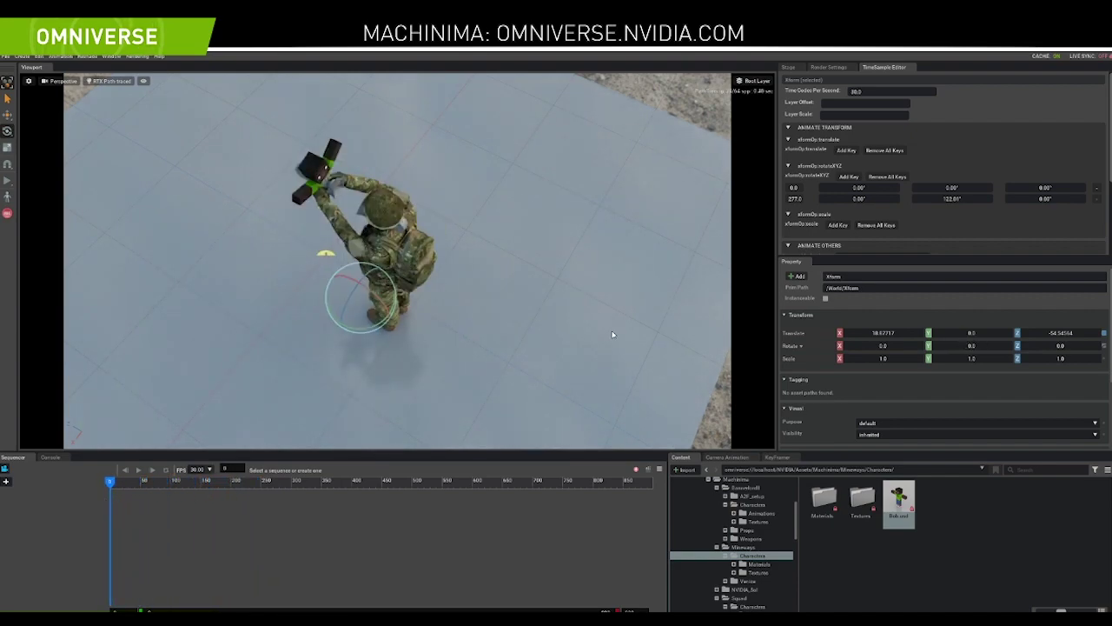
Show the view through Camera and add that camera to the sequencer as a shot clip at the start
click(683, 110)
click(57, 82)
click(129, 87)
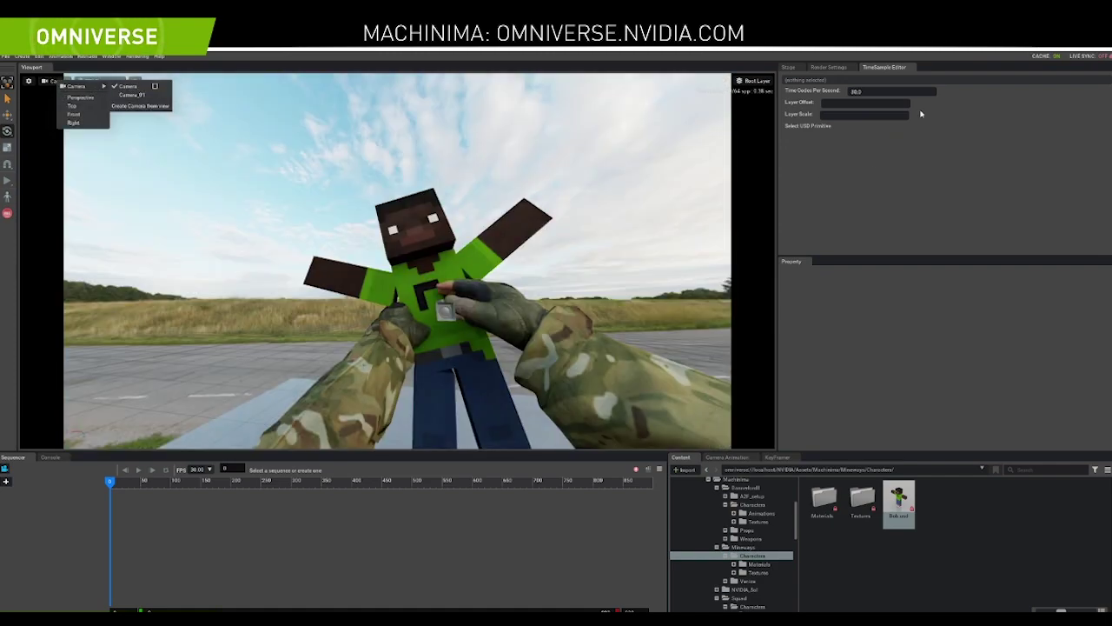
click(789, 67)
click(839, 141)
drag(839, 141, 159, 520)
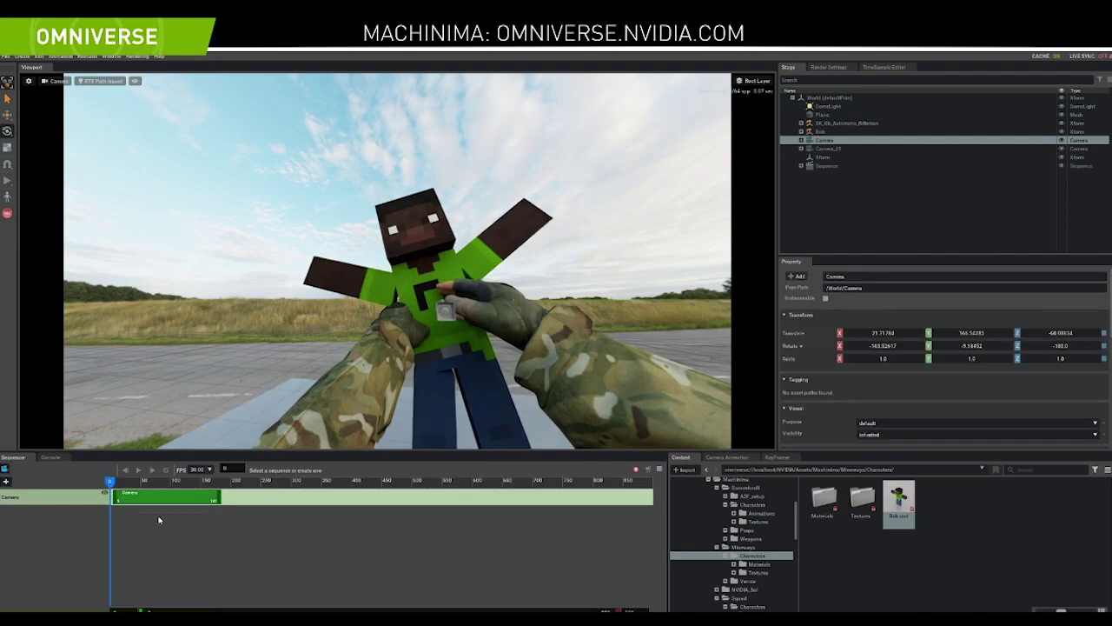
Add a Camera_01 clip near frame 97, shorten the first Camera clip to meet it, and add a second Camera clip near frame 200
drag(828, 148, 170, 519)
click(168, 505)
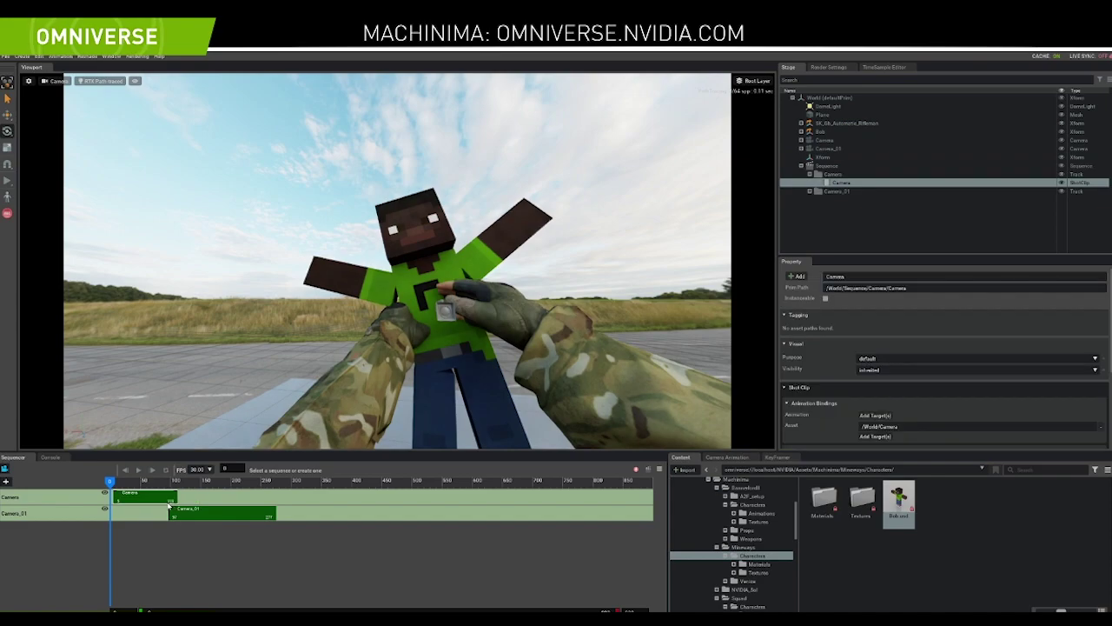
click(836, 143)
drag(836, 146, 234, 495)
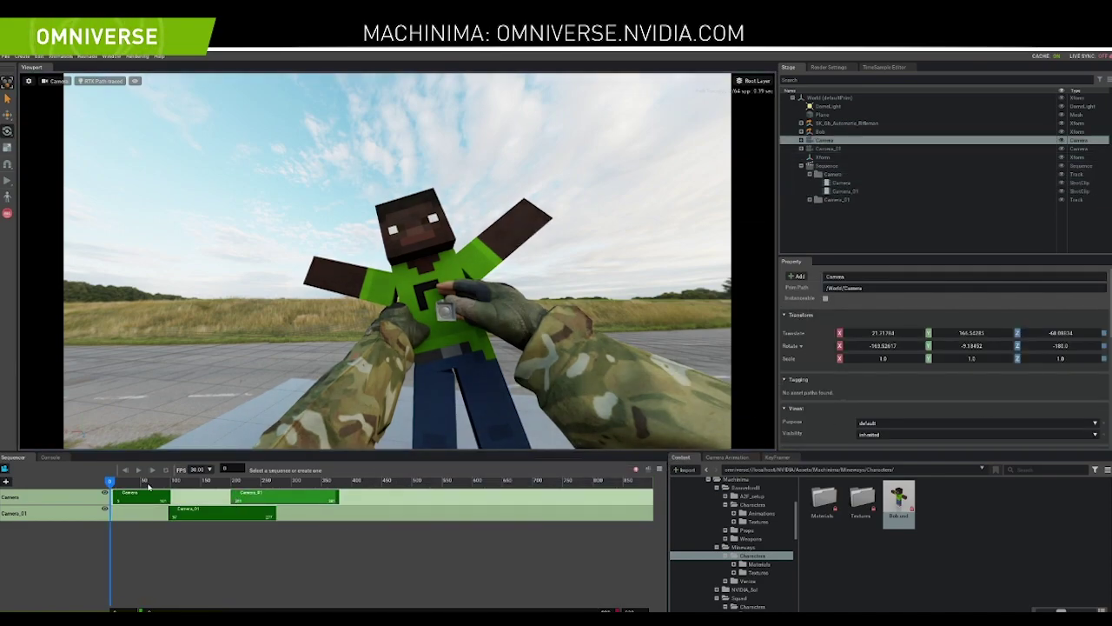
Play back the sequence without any selection to review the cuts between the two cameras
key(space)
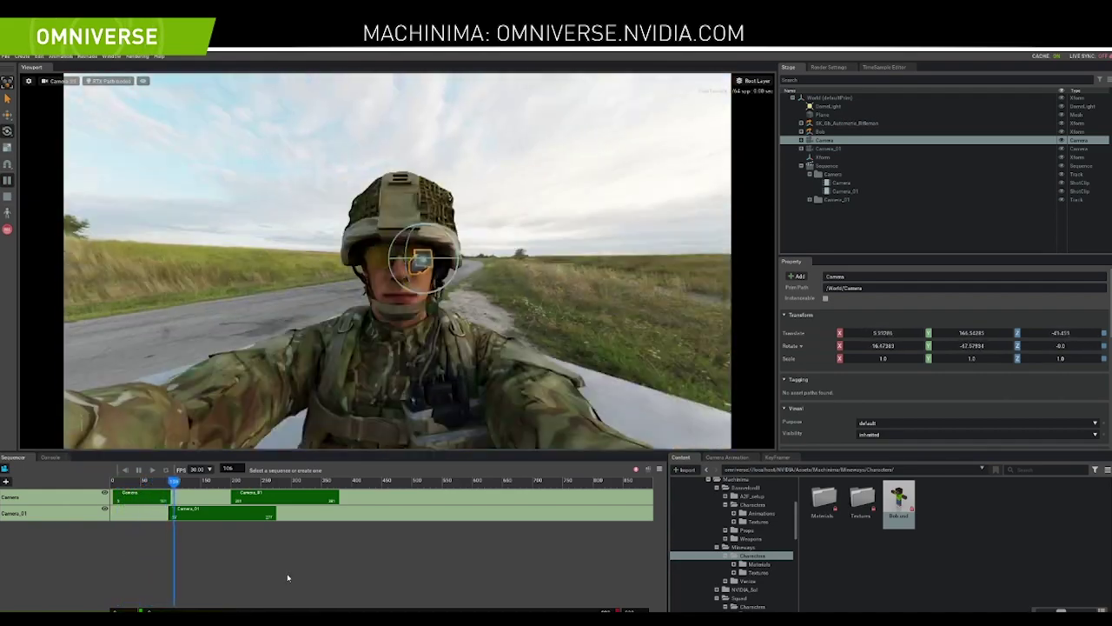
click(570, 212)
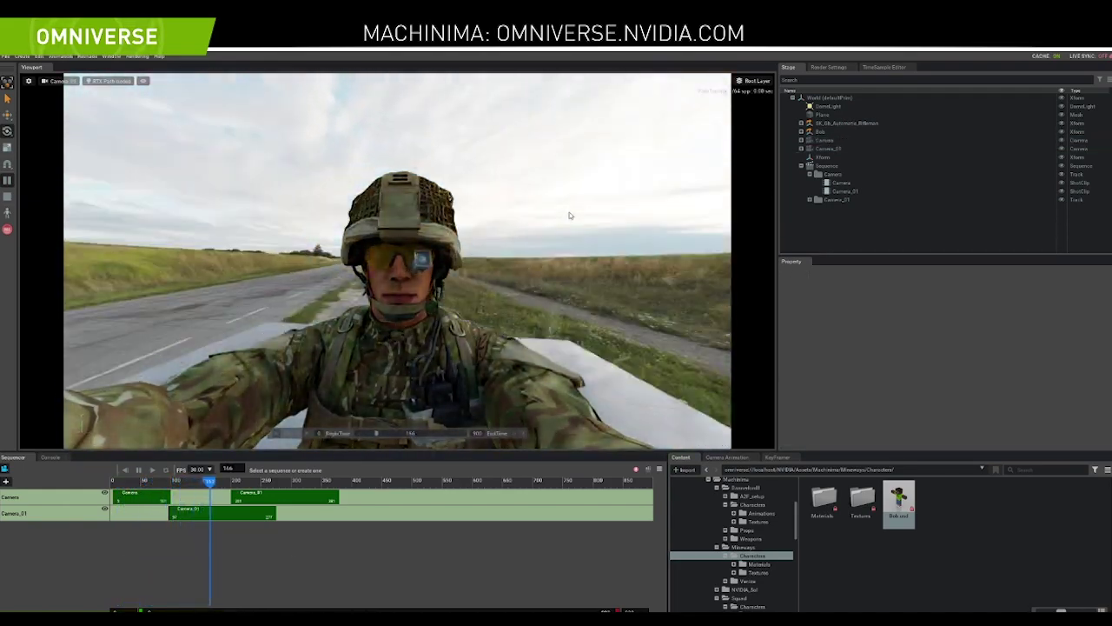
key(space)
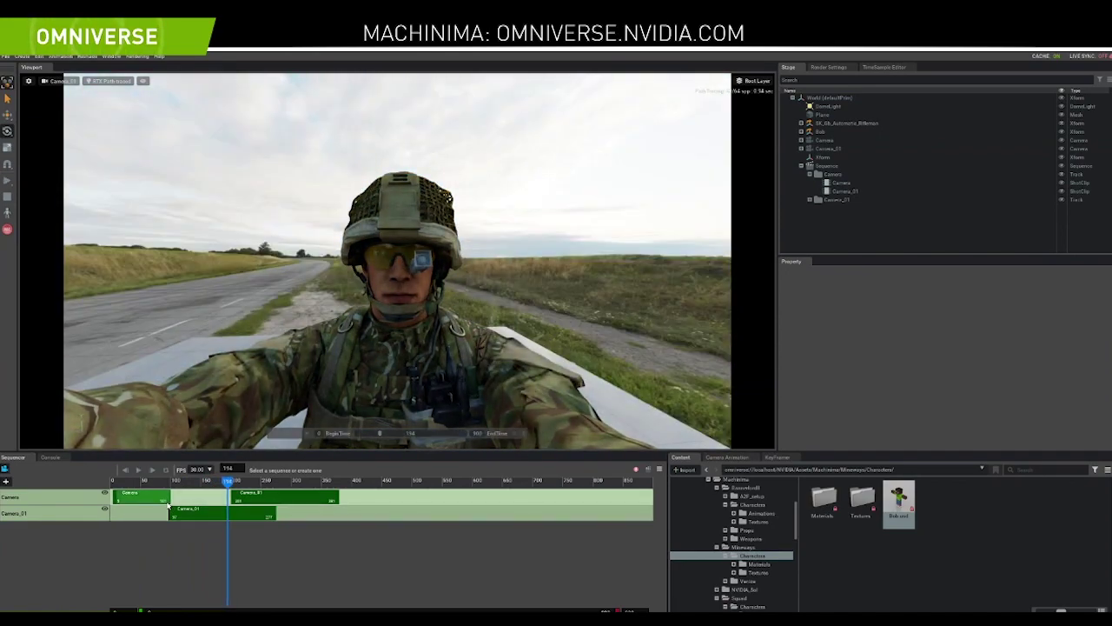
Shorten the first Camera clip to about frame 65 and move the other clips earlier, starting near frames 50 and 115
mouse_move(168, 502)
mouse_down()
mouse_move(147, 502)
mouse_move(180, 516)
mouse_up()
drag(259, 500, 207, 504)
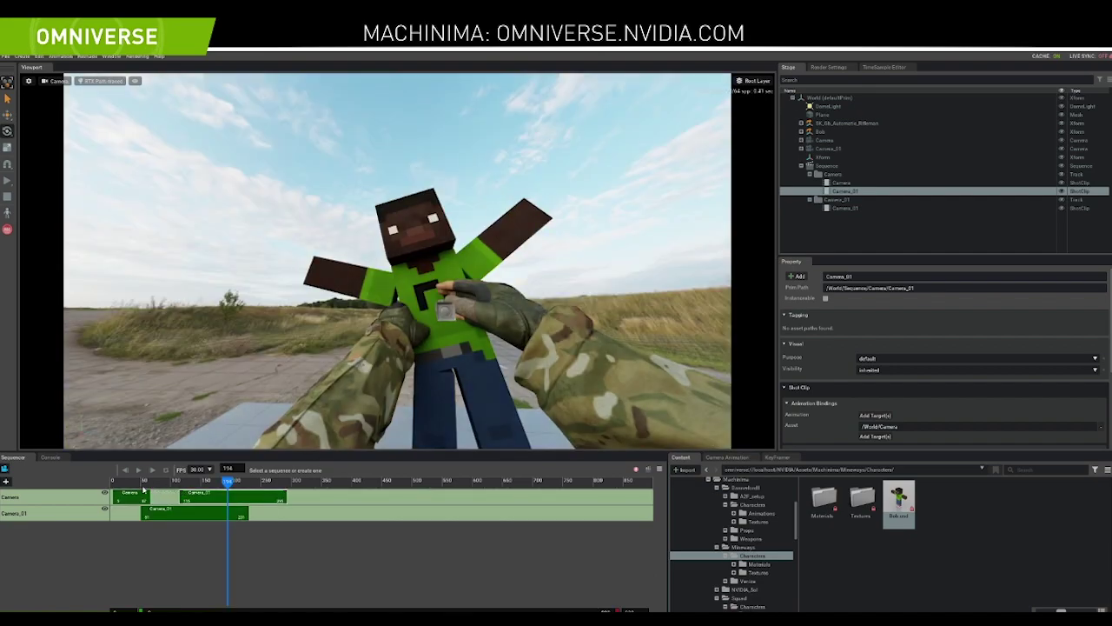
Play the retimed sequence from about frame 50 and return the playhead to about frame 45
click(142, 489)
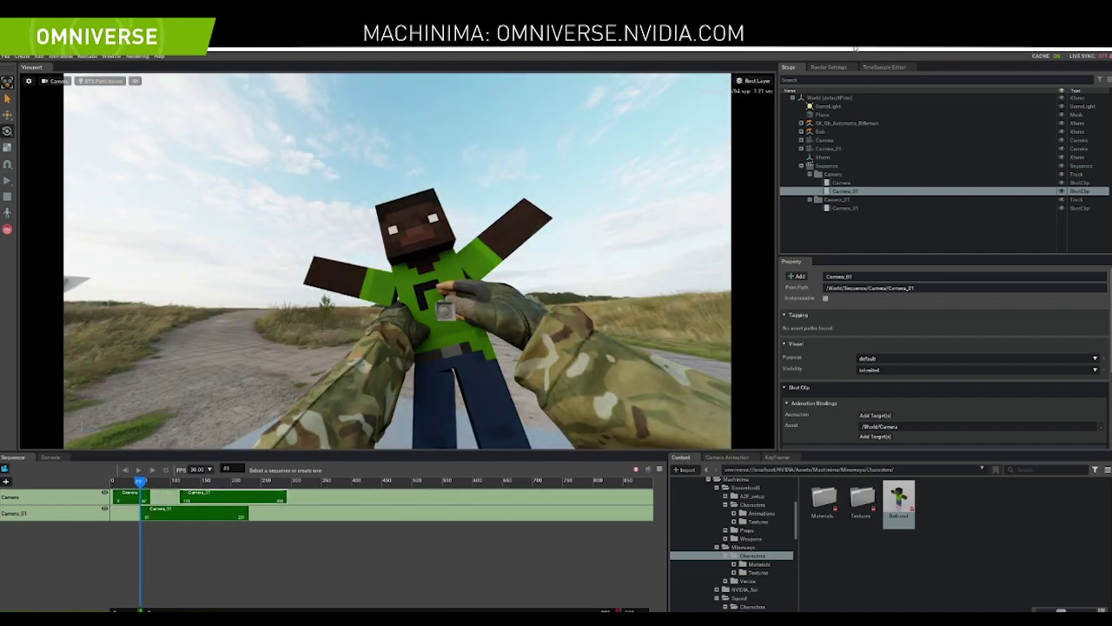
key(space)
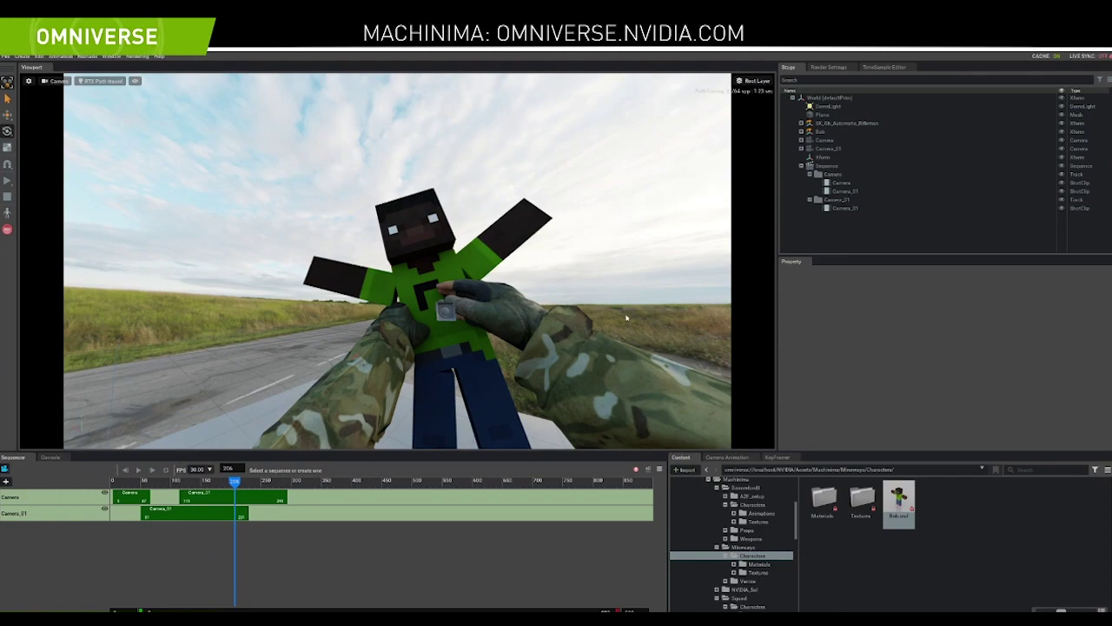
mouse_move(133, 483)
mouse_down()
mouse_move(113, 485)
mouse_move(128, 496)
mouse_move(136, 483)
mouse_up()
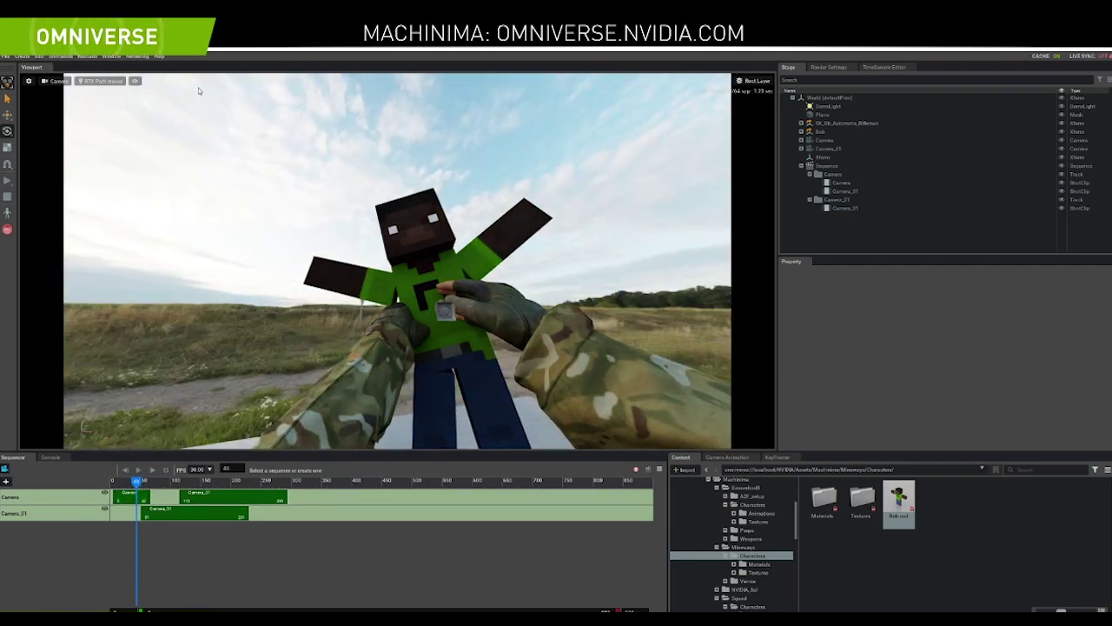
Switch the viewport to RTX Real-Time and examine the Motion Blur options in the post-processing render settings
click(99, 81)
click(130, 86)
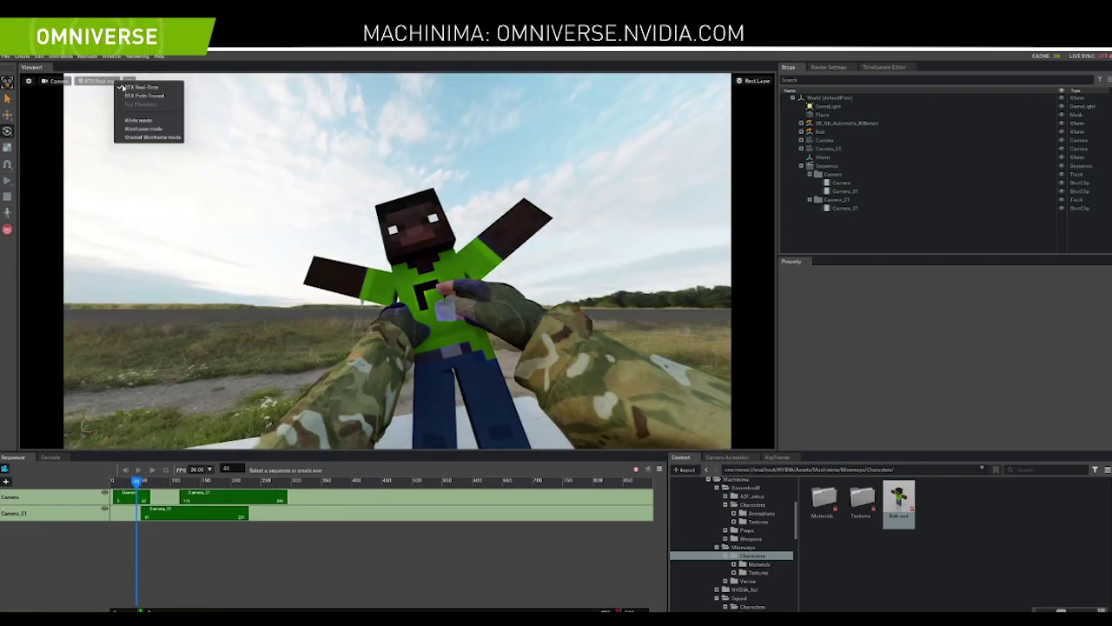
click(828, 67)
scroll(907, 200, down, 5)
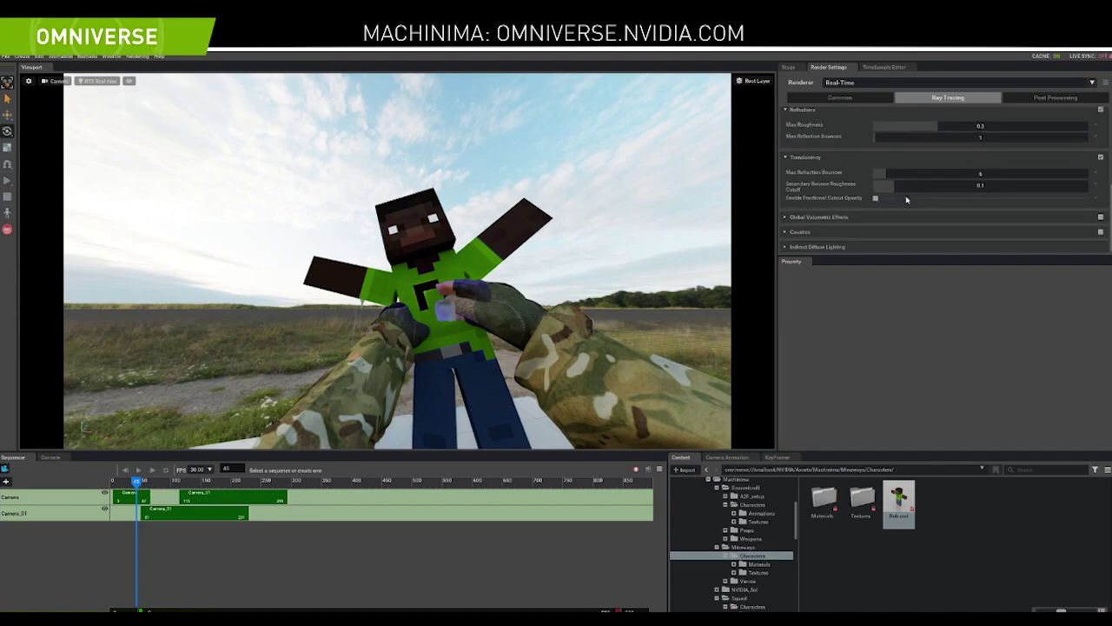
click(1055, 98)
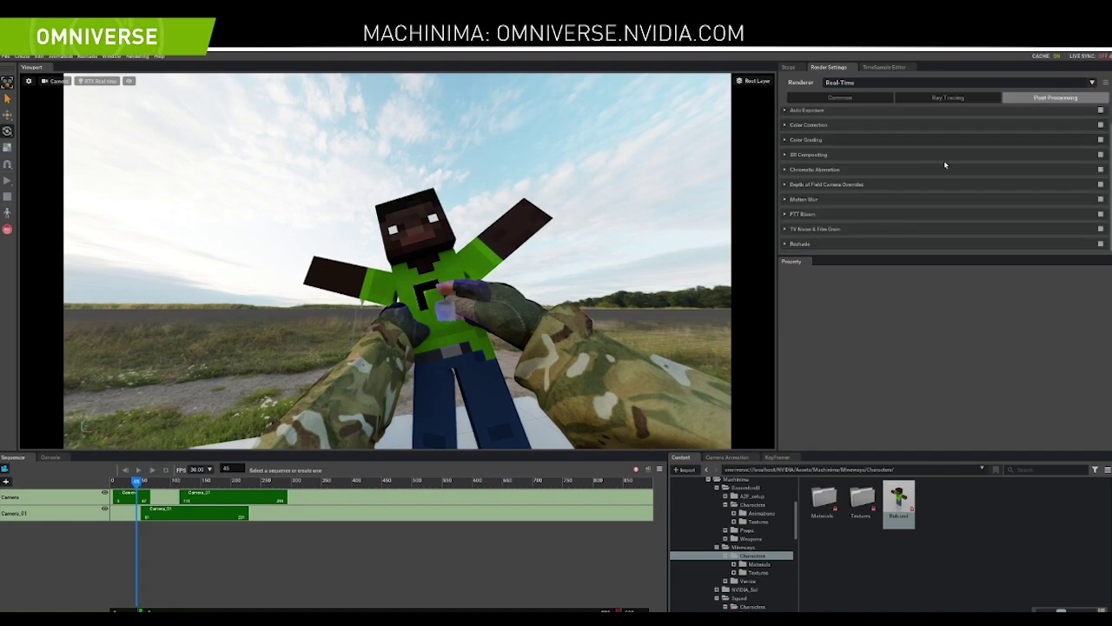
click(983, 203)
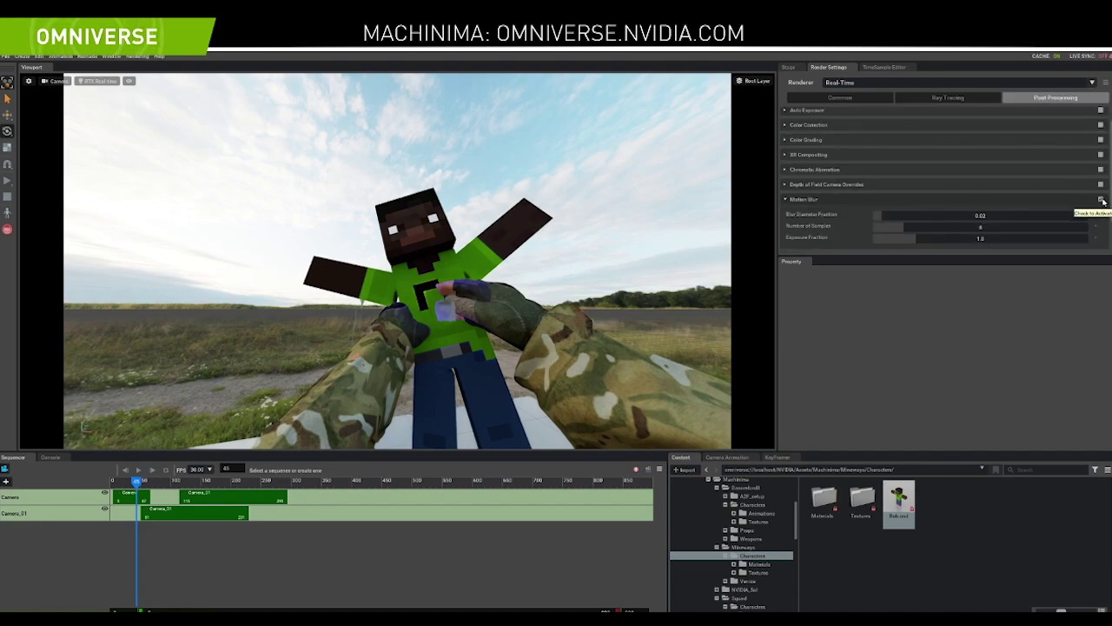
Set the viewport back to RTX Path-Traced and scrub the sequence to about frame 54
click(108, 82)
click(130, 95)
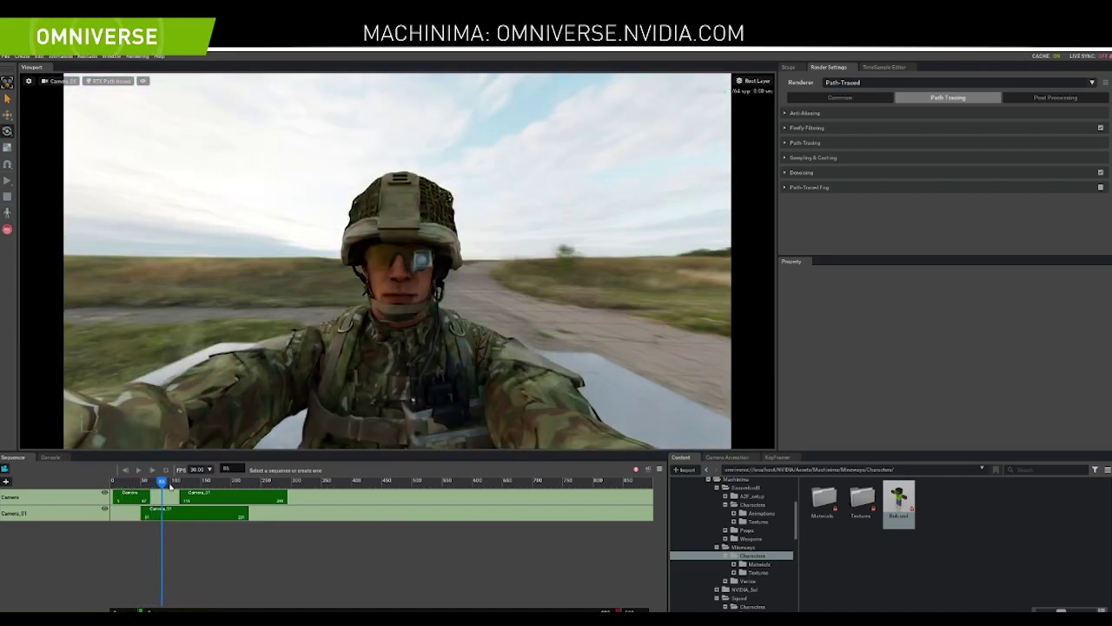
drag(172, 484, 145, 491)
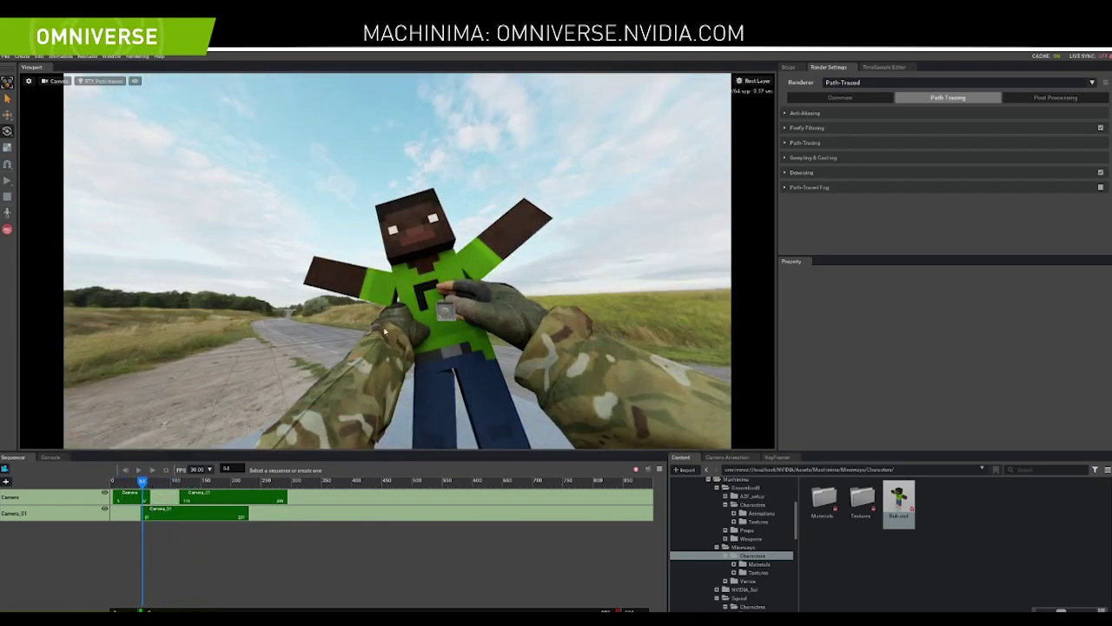
Go to about frame 392, switch to the perspective view and examine the rifleman holding Bob from the side
click(56, 81)
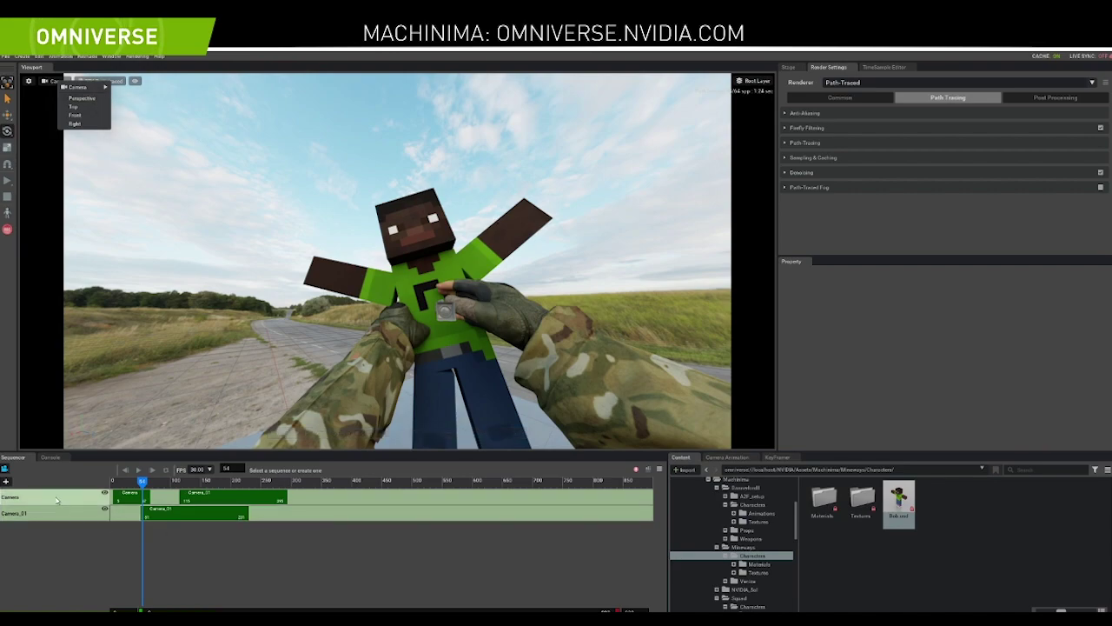
click(347, 482)
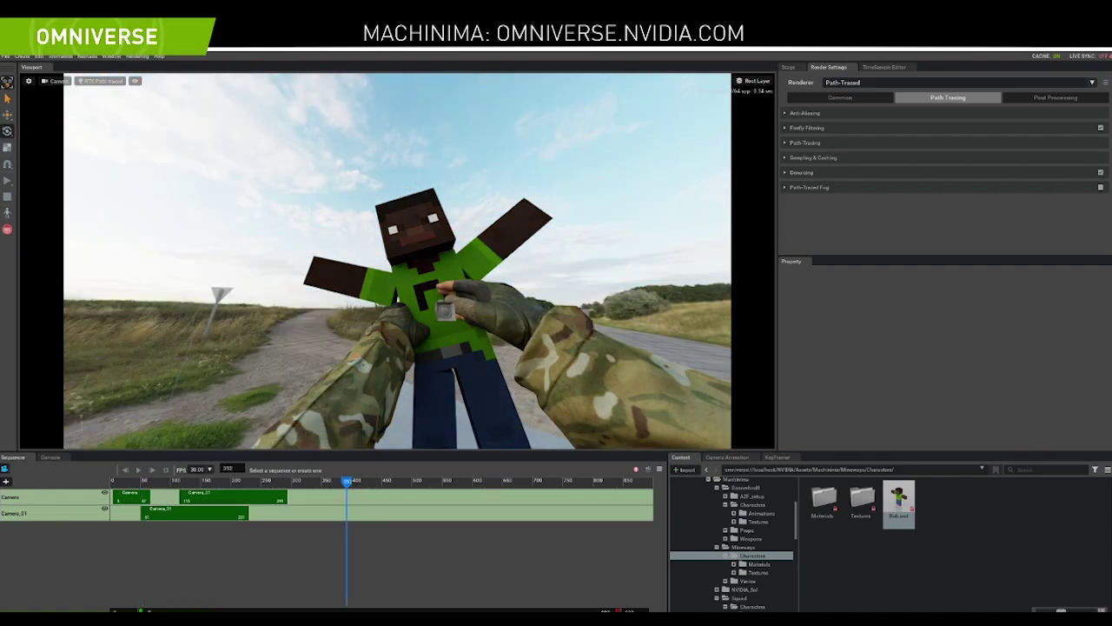
click(56, 80)
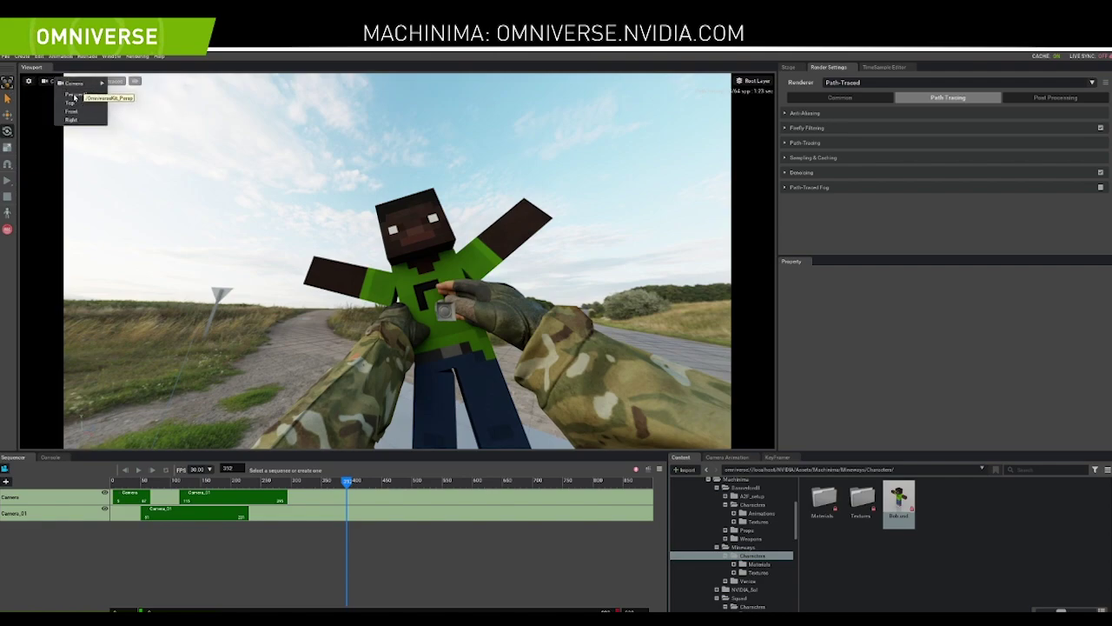
click(74, 95)
click(403, 340)
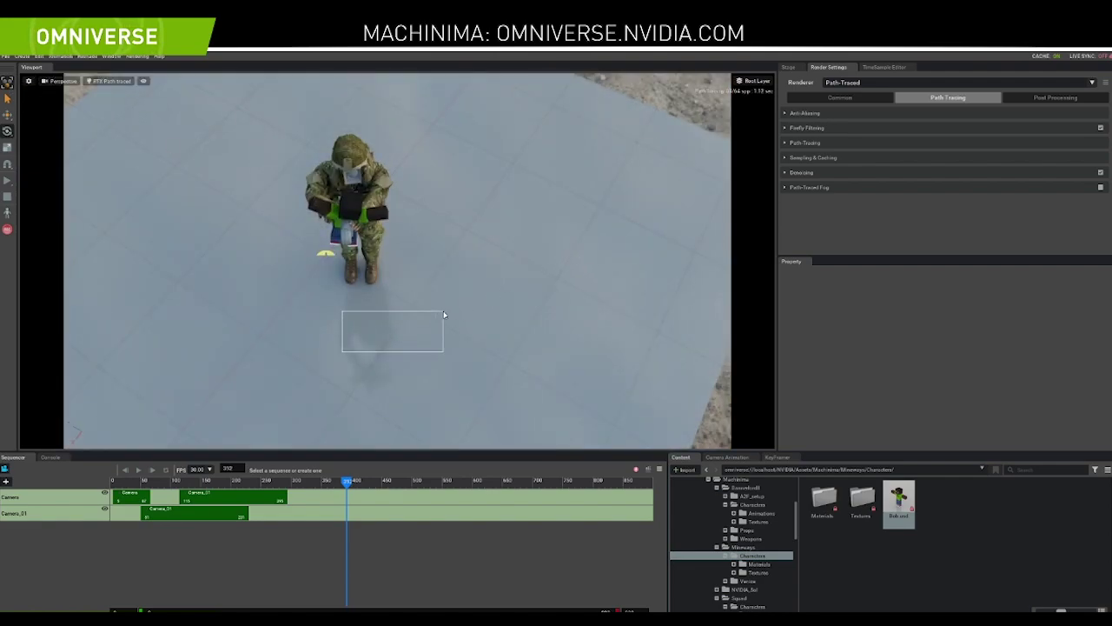
drag(443, 314, 445, 314)
alt+drag(375, 350, 453, 308)
click(686, 149)
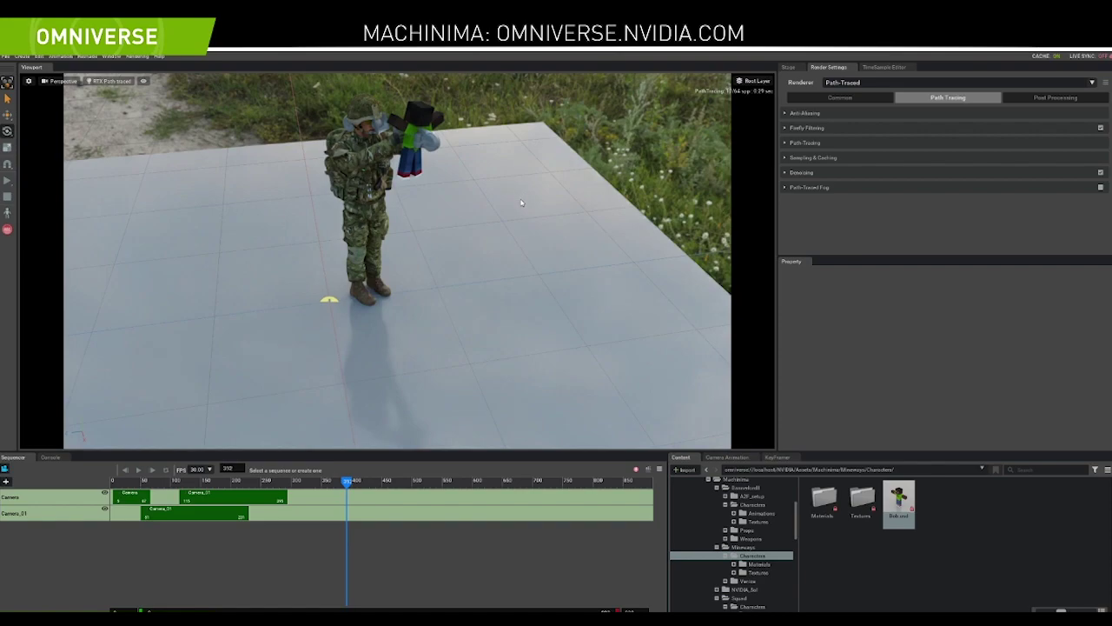
alt+right_drag(447, 323, 437, 323)
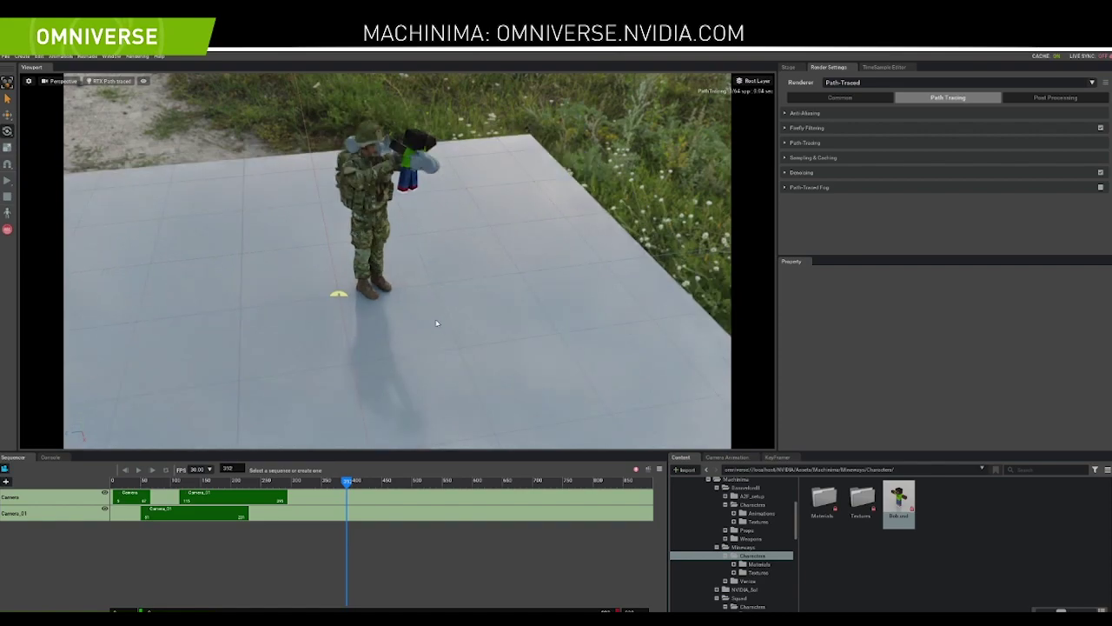
Enable the Flow USD extension in the extension manager and close it
alt+drag(439, 318, 374, 318)
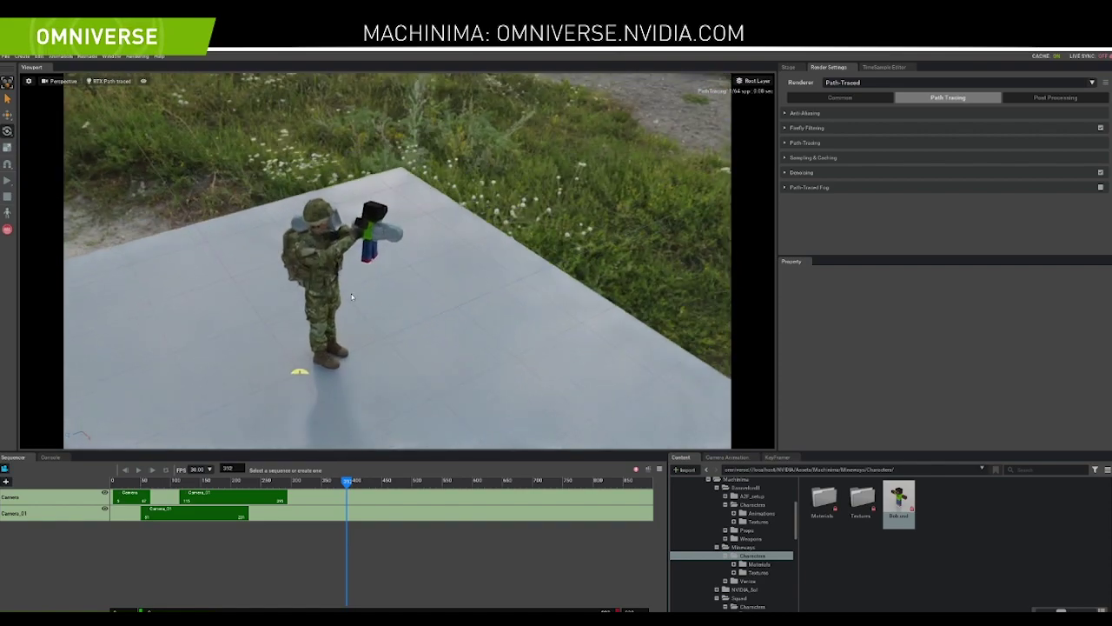
click(110, 57)
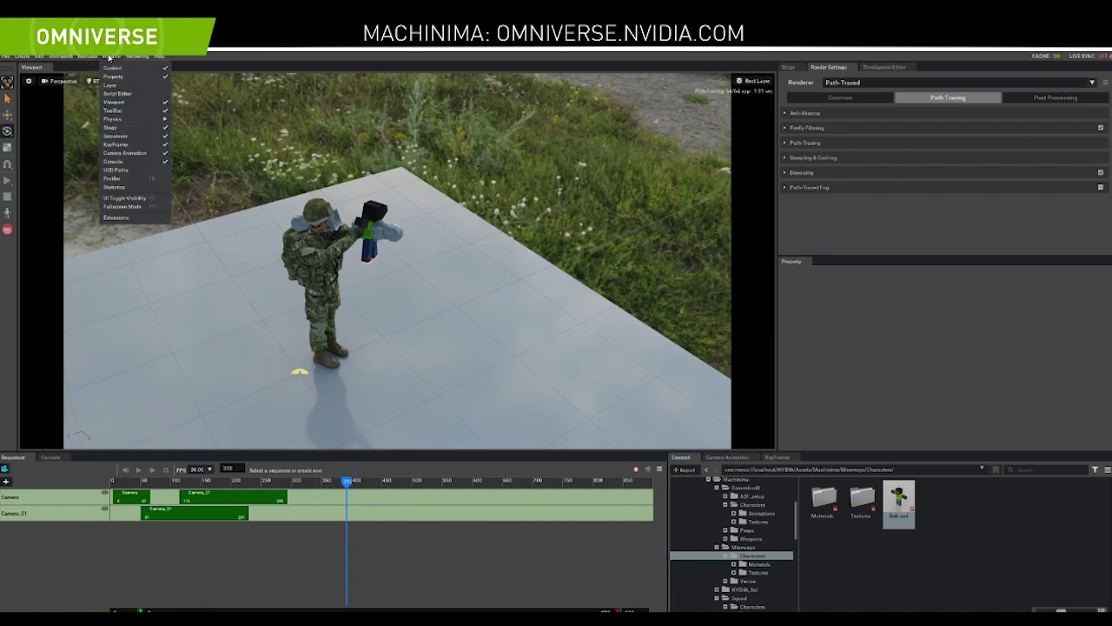
click(137, 218)
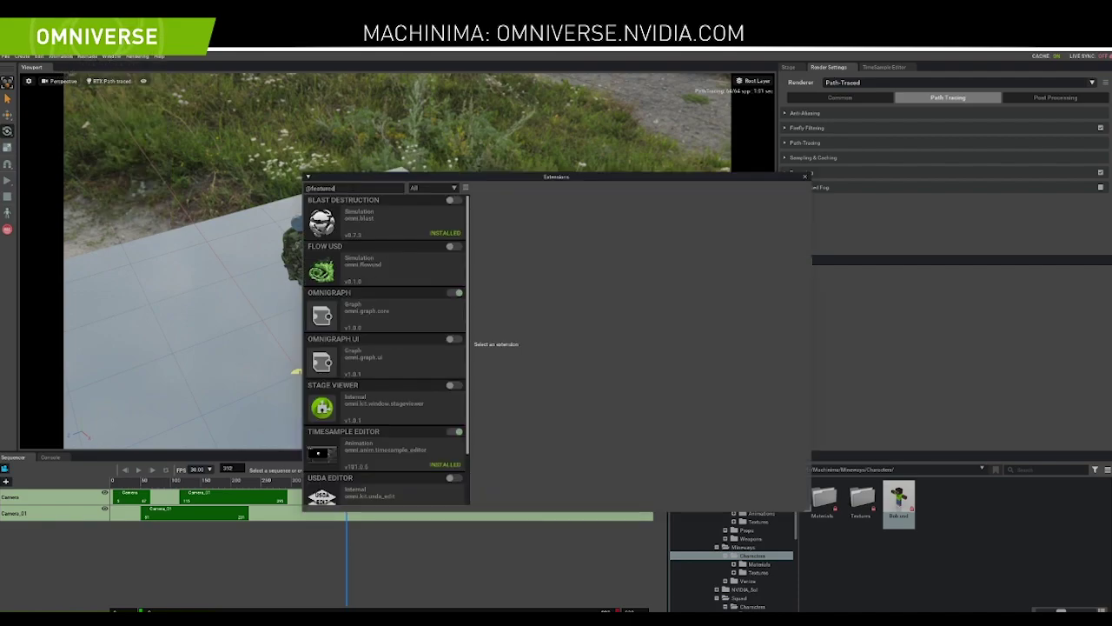
click(398, 265)
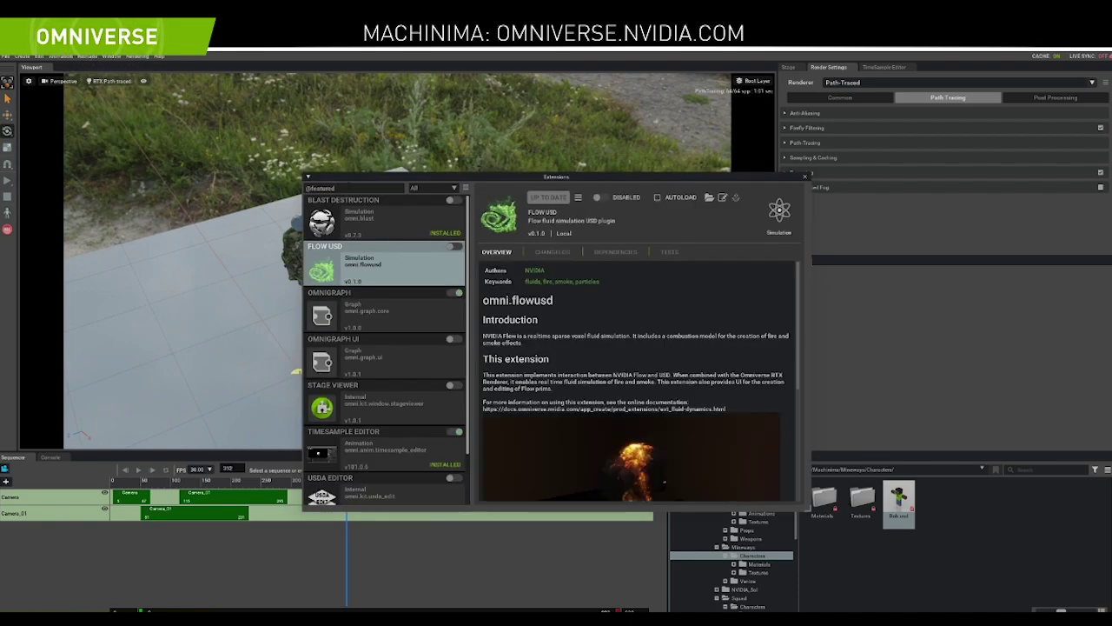
click(454, 246)
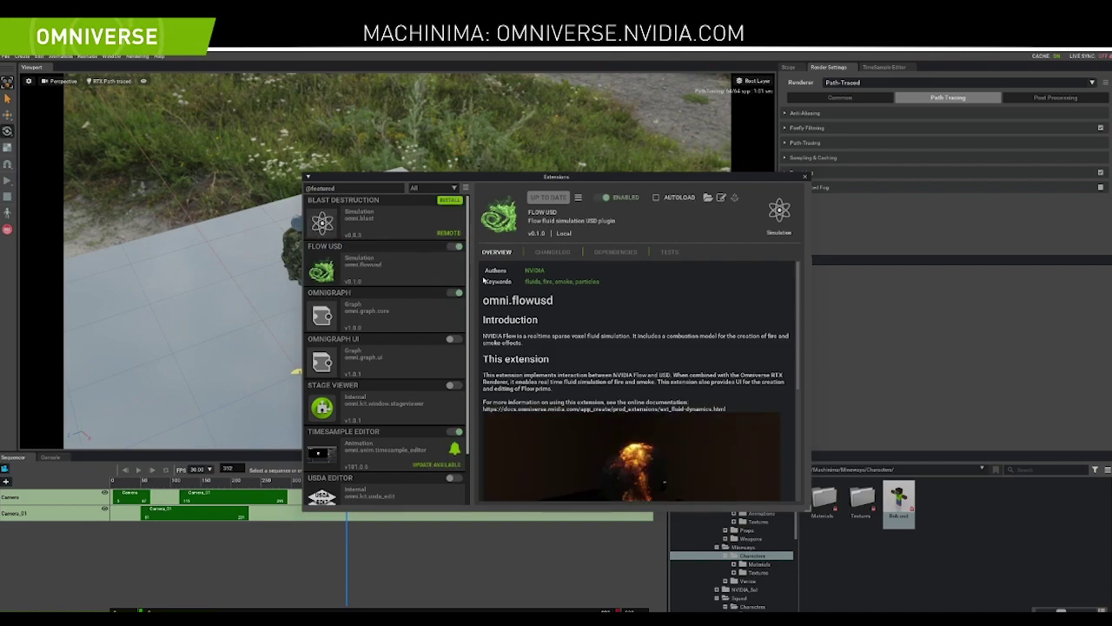
click(805, 177)
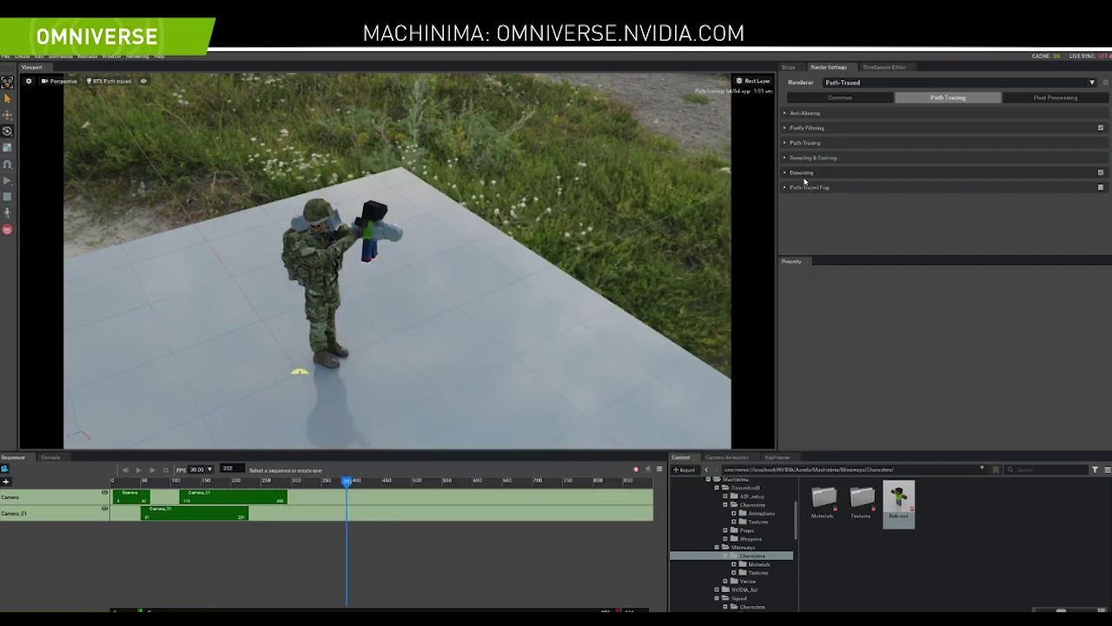
Create a new Xform in the stage and parent it under Bob
click(789, 68)
click(821, 131)
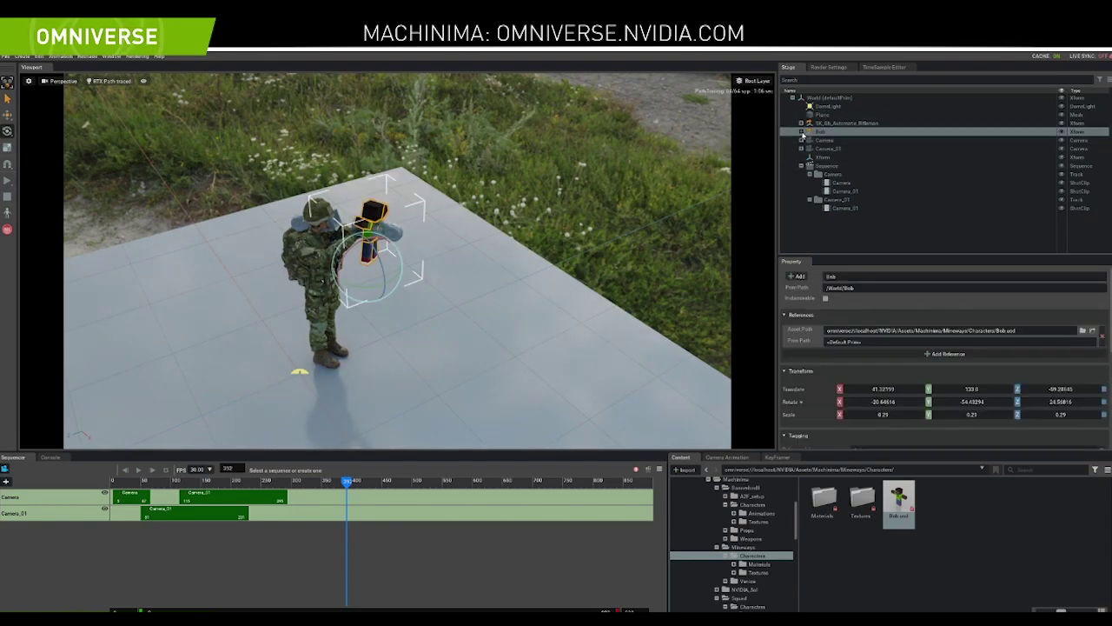
click(801, 132)
click(801, 131)
click(833, 228)
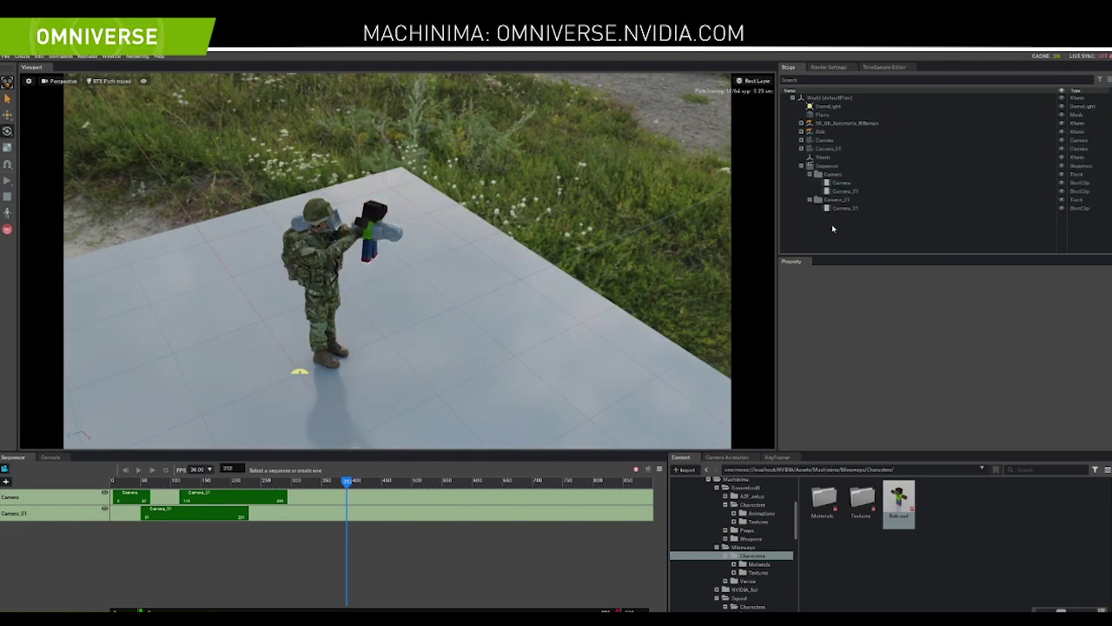
click(824, 158)
click(822, 132)
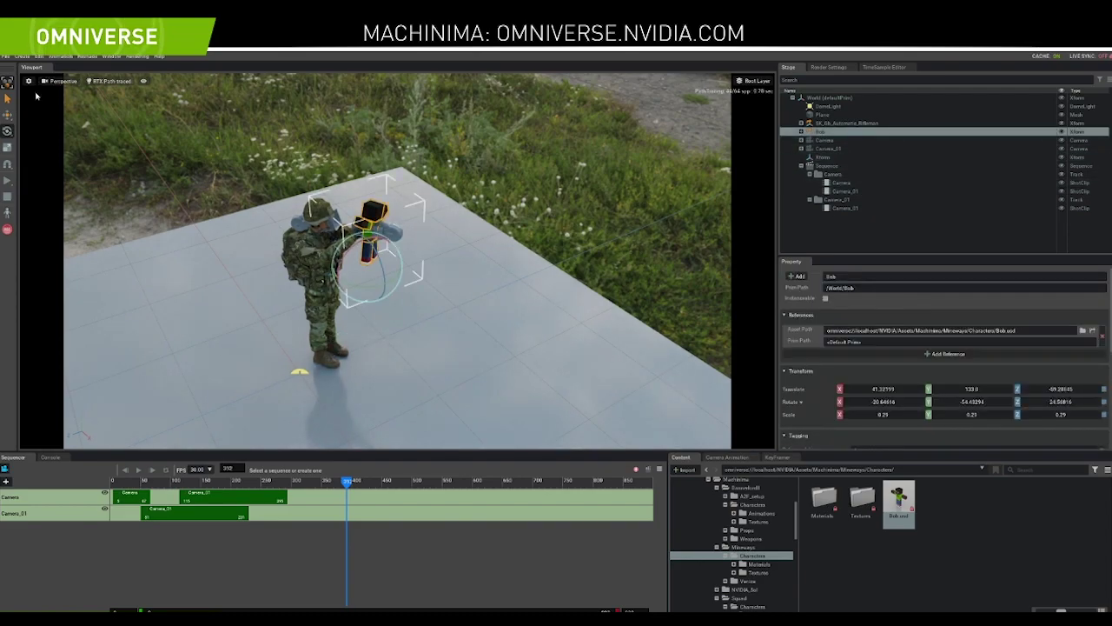
click(23, 57)
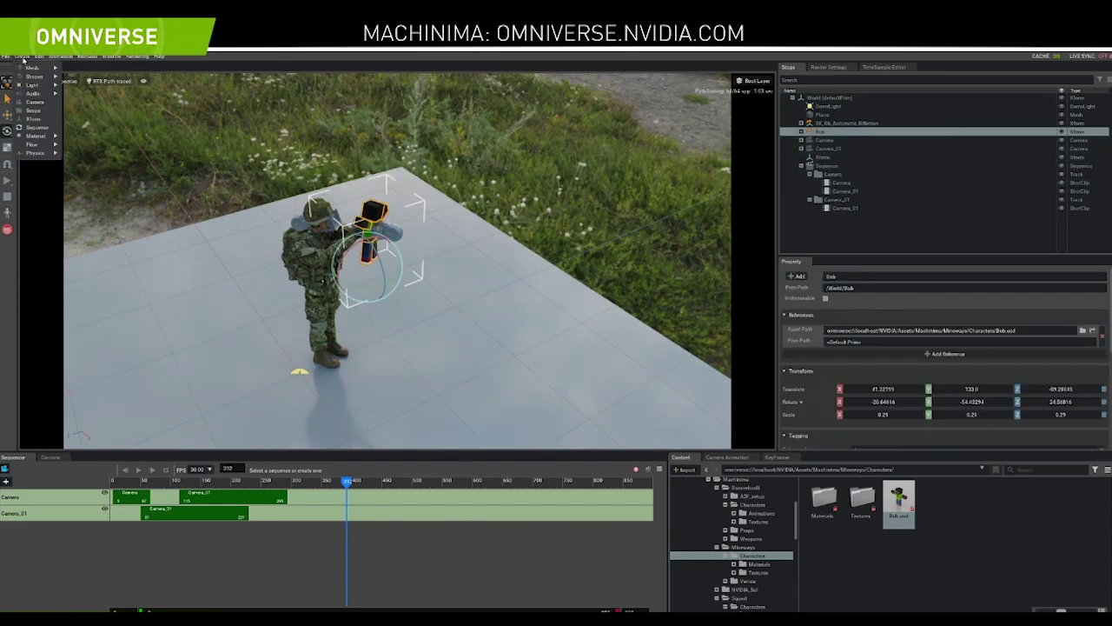
click(40, 121)
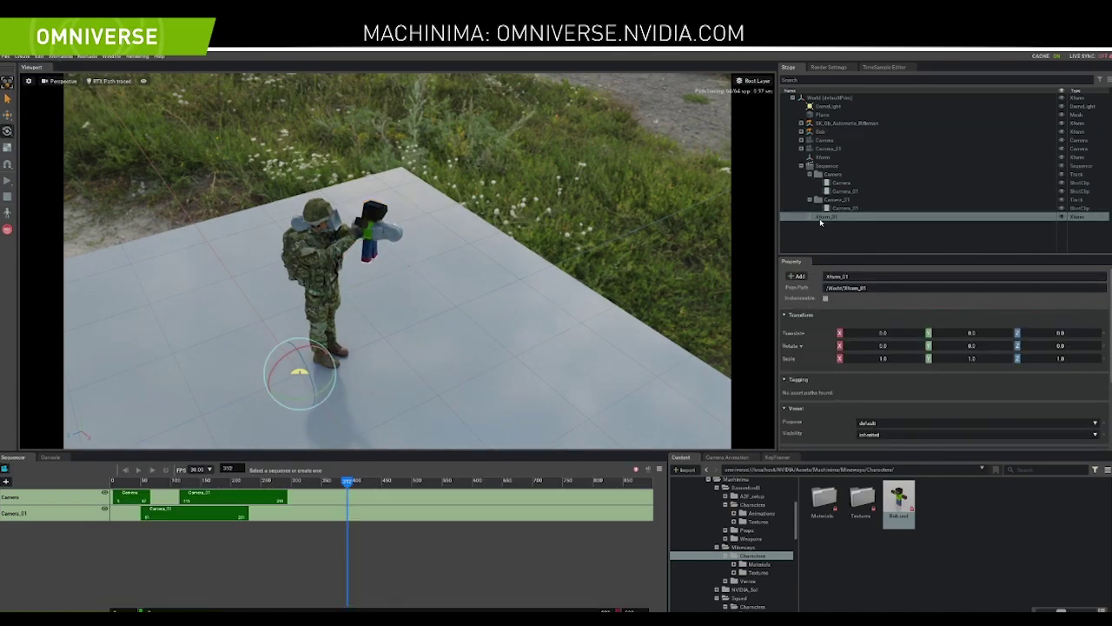
drag(821, 218, 821, 131)
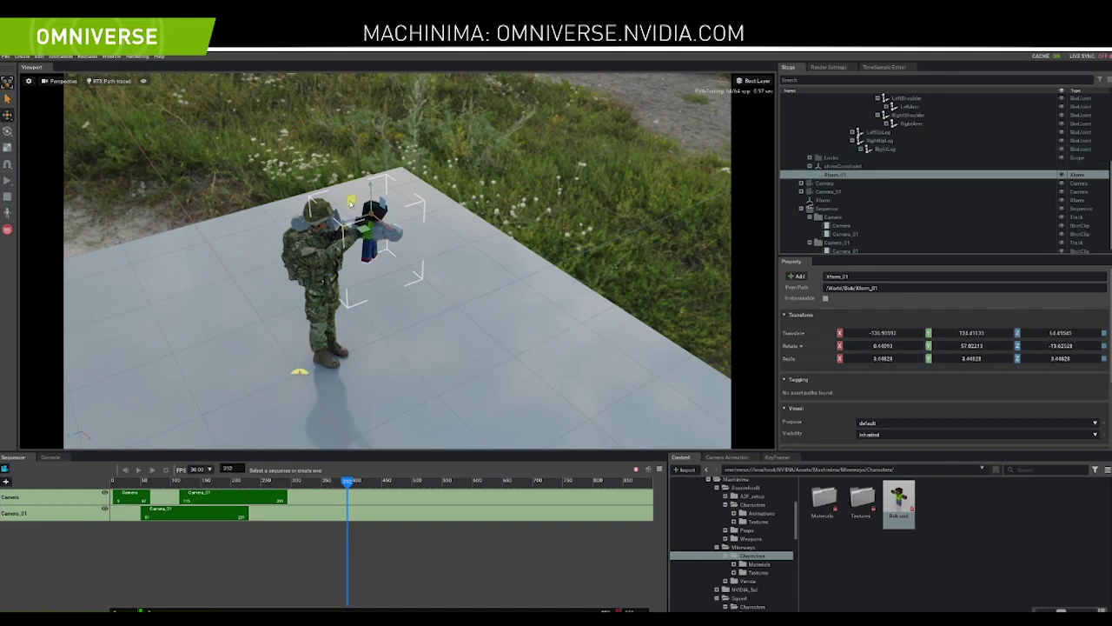
Move the new Xform onto Bob's head, checking its placement from the front, side and above
key(f)
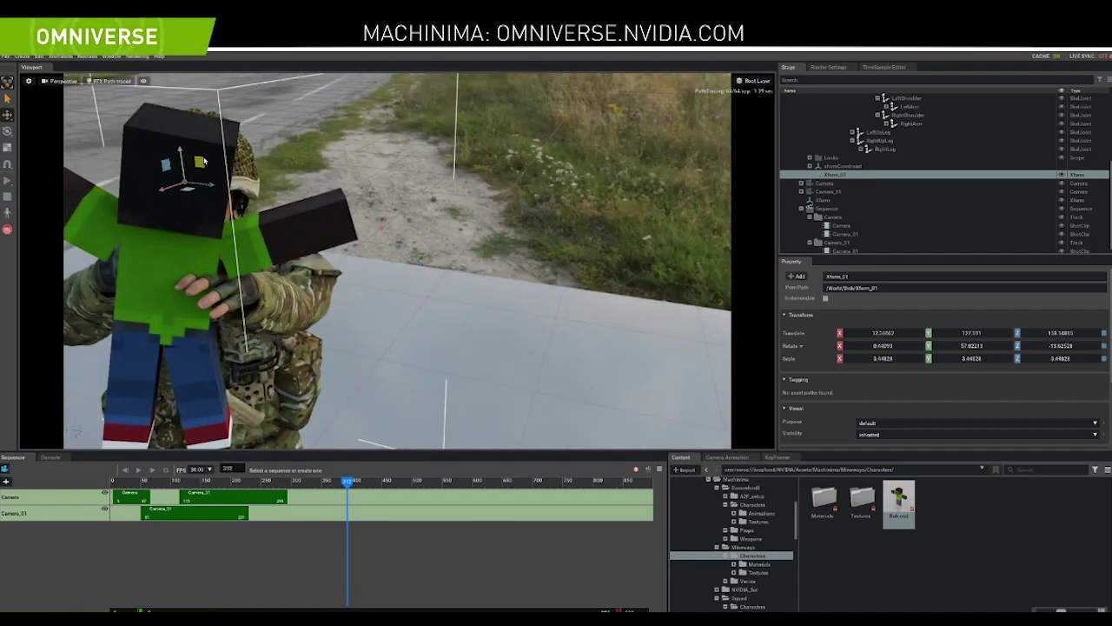
alt+drag(270, 215, 434, 268)
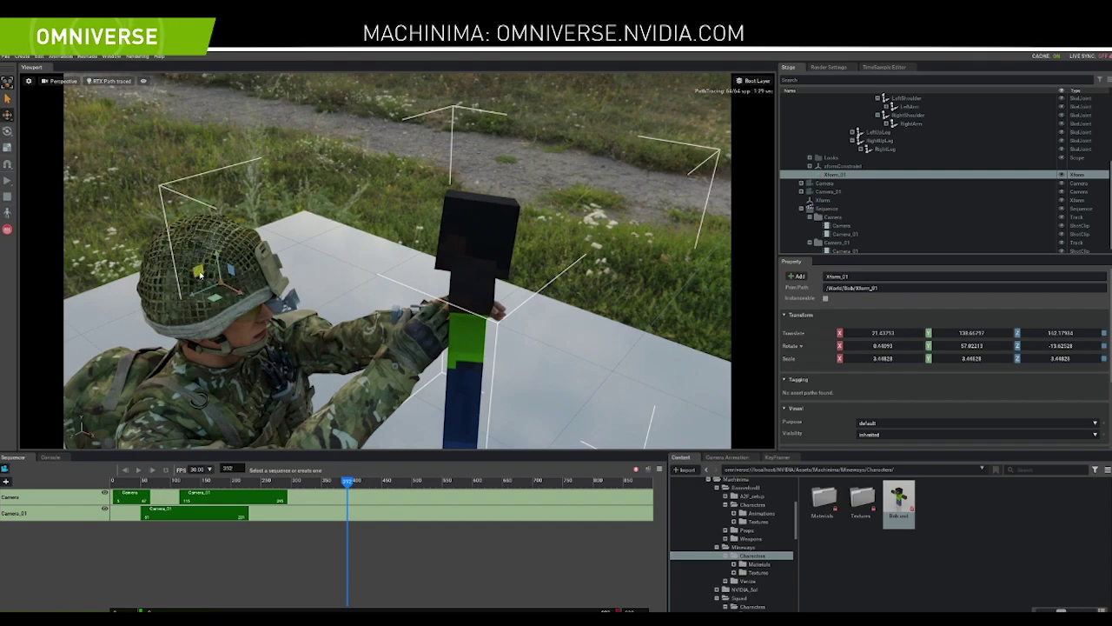
drag(464, 227, 463, 223)
alt+drag(541, 273, 370, 243)
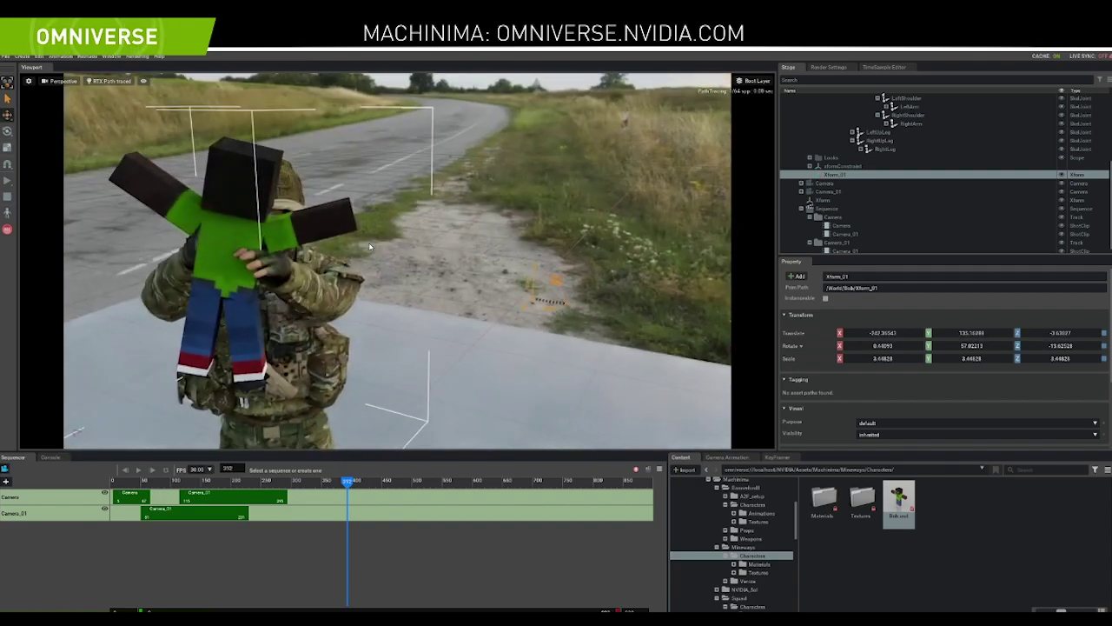
alt+drag(434, 305, 468, 249)
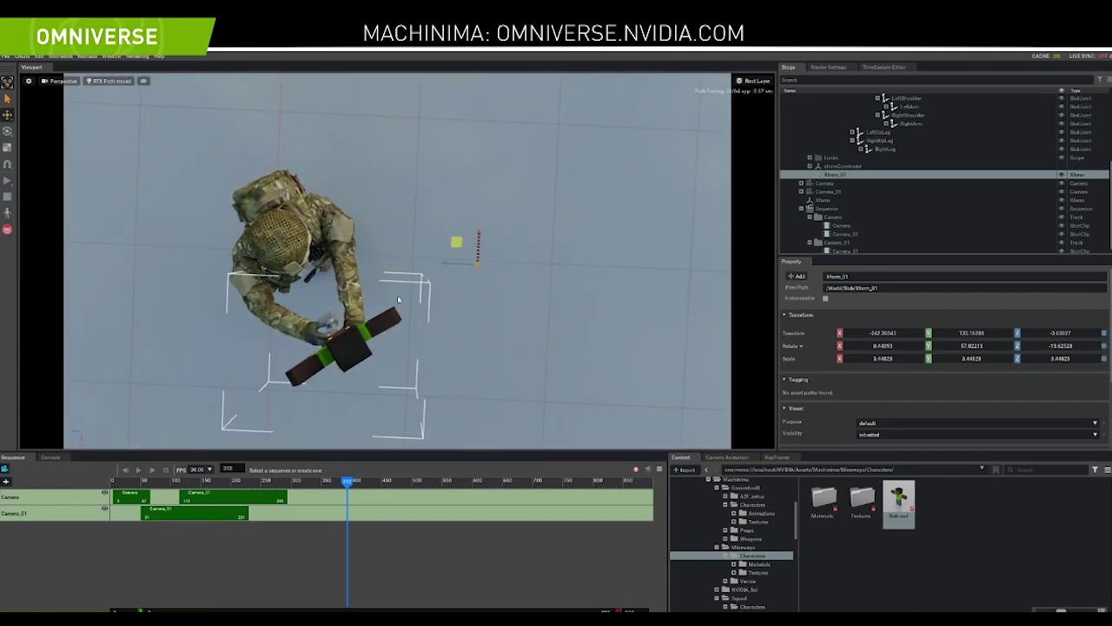
drag(329, 339, 335, 341)
alt+drag(335, 342, 381, 267)
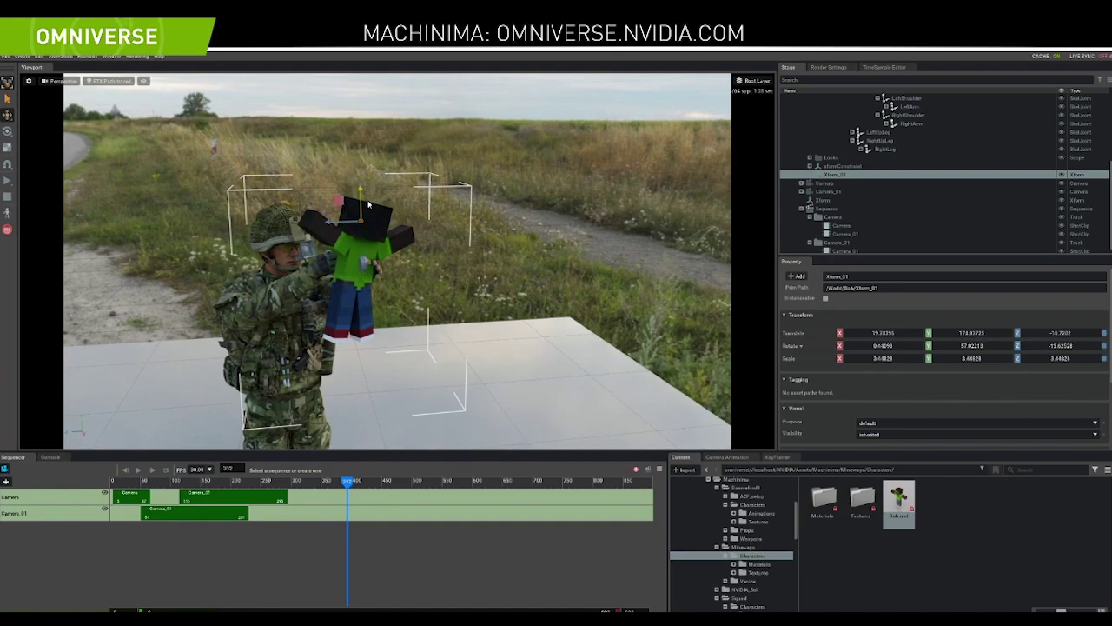
Add the Flow preset fire effect under the new Xform, then briefly play the animation and stop it
click(22, 57)
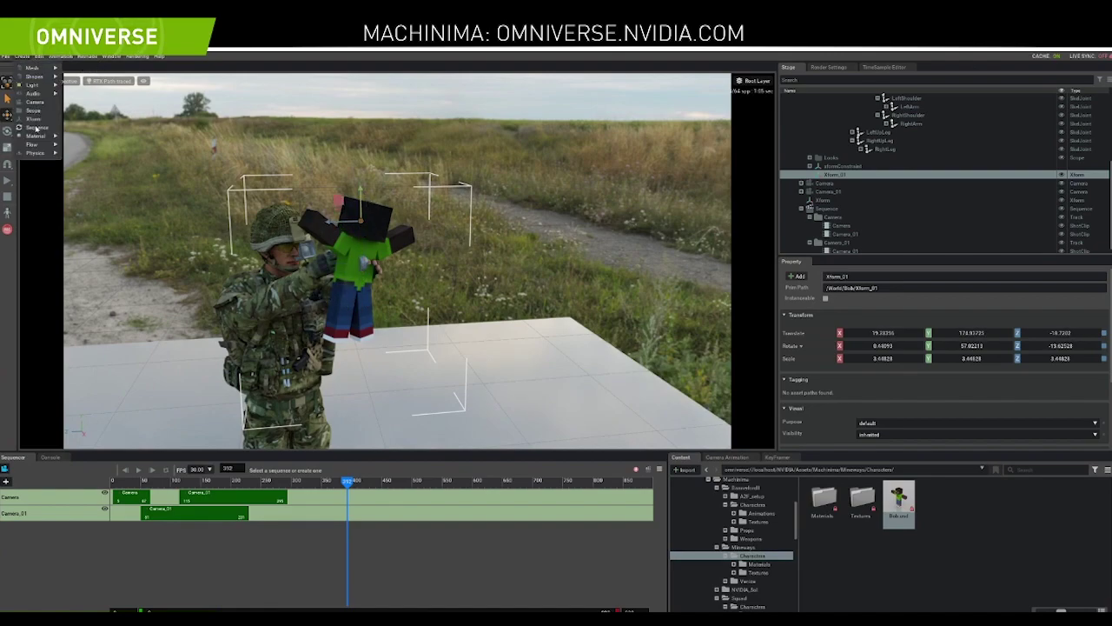
mouse_move(33, 145)
mouse_move(102, 223)
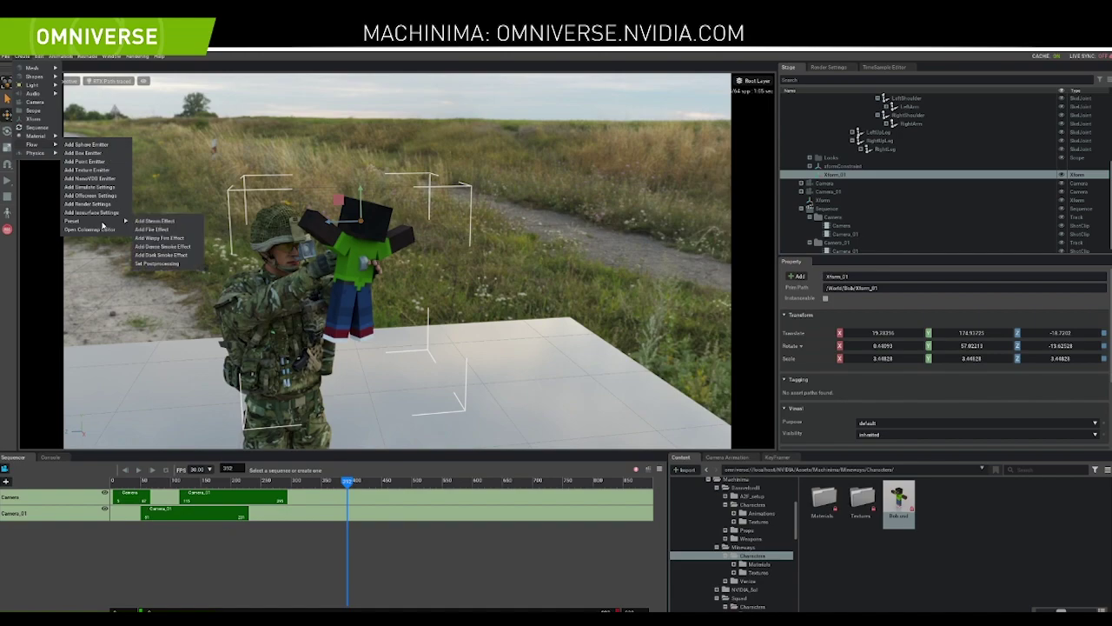
click(154, 230)
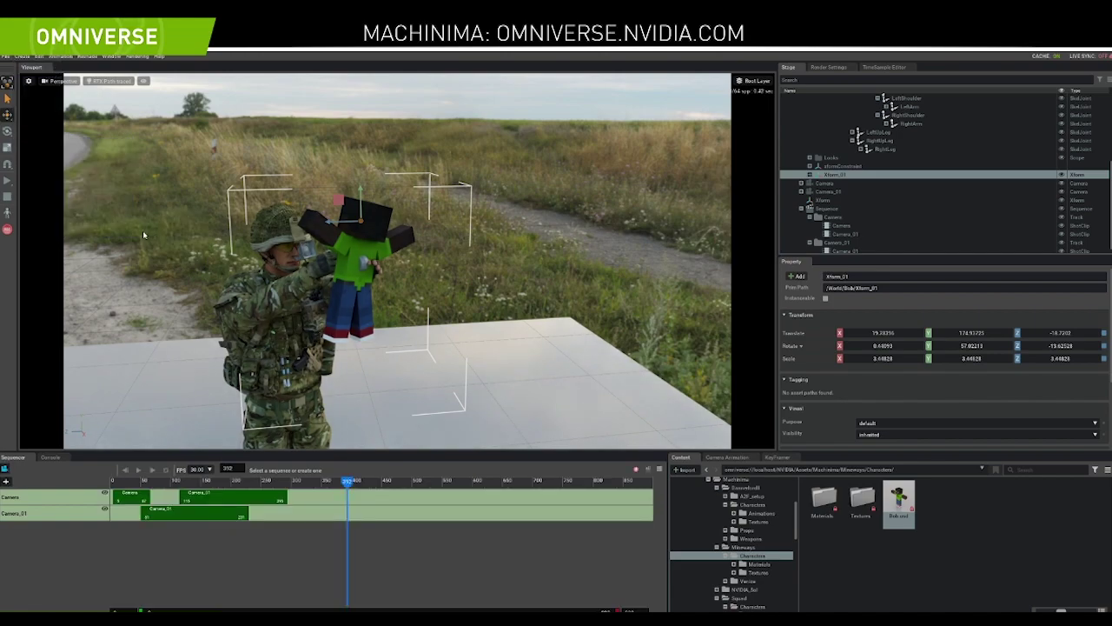
click(32, 223)
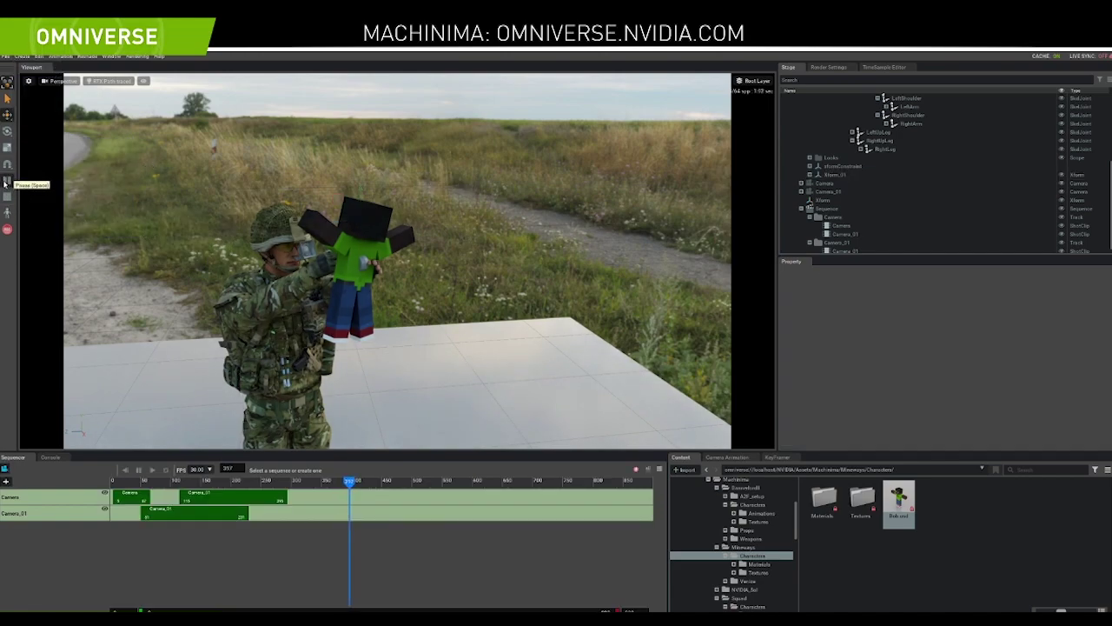
click(8, 198)
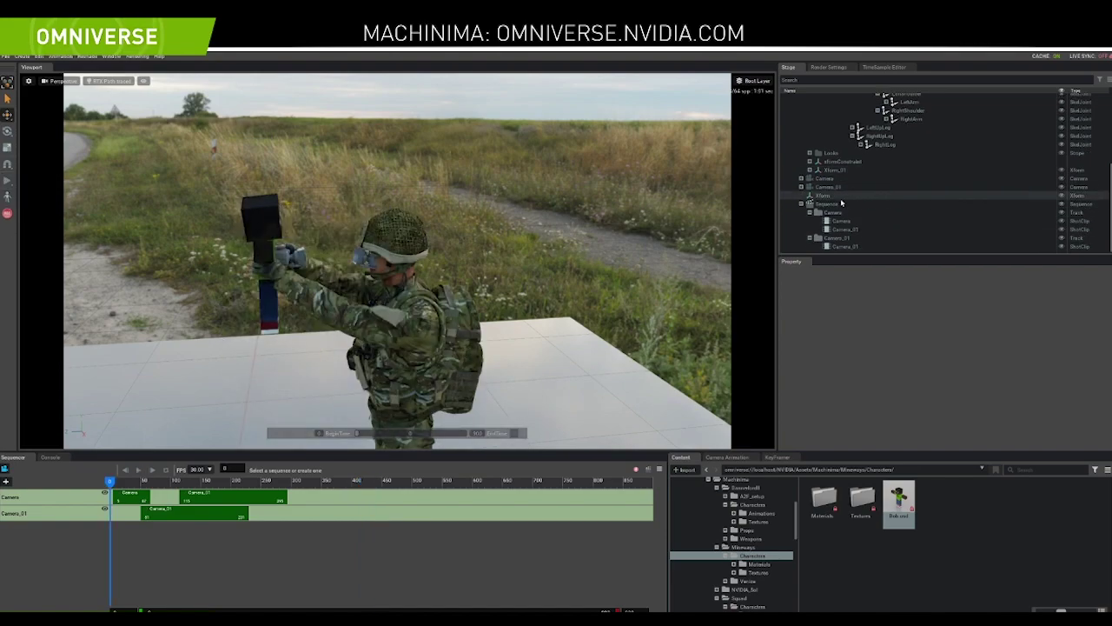
Select the flowEmitterSphere under Bob's new Xform and play the sequence with the viewport set to RTX Real-Time
scroll(852, 183, up, 10)
scroll(836, 157, down, 5)
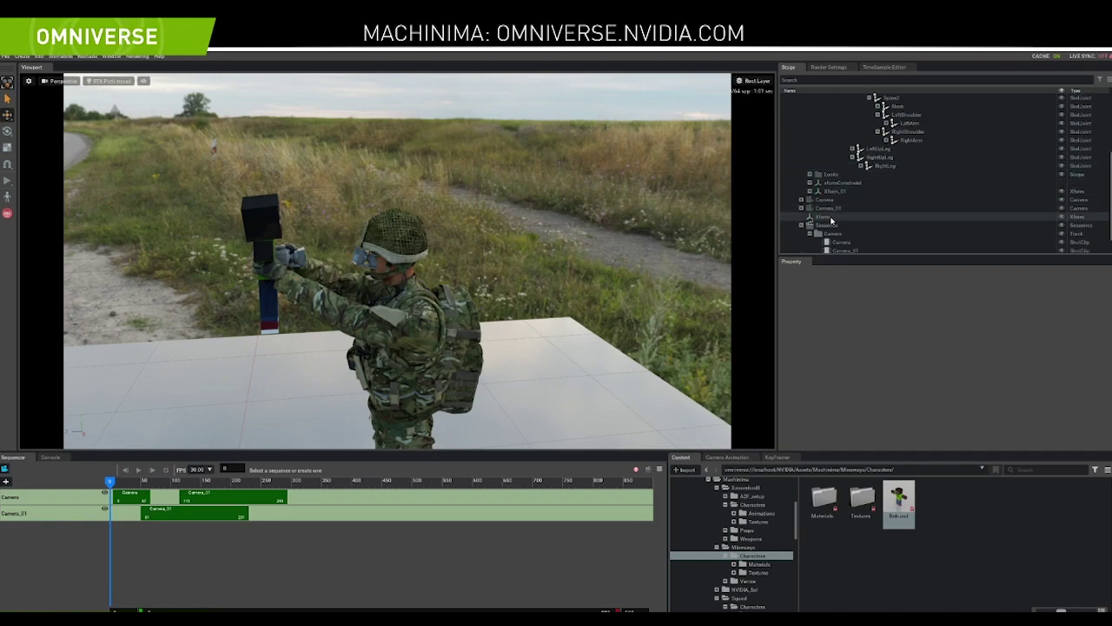
click(809, 191)
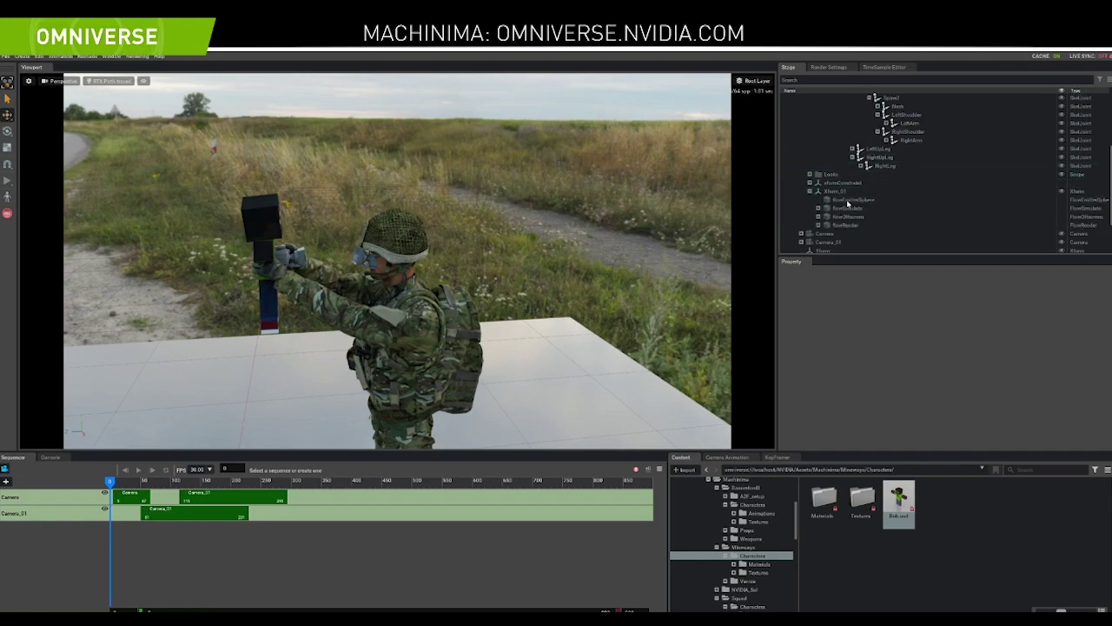
click(847, 201)
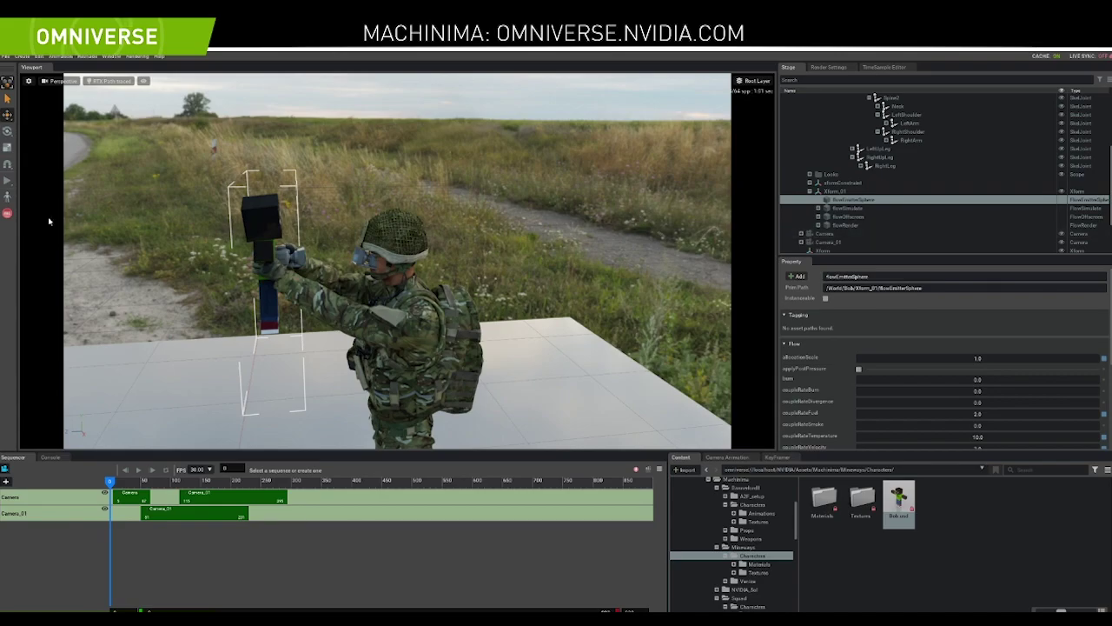
click(8, 179)
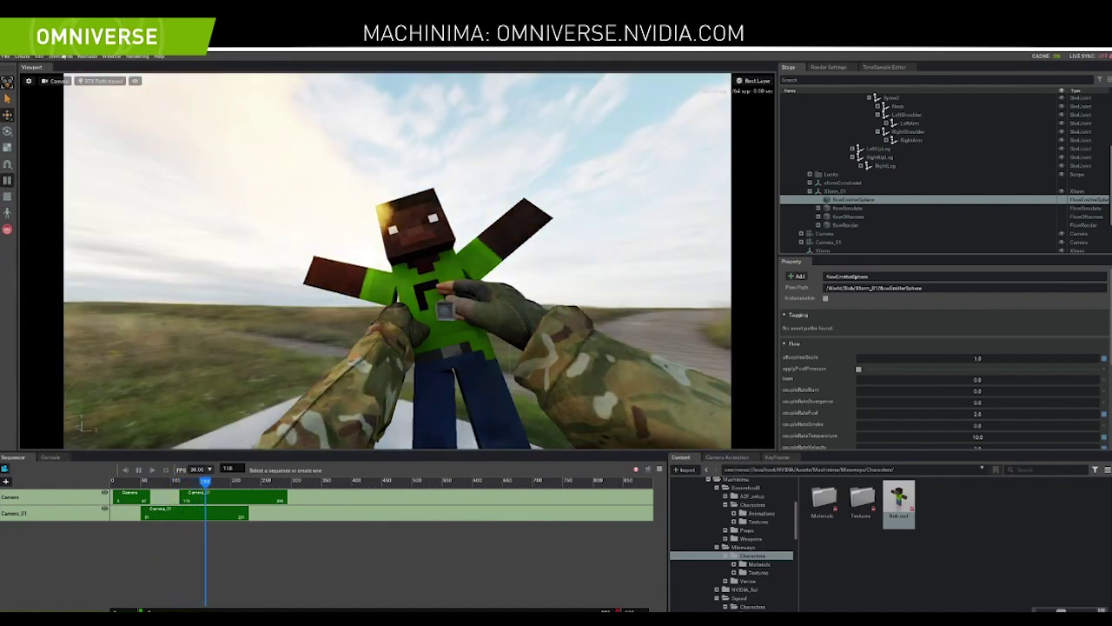
click(97, 81)
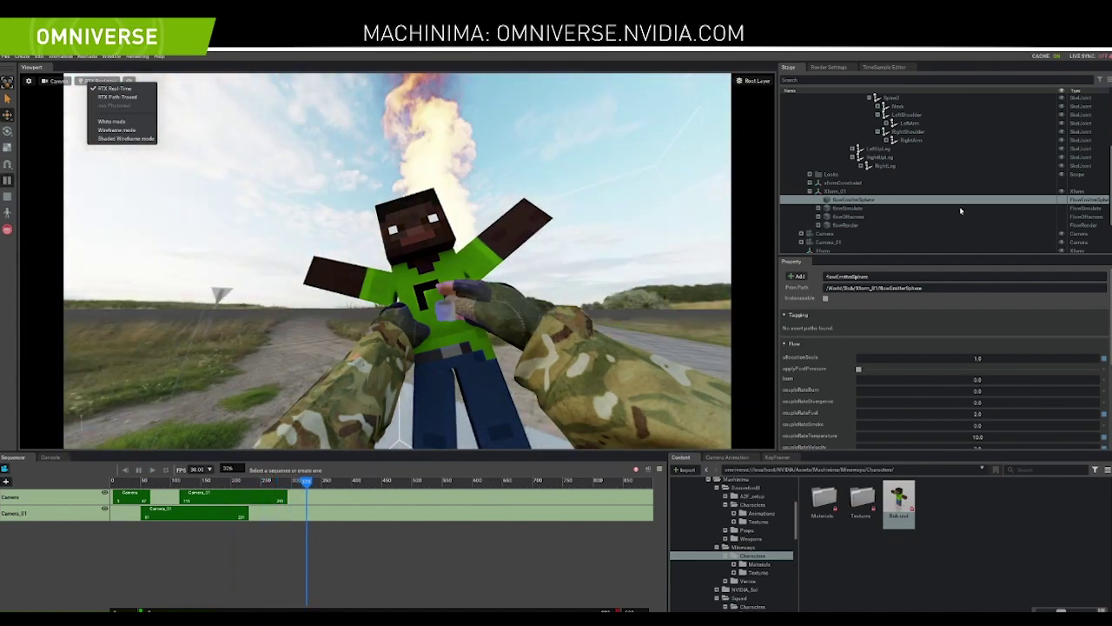
Reposition the fire's Xform on Bob's head using the perspective view and replay from about frame 20
click(478, 254)
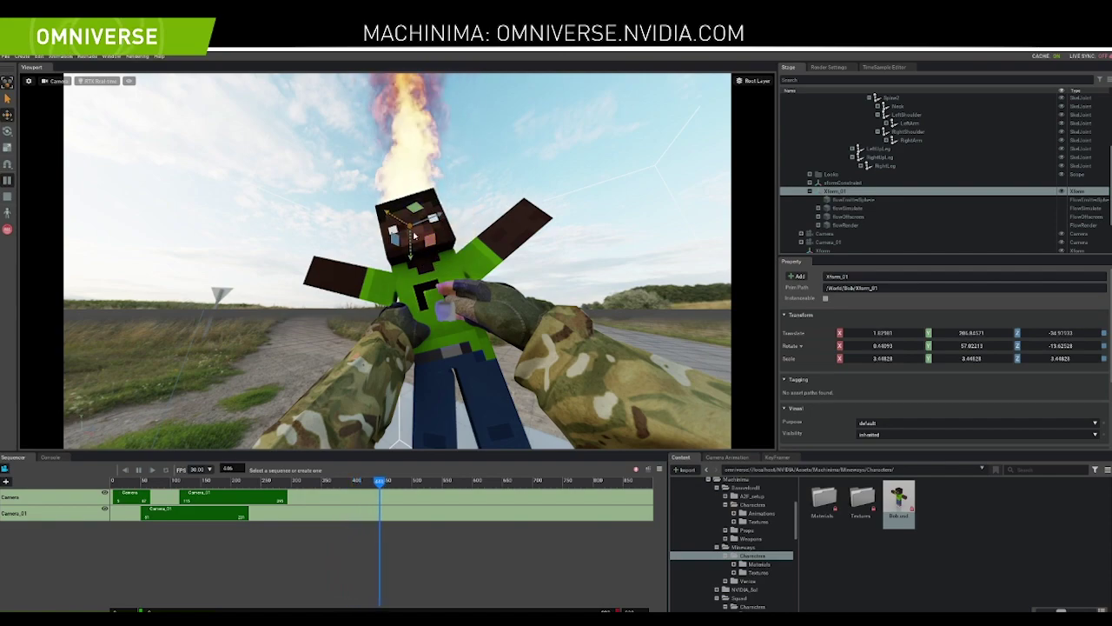
click(56, 81)
click(80, 102)
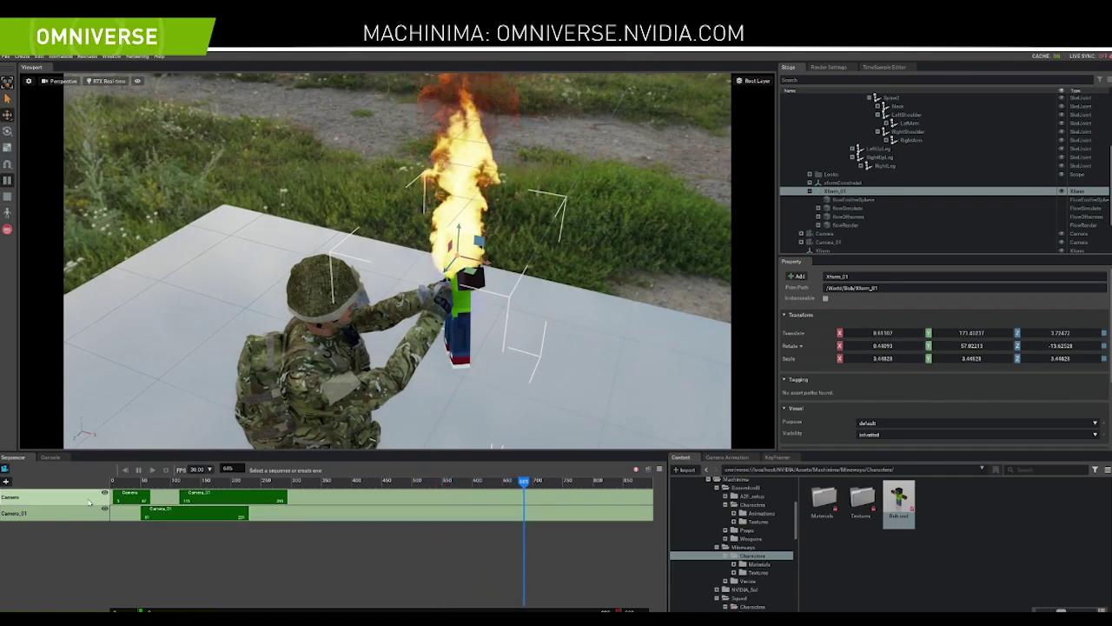
click(124, 483)
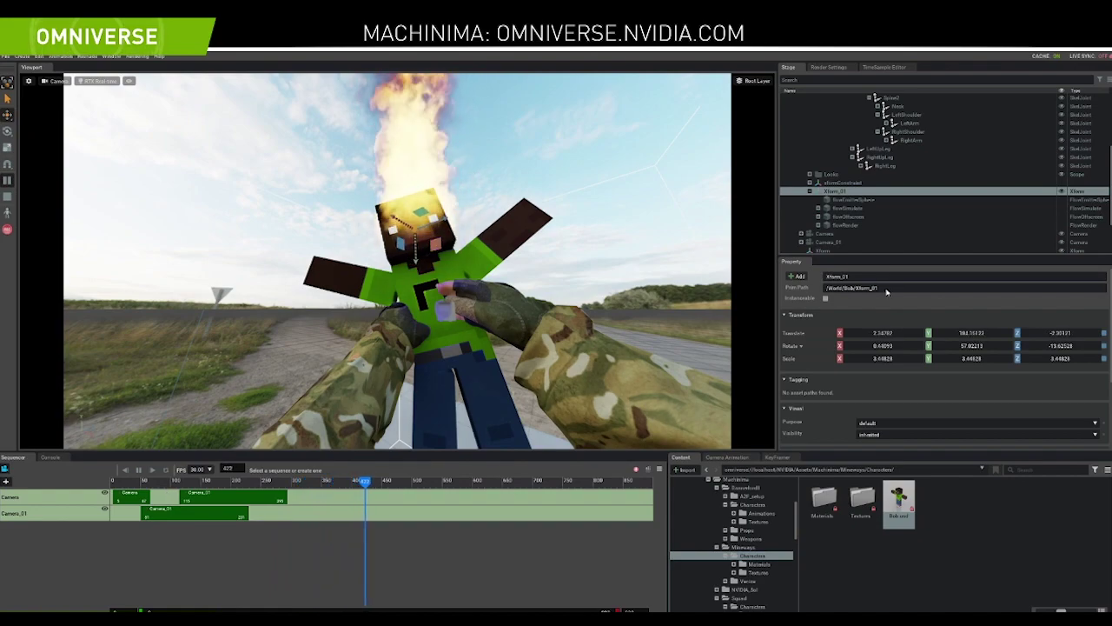
Set the flowEmitterSphere's radius to 10.3
click(853, 199)
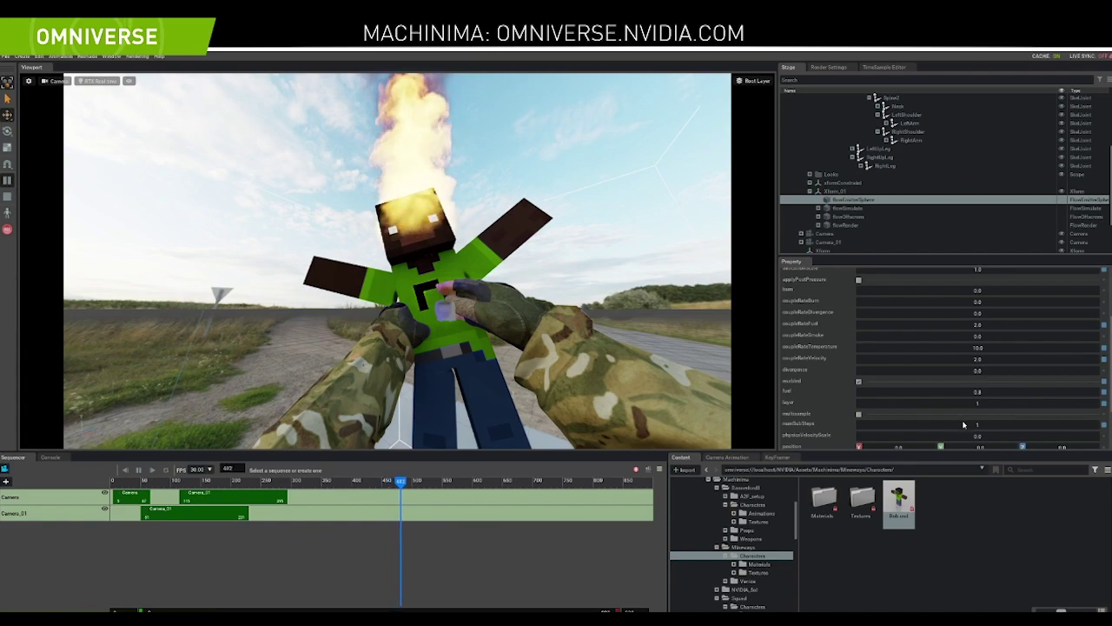
scroll(960, 392, down, 3)
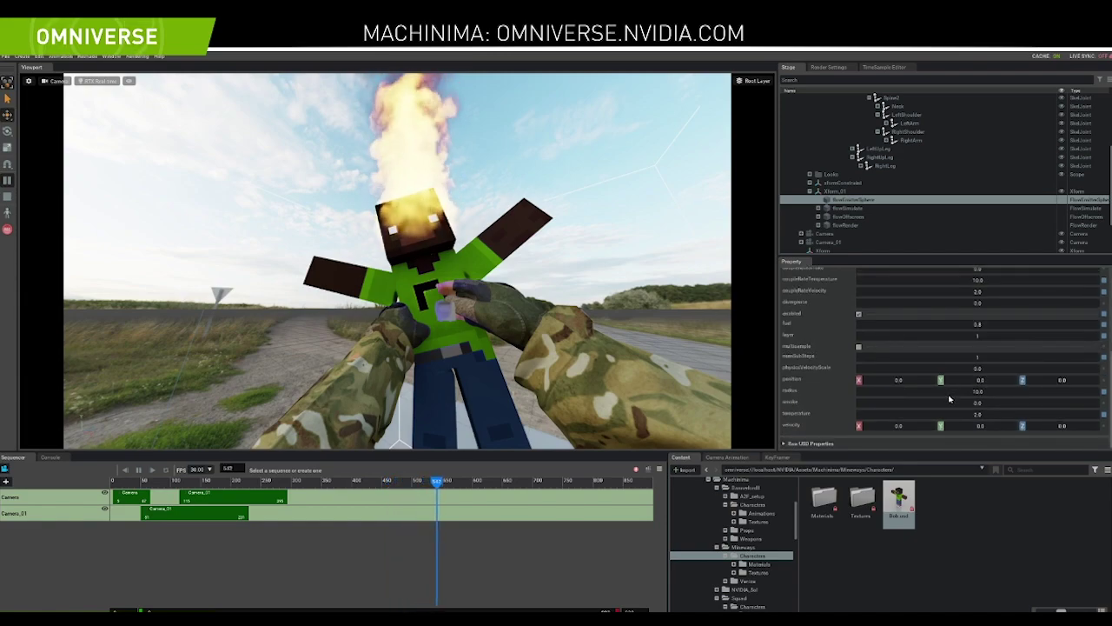
drag(983, 396, 953, 397)
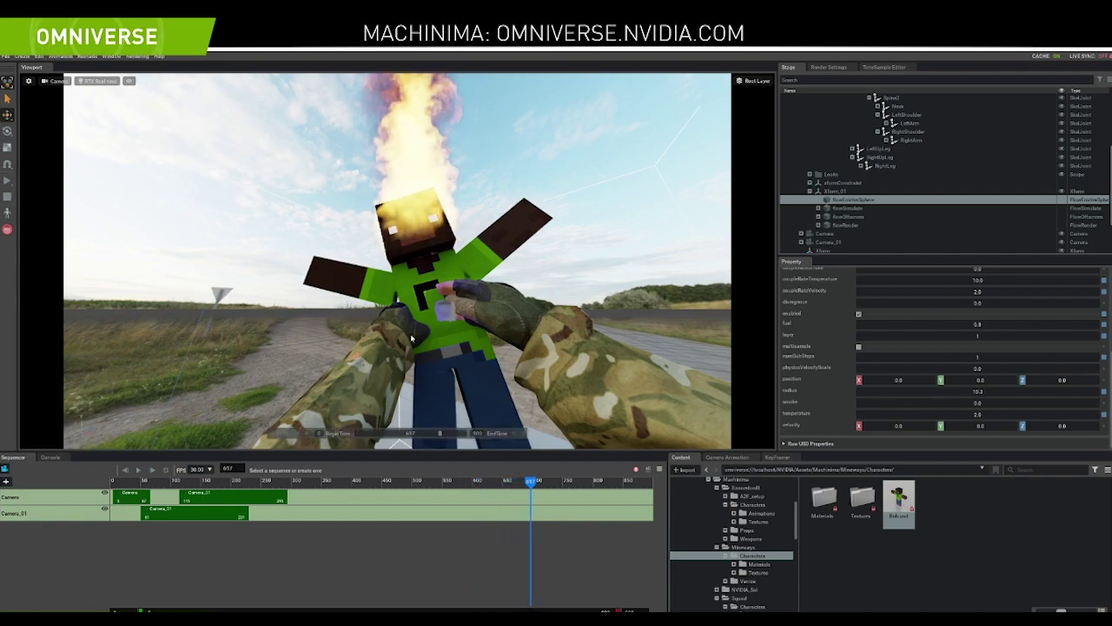
Switch to the perspective view and examine the burning Bob and the rifleman from farther away
click(56, 80)
click(87, 97)
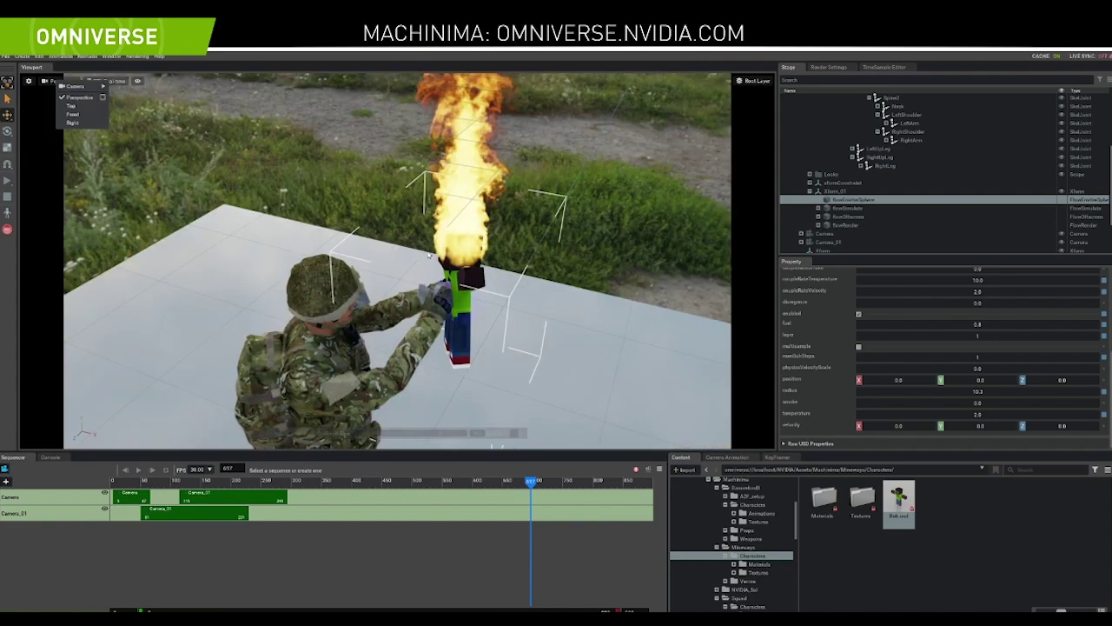
alt+drag(523, 332, 486, 351)
scroll(486, 350, down, 5)
middle_drag(647, 340, 708, 297)
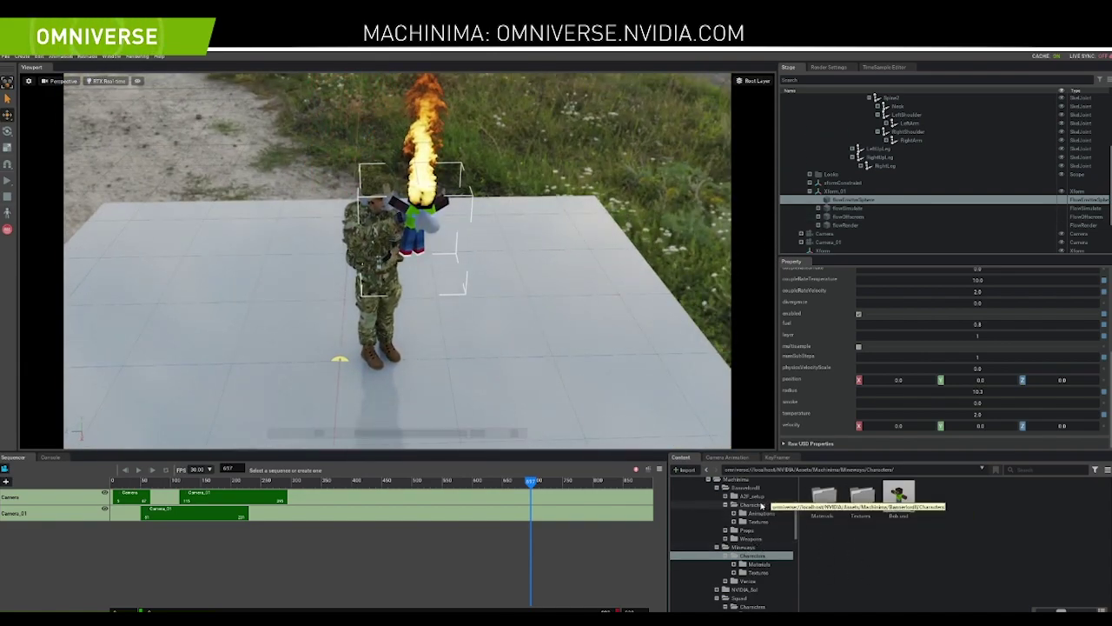
Add the Imperial_Legionary character from the Bannerlord Characters folder to the scene, in front of the rifleman
click(759, 505)
click(973, 511)
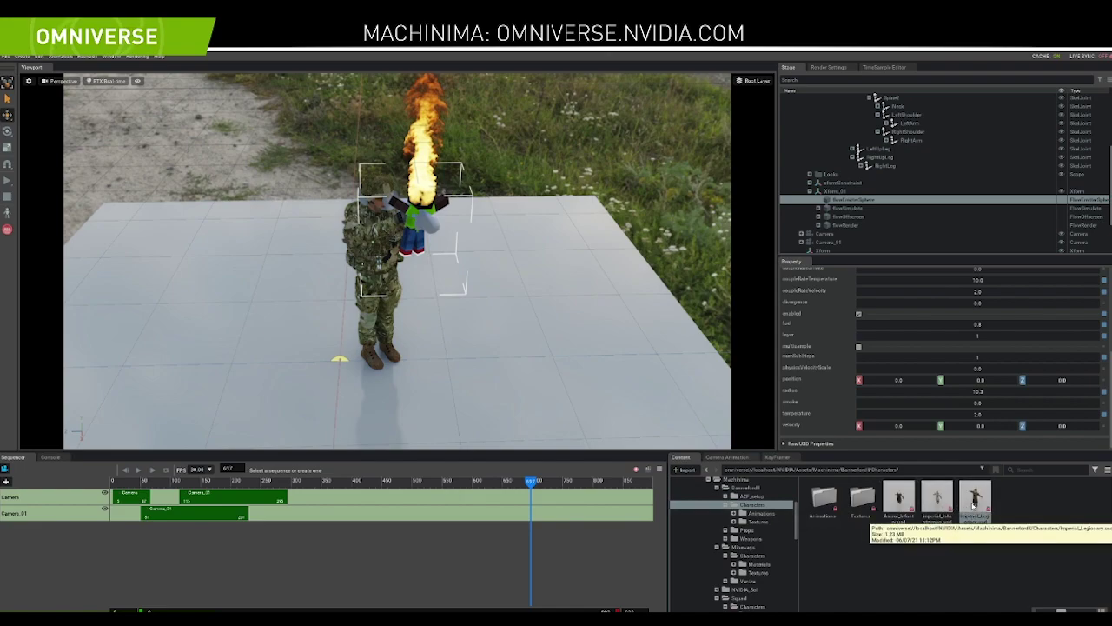
drag(954, 490, 426, 404)
middle_drag(426, 404, 535, 294)
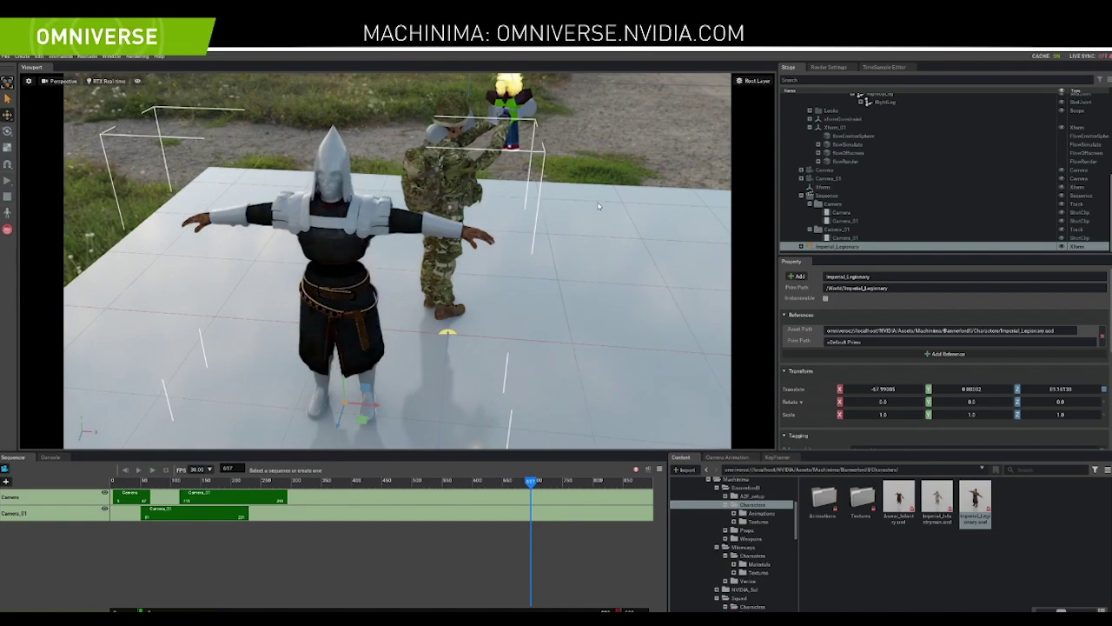
Delete Bob and the SK_Gb_Automatic_Rifleman from the stage
scroll(856, 210, up, 3)
scroll(856, 211, up, 3)
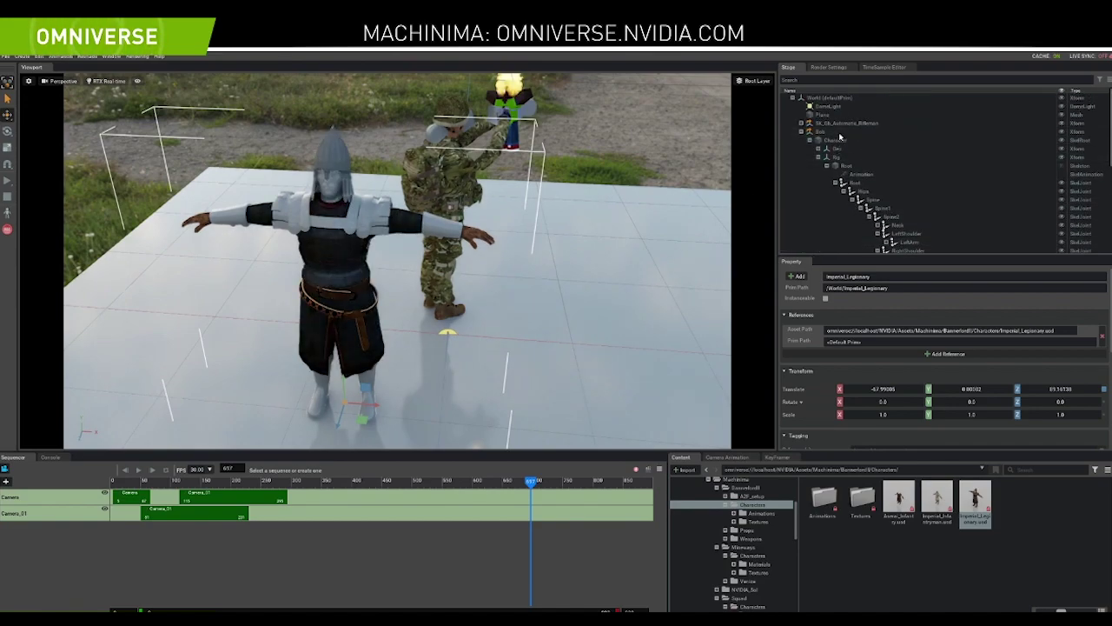
click(838, 132)
key(Delete)
click(849, 124)
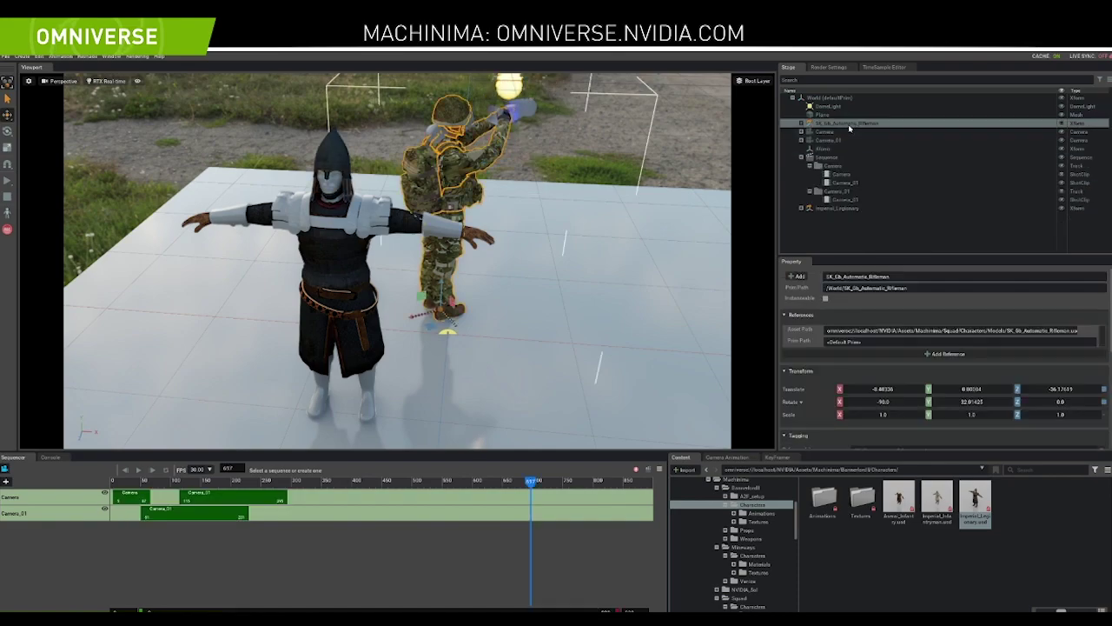
key(Delete)
Create an Xform at the legionary's left hand and a duplicate of it at his right hand
click(801, 200)
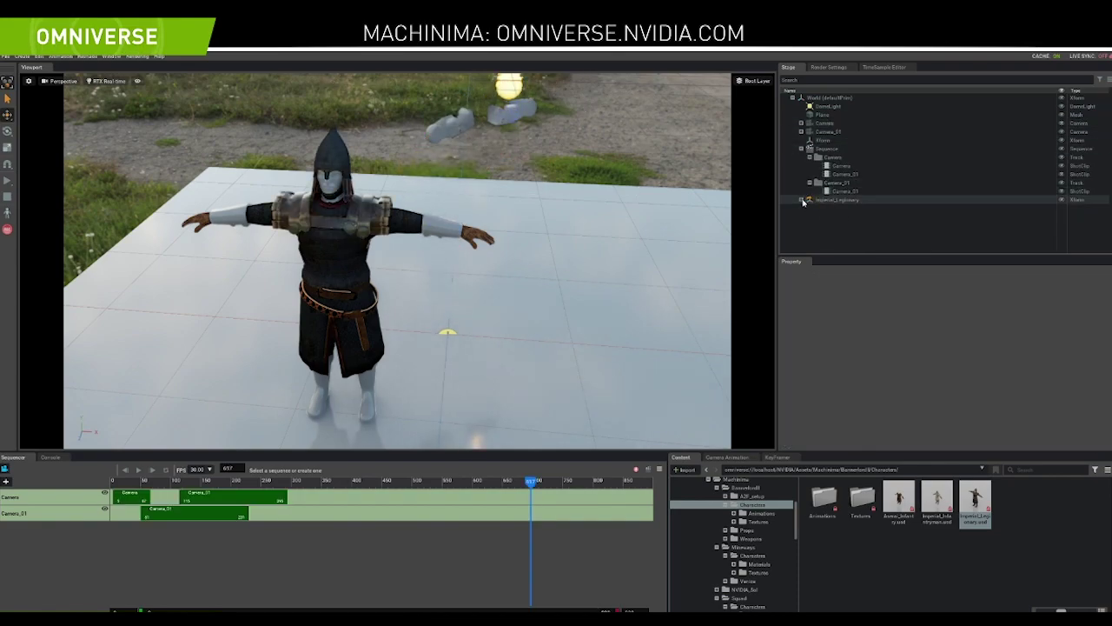
click(40, 57)
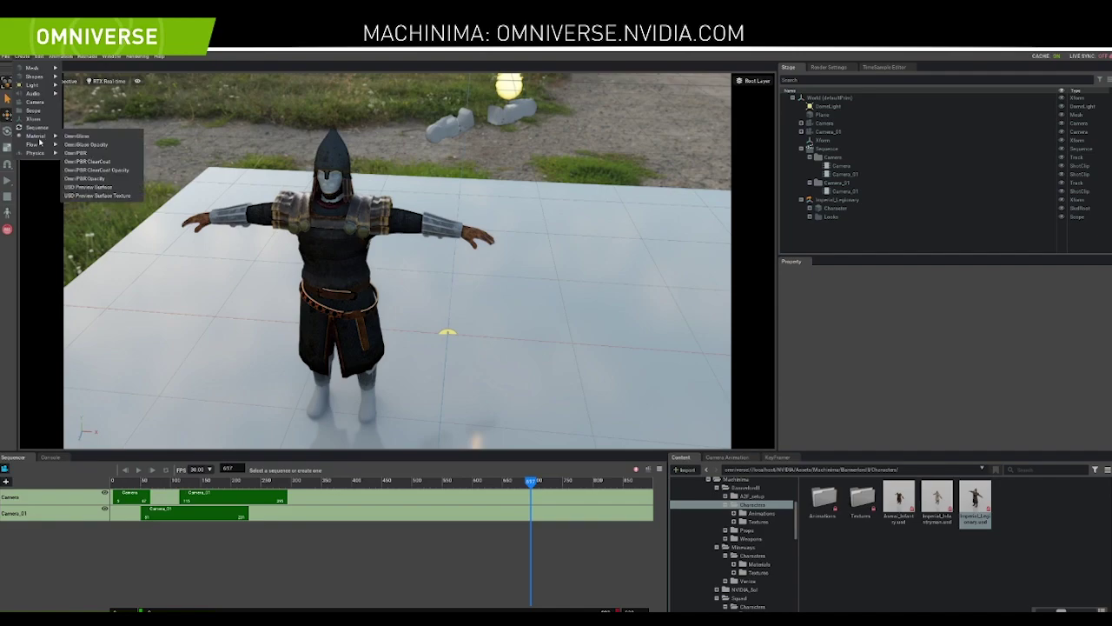
click(39, 152)
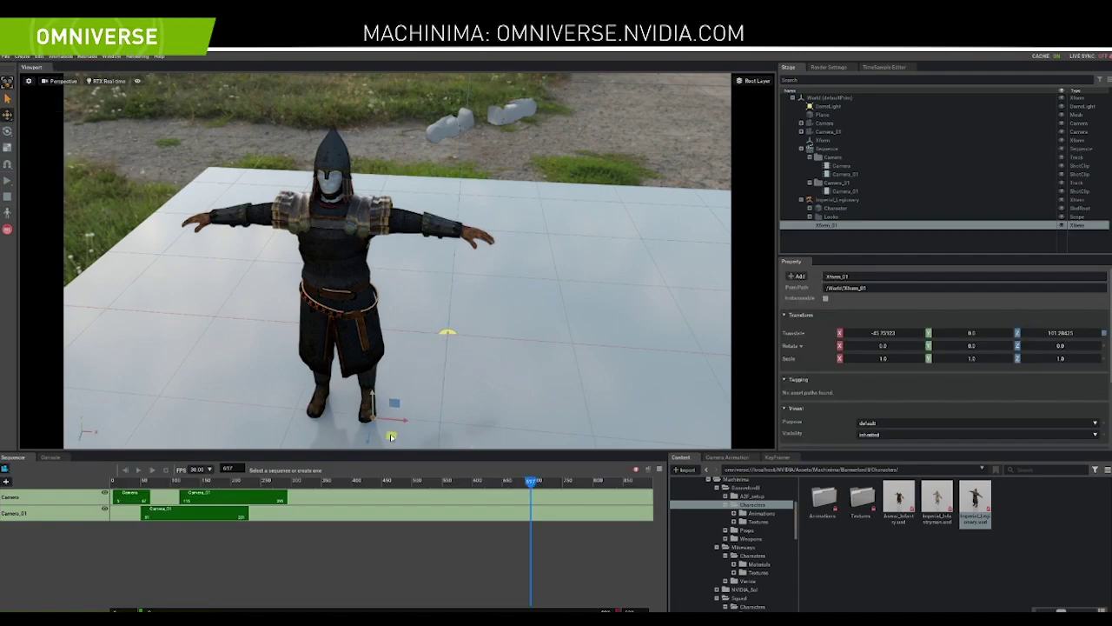
drag(391, 437, 394, 192)
drag(511, 235, 258, 199)
alt+drag(263, 278, 500, 287)
key(ctrl+d)
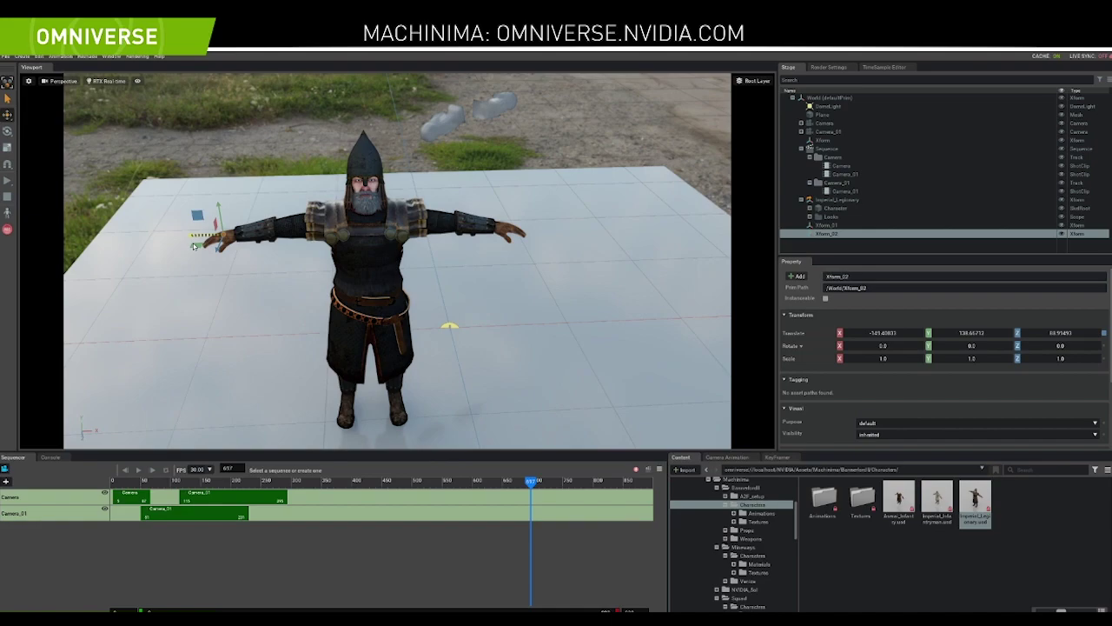
Add the Flow fire effect preset to both hand Xforms, Xform_02 and Xform_01
click(22, 57)
mouse_move(35, 145)
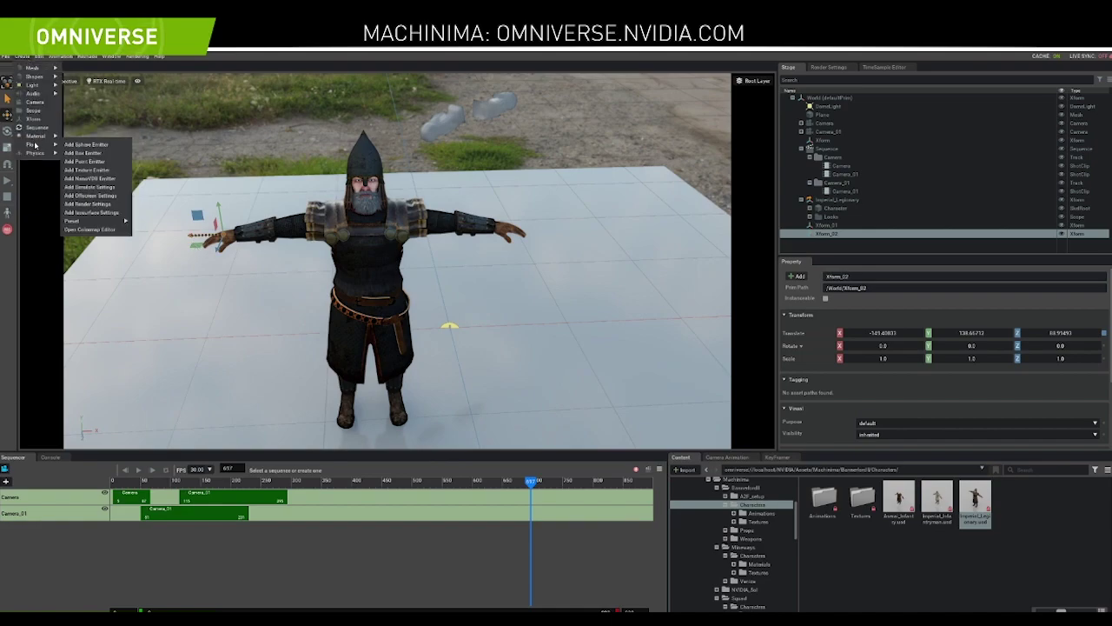
mouse_move(104, 225)
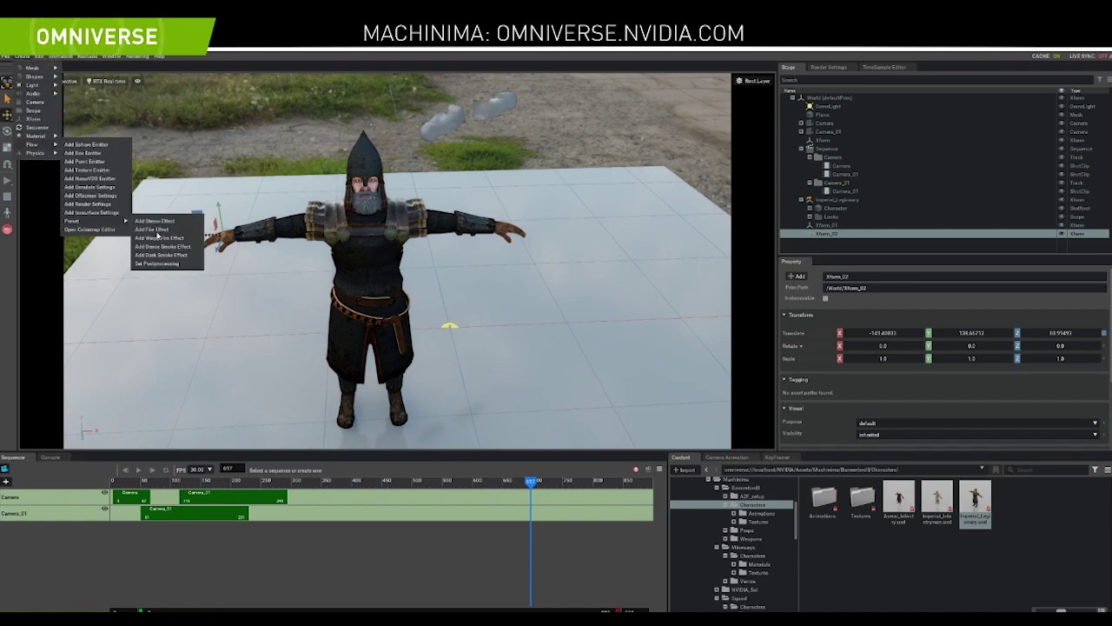
click(156, 229)
click(832, 226)
click(27, 58)
mouse_move(38, 143)
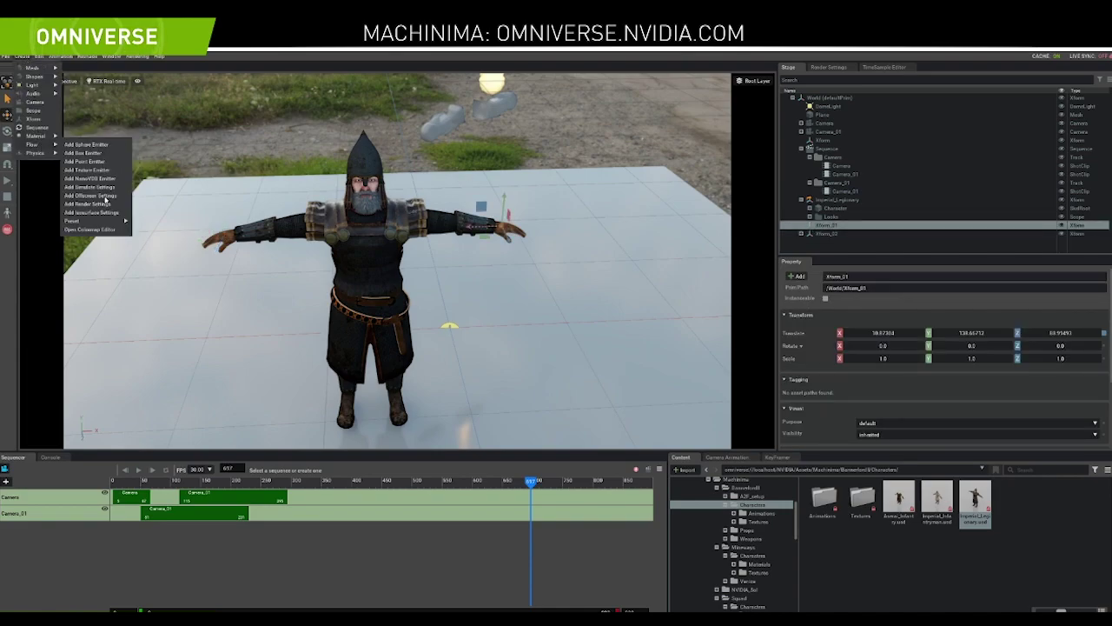
mouse_move(128, 223)
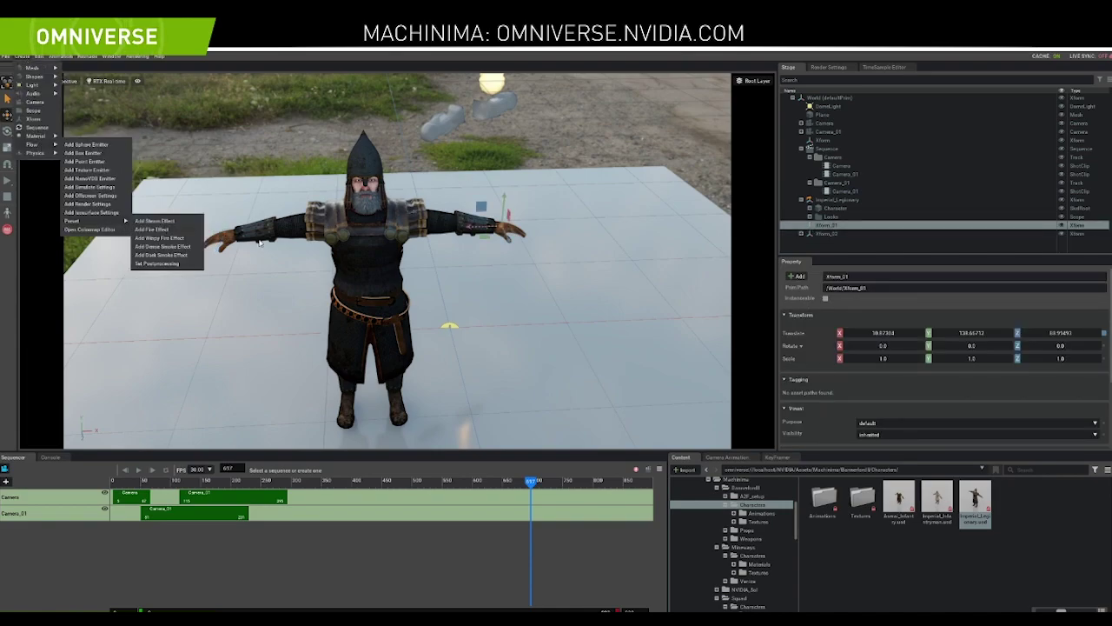
Display skeletons in the viewport and apply a transform constraint between the RightHand joint and Xform_02
click(136, 81)
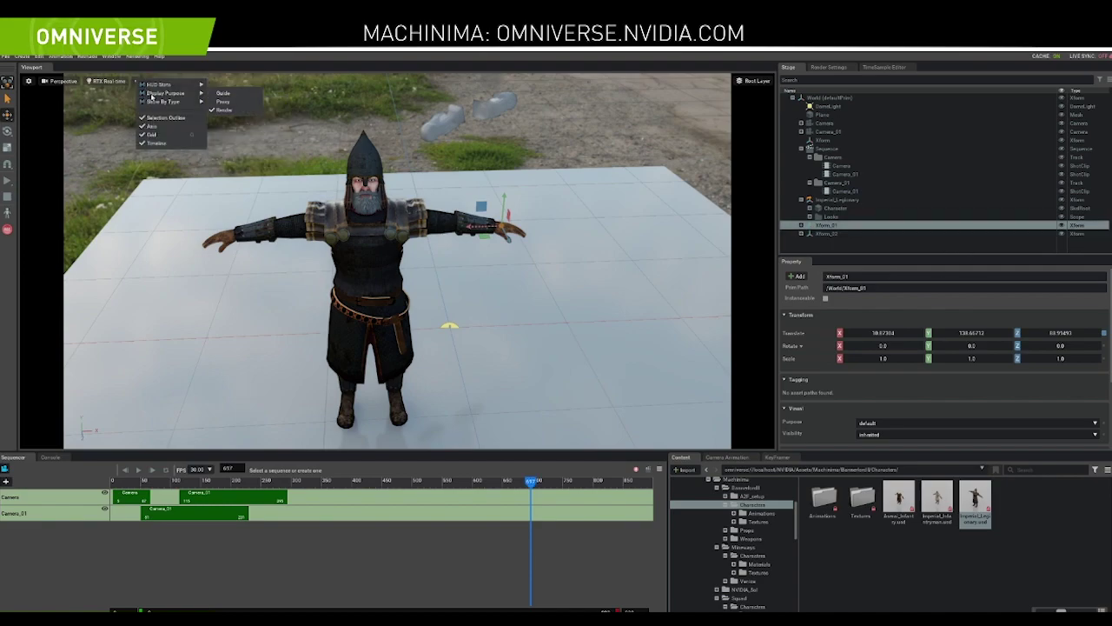
mouse_move(165, 102)
click(231, 120)
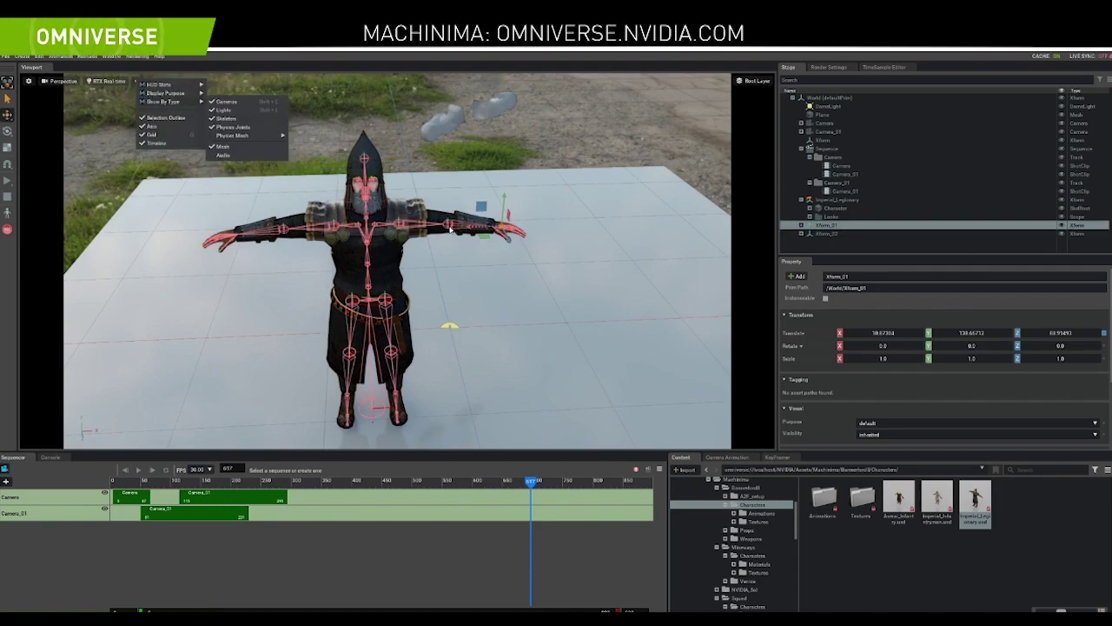
click(235, 237)
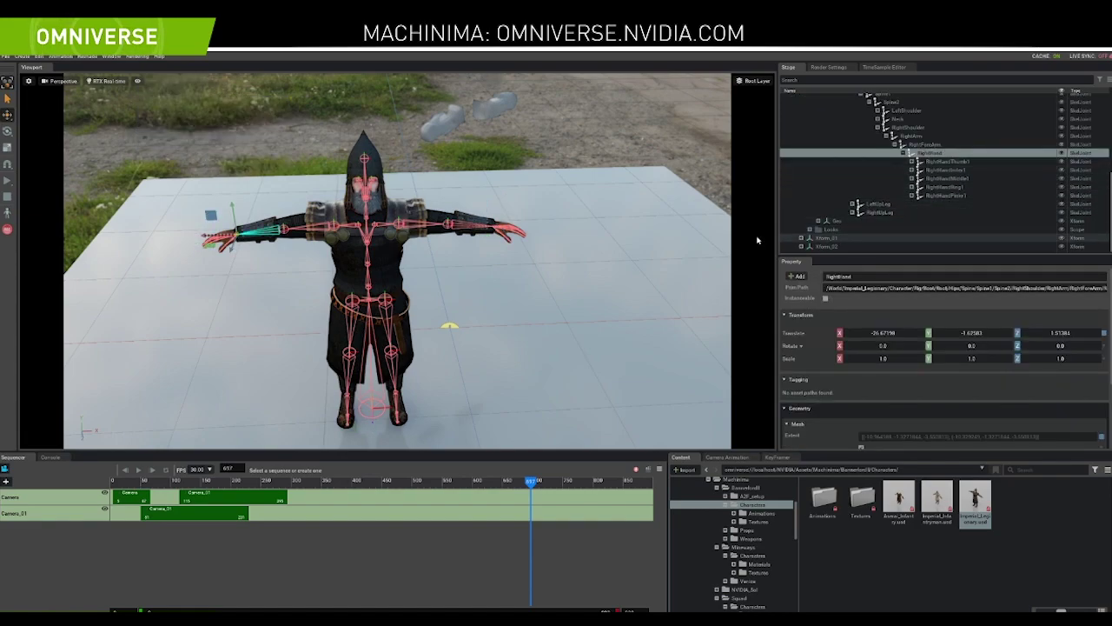
ctrl+click(829, 246)
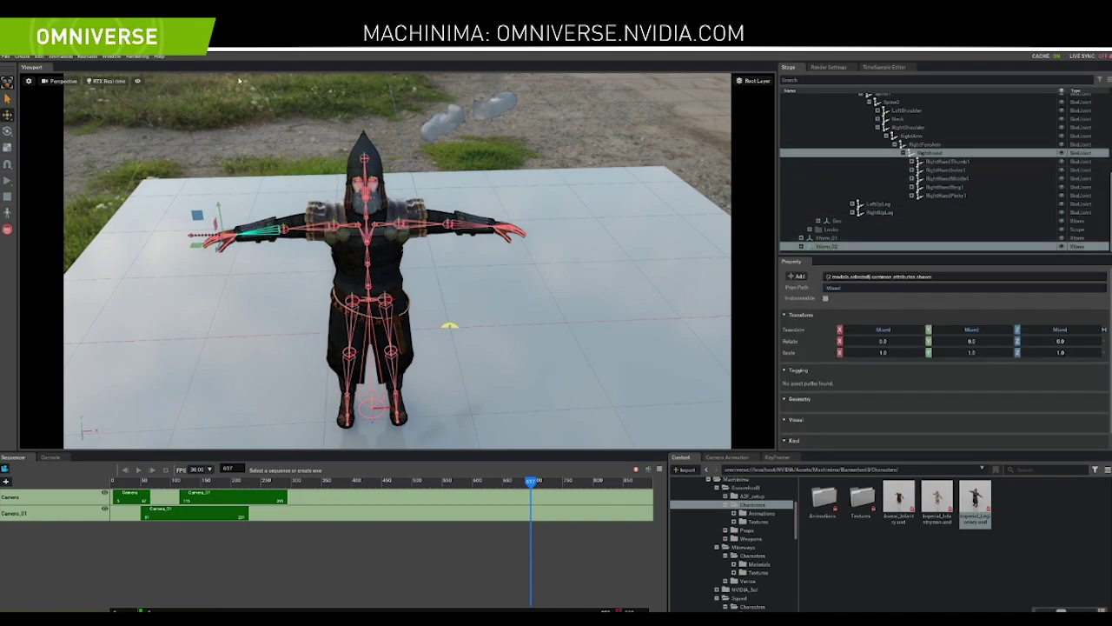
click(54, 57)
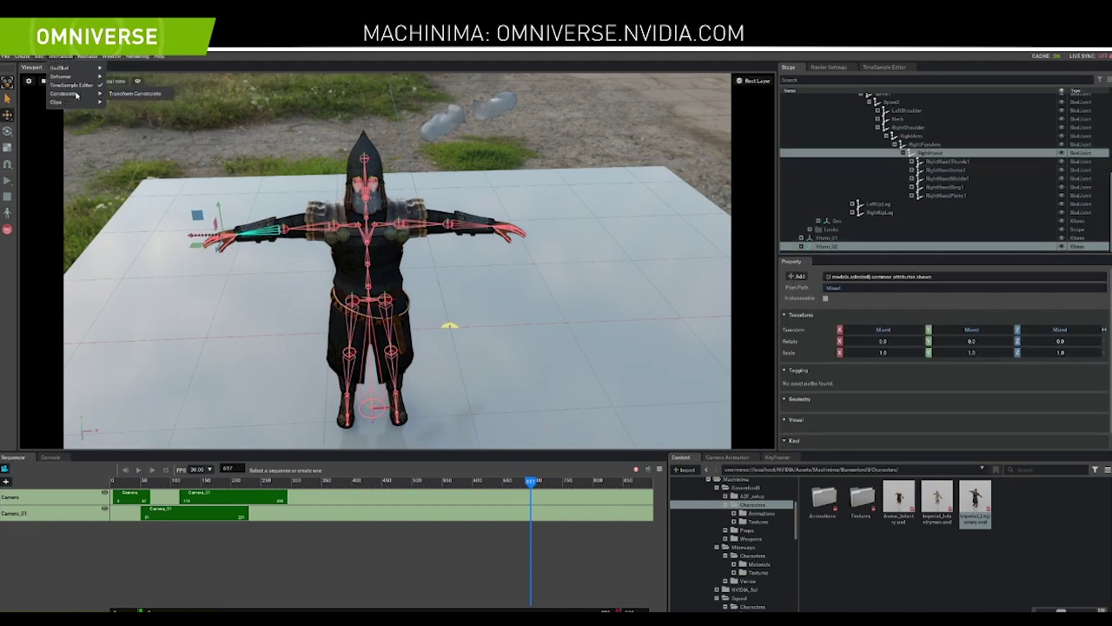
click(139, 93)
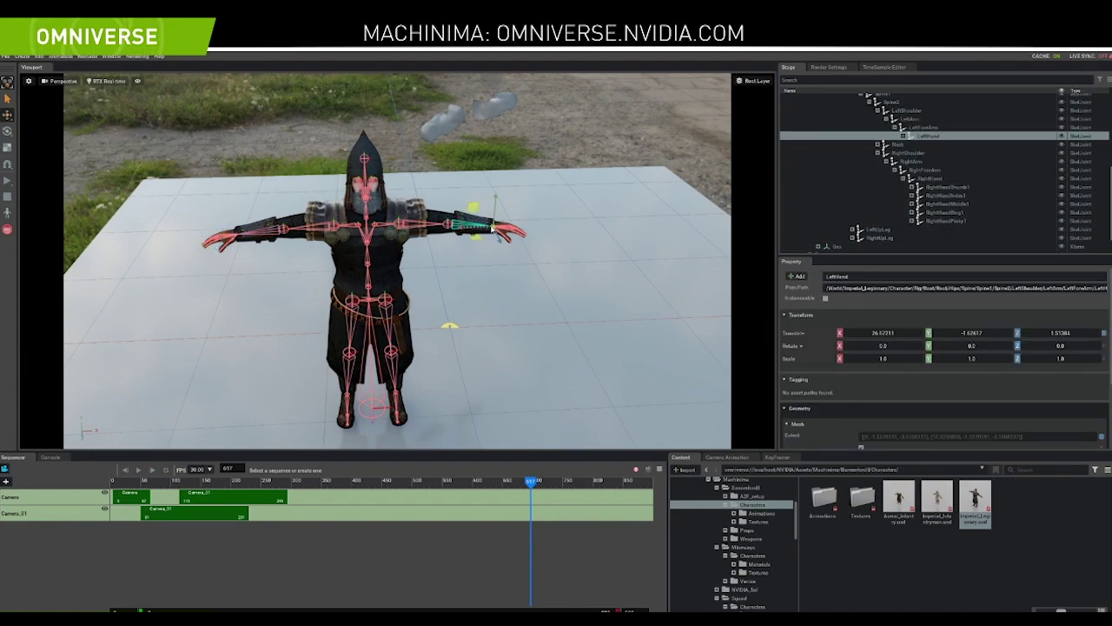
Apply a transform constraint between the legionary's LeftHand joint and Xform_01
scroll(924, 169, down, 1)
ctrl+click(840, 240)
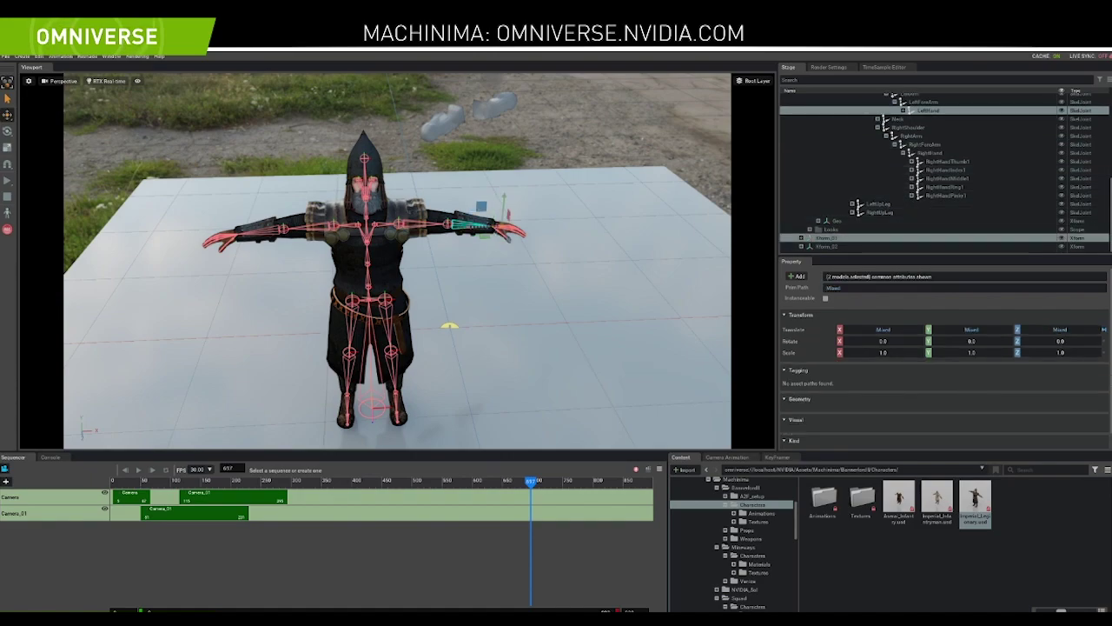
click(23, 56)
click(61, 56)
mouse_move(84, 96)
click(130, 94)
click(834, 239)
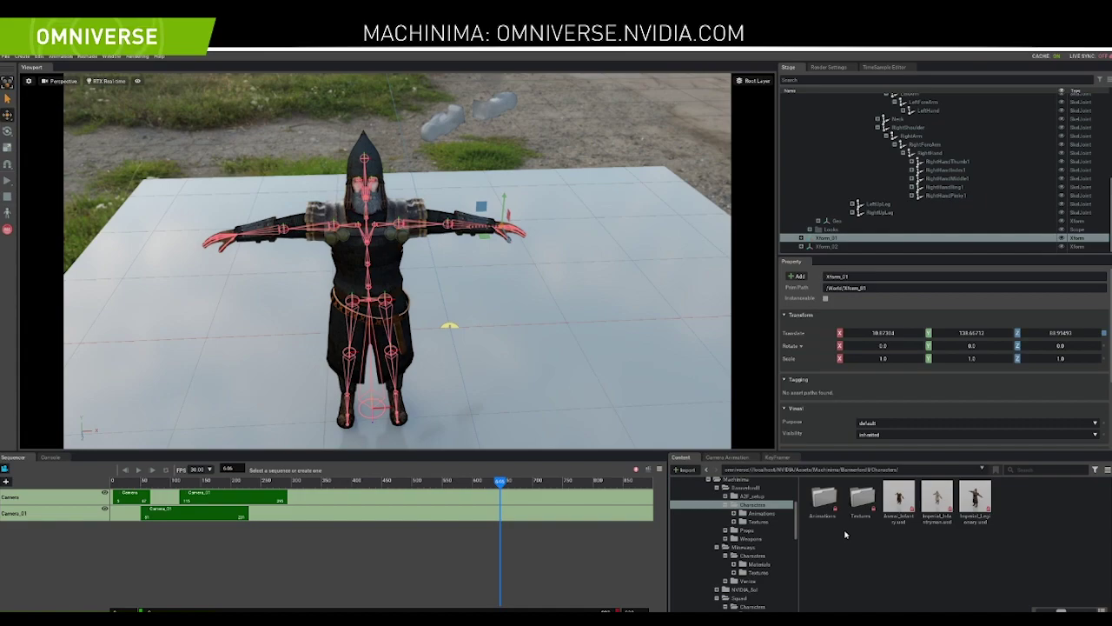
Open the wrnch AI Pose Estimator and select the Imperial_Legionary on the stage
click(7, 216)
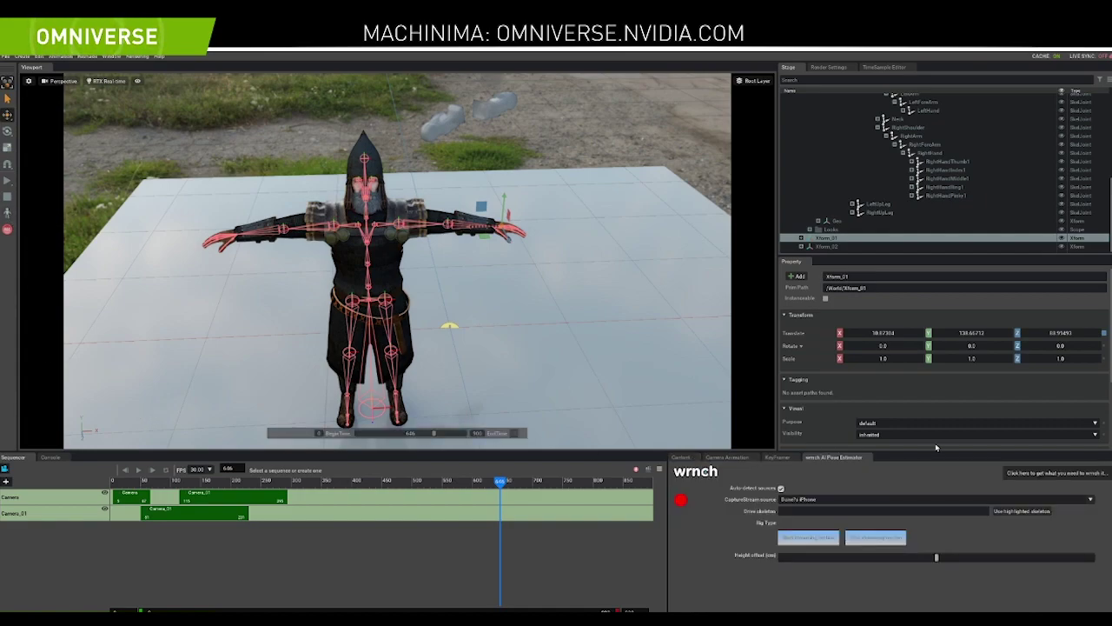
scroll(837, 149, up, 10)
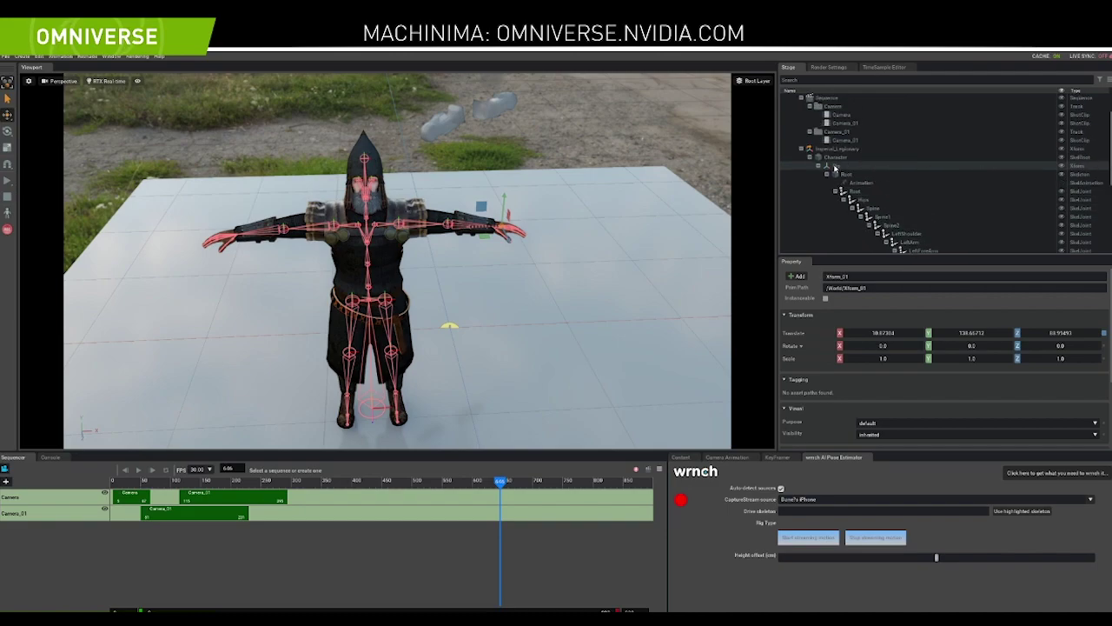
click(836, 150)
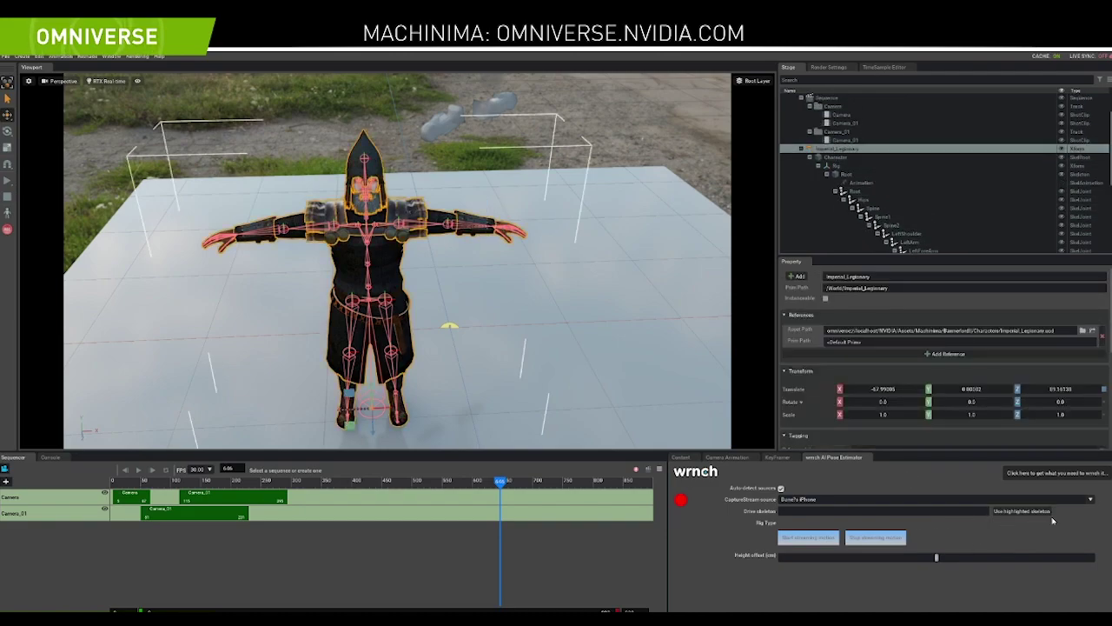
Delete the Camera and Camera_01 tracks from the sequence
right_click(50, 495)
click(48, 510)
right_click(51, 497)
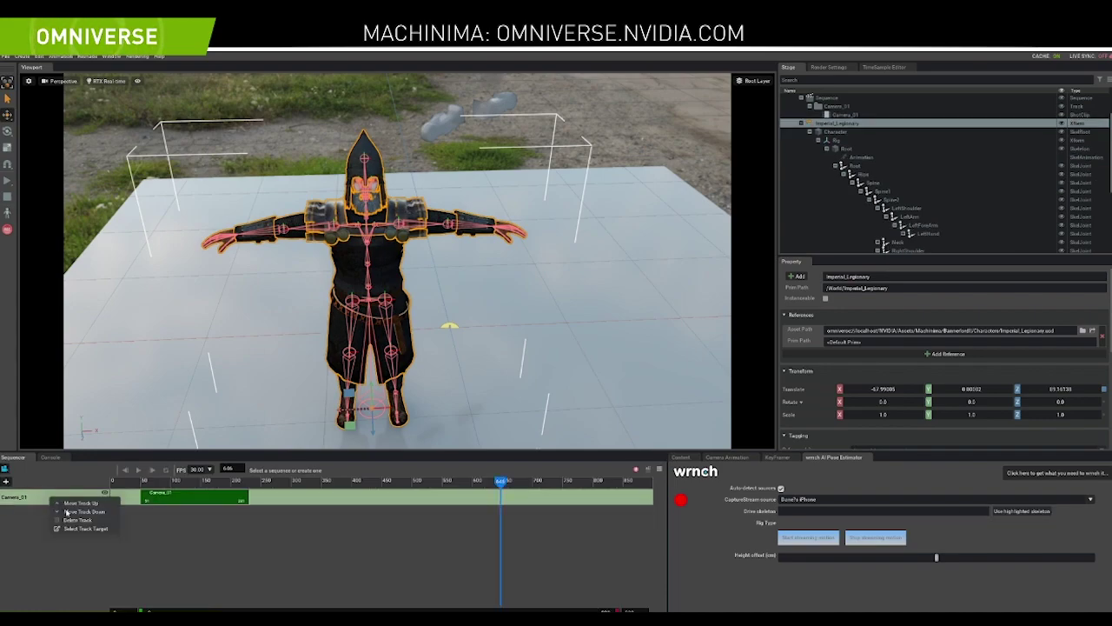
click(71, 519)
Assign the highlighted legionary skeleton as the pose estimator's drive skeleton and play the timeline from frame 0
click(1043, 514)
drag(500, 482, 103, 471)
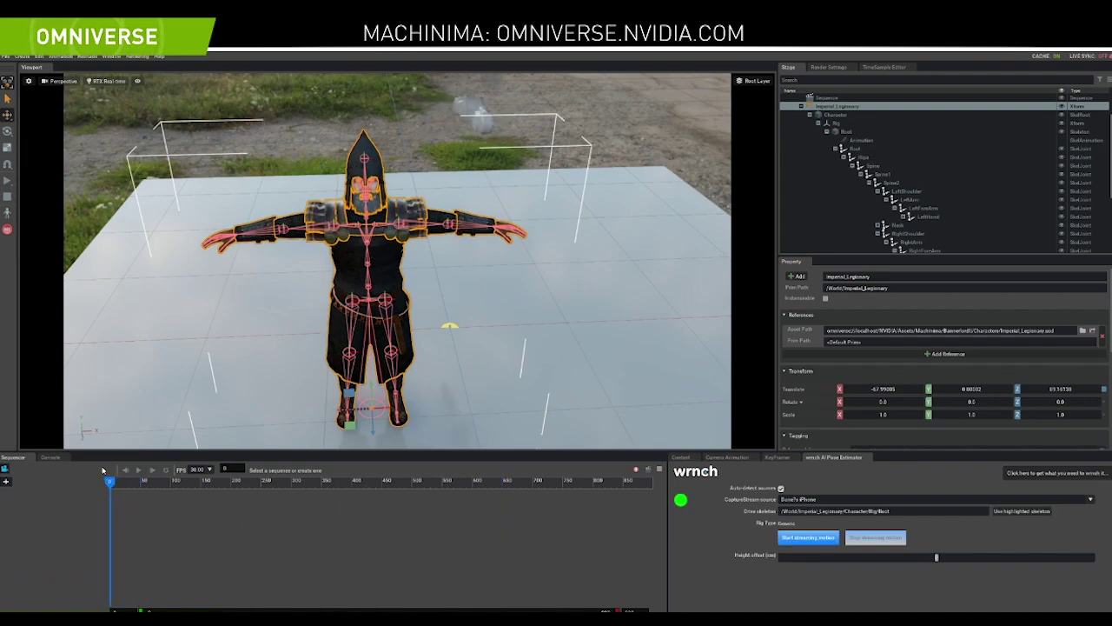
click(7, 183)
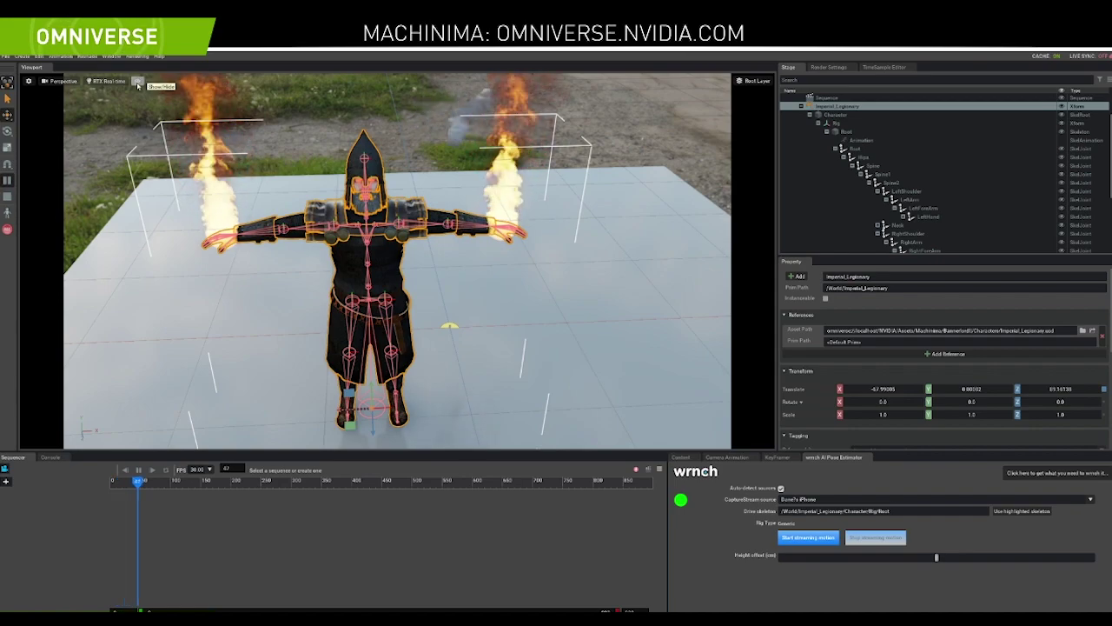
Hide the skeletons in the viewport and deselect the legionary to view his burning hands from a lower angle
click(137, 83)
mouse_move(169, 104)
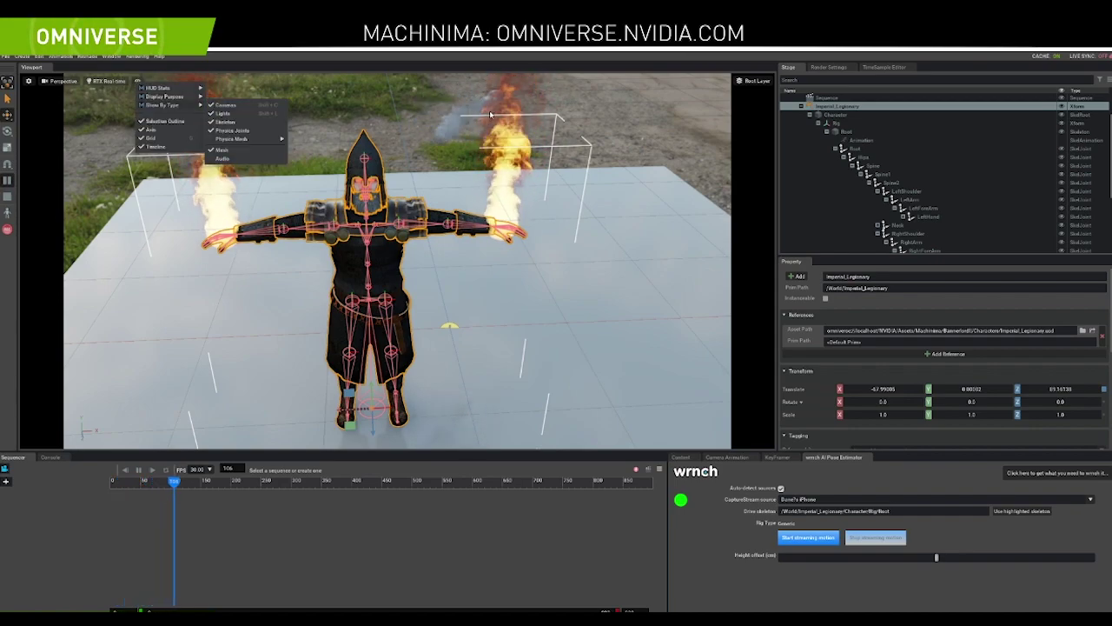
click(219, 121)
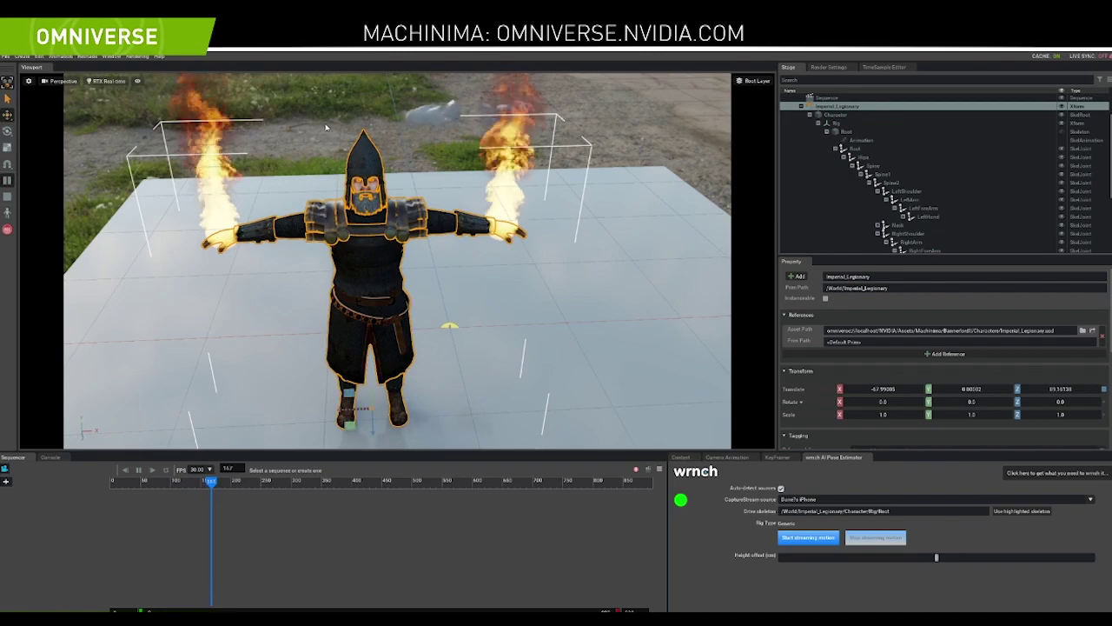
click(586, 145)
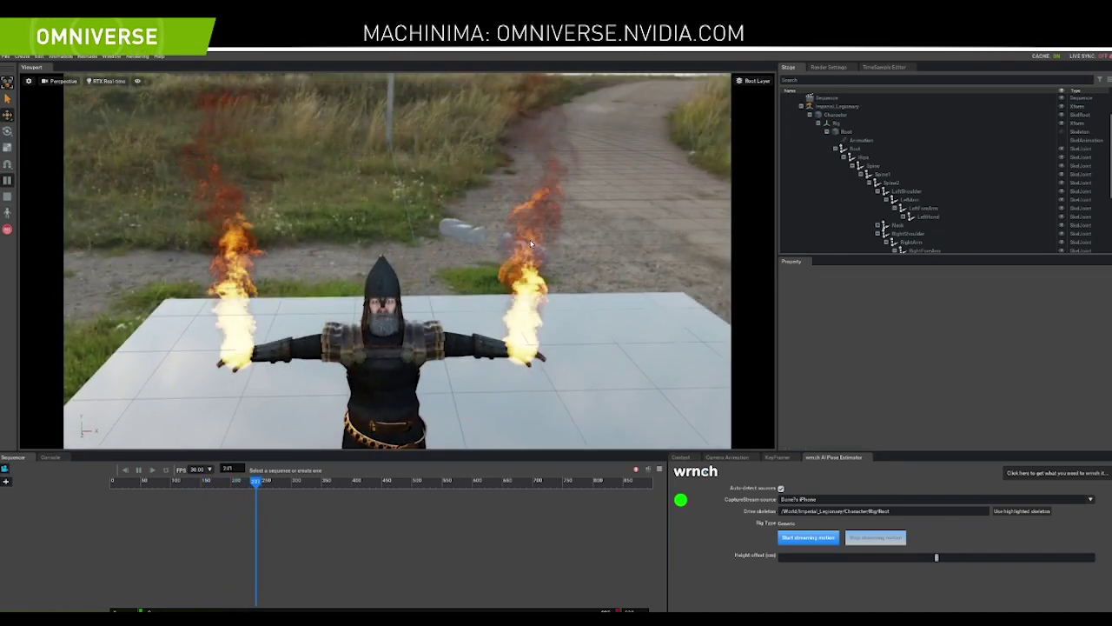
right_drag(532, 245, 536, 280)
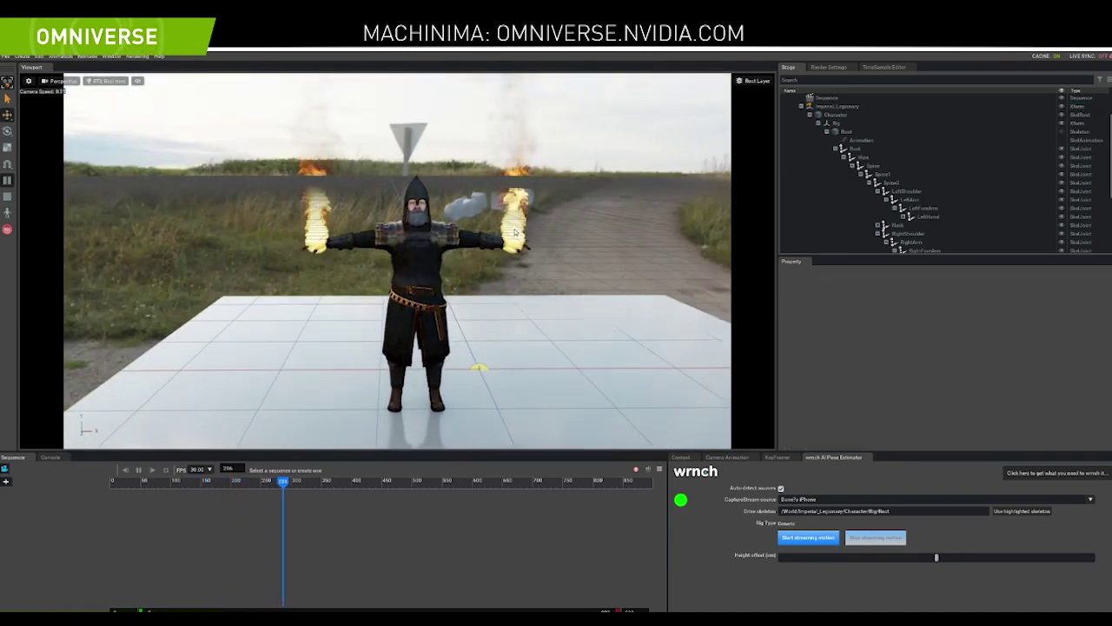
Stream captured motion to the legionary with a height offset of 76 cm and stop the playback
click(118, 482)
click(817, 537)
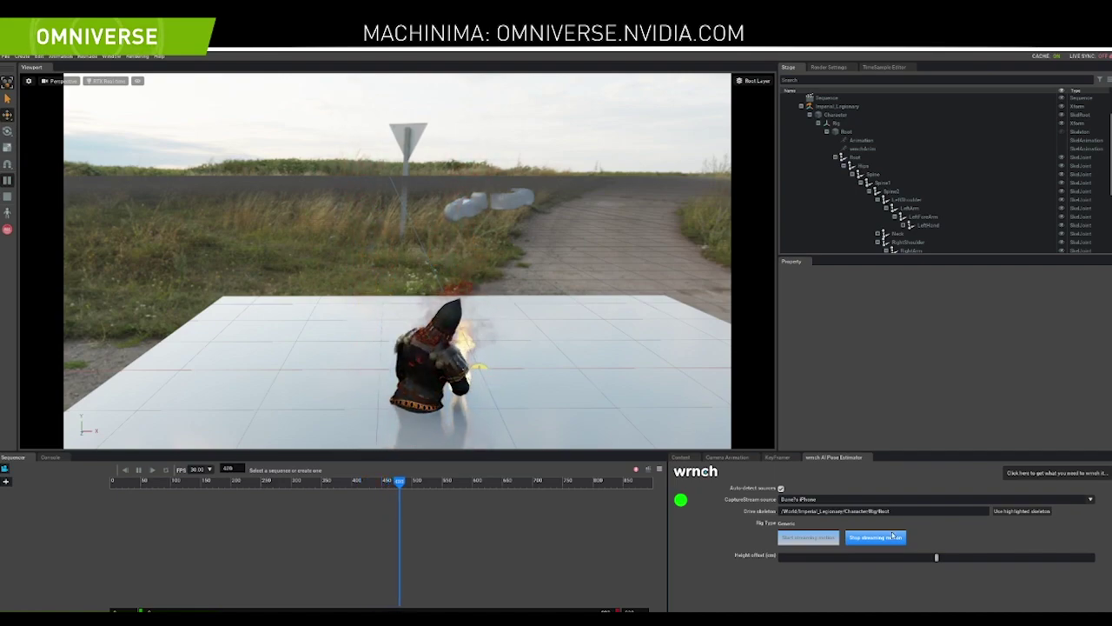
drag(936, 558, 947, 560)
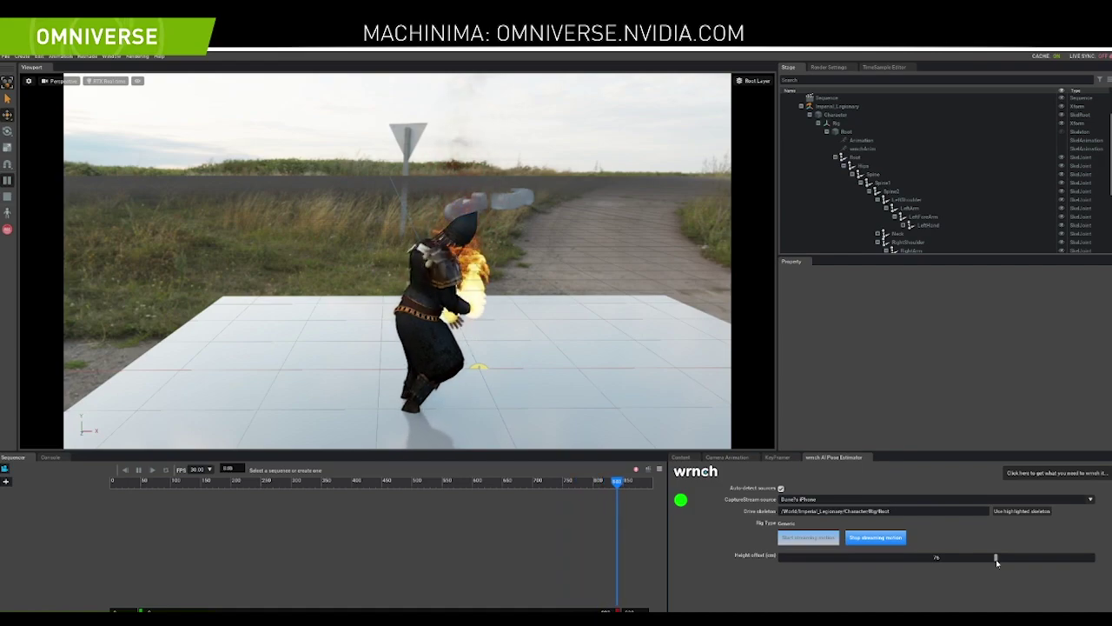
right_drag(705, 362, 672, 368)
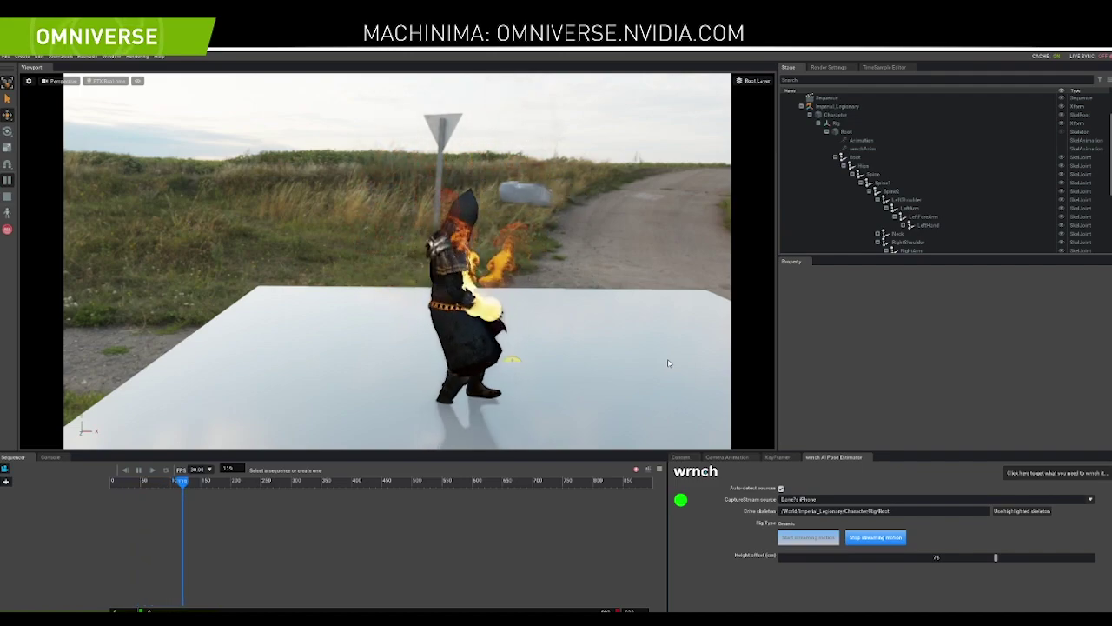
click(6, 198)
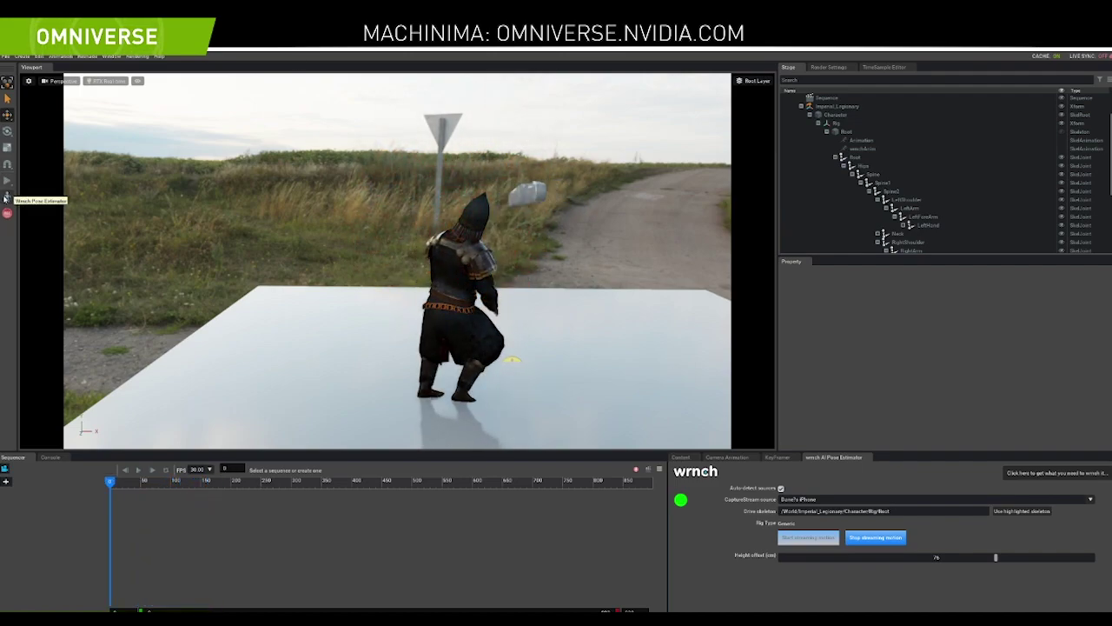